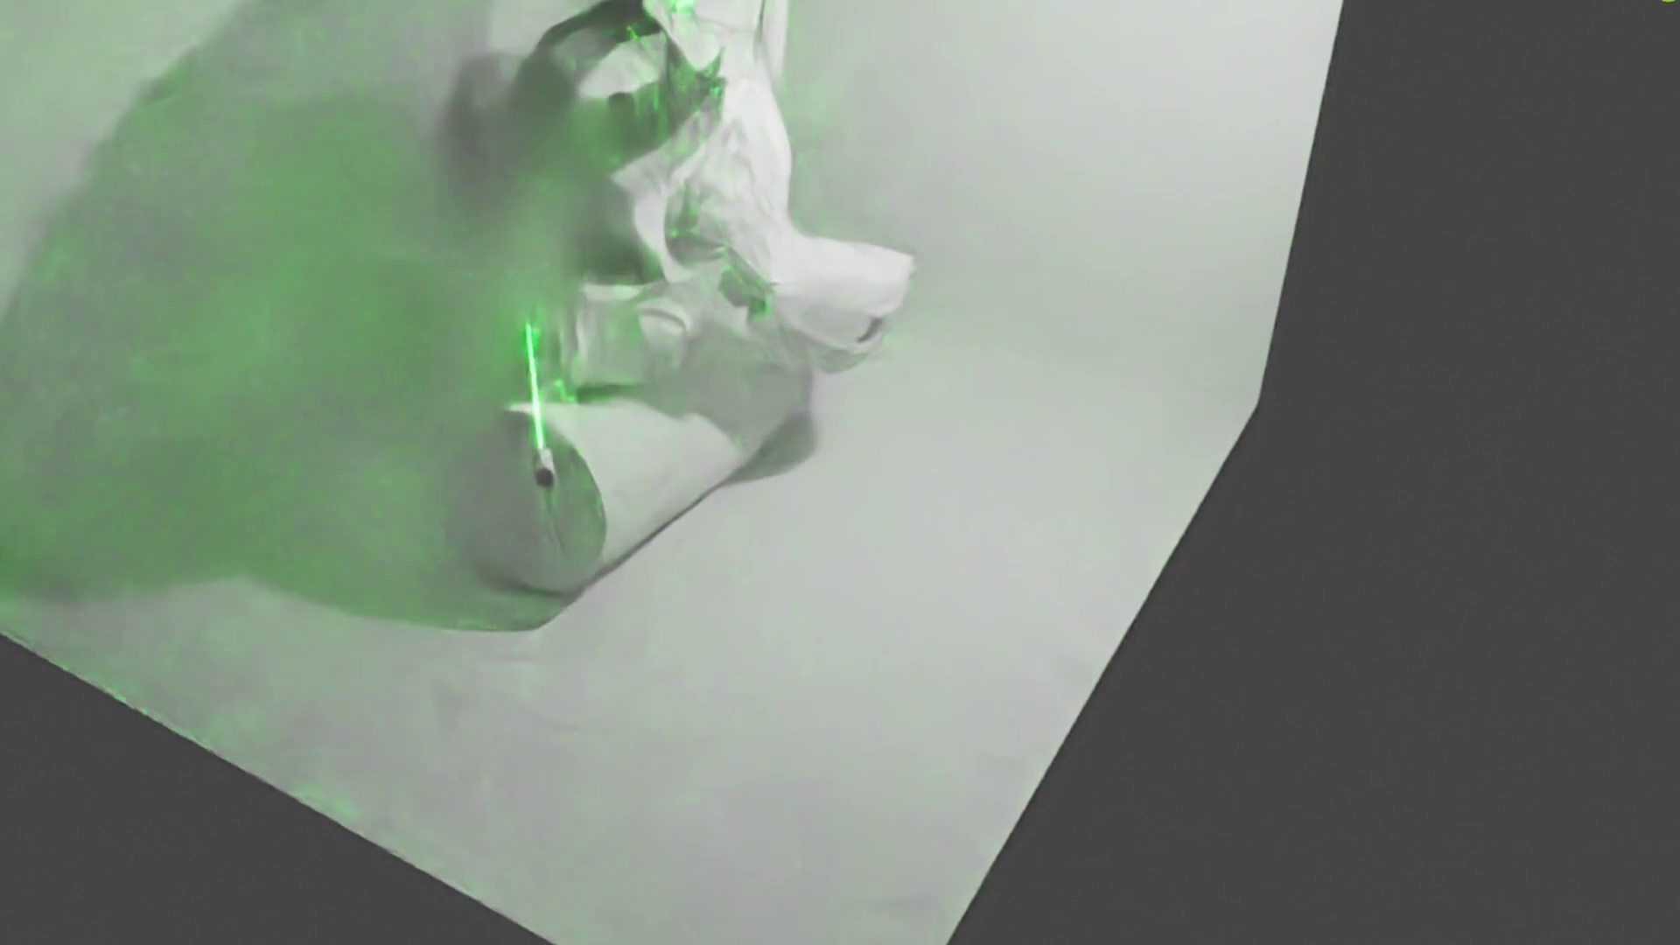
key(g)
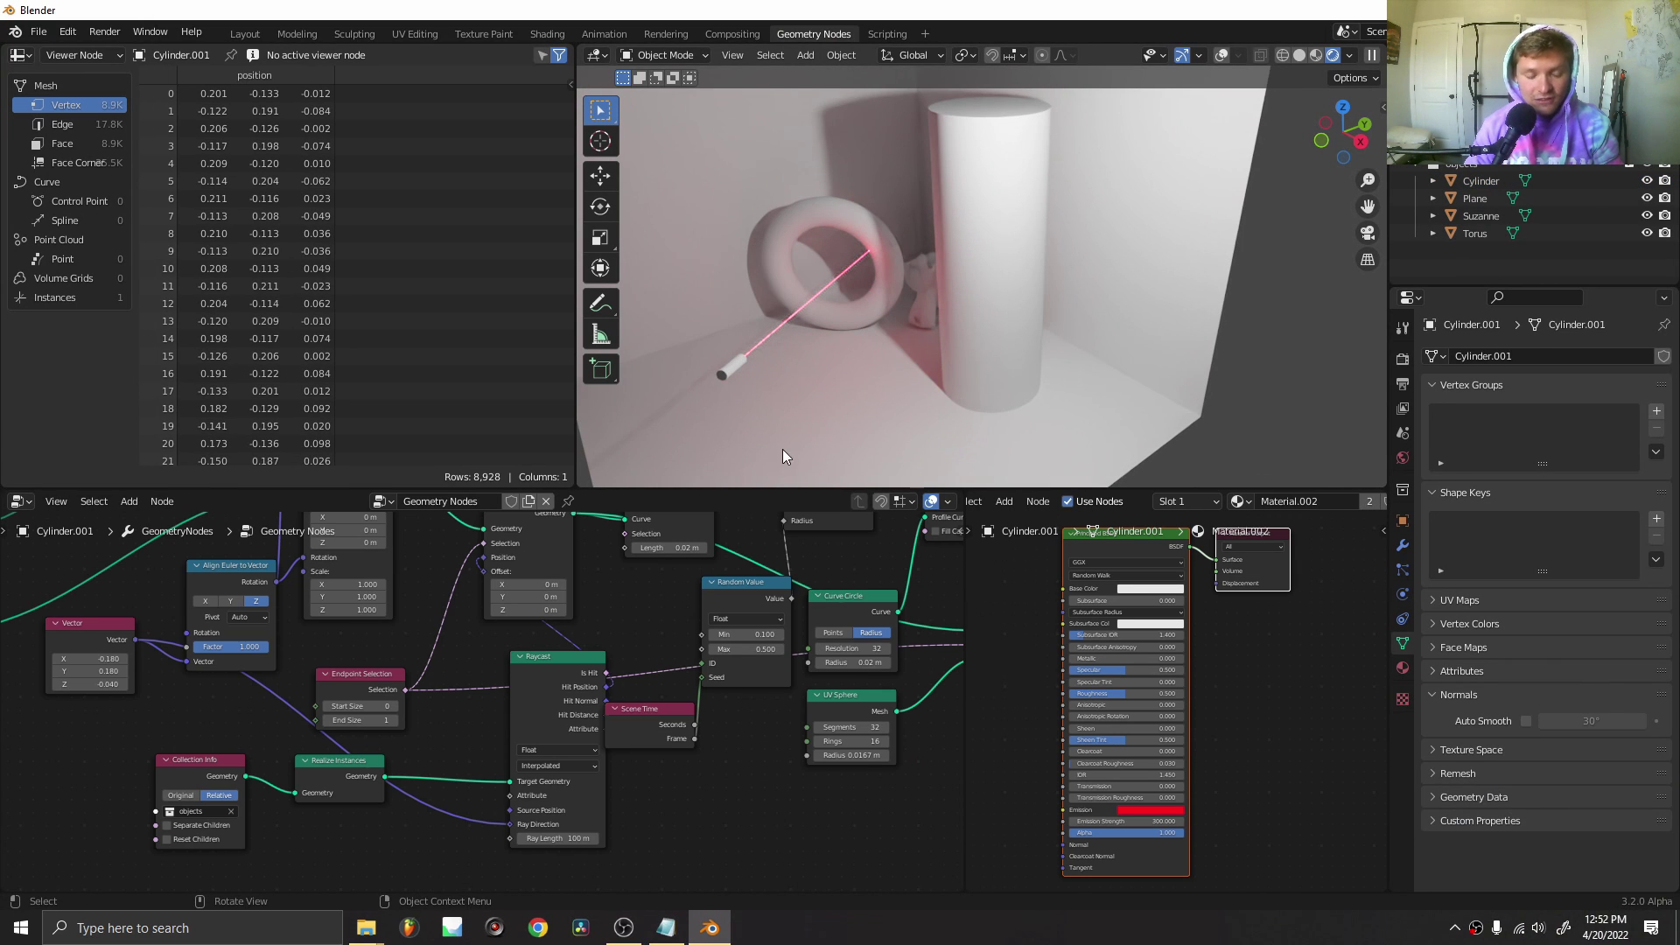
Add a reroute point on the Vector node's output links and move the node away from its neighbours.
middle_drag(251, 704, 536, 716)
scroll(530, 674, down, 13)
scroll(494, 650, up, 7)
scroll(493, 642, up, 12)
drag(326, 625, 227, 758)
shift+right_drag(394, 775, 340, 681)
drag(248, 770, 220, 795)
middle_drag(220, 794, 412, 682)
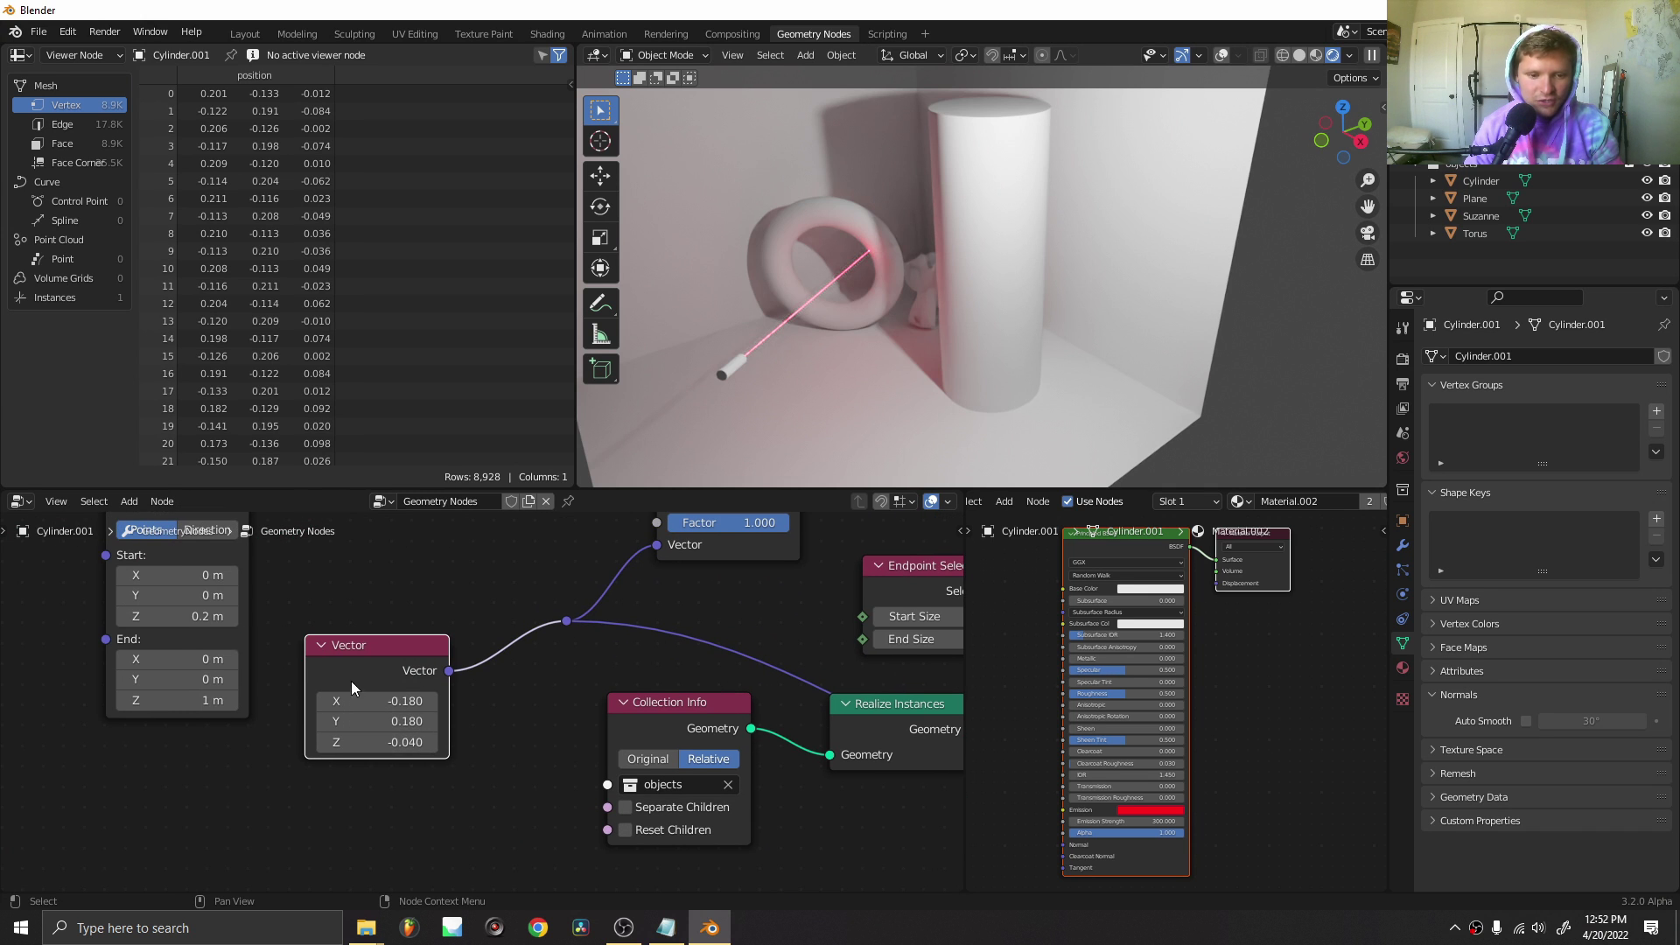
Redirect the laser by setting the Vector node's X to -0.160 and Z to -0.150, and try rotating the torus about global Z.
scroll(351, 691, up, 1)
scroll(755, 342, up, 4)
shift+middle_drag(755, 342, 836, 285)
scroll(837, 286, down, 2)
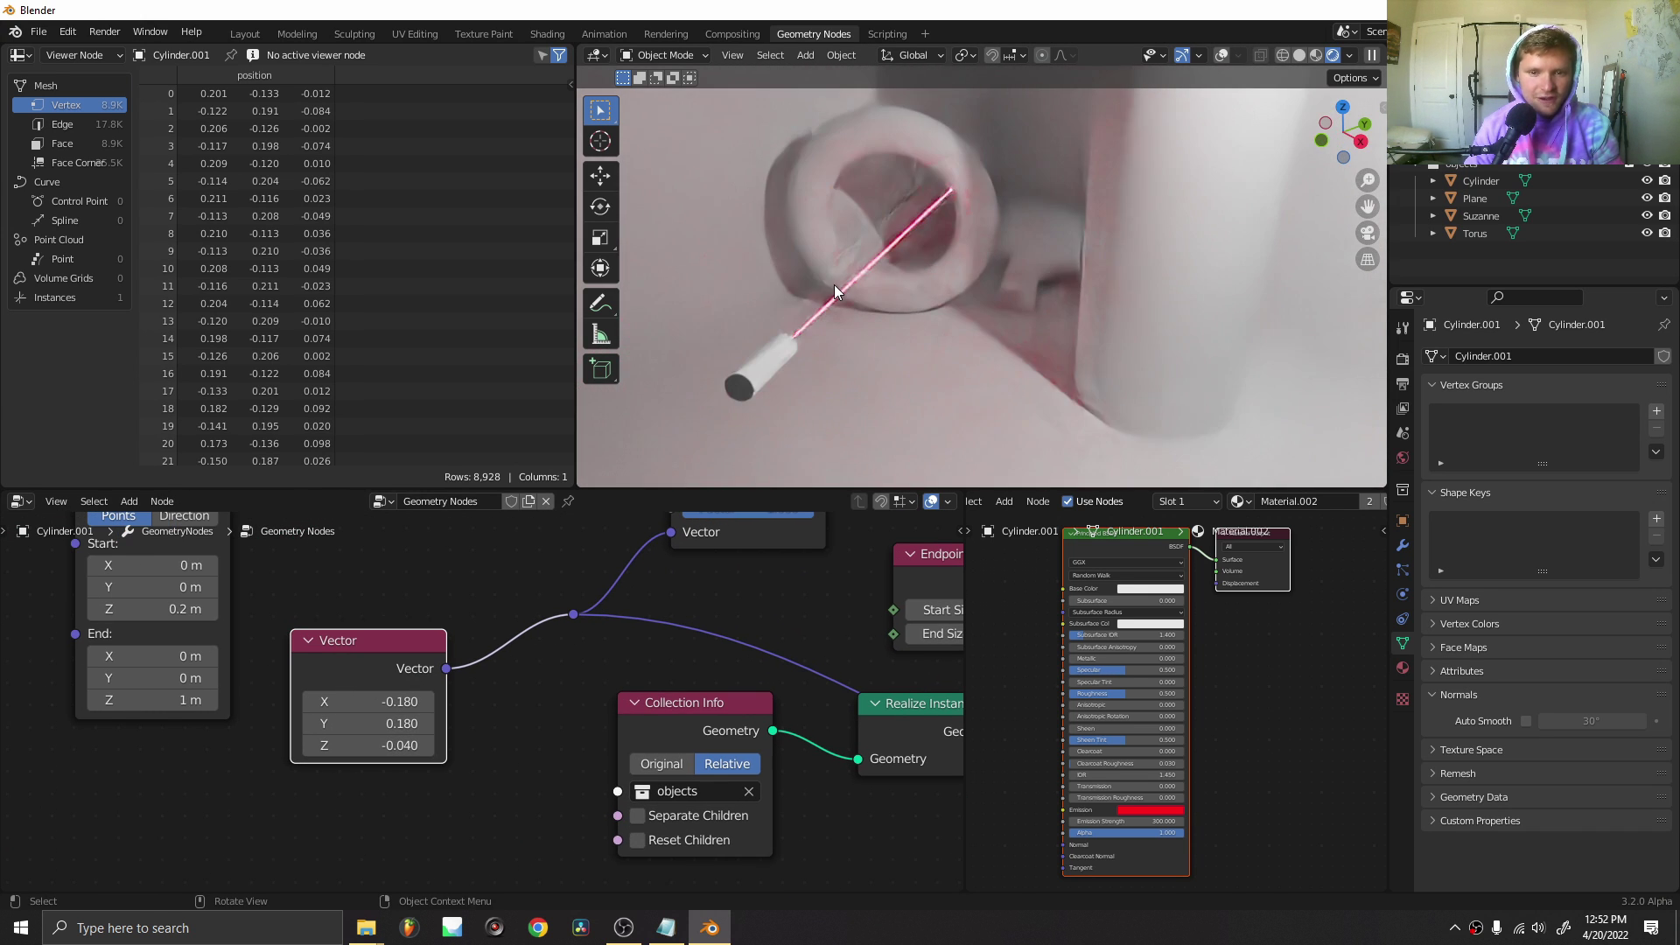
mouse_move(385, 701)
mouse_down()
mouse_move(346, 701)
mouse_move(401, 701)
mouse_move(357, 701)
mouse_move(395, 701)
mouse_move(372, 701)
mouse_up()
click(964, 147)
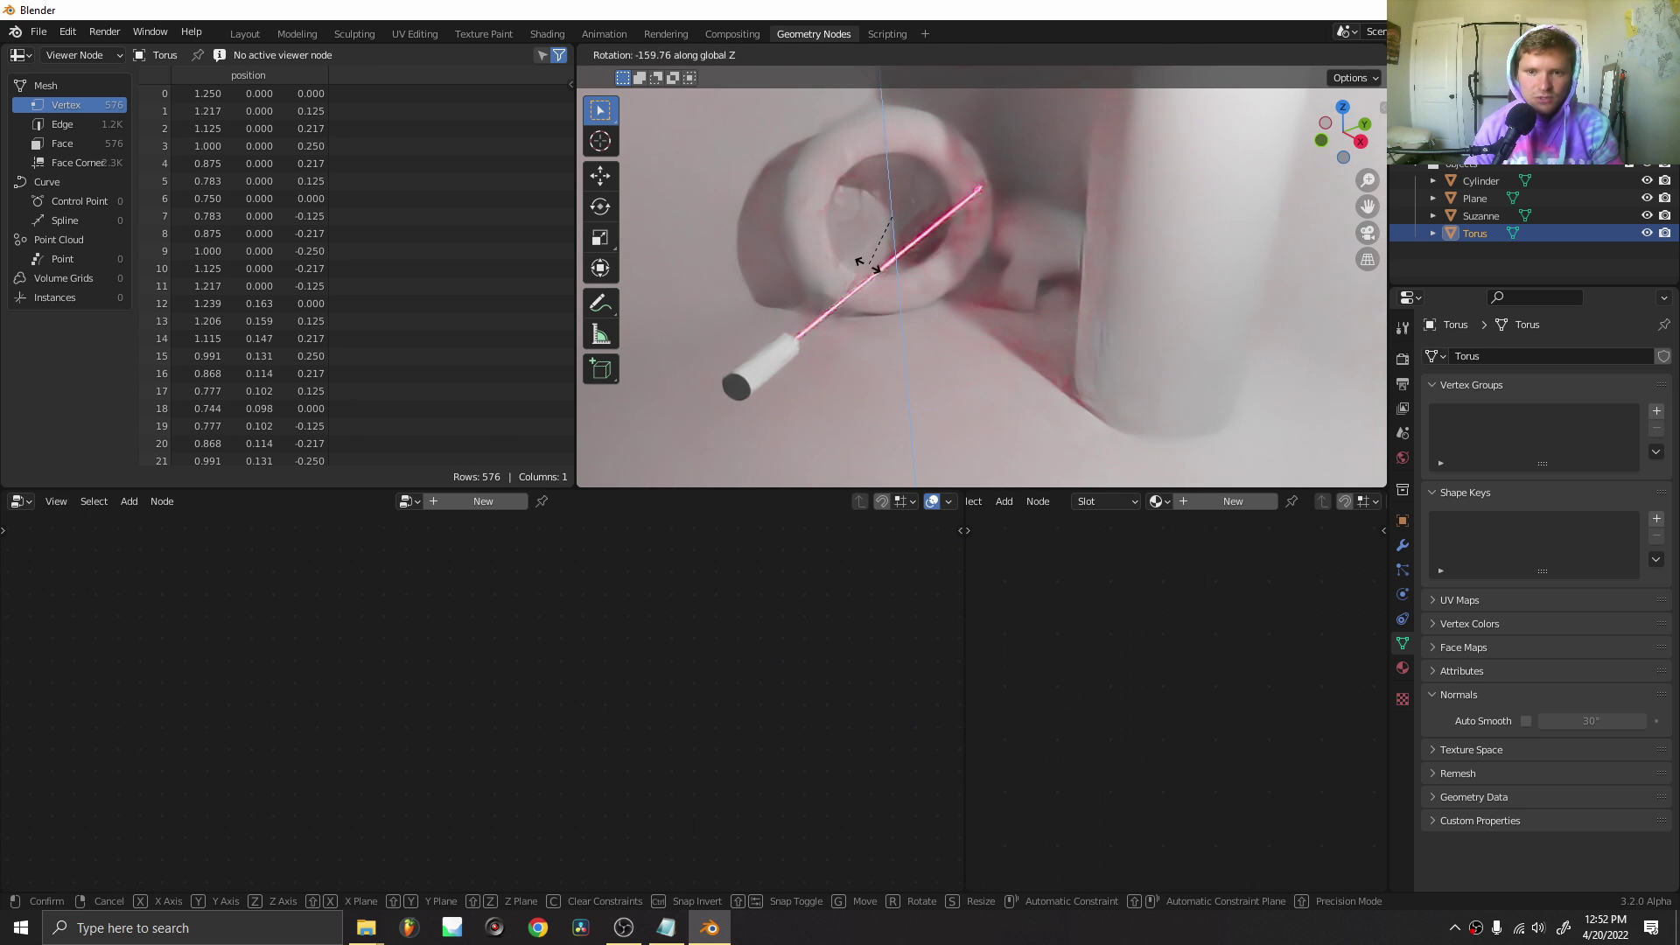
click(771, 374)
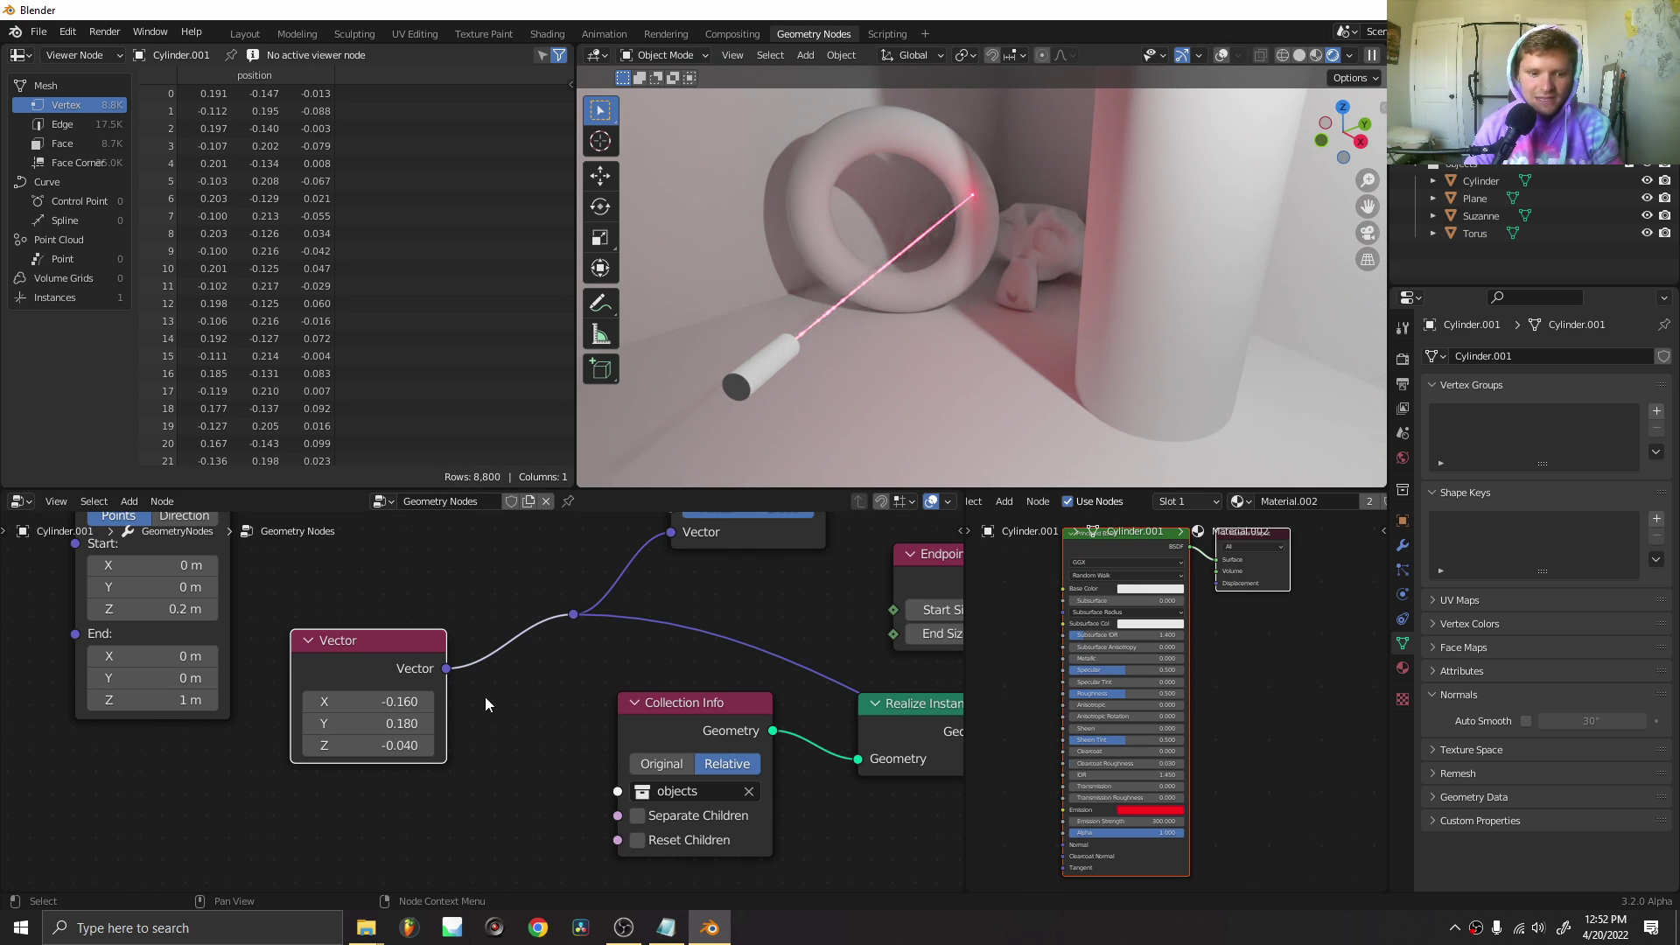
drag(375, 744, 352, 745)
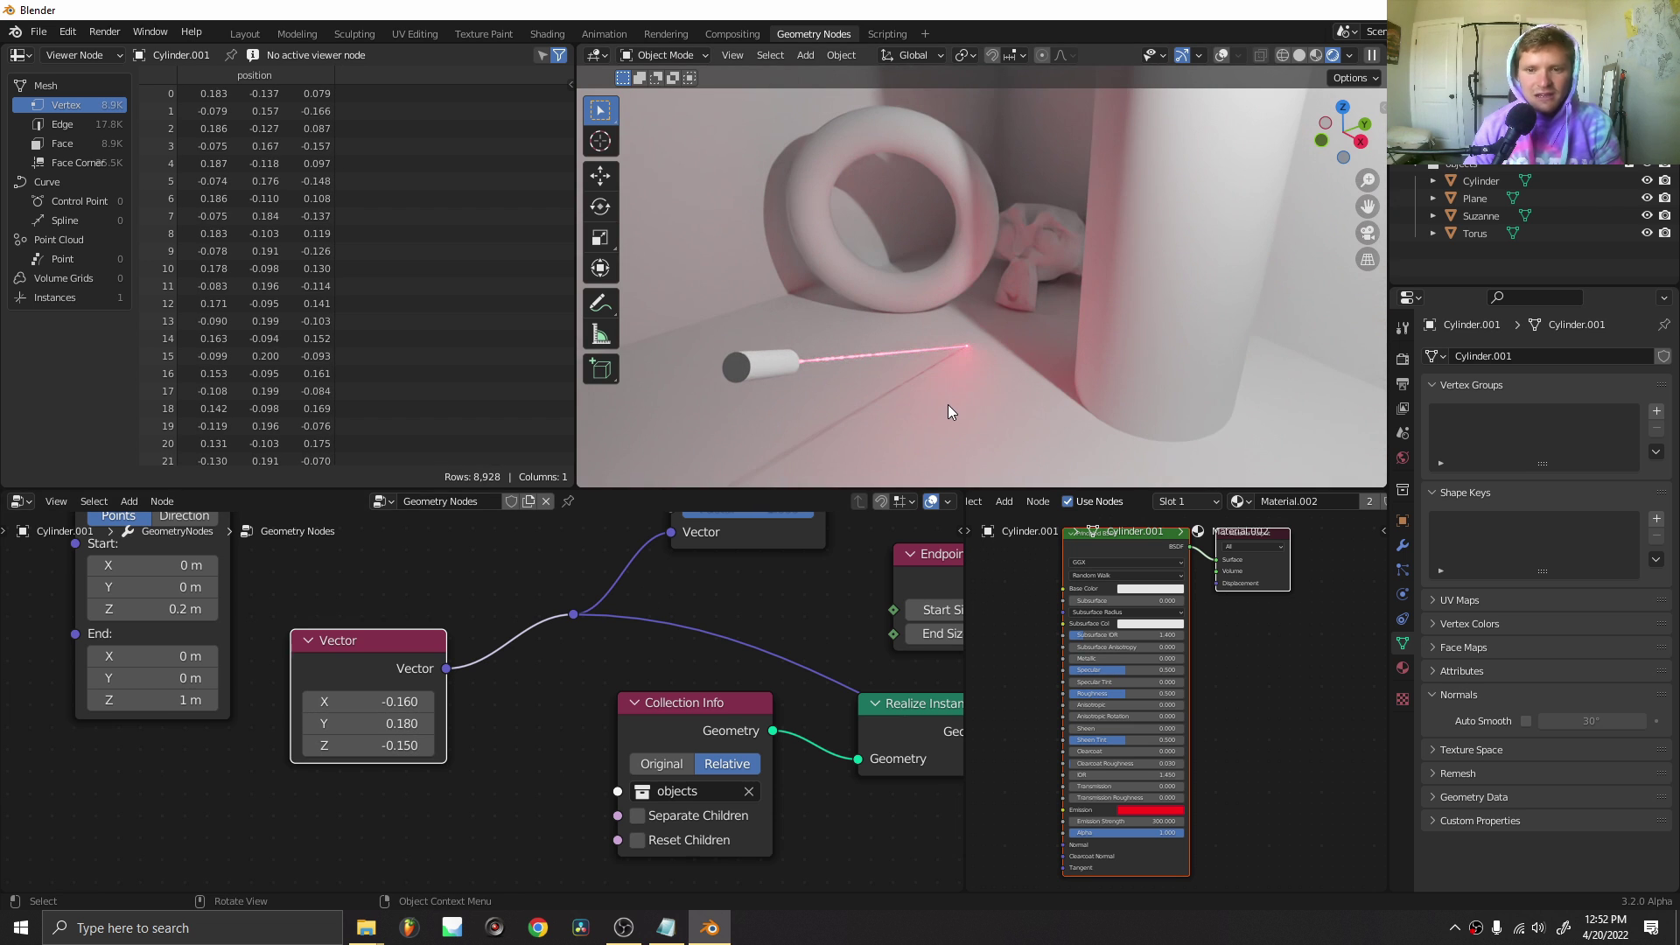
Change the emission colour of Material.002 from red to bright green.
click(1142, 810)
click(1126, 681)
key(ctrl+z)
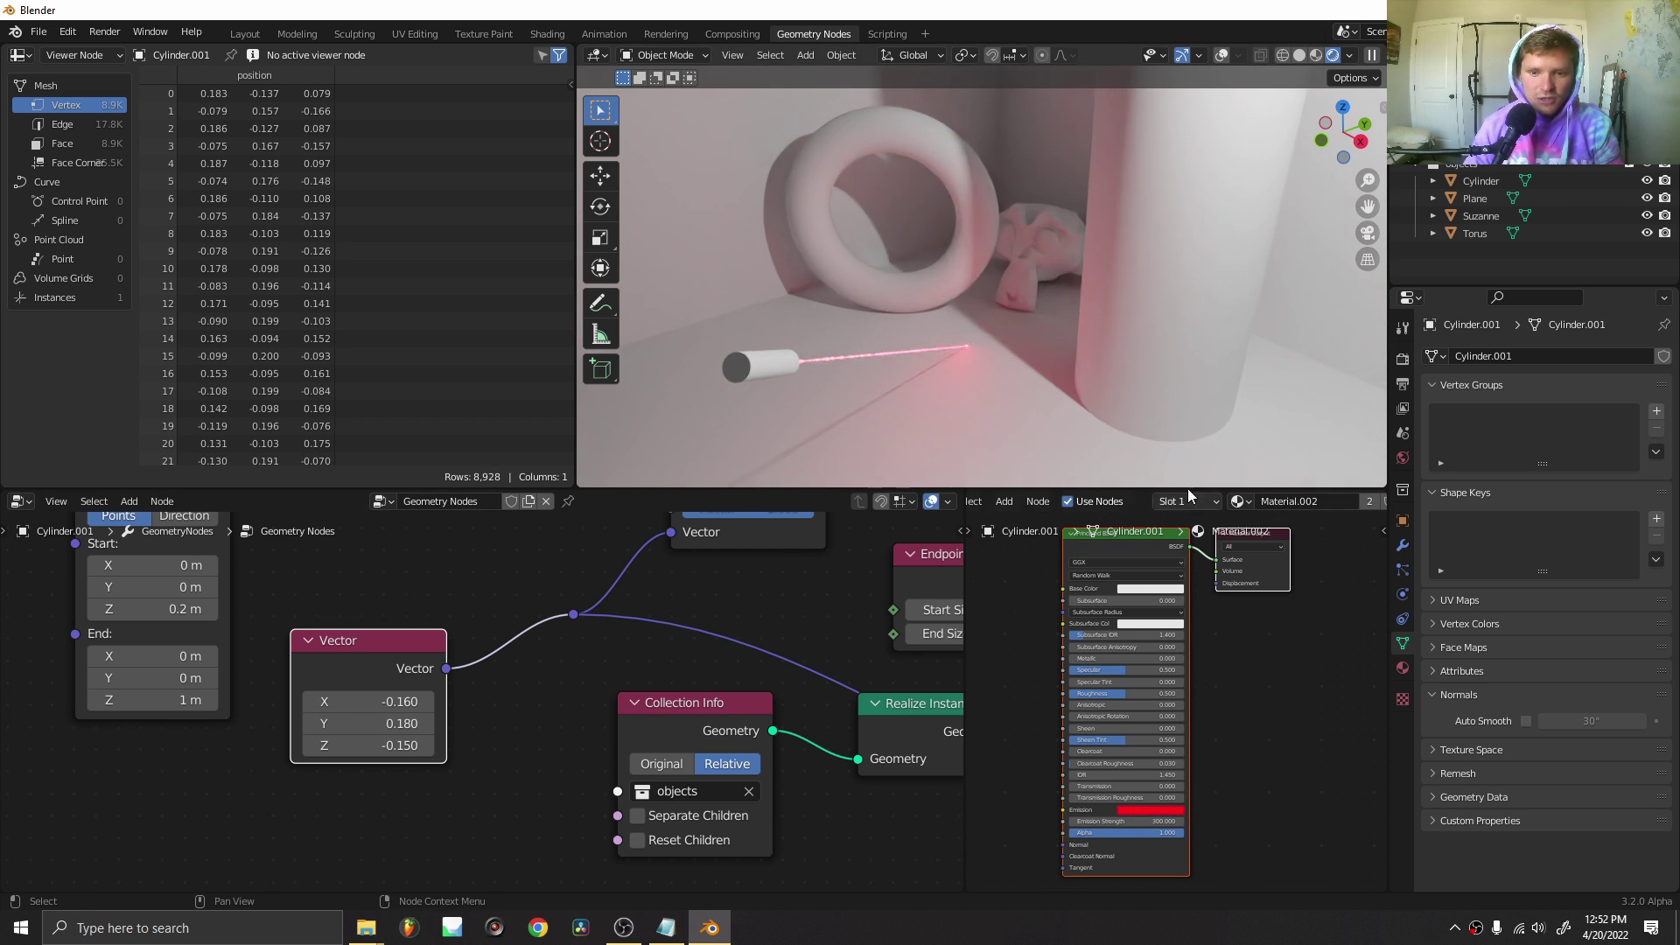
scroll(935, 380, up, 2)
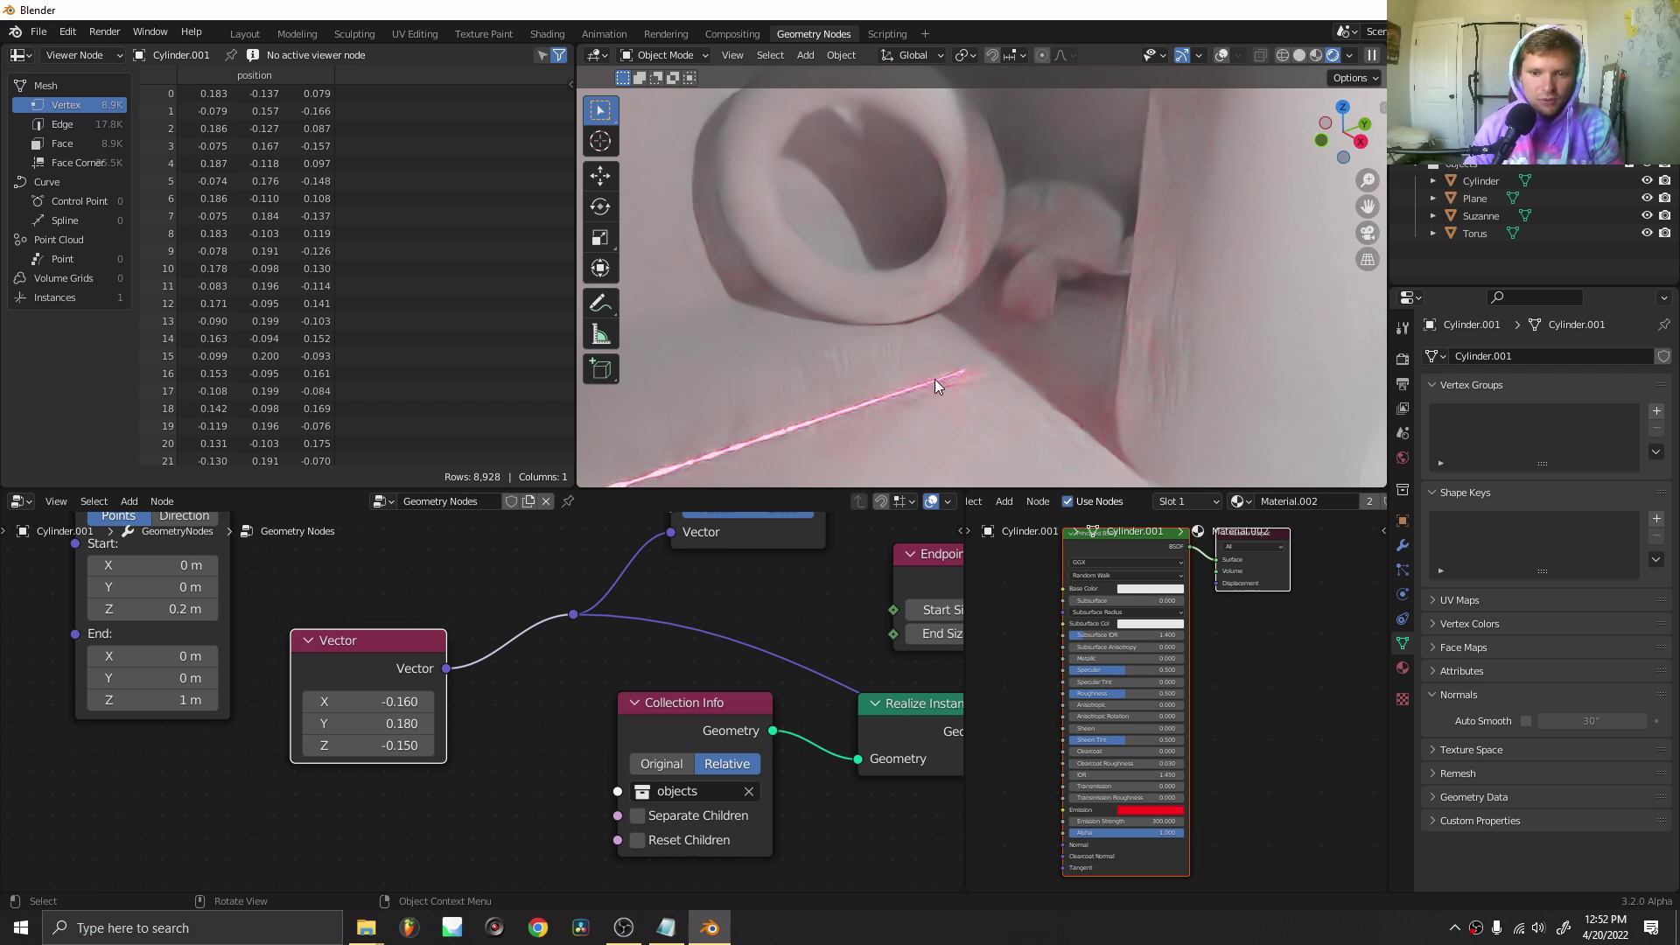
click(1136, 809)
click(1131, 686)
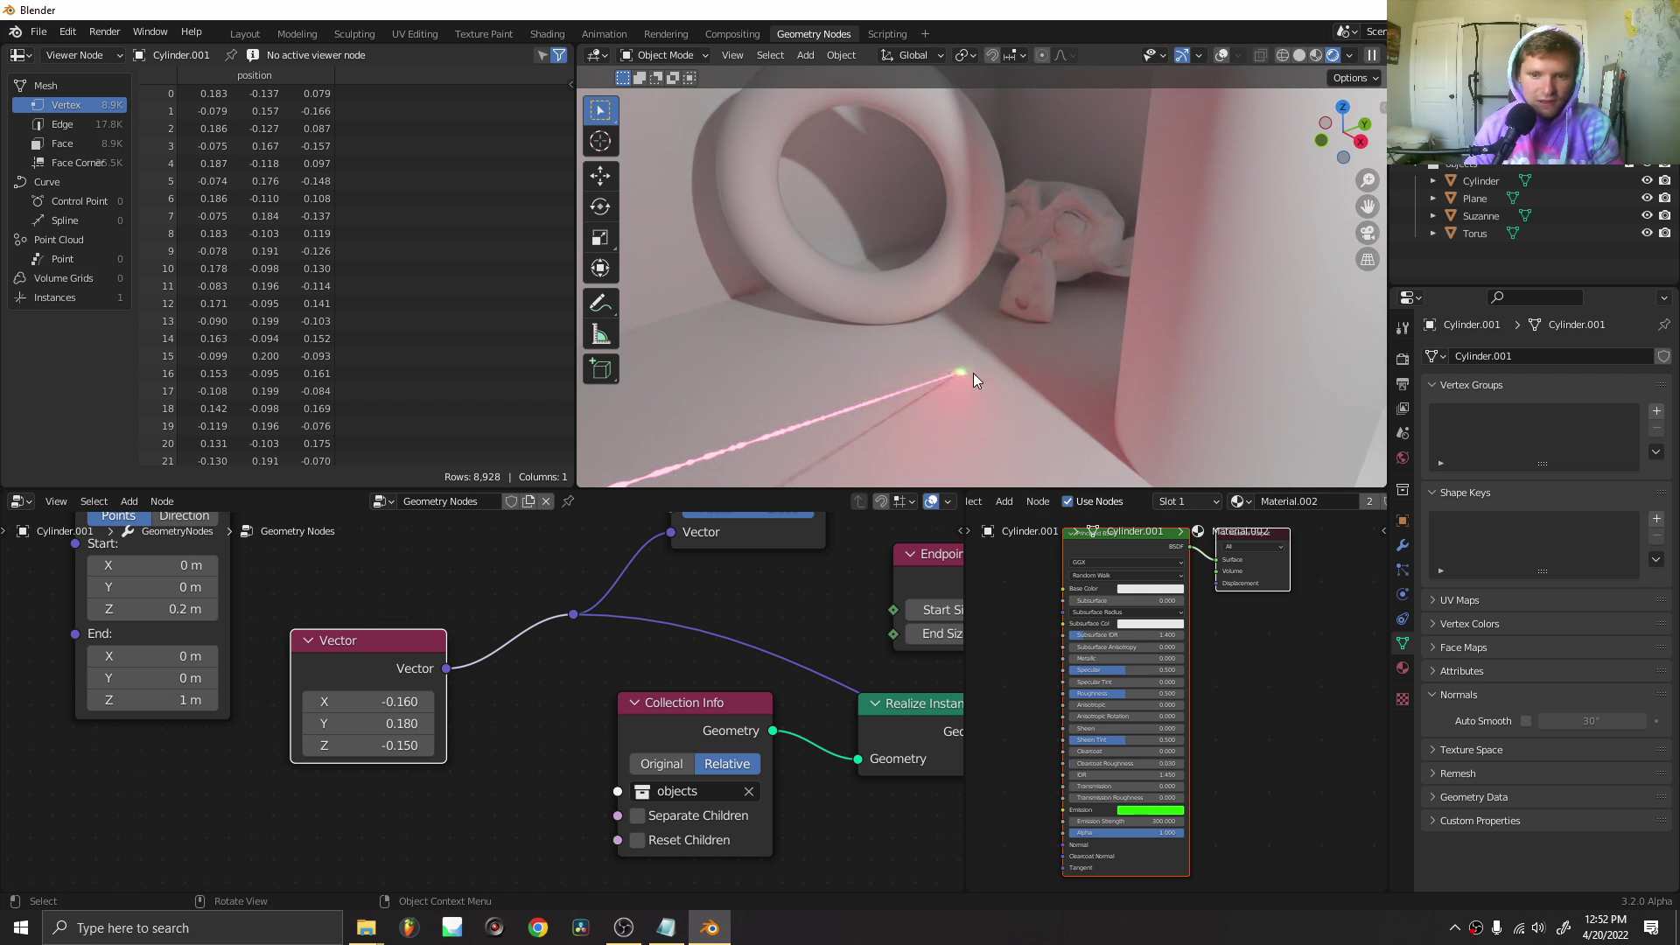
Switch the shader editor to Material.001 and set its emission colour to bright green.
click(1237, 501)
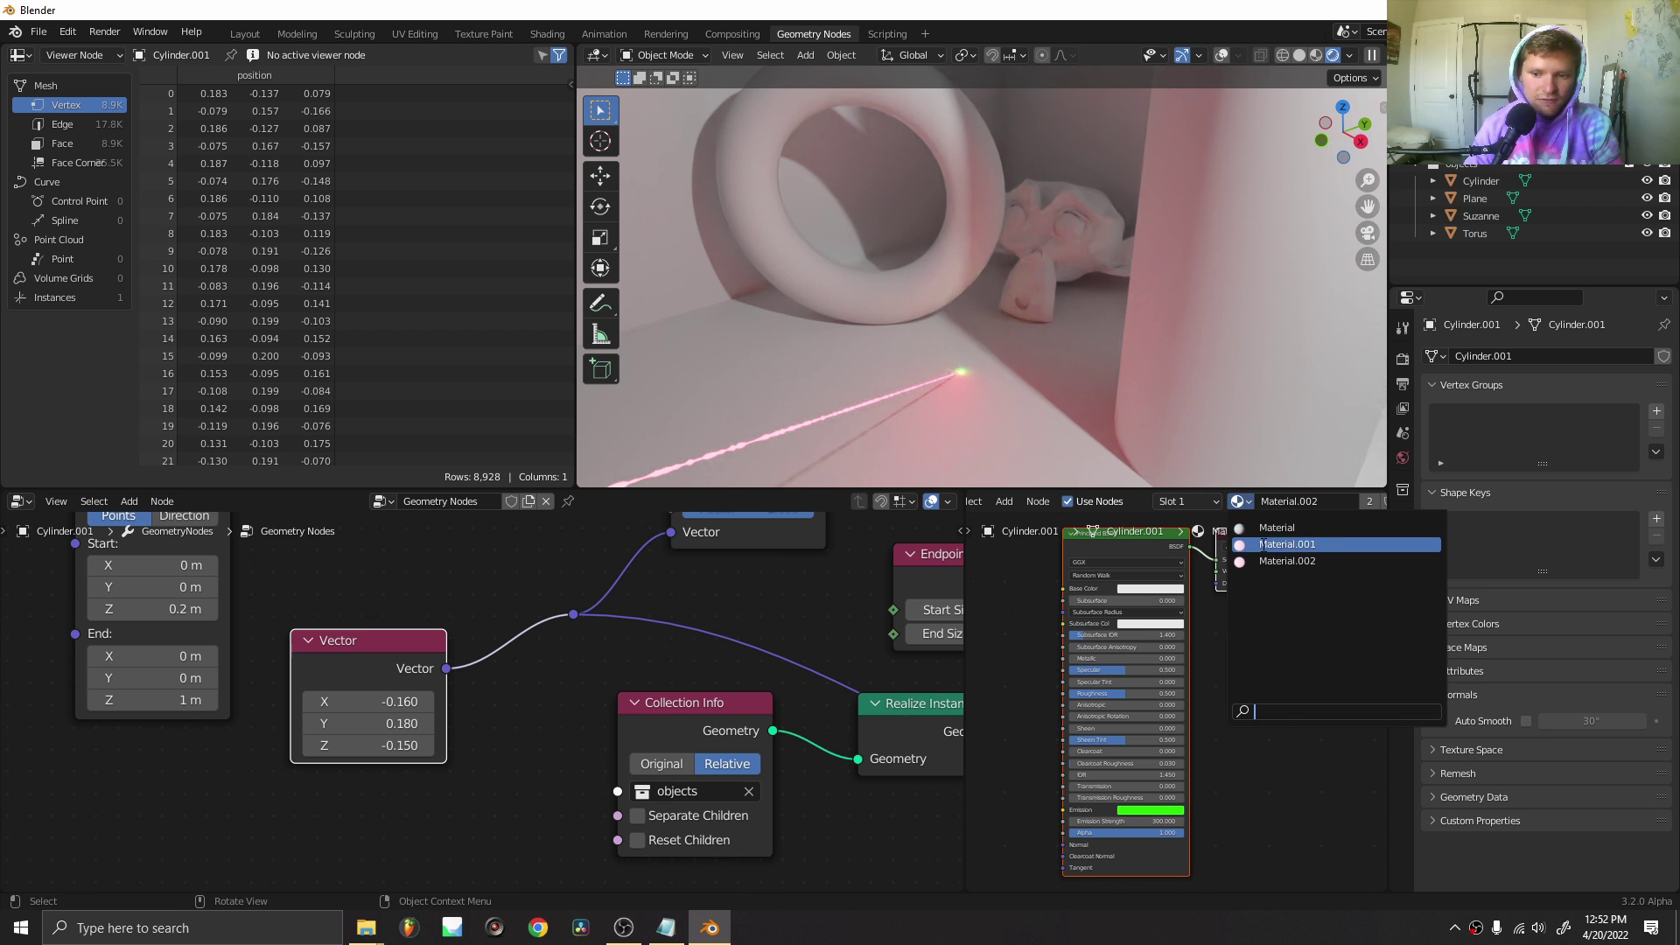
click(1278, 546)
click(1146, 811)
click(1131, 686)
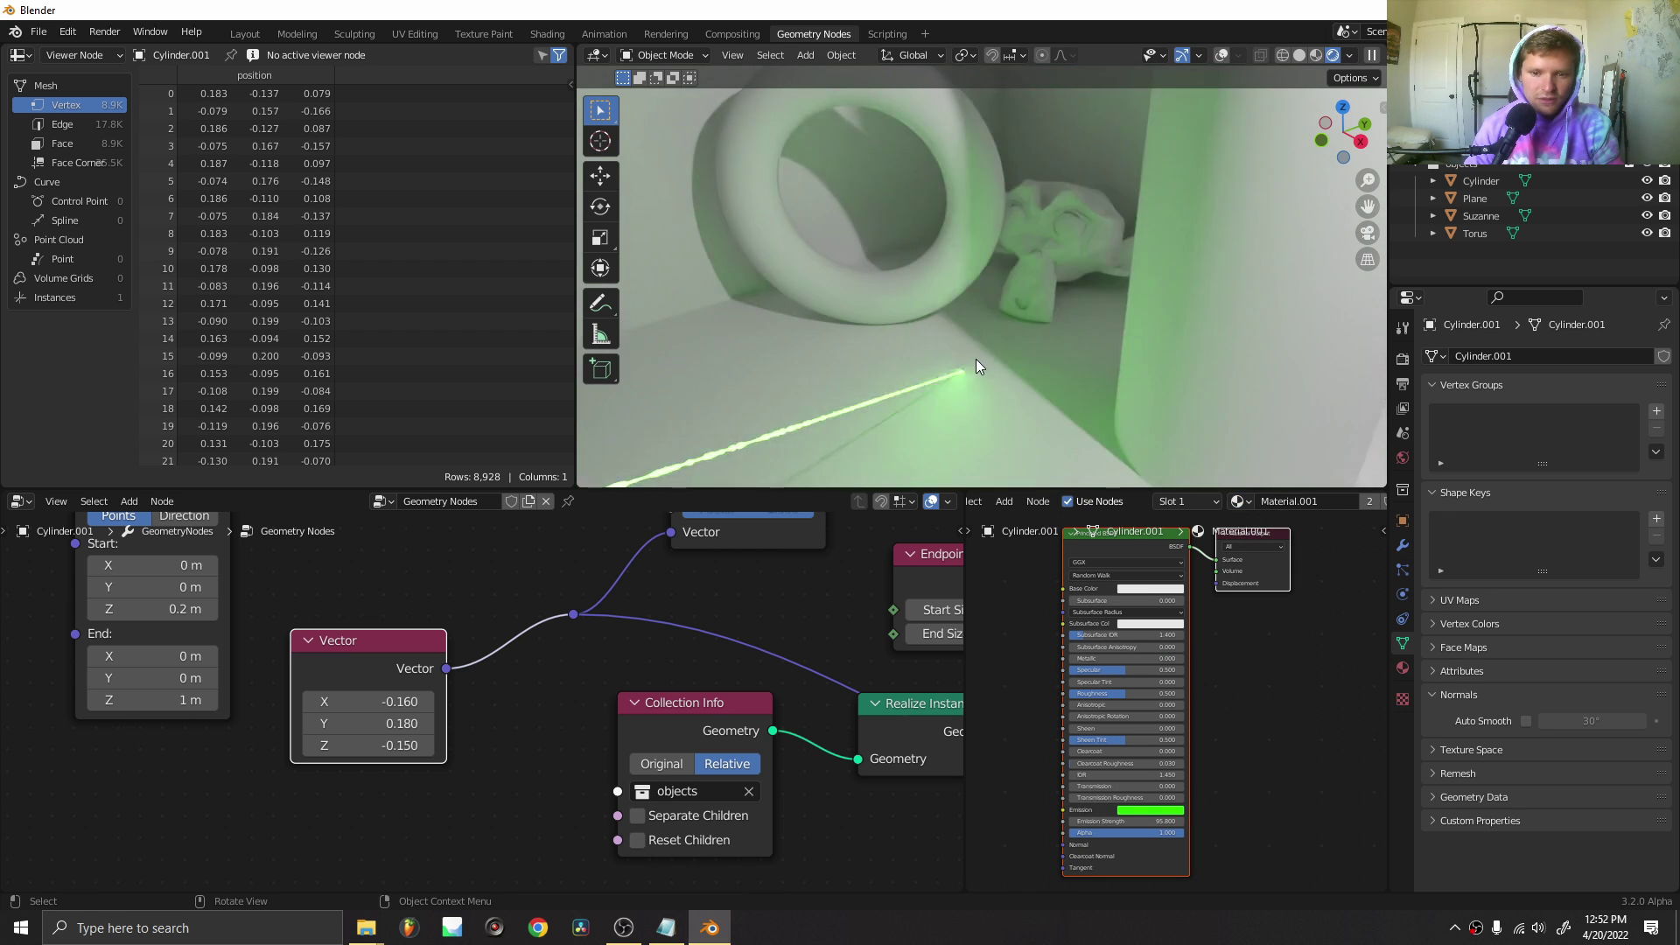
scroll(968, 332, down, 2)
Start a new General file without saving the laser demo and show the window full screen.
key(ctrl+n)
click(982, 332)
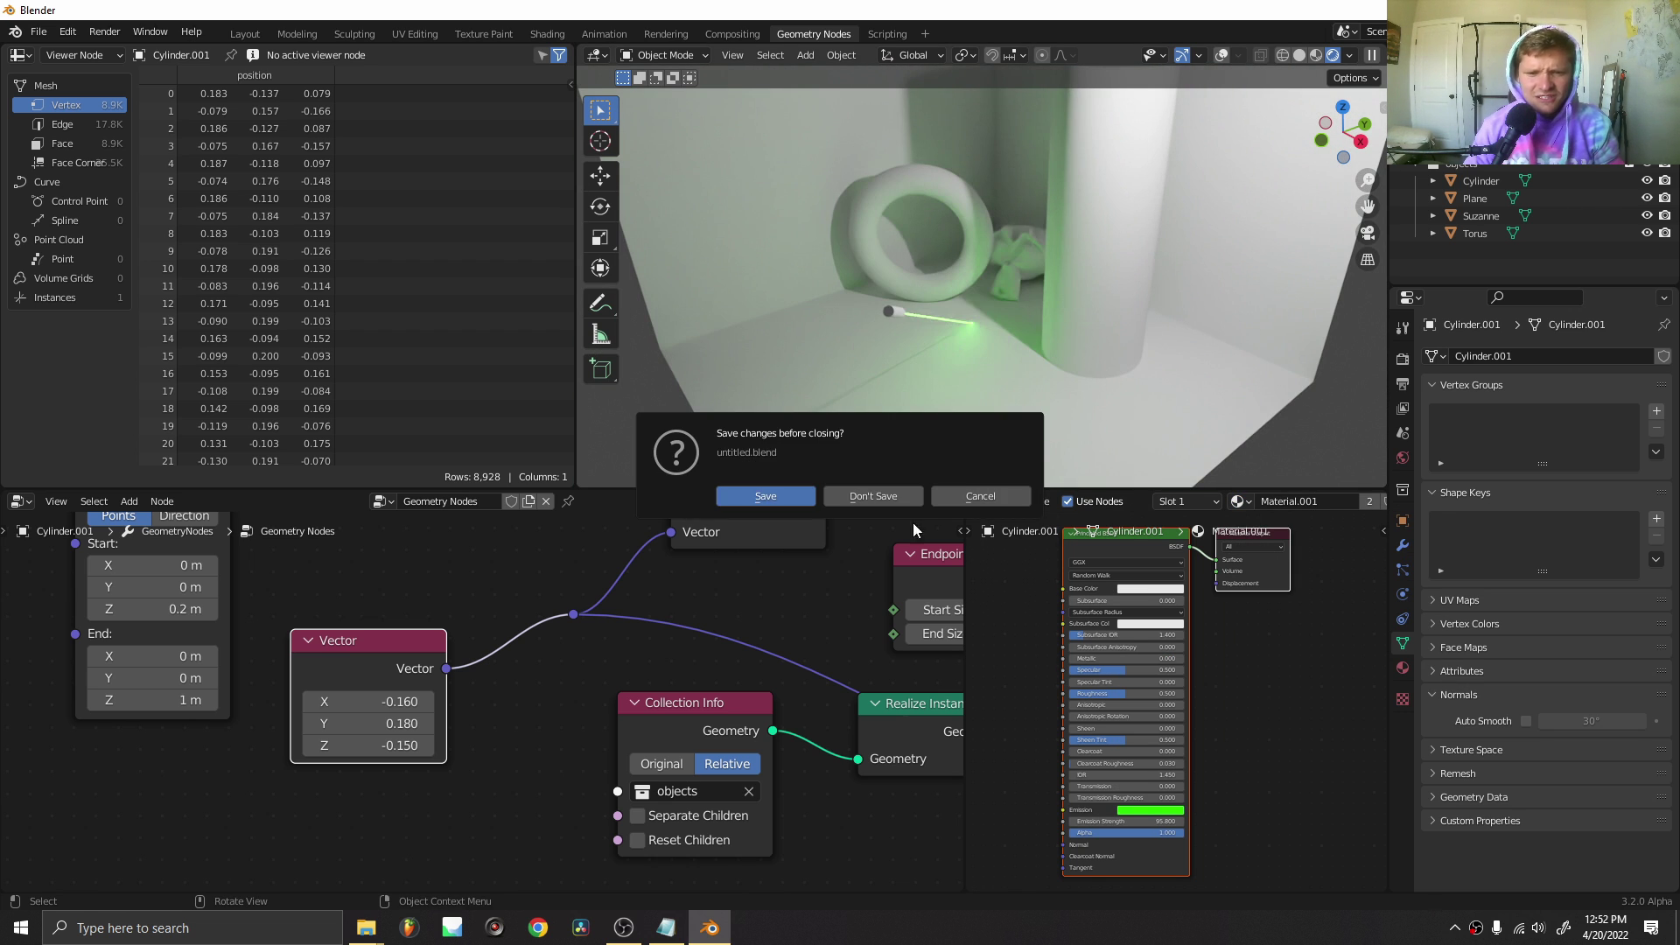
click(847, 491)
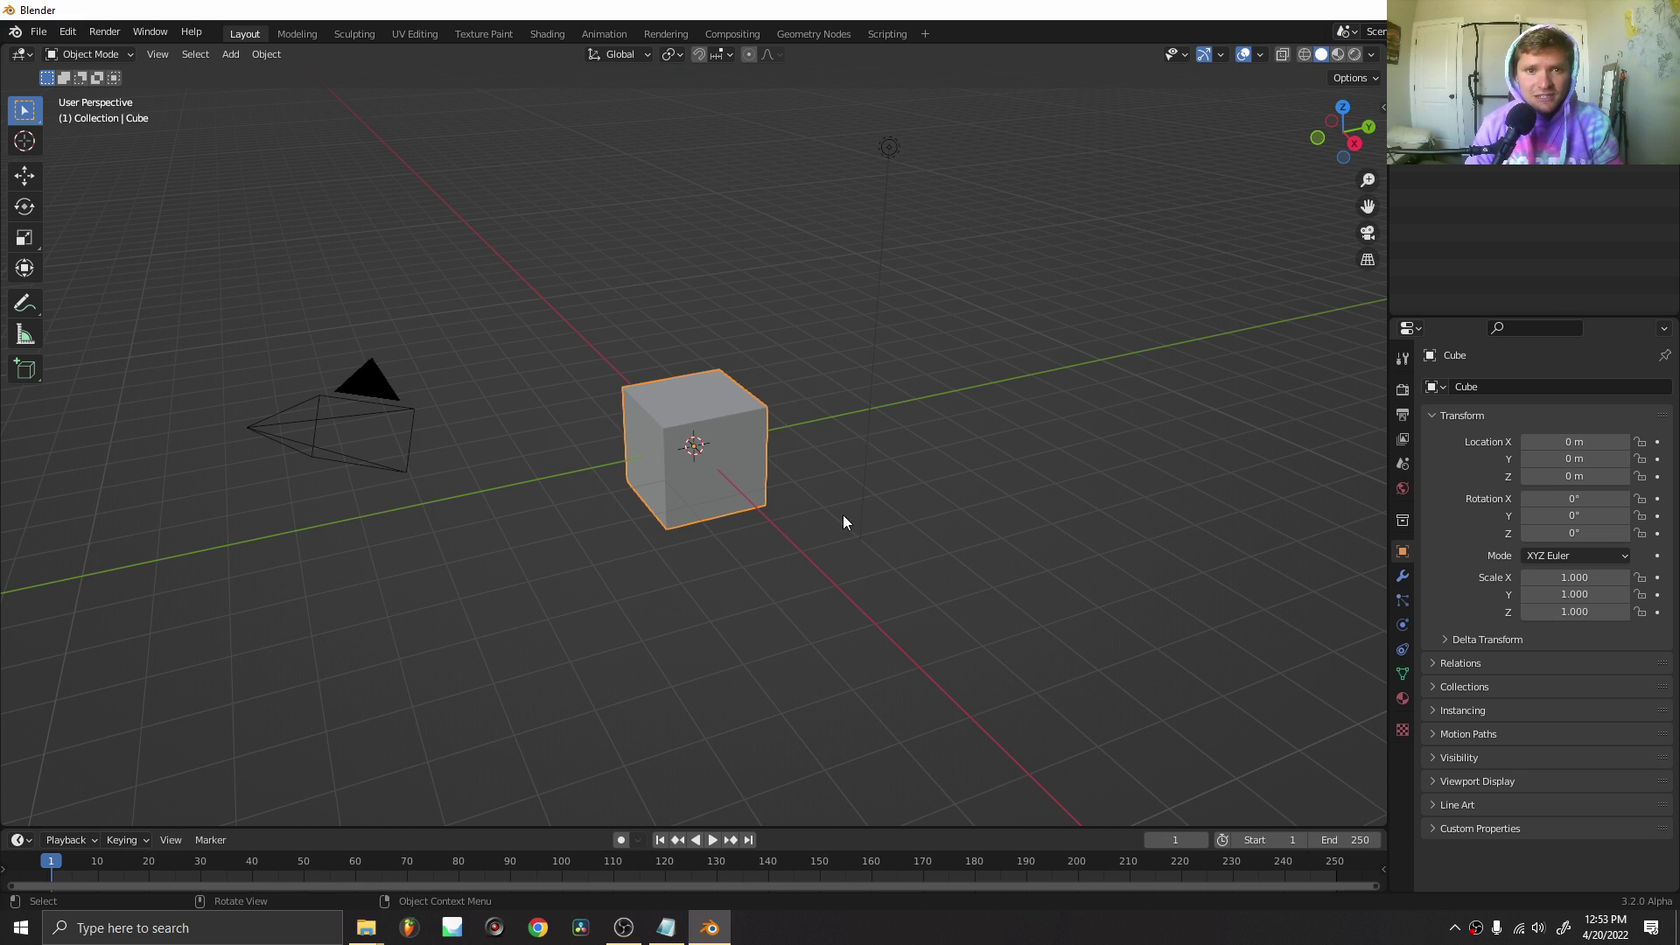
key(alt+F11)
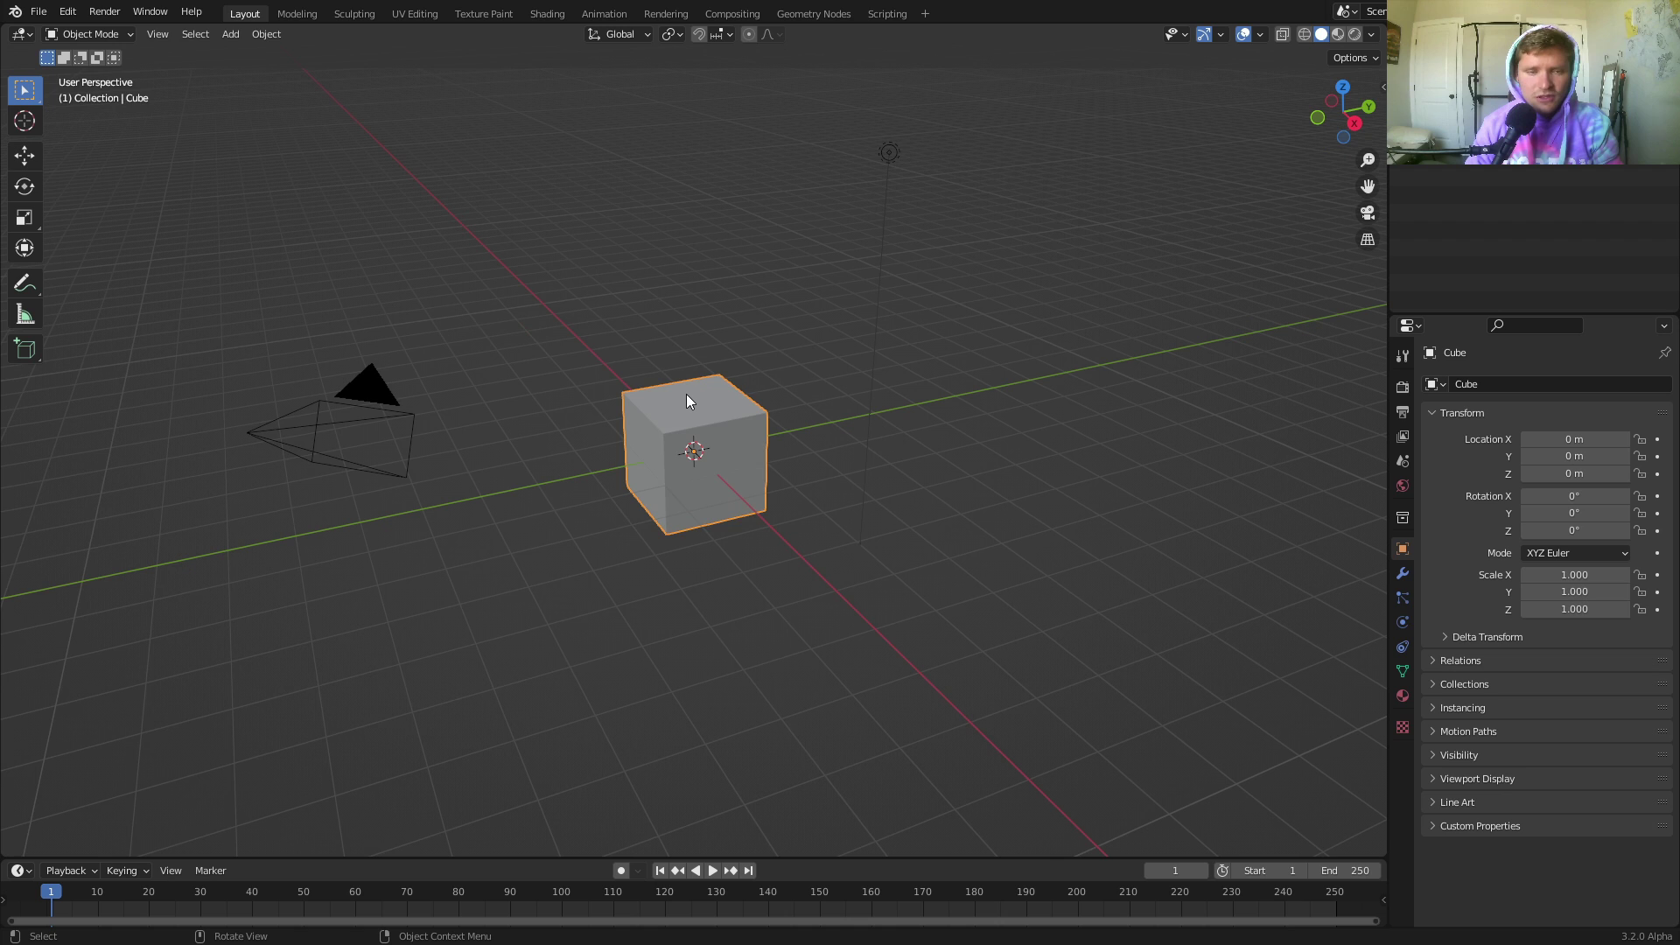
Replace the default cube with a mesh plane and enlarge it in Edit Mode to serve as a floor.
scroll(686, 394, up, 1)
key(x)
key(Return)
key(shift+a)
click(743, 334)
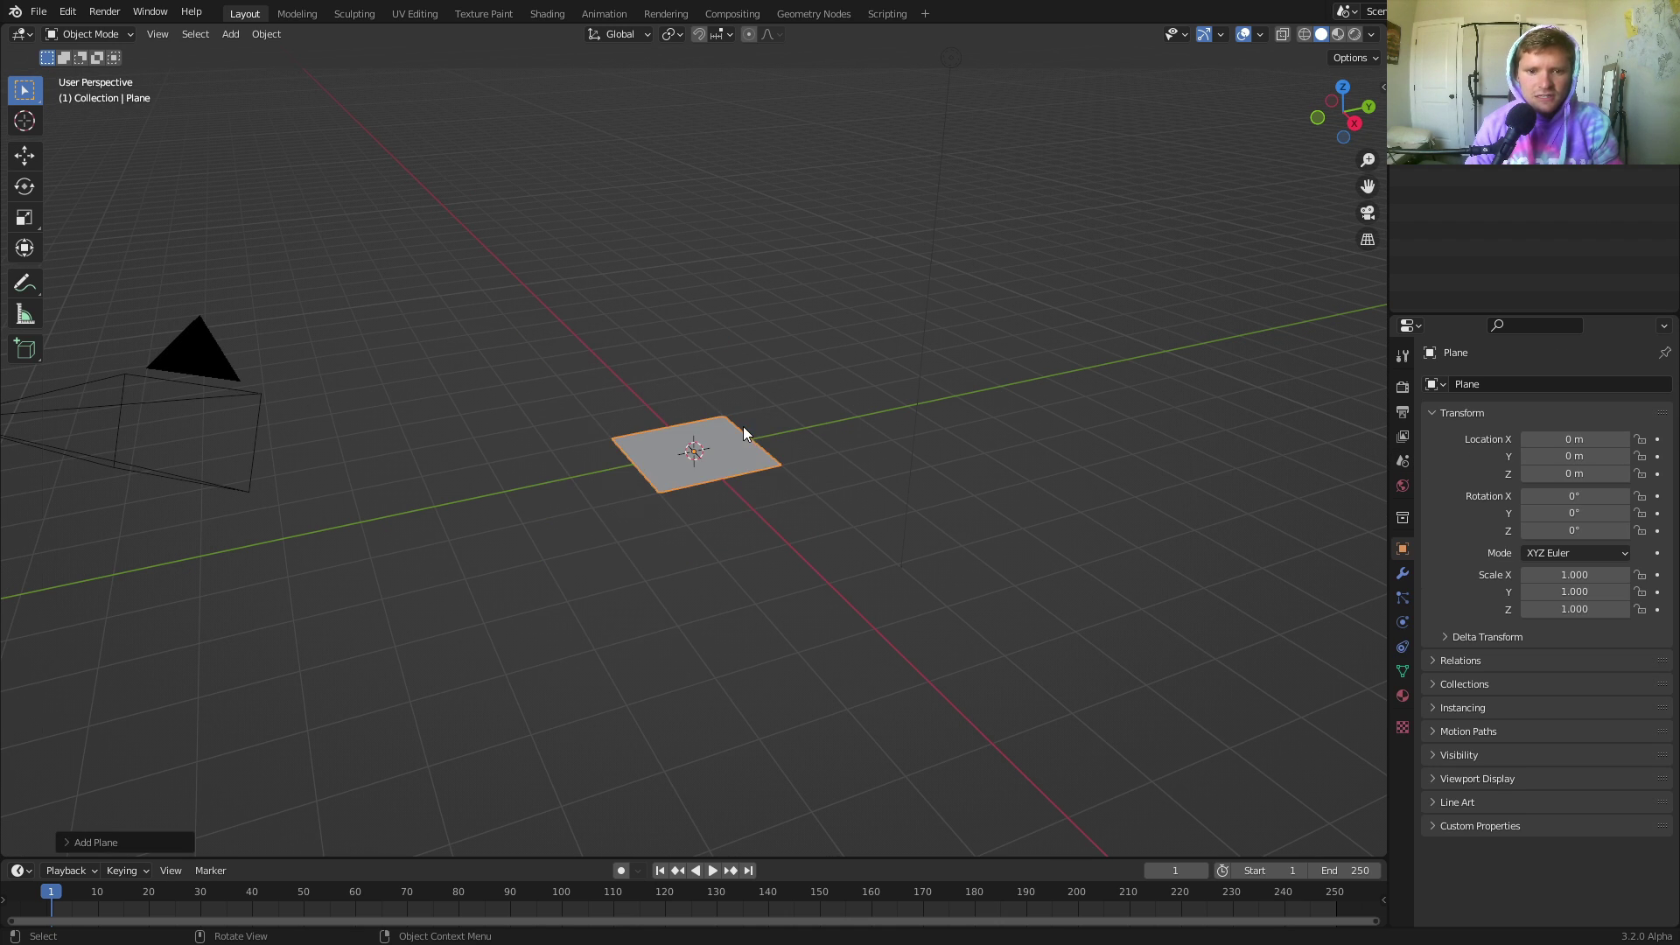
key(Tab)
key(s)
click(953, 355)
Extrude the two adjacent back edges of the floor plane upward along Z to form two walls.
key(Tab)
key(Tab)
key(2)
click(875, 338)
shift+click(708, 342)
key(e)
key(z)
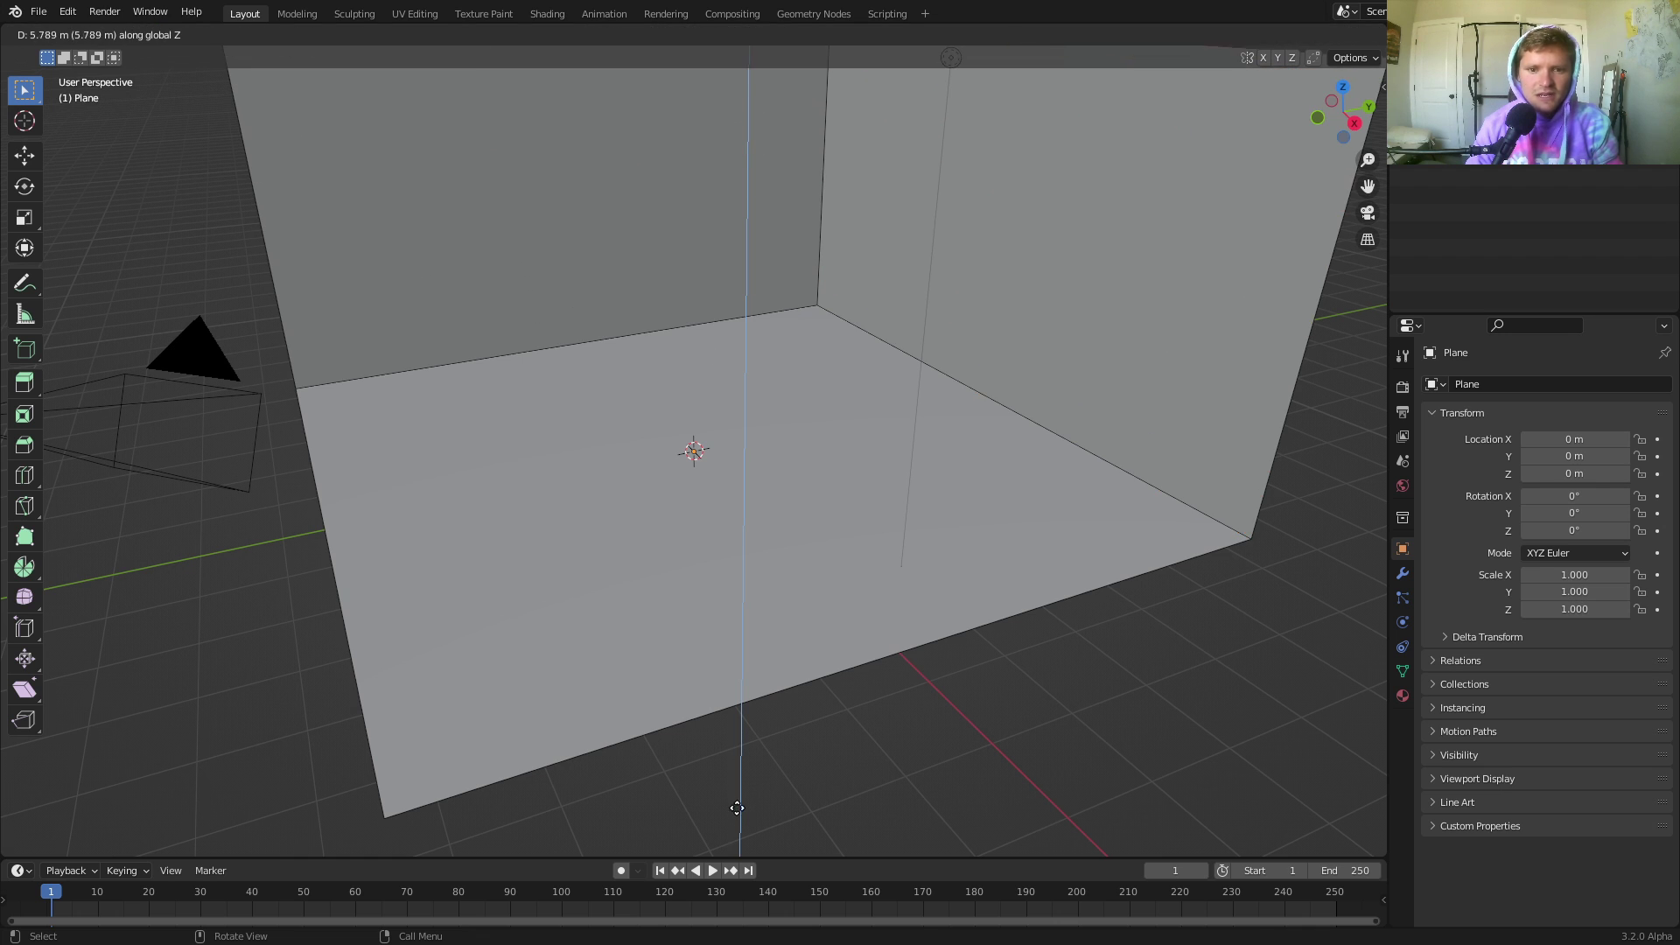
click(728, 720)
scroll(795, 246, down, 3)
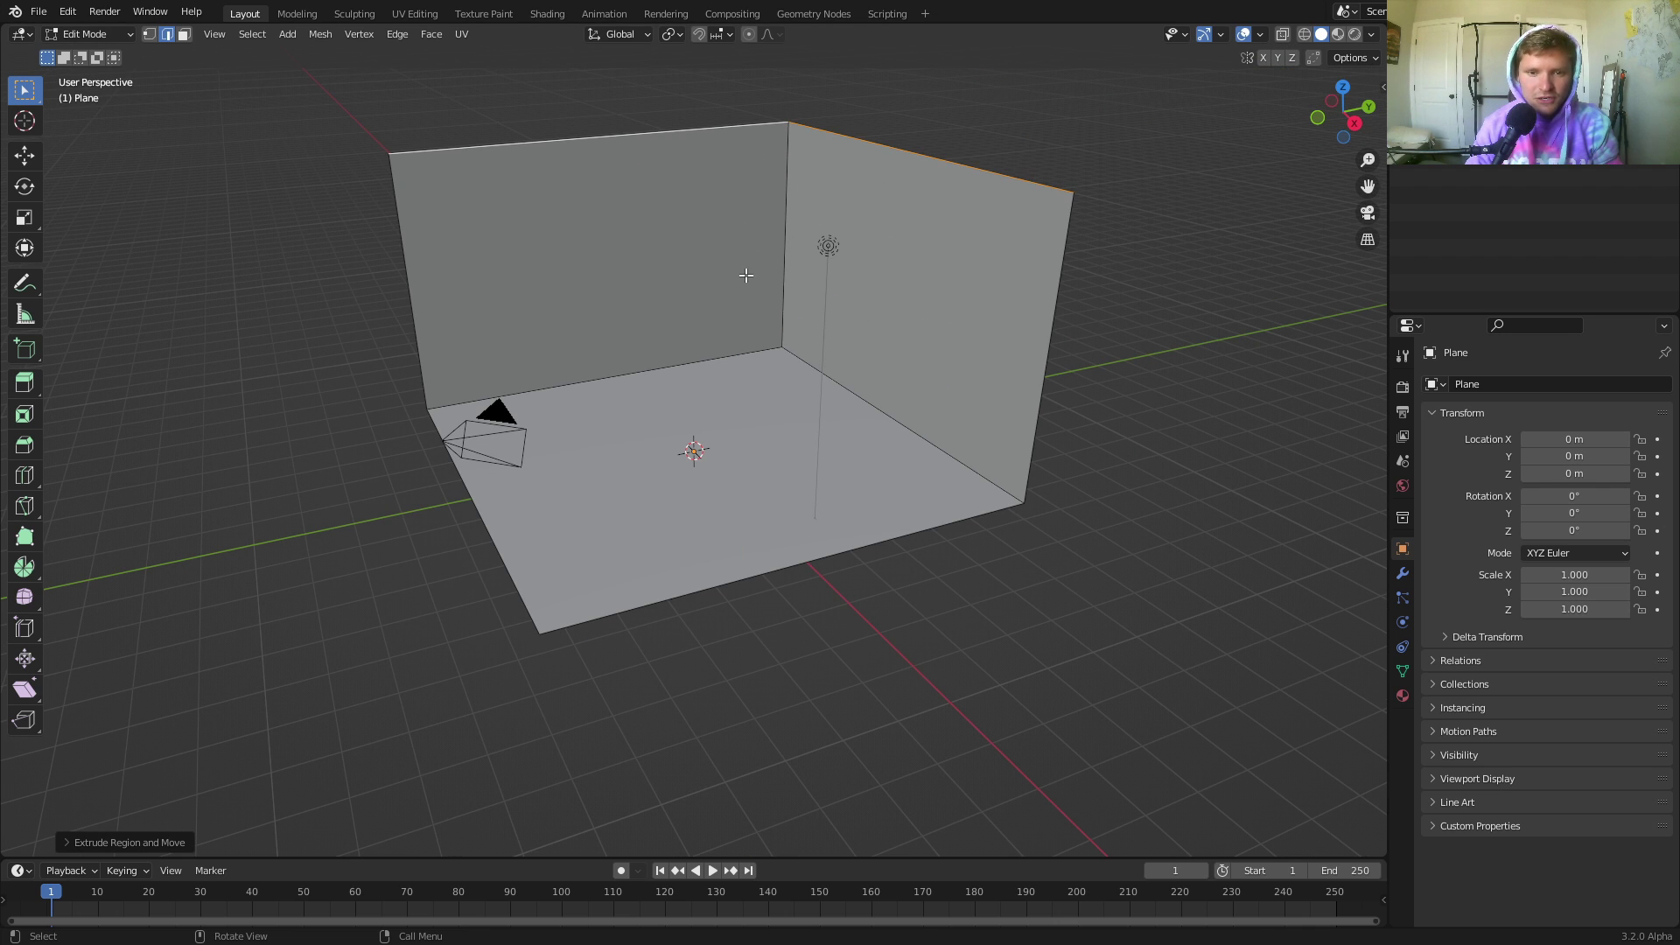
Add a torus, raise it above the floor, rotate it upright and enlarge it.
key(Tab)
key(shift+a)
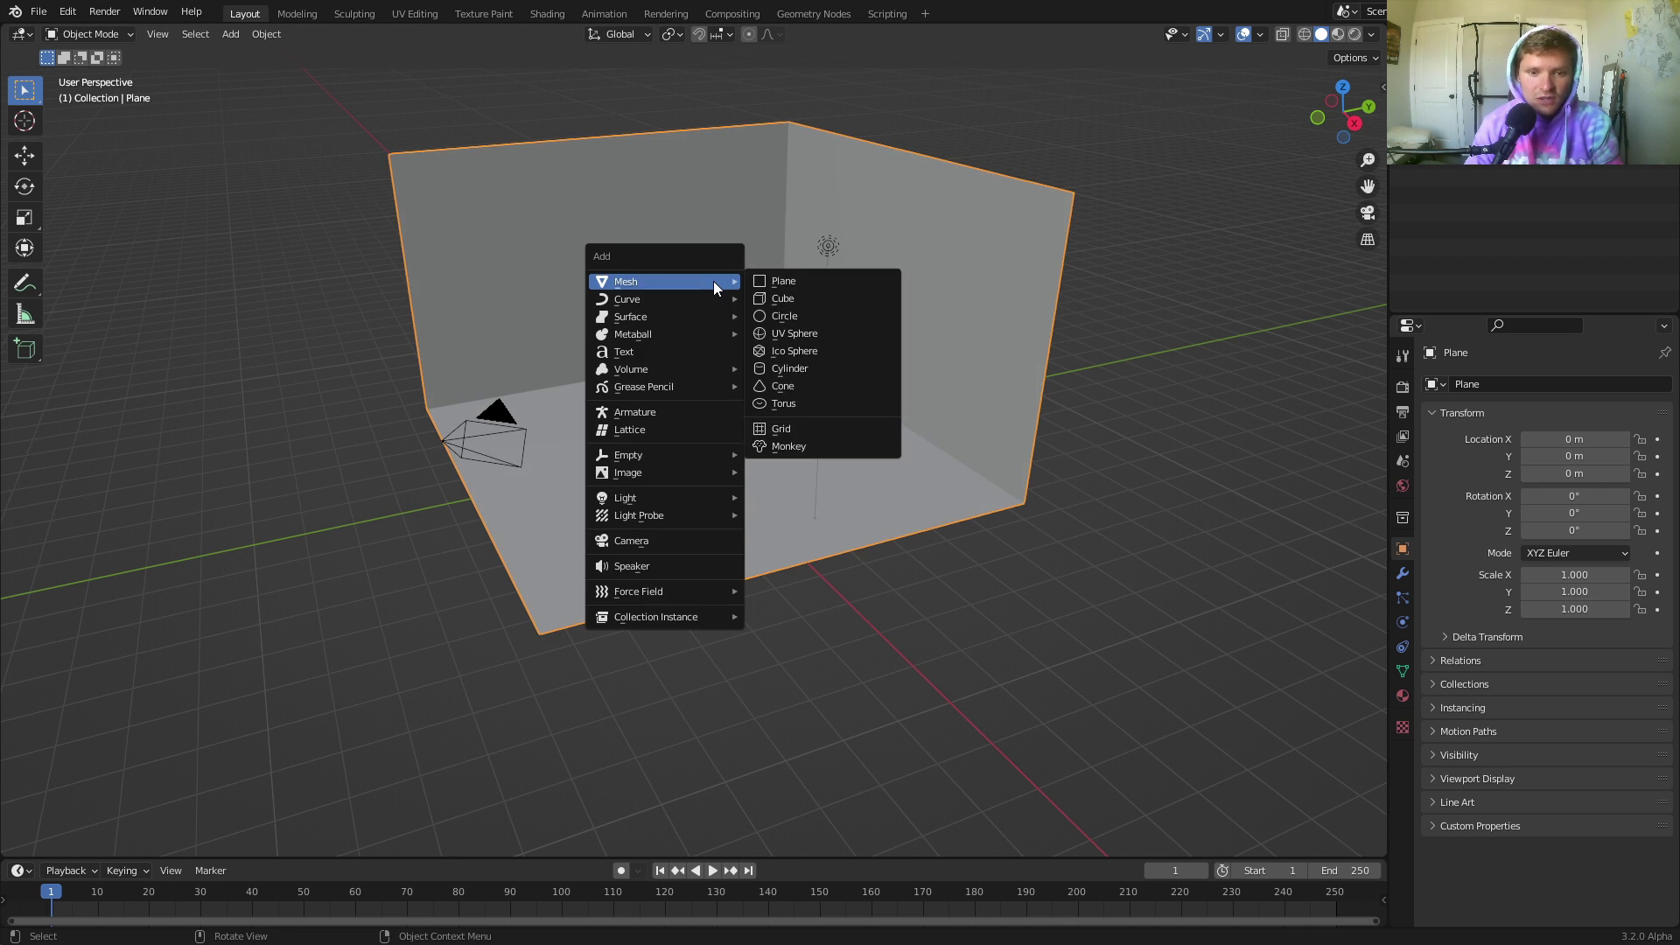
click(785, 401)
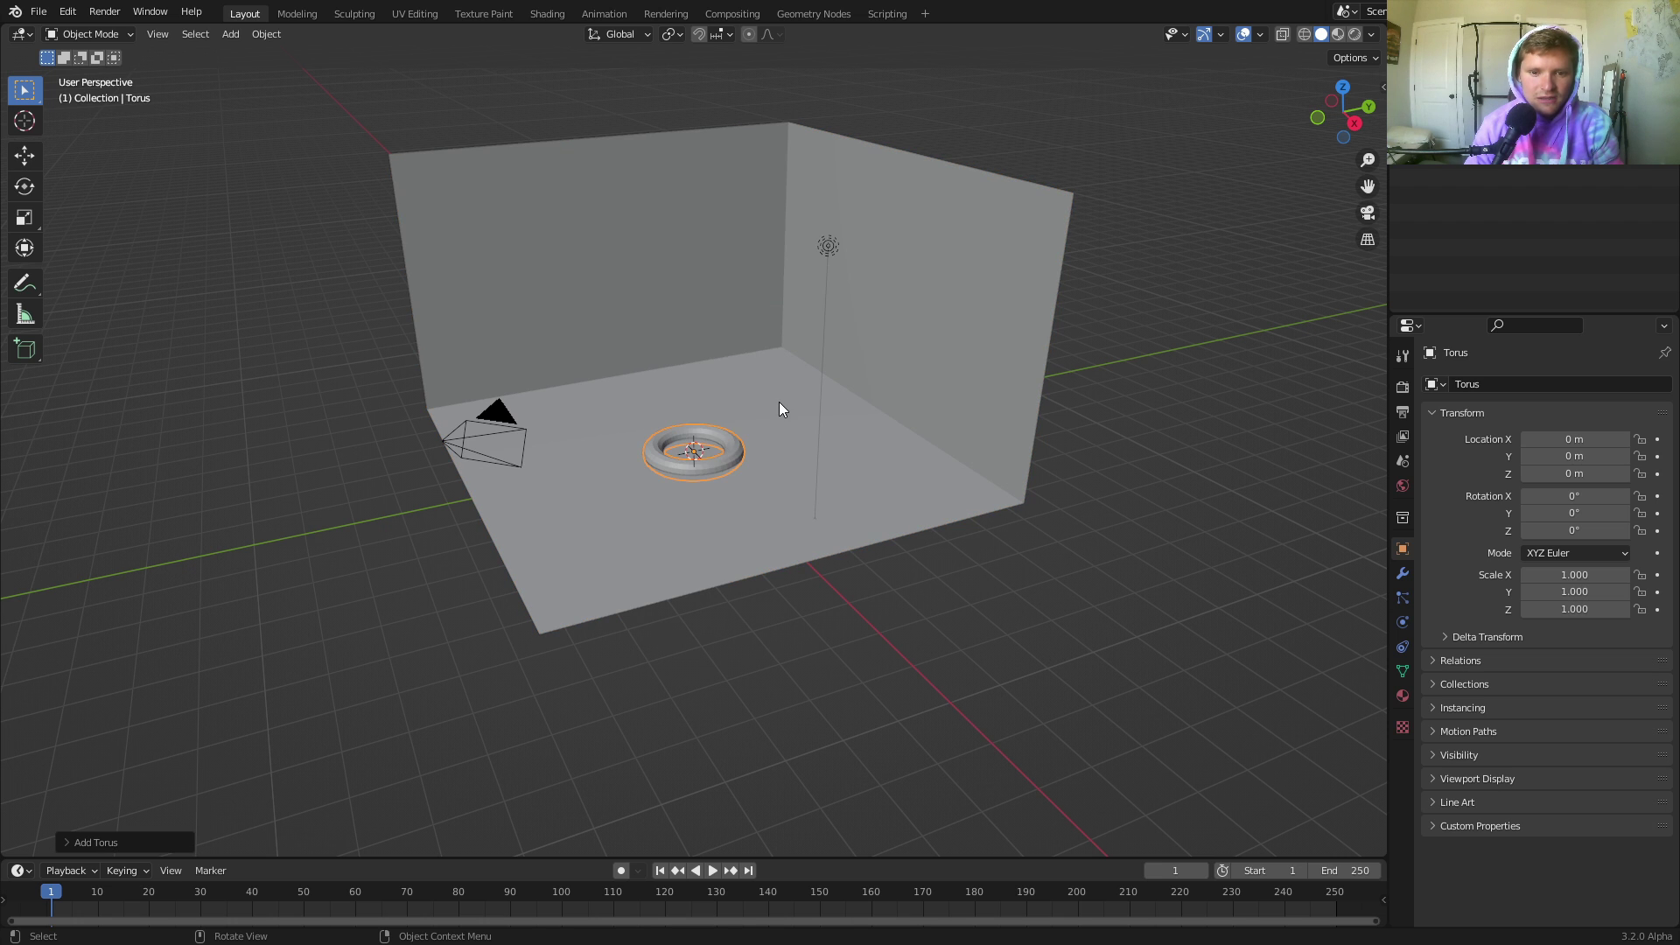
key(g)
click(780, 297)
key(r)
click(754, 410)
key(s)
click(768, 242)
Add a cylinder, move it beside the torus and stretch it along Z into a tall column.
key(shift+a)
mouse_move(768, 241)
click(843, 326)
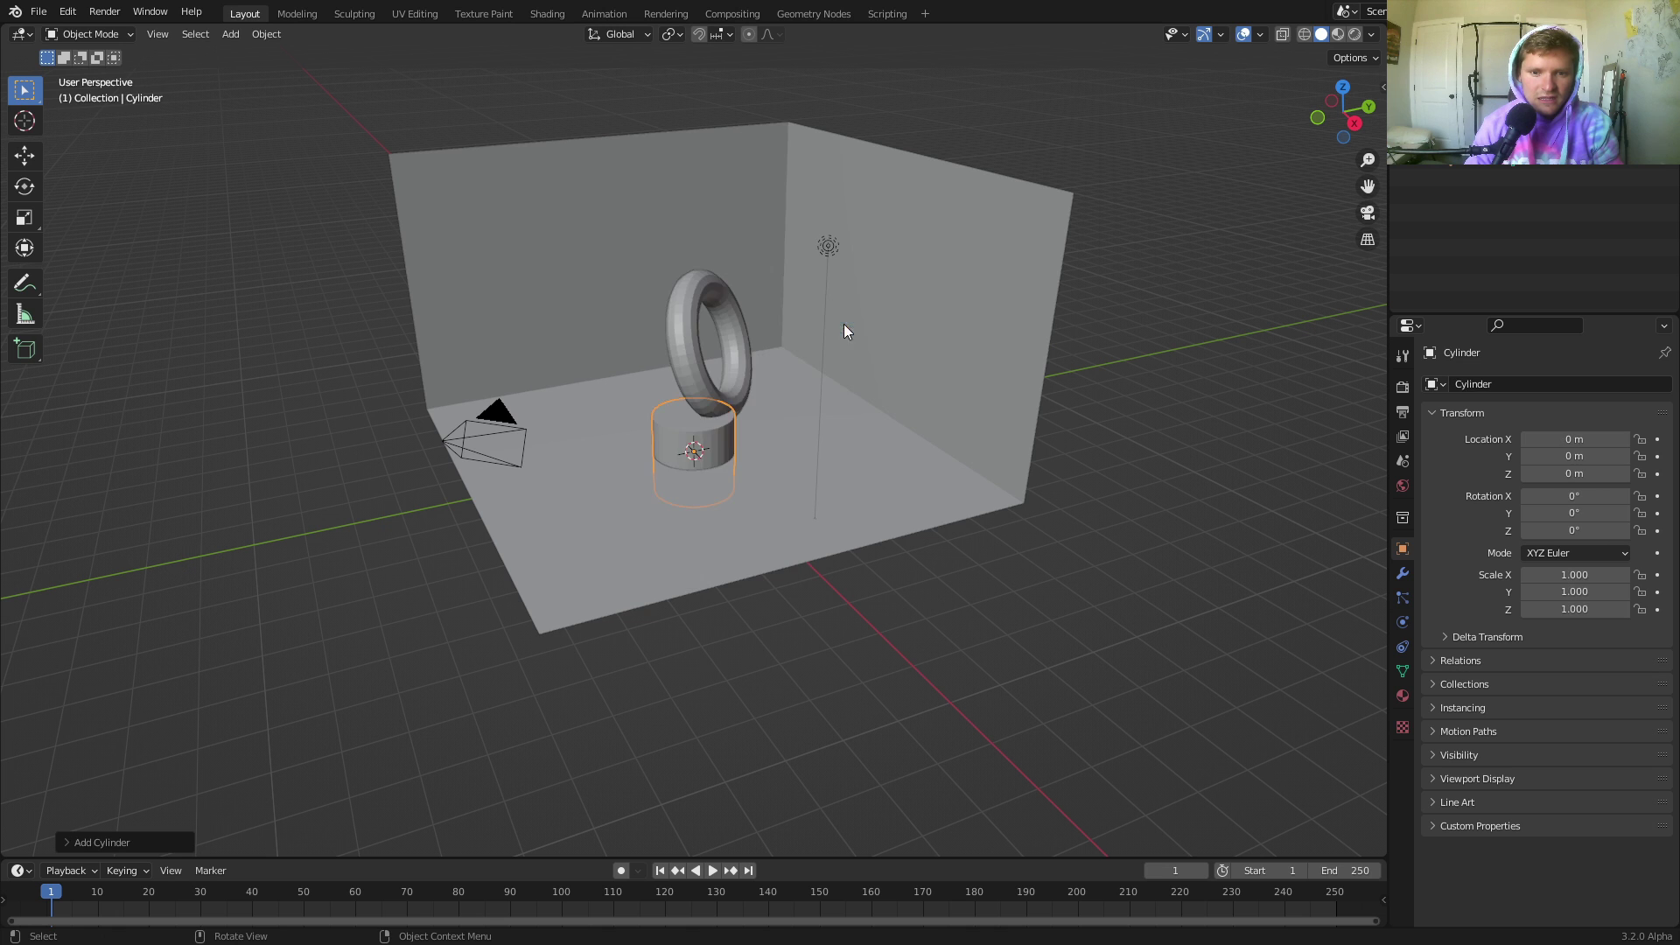
key(g)
click(865, 324)
key(s)
key(z)
click(918, 140)
Move the column, torus and room plane into a new collection named "objects".
middle_drag(917, 140, 765, 323)
shift+click(753, 291)
shift+click(727, 277)
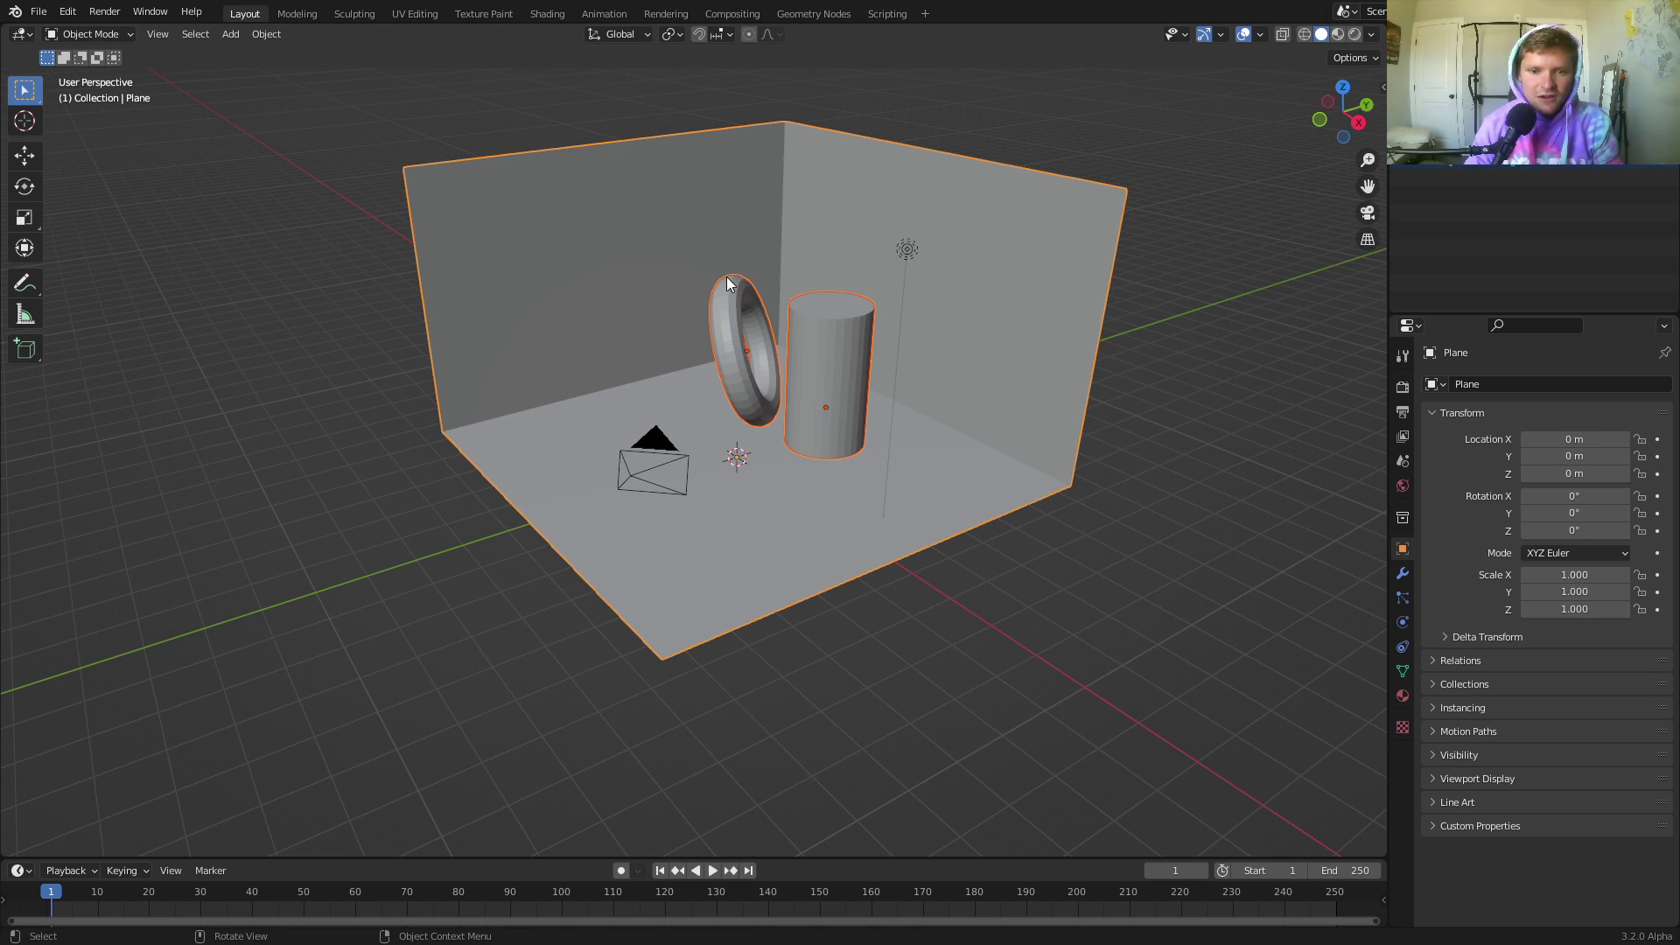
key(m)
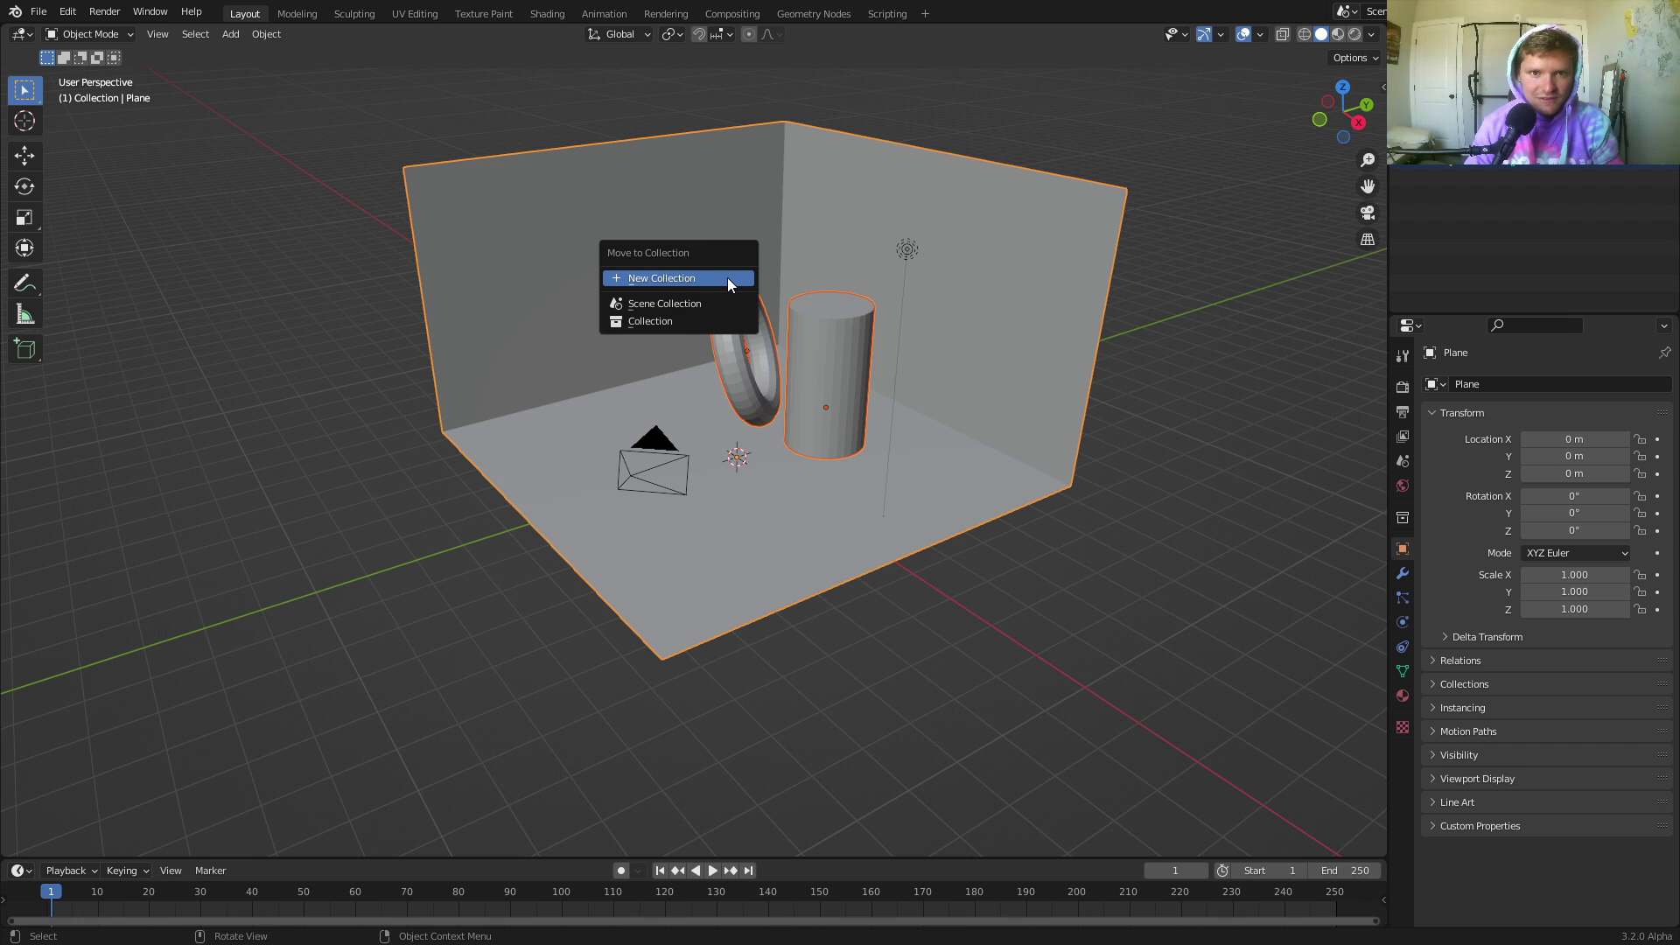
click(727, 276)
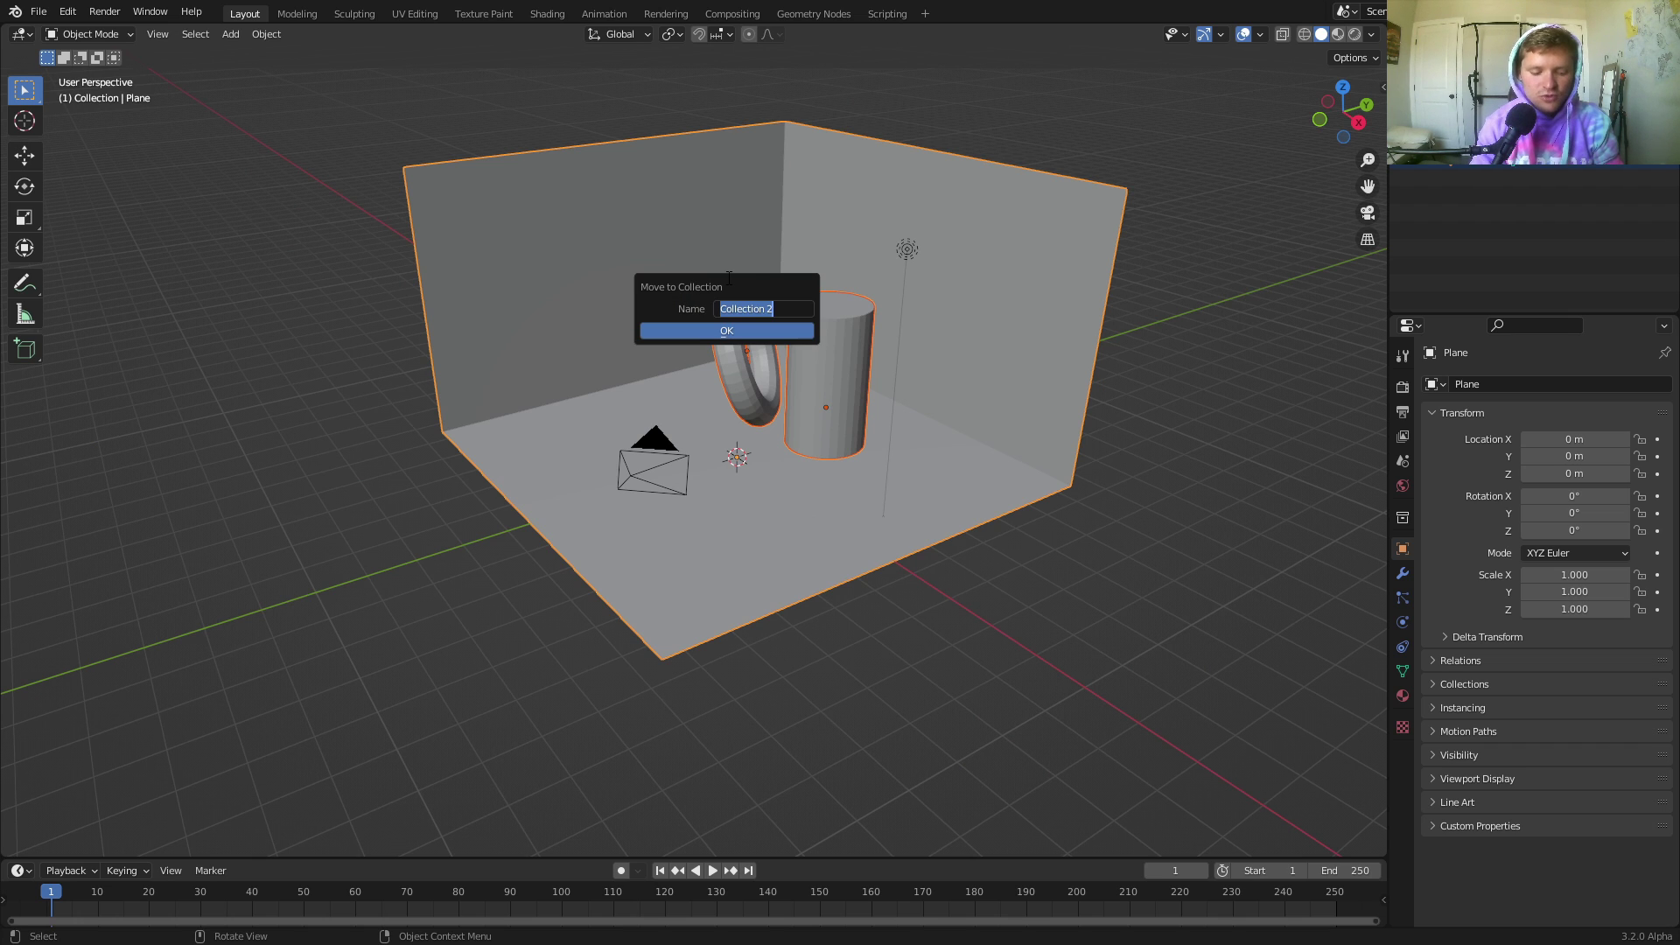
key(Return)
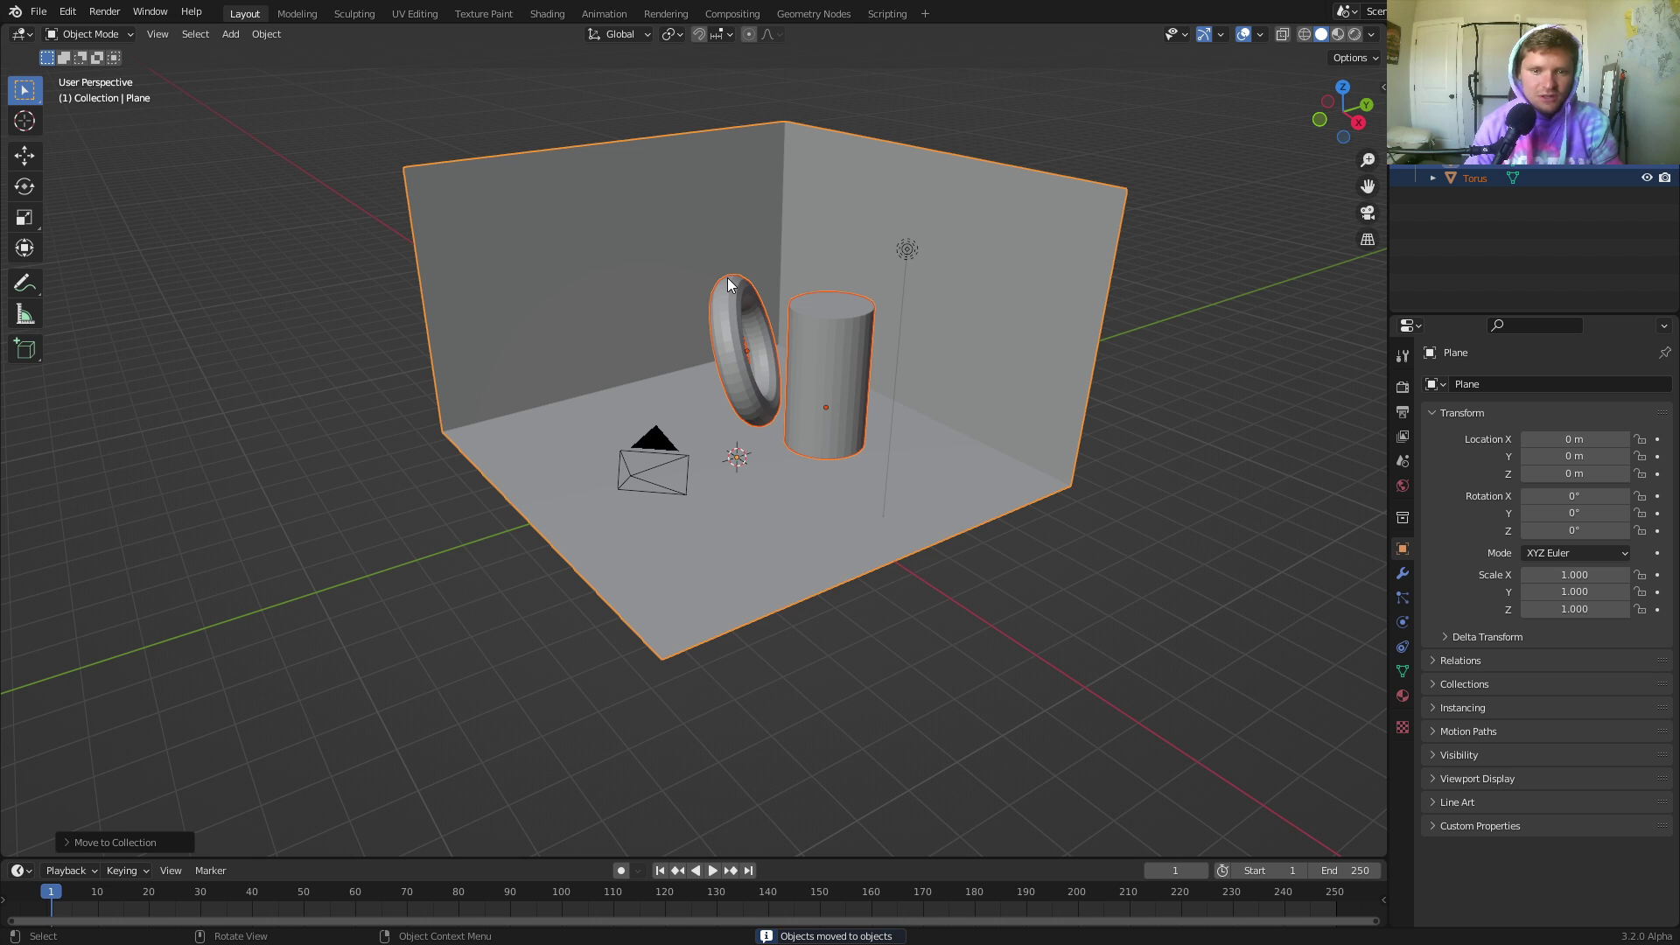
Add another cylinder outside the objects collection and shrink its mesh in Edit Mode to a small laser-pointer body.
key(alt+a)
key(shift+a)
mouse_move(504, 254)
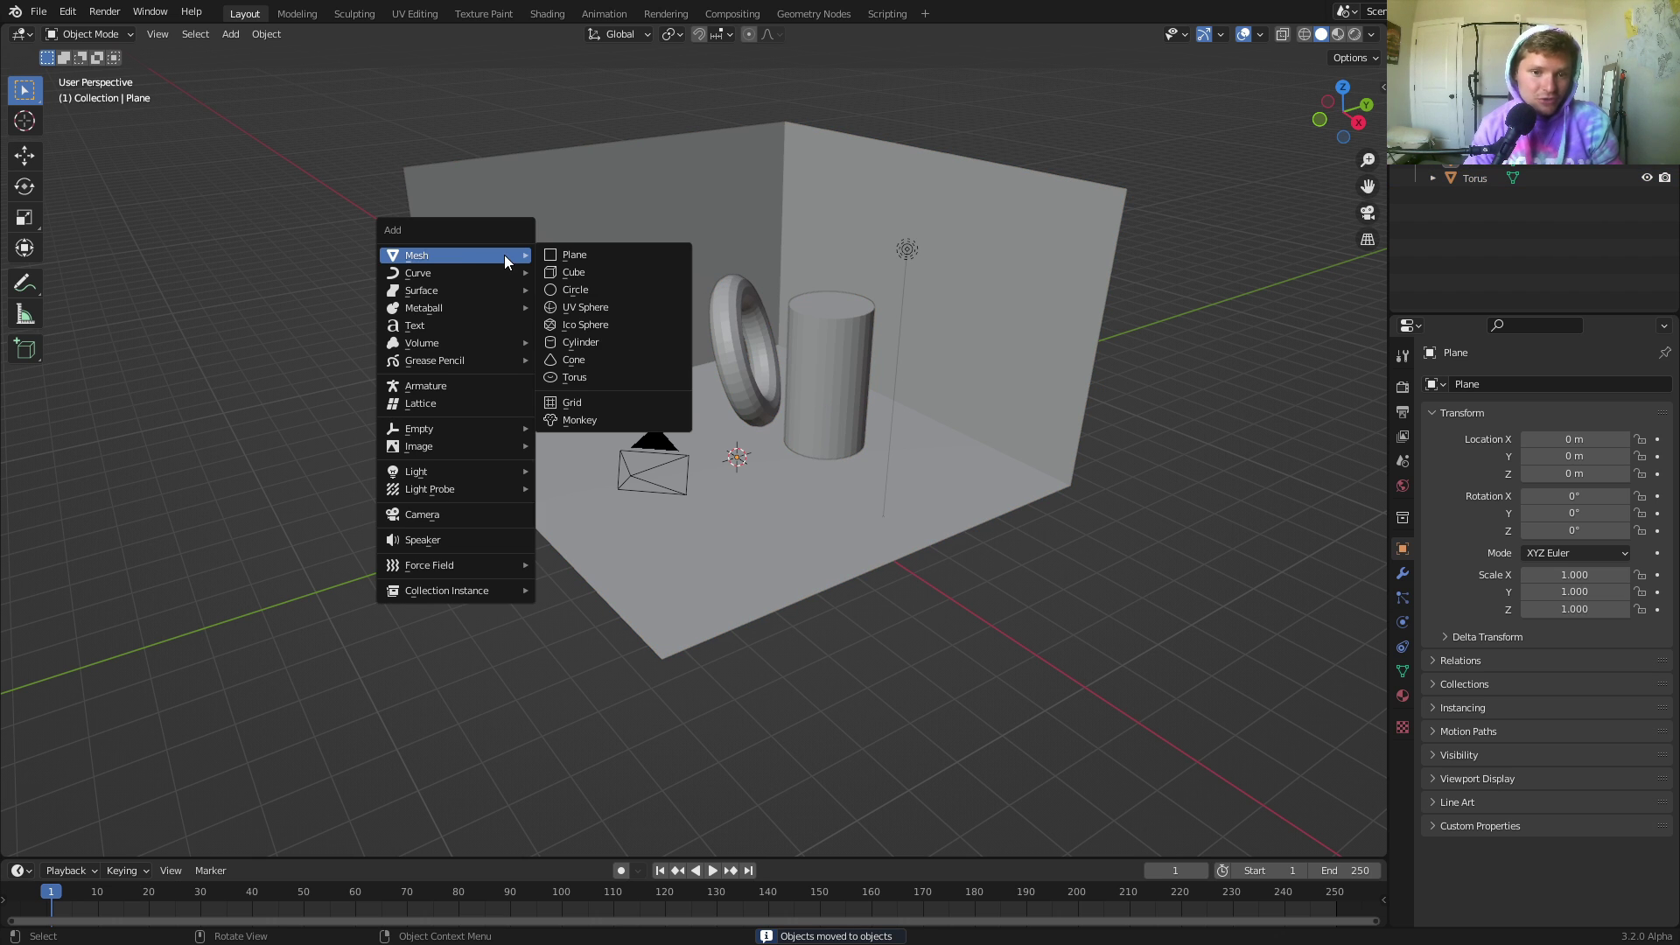
click(578, 344)
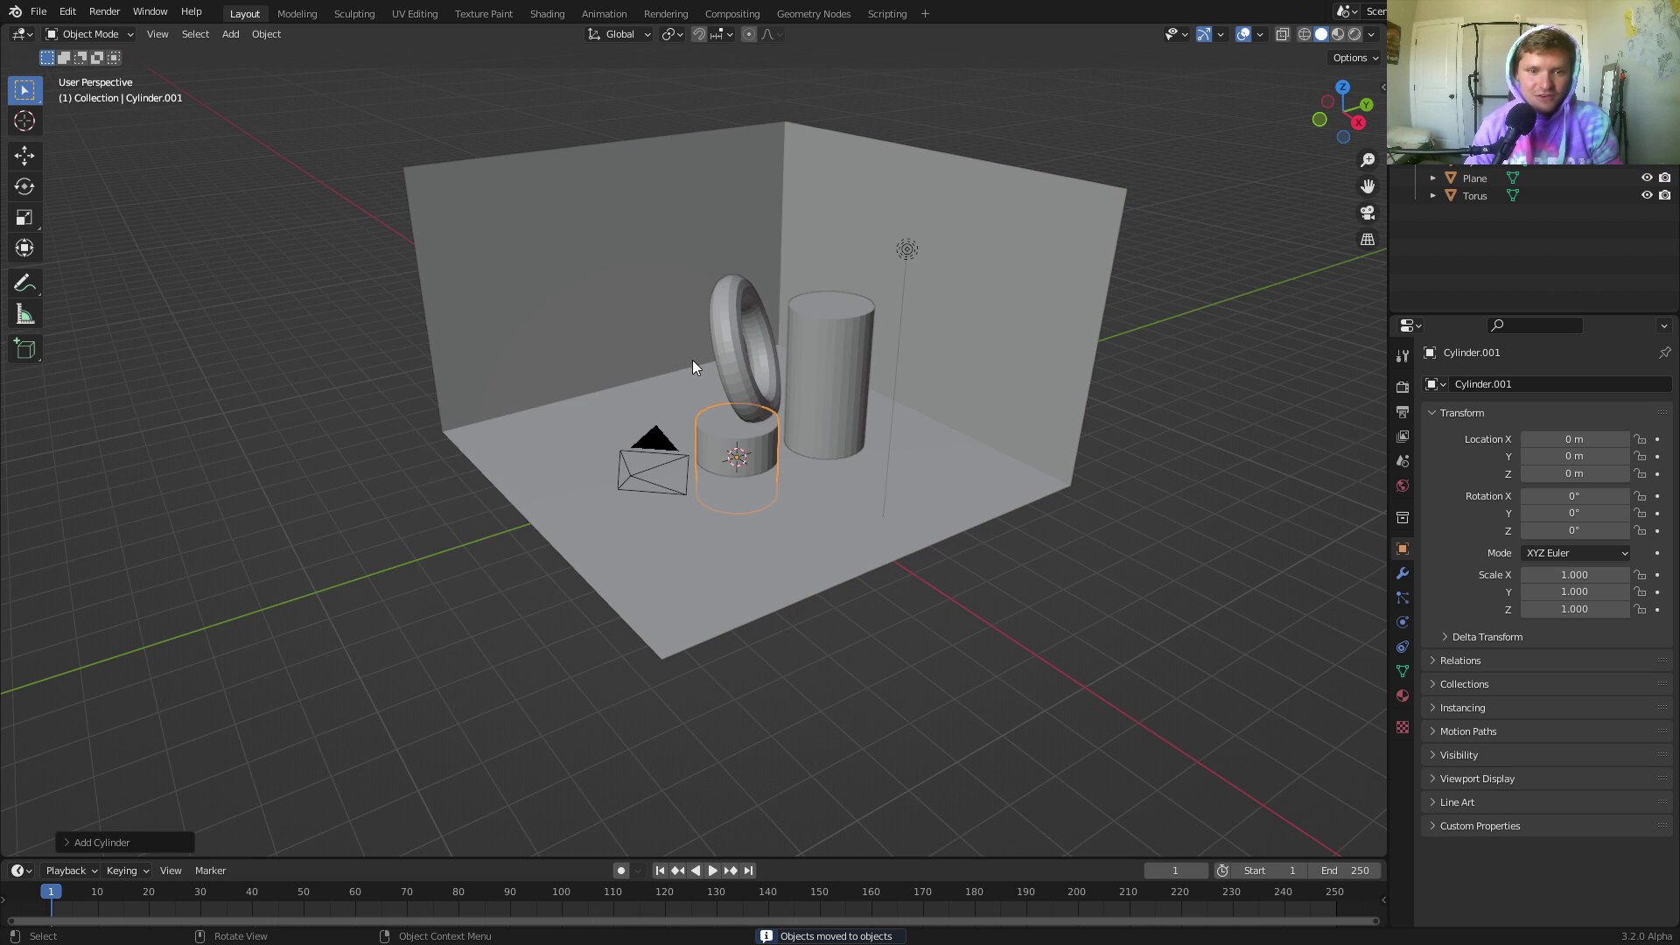
scroll(781, 391, up, 3)
key(Tab)
key(s)
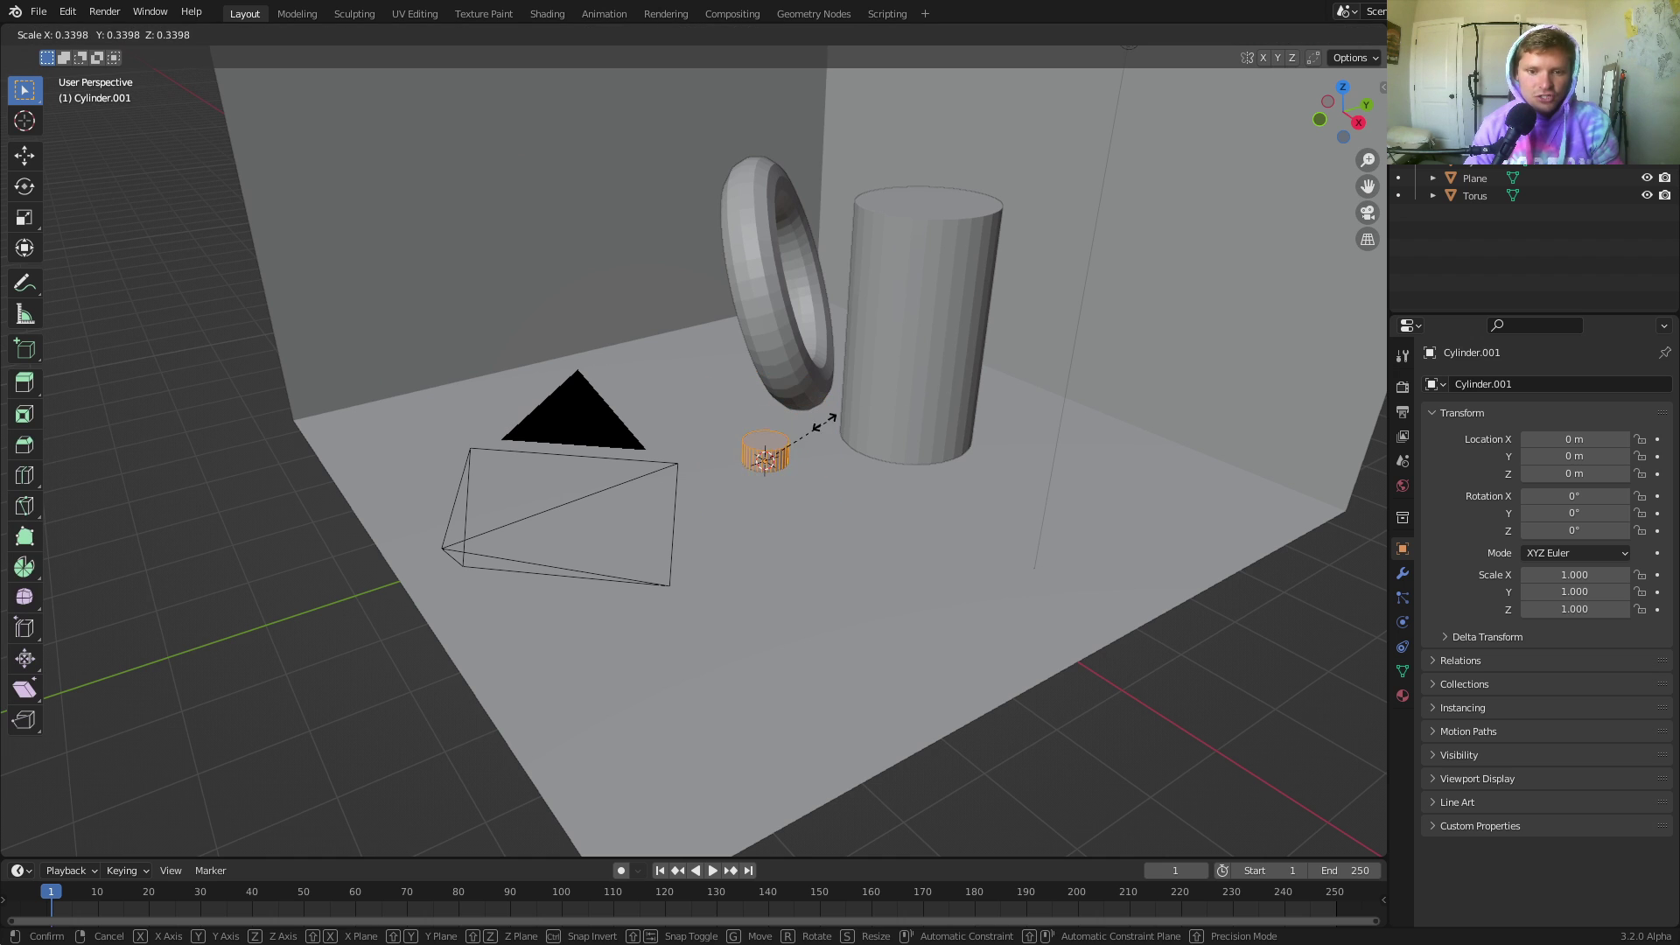
click(813, 419)
key(s)
key(Return)
Raise the small cylinder and move it beside the torus, to about X 0.07, Y -1.11, Z 2.44 m.
key(Tab)
key(z)
click(943, 236)
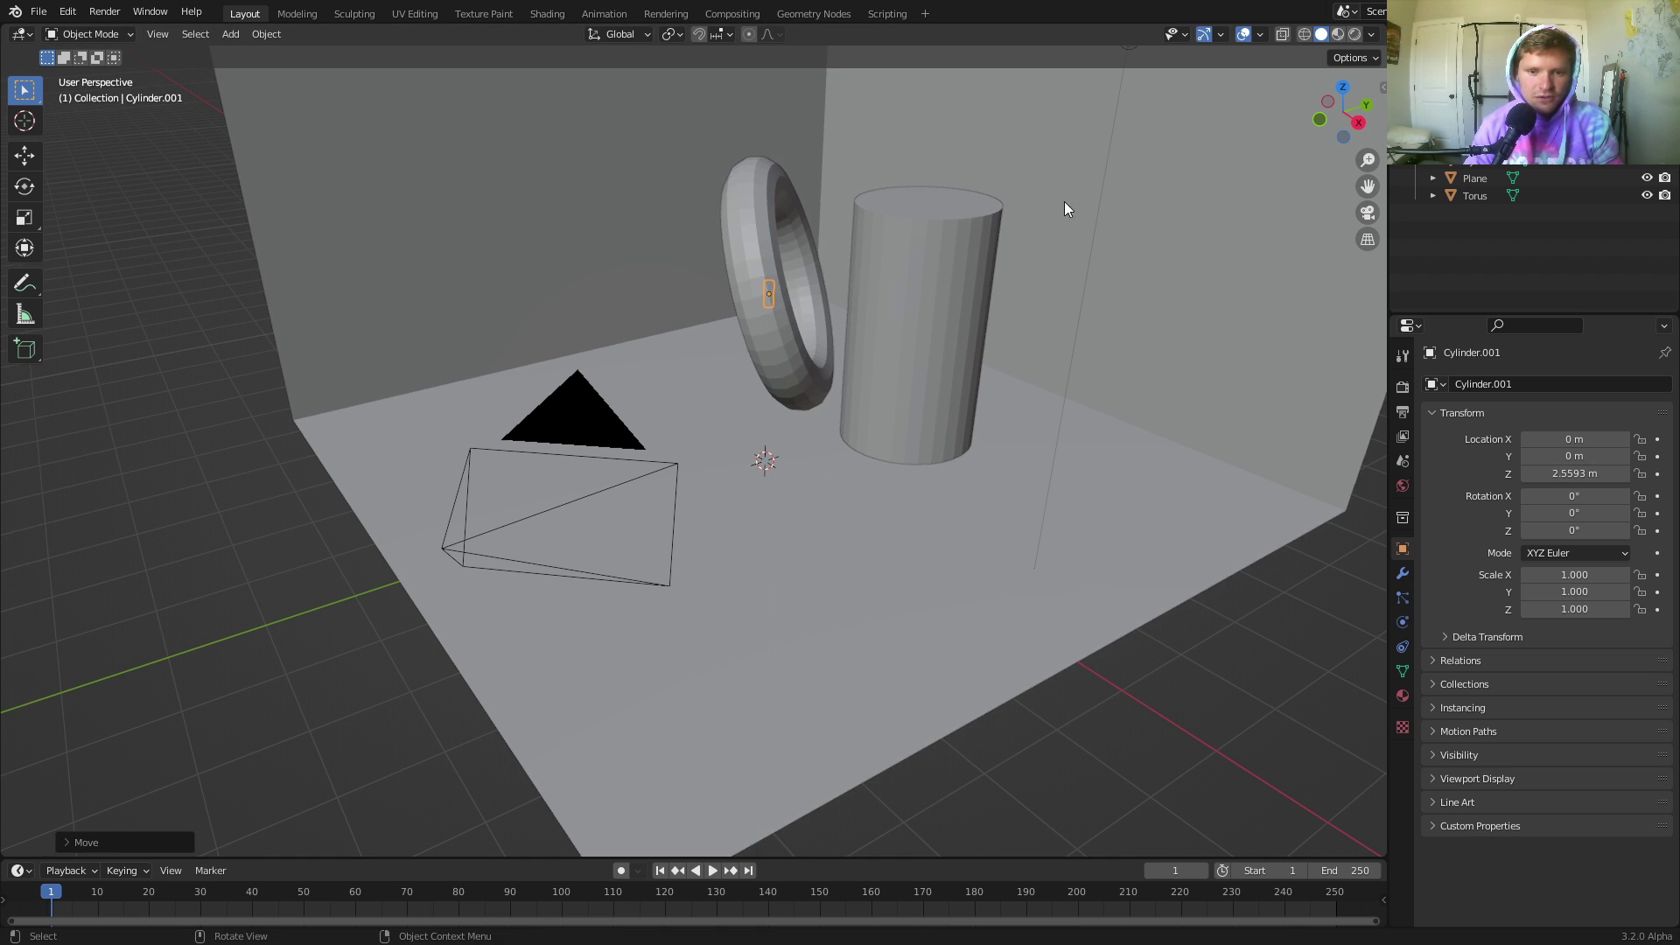
key(Tab)
scroll(902, 256, up, 2)
scroll(895, 259, down, 2)
middle_drag(896, 259, 742, 286)
key(Tab)
key(g)
click(622, 296)
Stretch the small cylinder's mesh along Z in Edit Mode into a slim rod.
key(Tab)
key(s)
key(z)
click(671, 232)
key(Tab)
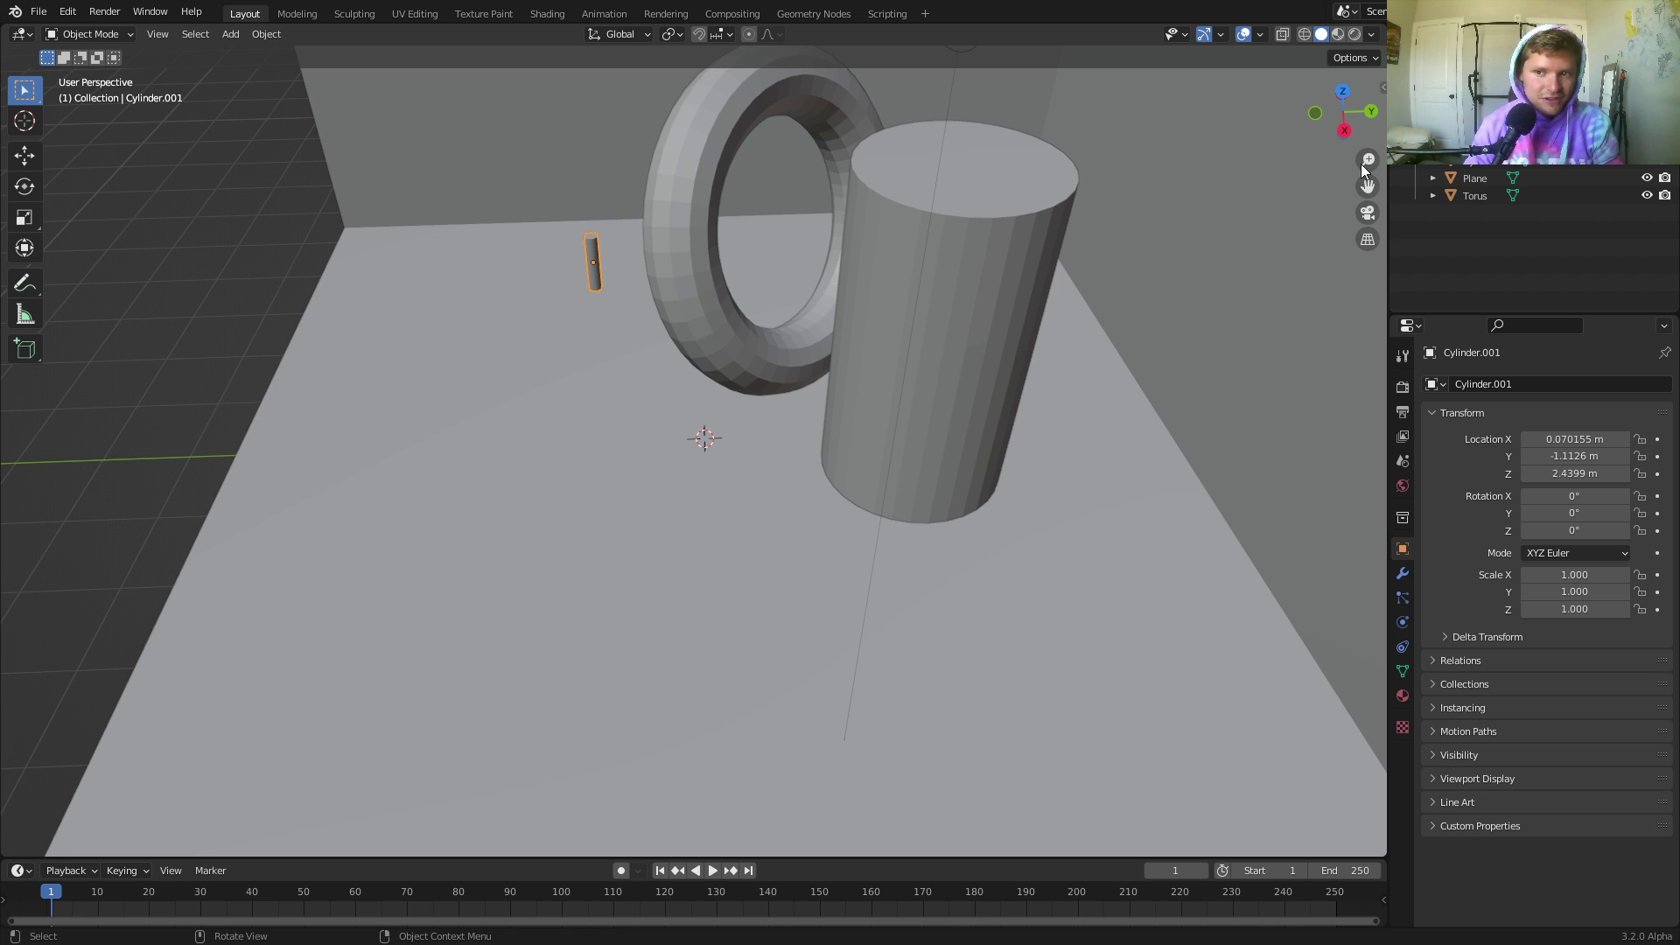
From the top view, move the slim rod toward the room's open front corner, to about X 4.09, Y -4.02 m.
click(1346, 93)
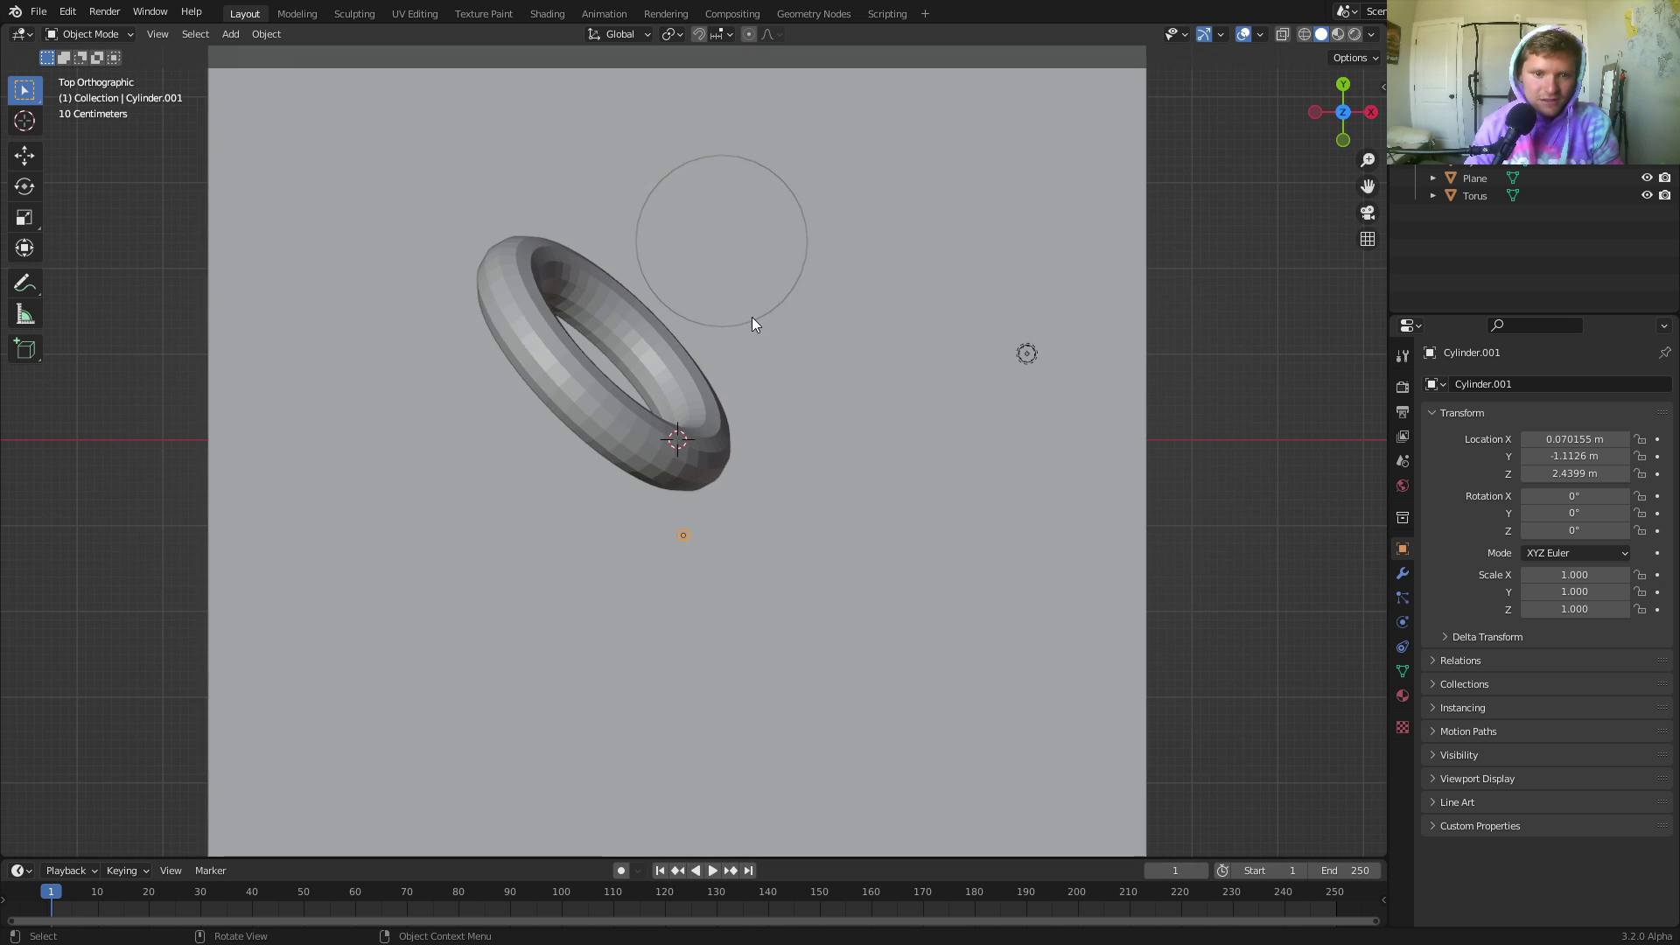
key(g)
click(901, 548)
middle_drag(901, 548, 886, 510)
scroll(783, 503, up, 3)
shift+middle_drag(783, 497, 709, 466)
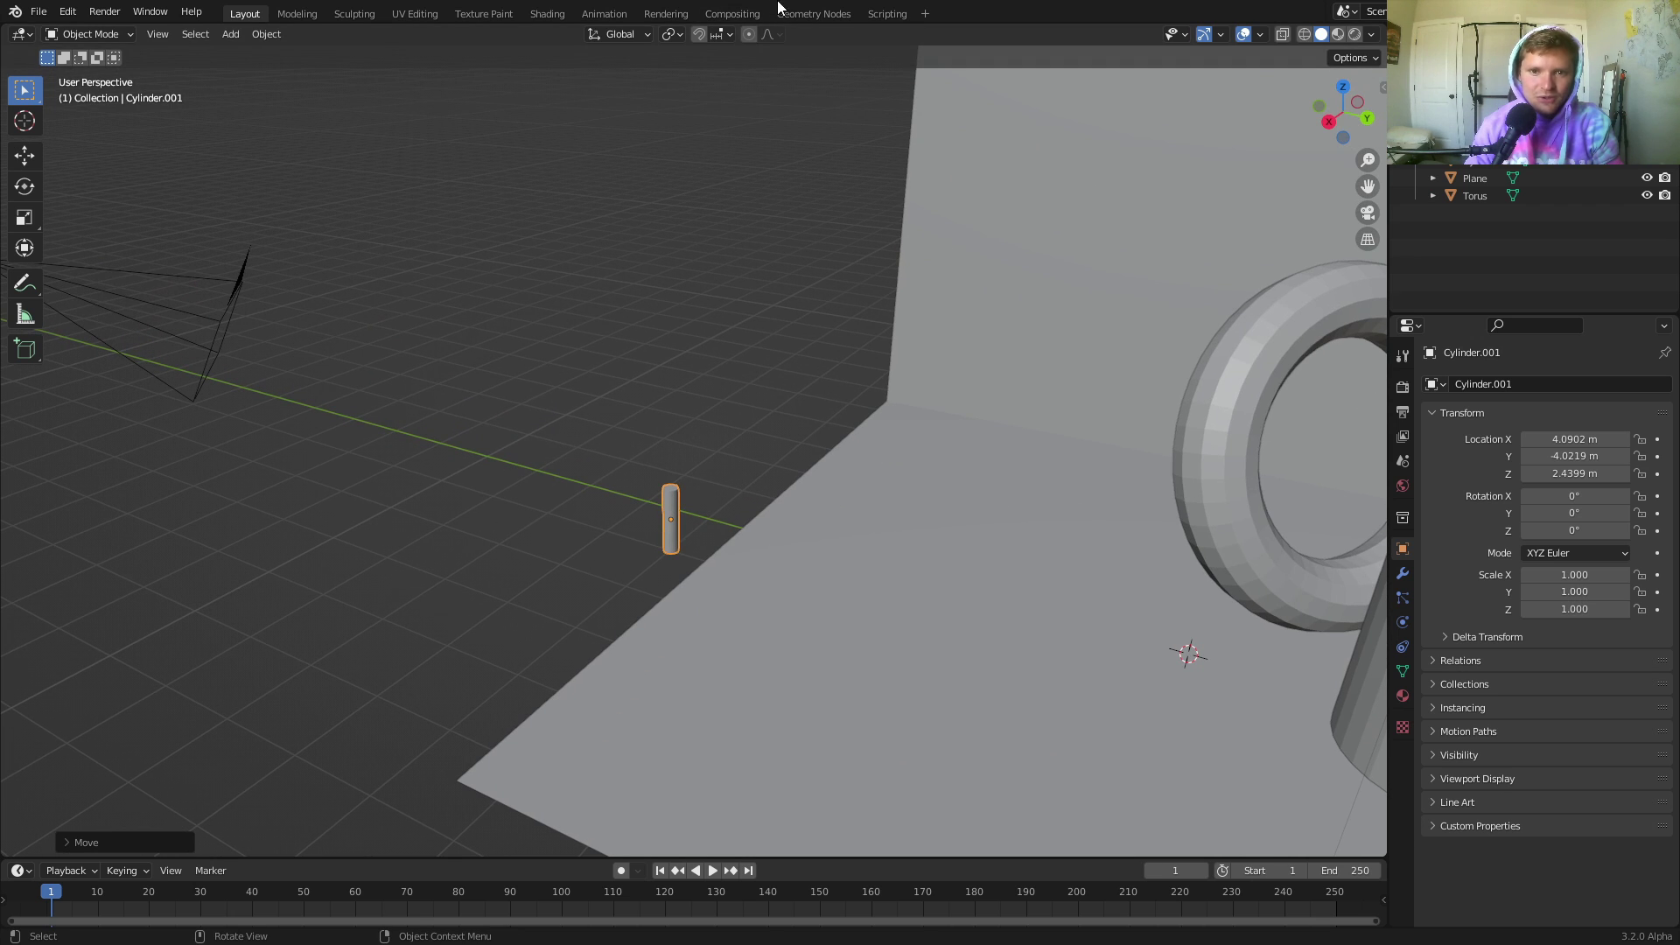
Create a new geometry node group for the slim rod and move the Group Input node farther from Group Output.
click(809, 13)
click(669, 507)
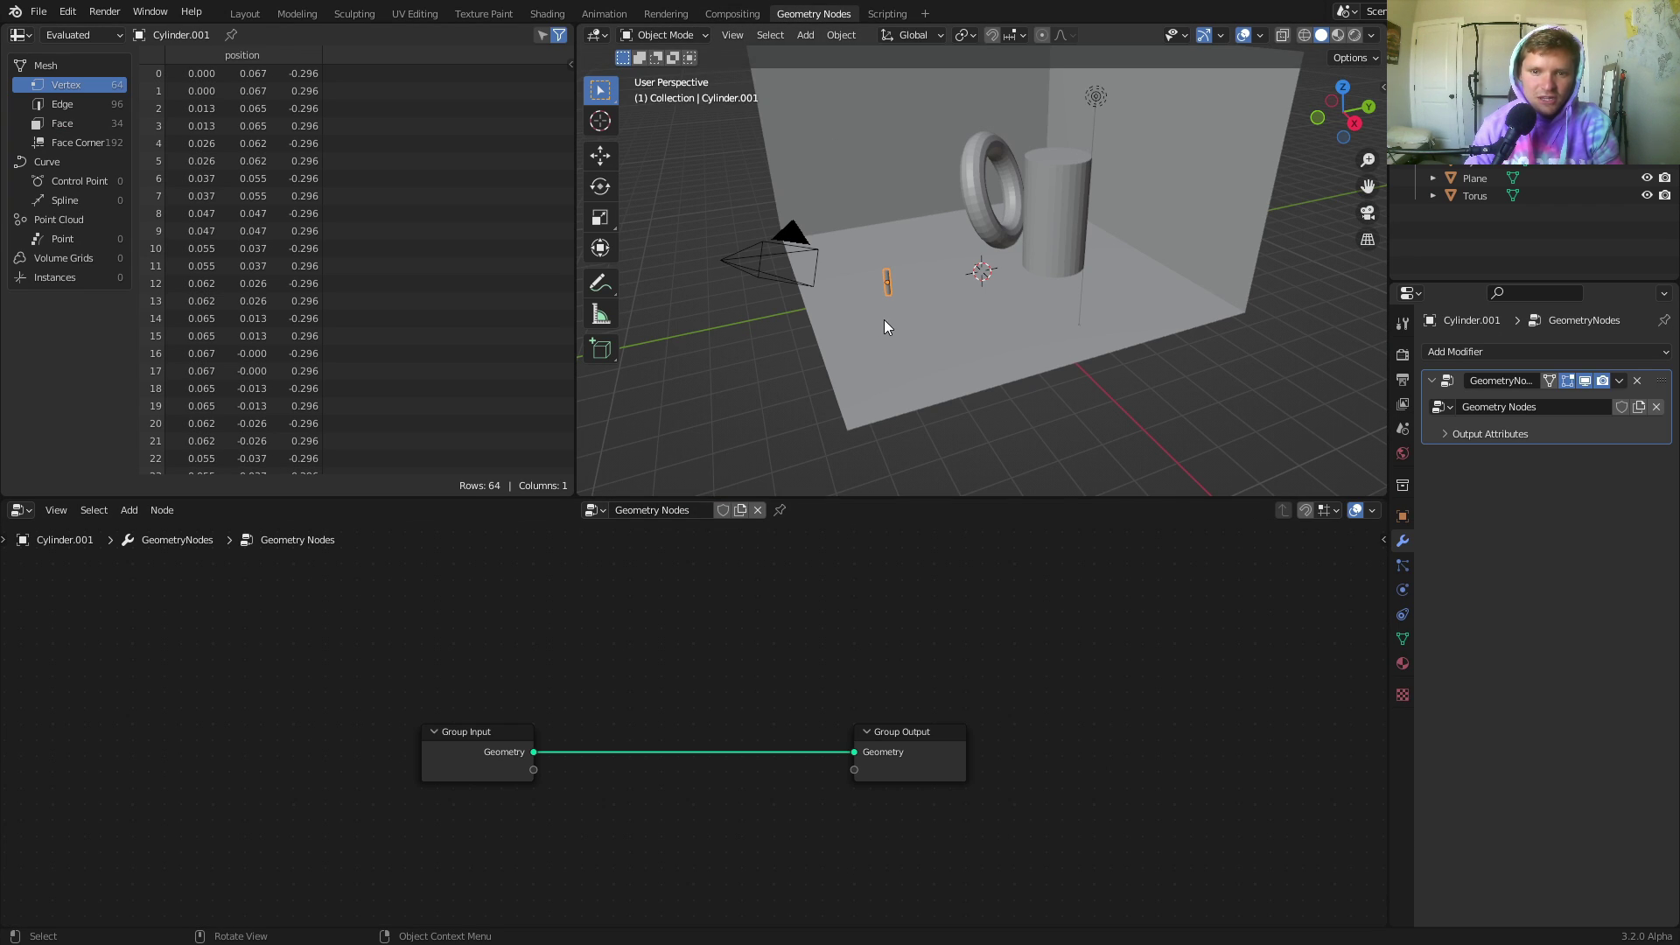
scroll(882, 320, up, 3)
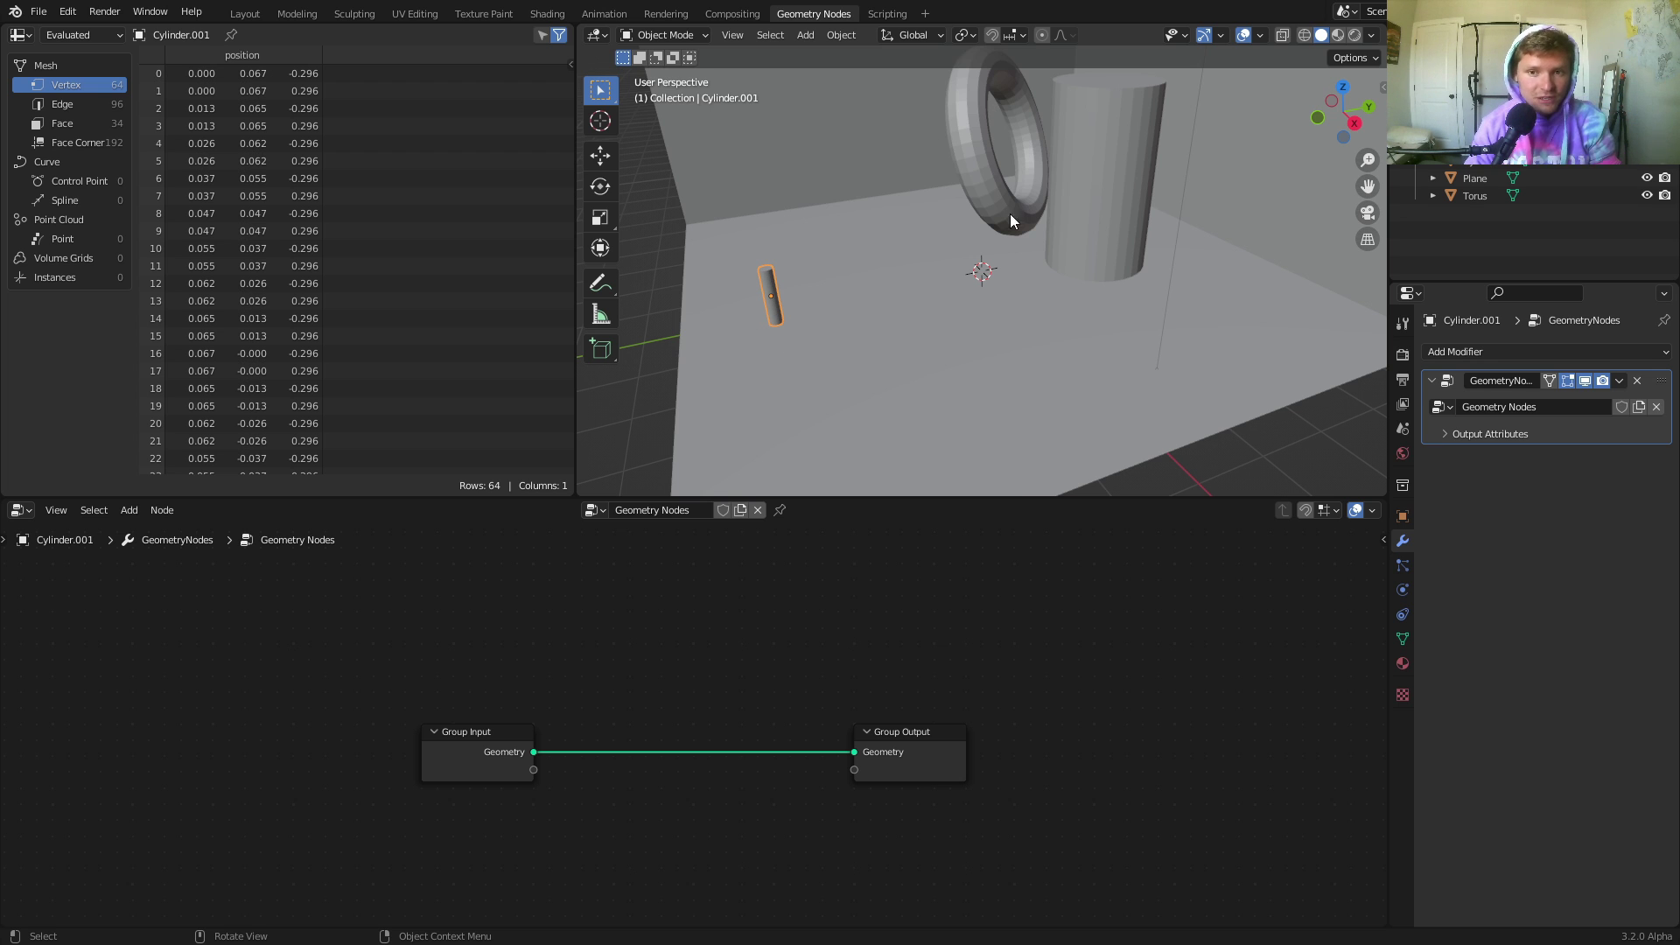
drag(513, 770, 359, 720)
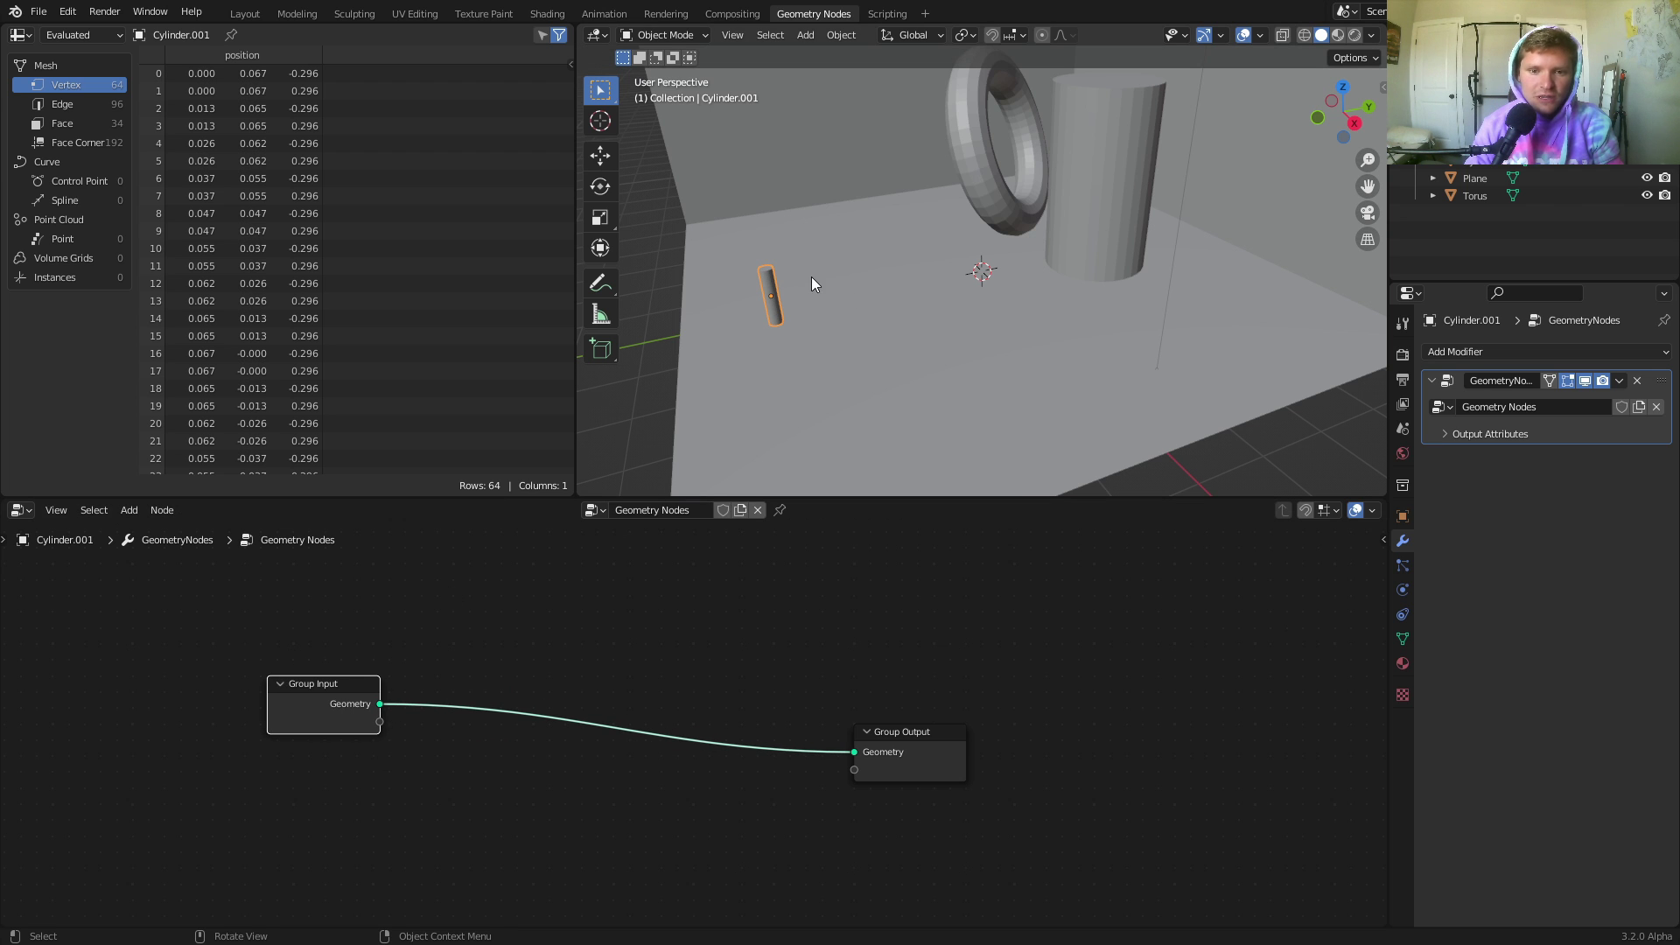
shift+middle_drag(767, 274, 842, 283)
scroll(842, 283, up, 1)
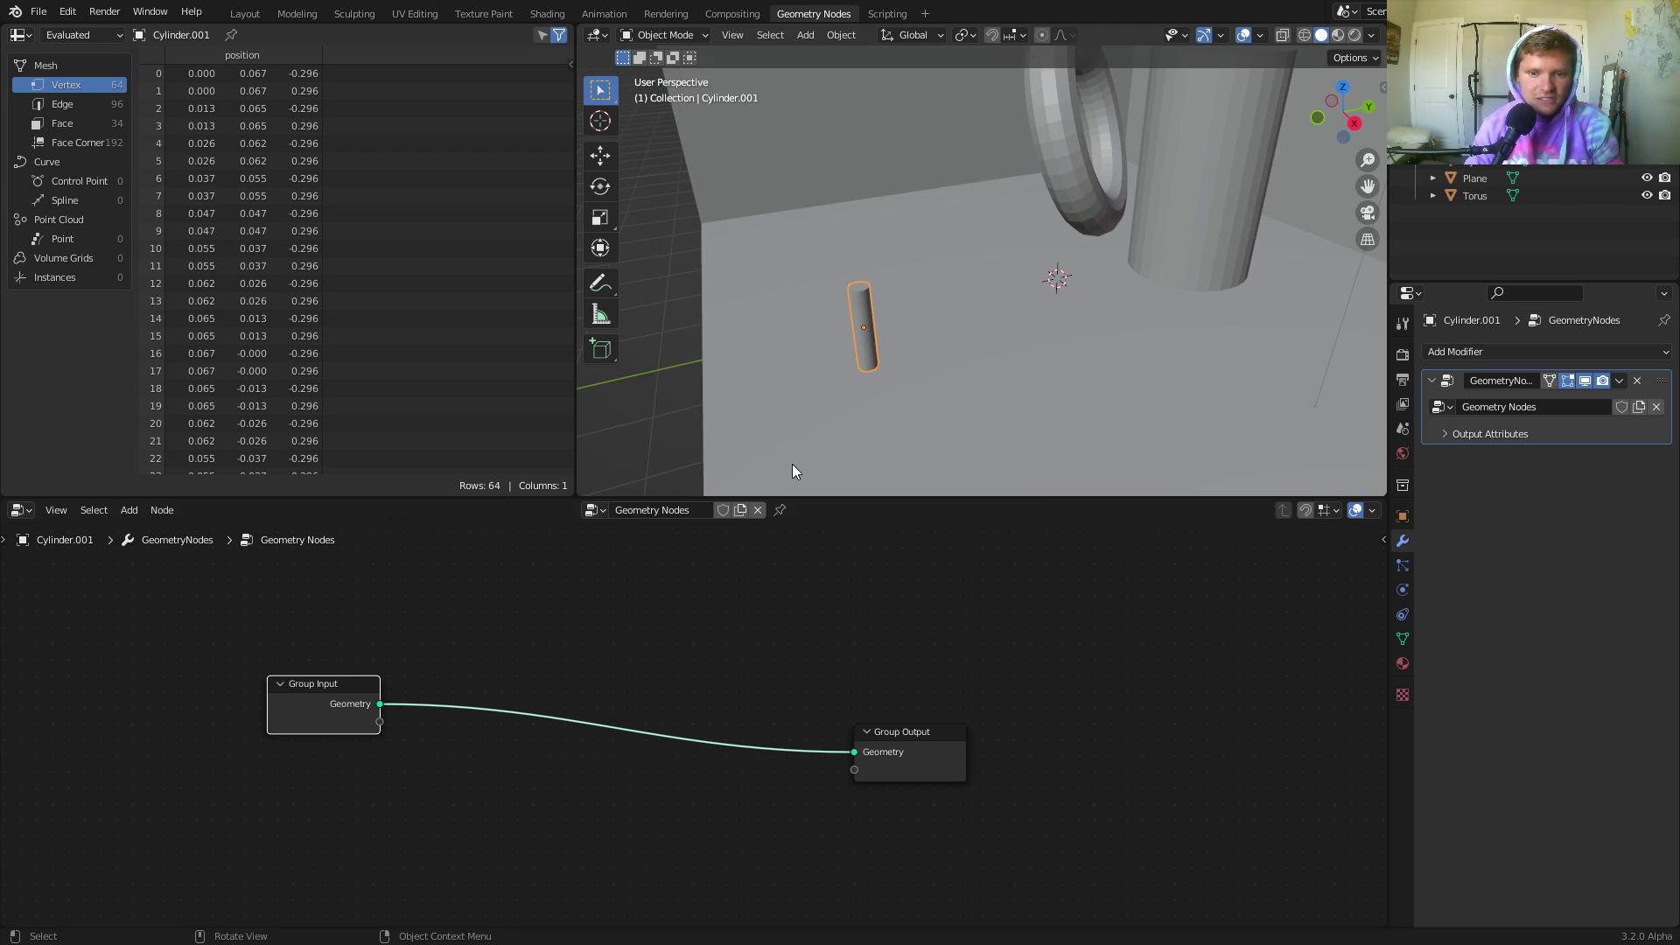
Add a Curve Line node below Group Input and combine its curve with the input geometry through a Join Geometry node.
key(shift+a)
click(416, 415)
text(c)
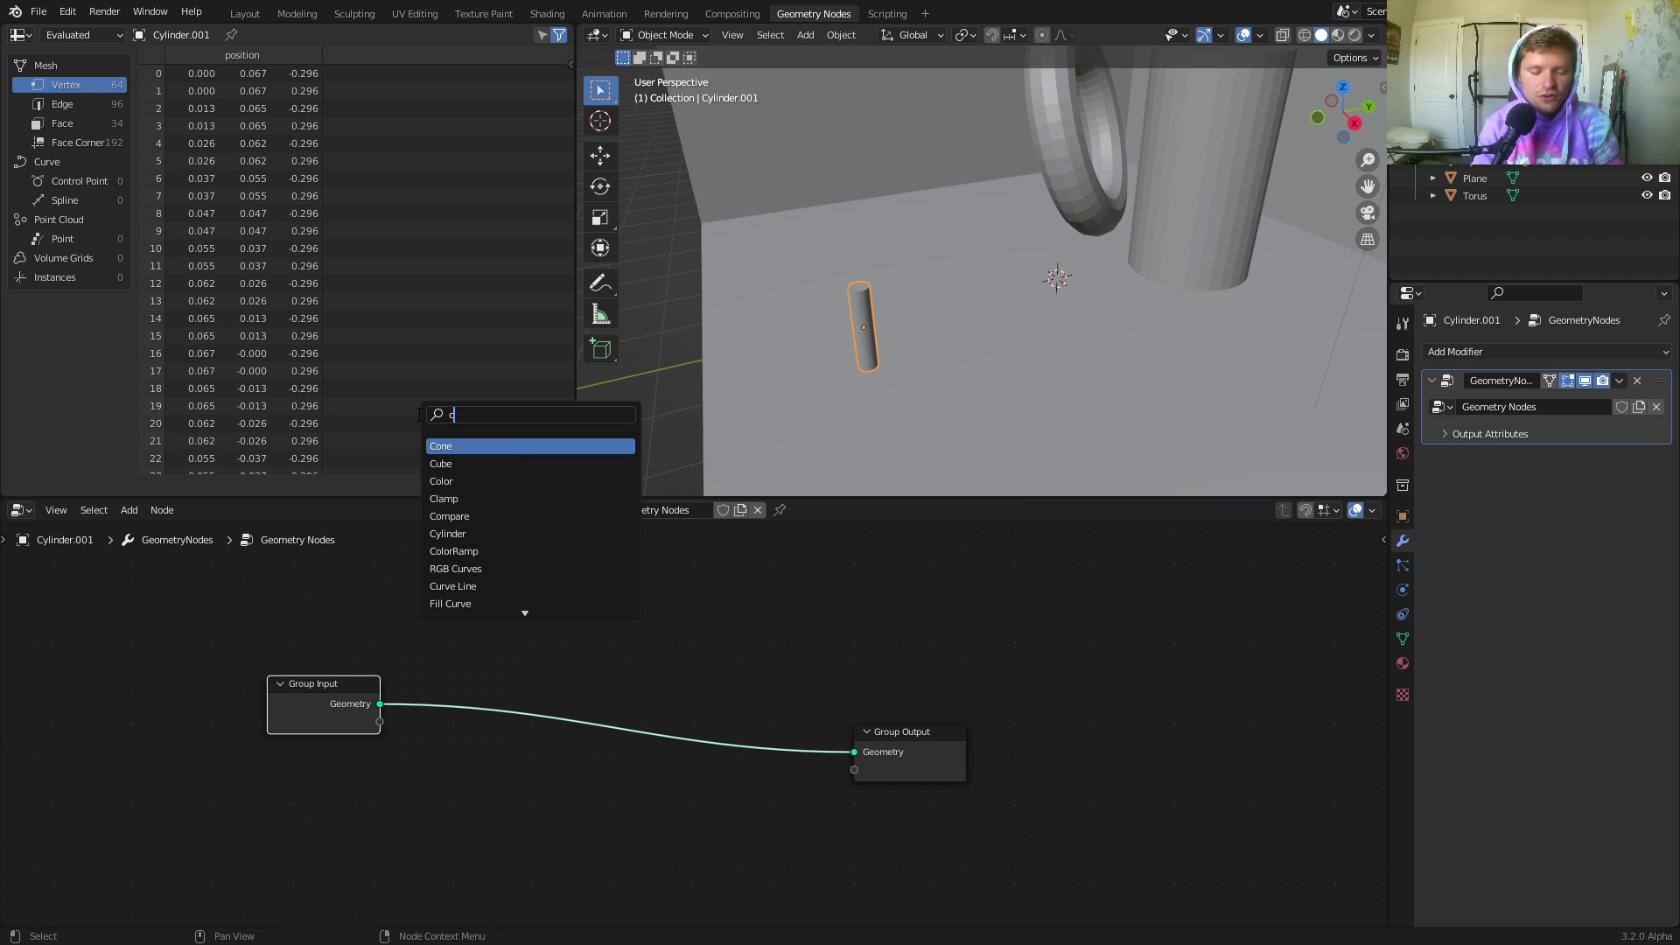
text(urve line)
key(Return)
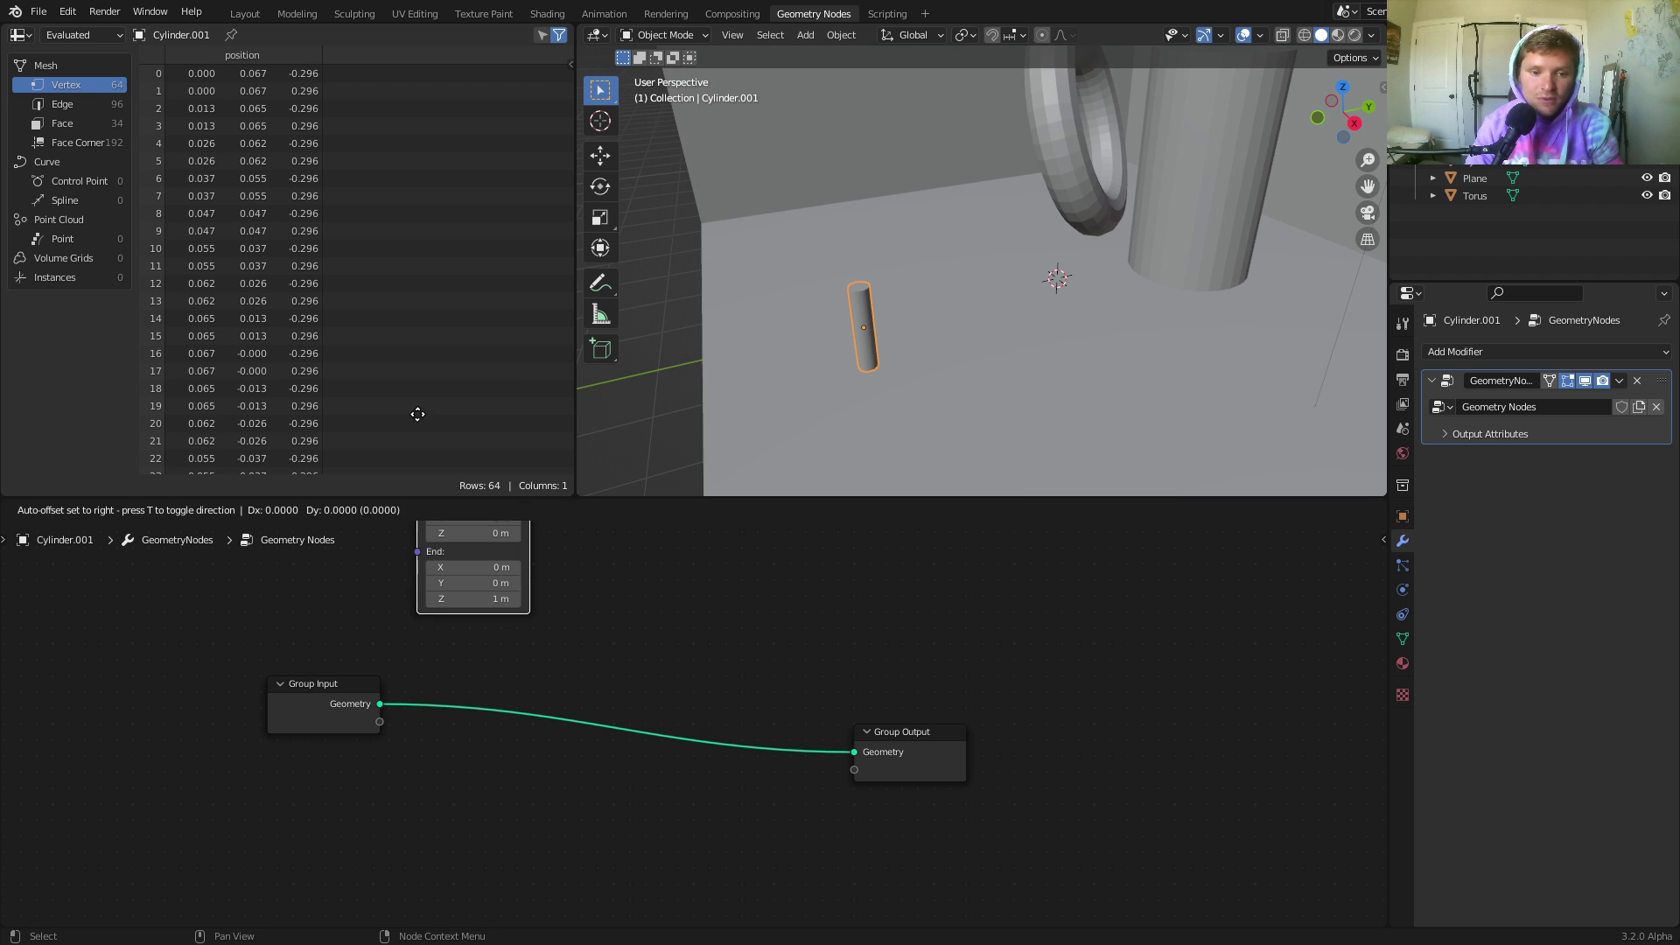
click(290, 784)
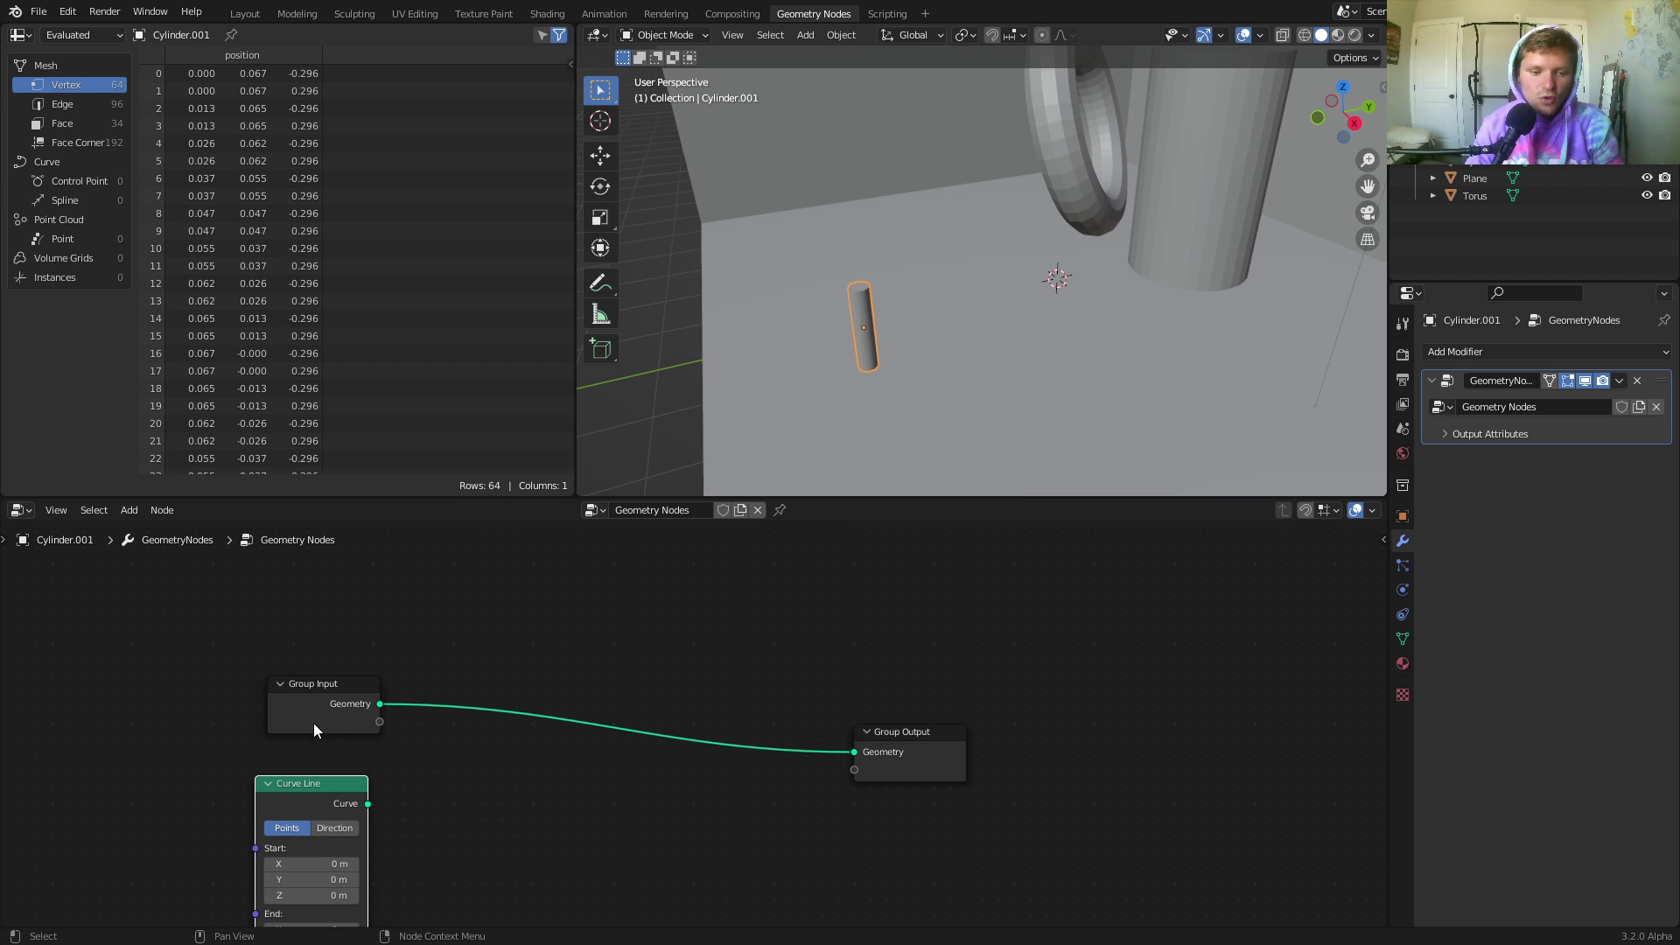
middle_drag(350, 810, 379, 729)
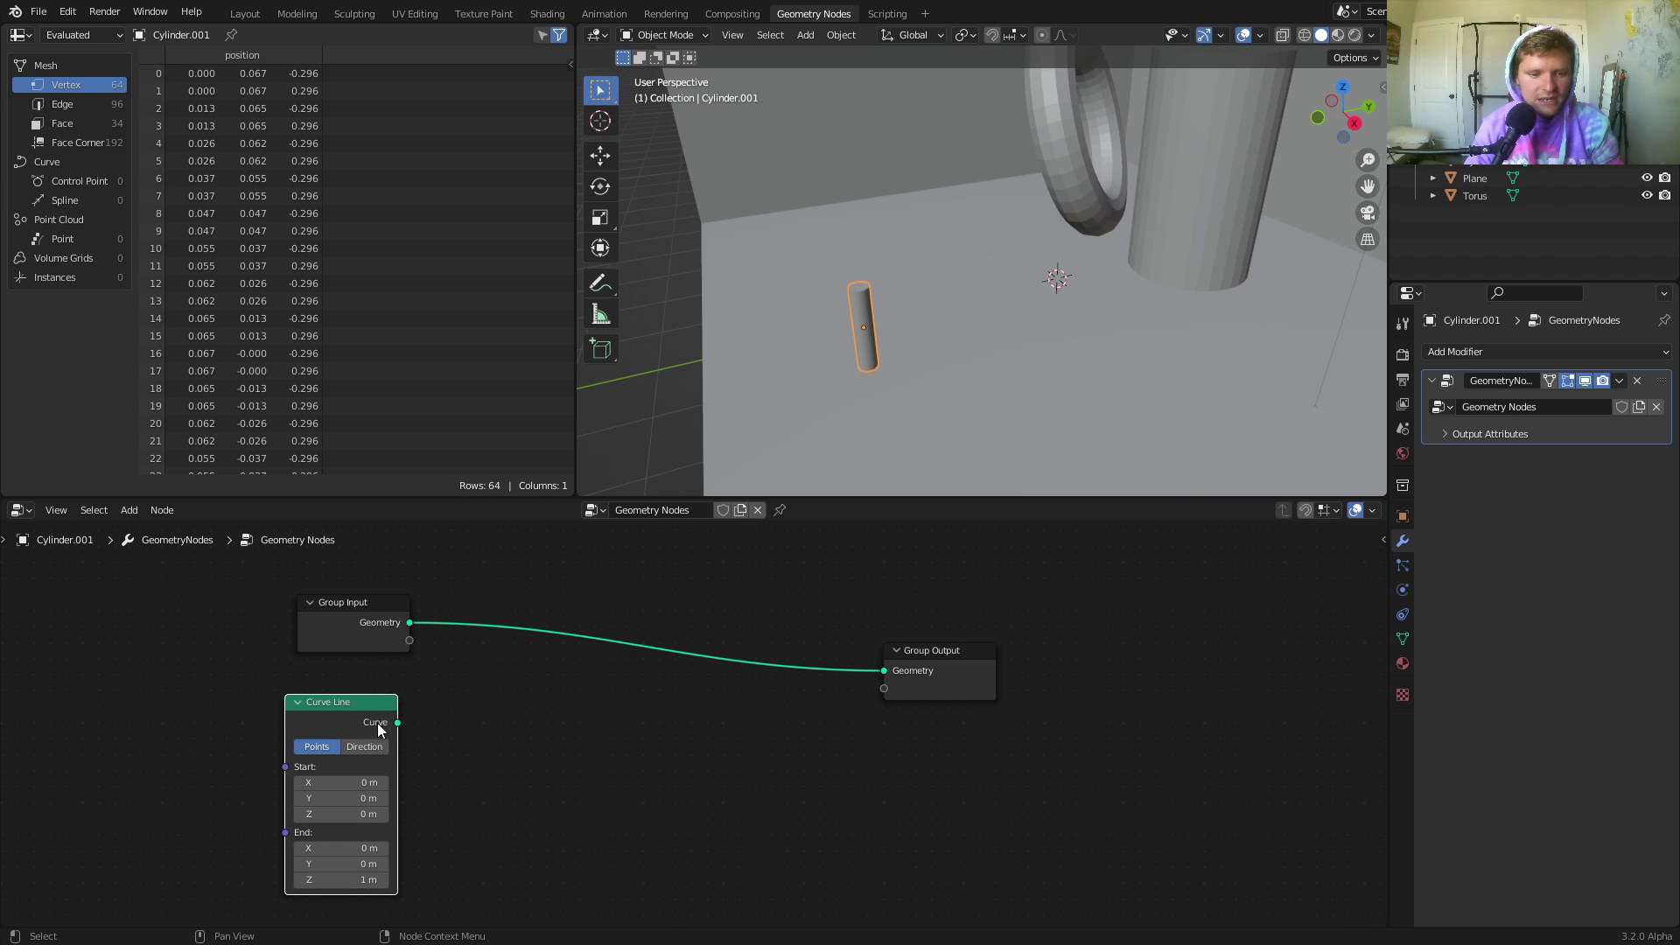
ctrl+shift+right_drag(380, 719, 383, 632)
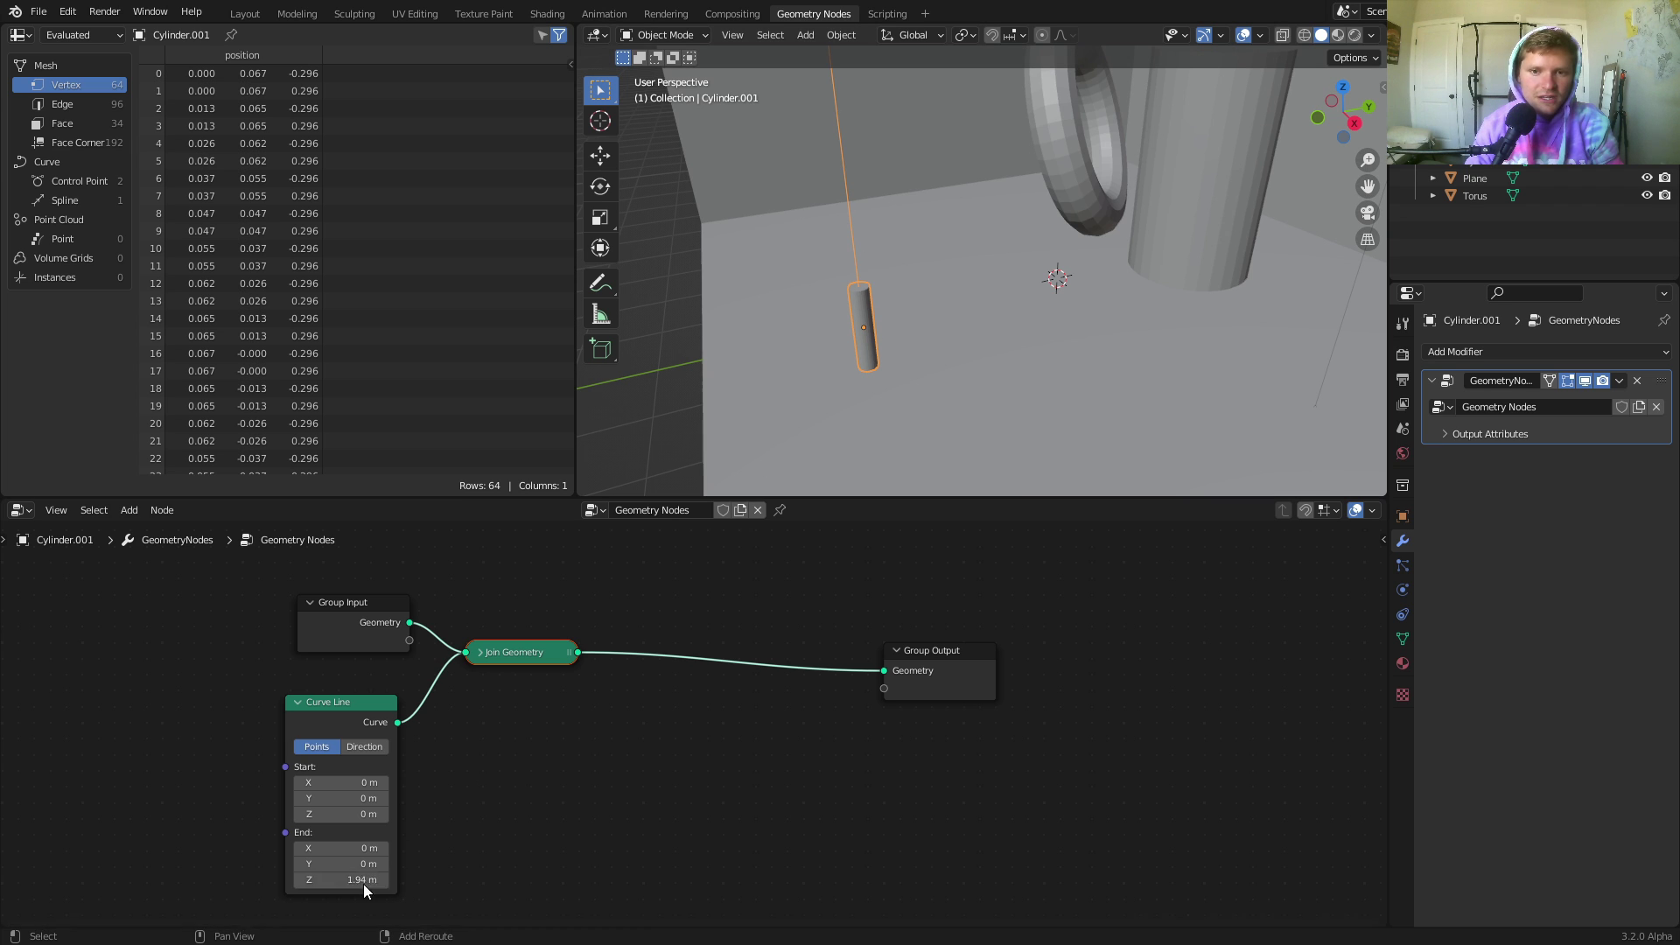
Try a longer Curve Line with End Z at 2.35 m, and restore its End Z to 1 m.
scroll(912, 381, down, 6)
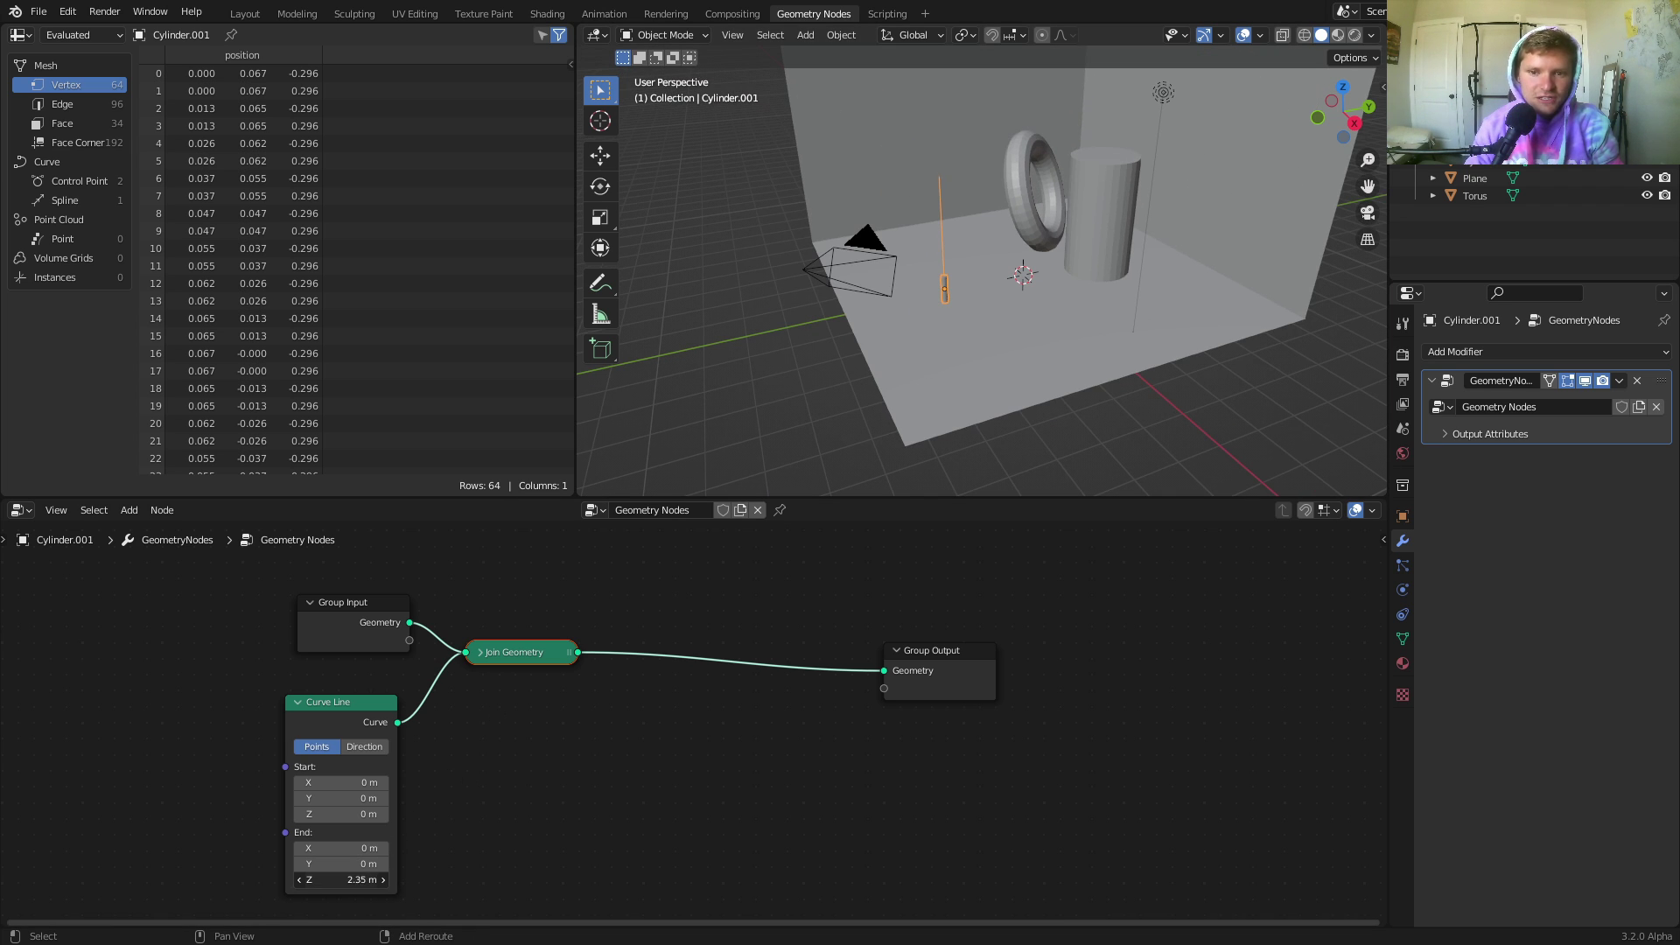
key(ctrl+z)
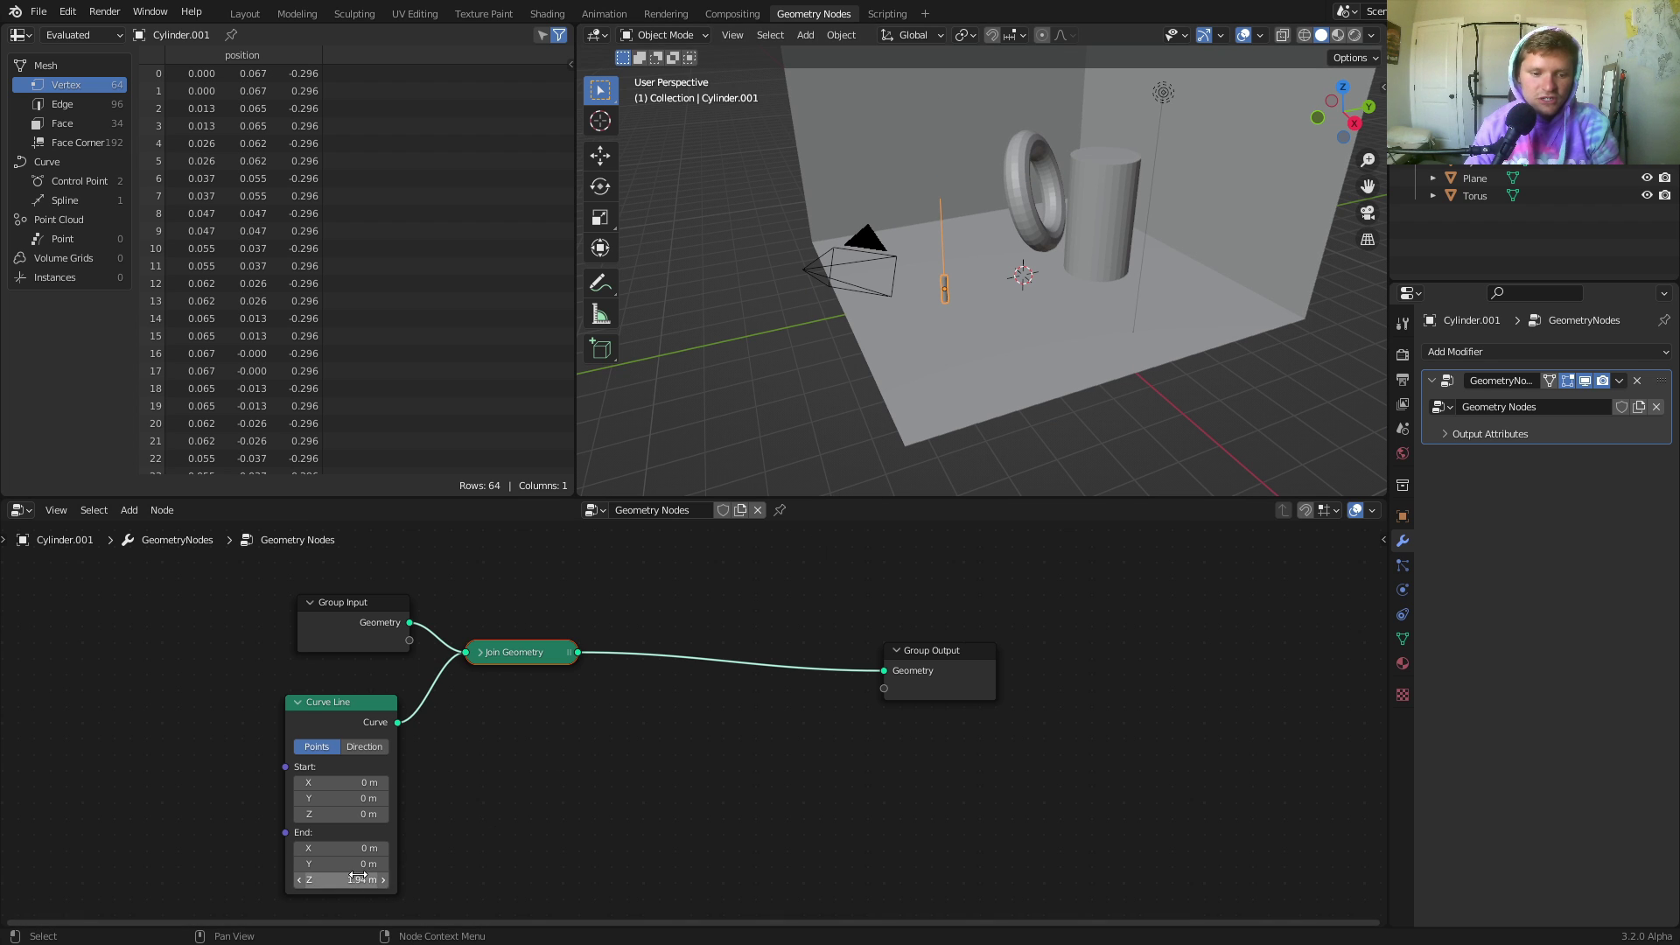
key(Return)
Set the Curve Line's Start Z to 0.27 m so it begins near the rod's tip, checking the position in wireframe shading.
scroll(872, 296, up, 10)
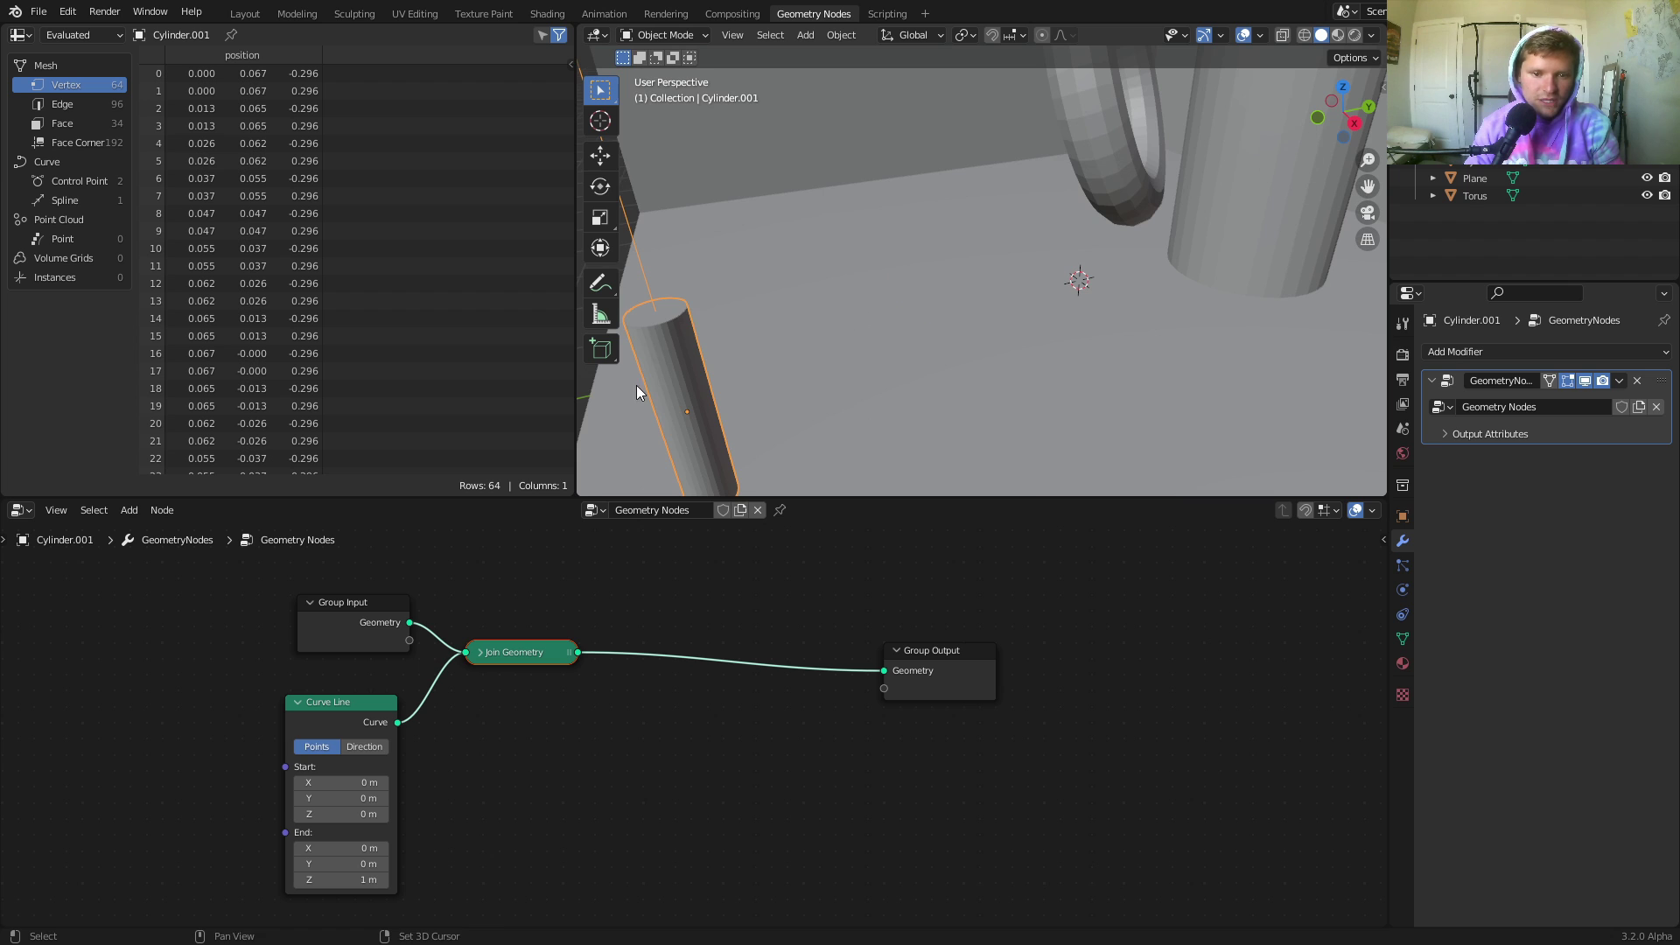
shift+middle_drag(716, 385, 739, 387)
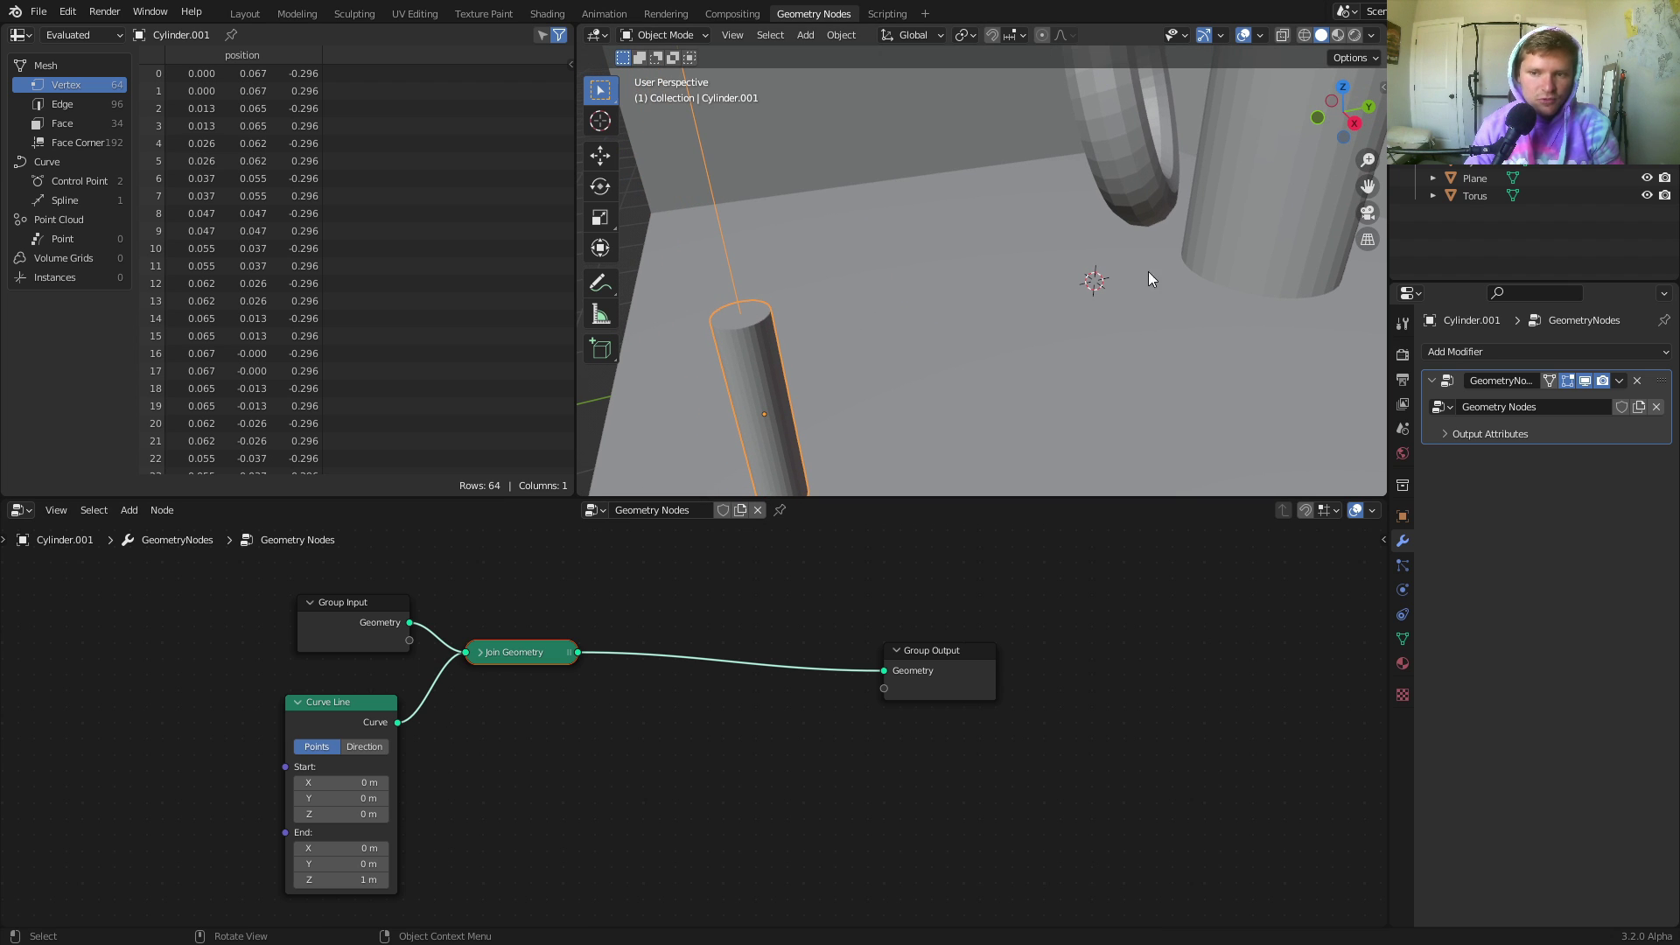
click(1308, 35)
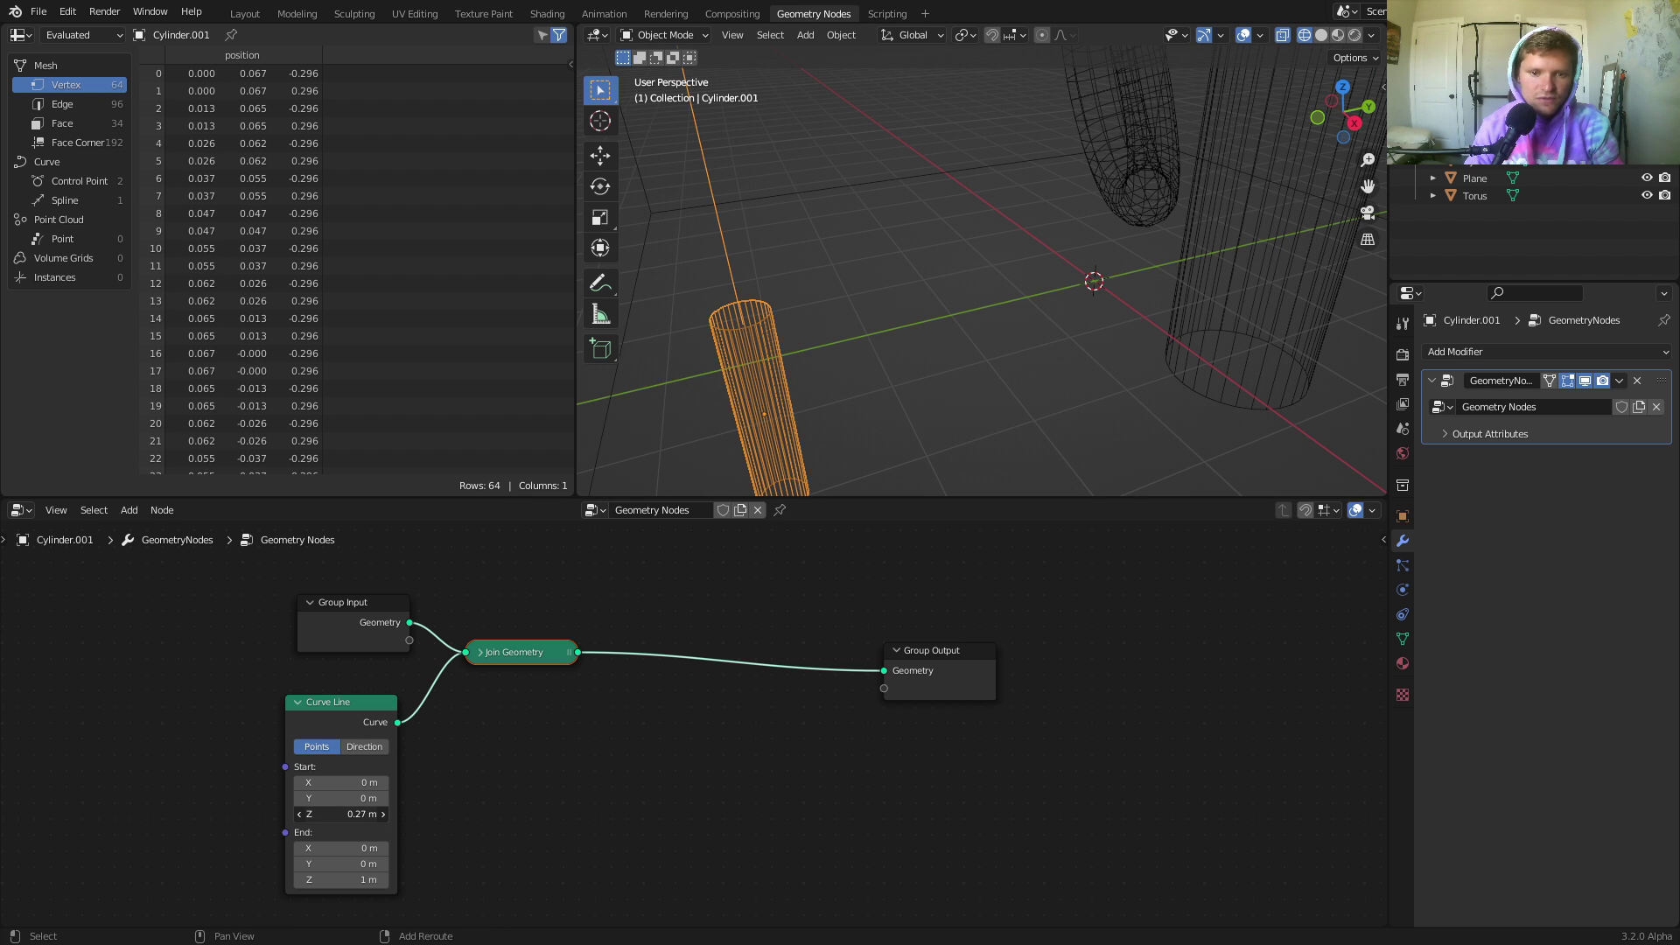
click(1320, 35)
scroll(968, 275, down, 3)
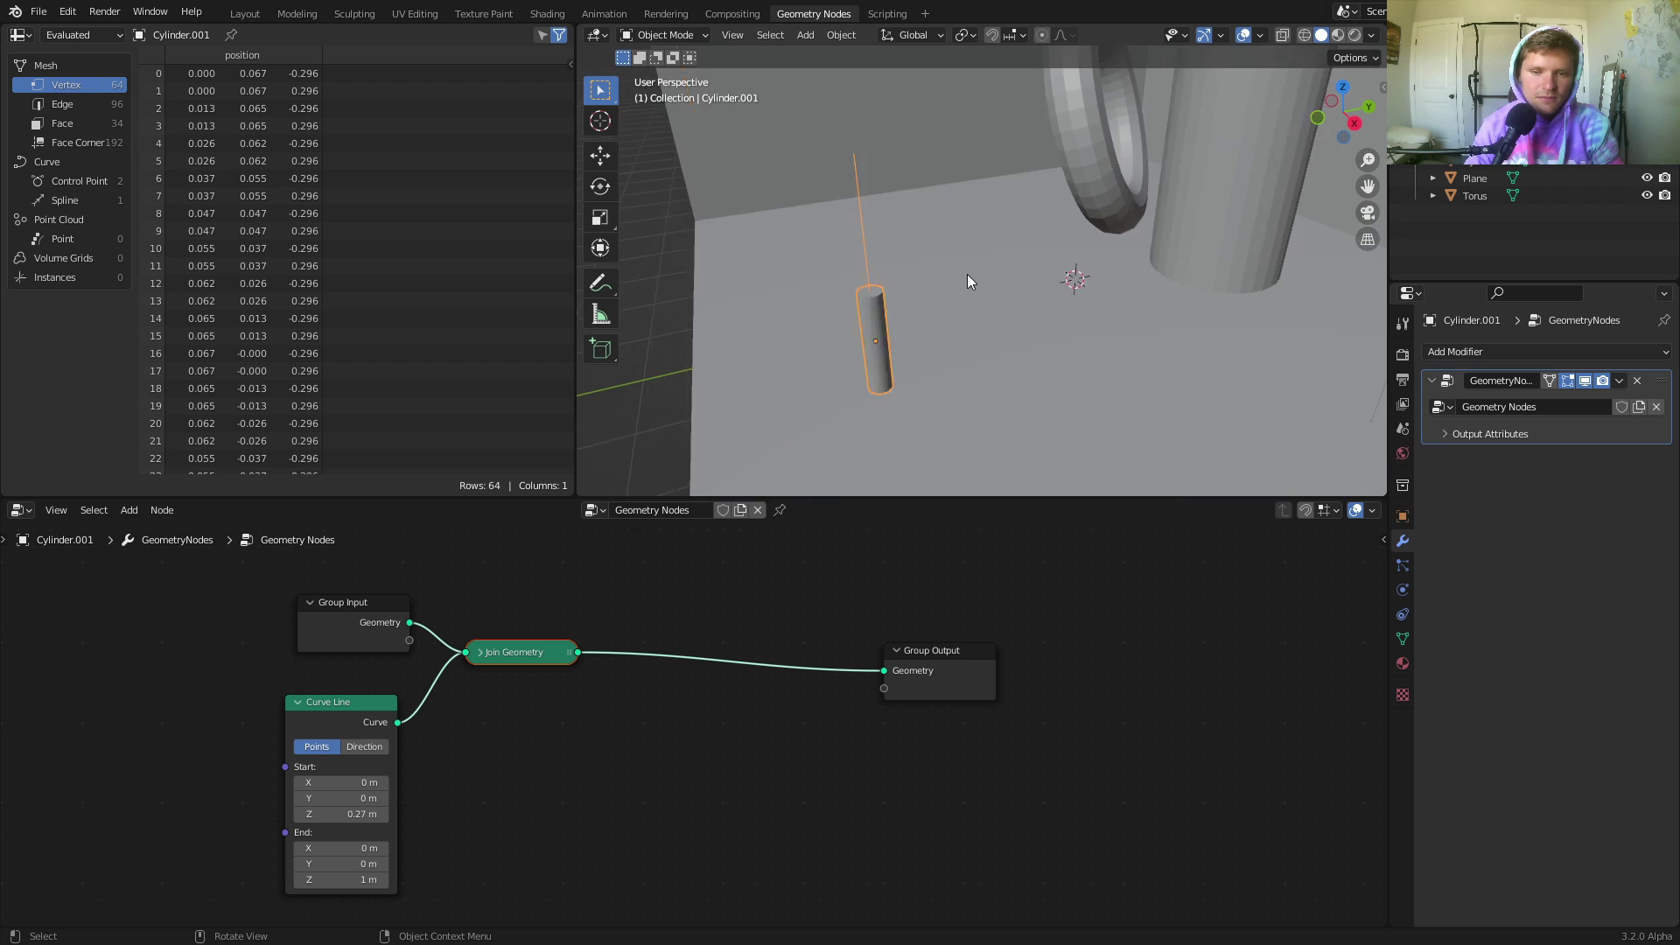
scroll(968, 281, down, 3)
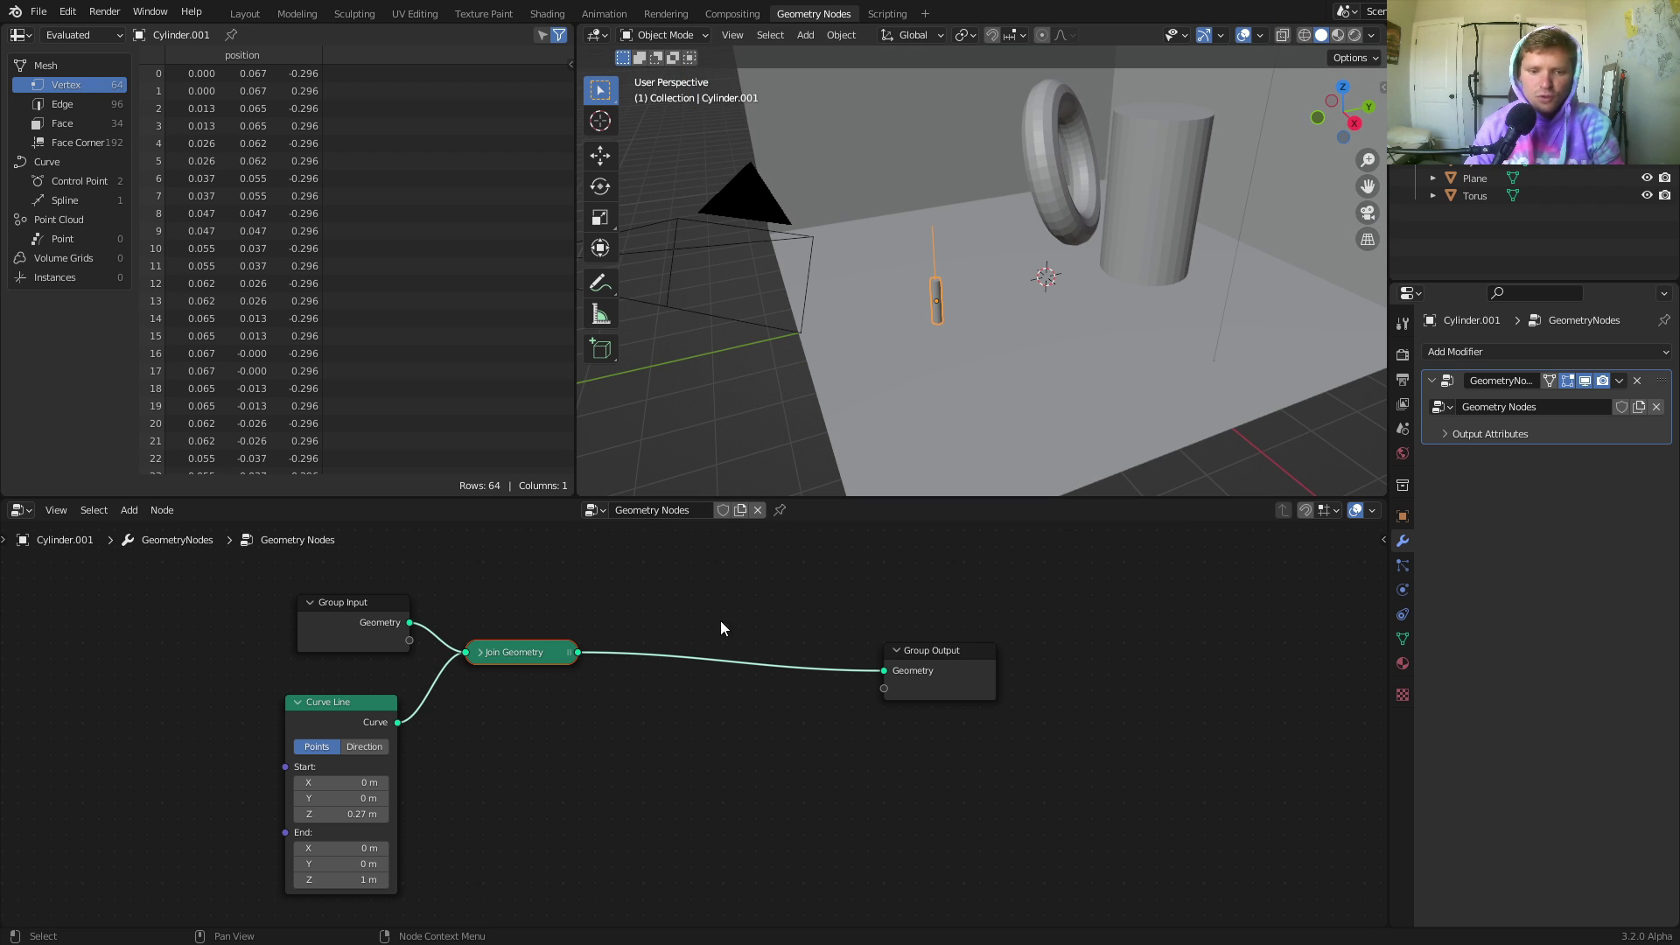
Insert a Transform node between Join Geometry and Group Output, leaving its rotation at zero, and move it farther from Join Geometry.
key(shift+a)
click(644, 581)
text(tr)
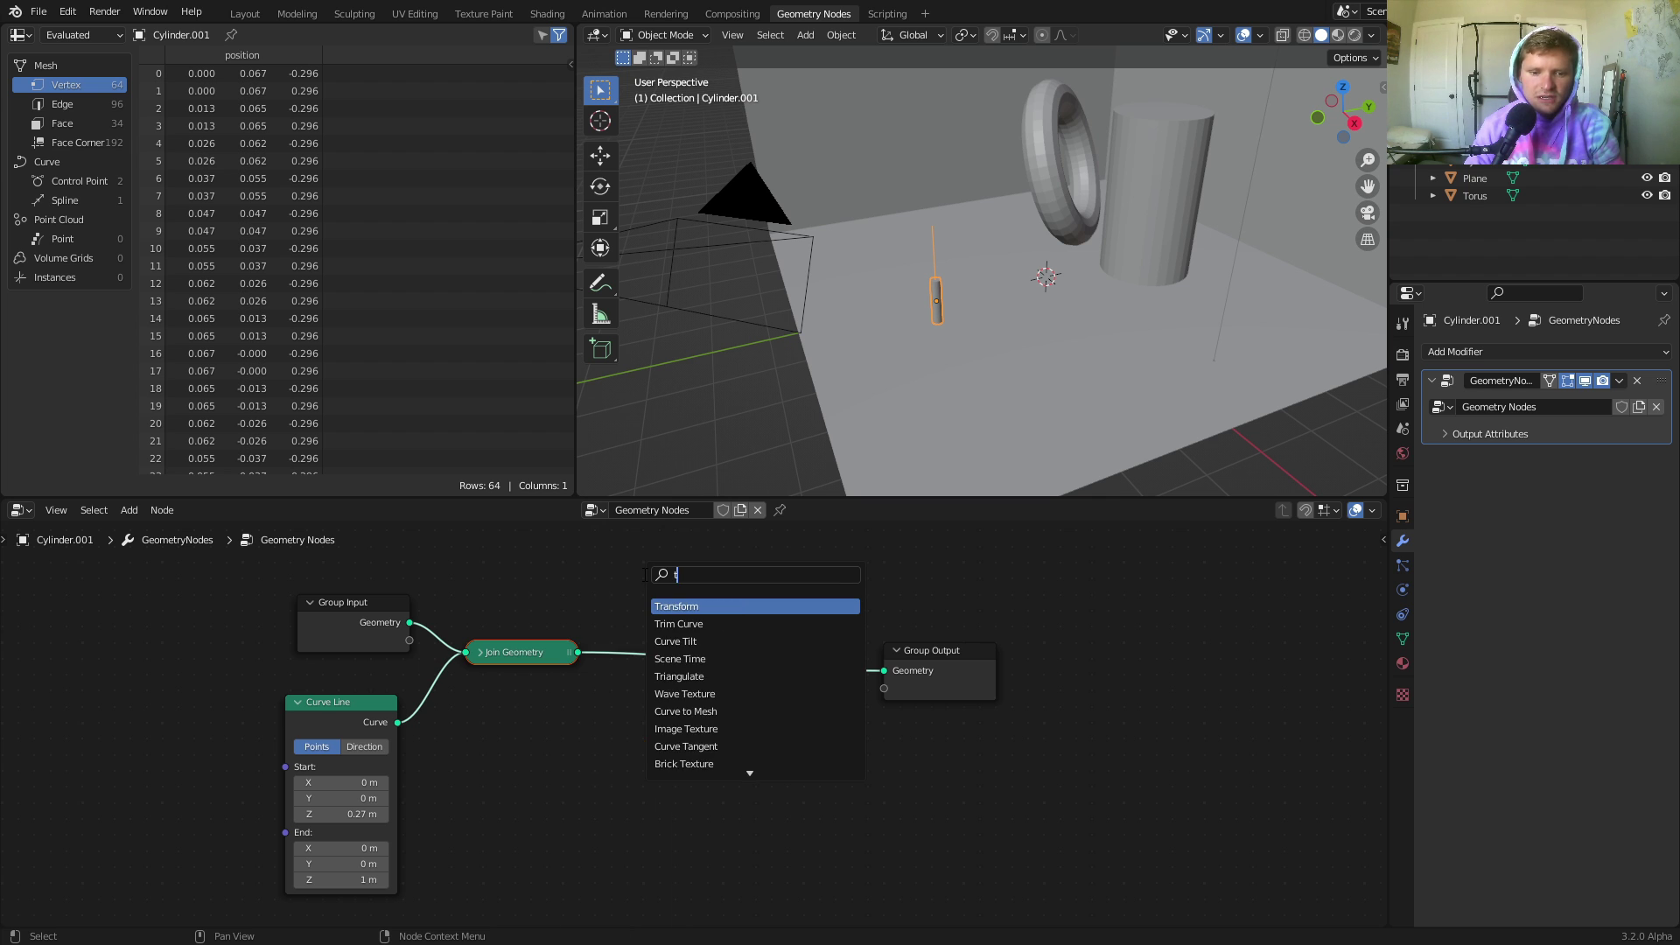
key(Return)
click(678, 560)
drag(727, 716, 1639, 742)
key(ctrl+z)
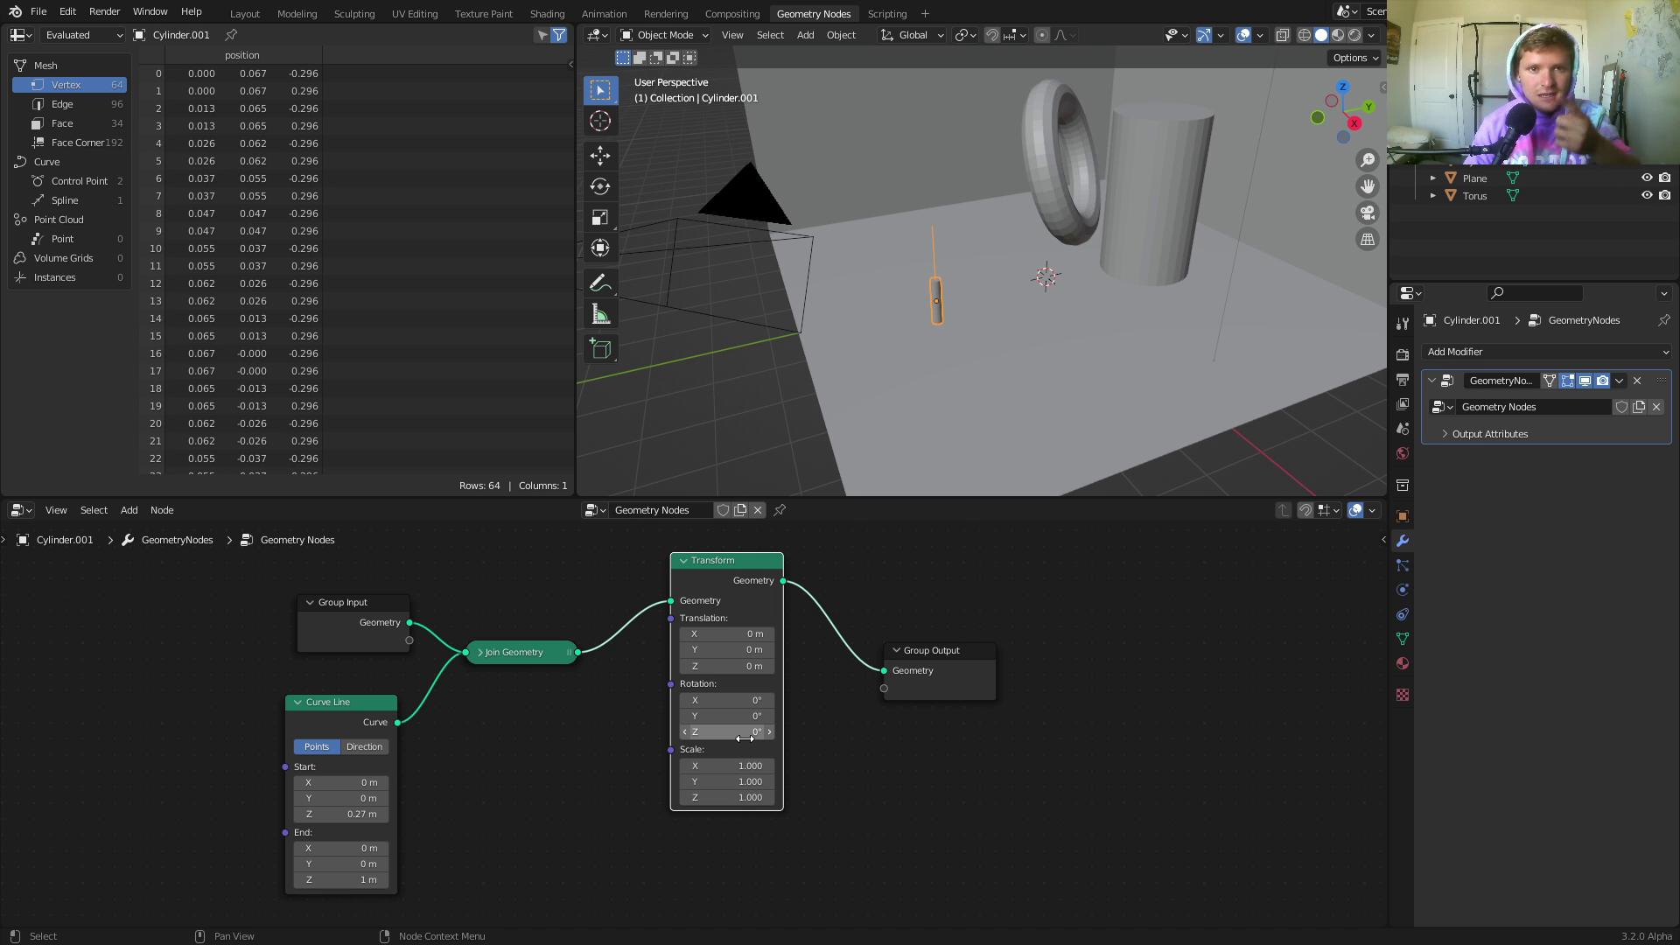
drag(995, 801, 911, 622)
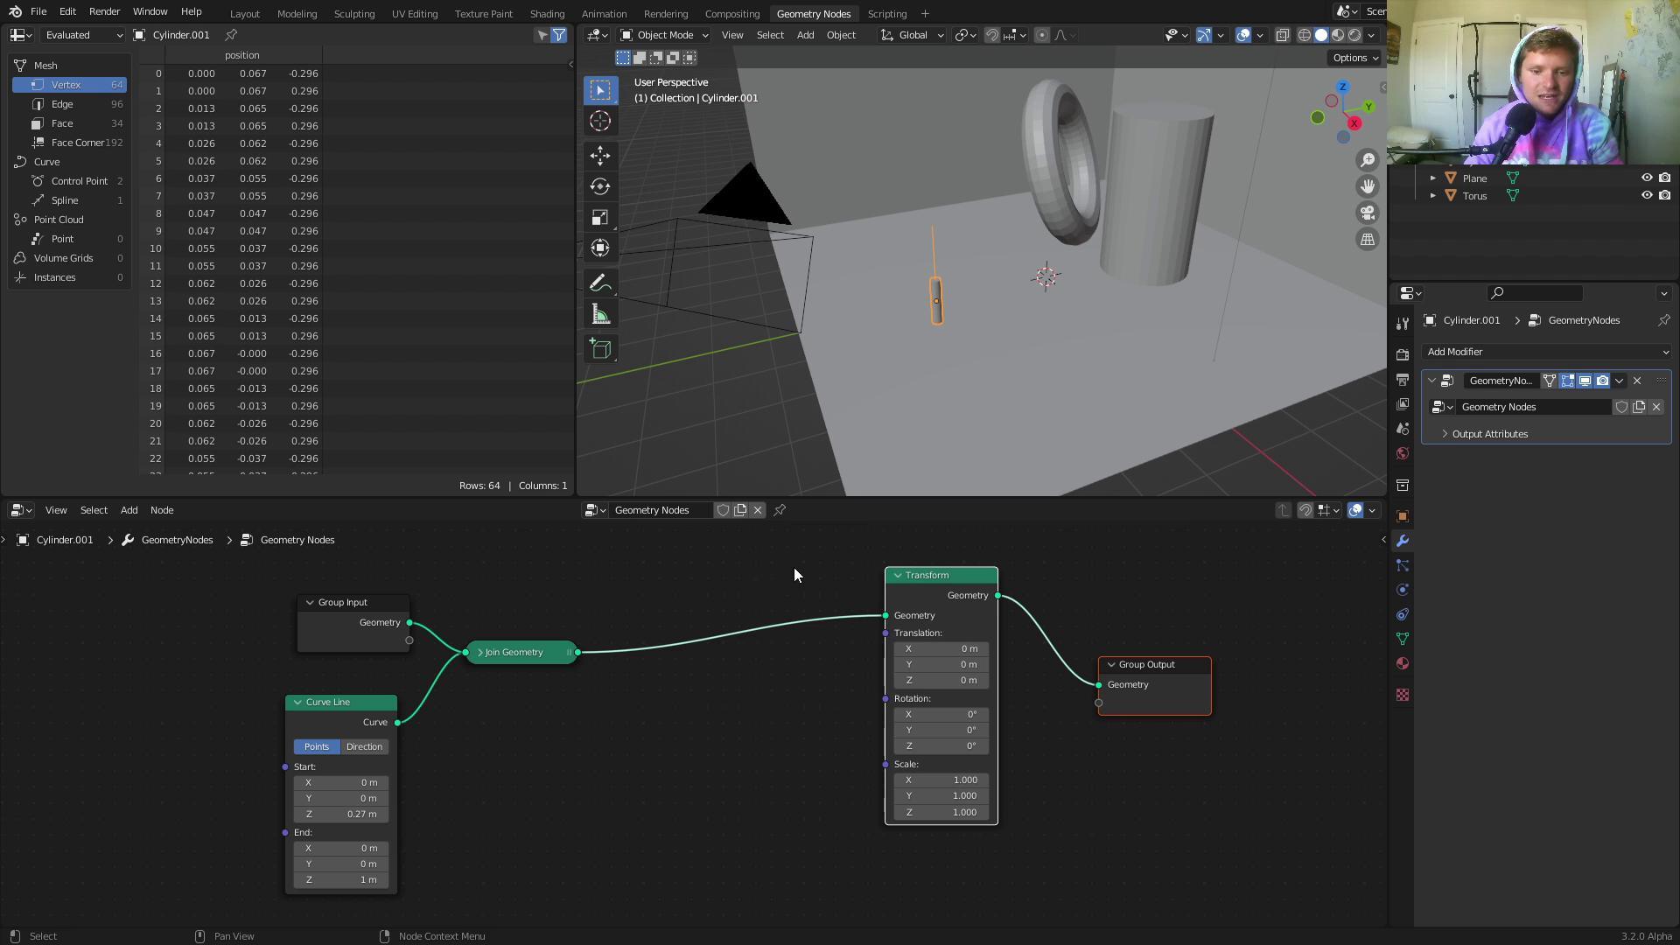
Add a Vector input node below Join Geometry.
key(shift+a)
click(816, 579)
text(vec)
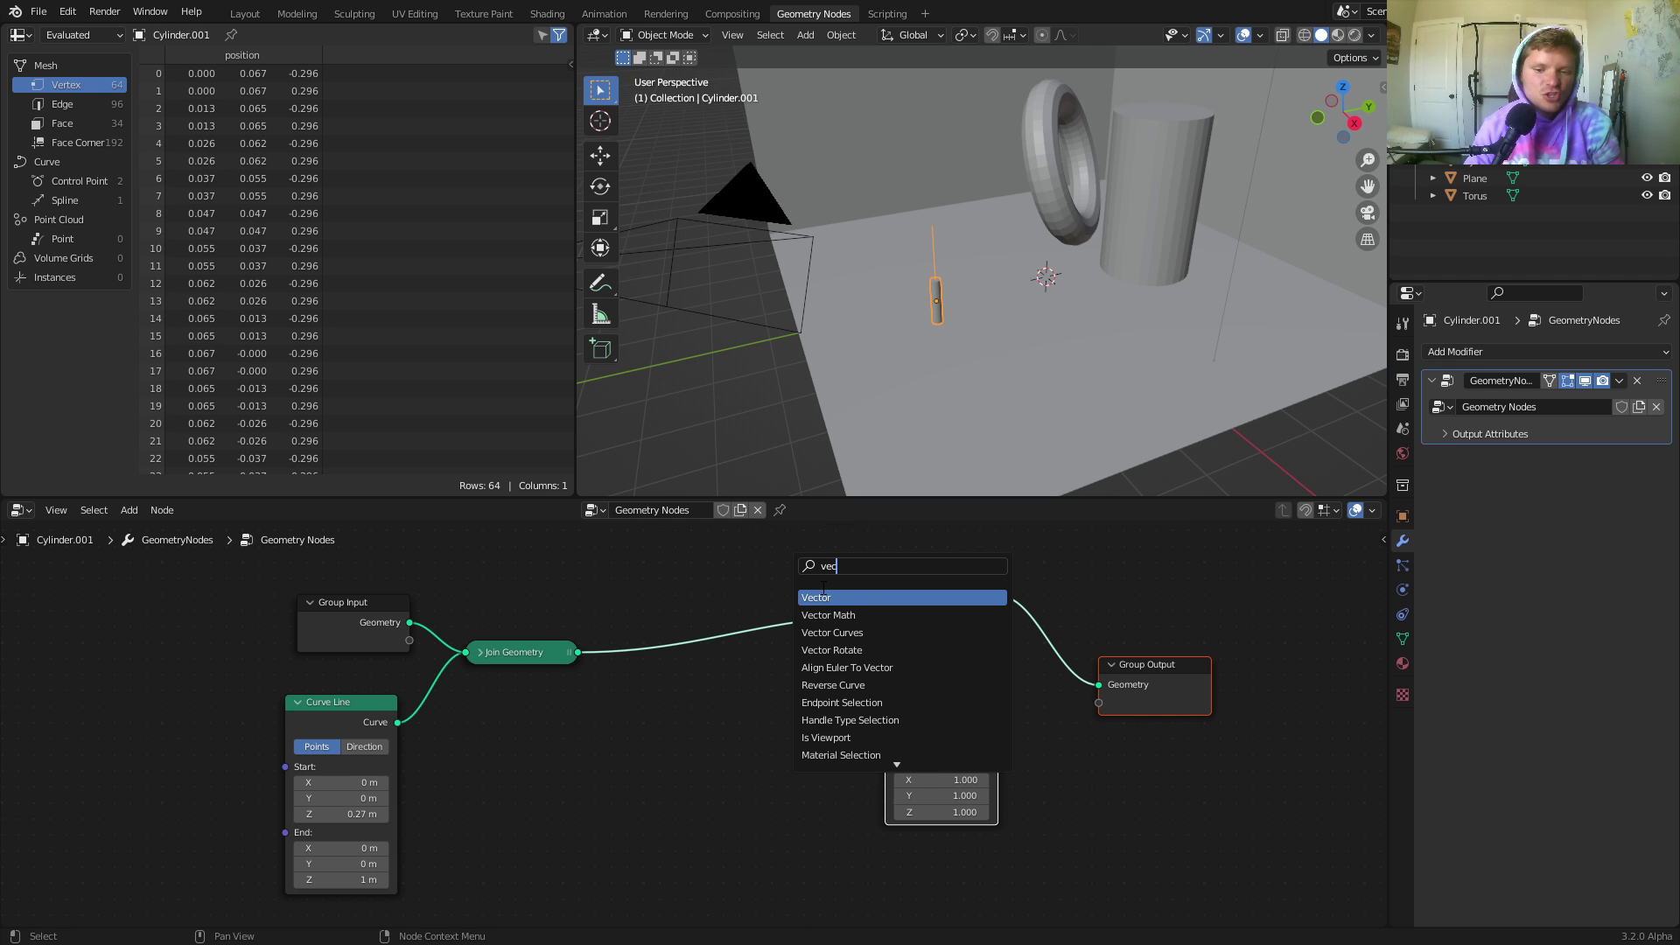
key(Return)
scroll(551, 726, up, 2)
click(463, 724)
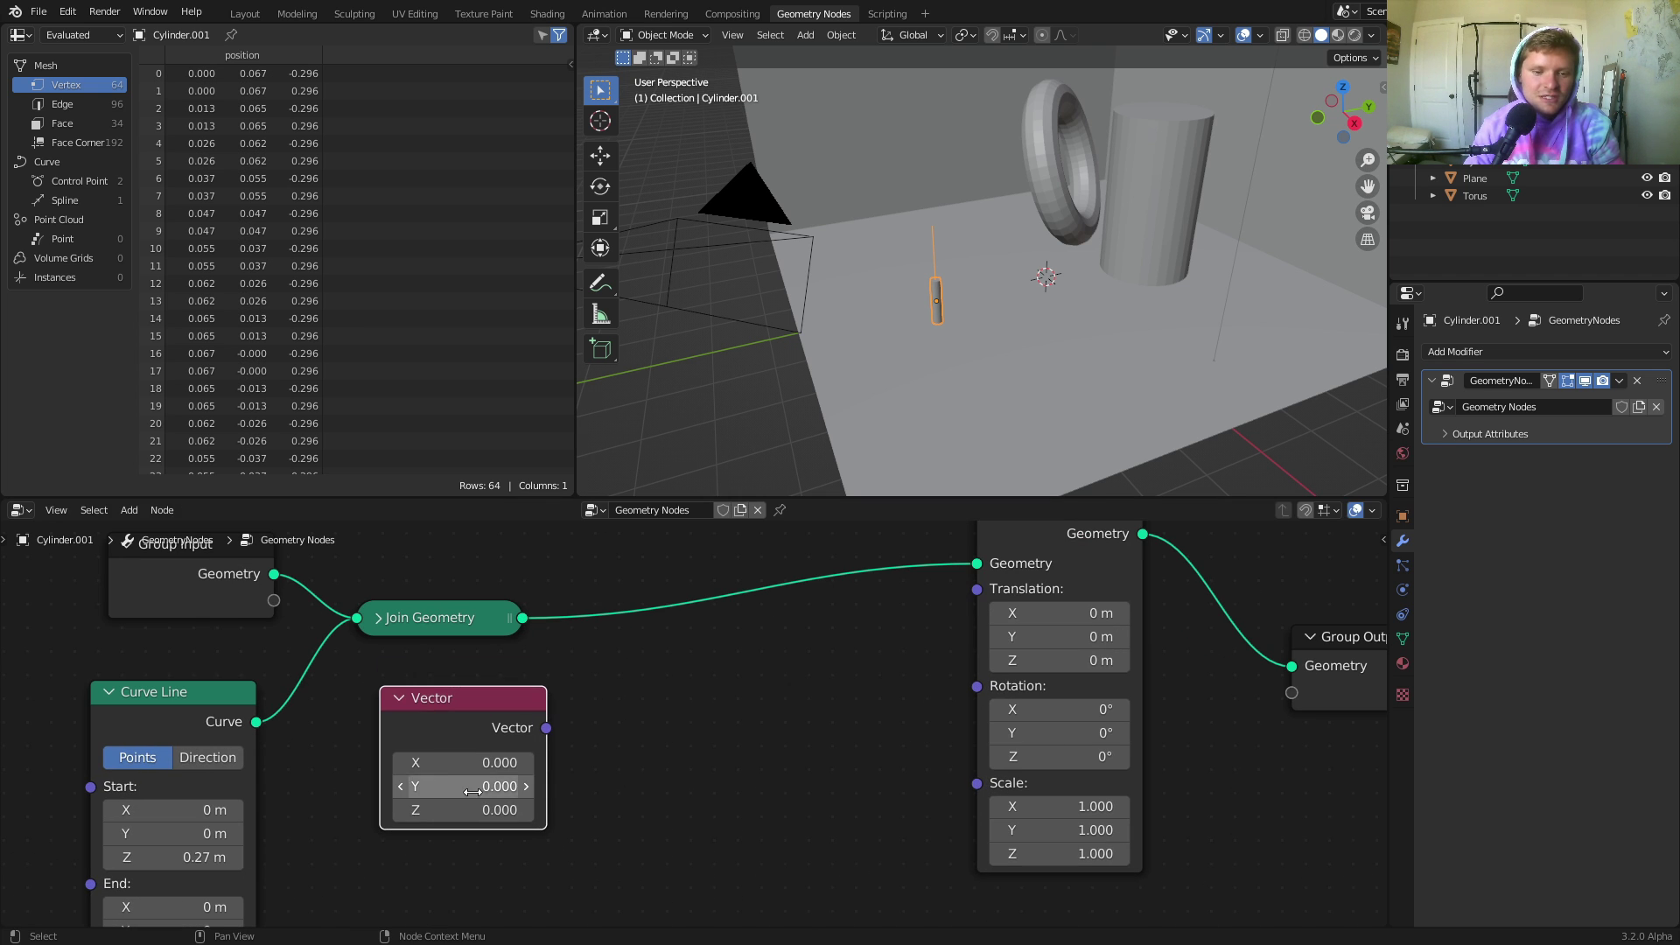
Add an Align Euler to Vector node, feed it the Vector node's output, and link its rotation to the Transform node's Rotation.
key(shift+a)
click(684, 565)
text(align)
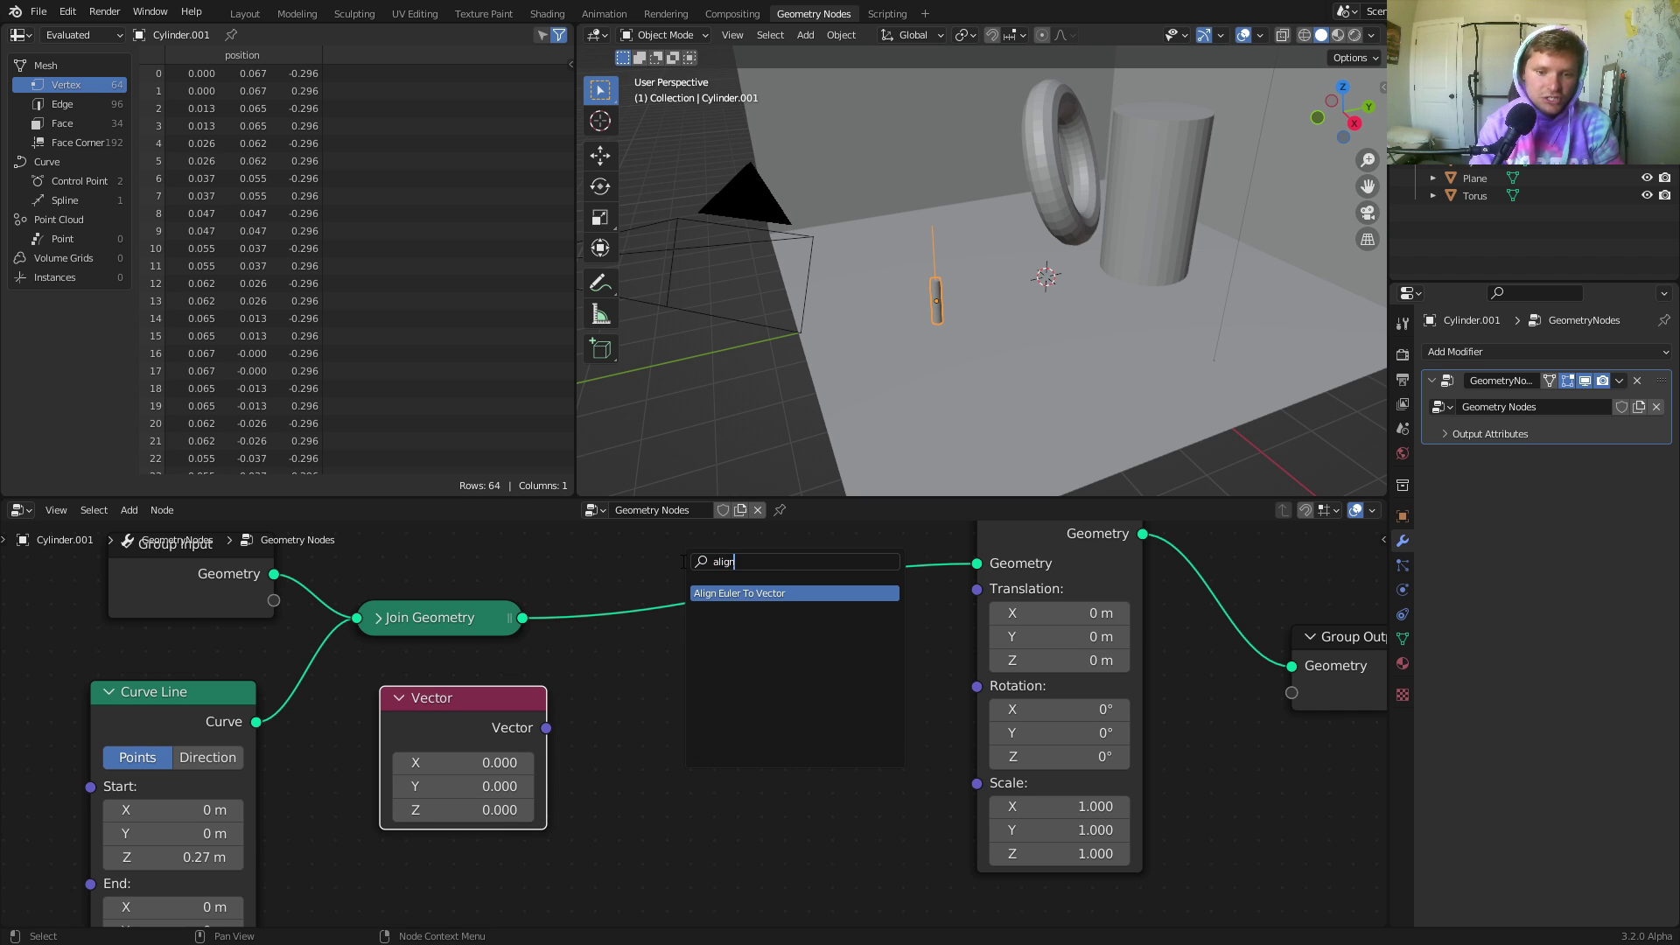
key(Return)
click(690, 680)
drag(978, 687, 849, 721)
middle_drag(602, 736, 648, 663)
drag(551, 669, 758, 800)
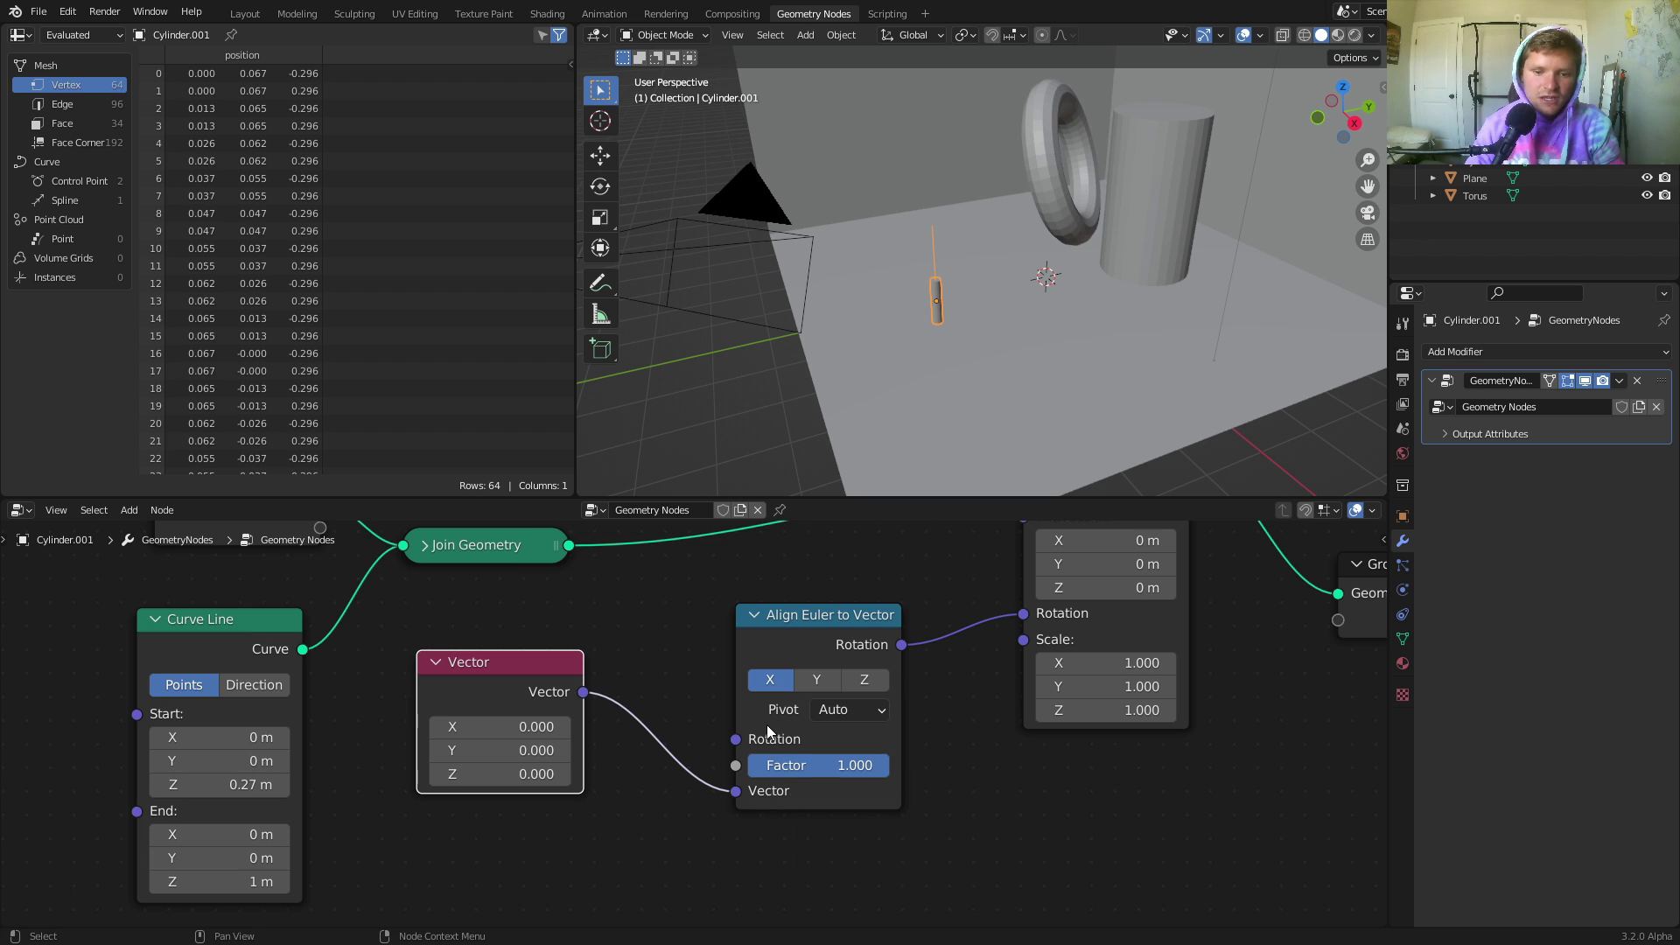
drag(800, 617, 790, 618)
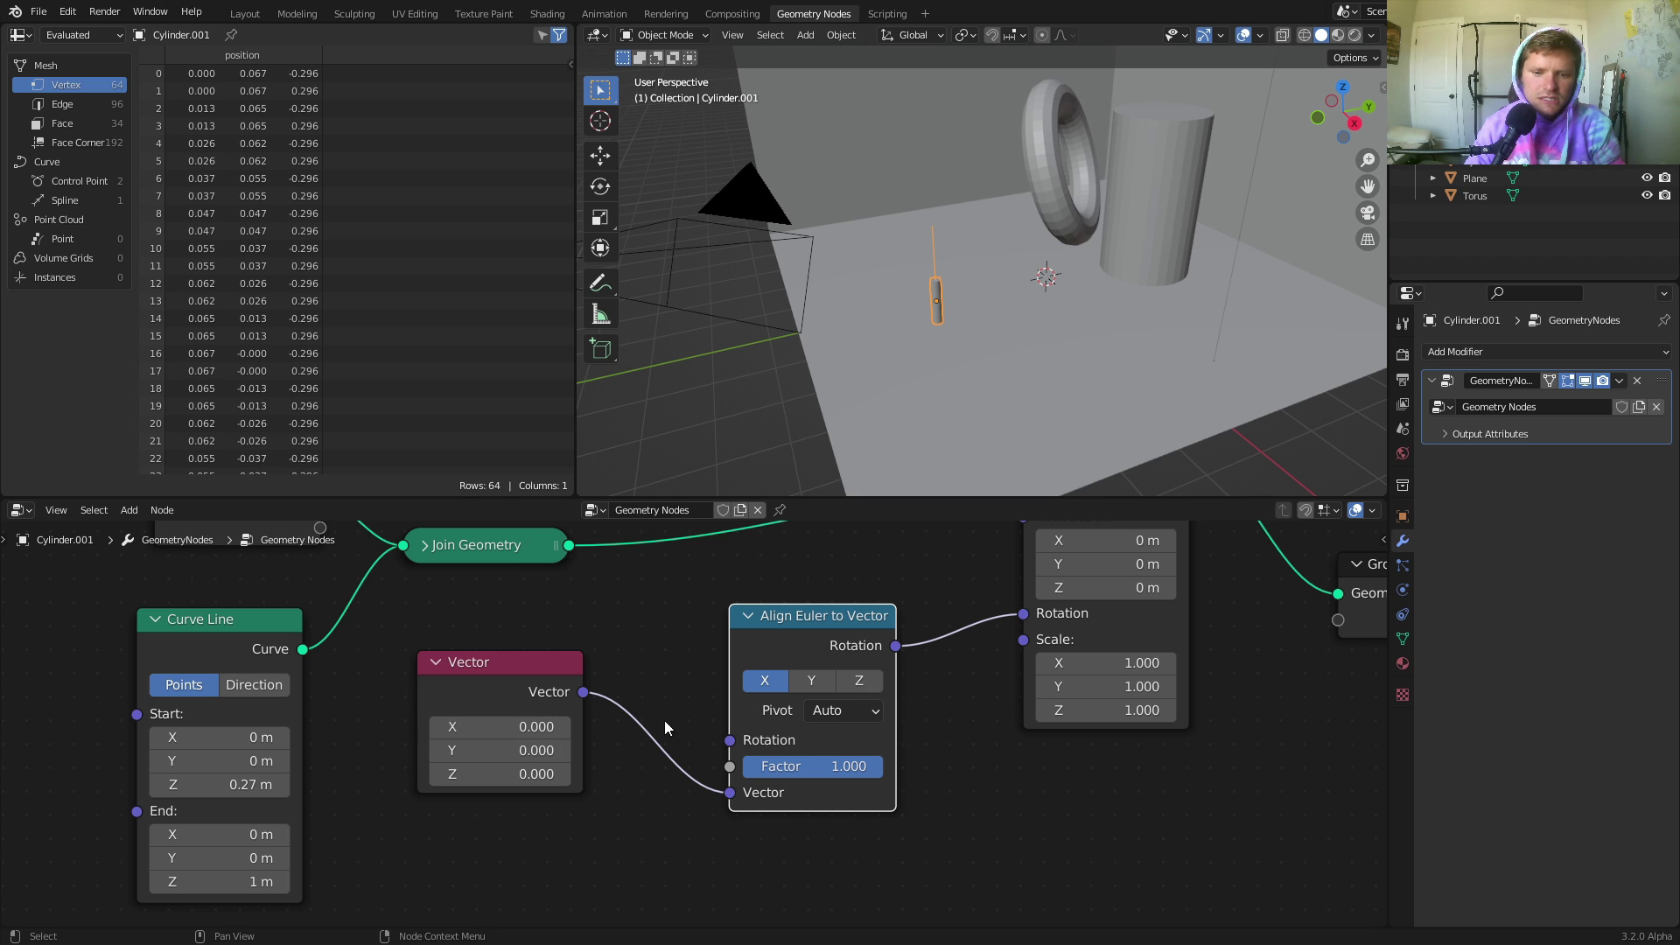
Set Align Euler to Vector to the Z axis and the Vector node's X to 3.1, inspecting the rod's direction.
click(858, 680)
drag(521, 727, 560, 727)
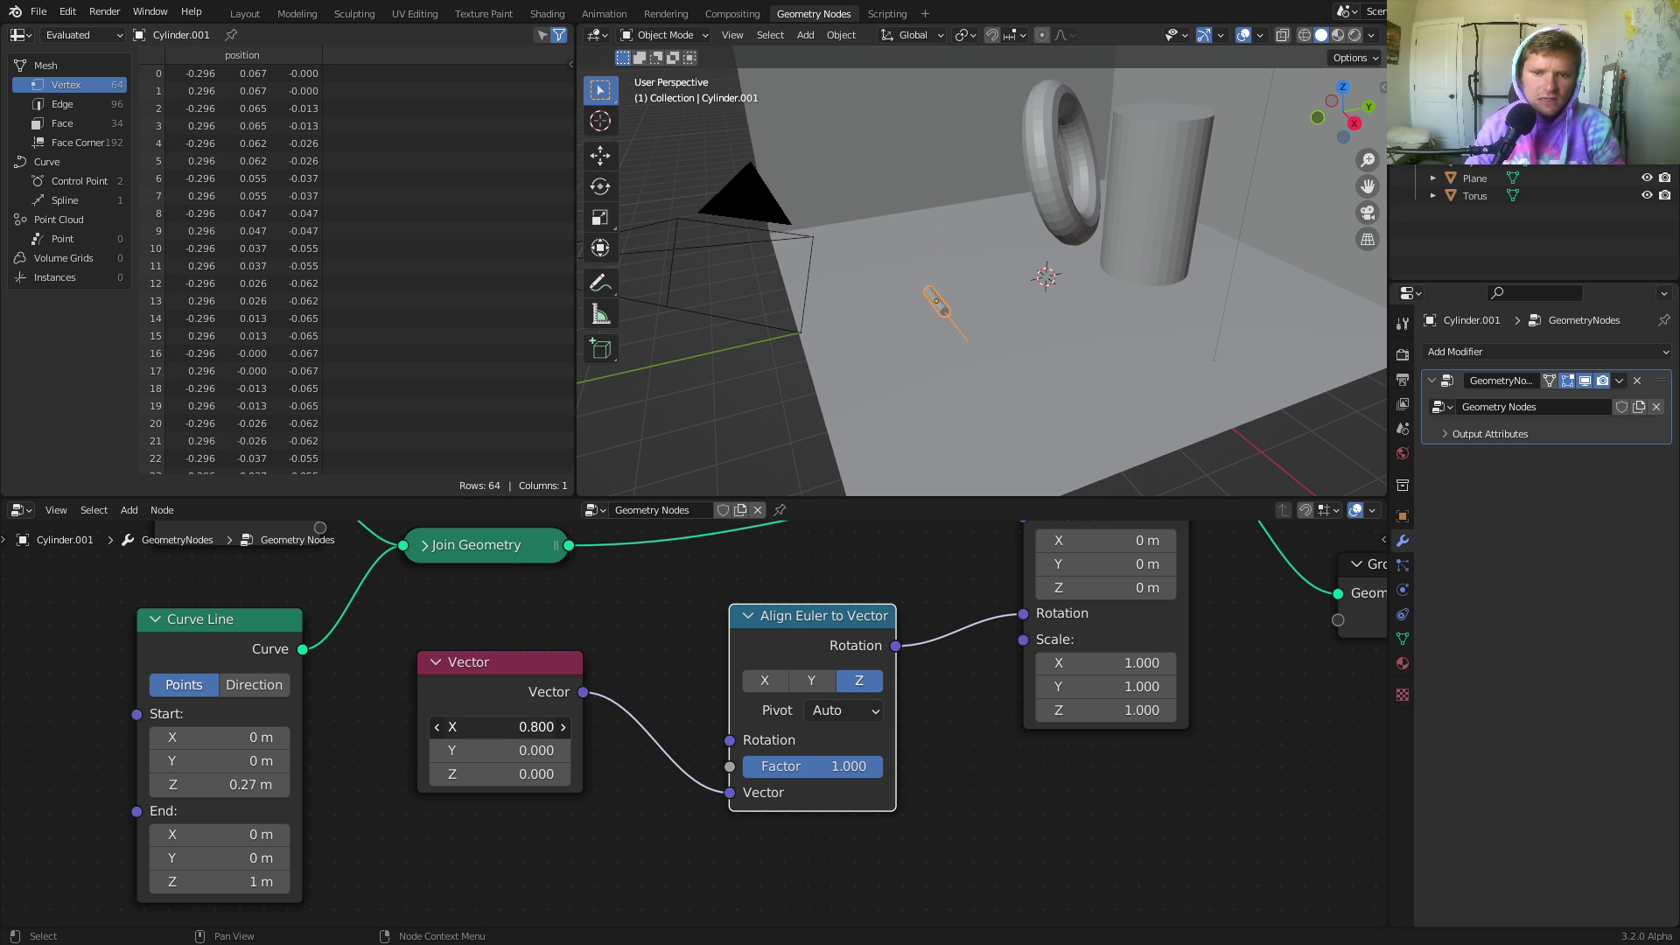
scroll(698, 722, up, 1)
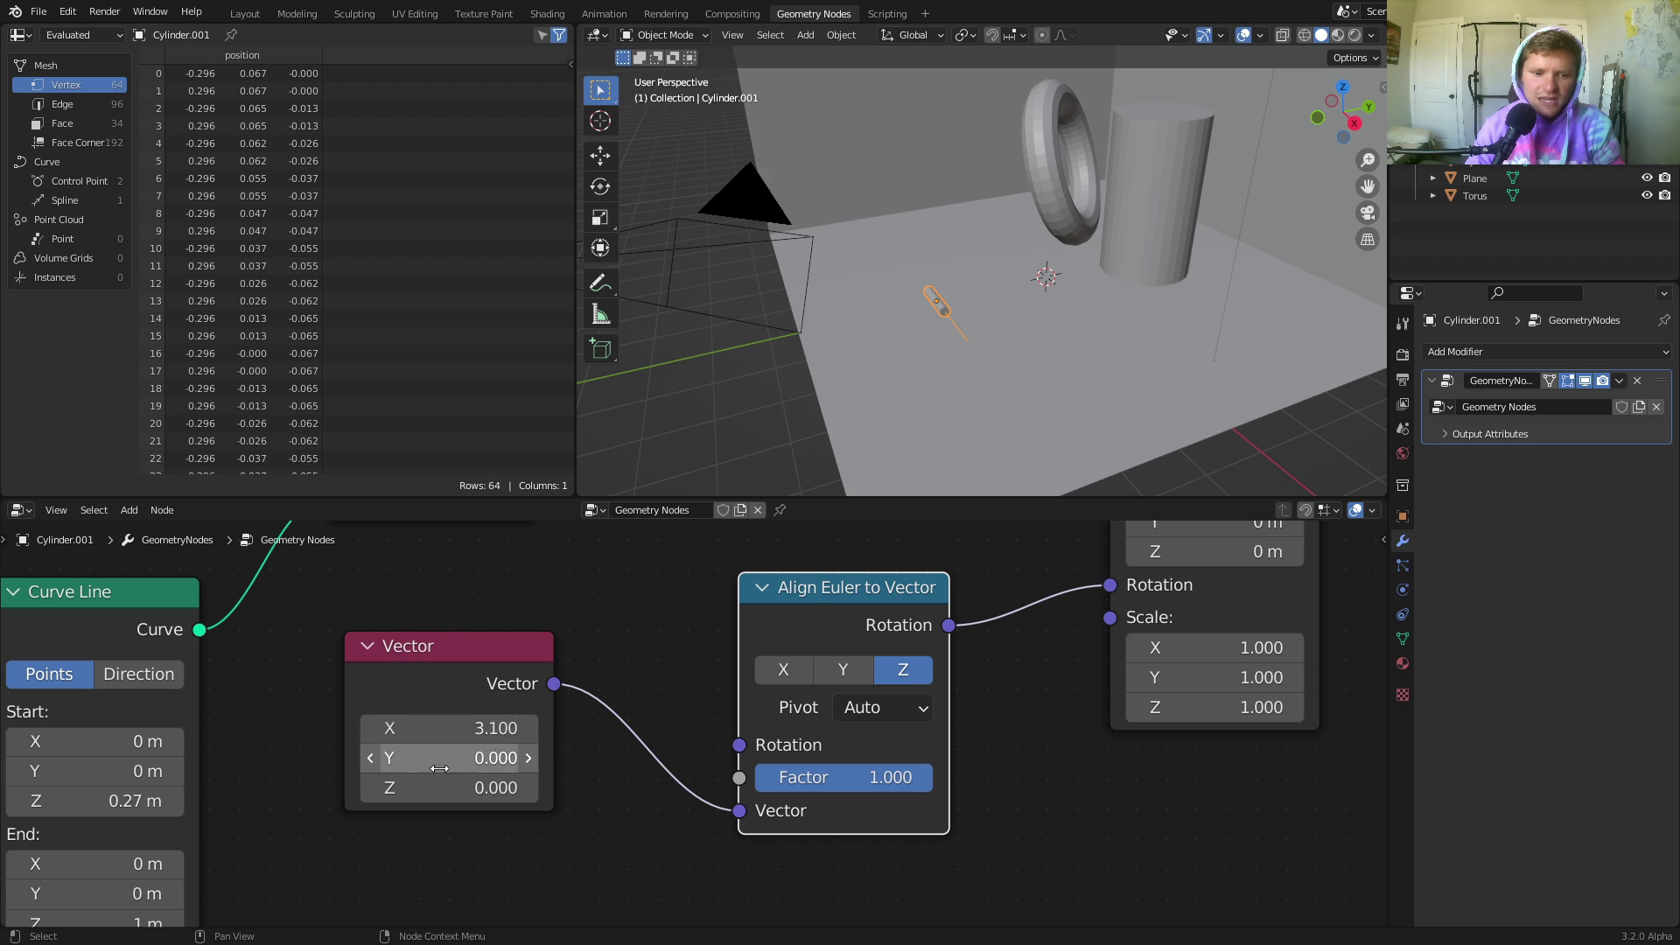
middle_drag(993, 343, 971, 315)
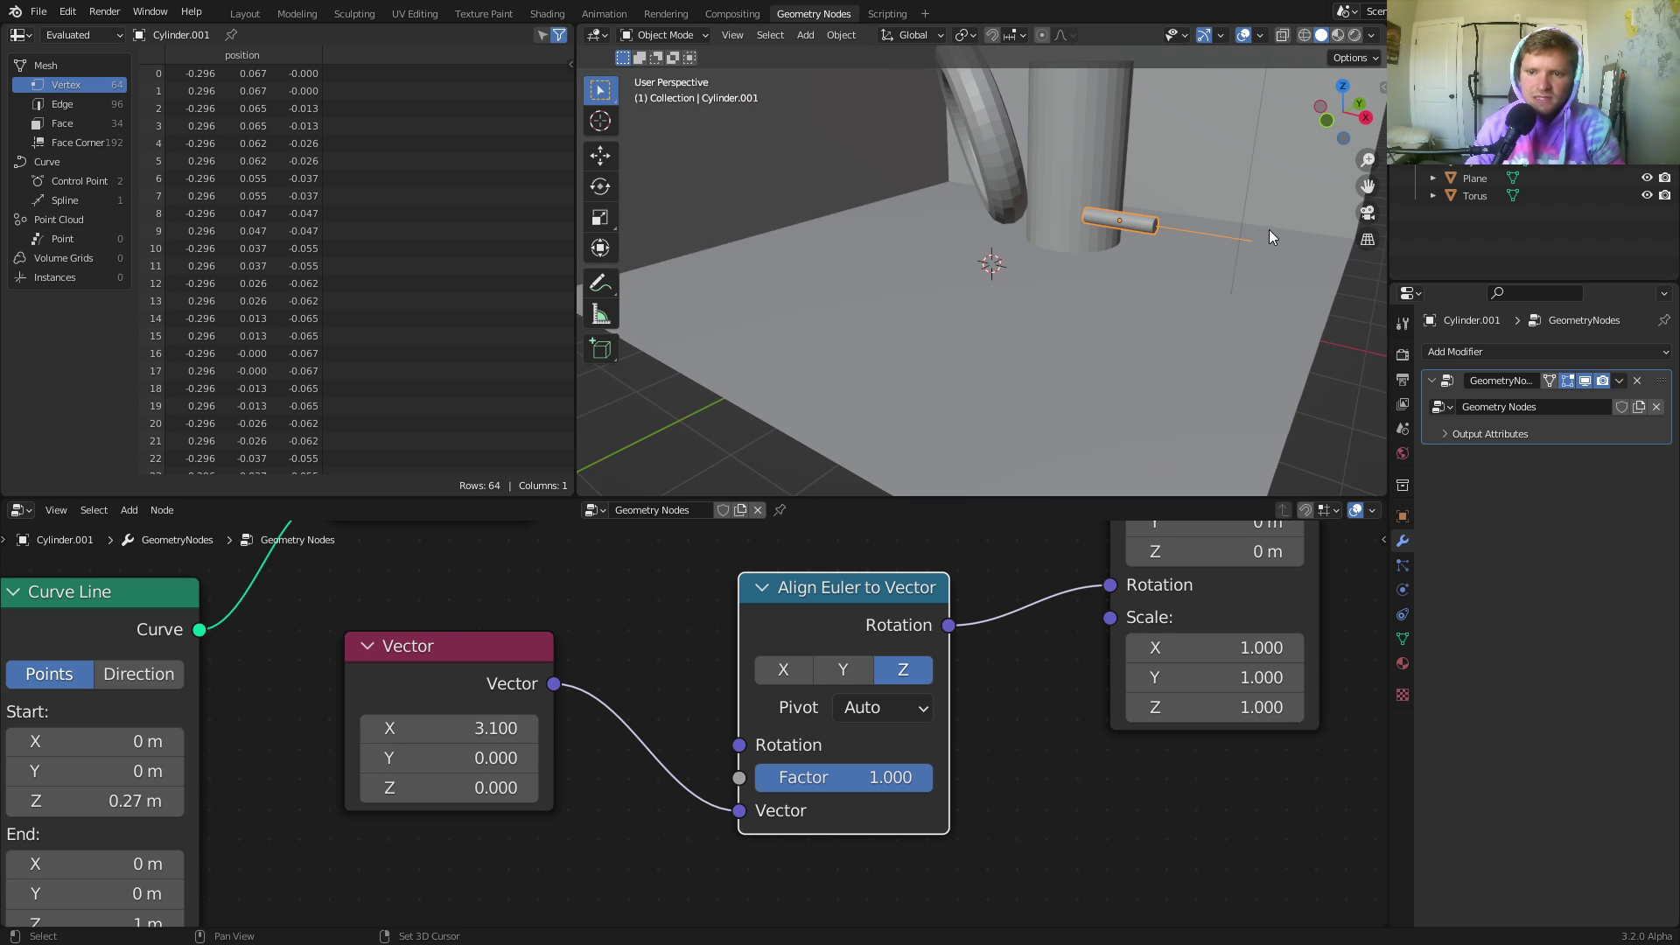
drag(1163, 215, 1306, 224)
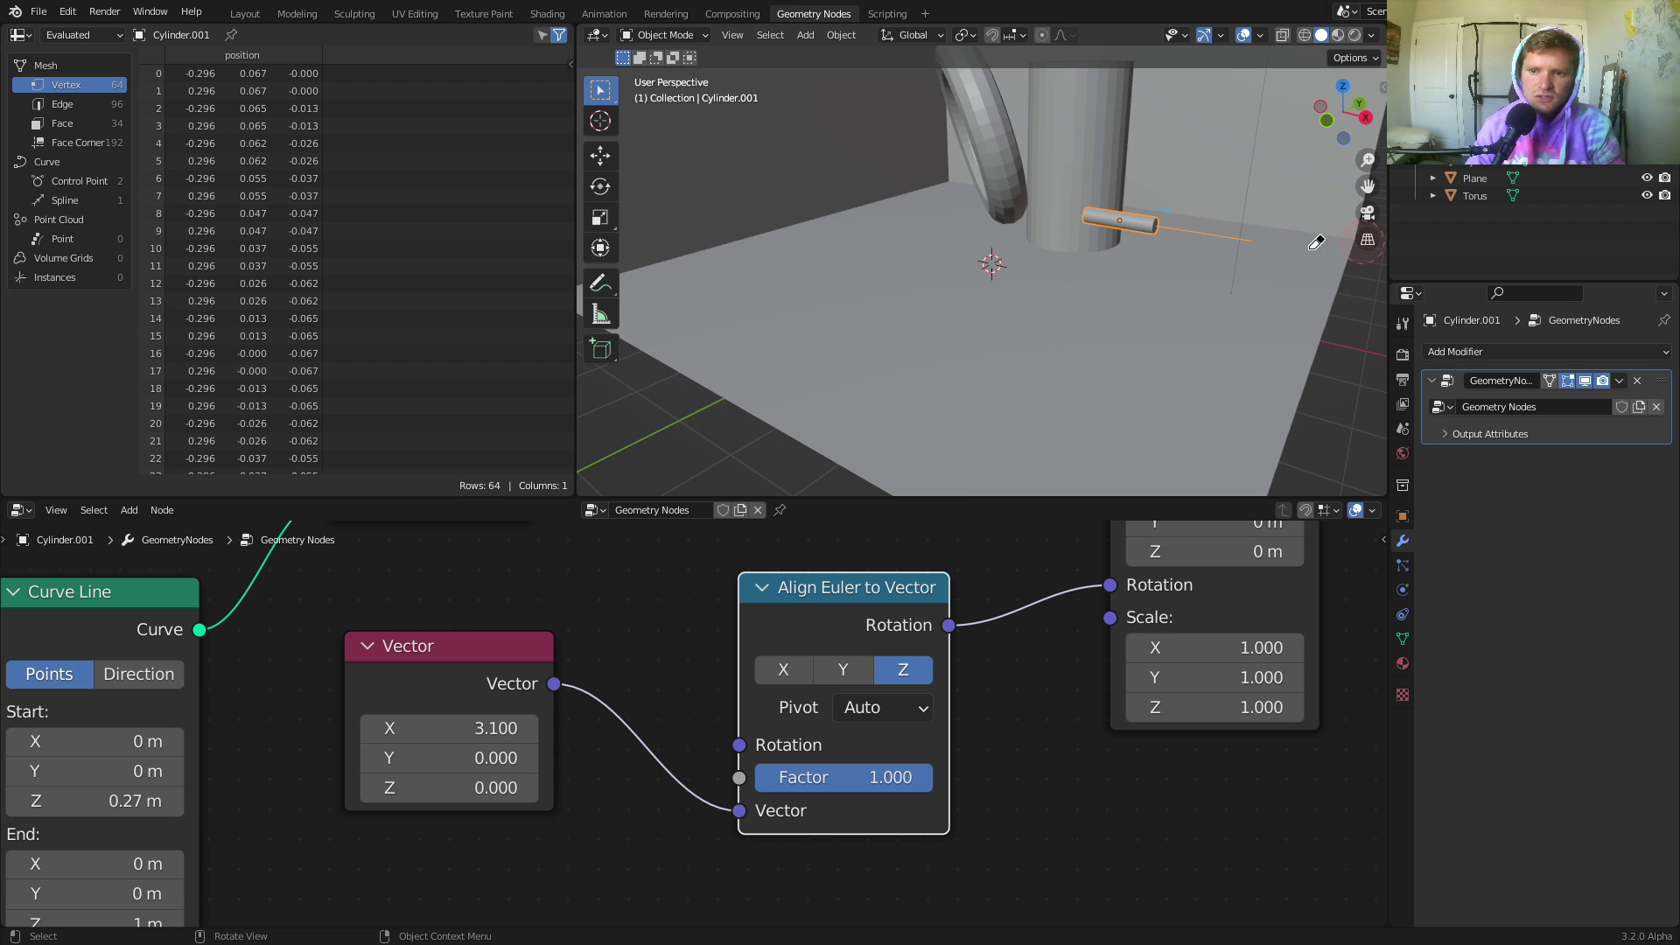
Set the Vector node's Y to 18.52 and X to 1 to swing the rod around.
middle_drag(1035, 198, 967, 304)
drag(455, 758, 568, 758)
click(495, 727)
text(1)
key(Return)
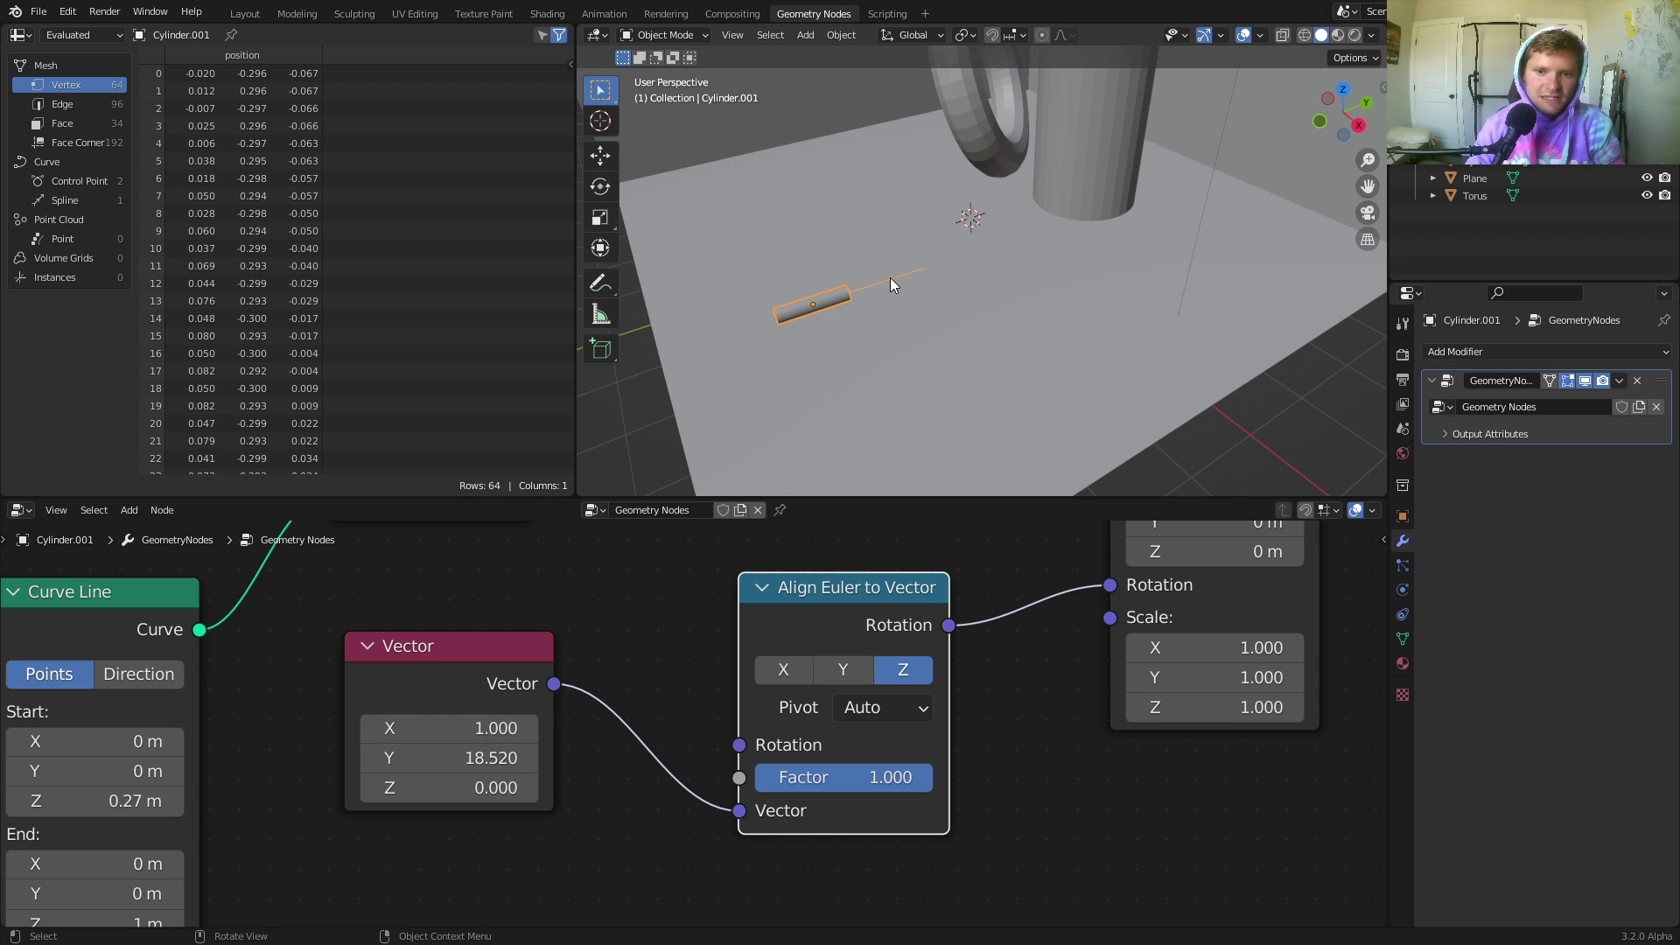
Try the Vector node's X at -32.5, then vary its Z and undo the Z change.
key(BackSpace)
drag(479, 733, 324, 733)
middle_drag(1080, 262, 889, 427)
drag(449, 787, 488, 787)
key(ctrl+z)
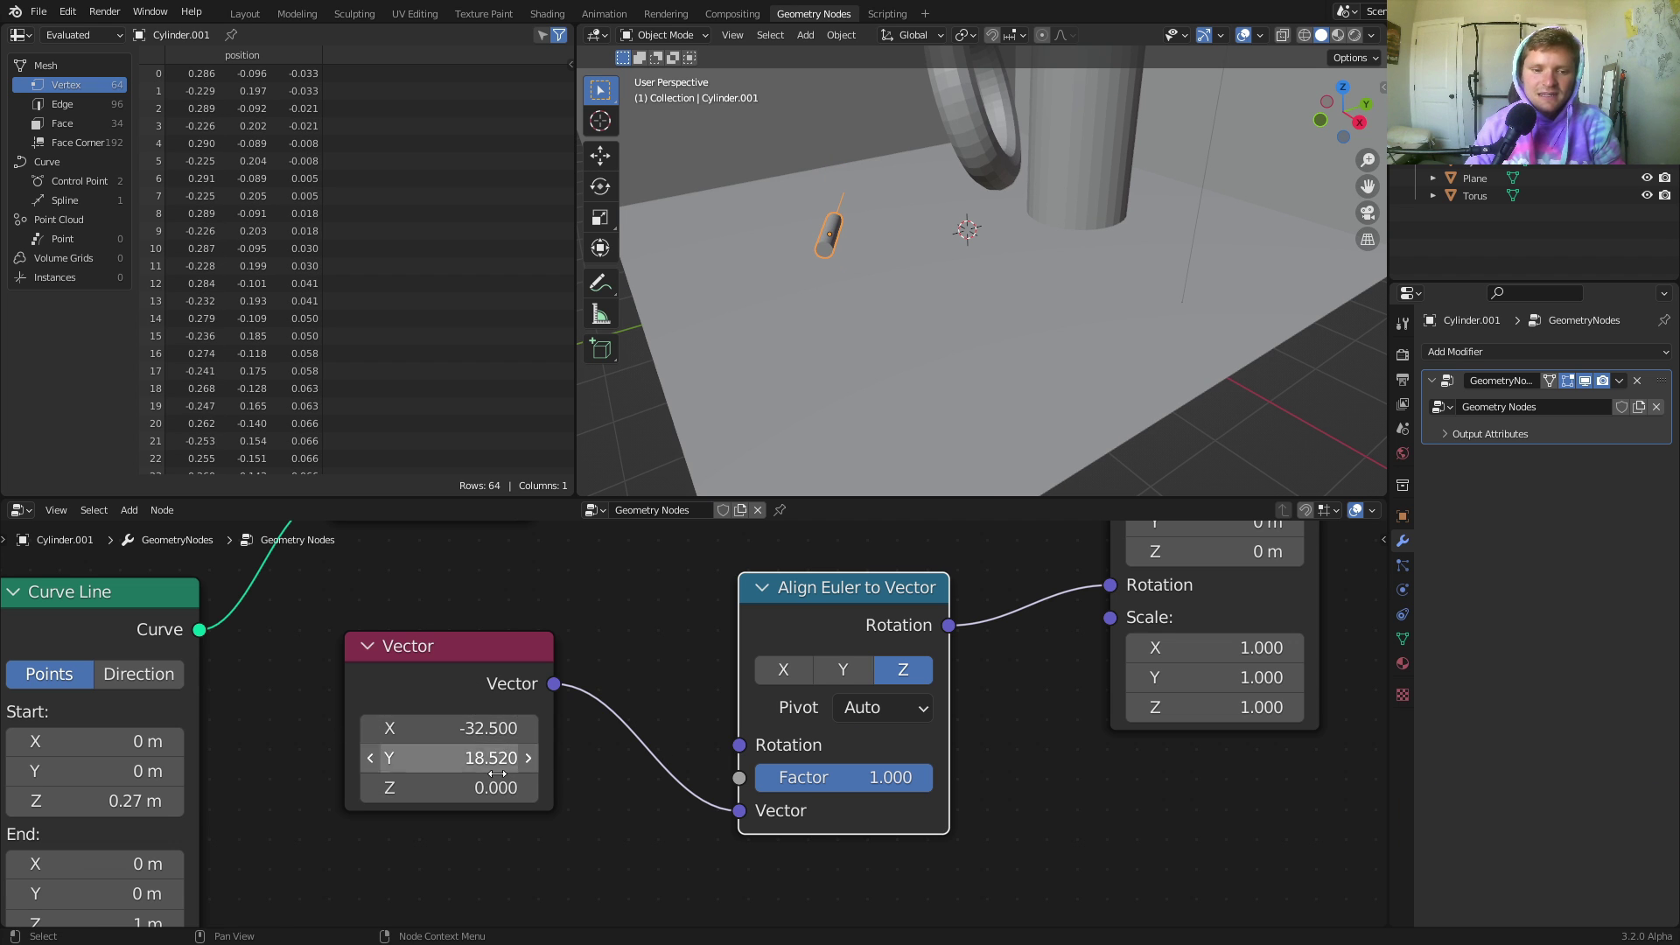
Set all three components of the Vector node to 1.
drag(480, 728, 481, 788)
text(1)
key(Return)
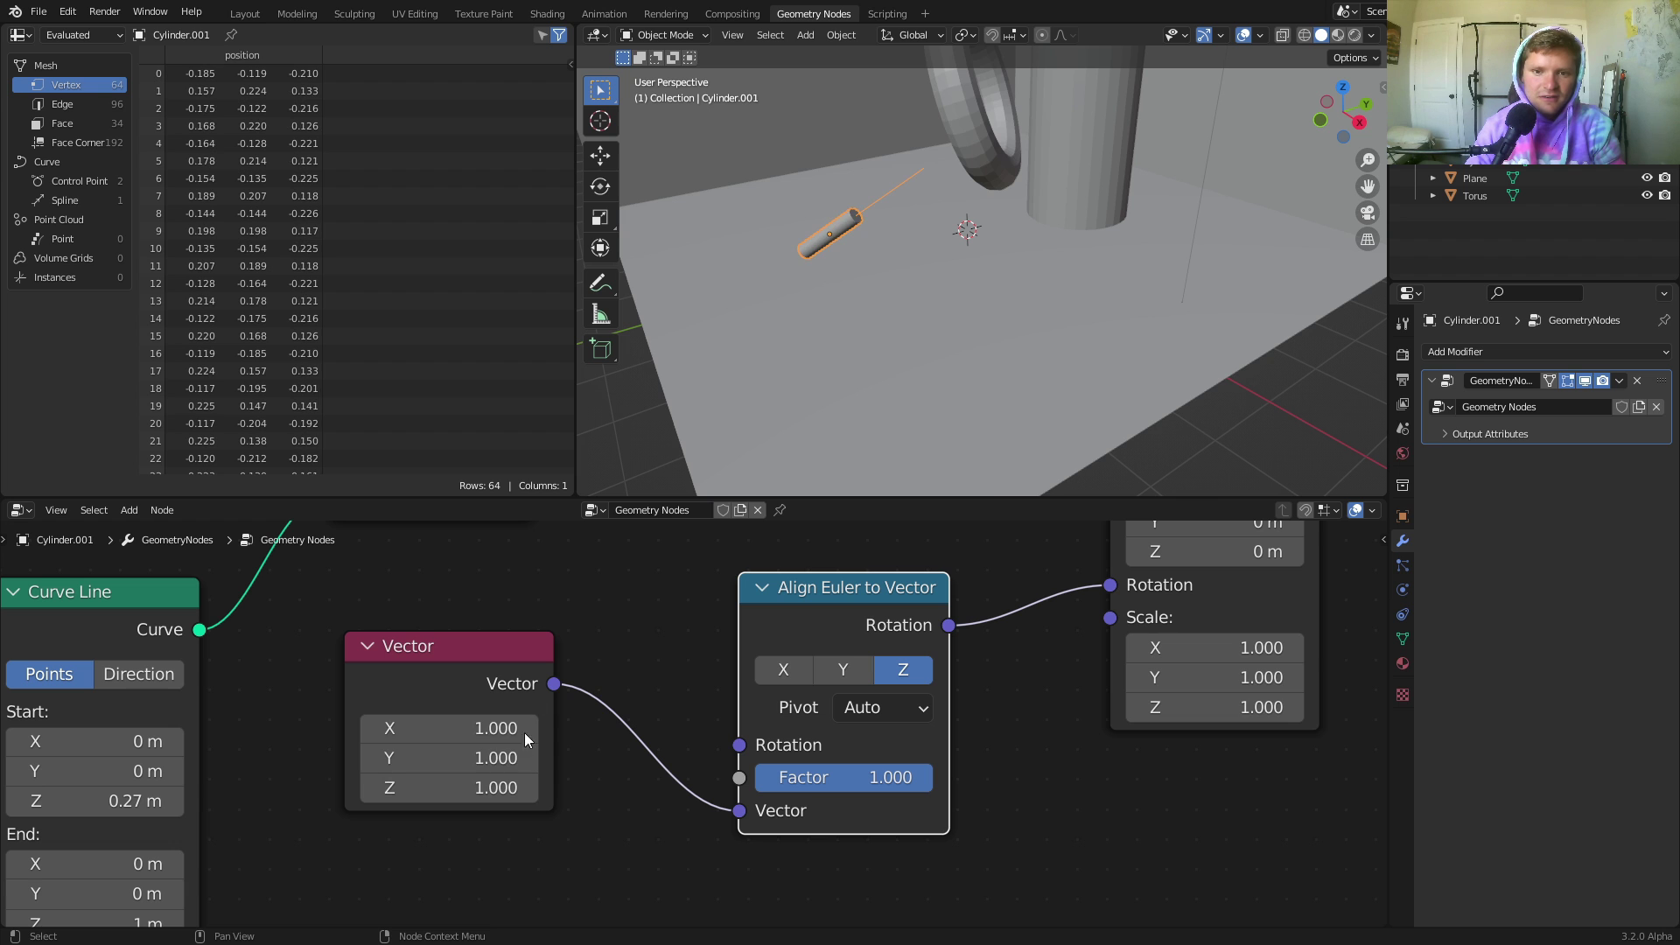
Aim the rod toward the objects by setting the Vector node's X to -0.56 and Z to 0.16.
mouse_move(481, 728)
mouse_down()
mouse_move(438, 728)
mouse_move(507, 729)
mouse_move(451, 729)
mouse_up()
drag(480, 788, 490, 788)
mouse_move(485, 728)
mouse_down()
mouse_move(472, 728)
mouse_move(527, 728)
mouse_move(503, 728)
mouse_up()
middle_drag(956, 407, 989, 394)
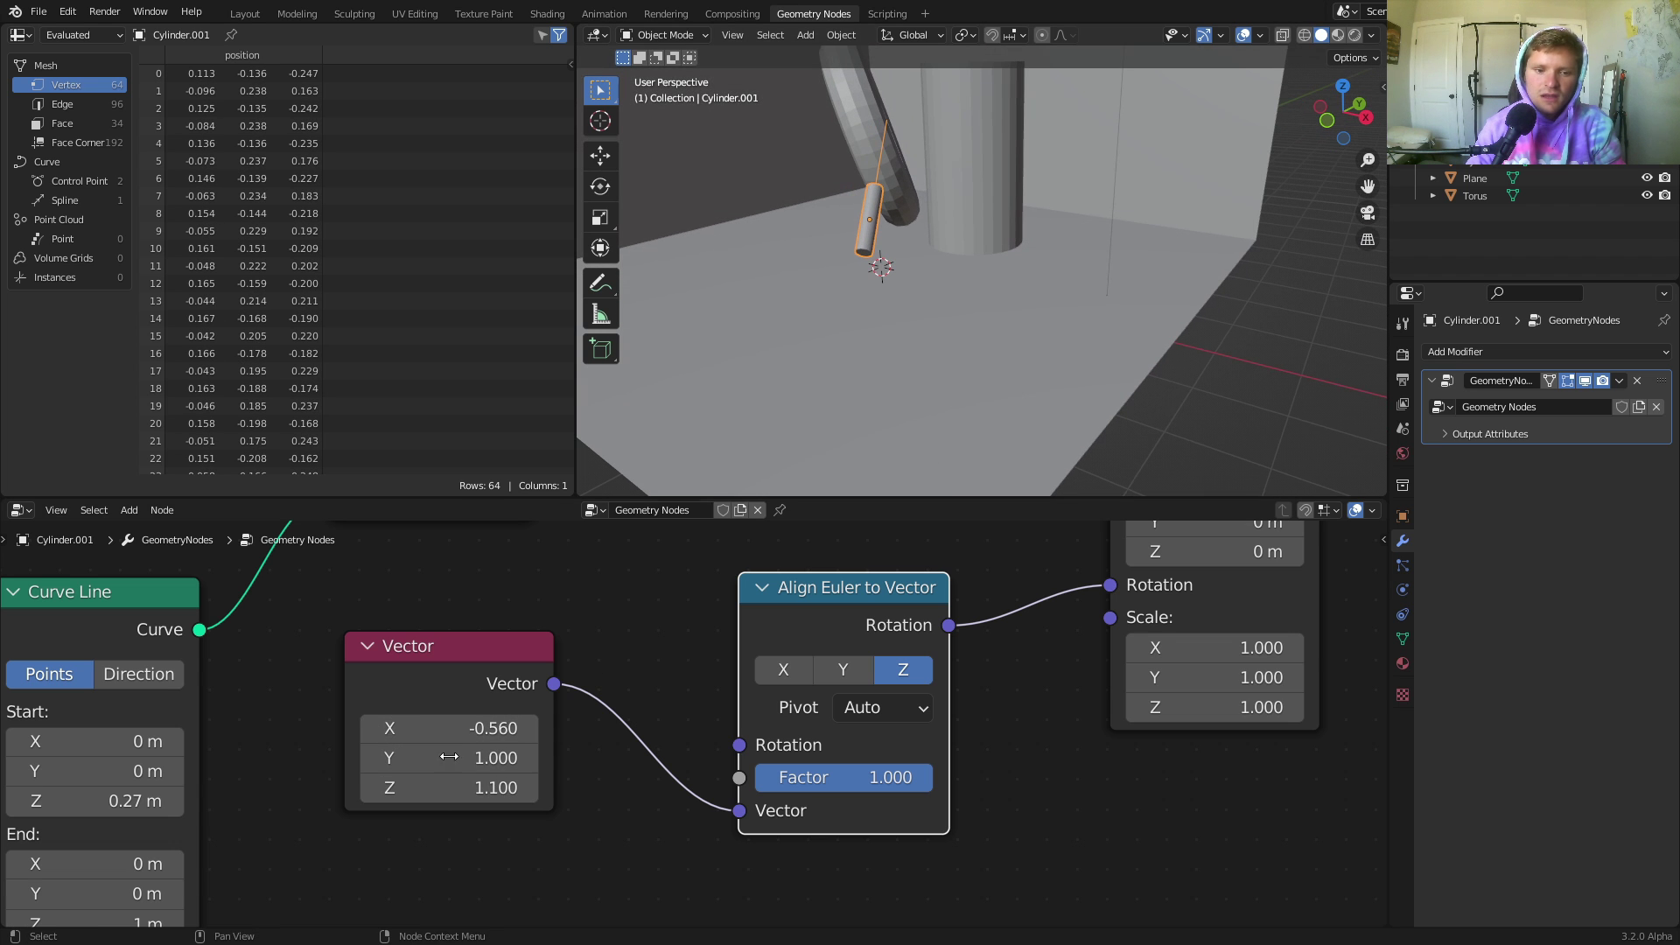
drag(481, 788, 455, 788)
middle_drag(932, 367, 943, 307)
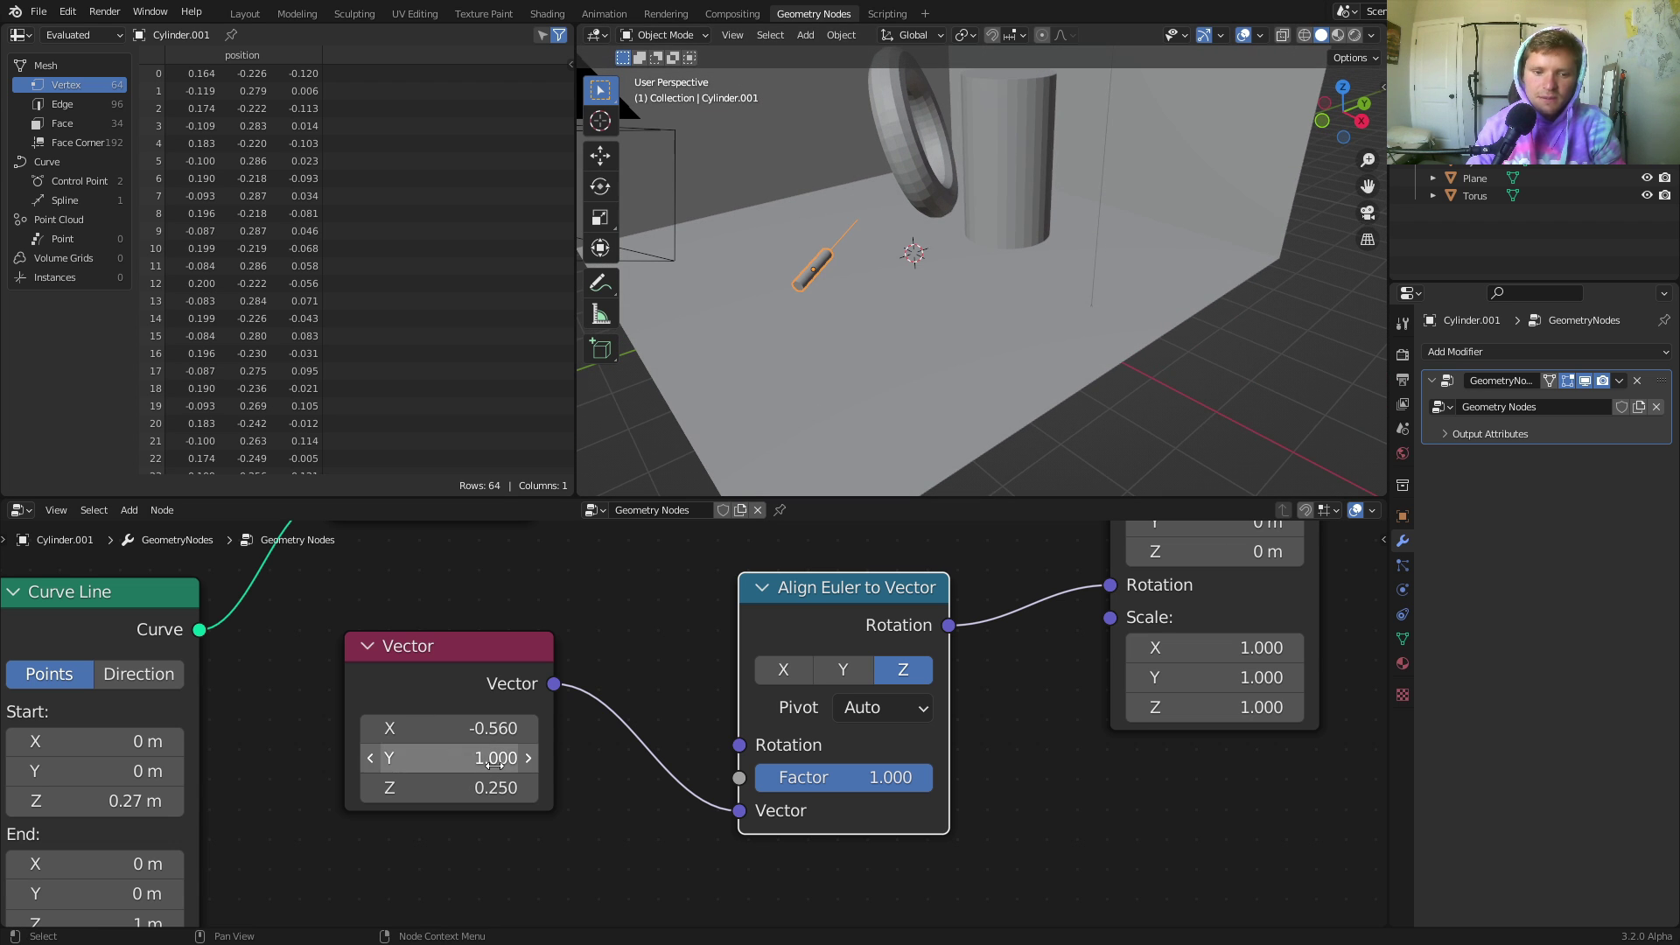
mouse_move(490, 788)
mouse_down()
mouse_move(437, 788)
mouse_move(473, 788)
mouse_up()
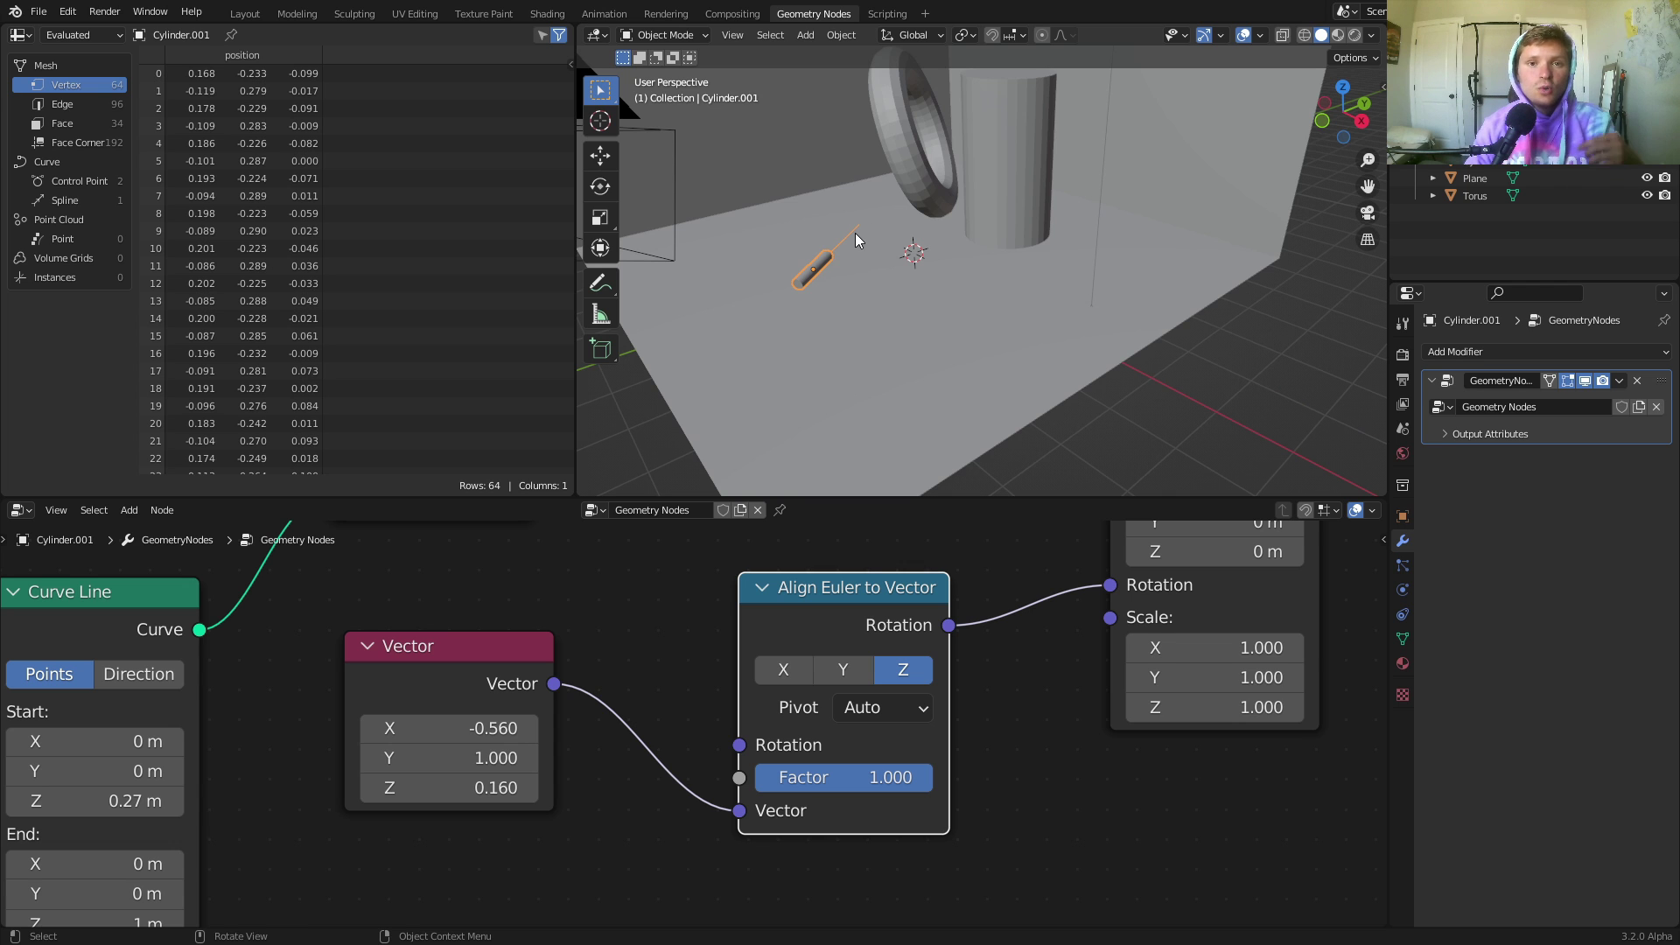
Try varying the beam length through the Curve Line's End Z, and undo the changes.
scroll(322, 746, down, 2)
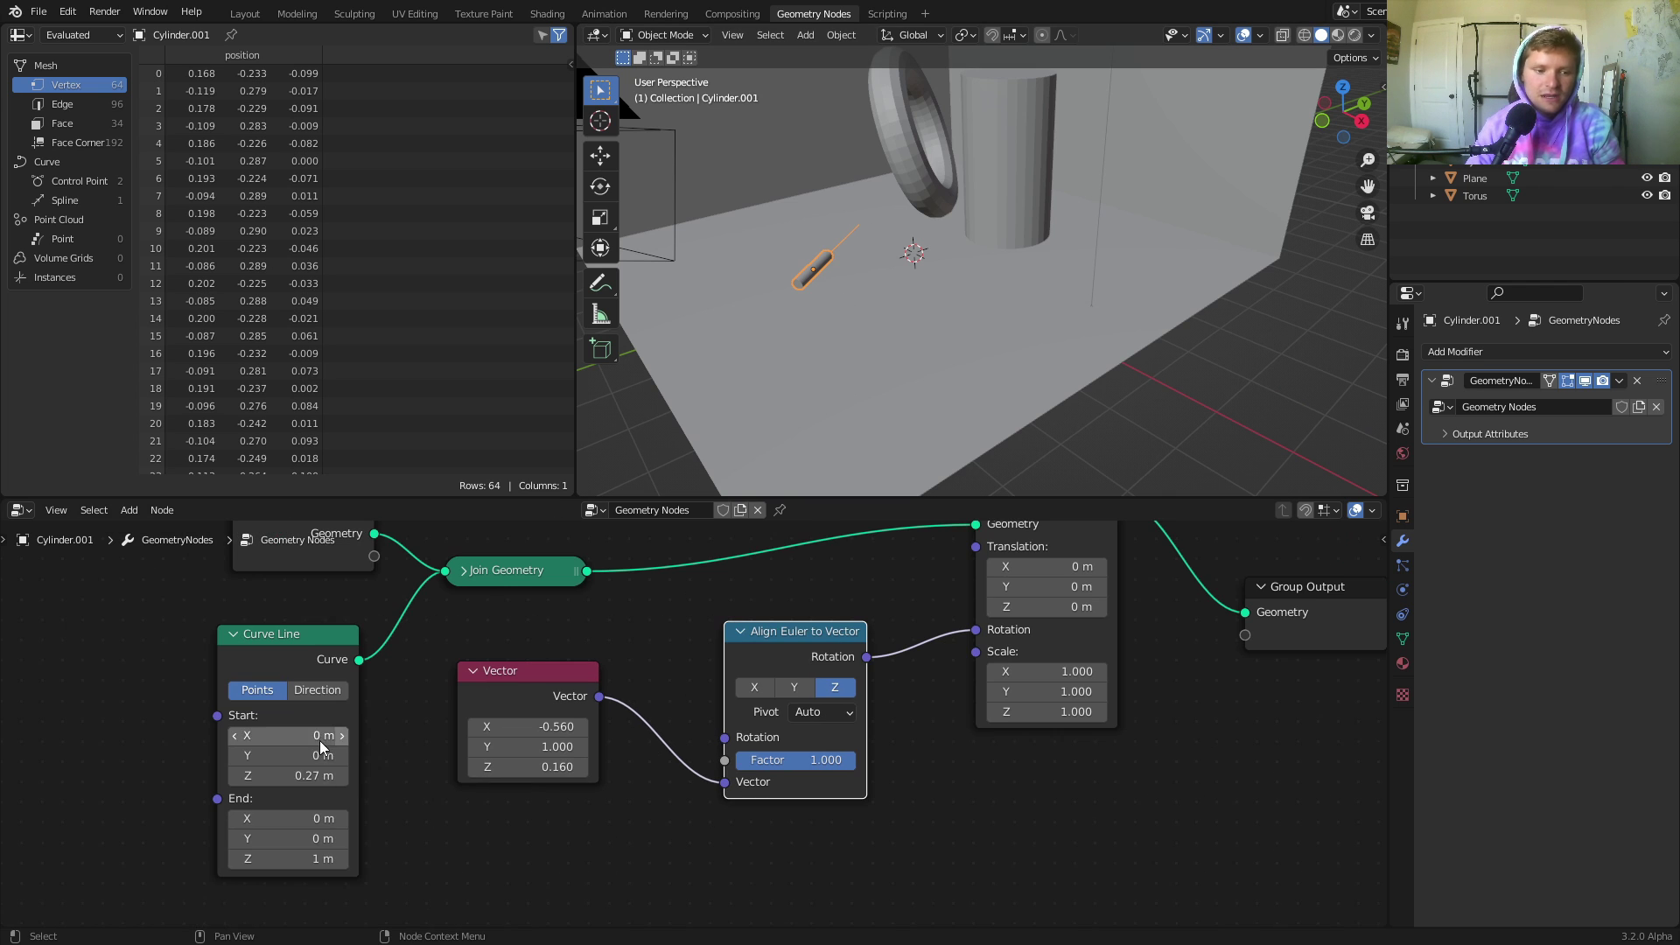
mouse_move(289, 859)
mouse_down()
mouse_move(367, 858)
mouse_move(300, 858)
mouse_up()
shift+middle_drag(1046, 119, 813, 332)
mouse_move(289, 859)
mouse_down()
mouse_move(315, 858)
mouse_move(278, 858)
mouse_up()
key(ctrl+z)
key(ctrl+z)
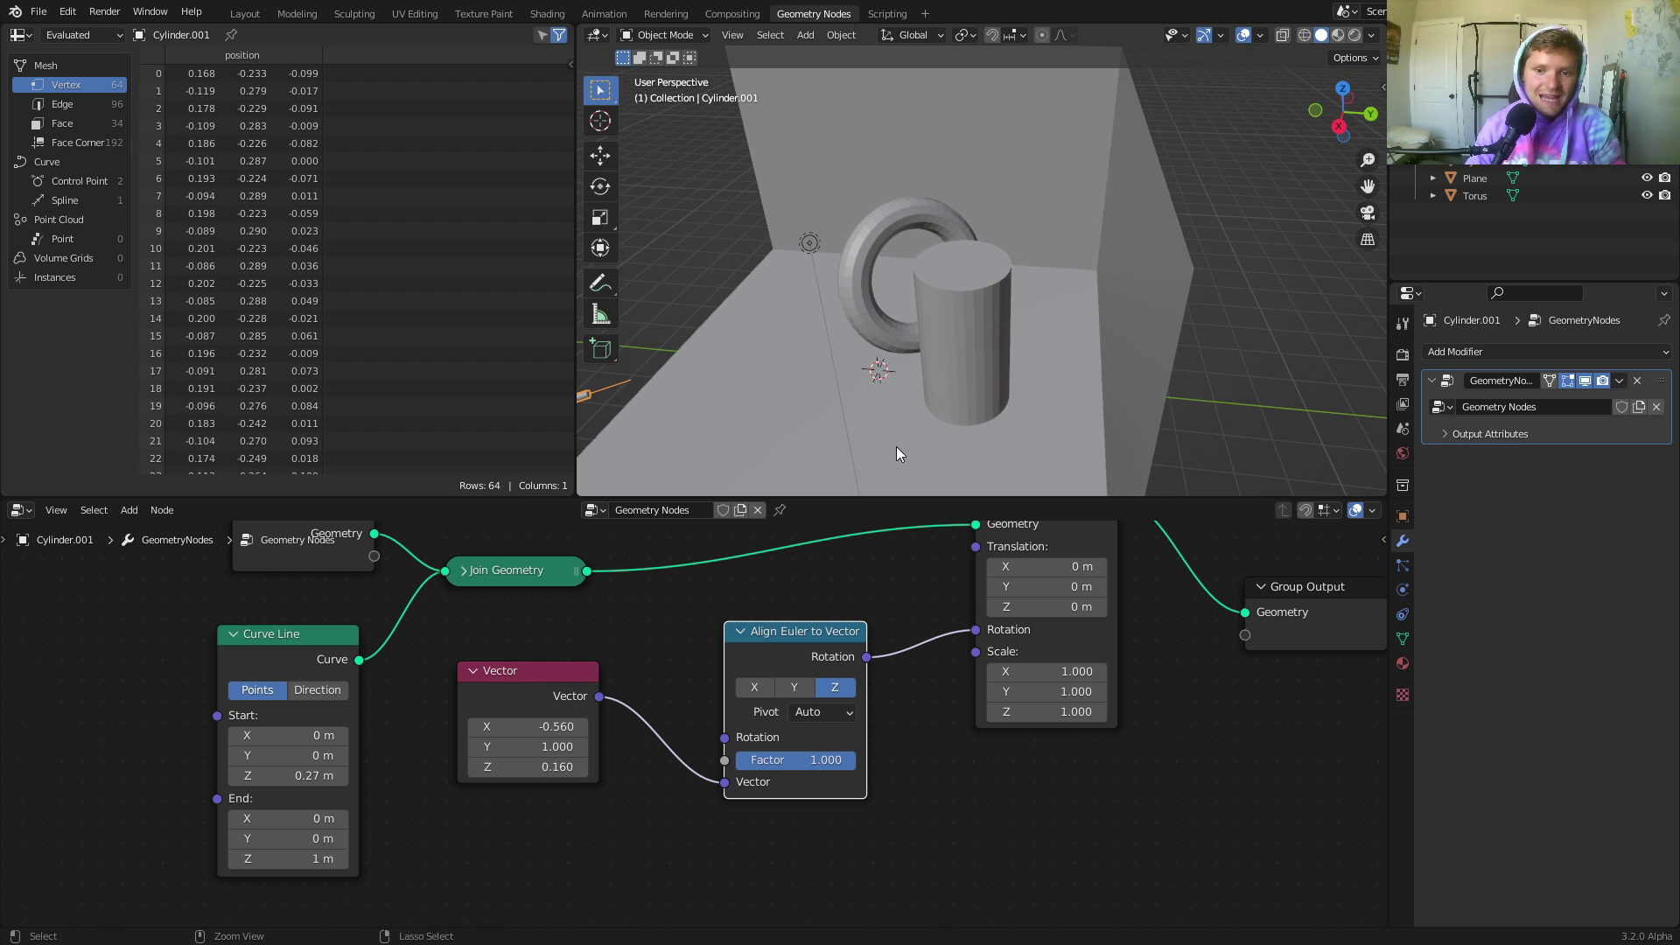
Add a Raycast node below the Group Output node.
scroll(1100, 743, down, 3)
key(shift+a)
text(rayca)
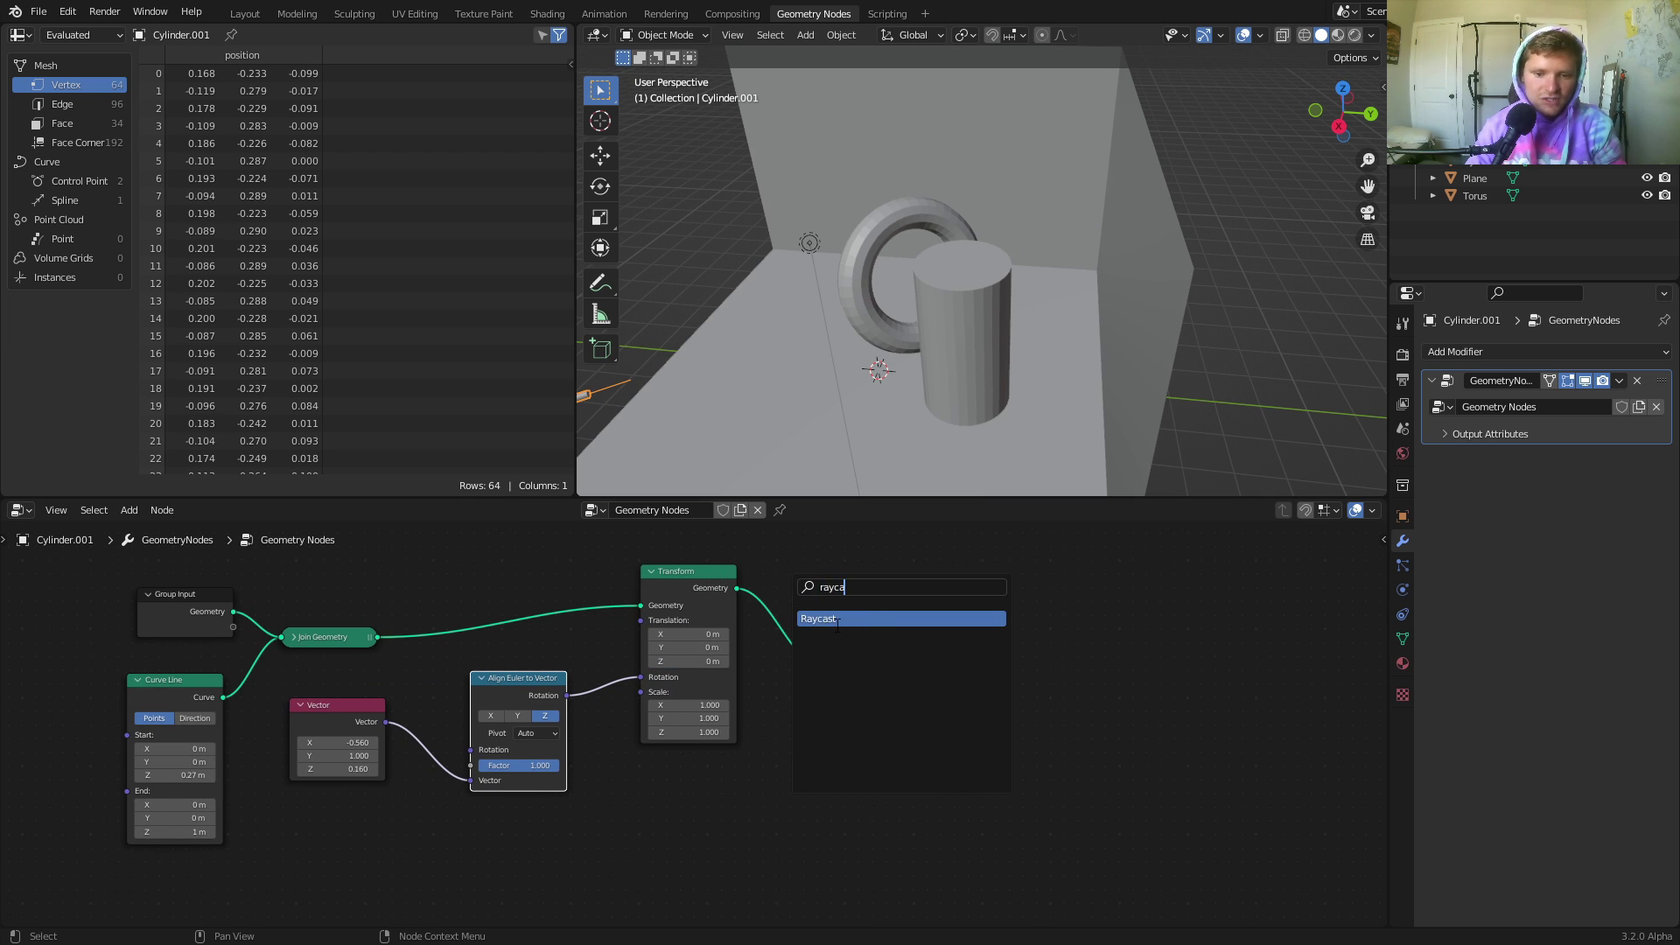
key(Return)
click(802, 846)
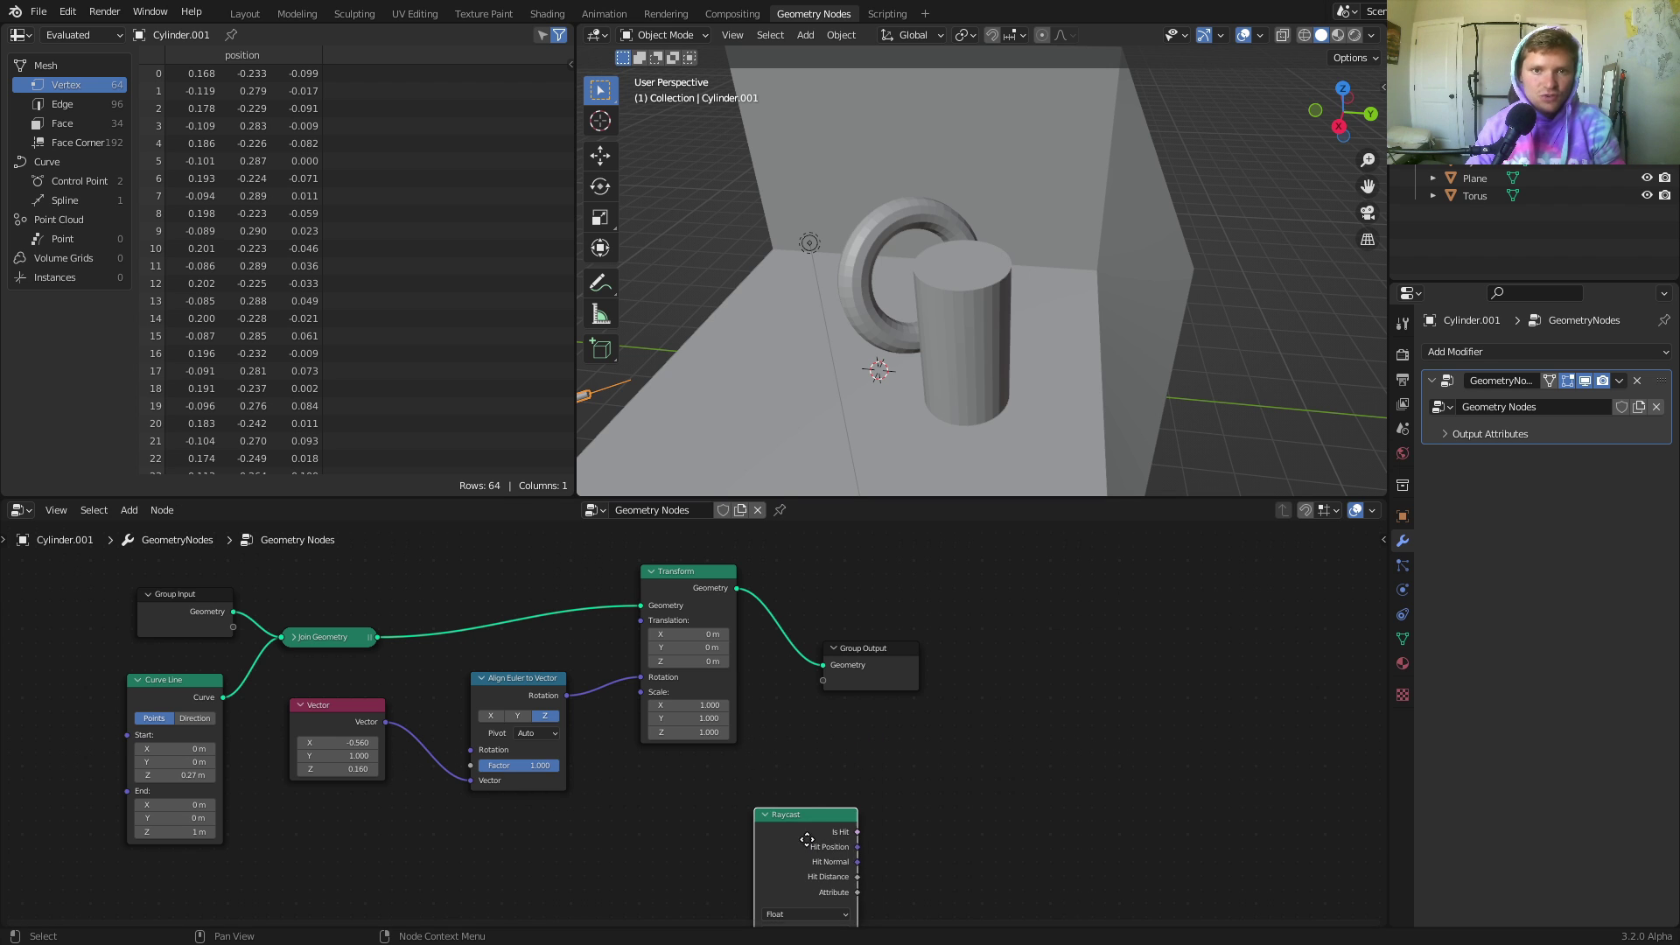
middle_drag(808, 841, 825, 651)
scroll(844, 712, up, 6)
drag(984, 620, 1095, 563)
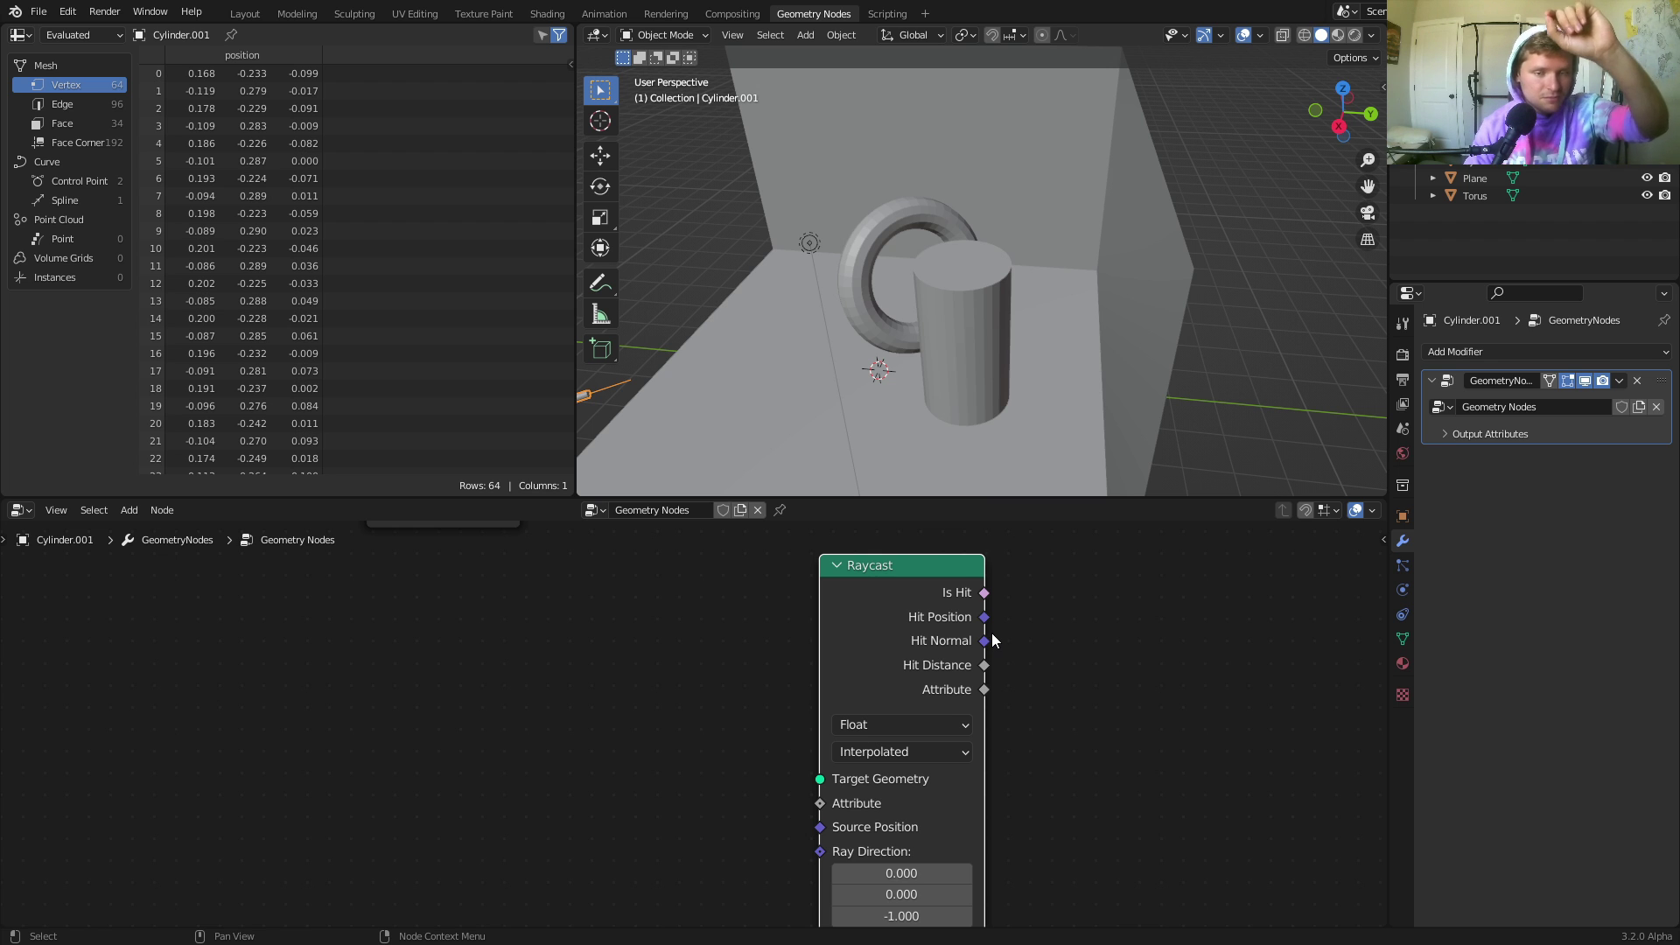
Add a Collection Info node before the Raycast node and choose the objects collection as its source.
scroll(822, 647, down, 2)
scroll(824, 648, down, 3)
scroll(824, 648, up, 4)
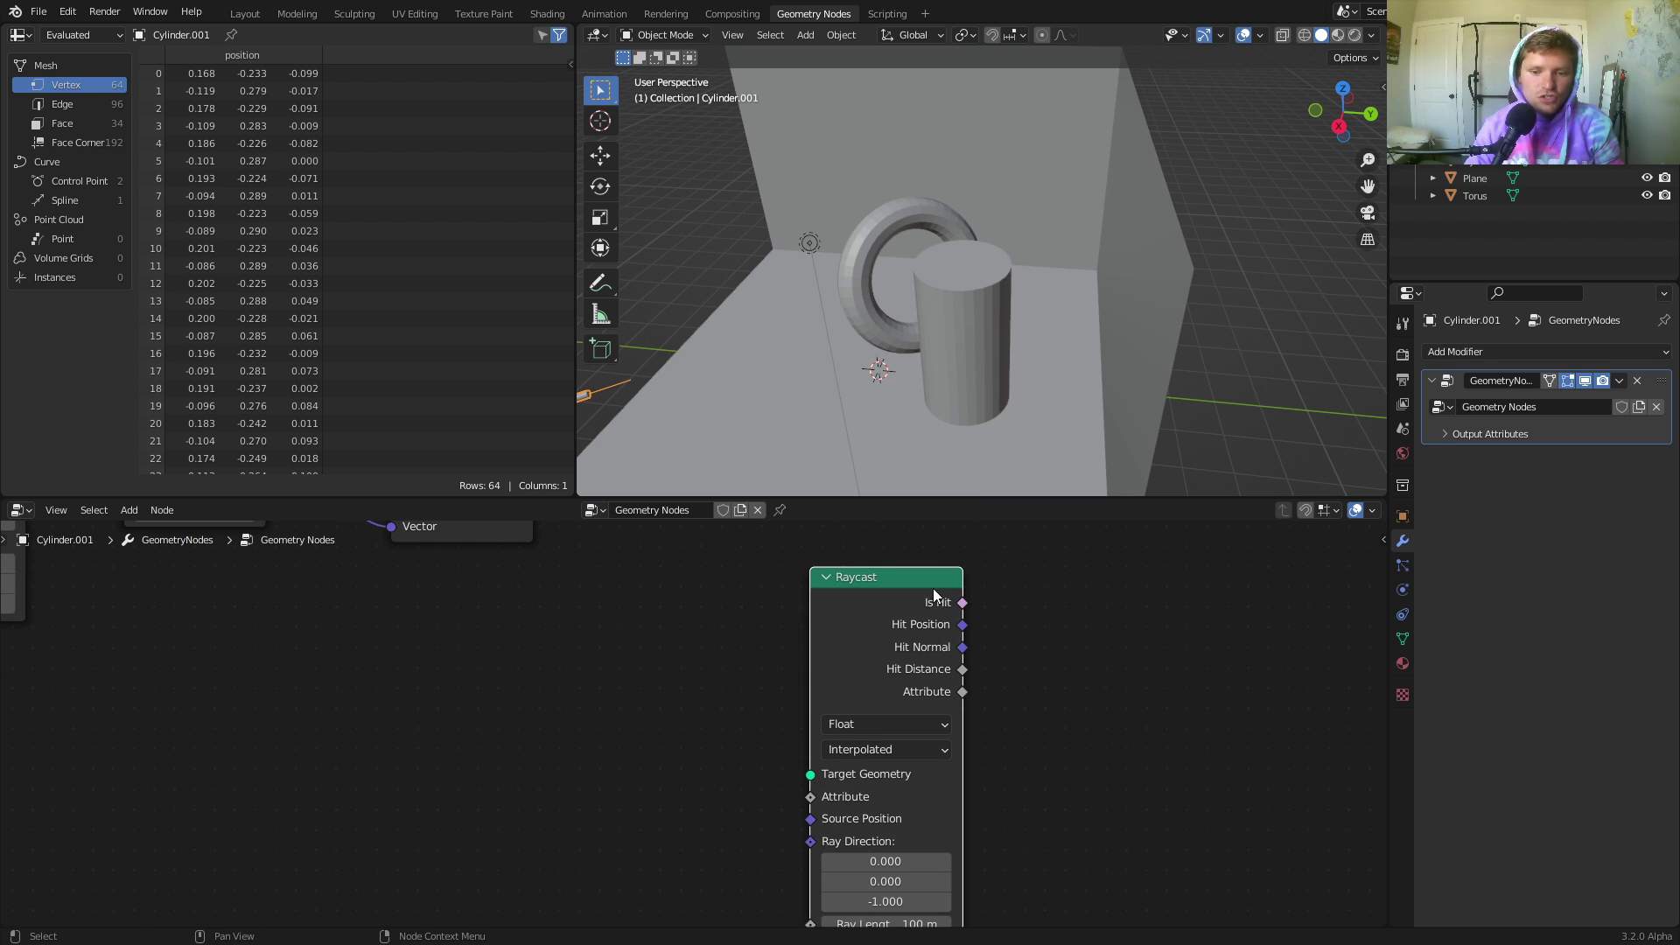
key(shift+a)
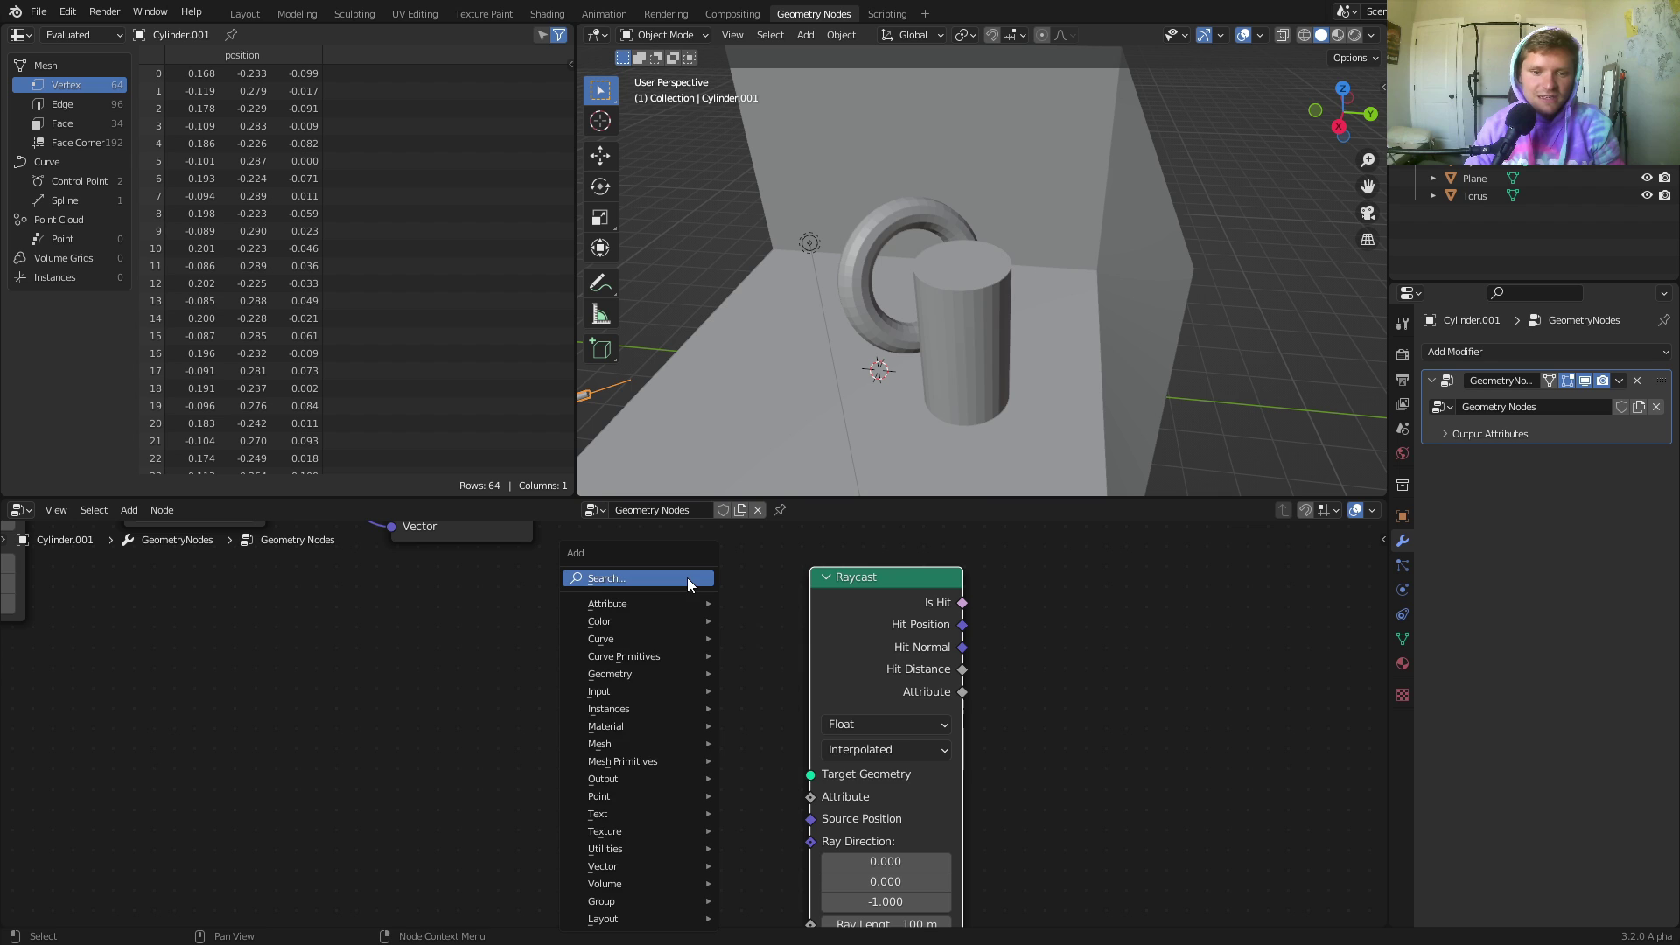
click(687, 578)
text(collection)
key(Return)
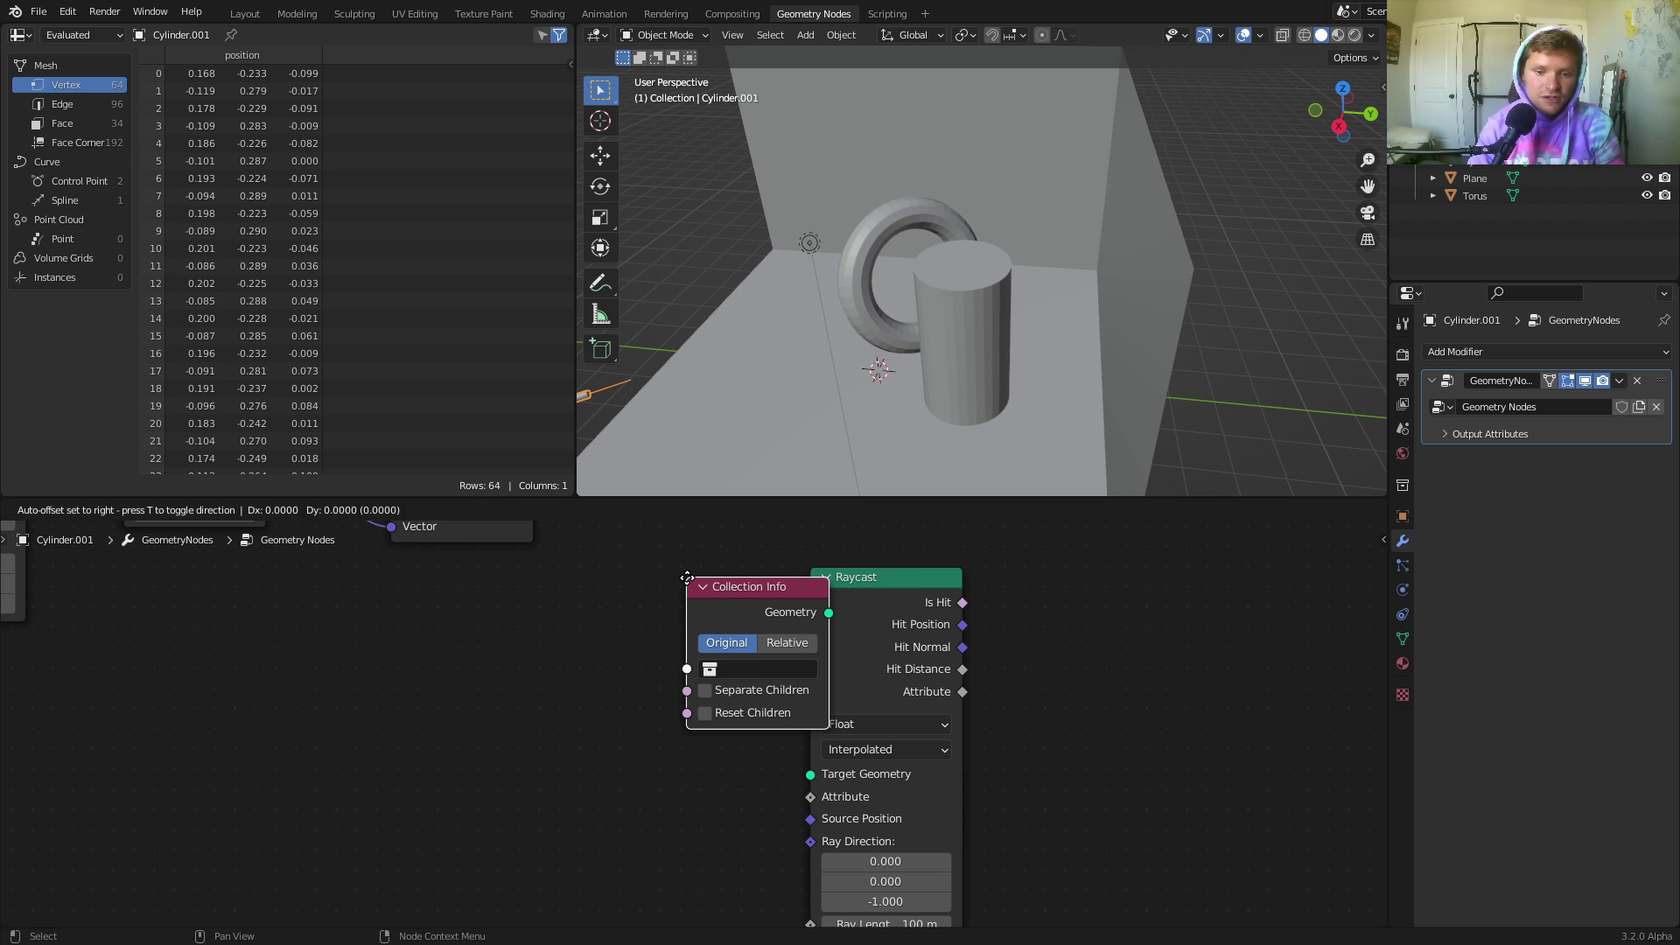
click(445, 599)
click(523, 692)
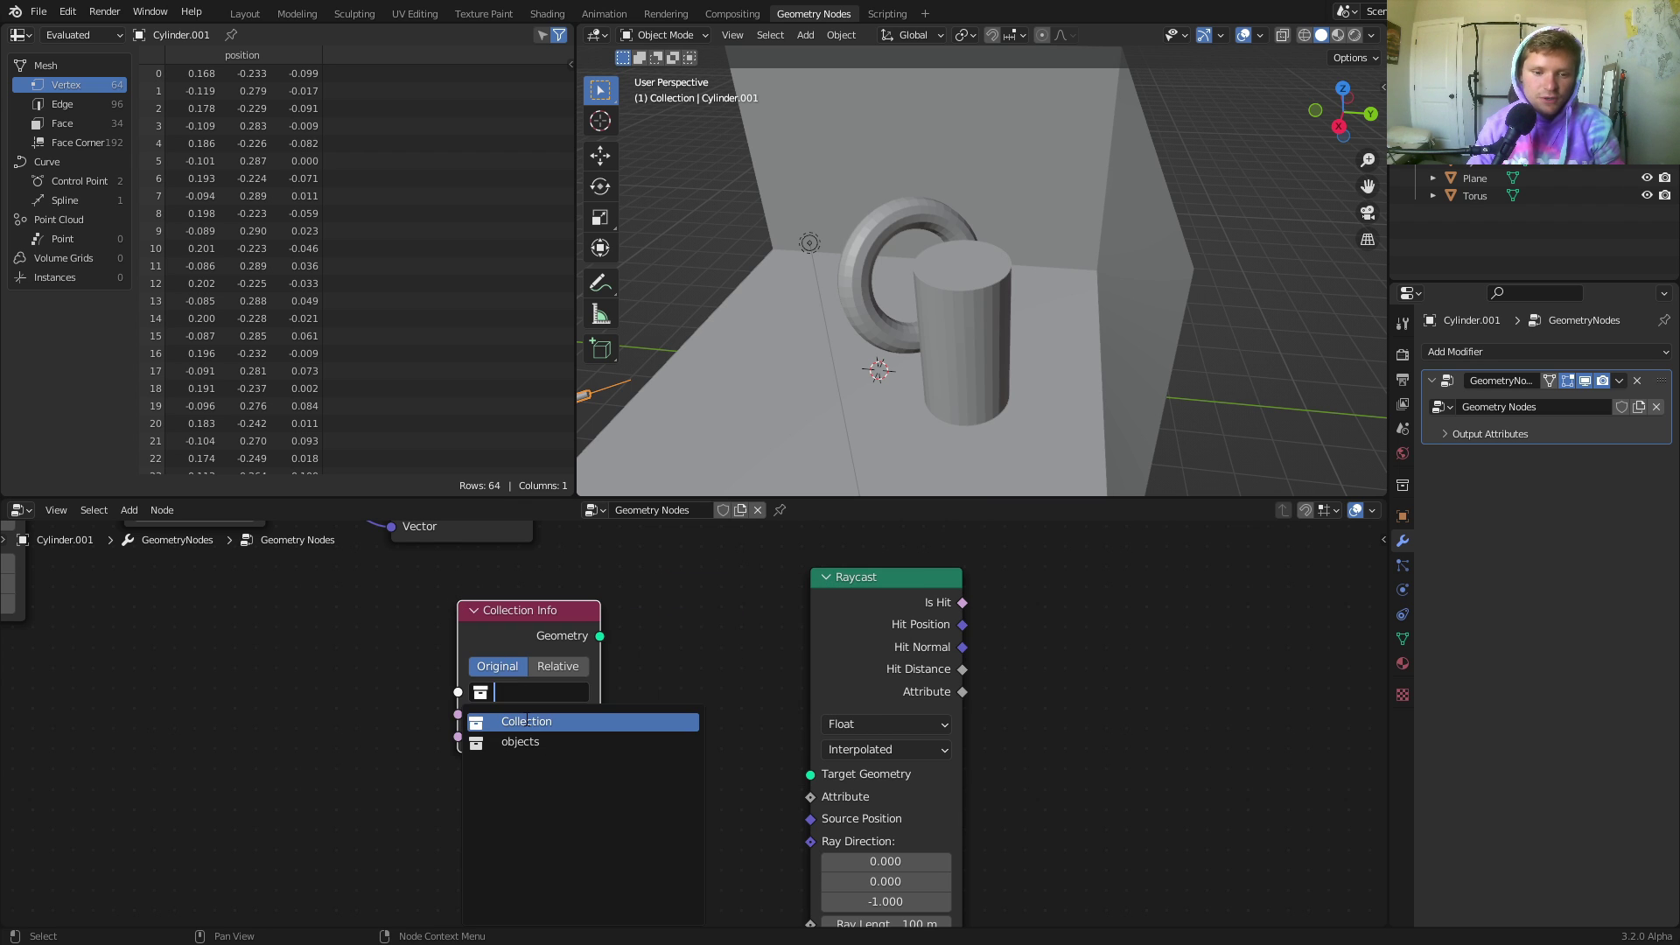
click(534, 741)
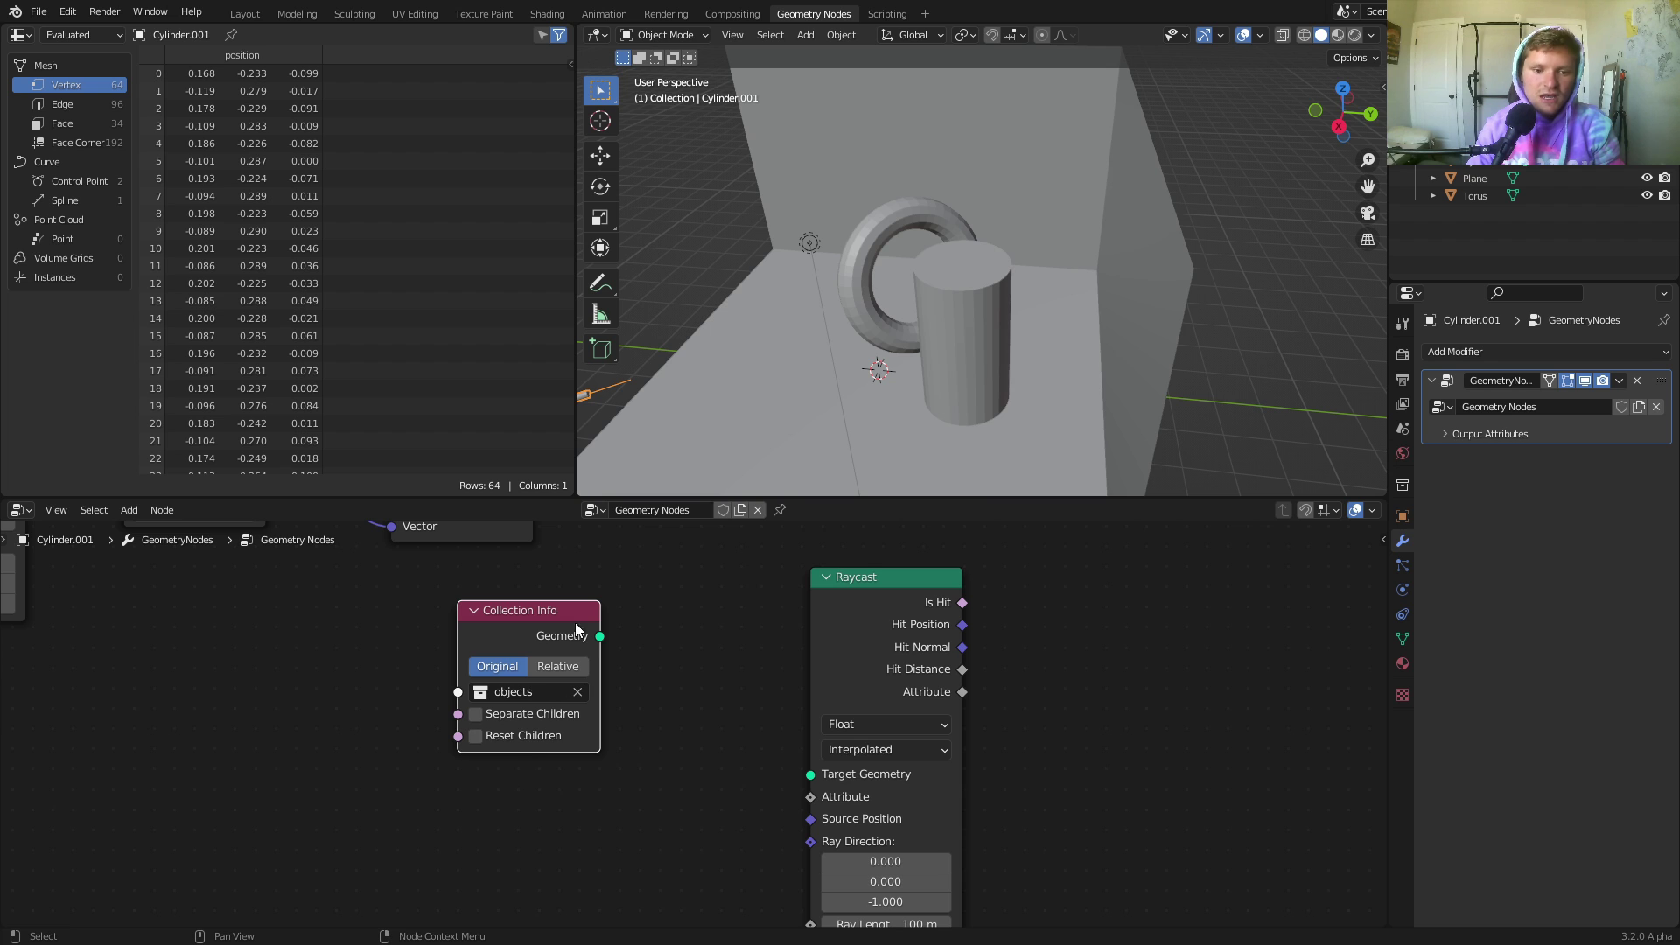
Set the Collection Info node to Relative and move it farther away from the Raycast node.
click(553, 665)
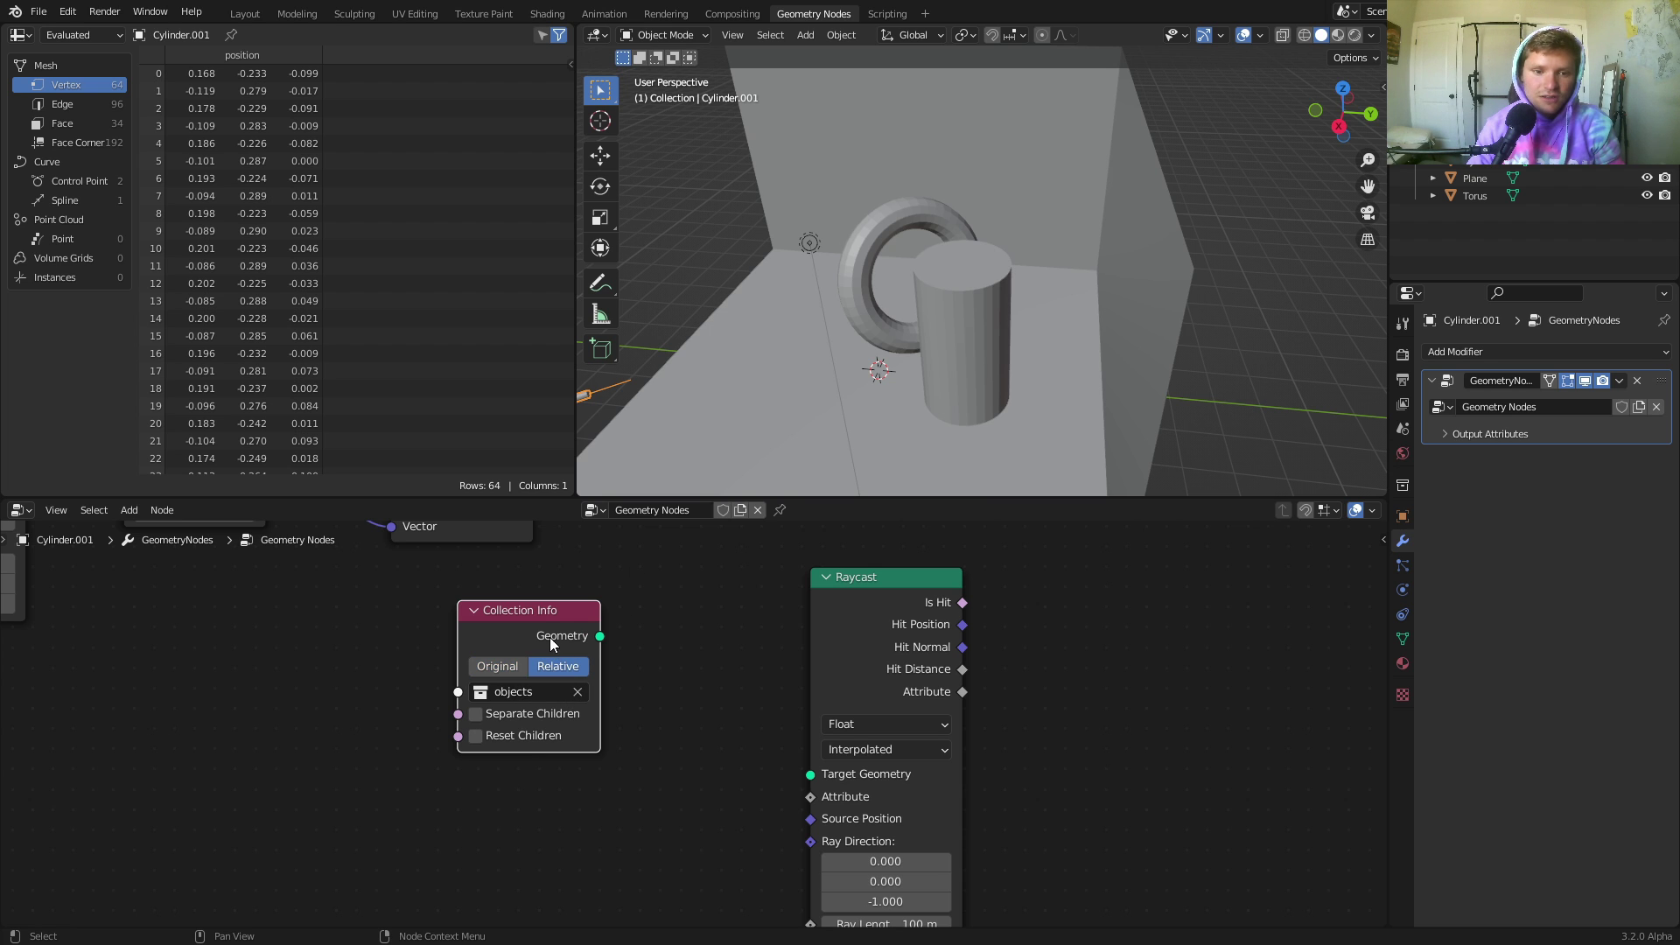
drag(544, 623, 509, 647)
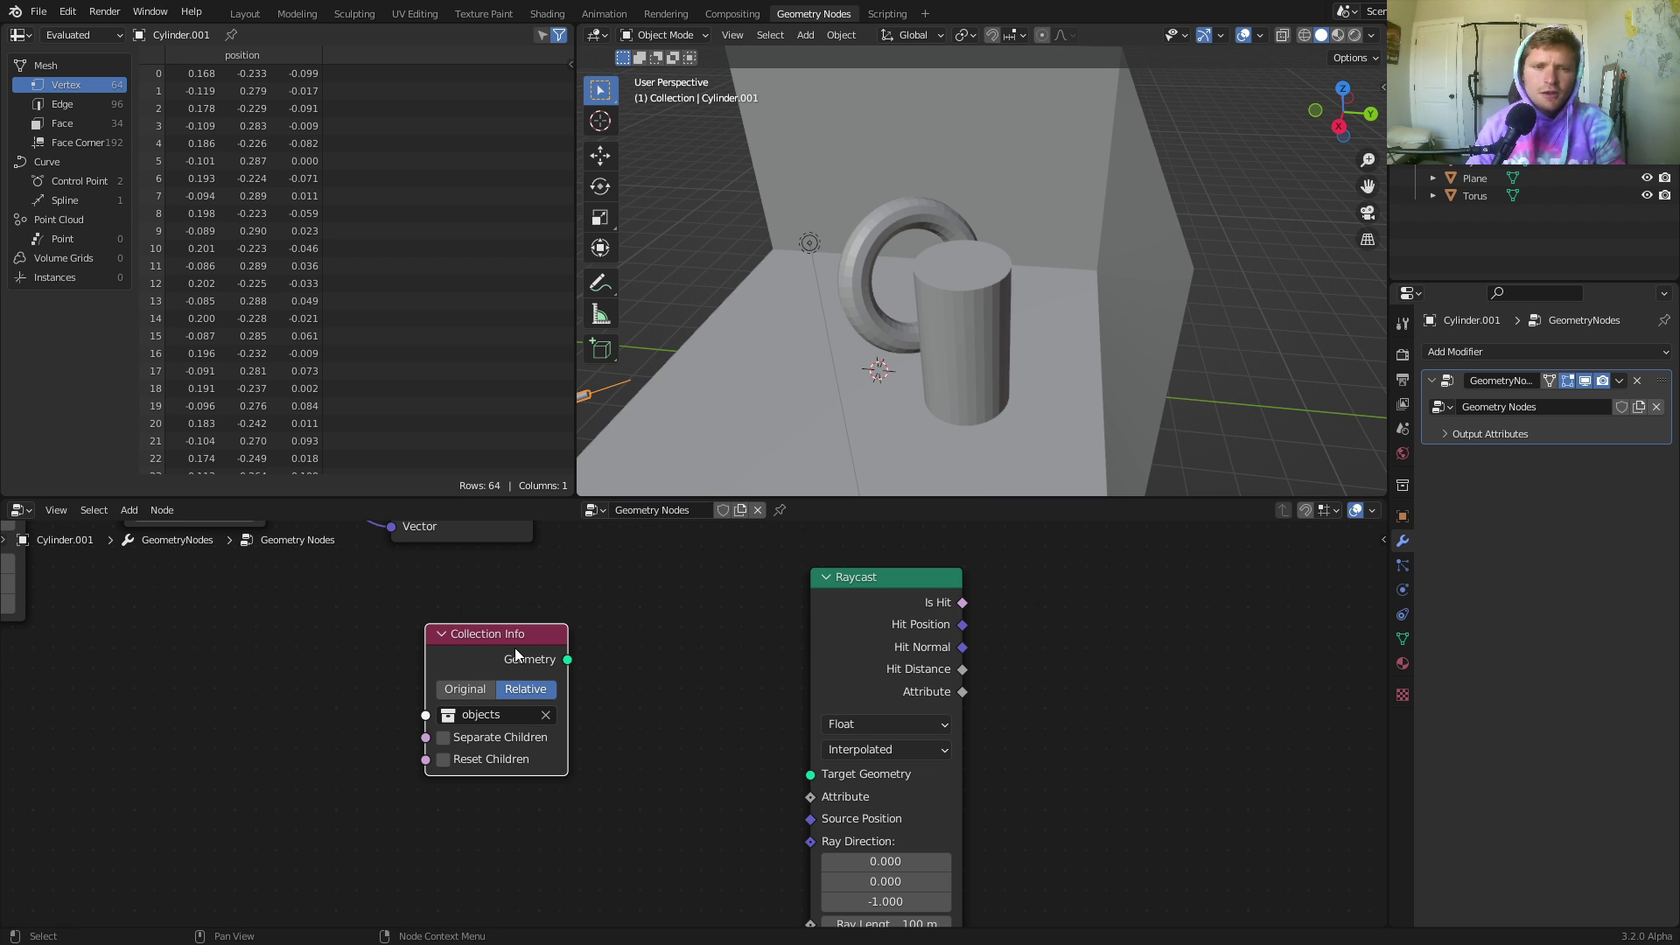
drag(523, 645, 391, 650)
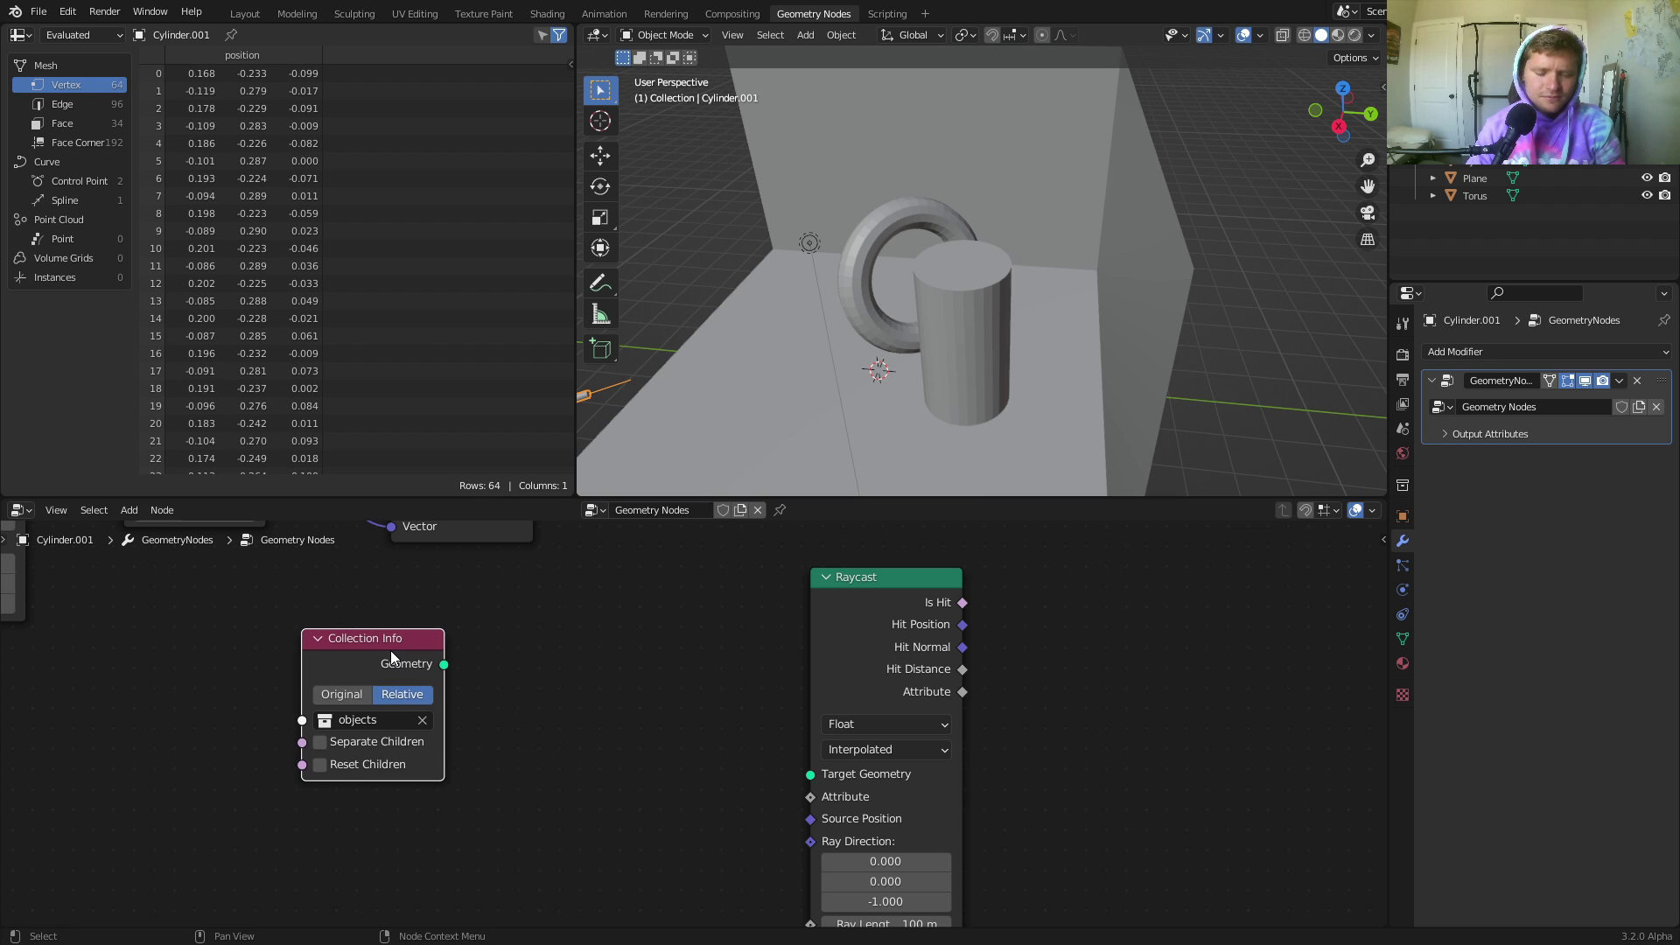
Inspect the Collection Info output's instances in the spreadsheet through a temporary Viewer node, and delete the viewer.
ctrl+shift+click(408, 654)
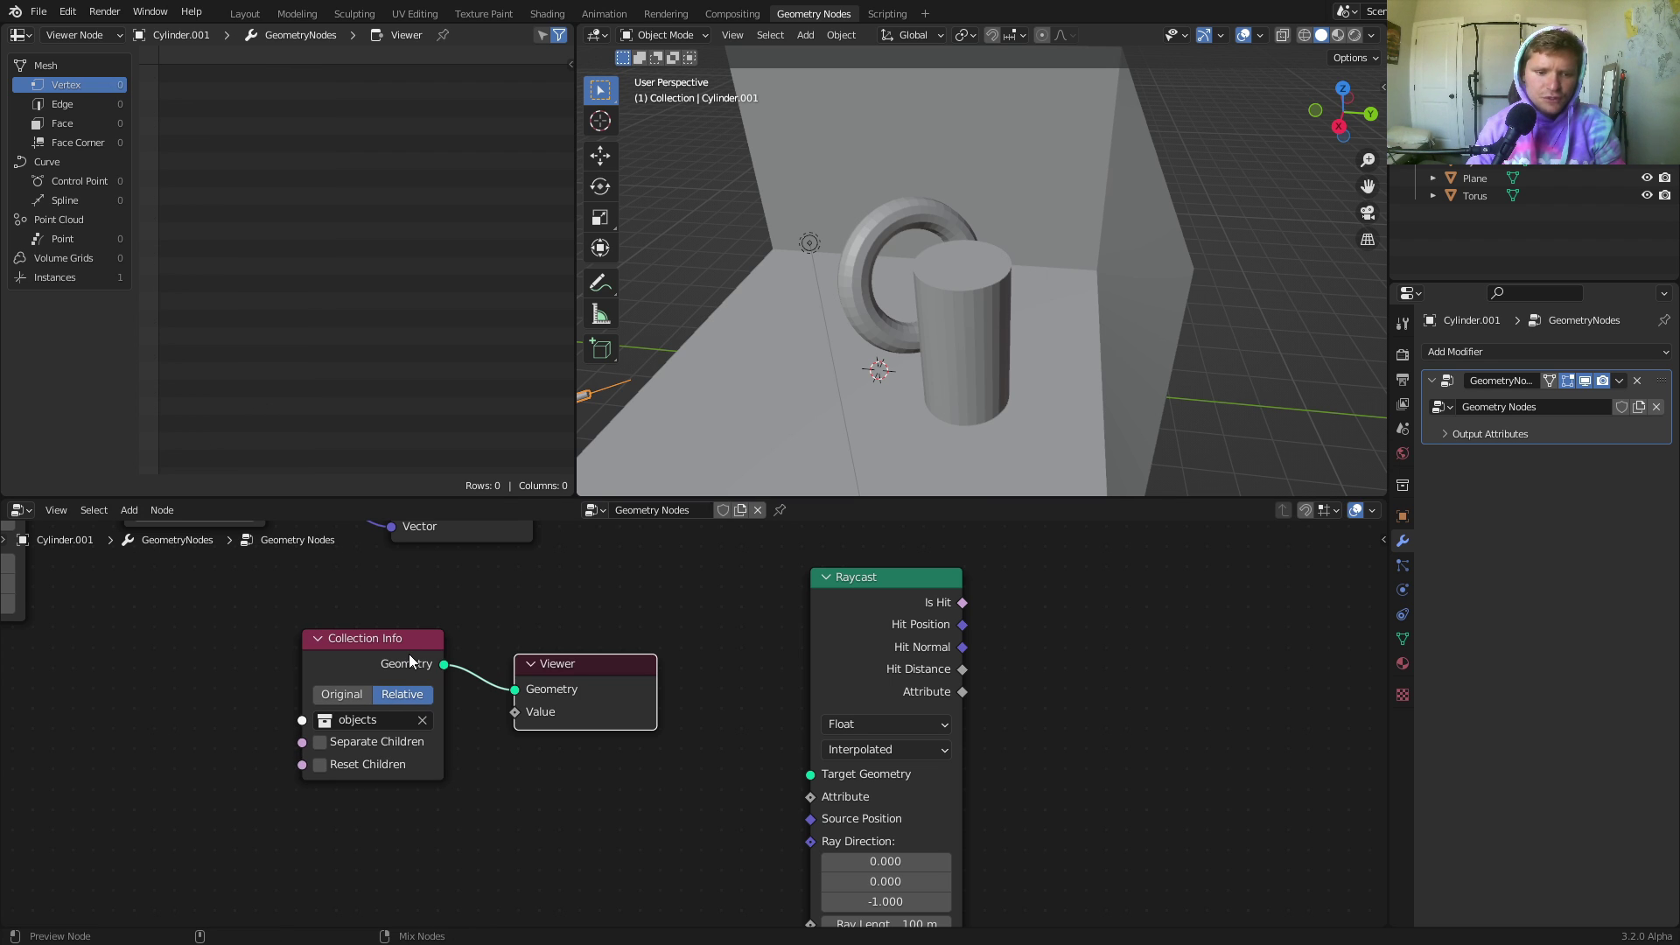
click(57, 277)
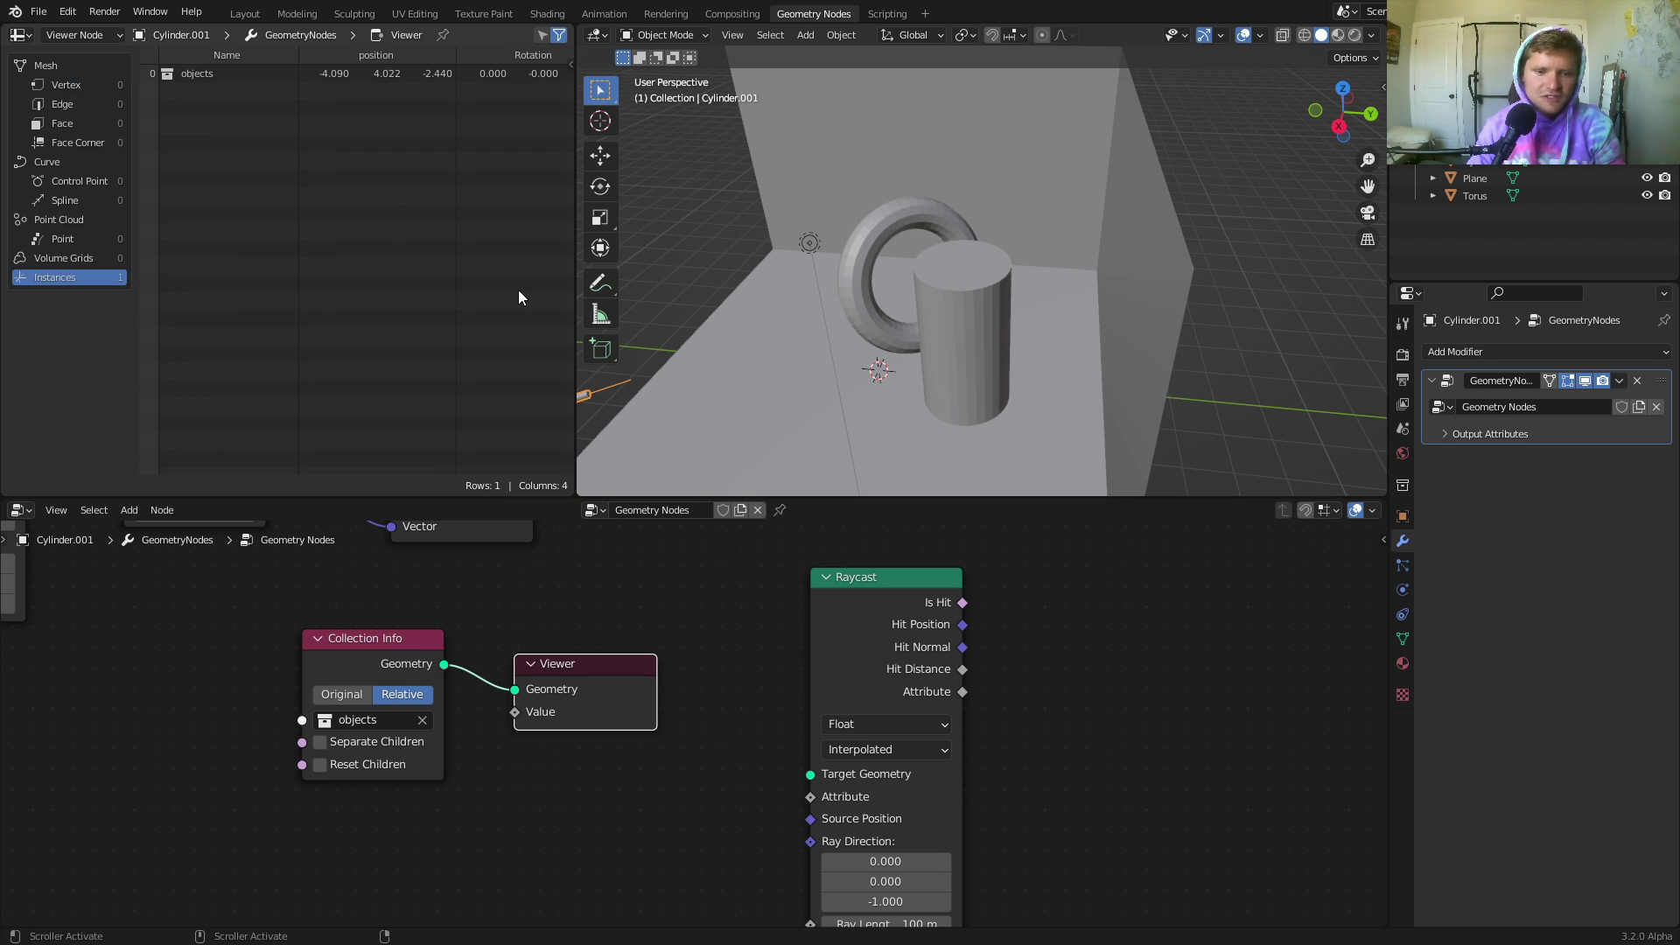
click(578, 665)
key(x)
Add a Realize Instances node fed by the Collection Info geometry.
key(shift+a)
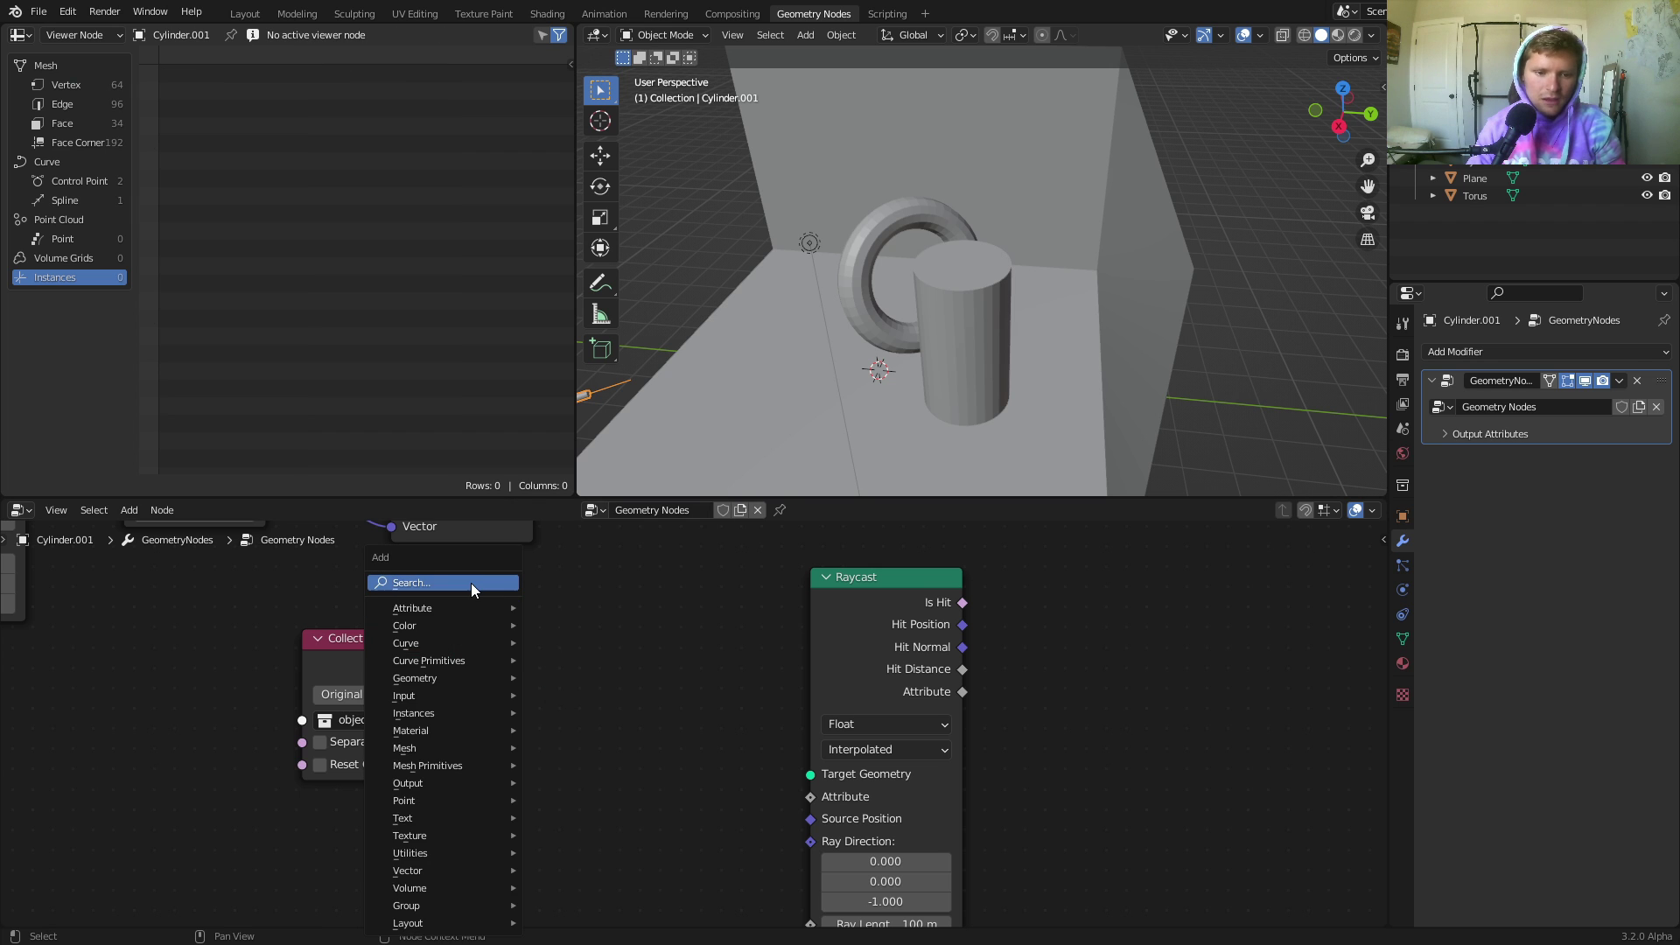
text(realize)
key(Return)
click(530, 614)
drag(531, 614, 539, 682)
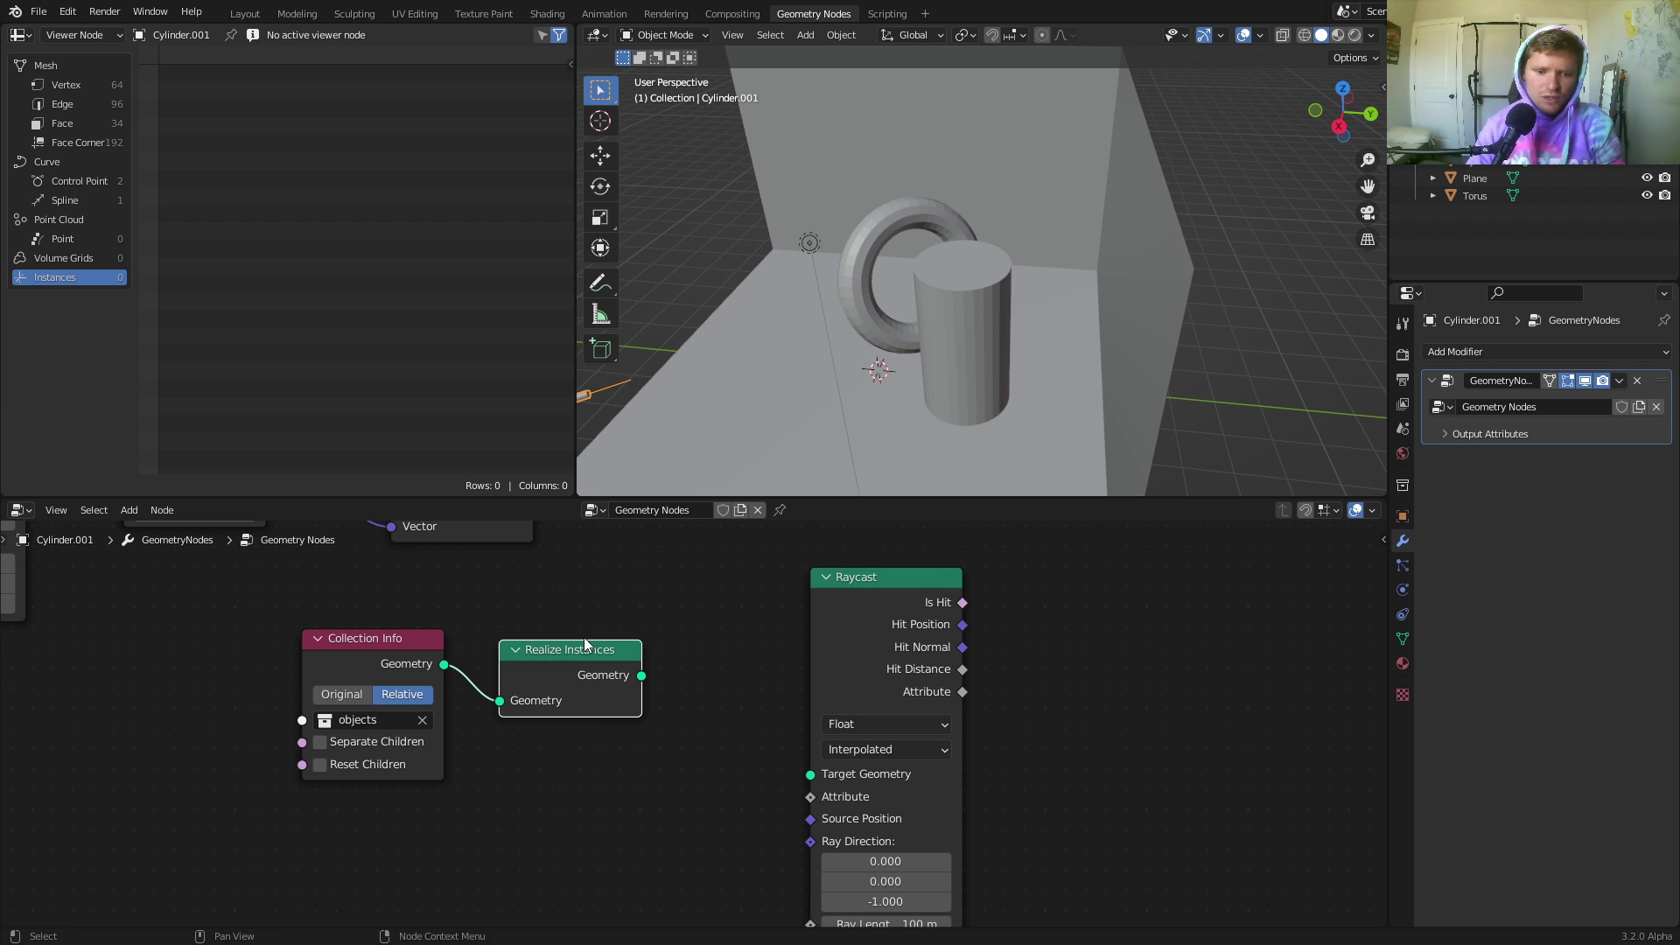
Inspect the realized geometry's vertices in the spreadsheet through a temporary Viewer node, and remove the viewer.
ctrl+shift+click(592, 662)
click(88, 86)
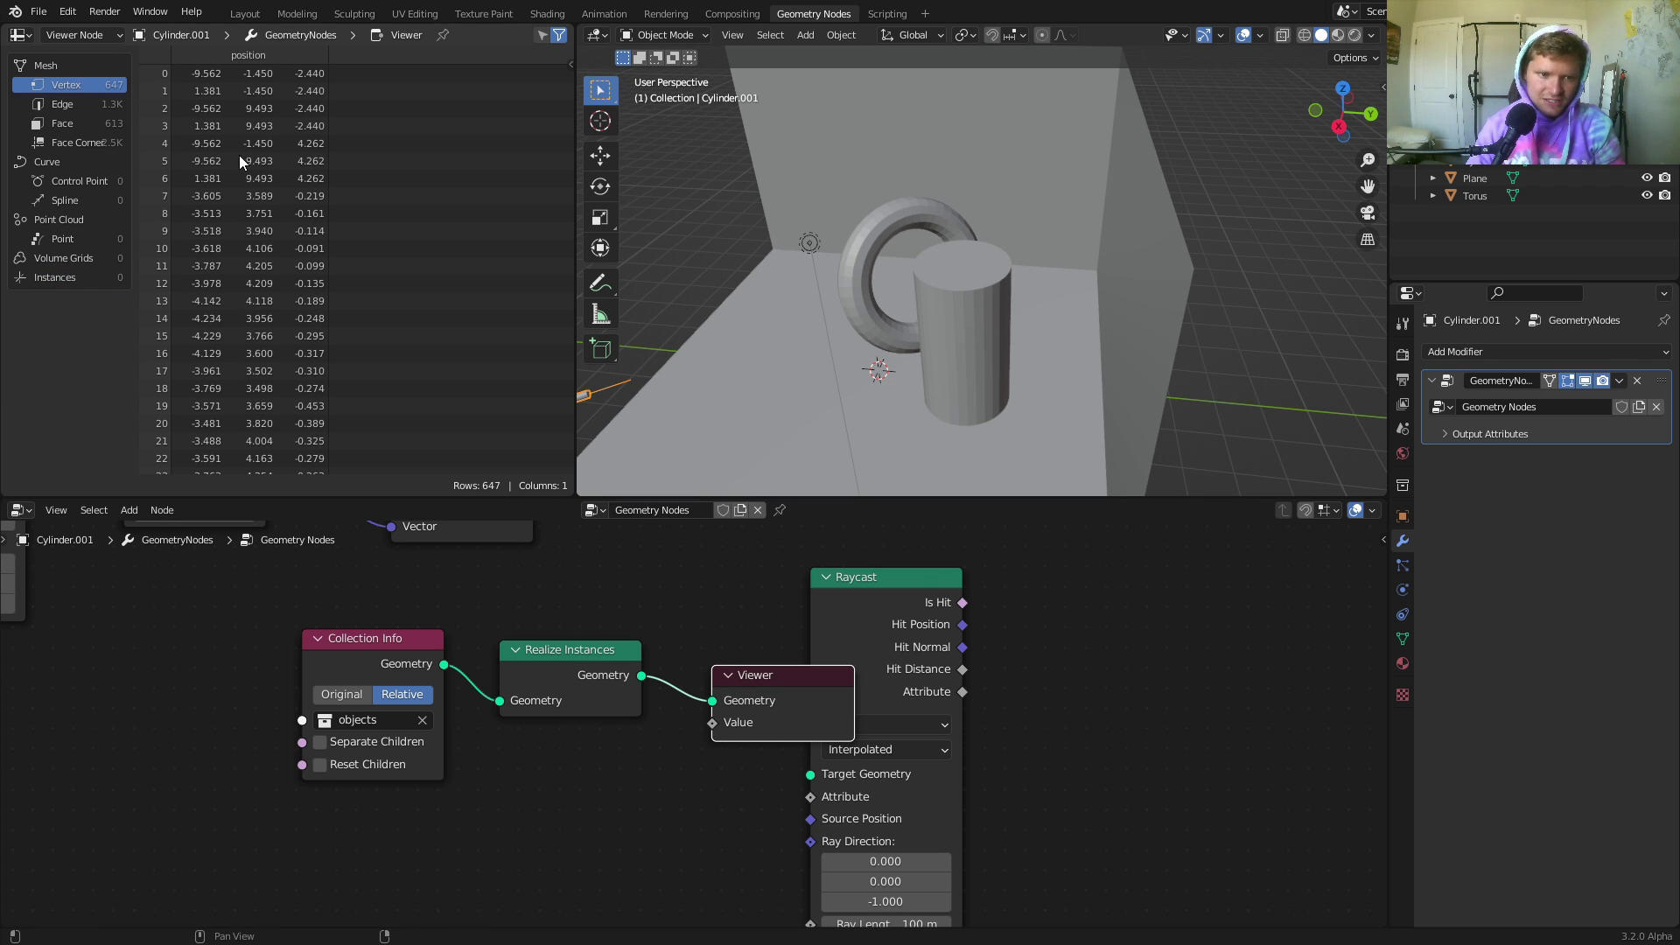
key(x)
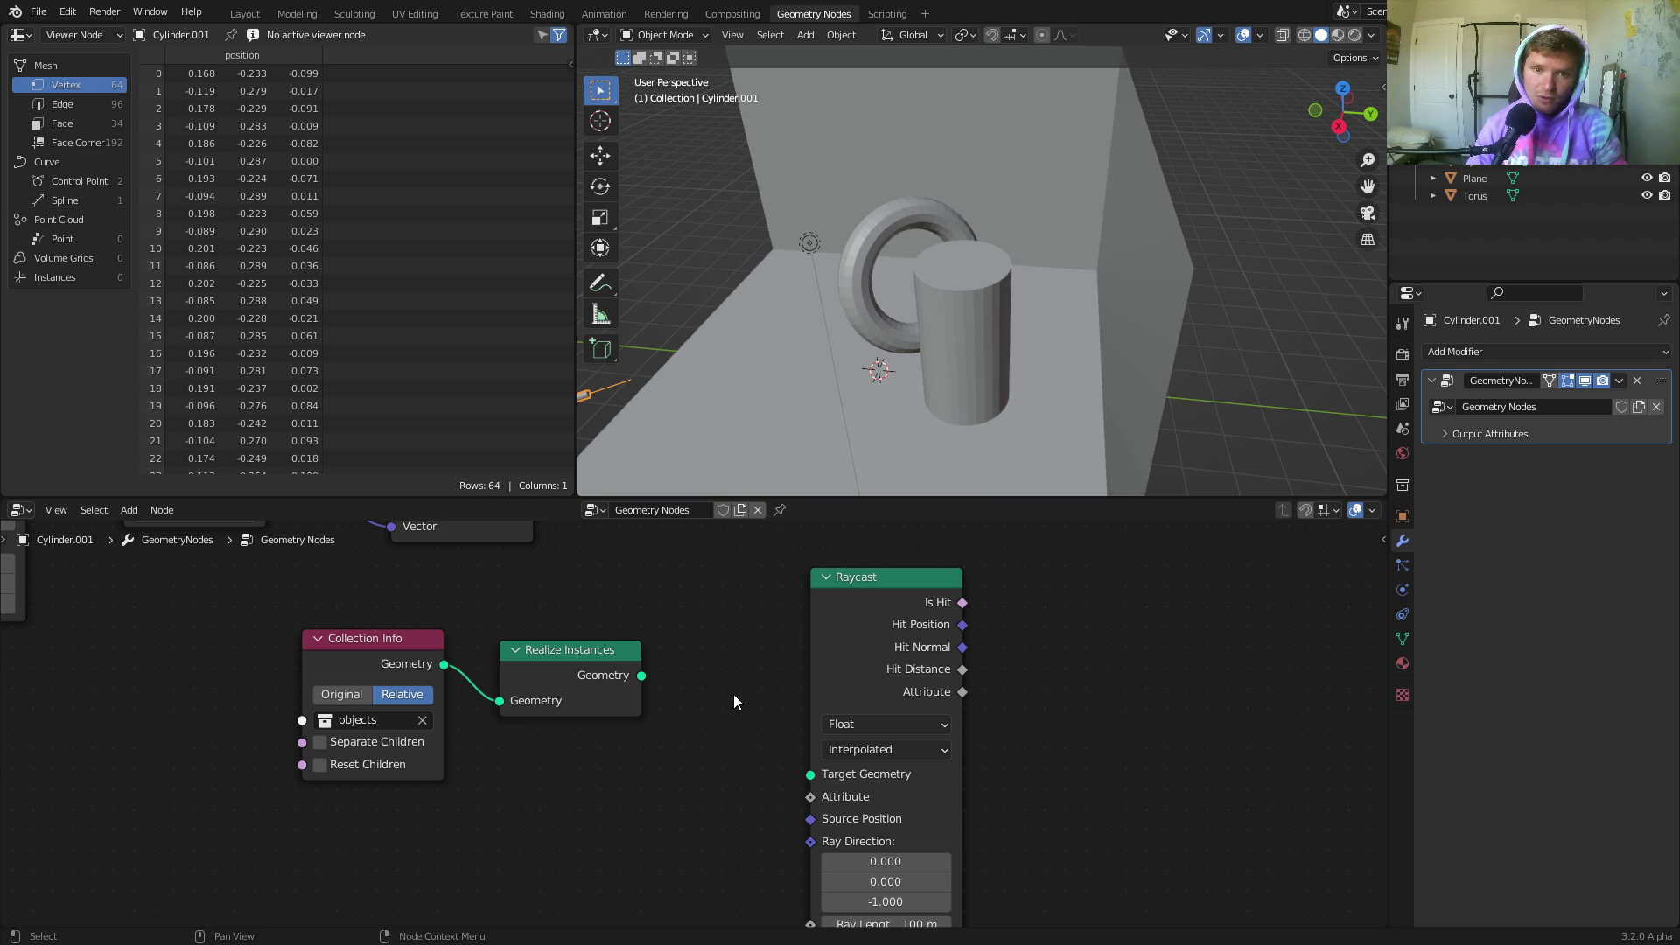
Connect Realize Instances to the Raycast's Target Geometry, and move the Vector node down to link it to Ray Direction.
drag(641, 675, 810, 773)
drag(884, 593, 883, 581)
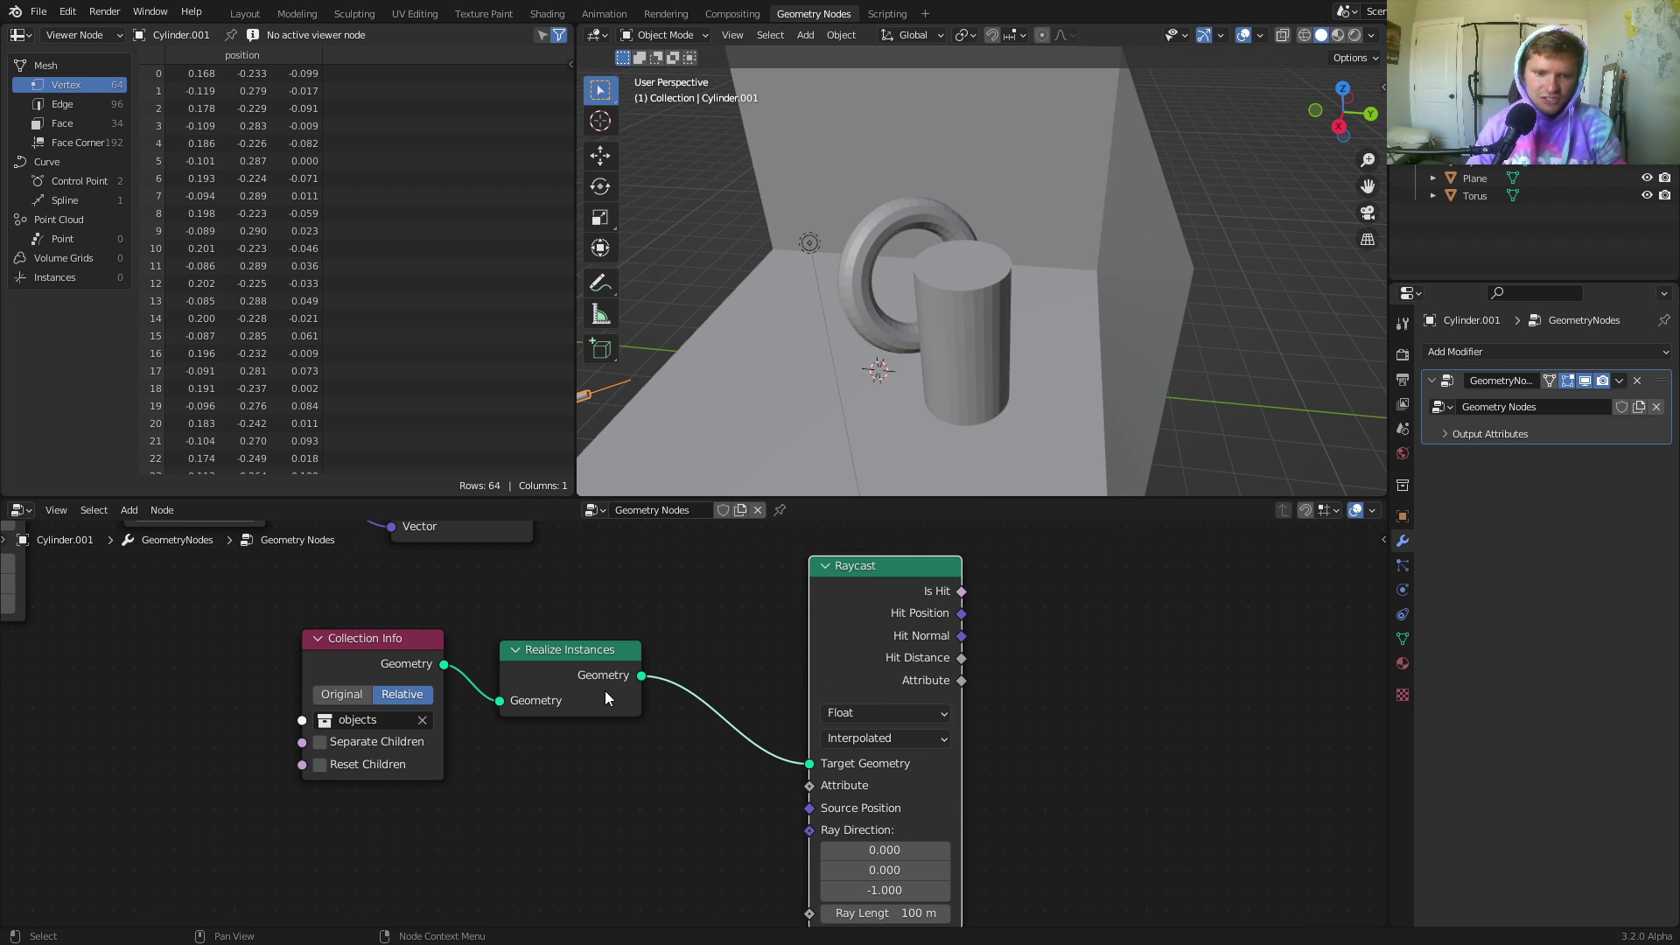
scroll(842, 716, down, 4)
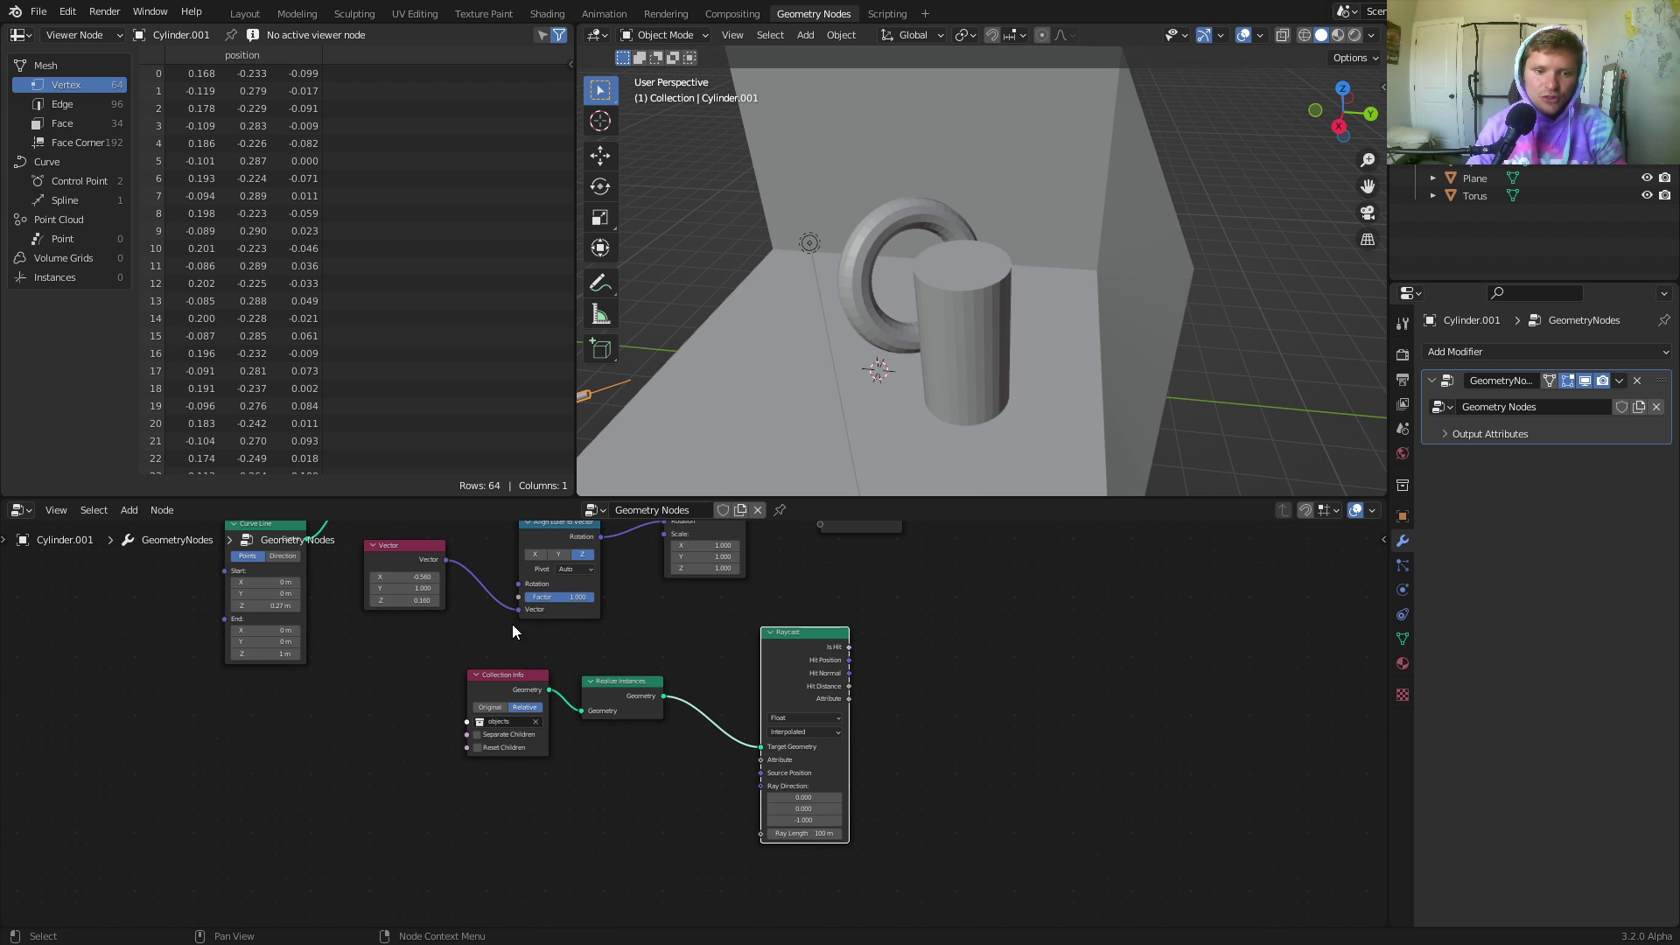
drag(424, 550, 417, 756)
scroll(480, 772, up, 2)
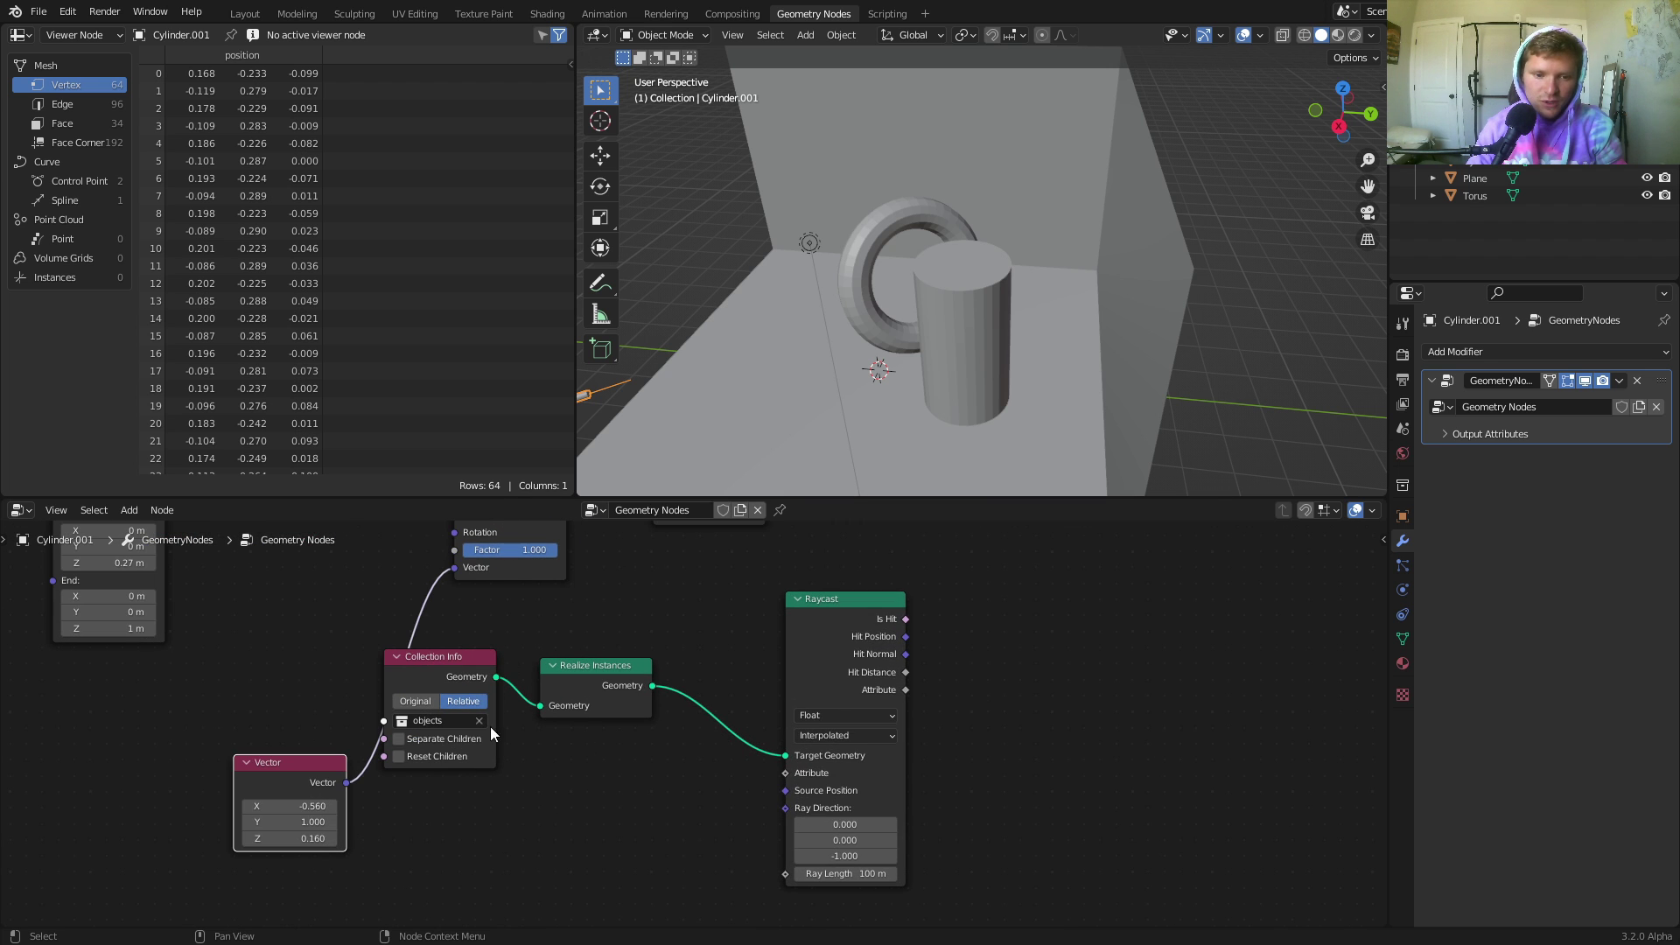
drag(348, 783, 786, 808)
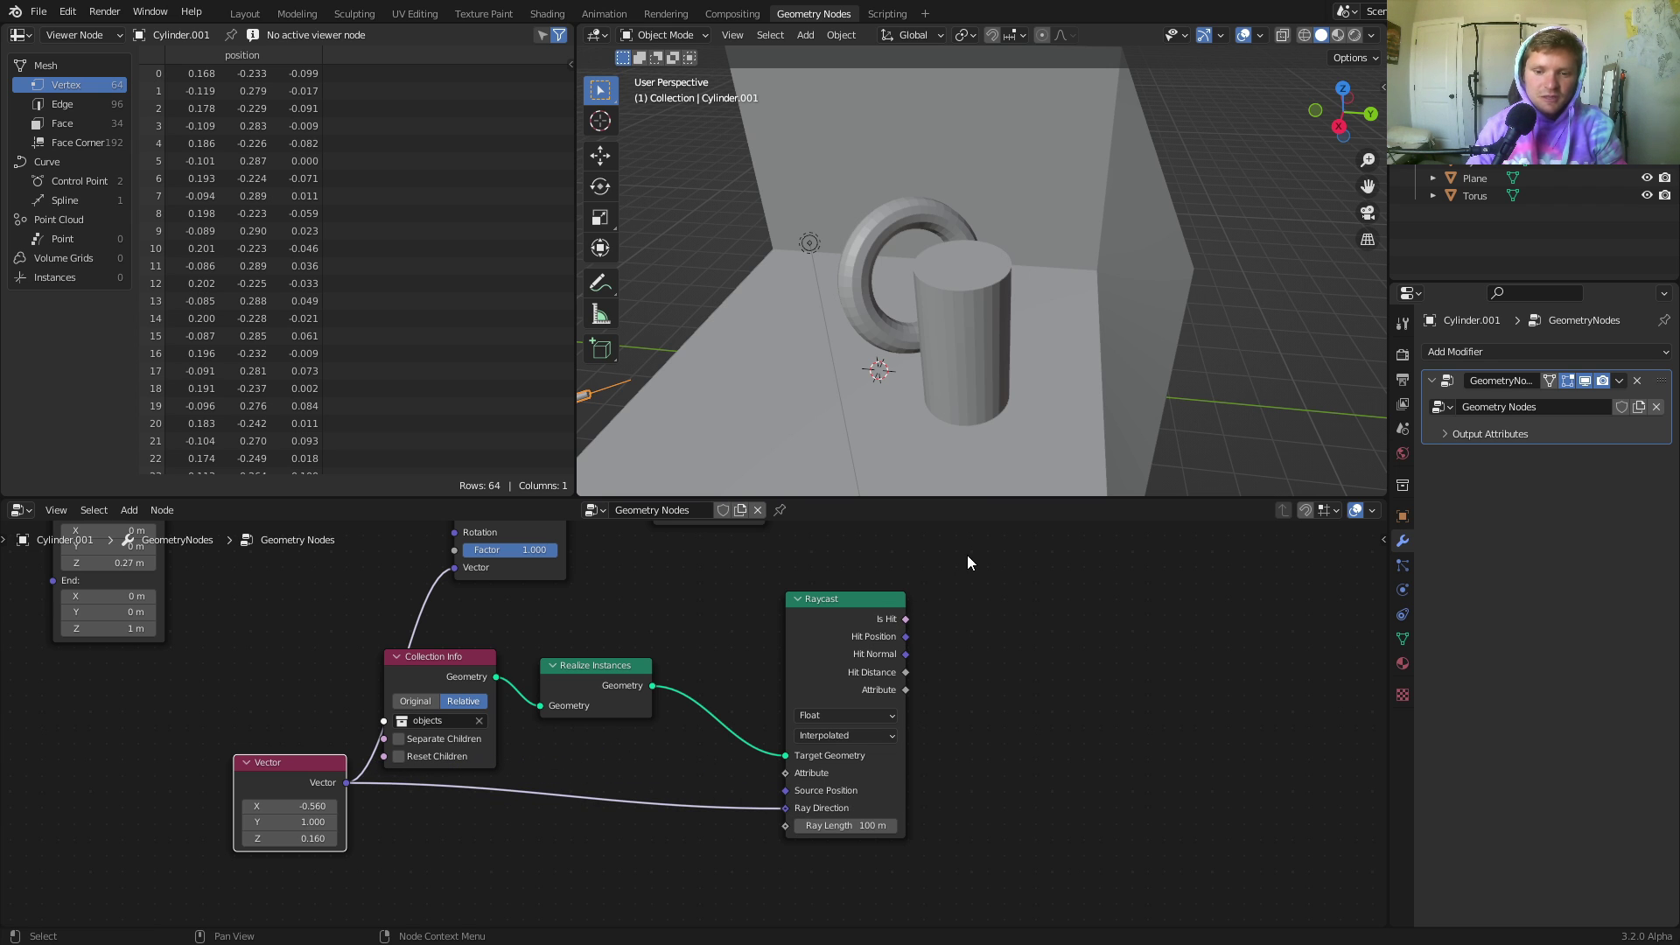
Move the Group Output node farther from the Transform node to make room for another node.
middle_drag(683, 462, 663, 359)
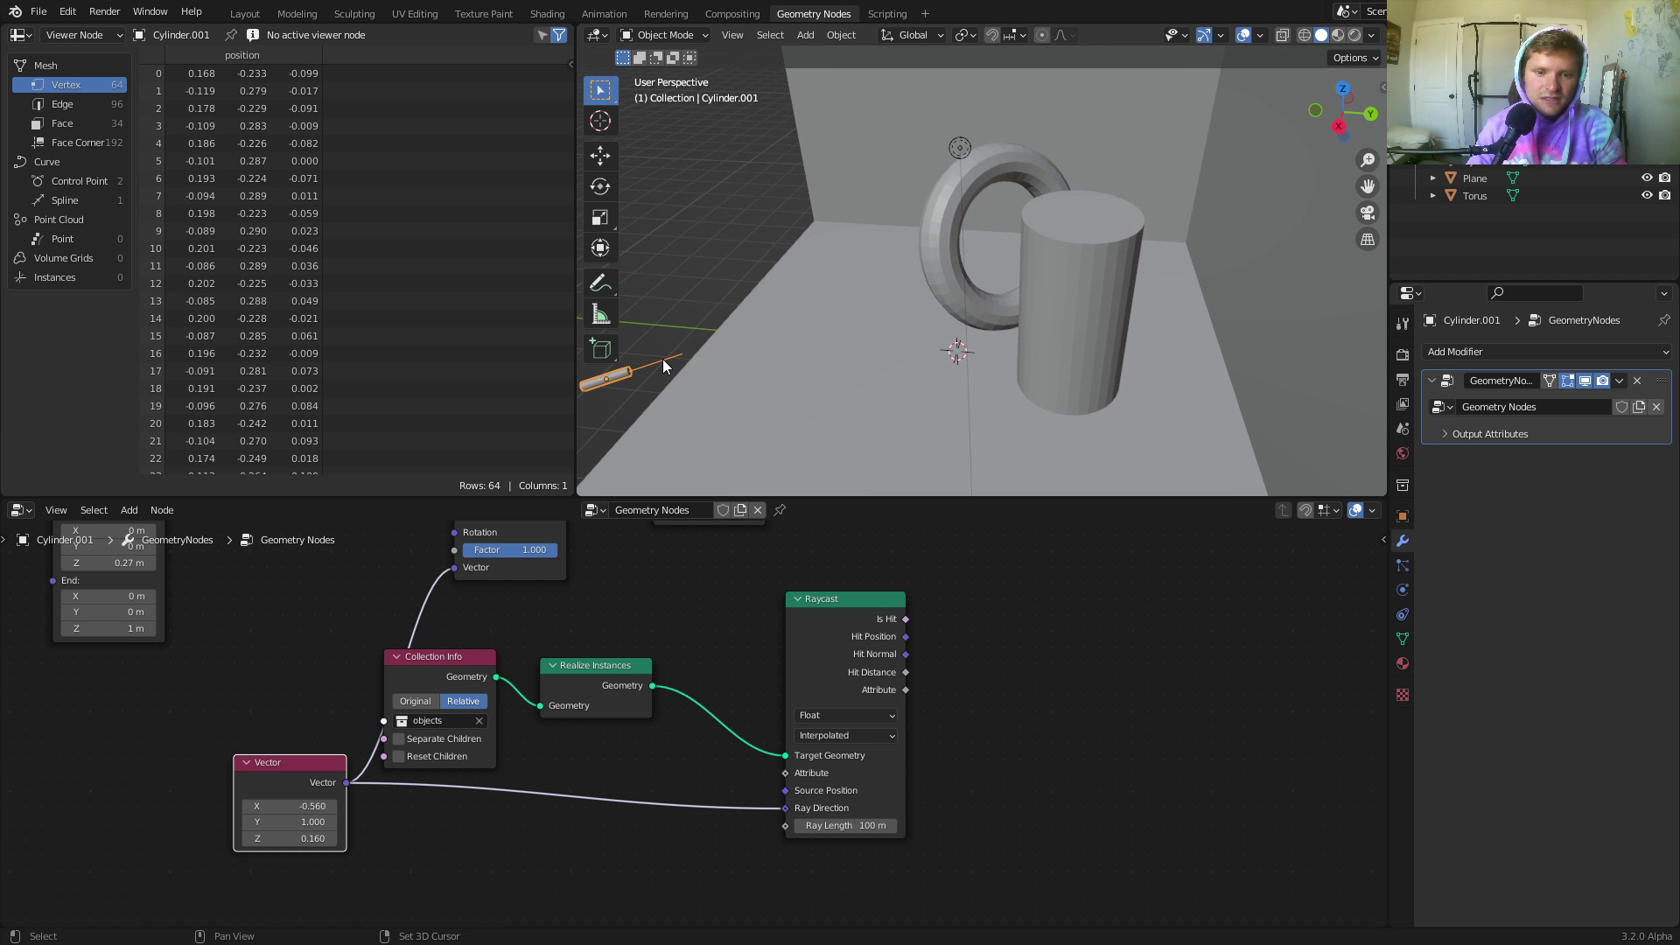
drag(663, 357, 685, 350)
right_drag(669, 359, 694, 344)
middle_drag(767, 611, 727, 768)
scroll(723, 728, down, 1)
drag(926, 666, 869, 570)
key(g)
click(1056, 591)
Insert a Set Position node between the Transform and Group Output nodes.
middle_drag(972, 605, 909, 686)
key(shift+a)
click(780, 581)
text(set)
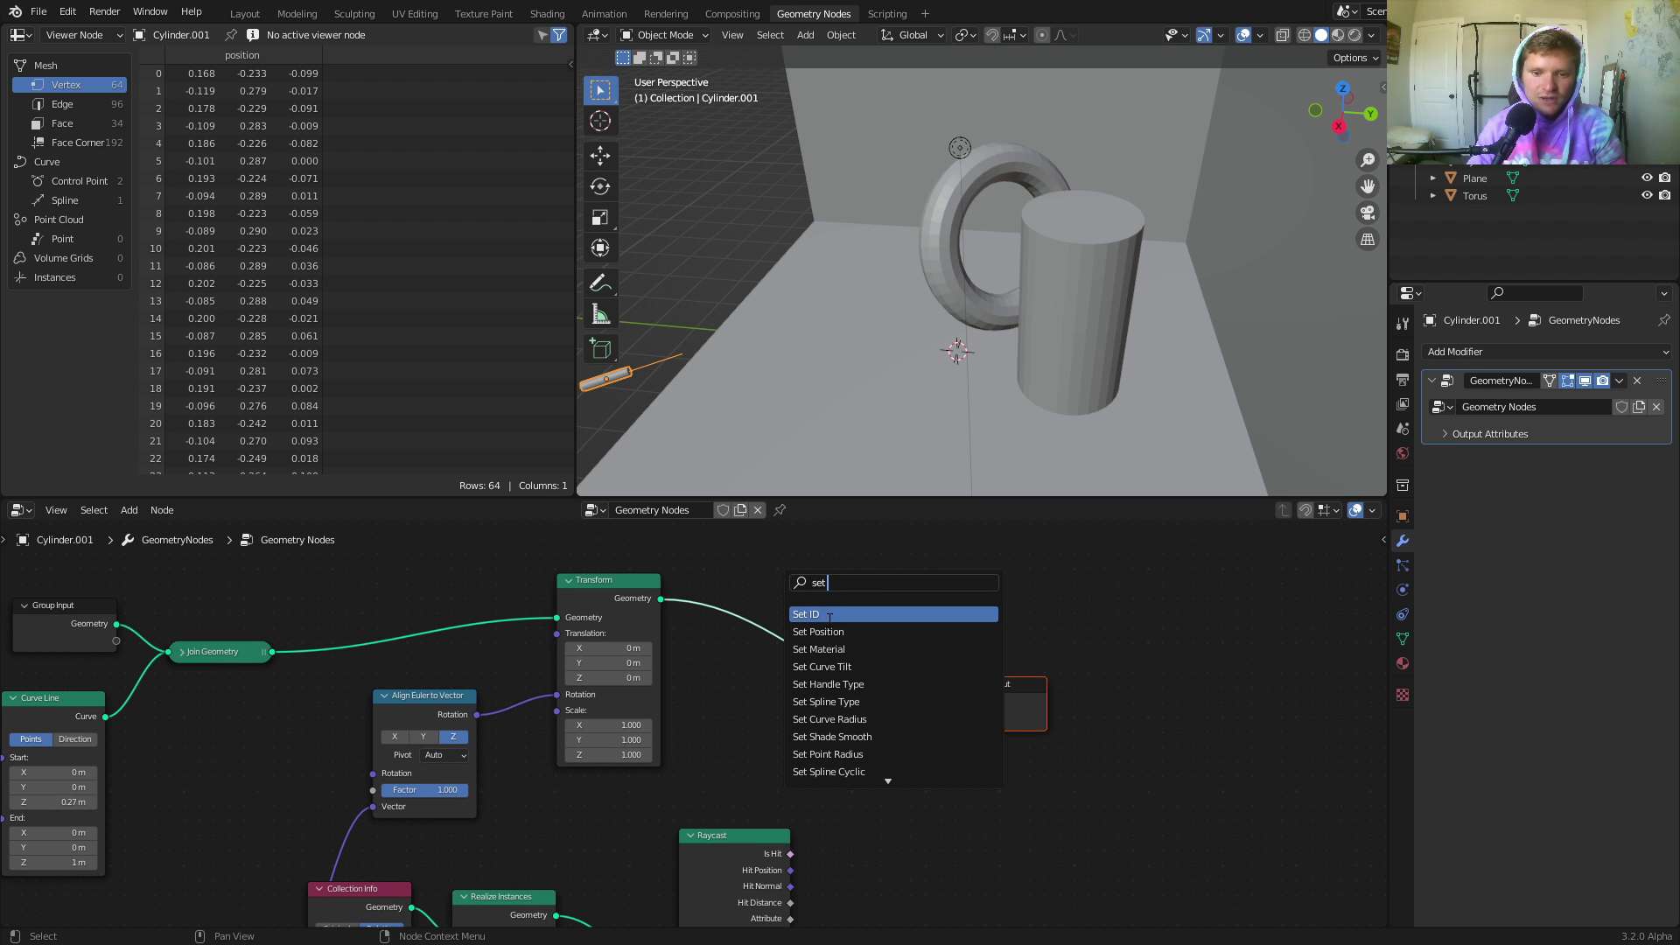
click(818, 632)
click(984, 591)
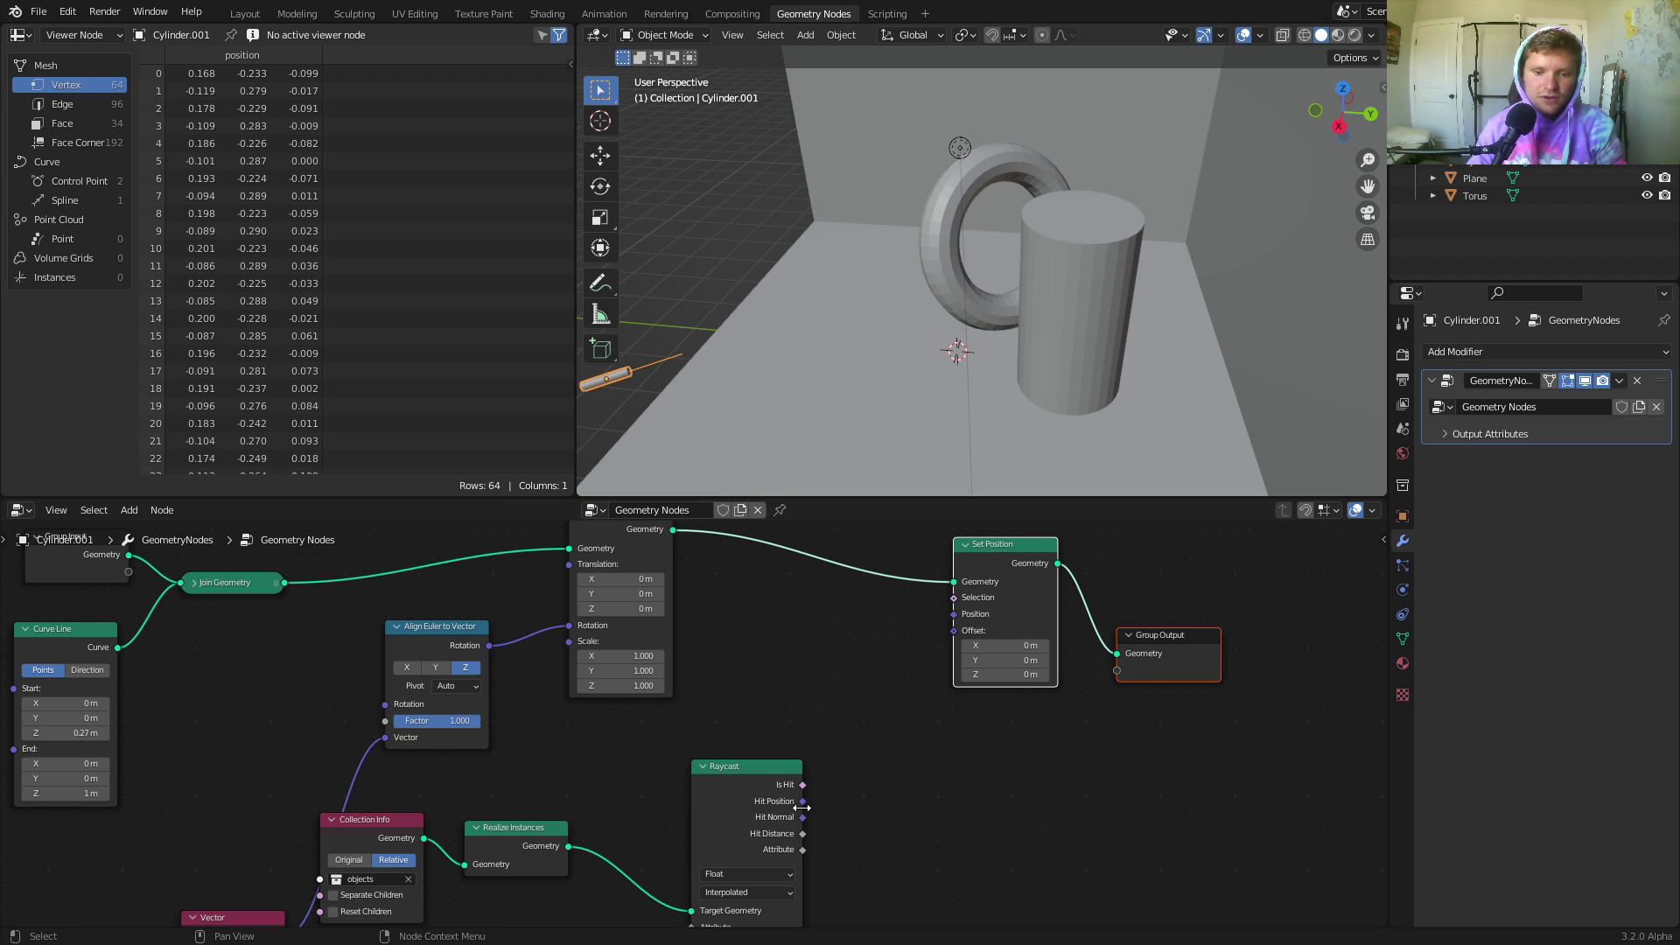
Connect the Raycast's Hit Position to the Set Position node's Position and examine the projected geometry on the cylinder.
drag(802, 802, 951, 614)
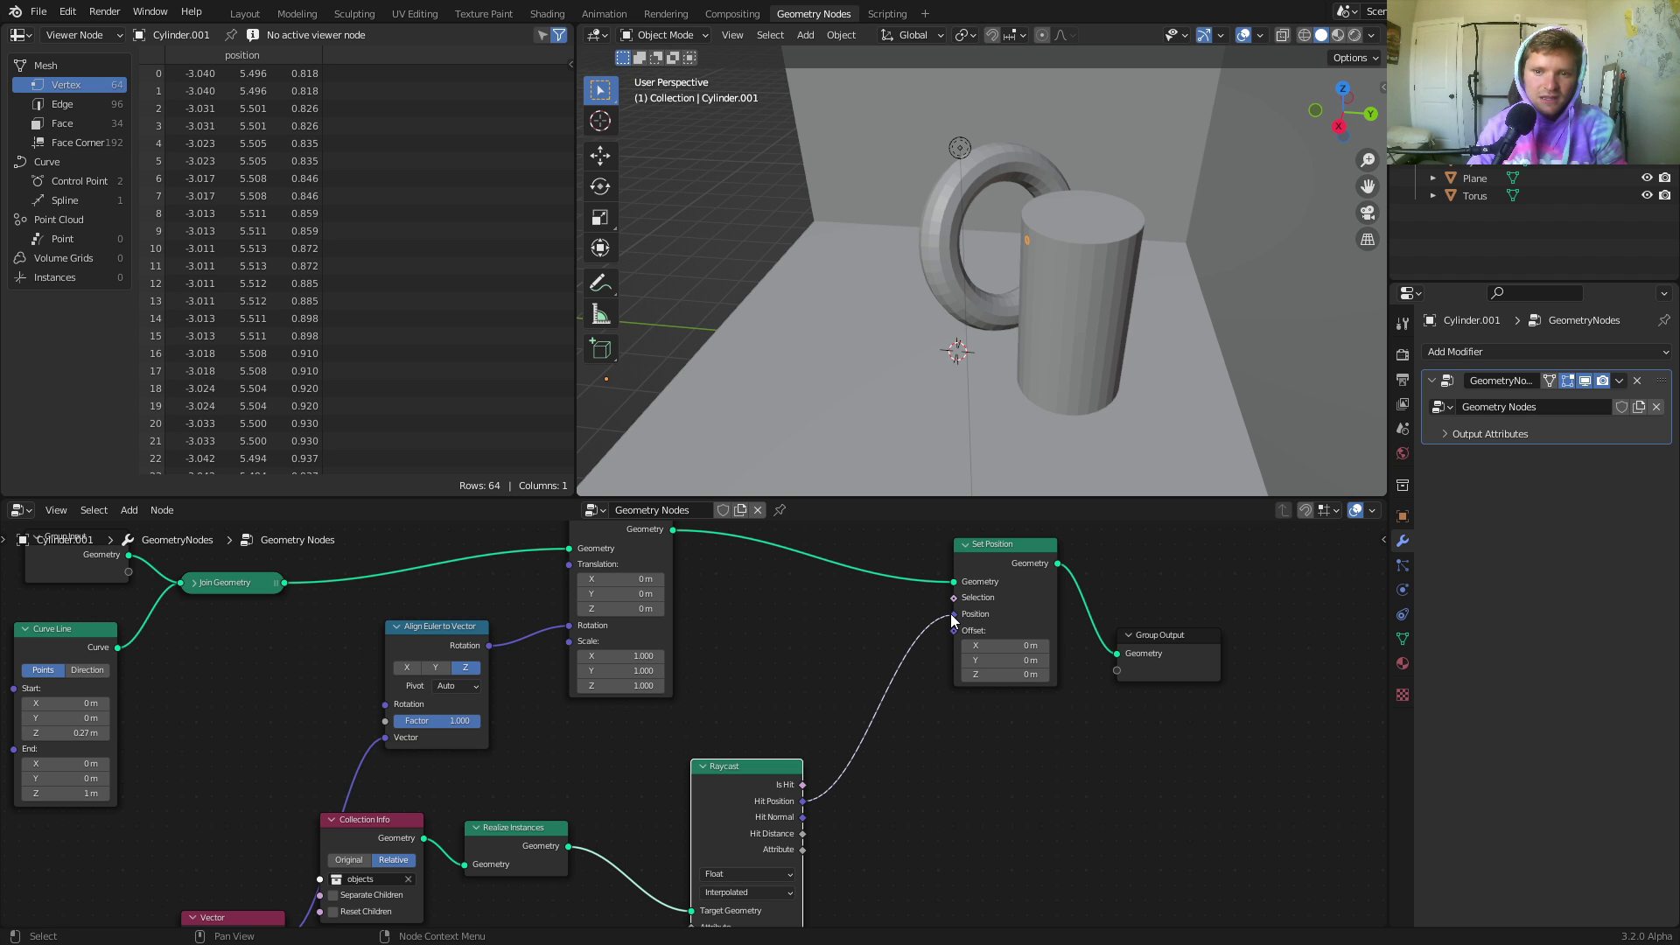
scroll(1079, 187, up, 2)
scroll(1068, 210, up, 1)
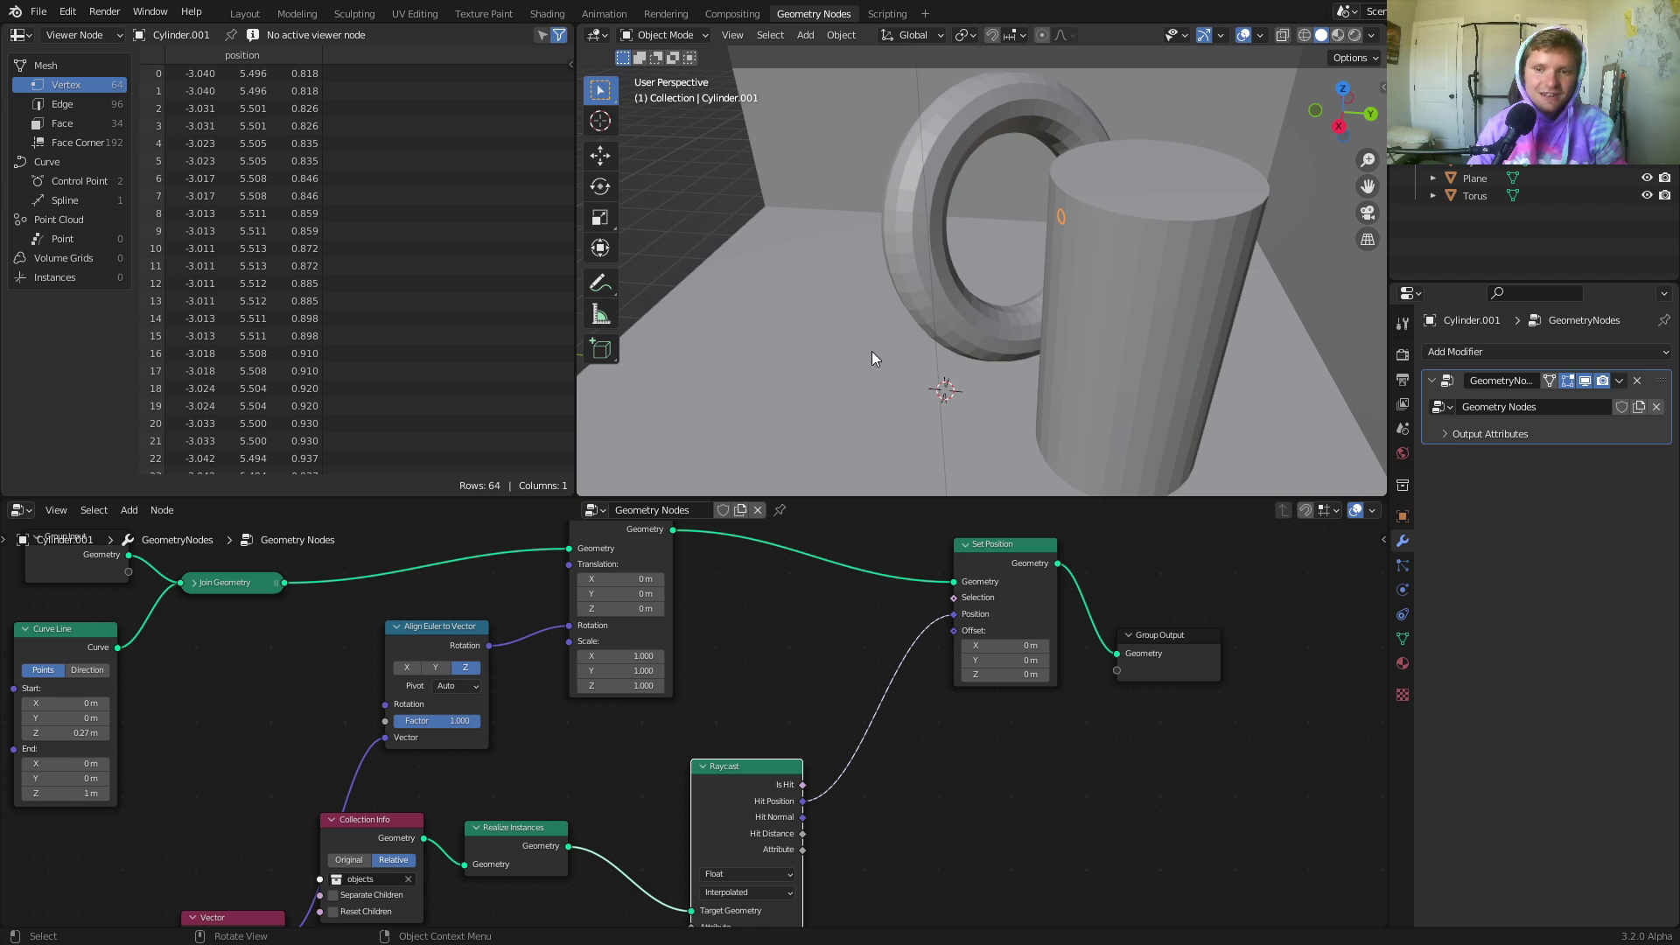
scroll(864, 356, down, 3)
middle_drag(1027, 318, 1094, 302)
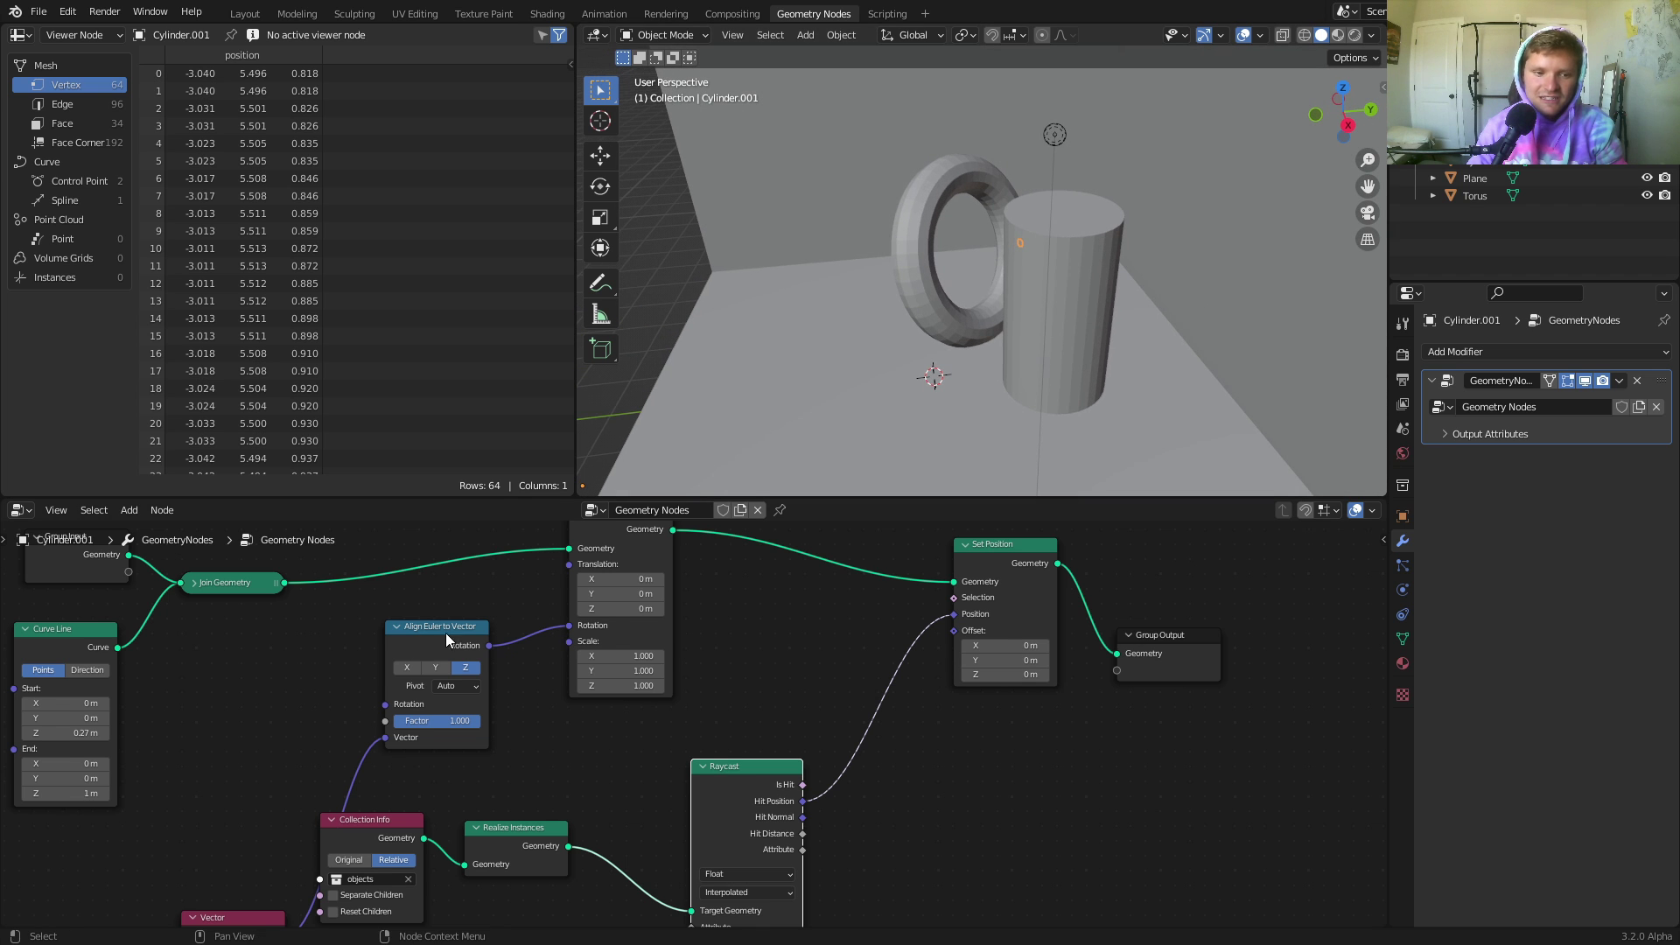
Set the Vector node's X component to -0.59.
middle_drag(505, 641, 548, 654)
middle_drag(436, 846, 497, 732)
drag(447, 810, 414, 764)
Add an Endpoint Selection node in the space above the Realize Instances node.
scroll(1069, 596, down, 1)
middle_drag(1070, 596, 944, 705)
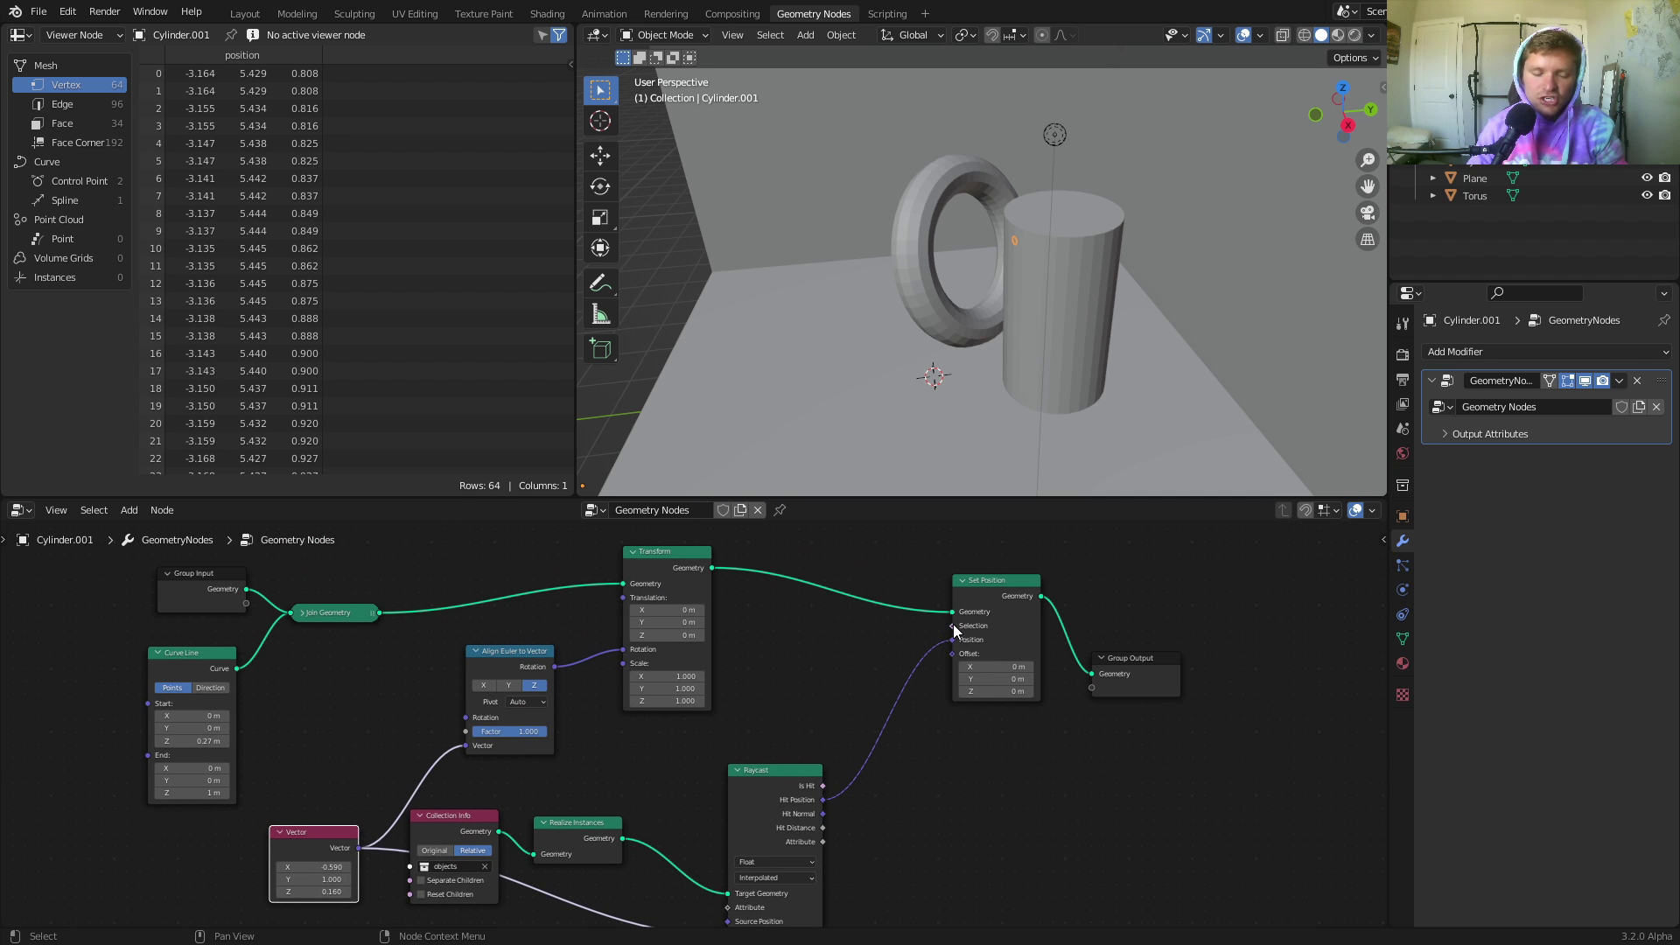
key(shift+a)
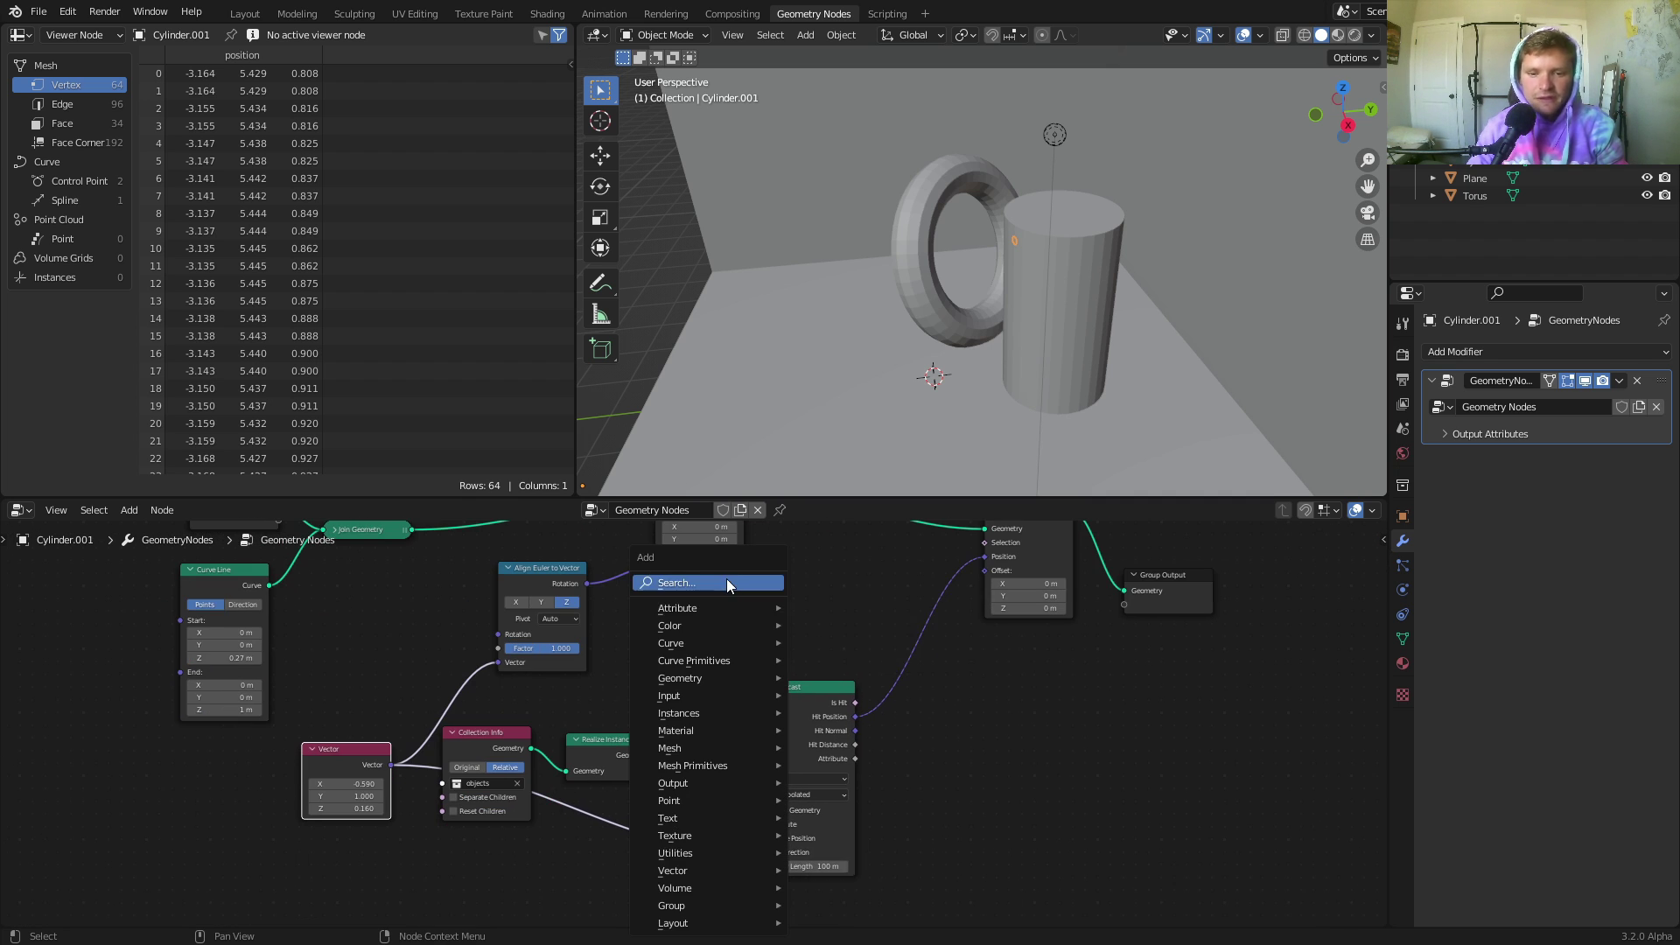
click(728, 583)
text(end)
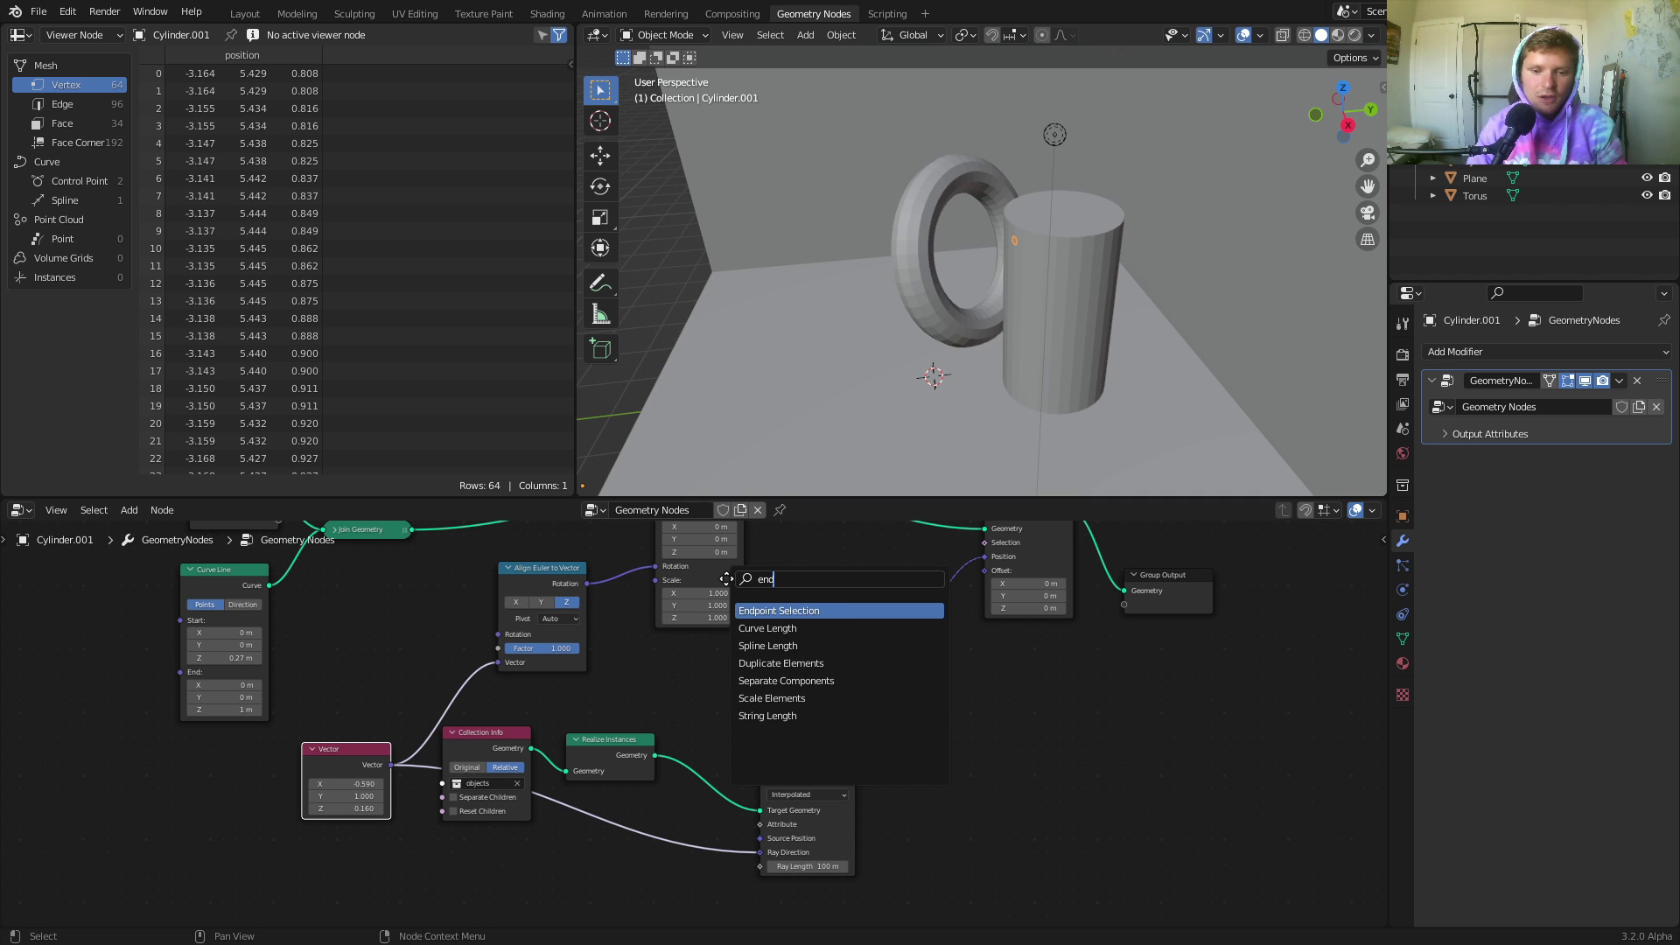
key(Return)
click(656, 666)
Set the Endpoint Selection's End Size to 0 and connect its Selection to the Set Position node's Selection.
scroll(682, 724, up, 3)
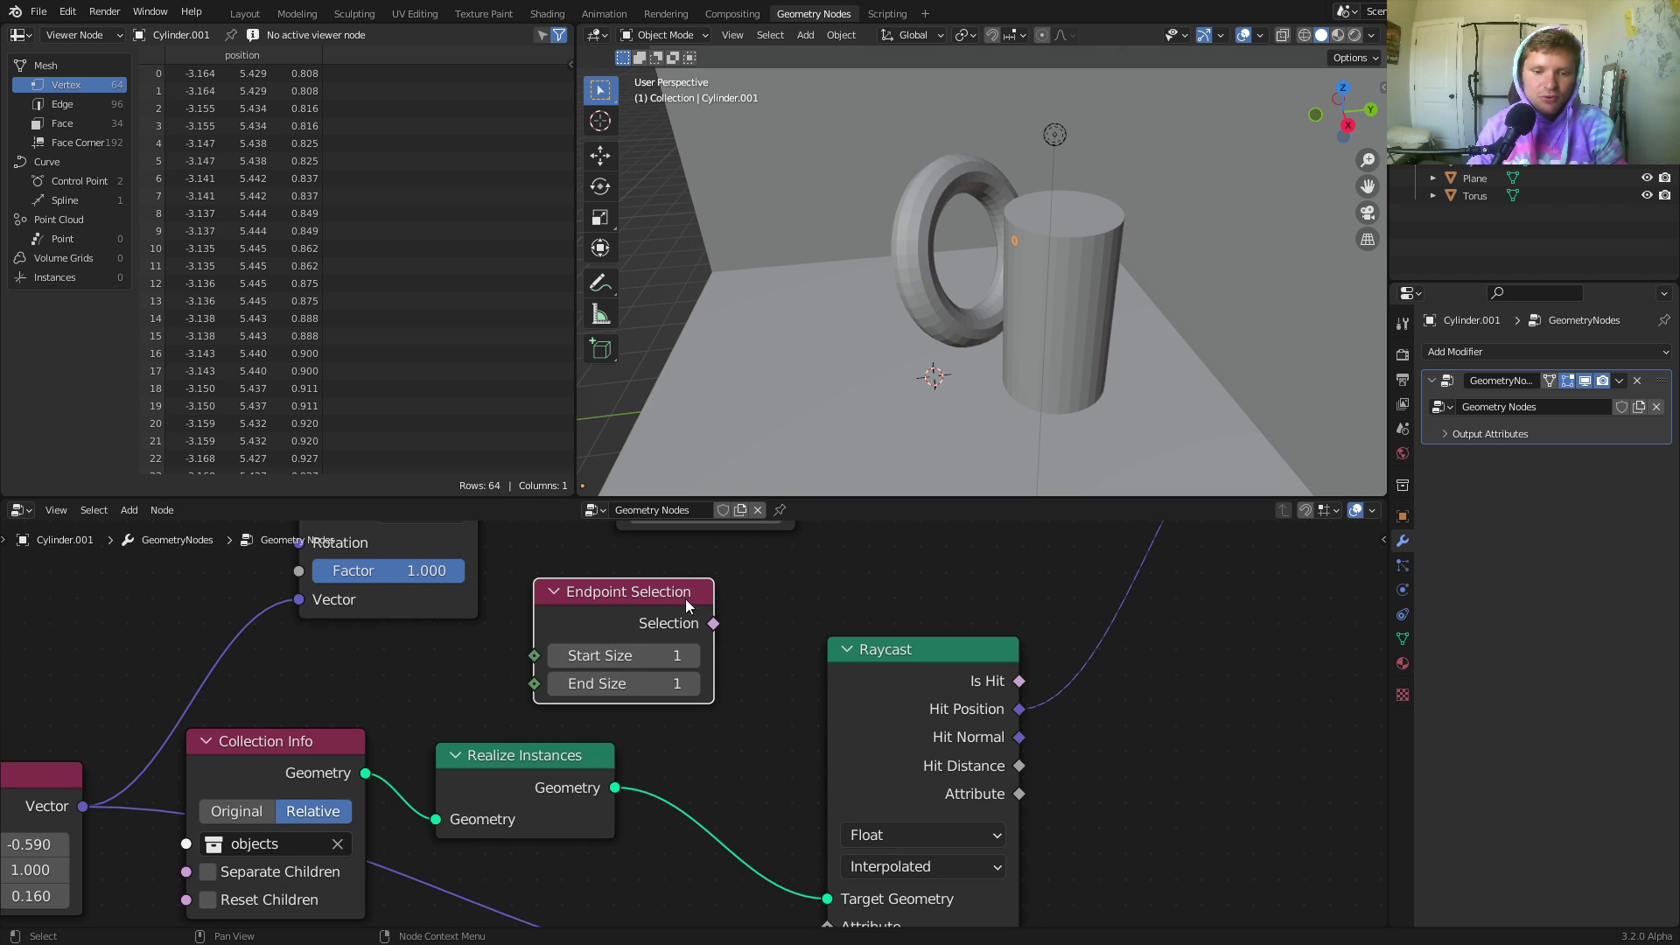
middle_drag(694, 630, 571, 714)
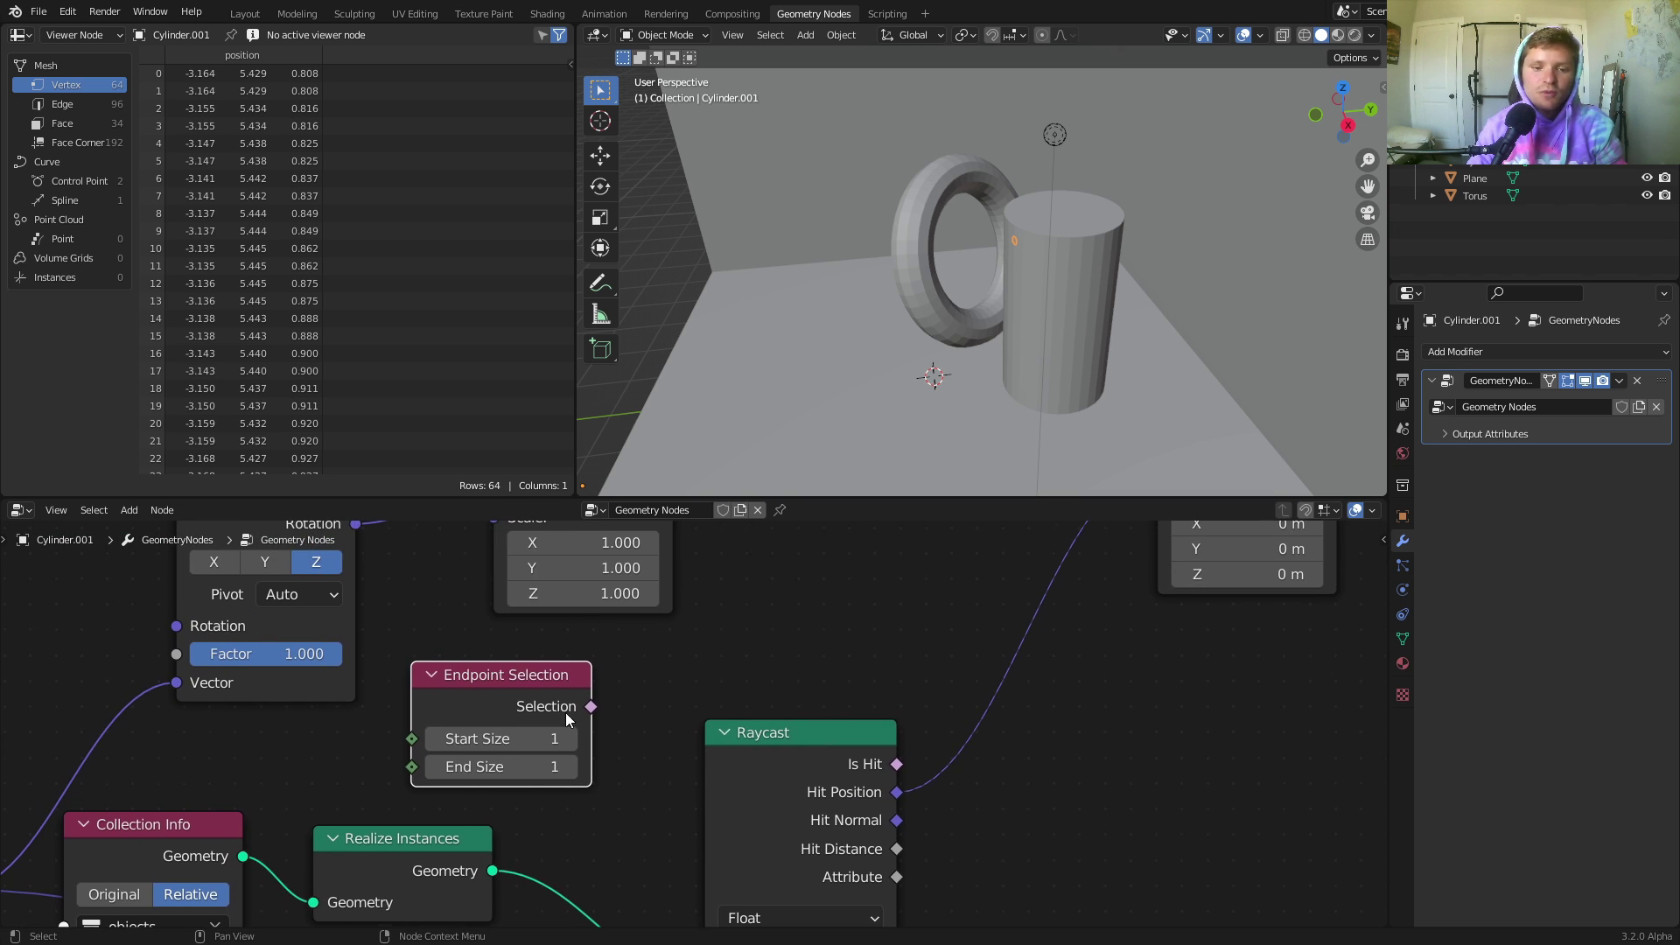
click(434, 767)
scroll(681, 693, down, 2)
middle_drag(681, 693, 578, 786)
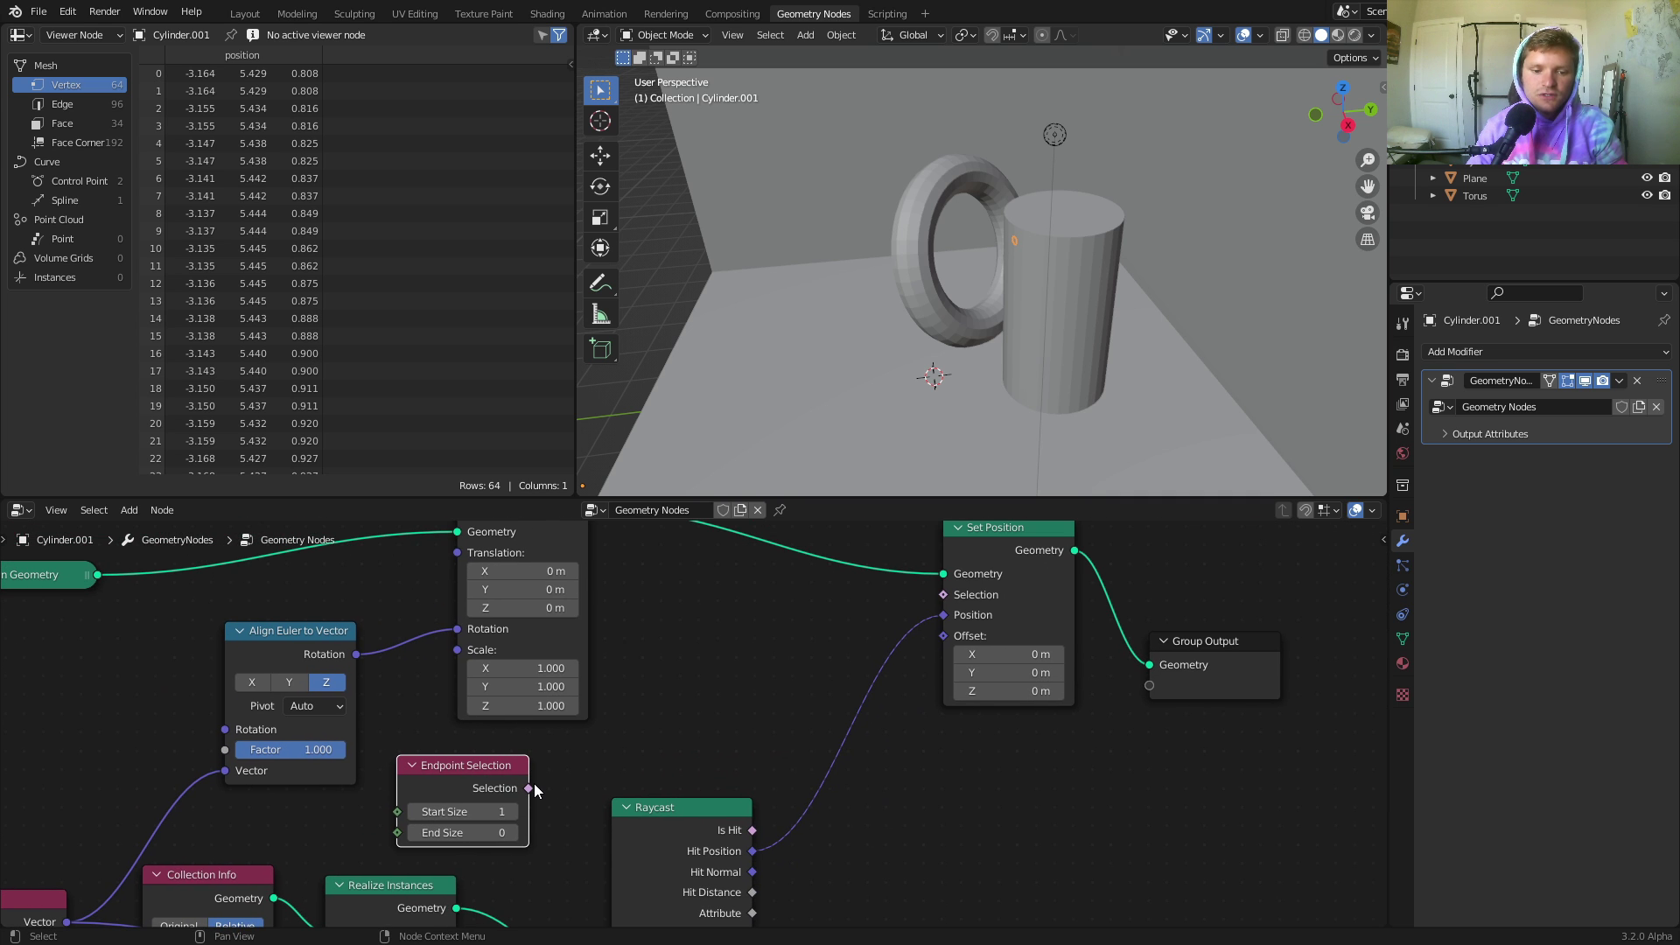
drag(530, 789, 943, 595)
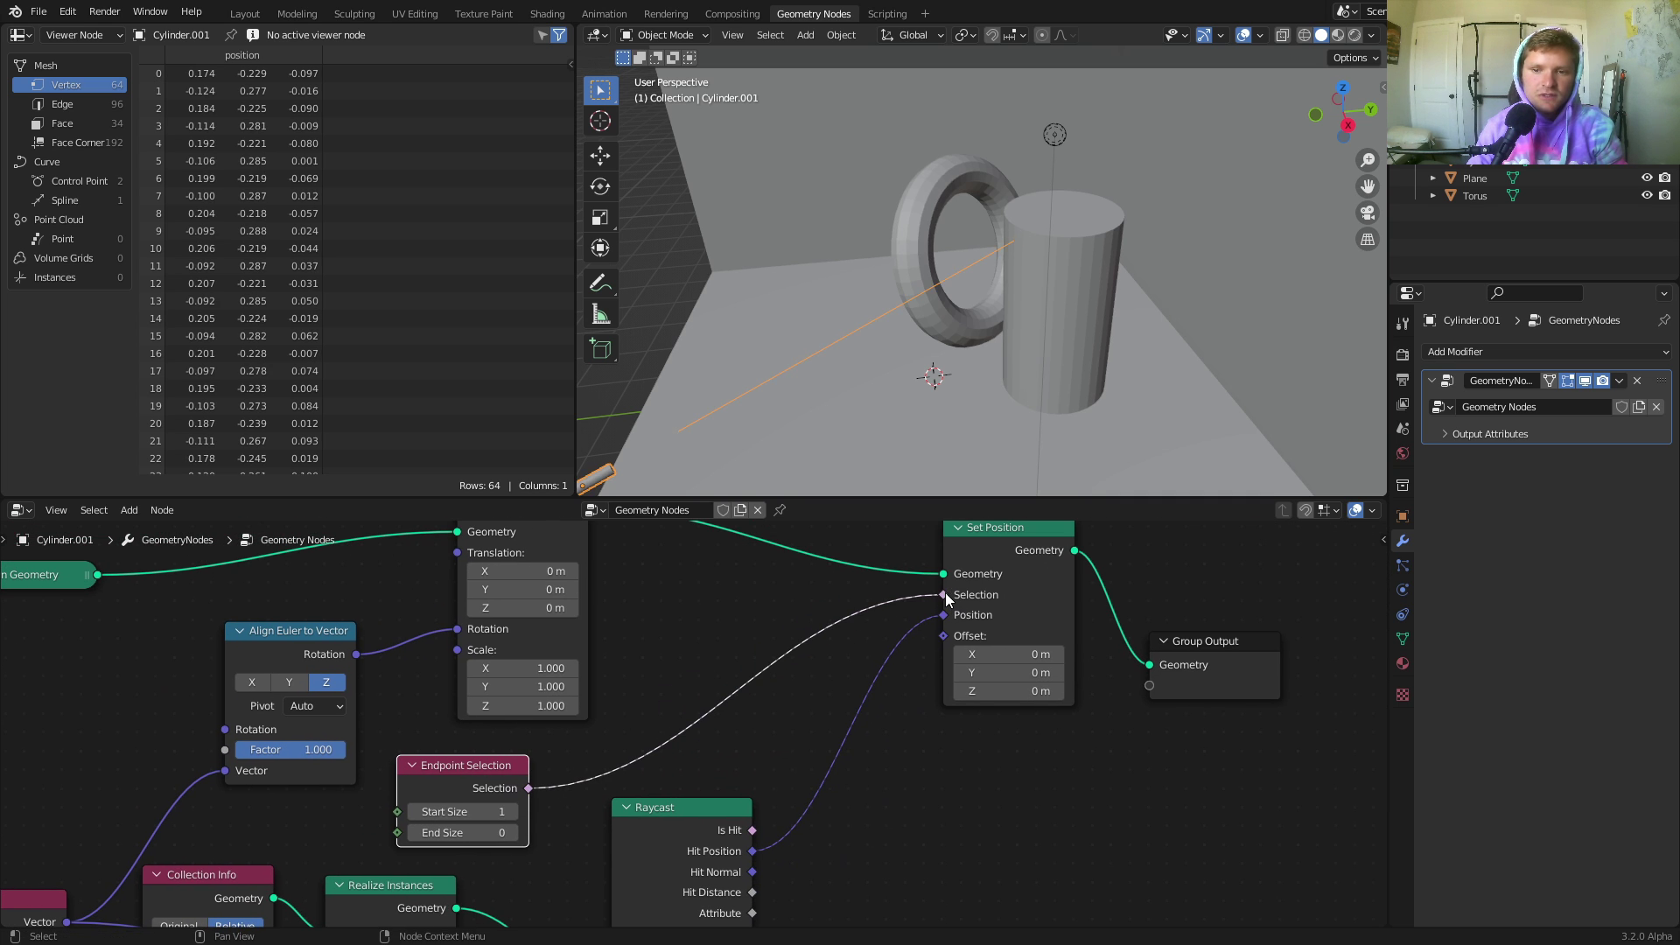
Remove the Endpoint Selection node from the node tree.
middle_drag(564, 775, 641, 726)
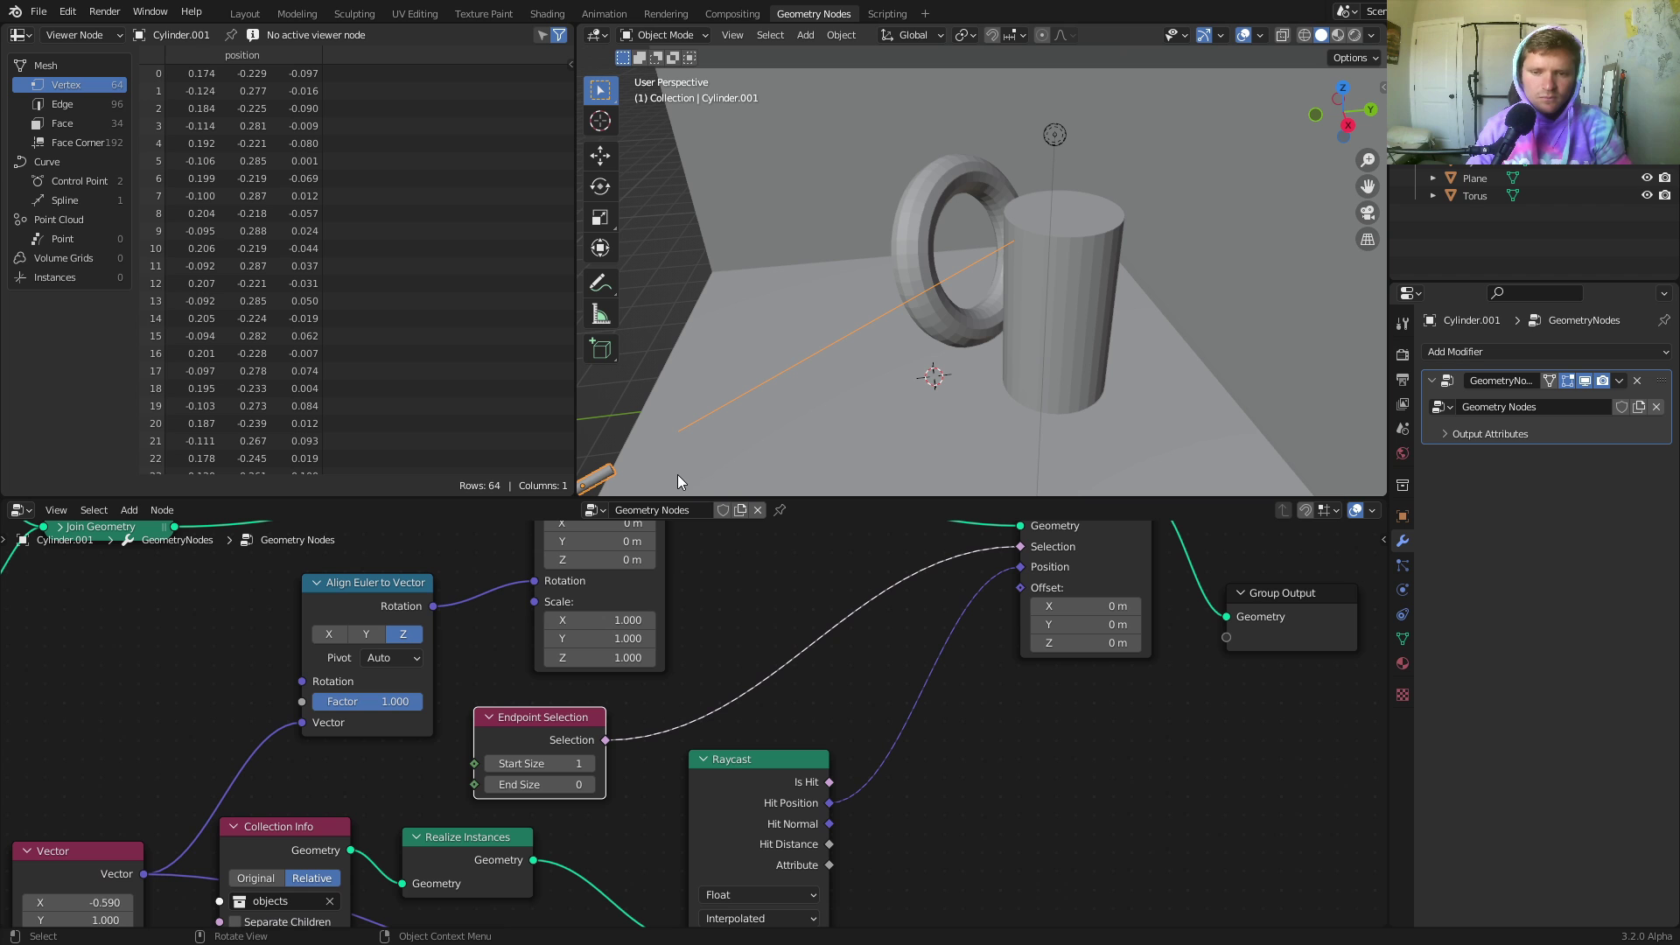
middle_drag(218, 815, 483, 670)
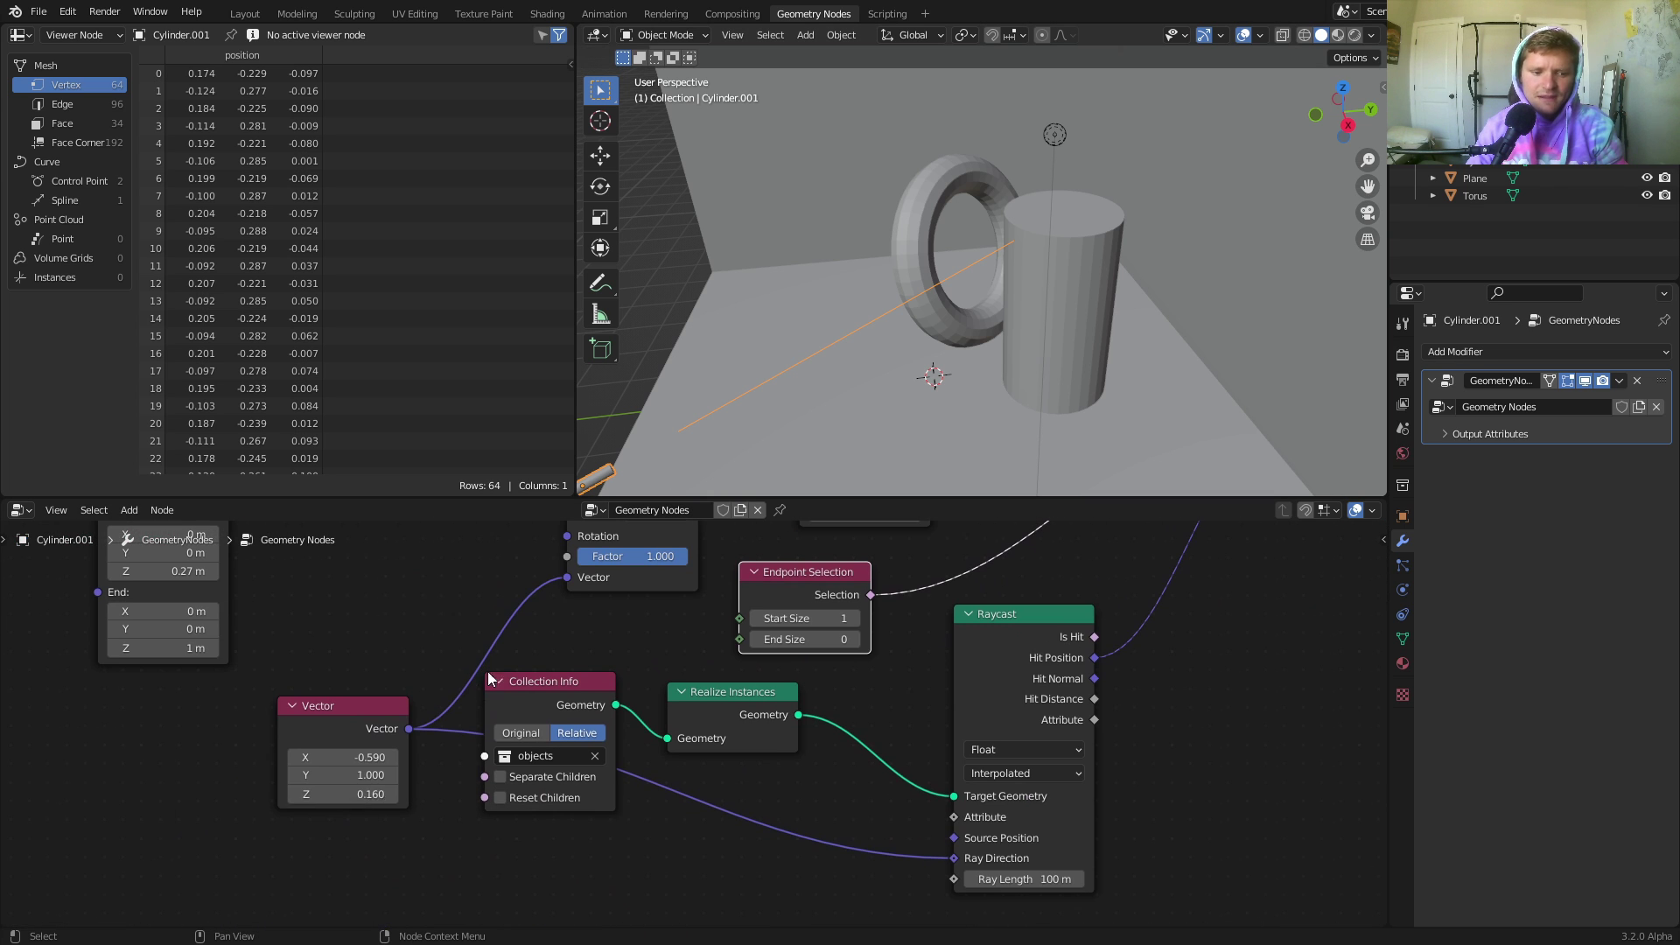
mouse_move(363, 795)
mouse_down()
mouse_move(337, 795)
mouse_move(359, 795)
mouse_up()
key(ctrl+x)
Move the Transform node higher, above the line between Join Geometry and Set Position.
scroll(831, 576, down, 3)
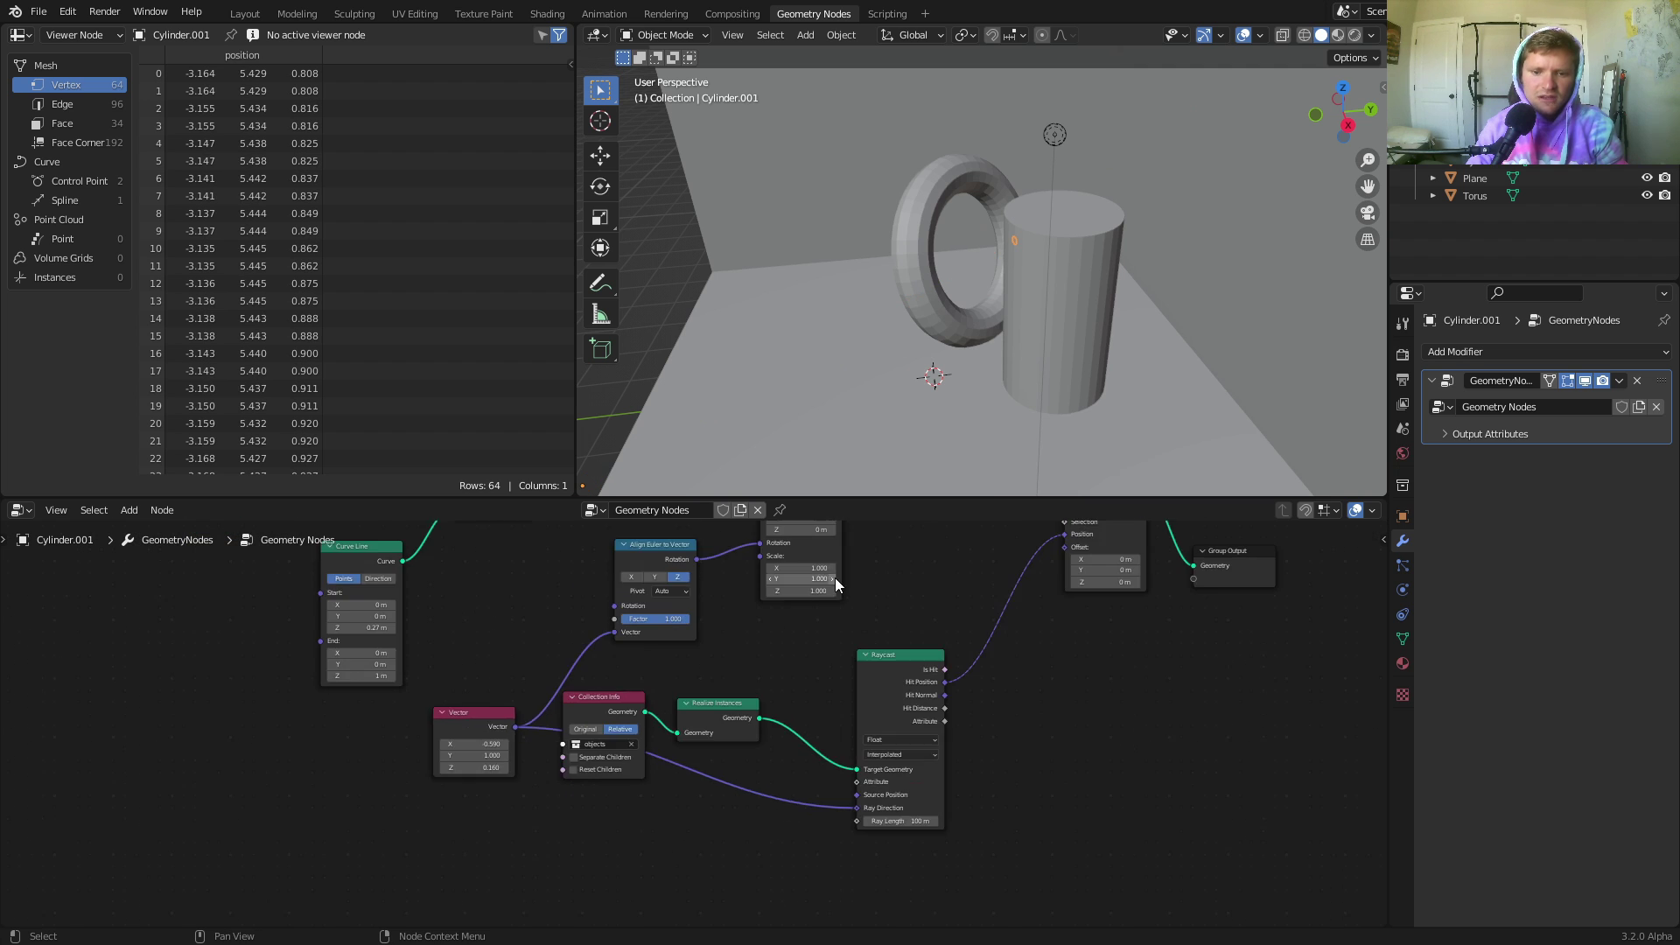
middle_drag(834, 578, 791, 772)
drag(818, 669, 815, 594)
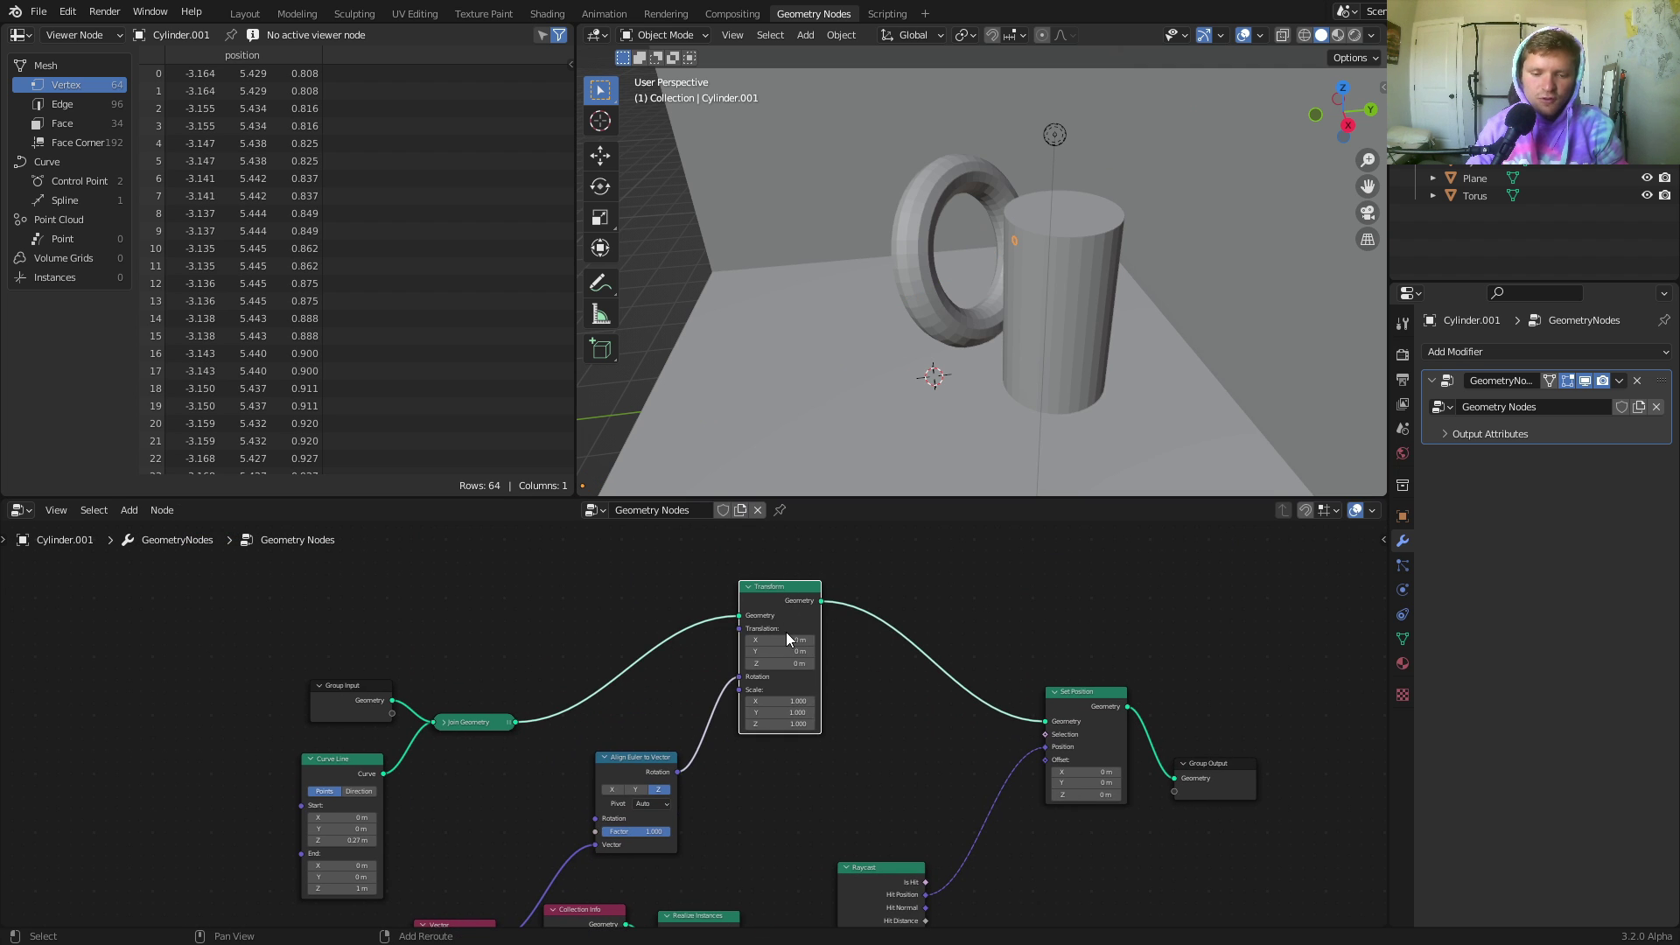
Duplicate the Transform node below the original and remove Join Geometry while keeping Group Input linked to the original Transform.
key(shift+d)
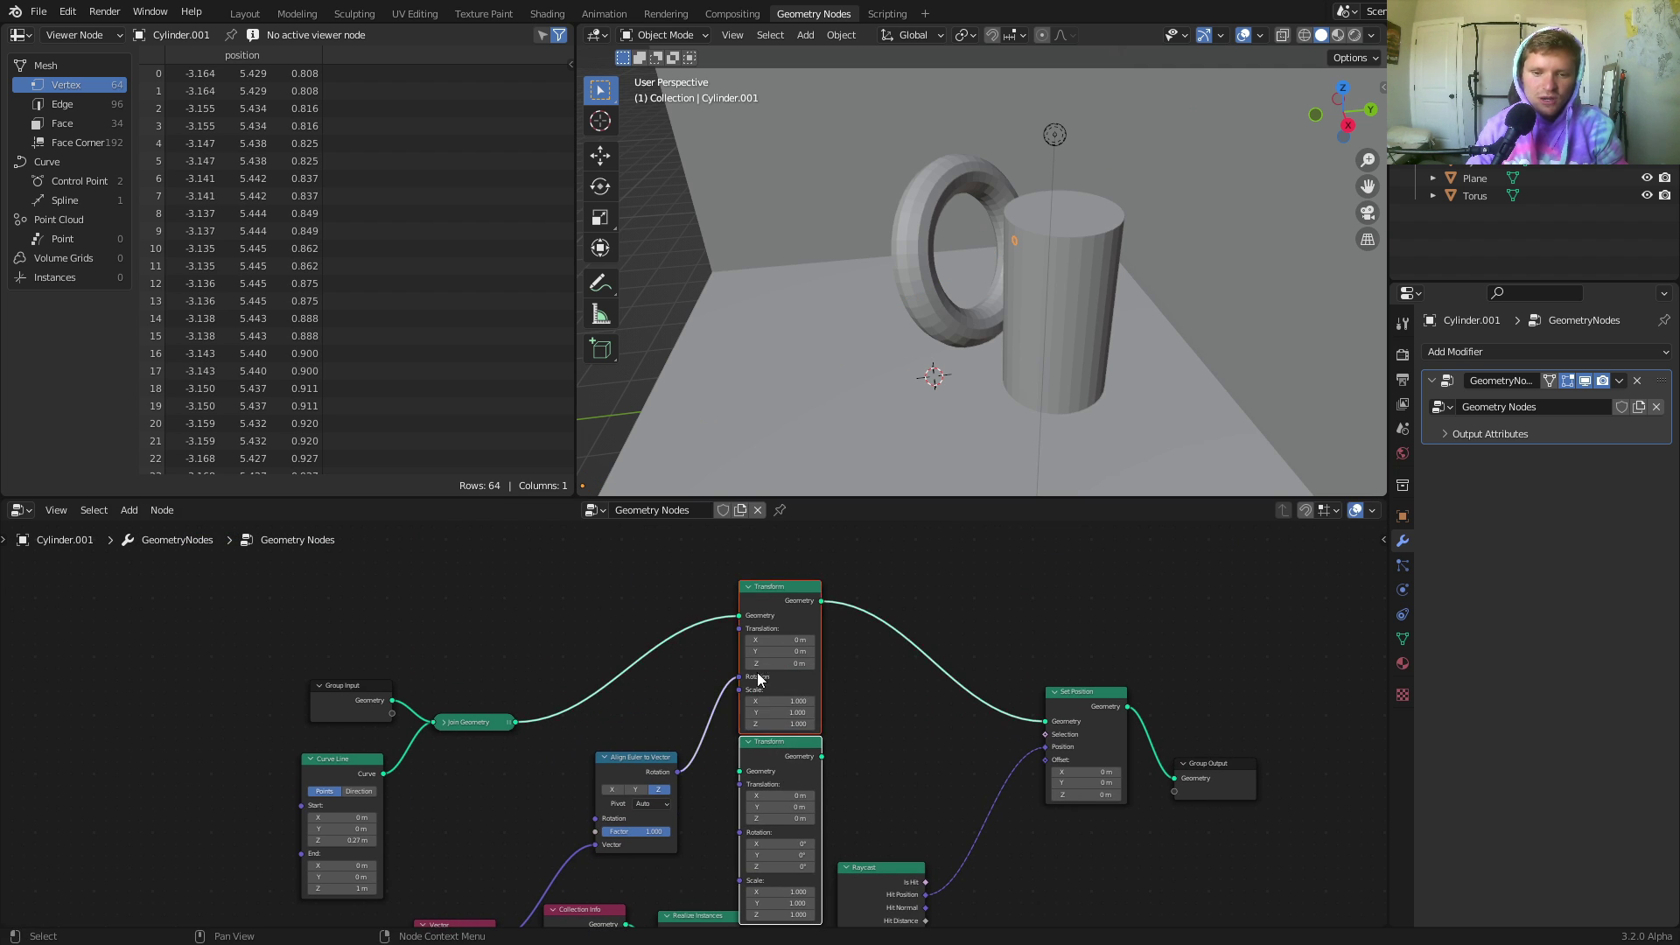
click(783, 726)
click(481, 723)
key(ctrl+x)
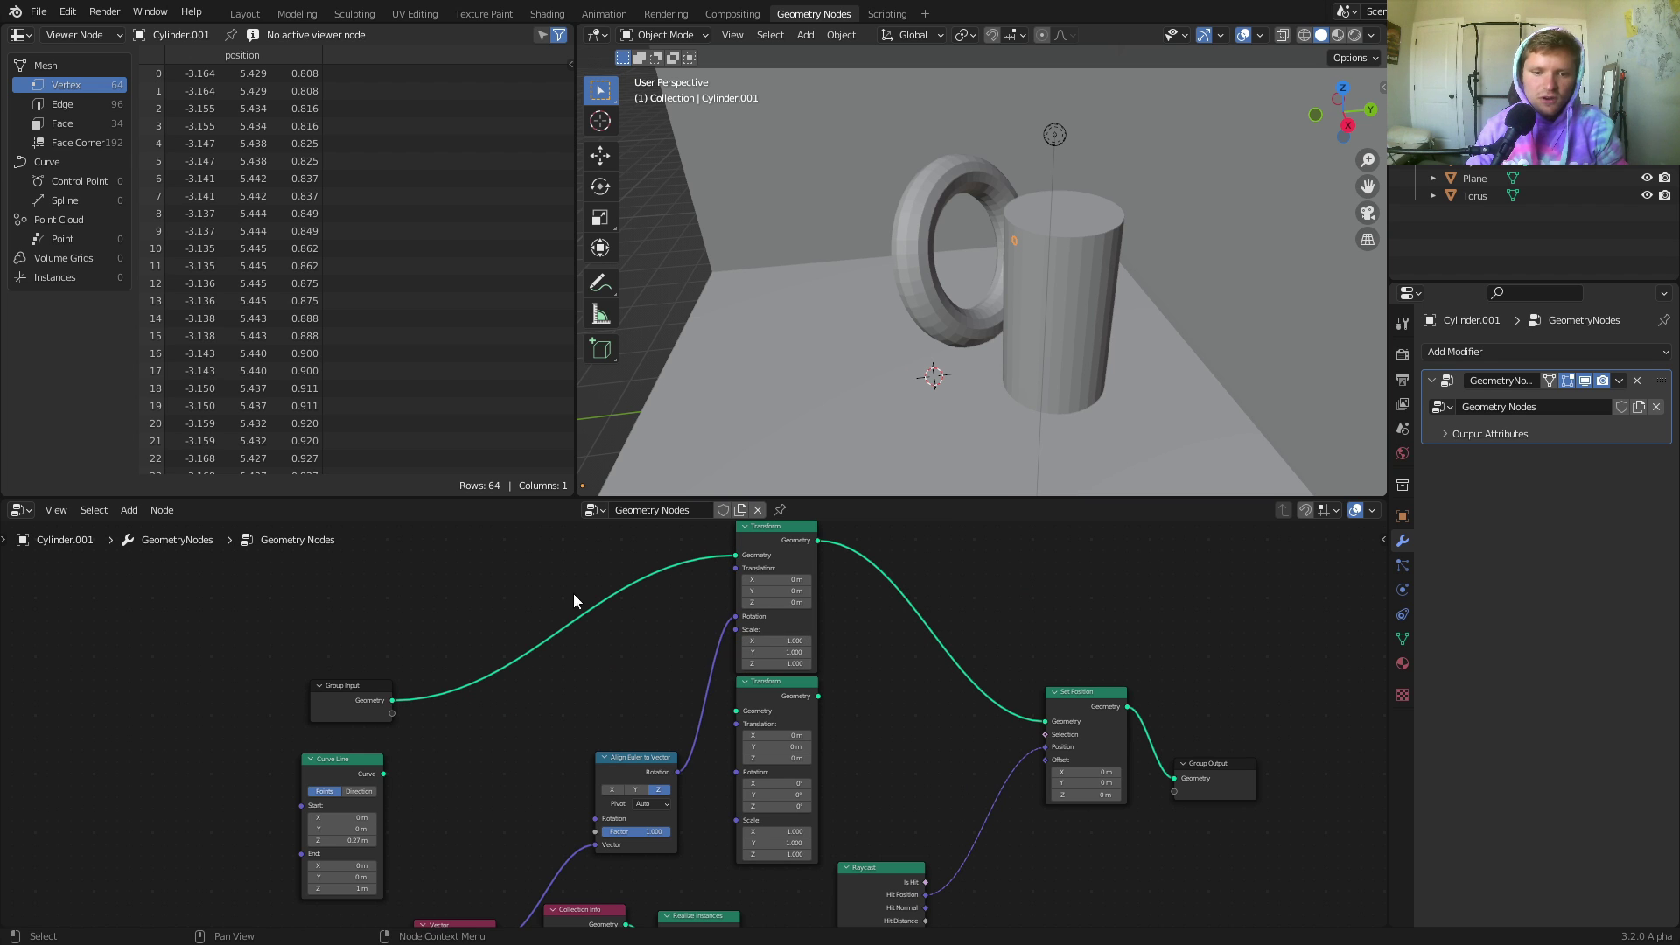
scroll(844, 406, down, 1)
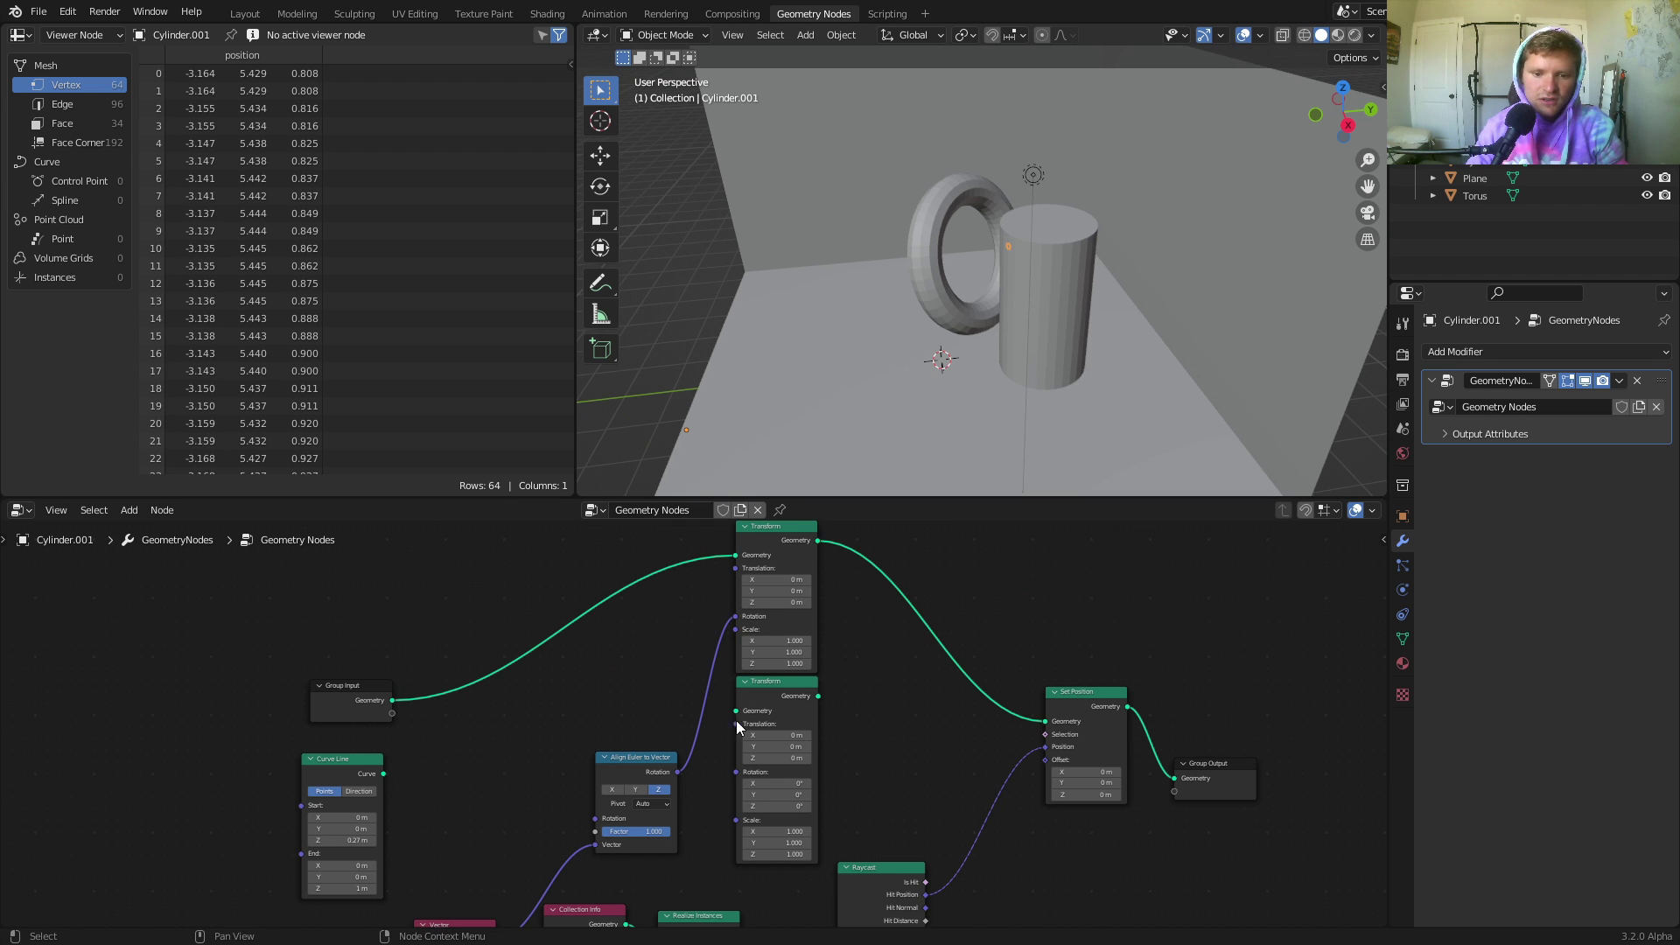
Route Curve Line through the duplicated Transform into Set Position's Geometry, cutting the original Transform's link to Set Position.
middle_drag(765, 713, 783, 663)
drag(402, 723, 804, 648)
middle_drag(883, 676, 761, 709)
ctrl+right_drag(825, 686, 857, 600)
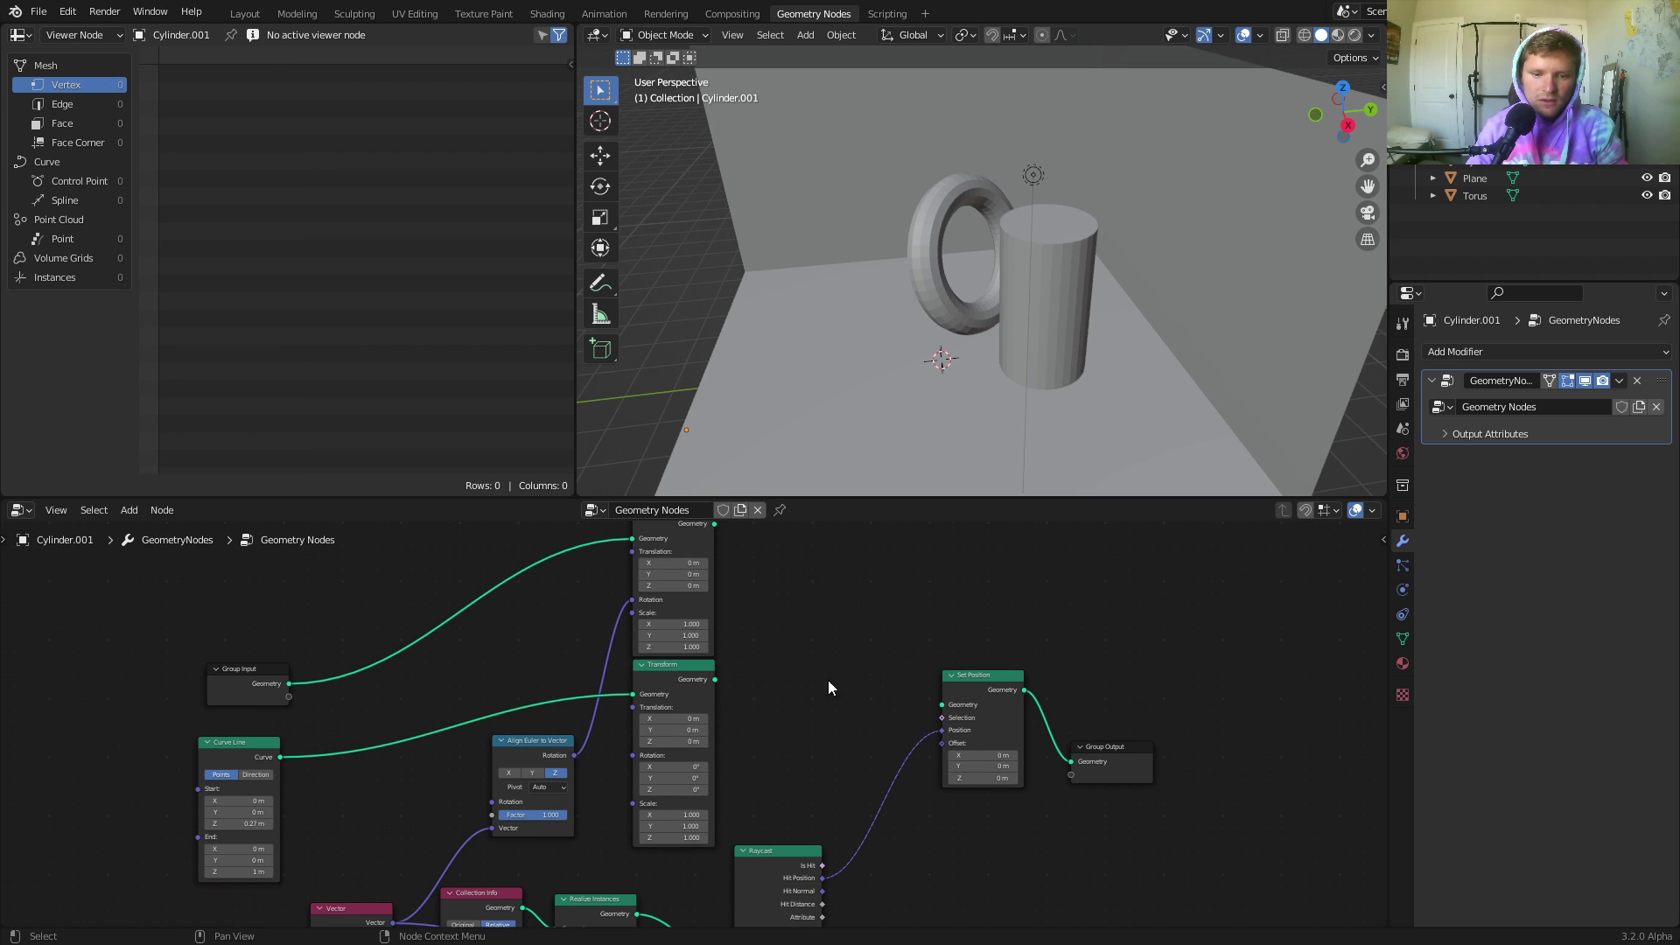
drag(693, 689, 942, 704)
Merge the outputs of Set Position and the original Transform with a Join Geometry node feeding Group Output.
middle_drag(755, 625, 740, 675)
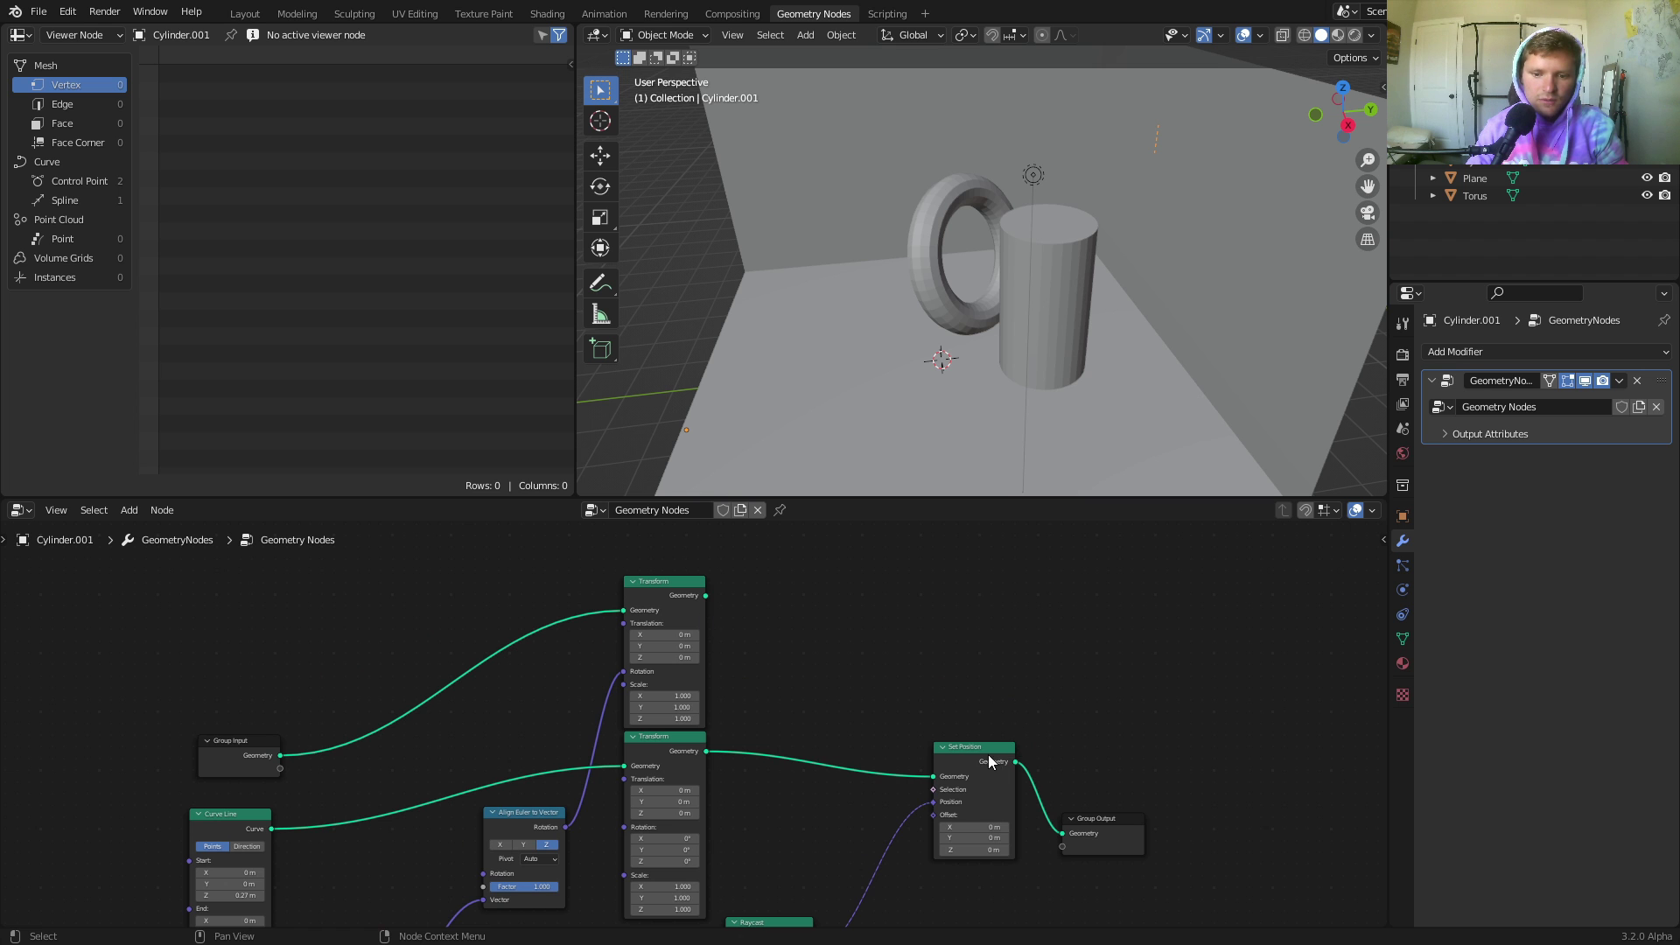
drag(993, 762, 862, 742)
ctrl+shift+right_drag(863, 742, 690, 607)
Move Group Output and Join Geometry farther along the chain, away from the Set Position node.
middle_drag(1077, 820, 859, 749)
drag(950, 819, 826, 721)
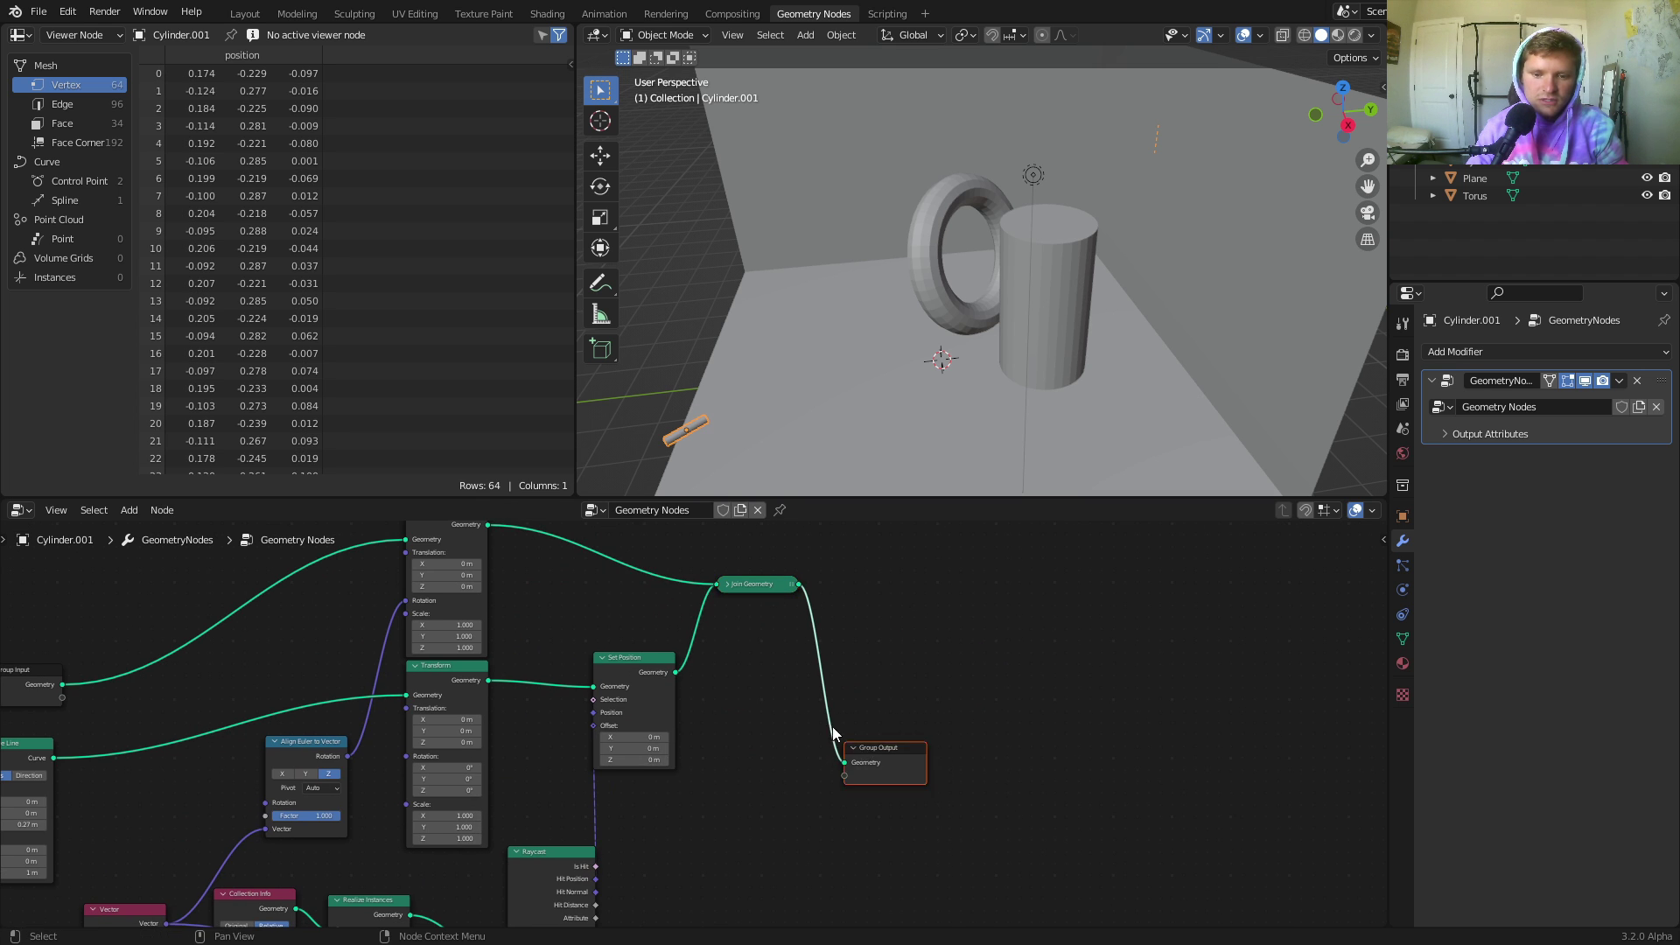
key(g)
click(1020, 680)
drag(776, 584, 846, 596)
shift+middle_drag(678, 430, 852, 406)
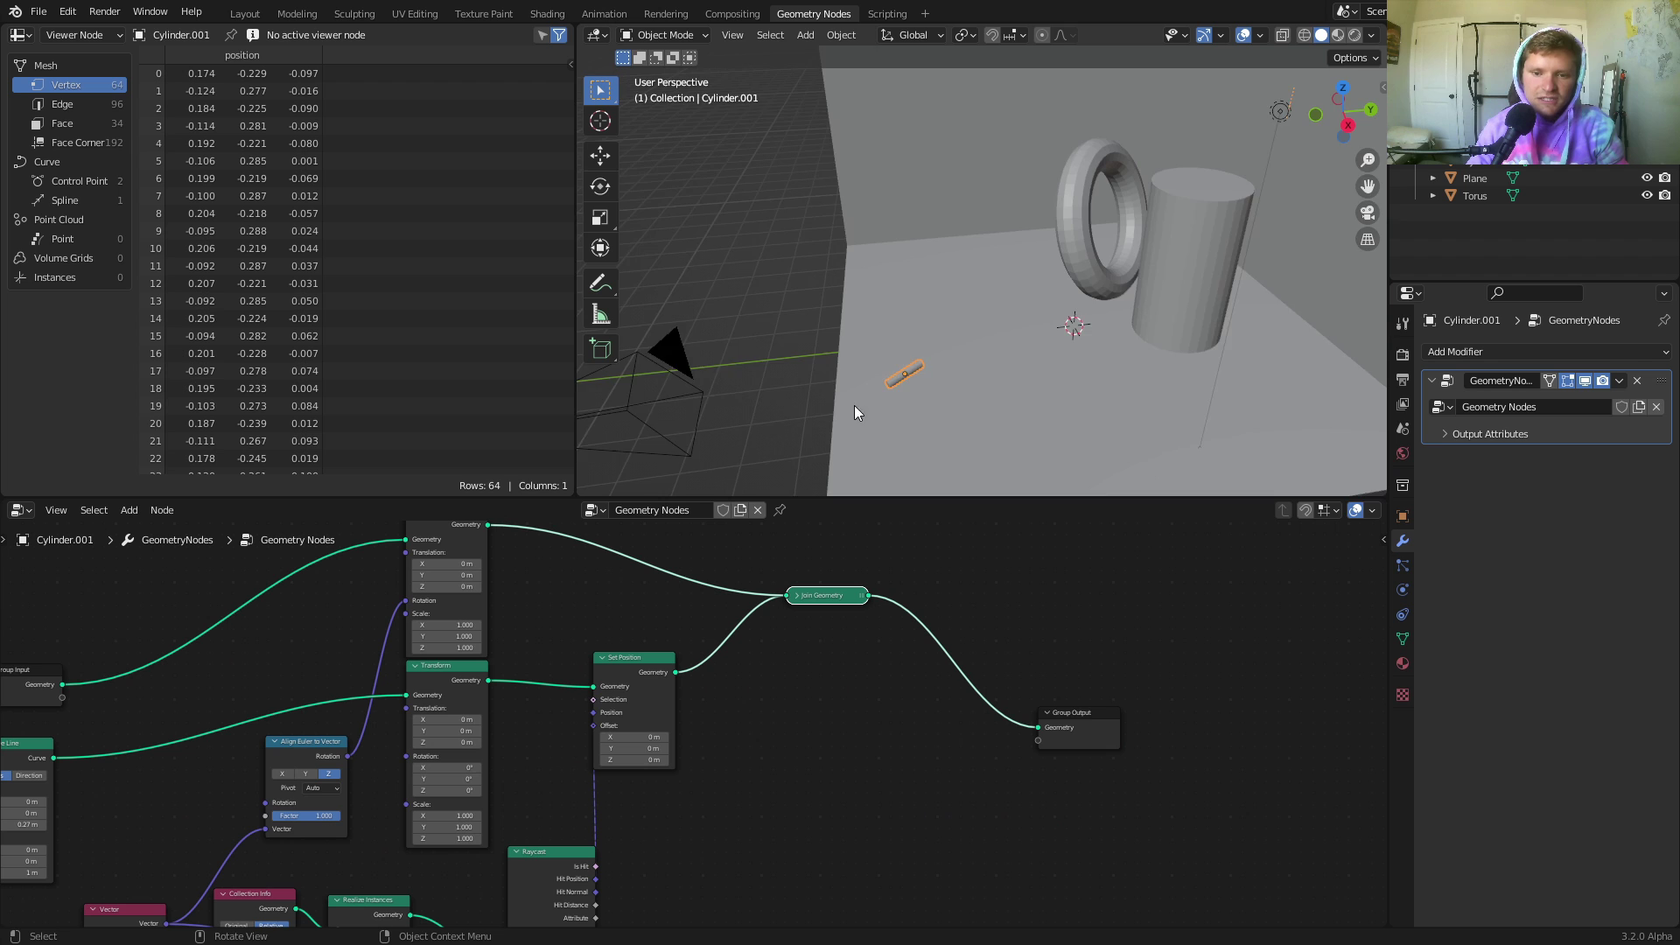
scroll(793, 455, up, 3)
scroll(793, 463, down, 3)
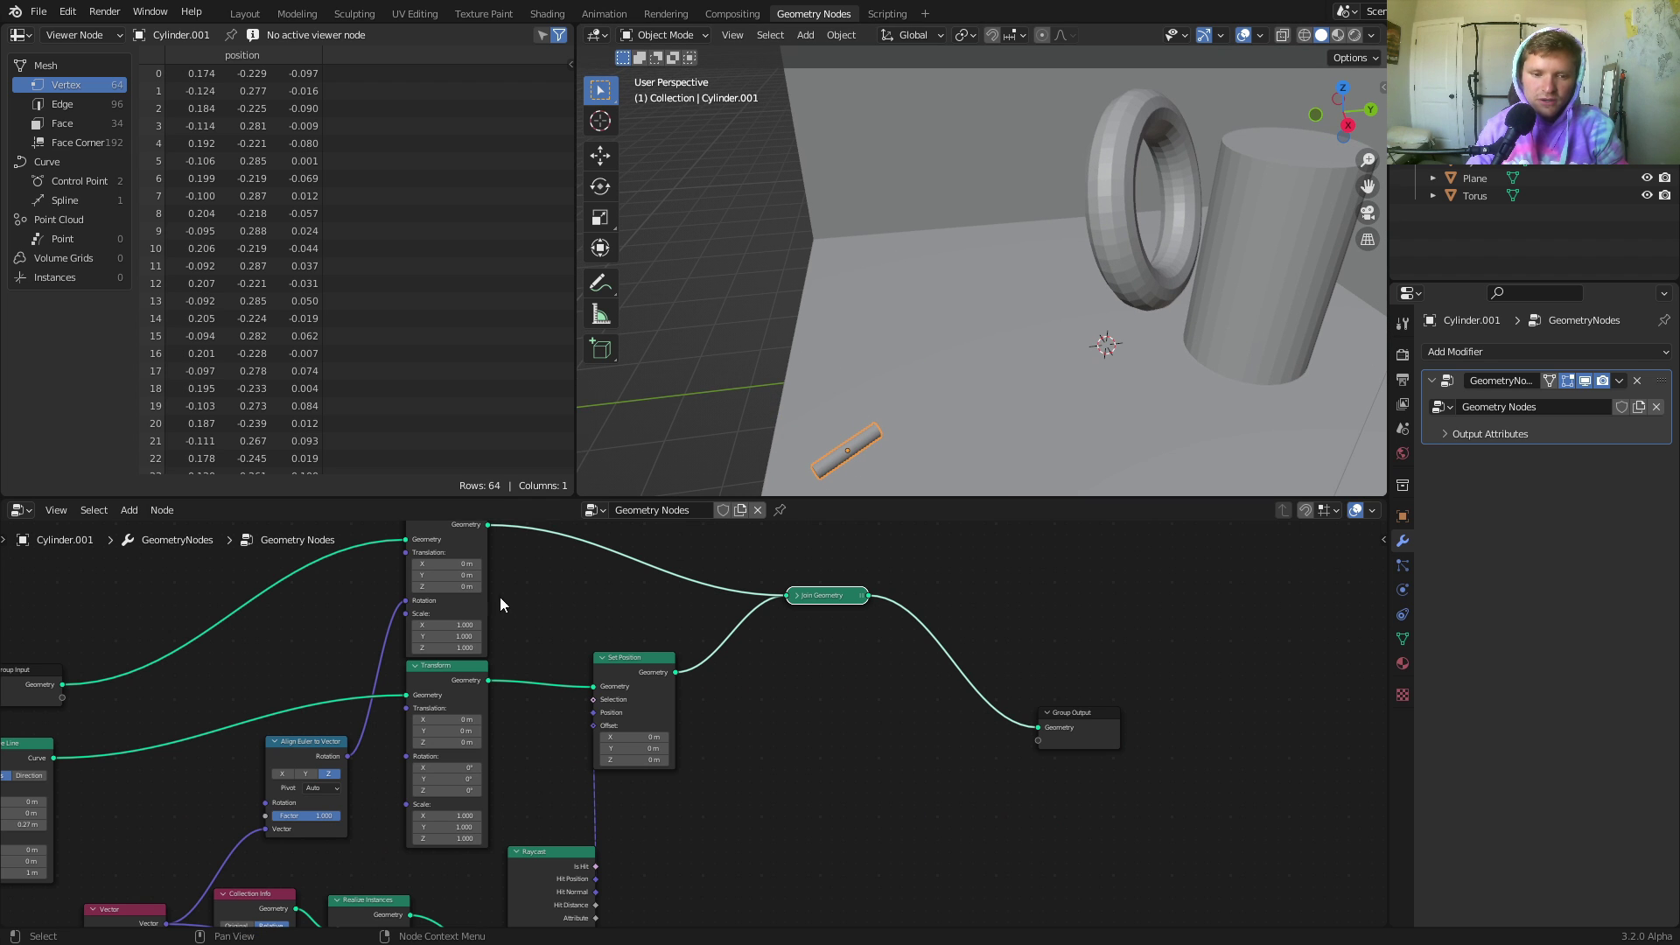
Shift Set Position, Join Geometry and Group Output further from the Transform nodes to make room ahead of Set Position.
middle_drag(454, 543, 483, 564)
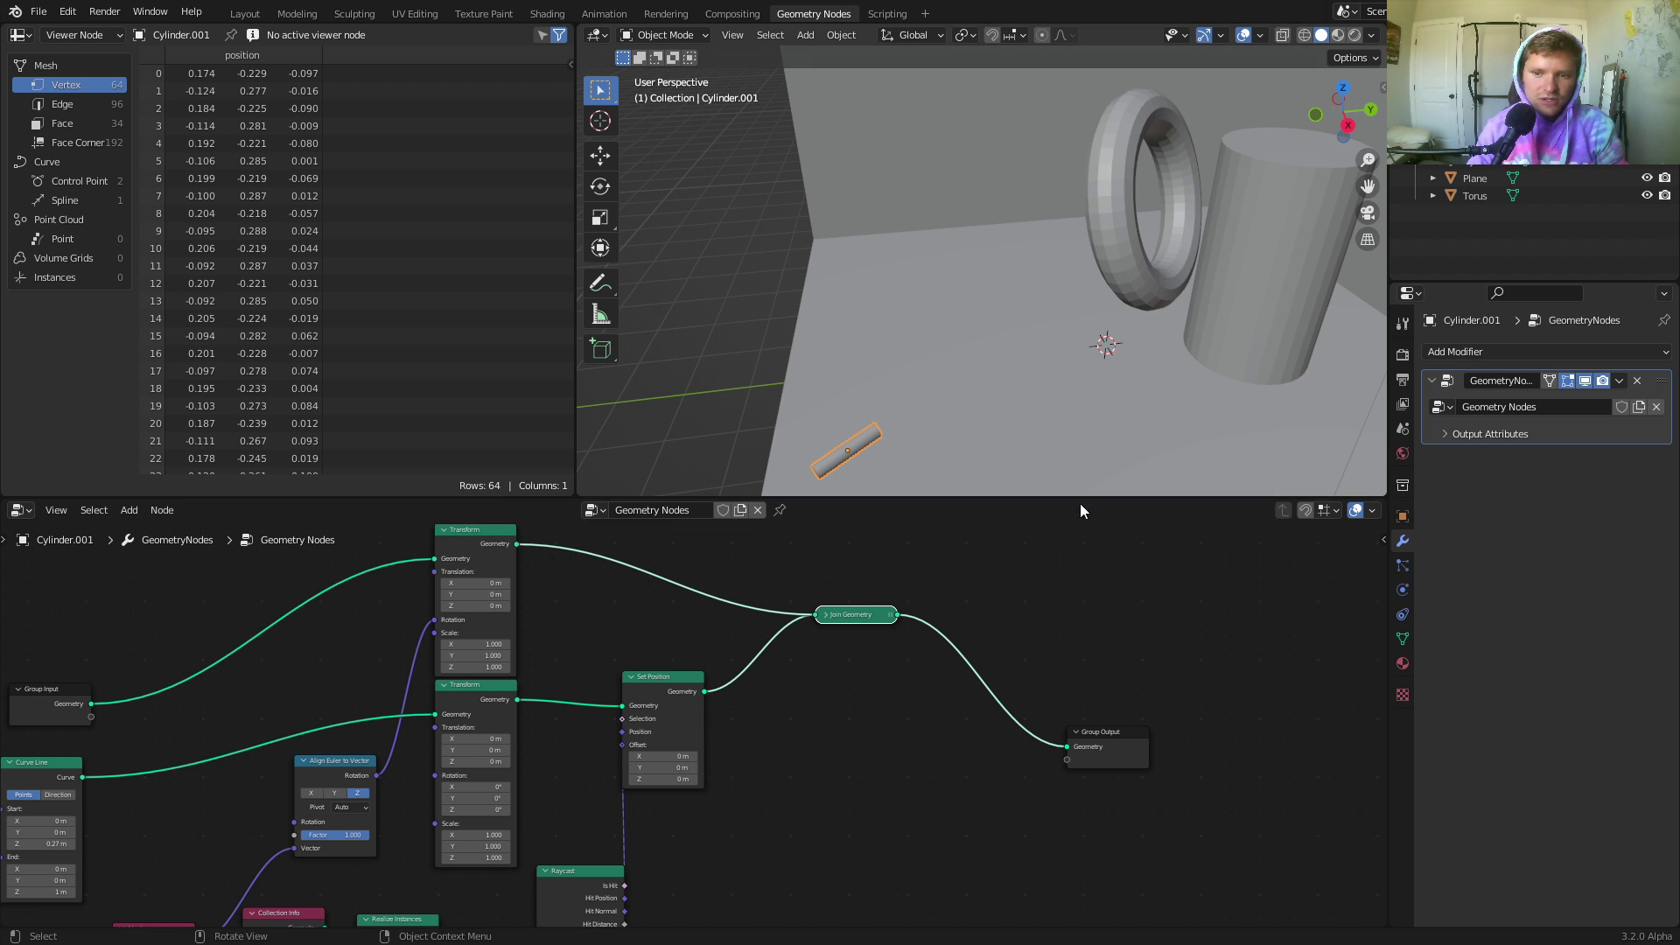
drag(914, 688, 644, 564)
key(g)
click(752, 575)
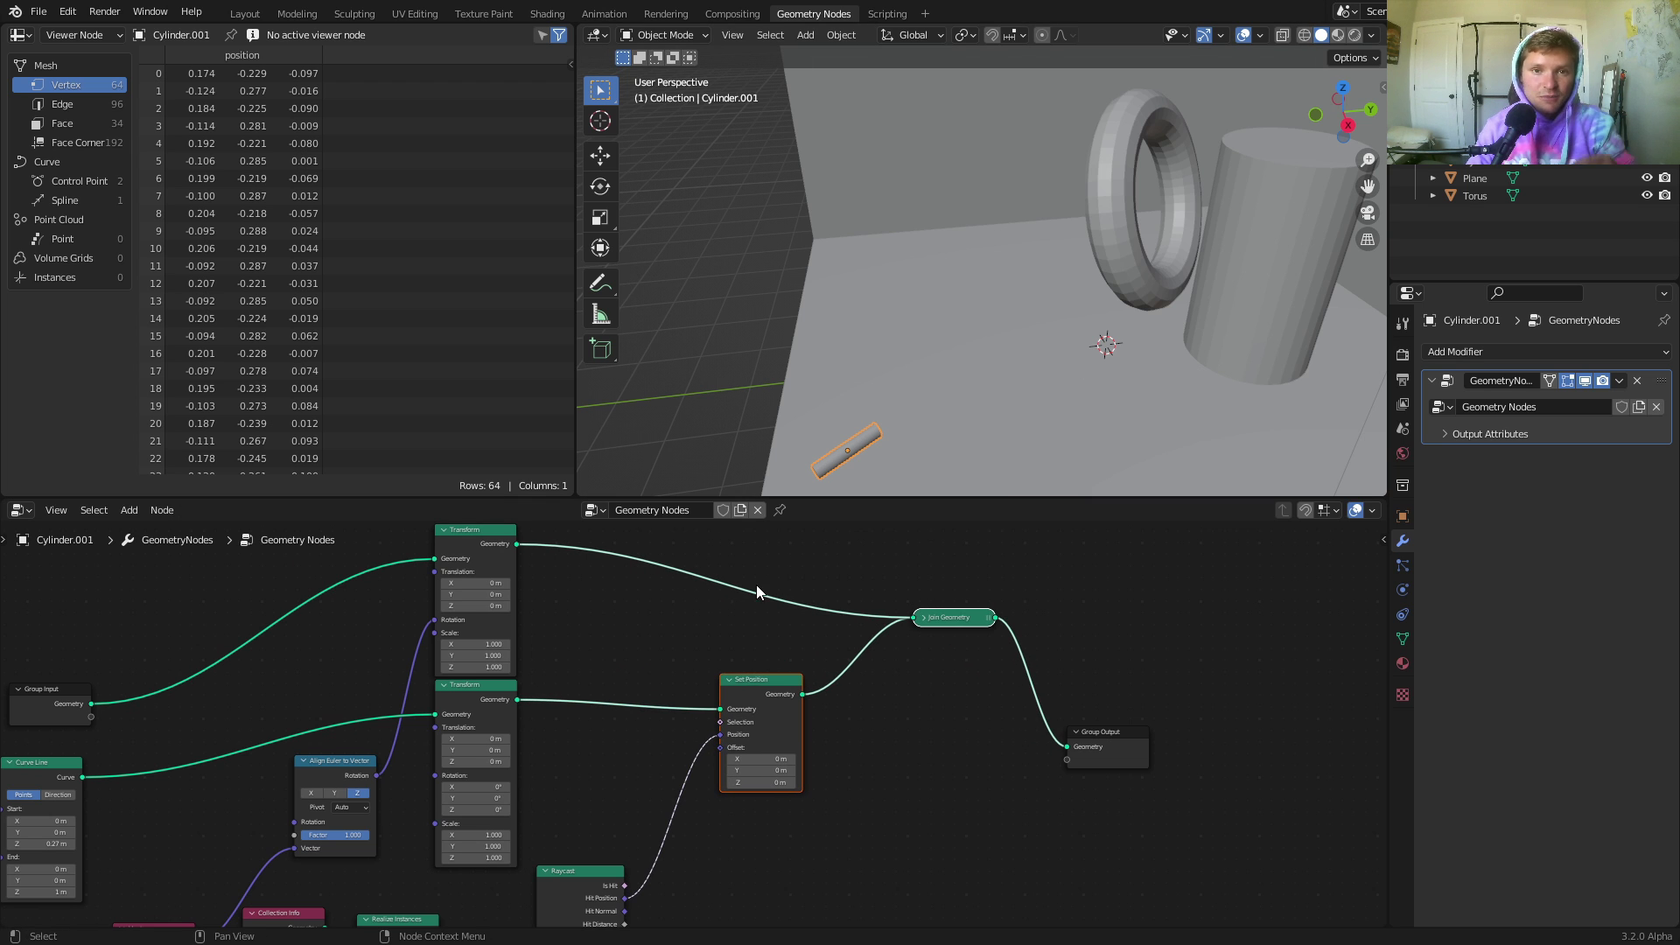
click(1085, 734)
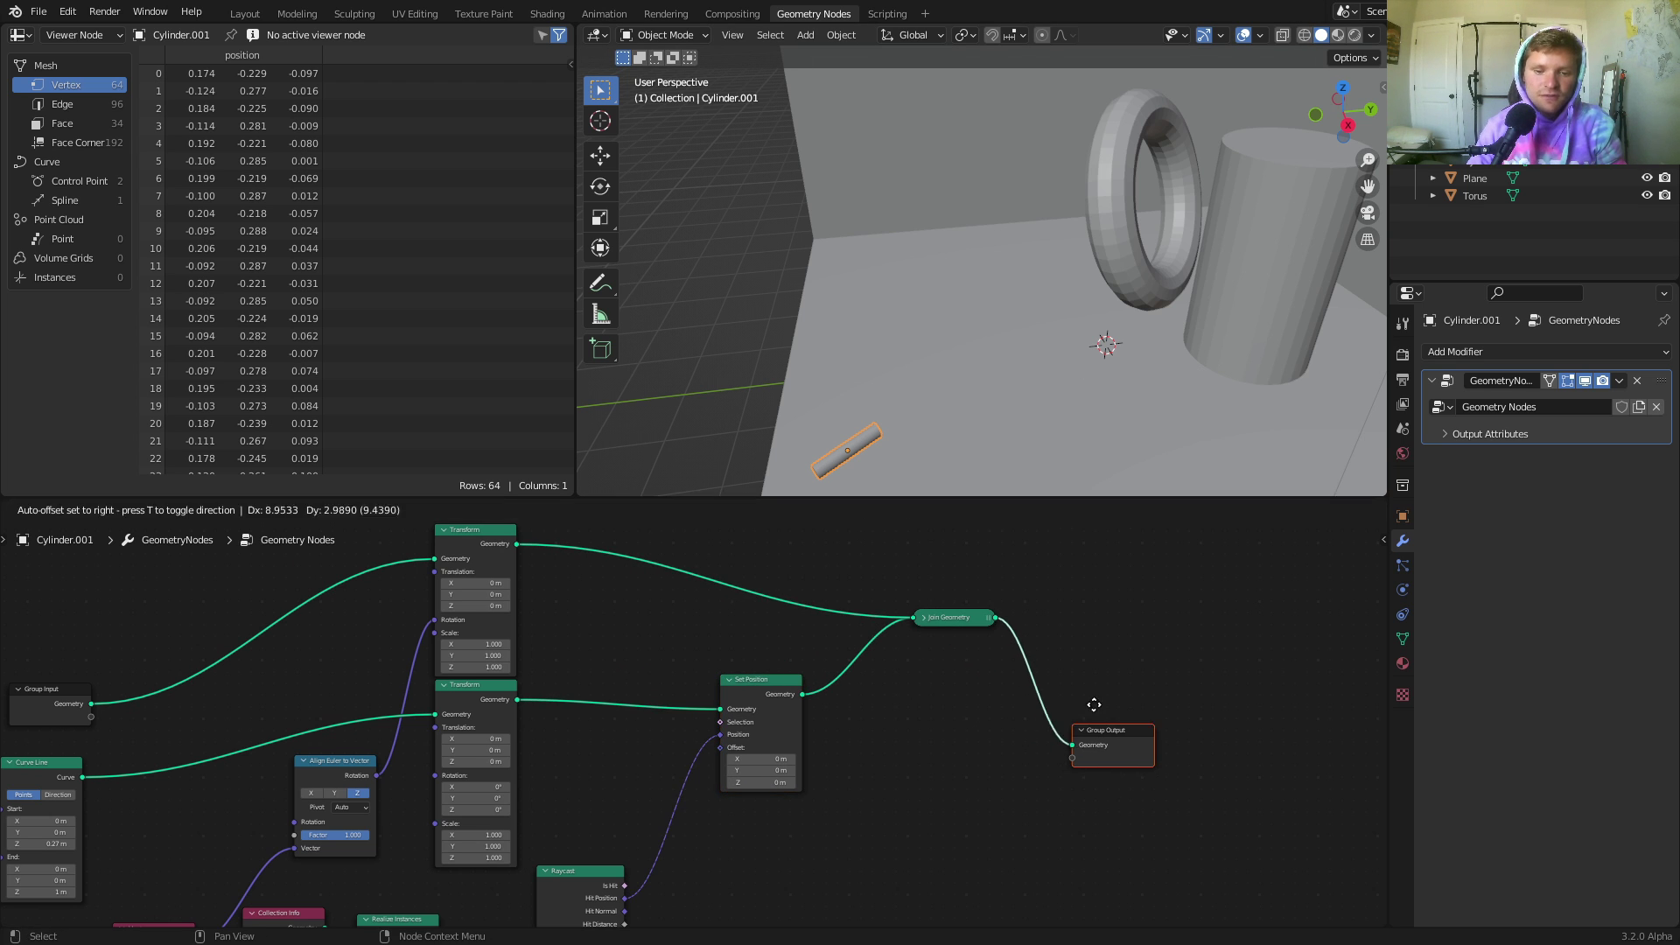
key(g)
click(1196, 683)
scroll(895, 701, up, 5)
drag(778, 658, 836, 658)
Add an Index node in the space between the Transform nodes and Set Position.
key(shift+a)
click(648, 564)
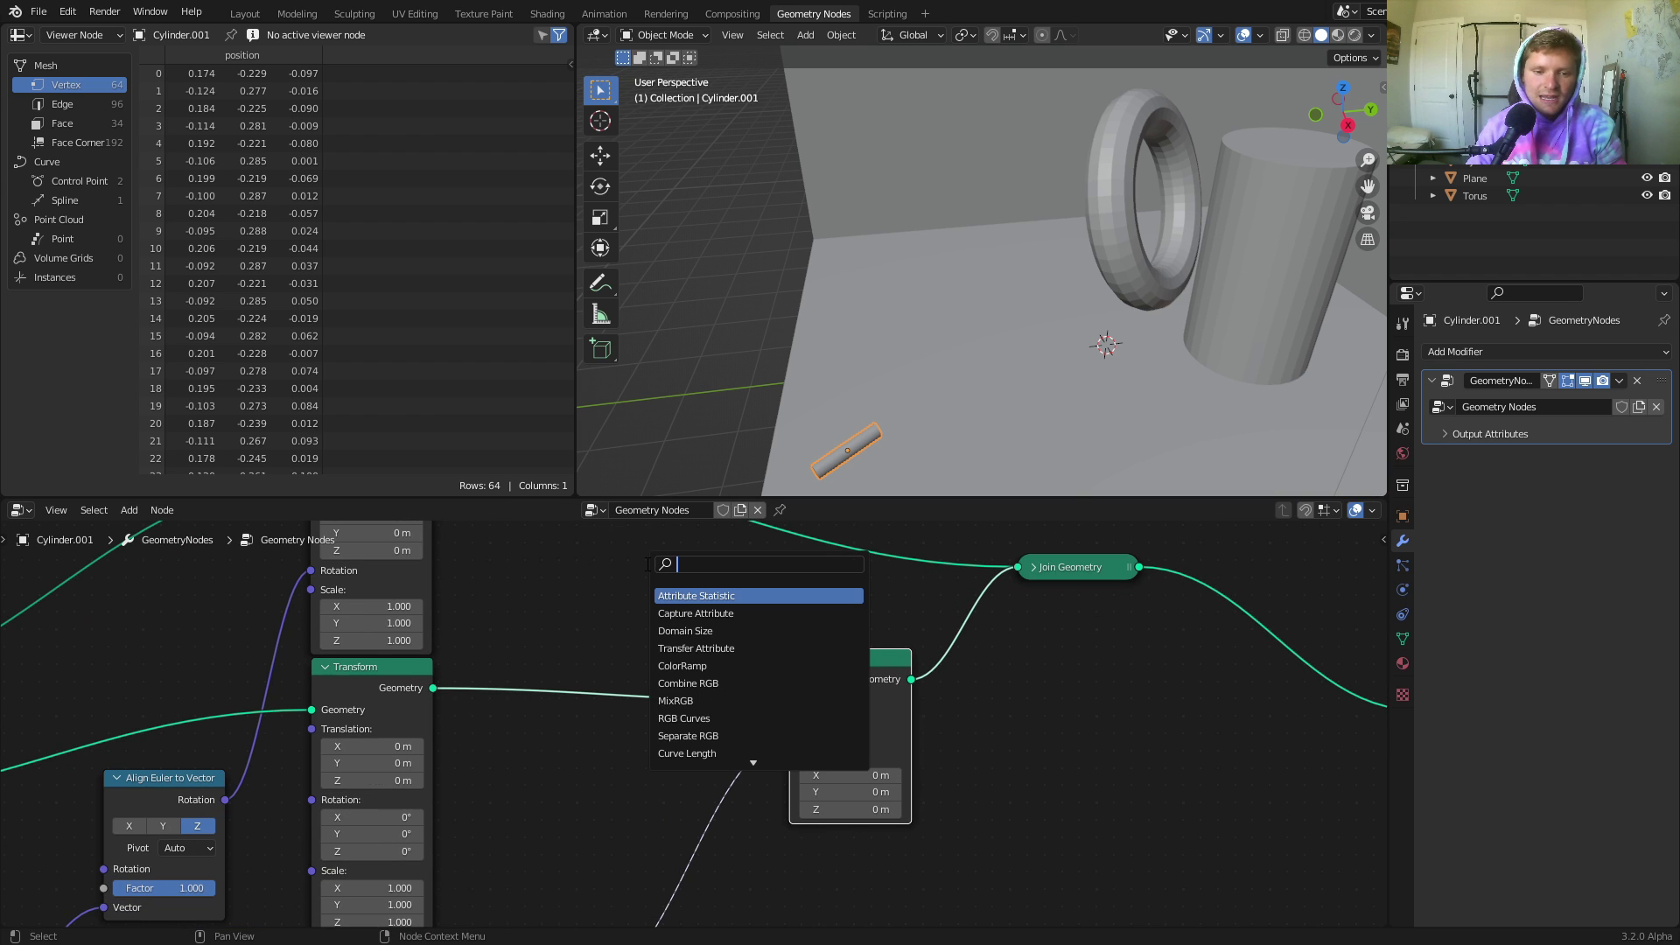
text(index)
key(Return)
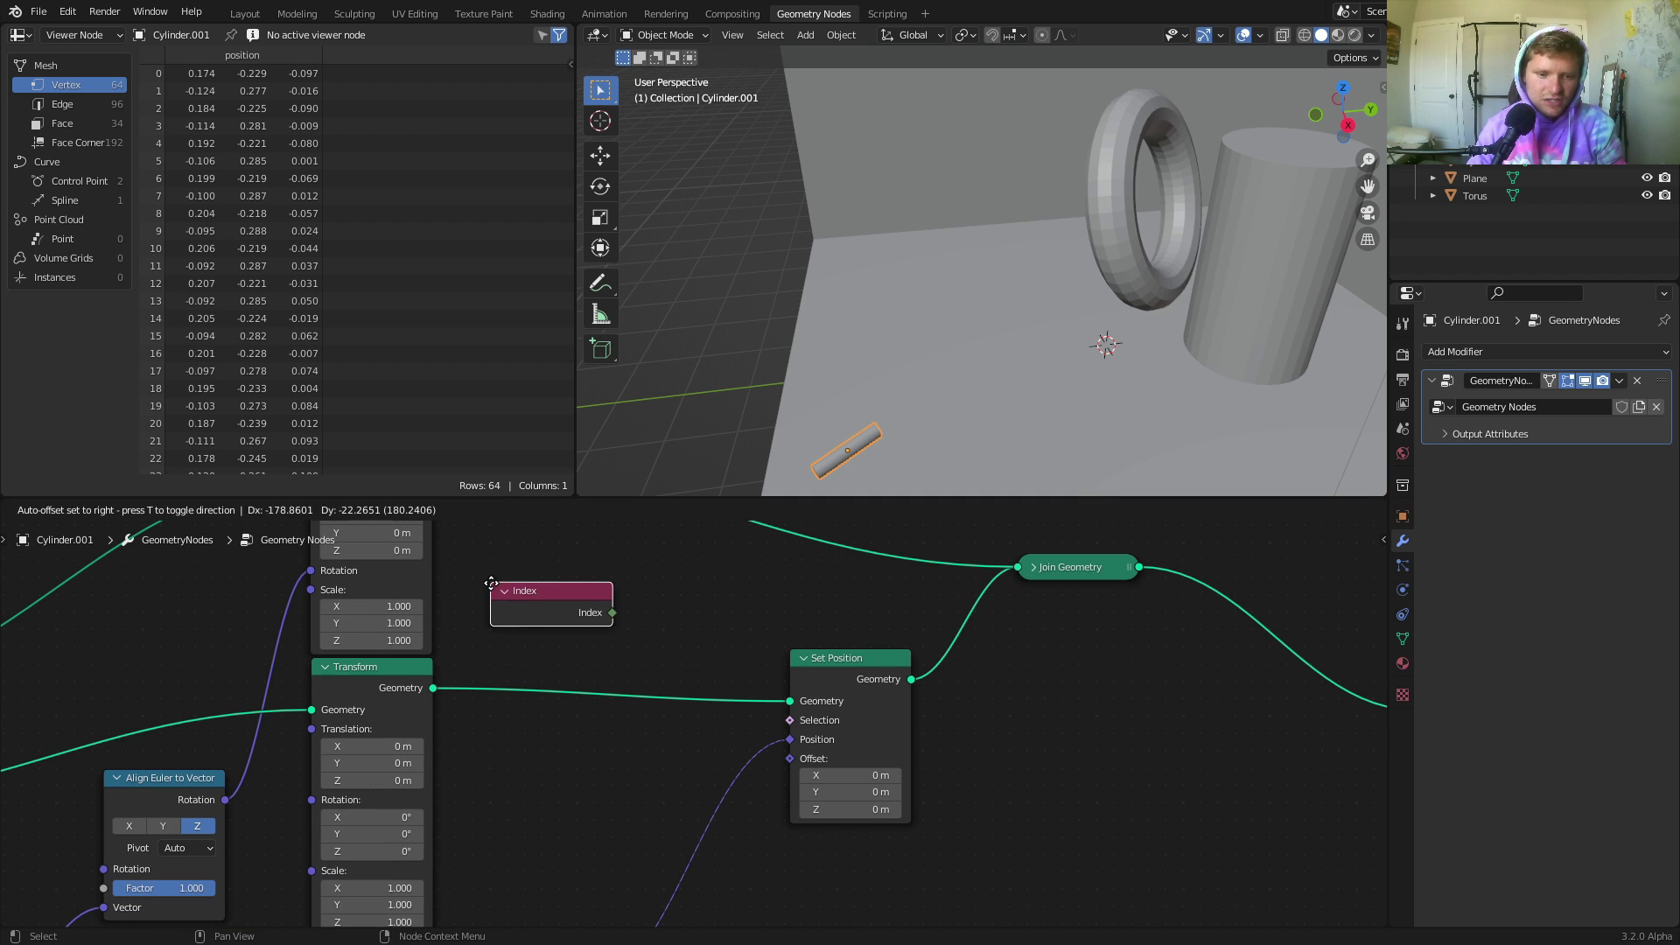
click(503, 595)
Examine the Curve Line's control points in the spreadsheet through a temporary Viewer node.
scroll(357, 757, down, 5)
middle_drag(331, 748, 634, 528)
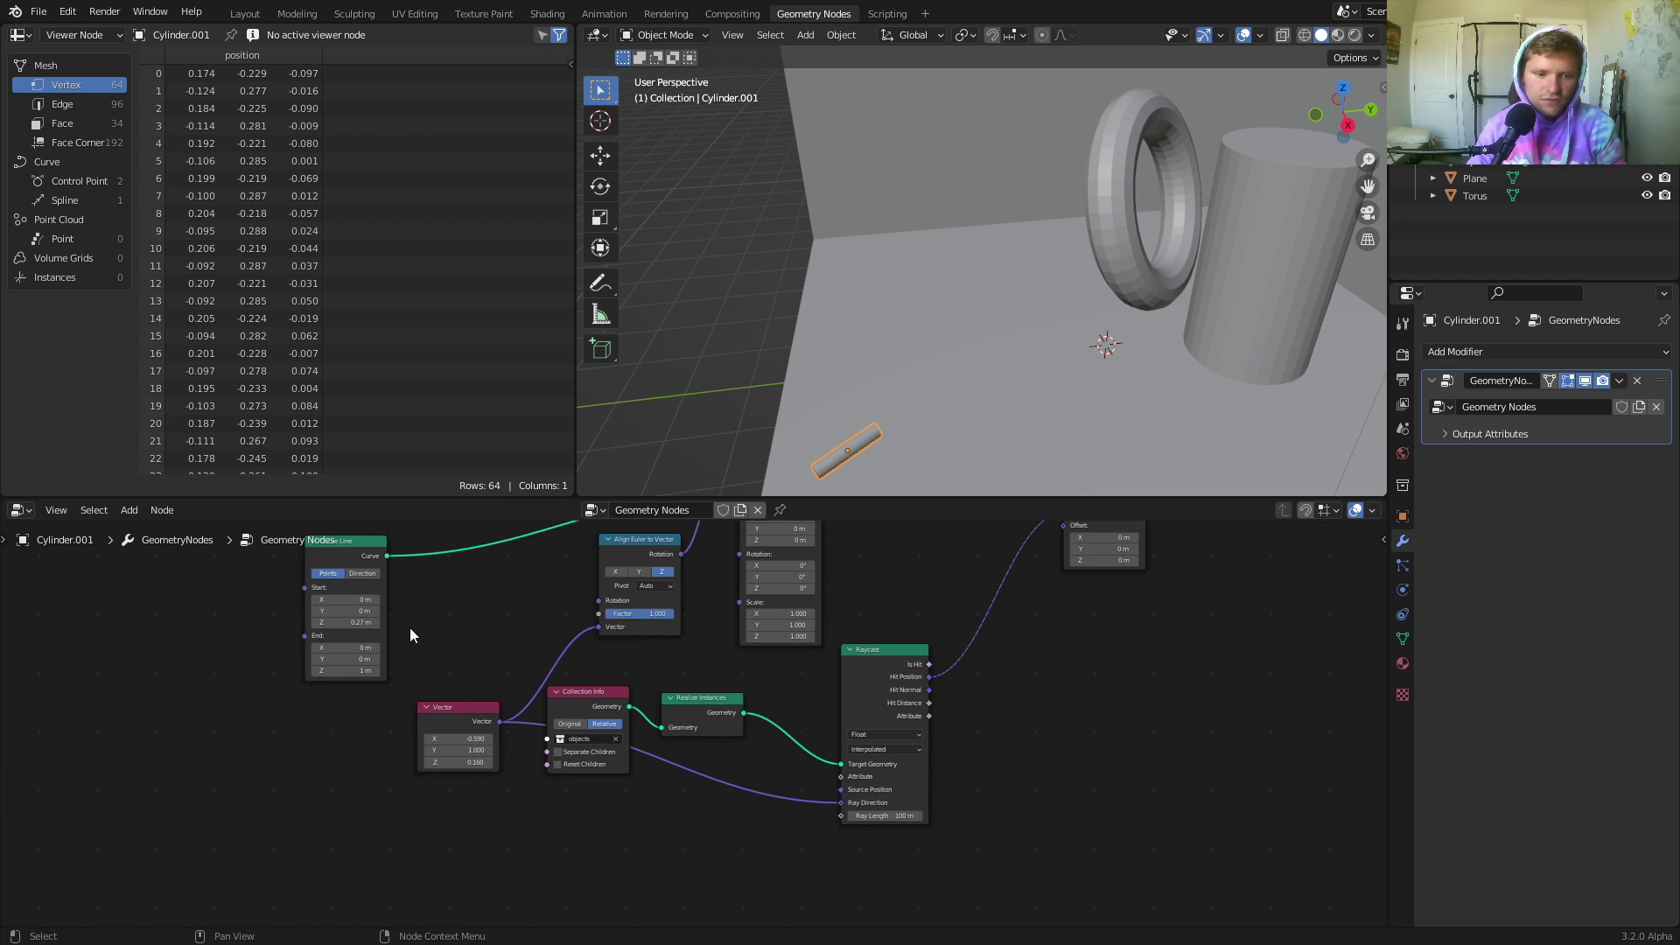
ctrl+shift+click(338, 553)
click(103, 181)
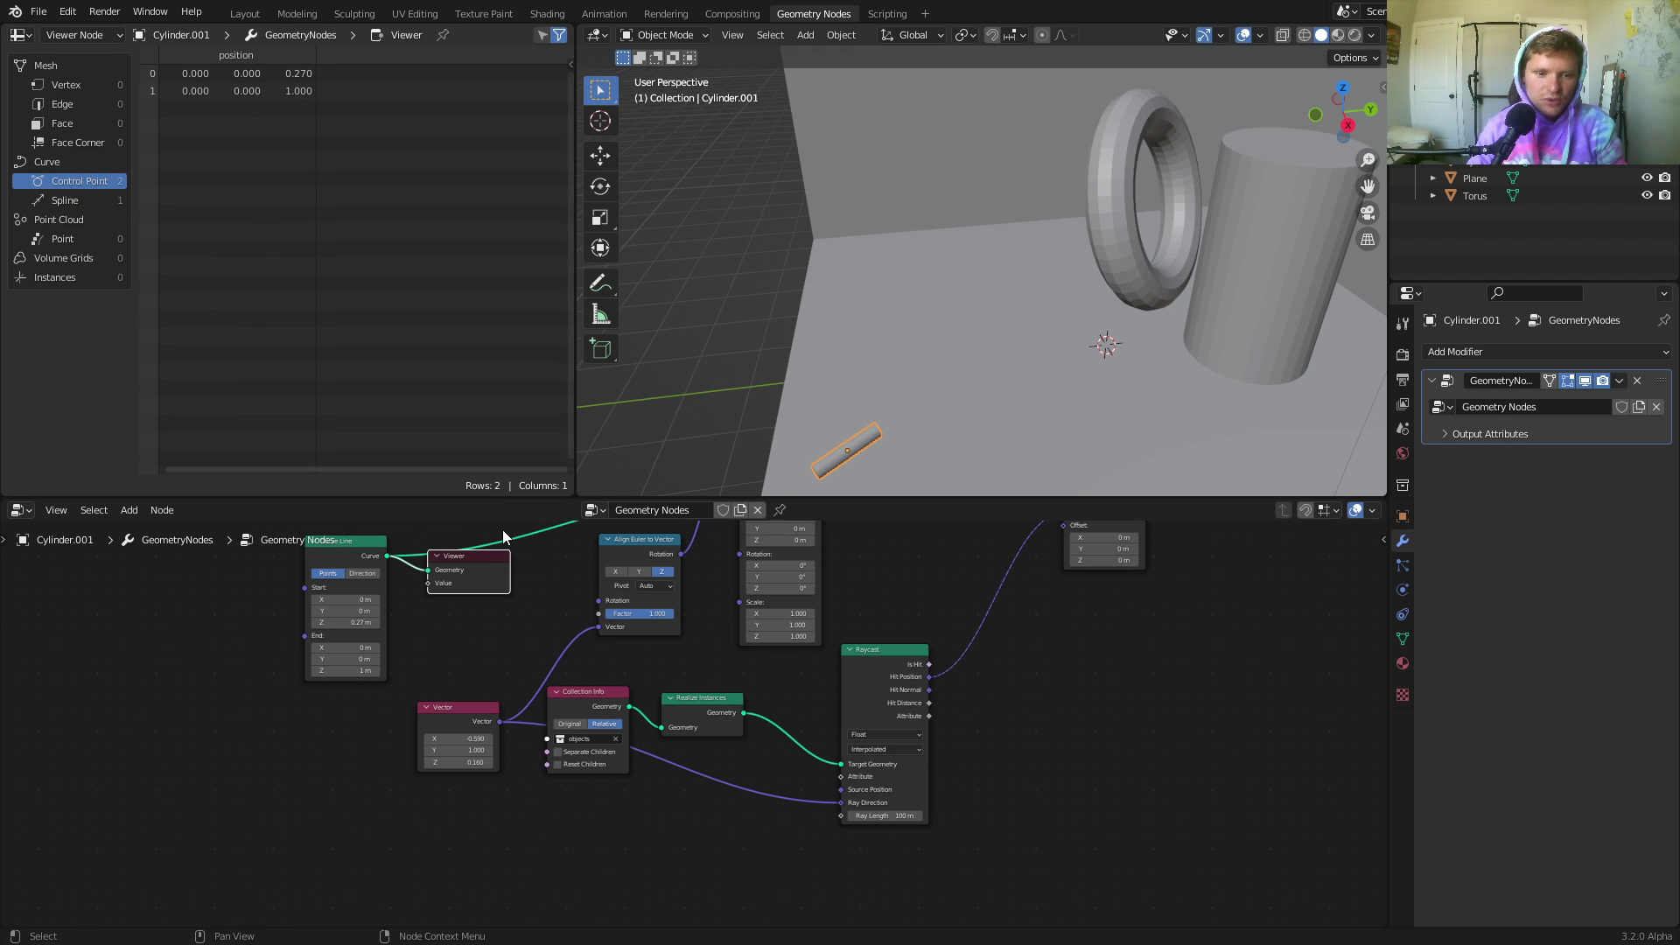
key(x)
Add an integer Equal comparison node fed by the Index output, placed beside the Index node.
middle_drag(905, 590, 729, 759)
scroll(808, 647, up, 4)
middle_drag(808, 647, 804, 736)
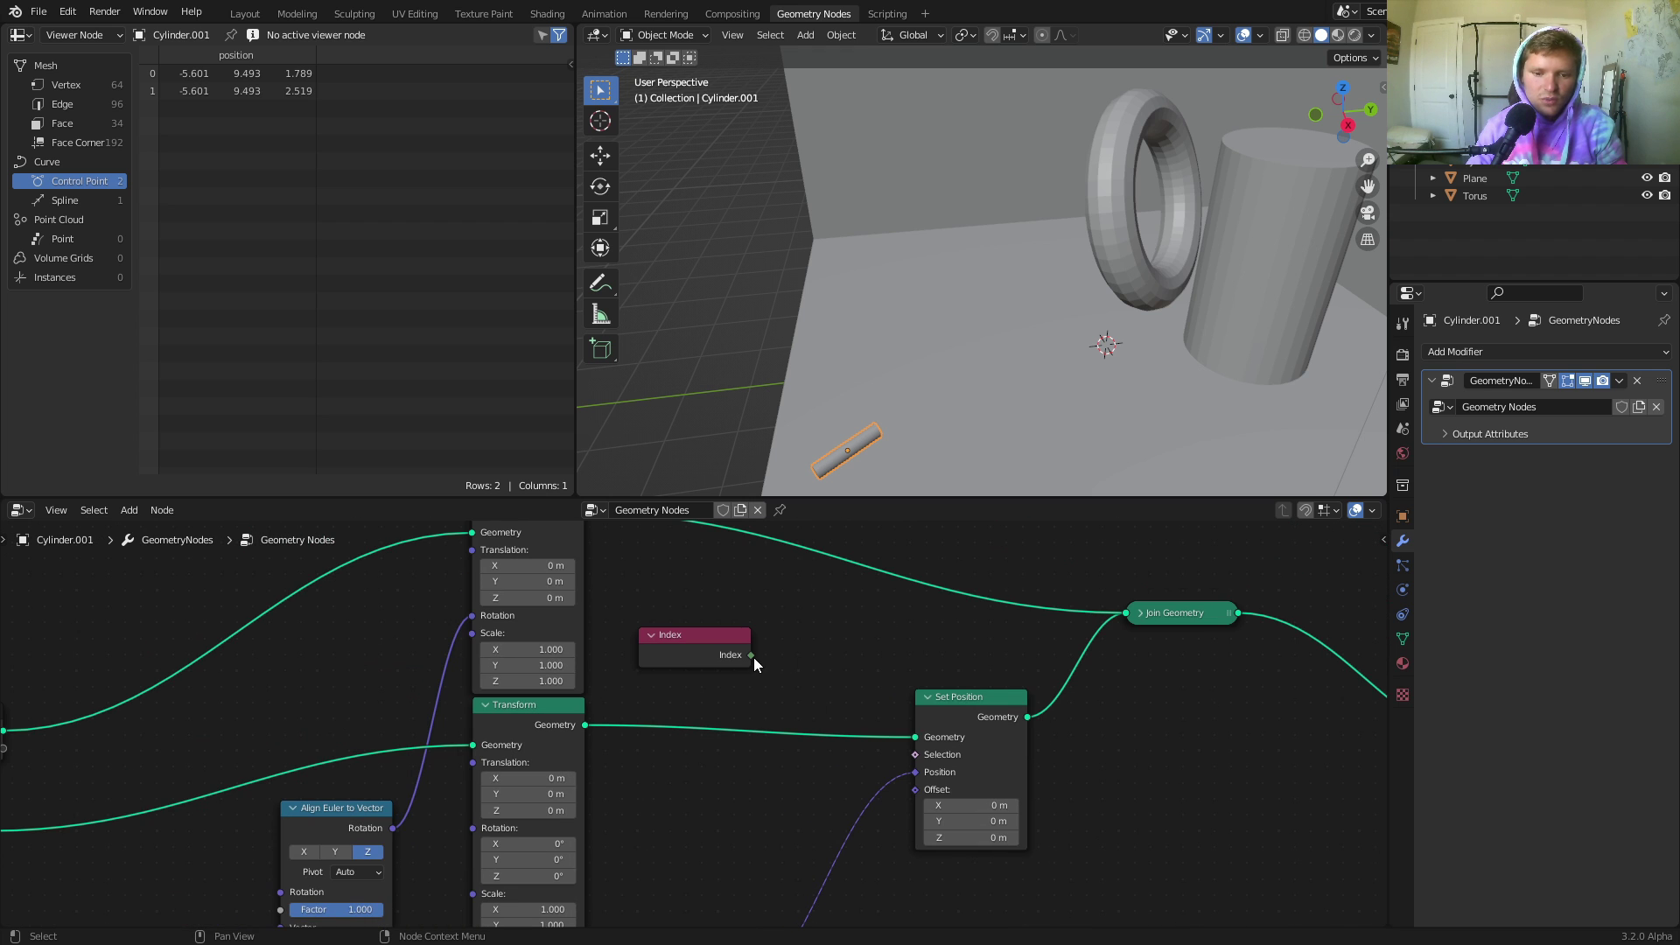
drag(752, 656, 803, 638)
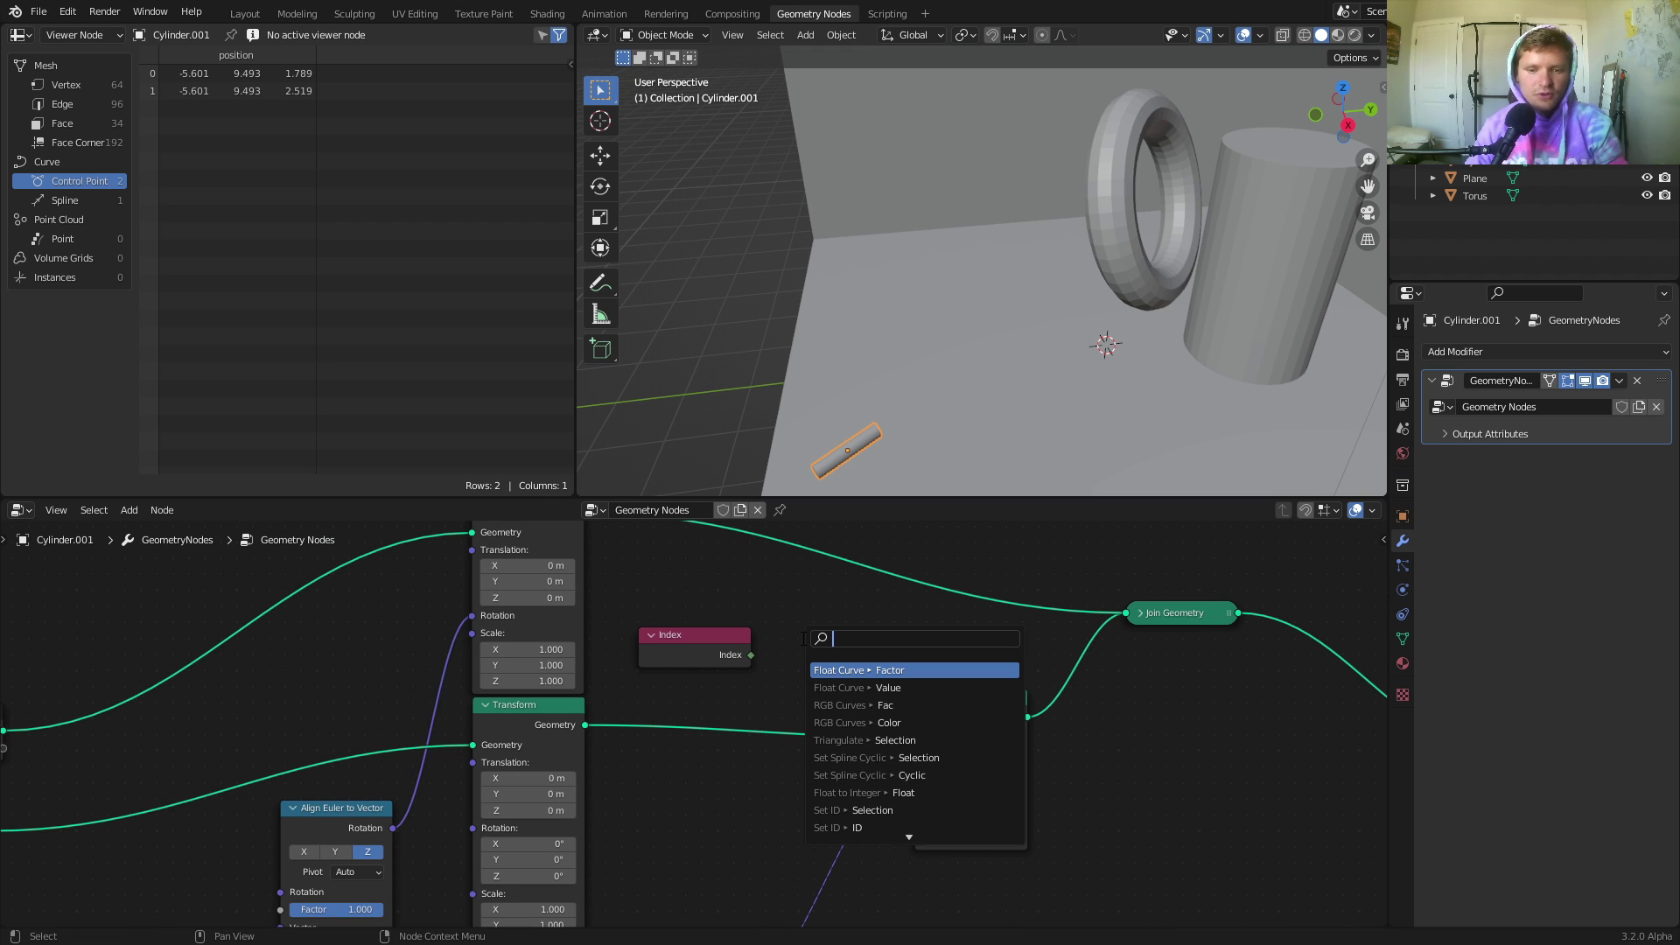
text(eq)
key(Return)
click(776, 612)
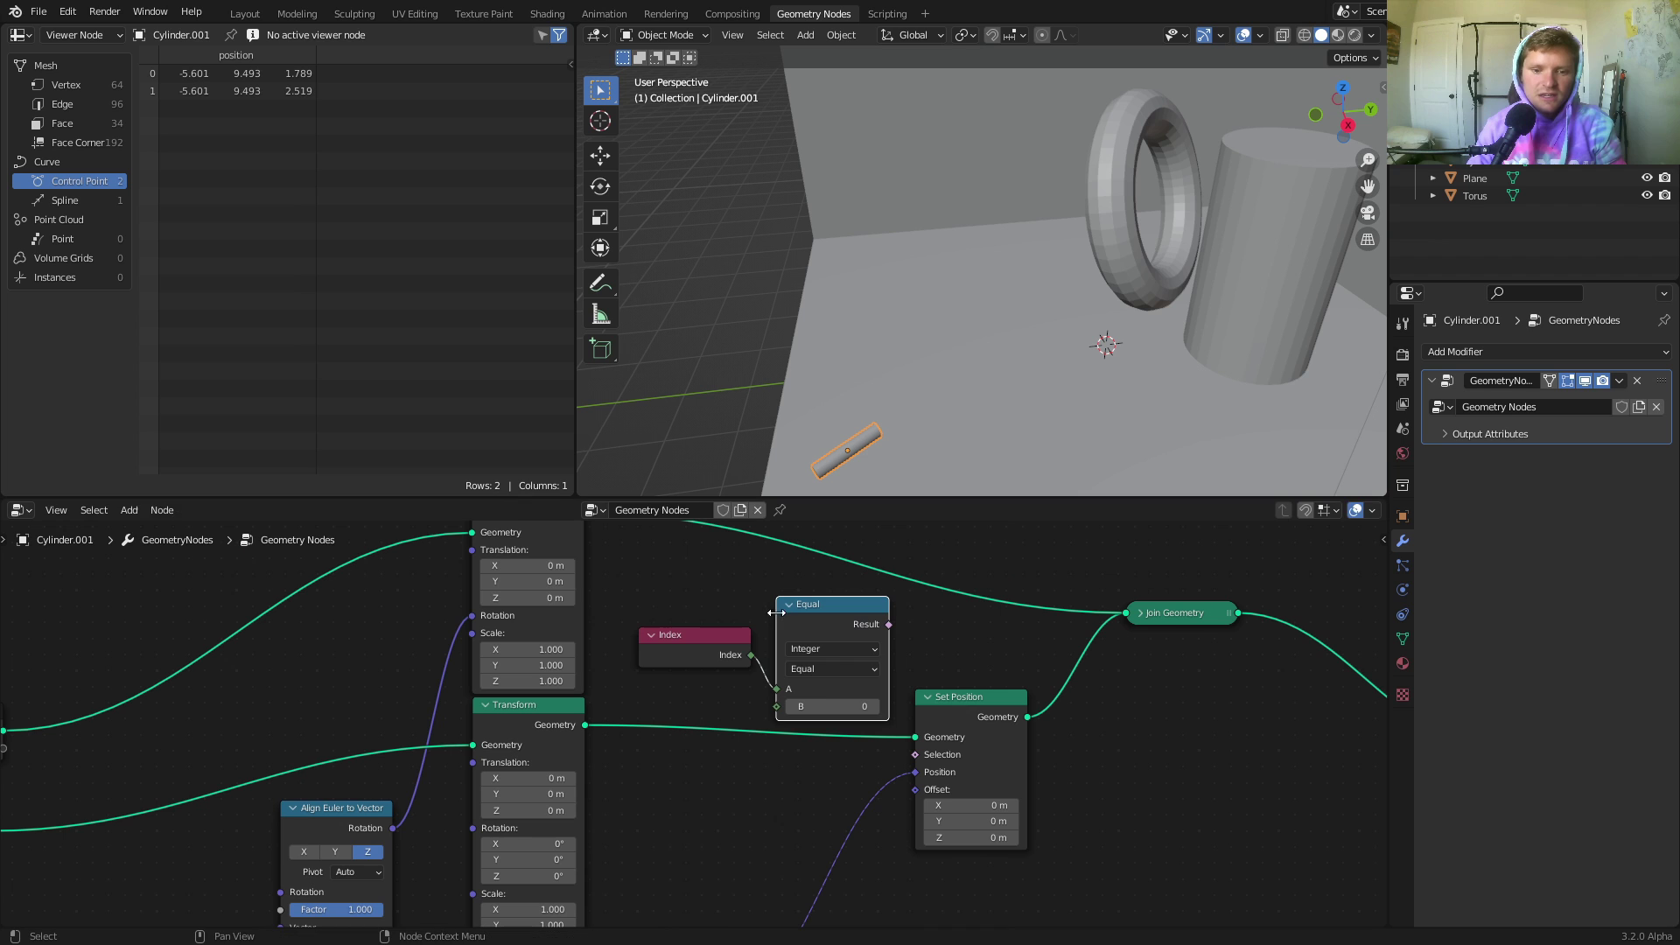
Set the Equal node's B to 1 and connect its Result to Set Position's Selection.
click(825, 705)
text(1)
key(Return)
drag(886, 626, 916, 753)
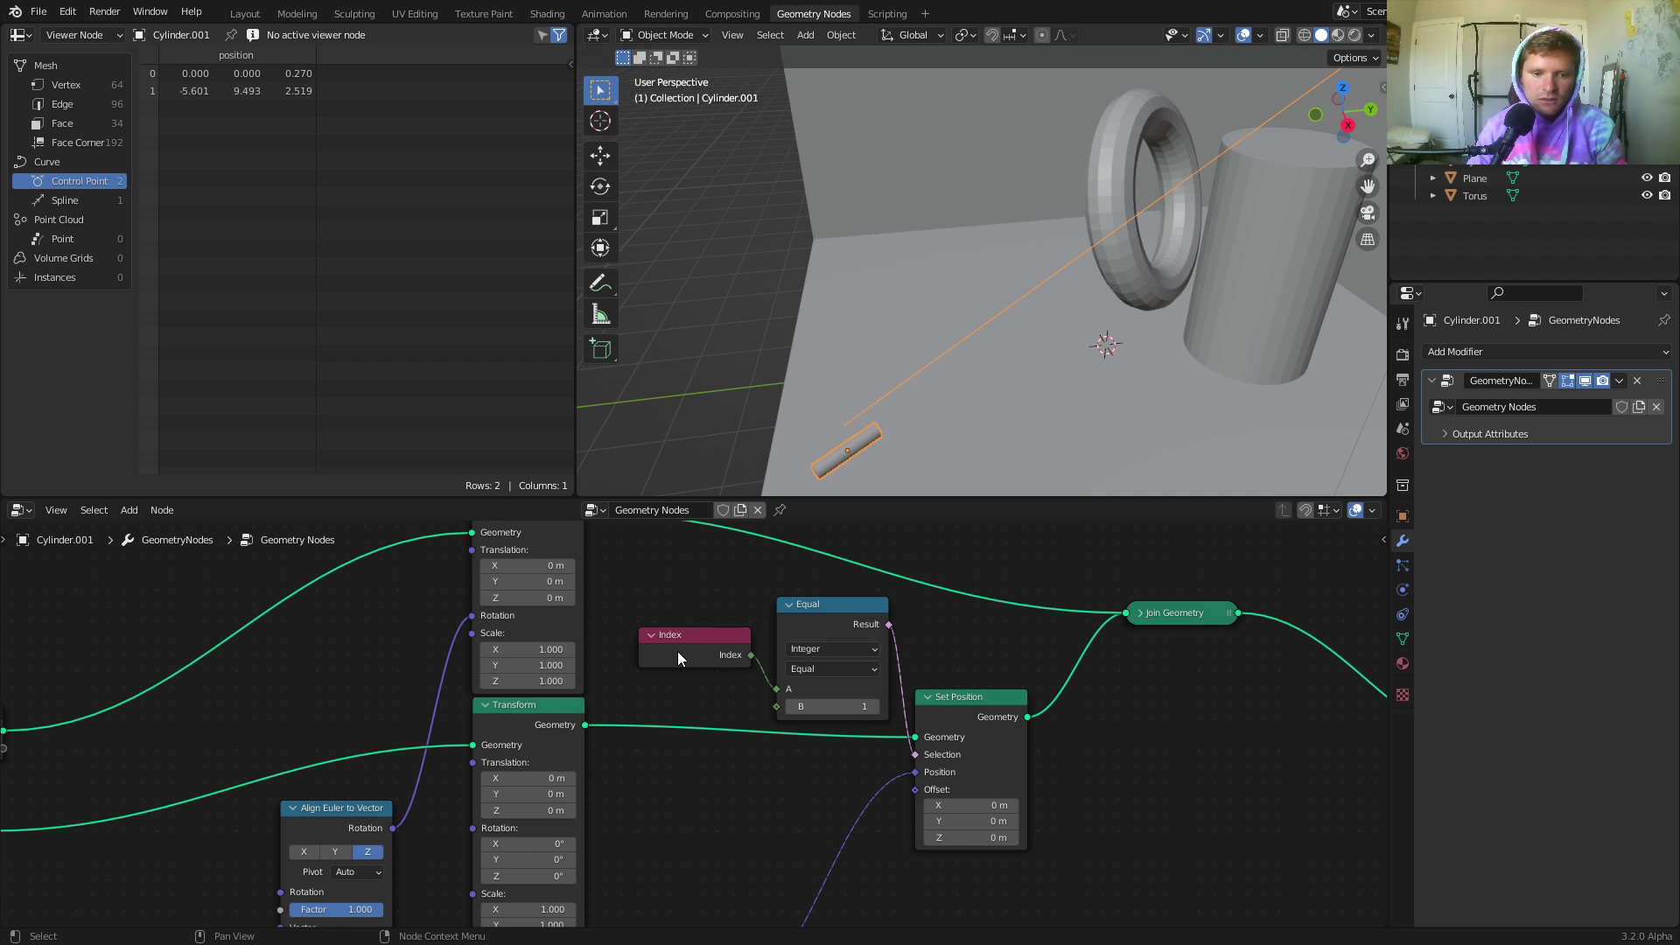
Connect Align Euler to Vector's Rotation to the duplicated Transform's Rotation as well.
scroll(678, 651, down, 1)
middle_drag(599, 744, 743, 620)
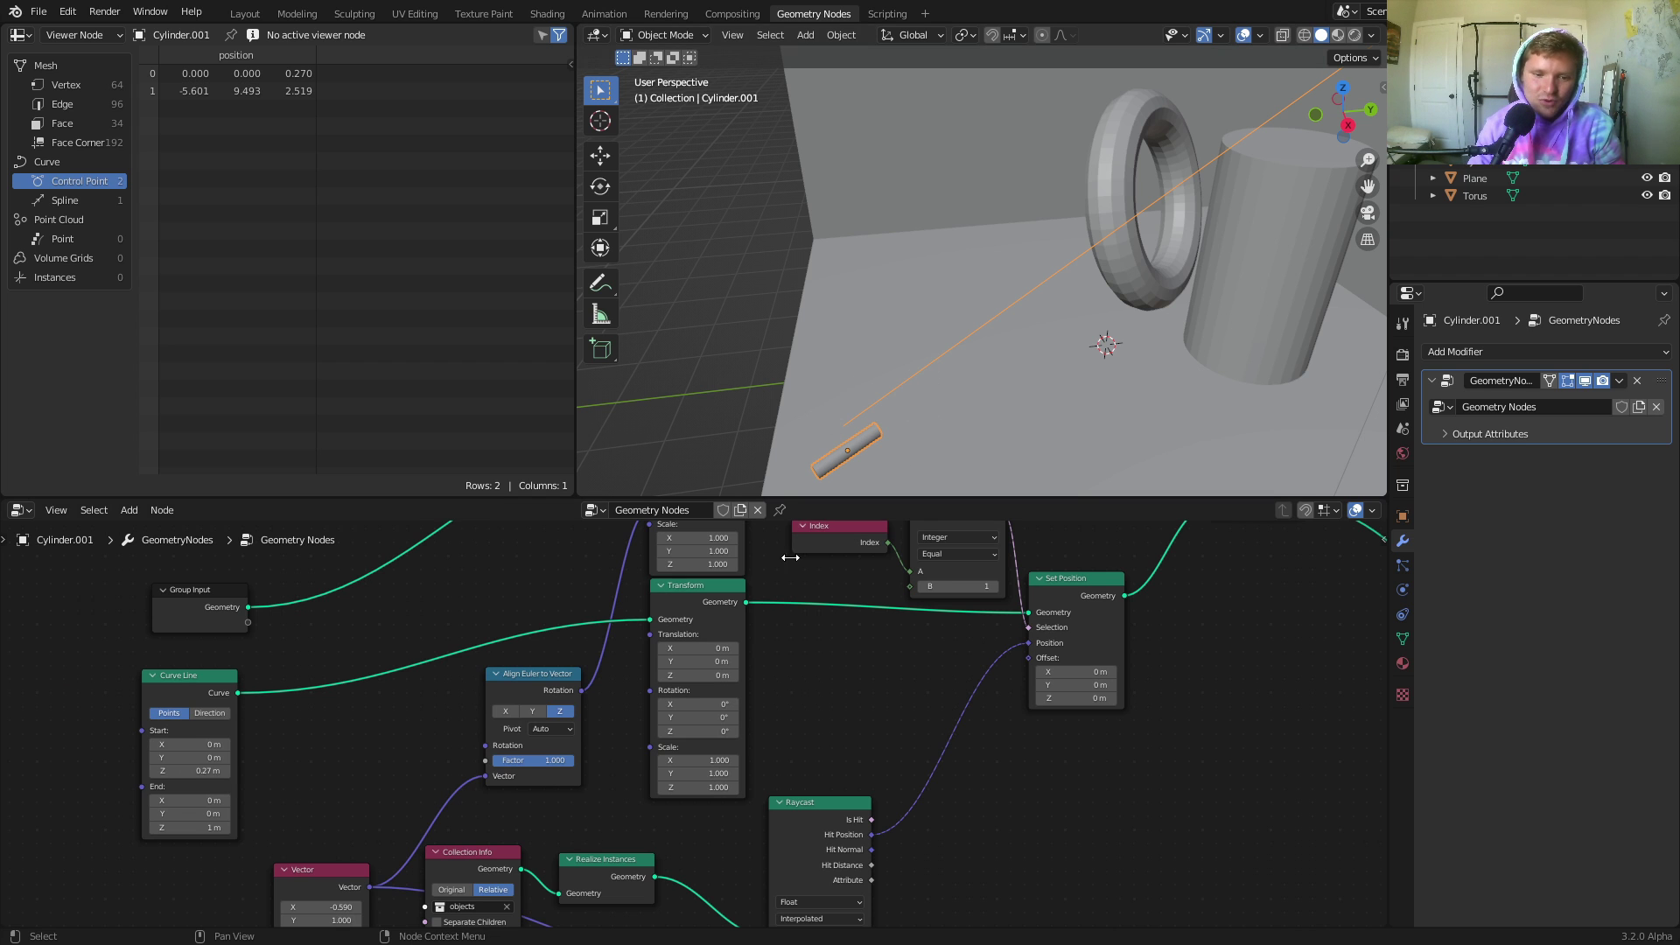
middle_drag(585, 682, 621, 671)
drag(617, 679, 685, 679)
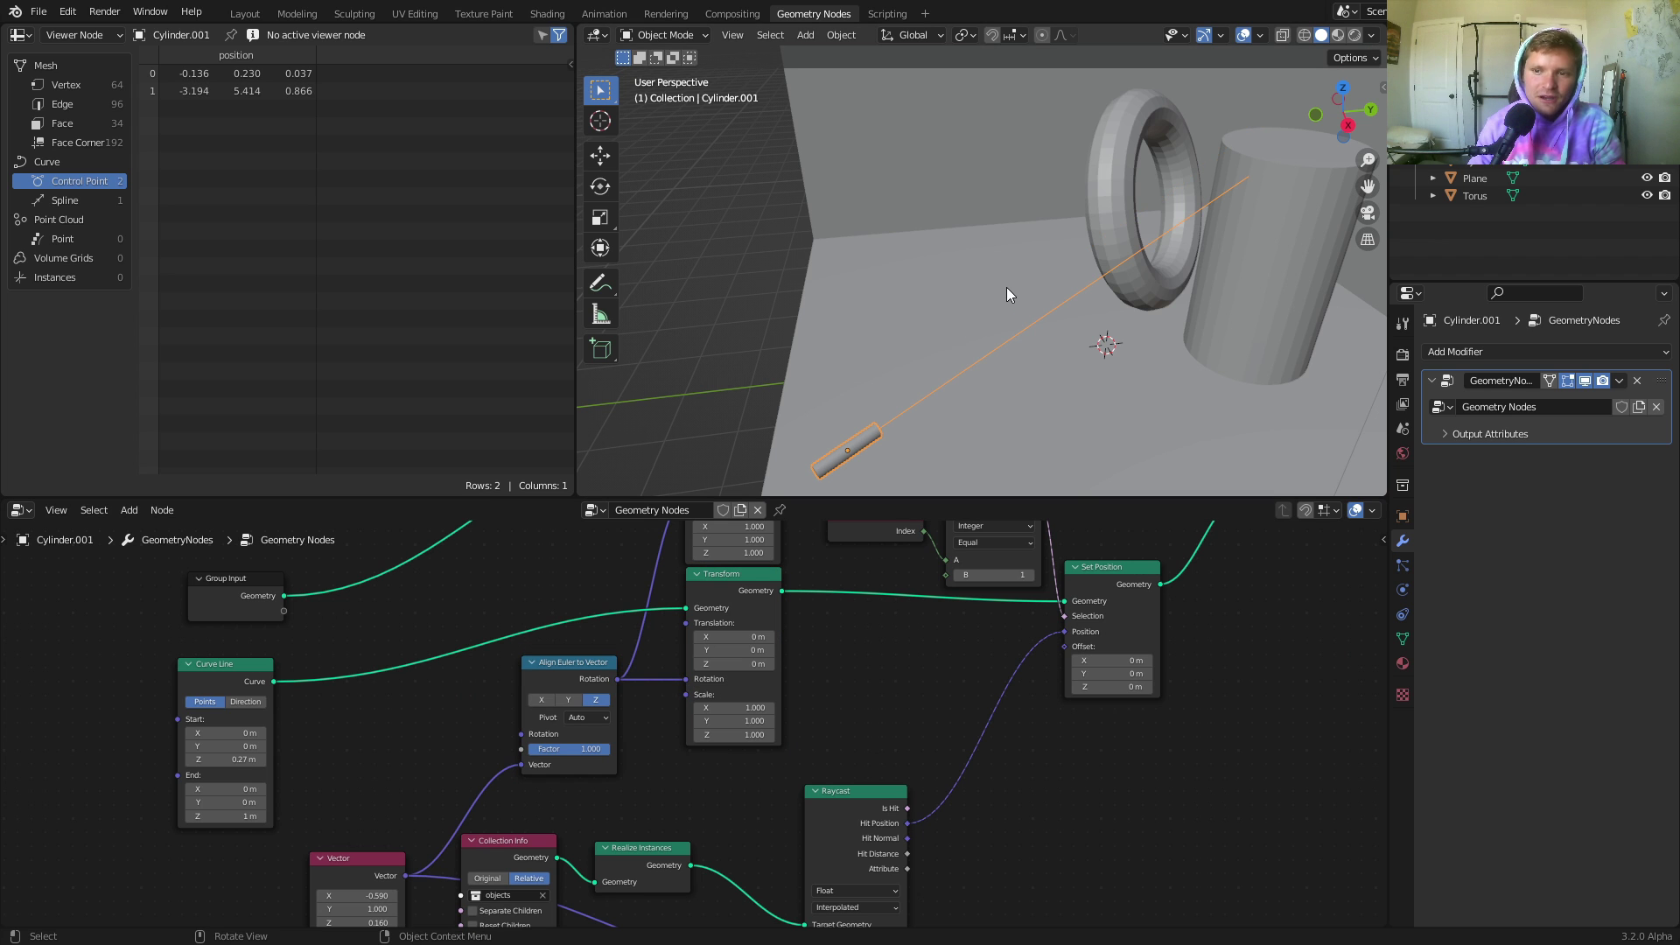
Vary the Vector node's X through -0.550 and -0.790 to -0.460, and move the node slightly higher.
middle_drag(358, 897, 503, 765)
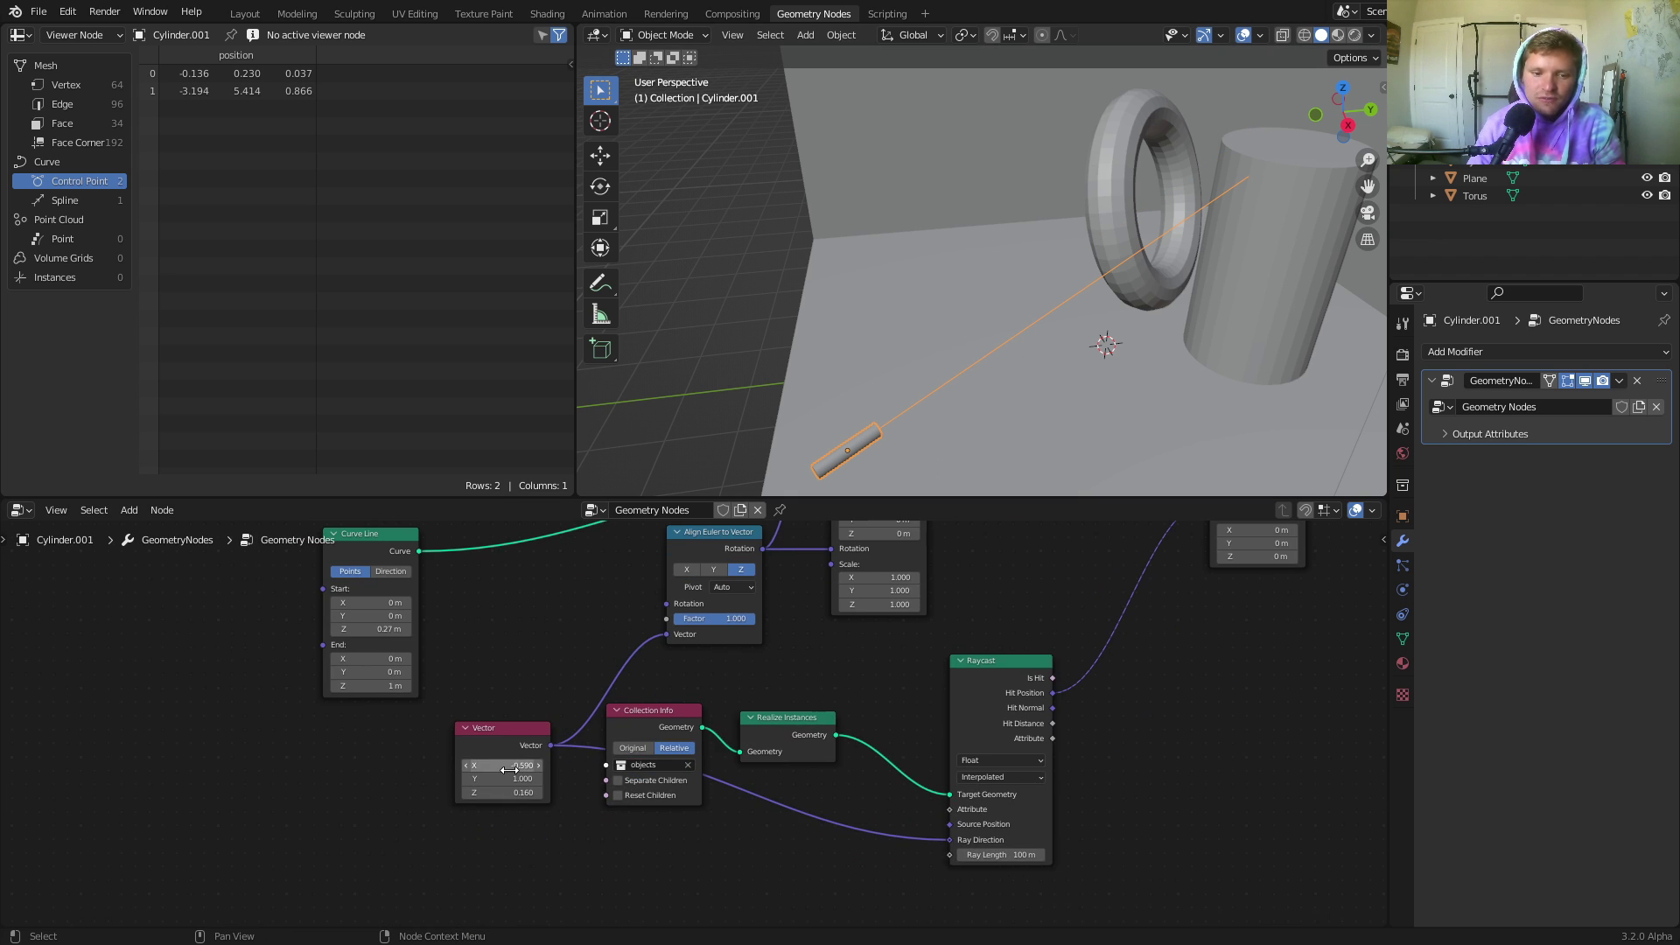
mouse_move(504, 765)
mouse_down()
mouse_move(475, 765)
mouse_move(508, 765)
mouse_up()
middle_drag(1072, 365, 1108, 355)
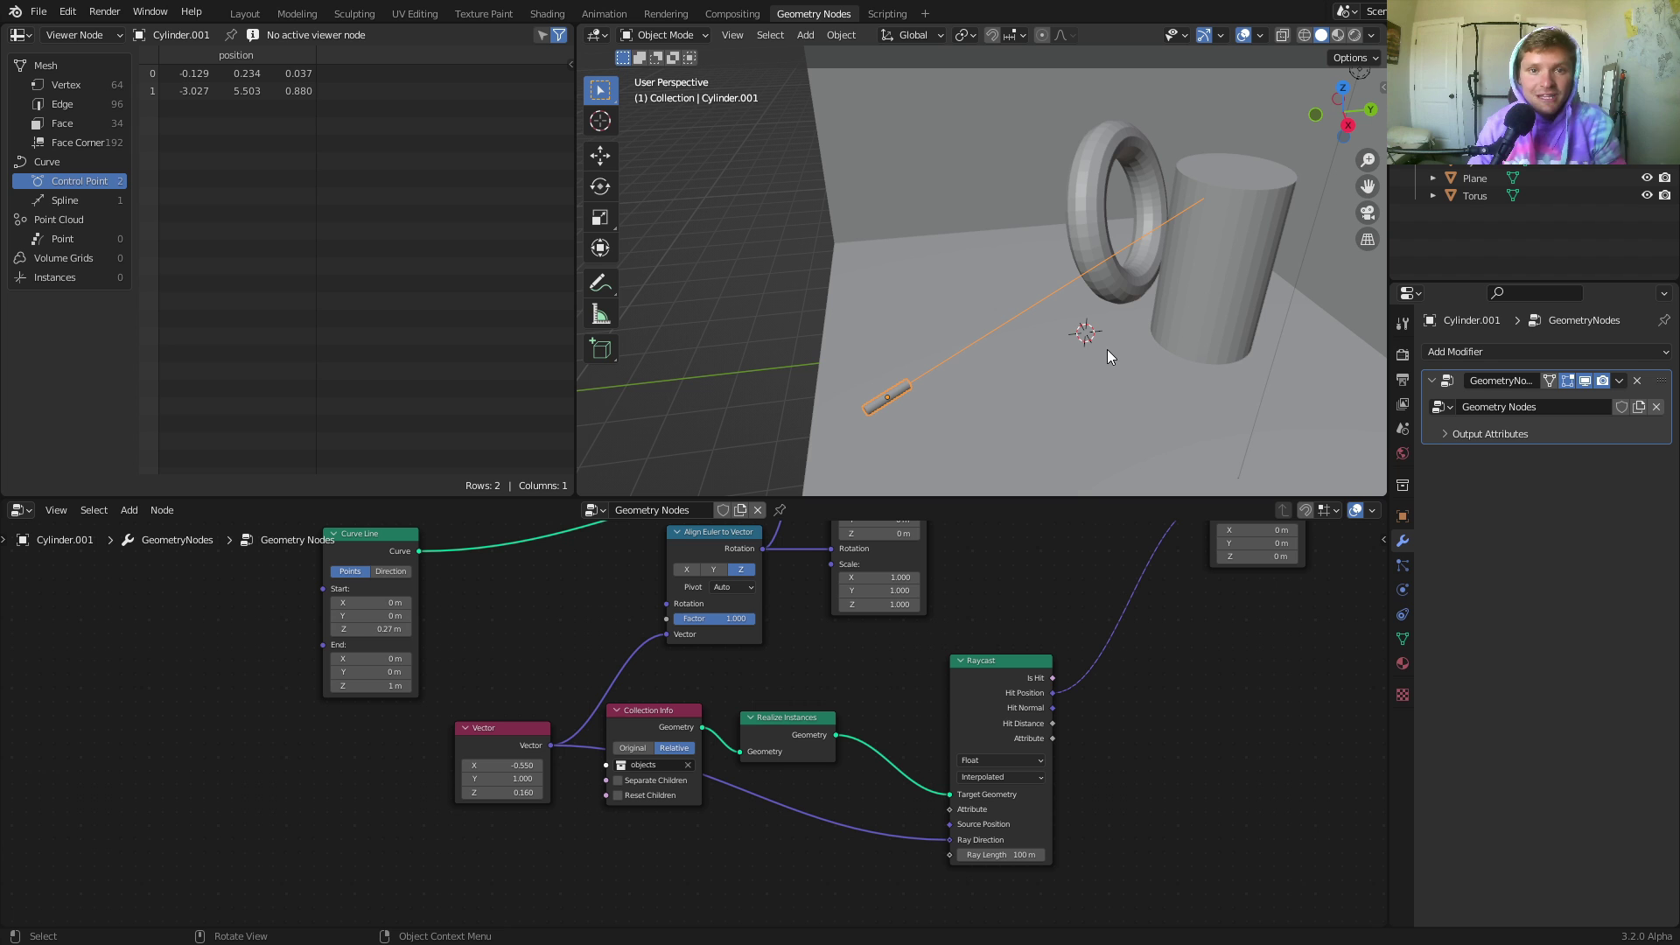
drag(511, 765, 481, 683)
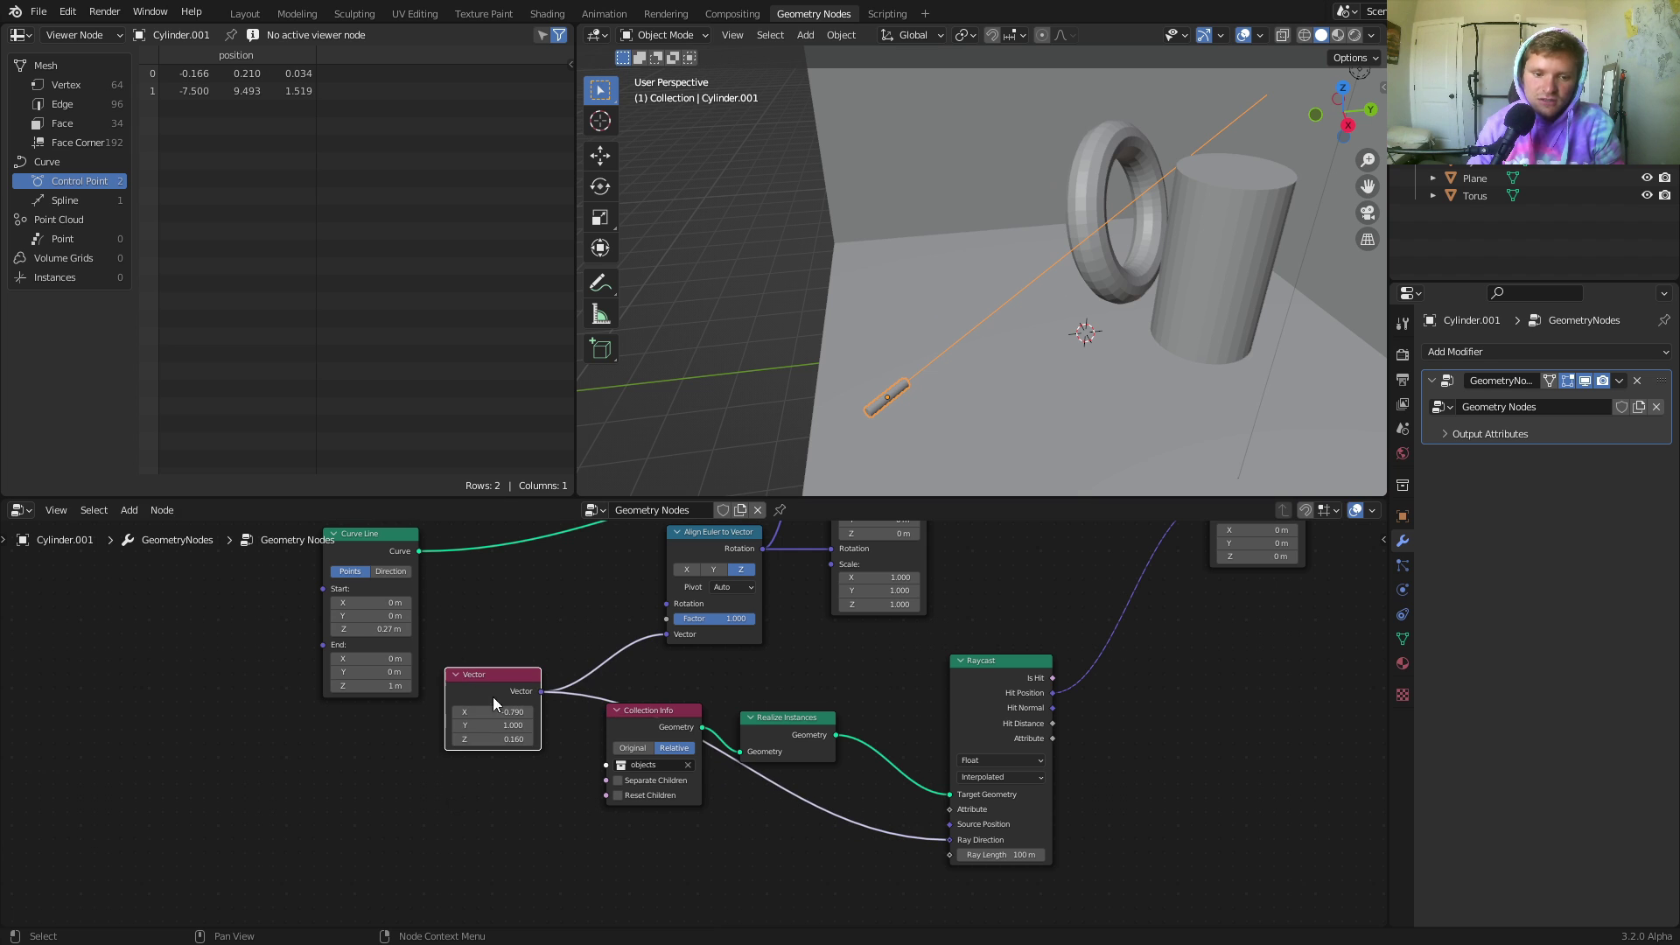
middle_drag(897, 569, 867, 650)
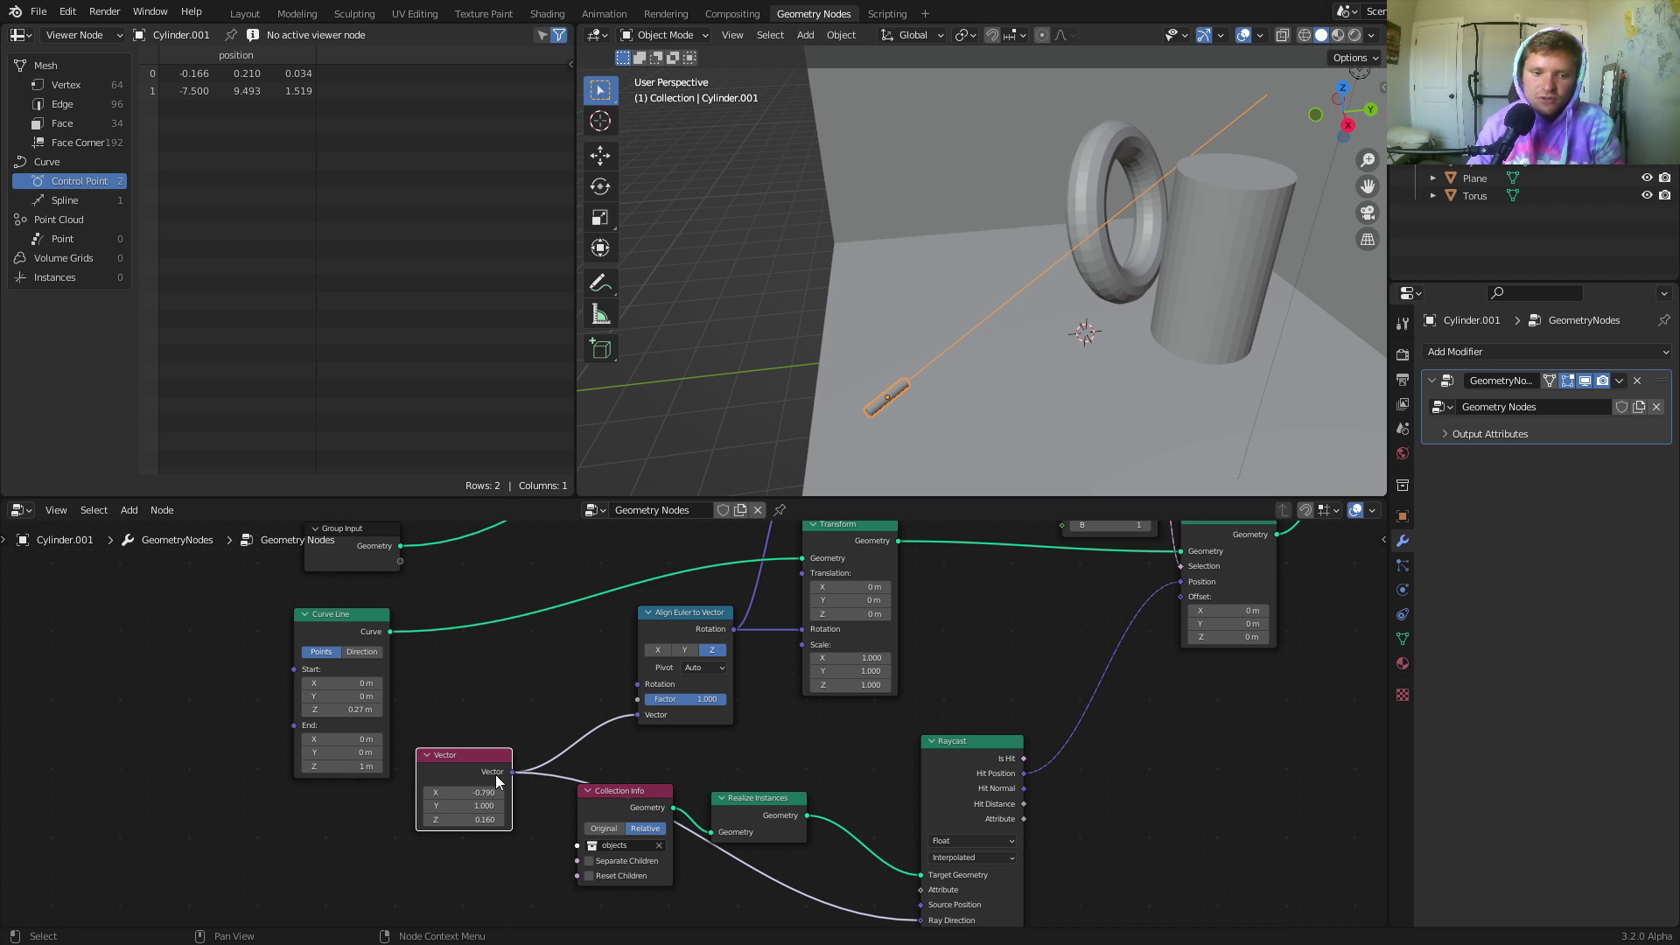
drag(473, 792, 508, 792)
Review how the Equal and Raycast nodes feed Set Position and how its output reaches Join Geometry.
middle_drag(1107, 600, 995, 764)
click(988, 618)
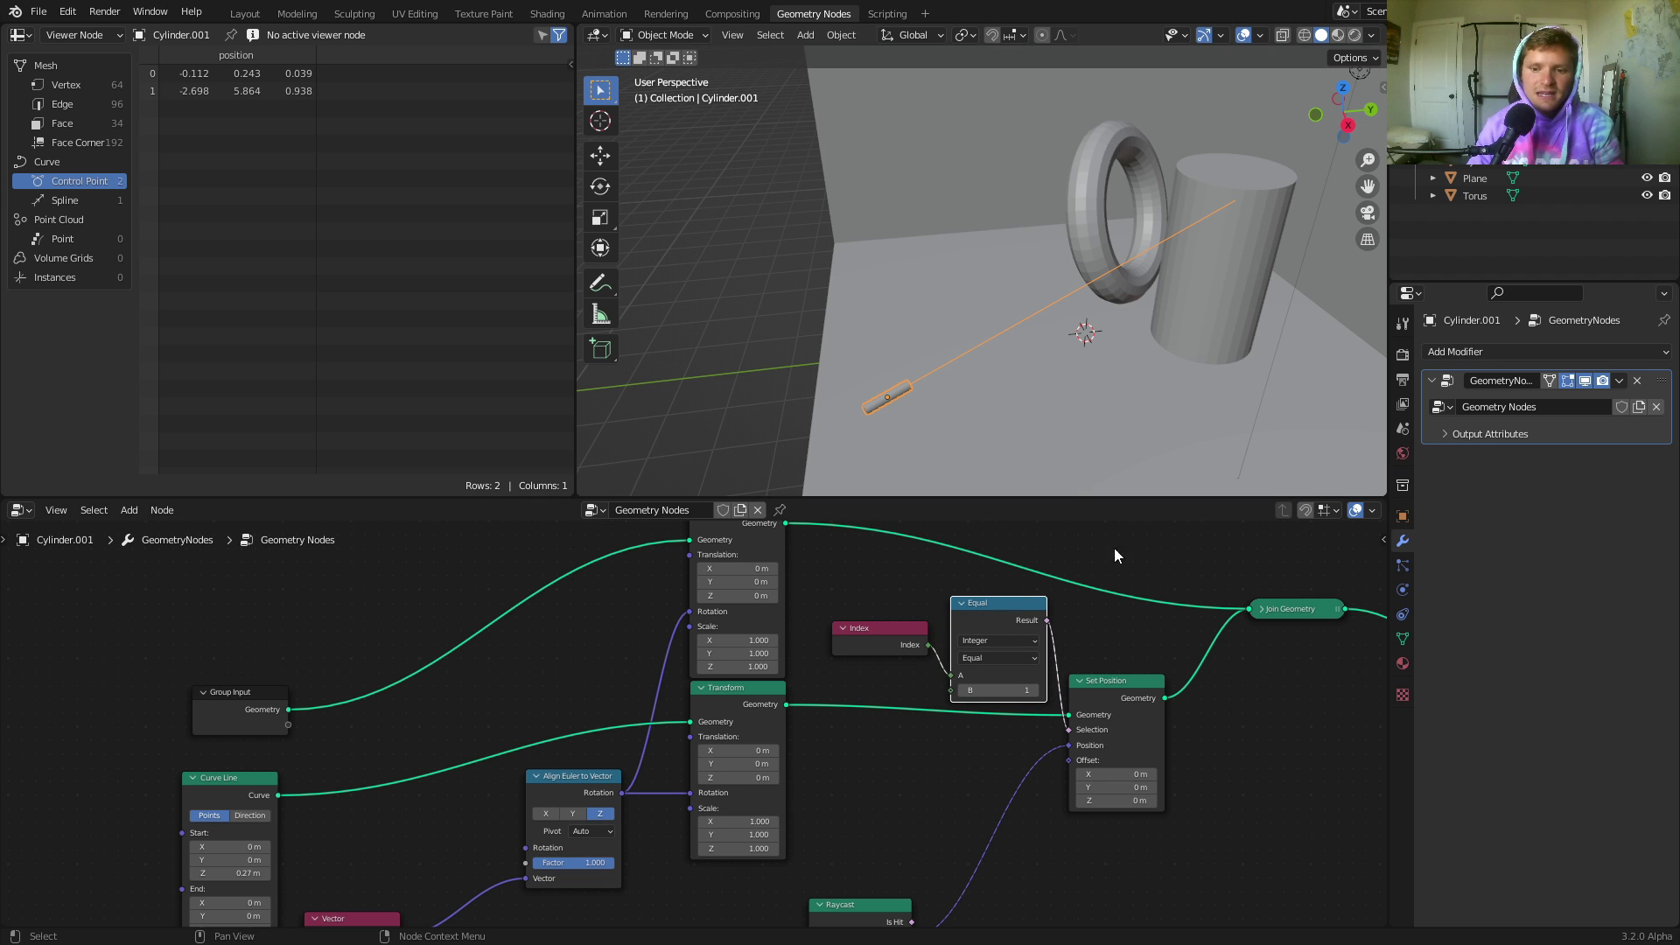
mouse_move(1116, 685)
mouse_down()
mouse_move(1087, 679)
mouse_move(1125, 687)
mouse_up()
middle_drag(1050, 785, 1065, 642)
drag(889, 756, 894, 742)
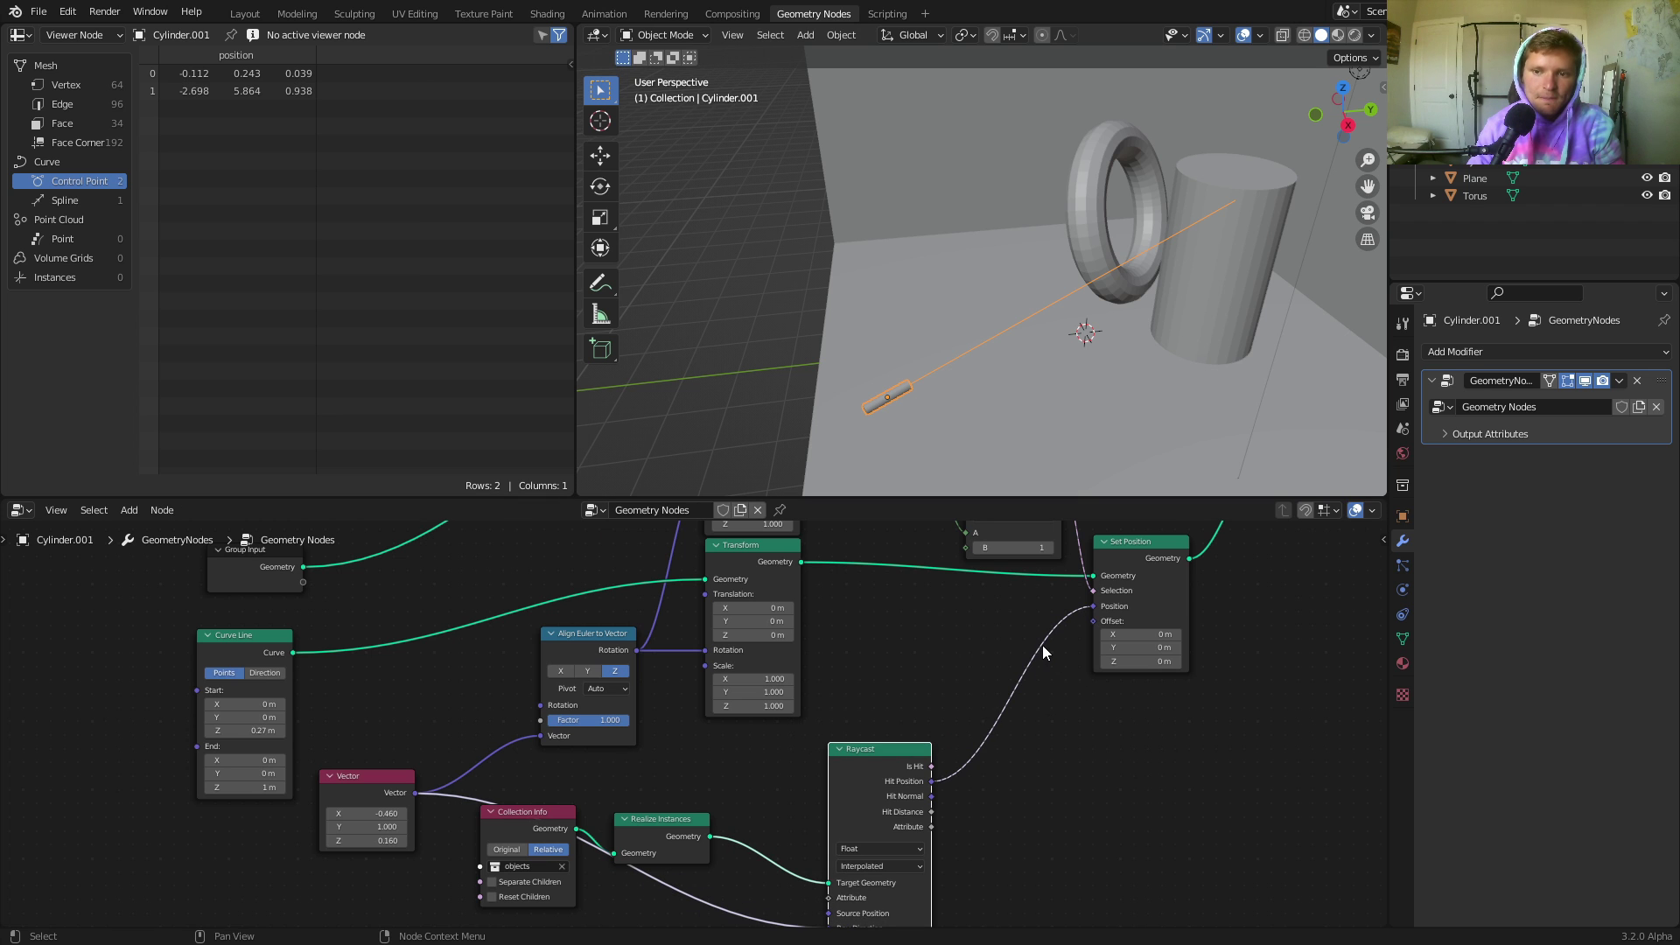
middle_drag(1078, 633, 812, 741)
middle_drag(989, 661, 833, 754)
click(875, 663)
click(1058, 601)
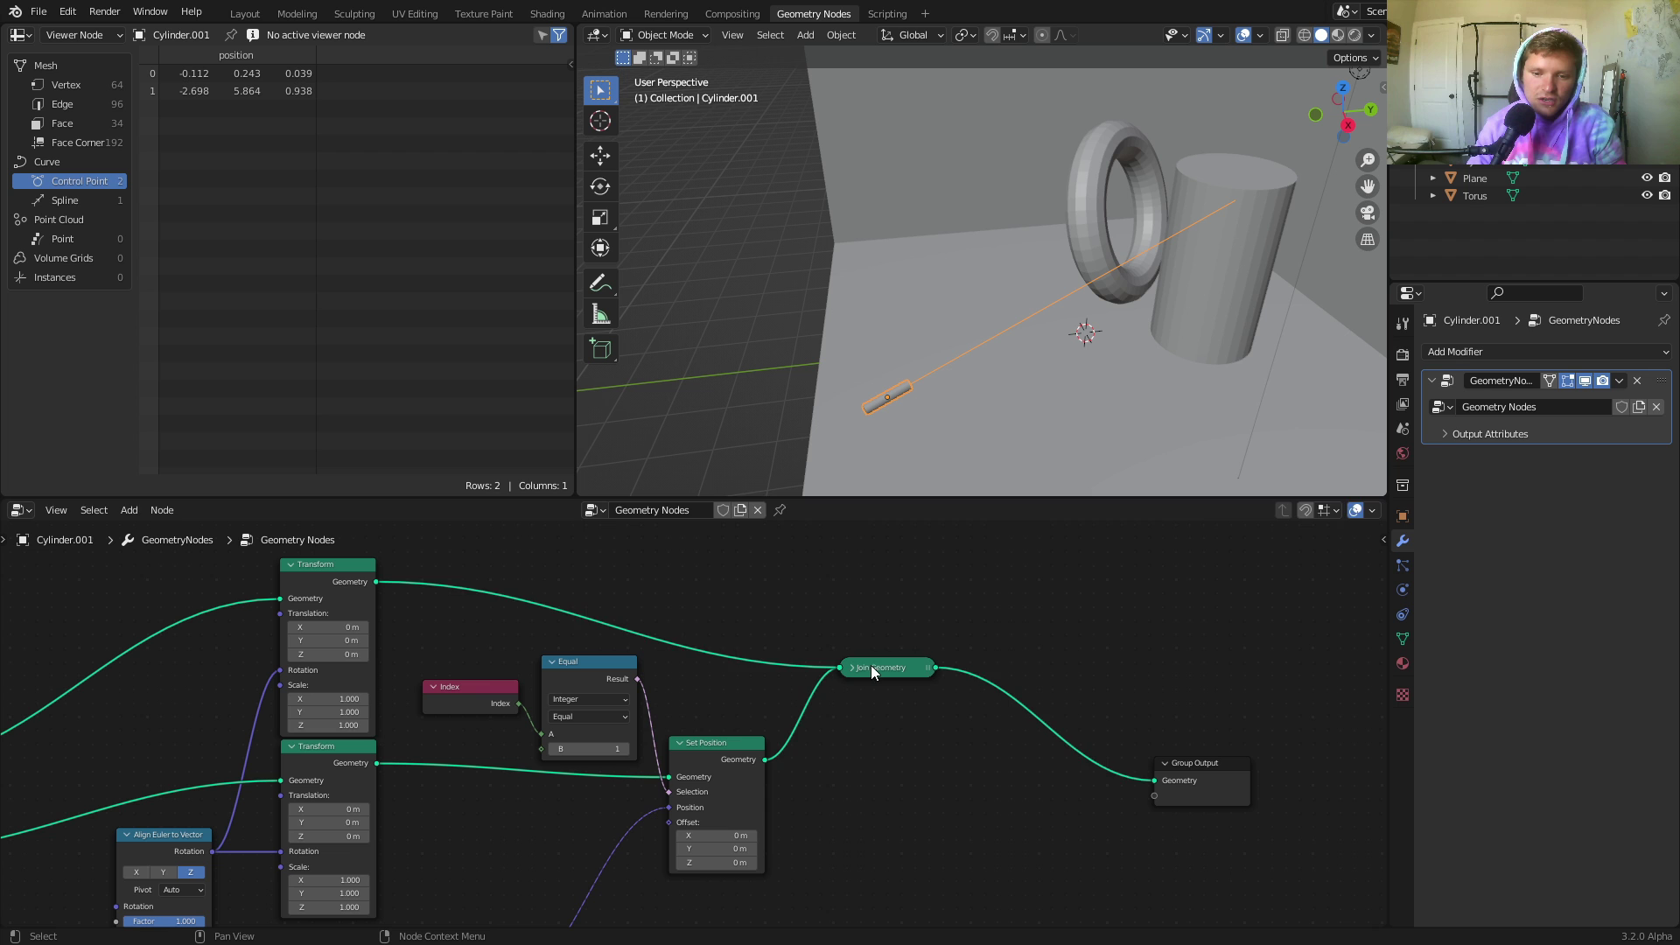
Move Join Geometry closer to Group Output and Set Position lower, widening the gap between them.
drag(870, 666, 981, 606)
drag(705, 786, 629, 859)
middle_drag(717, 763, 714, 703)
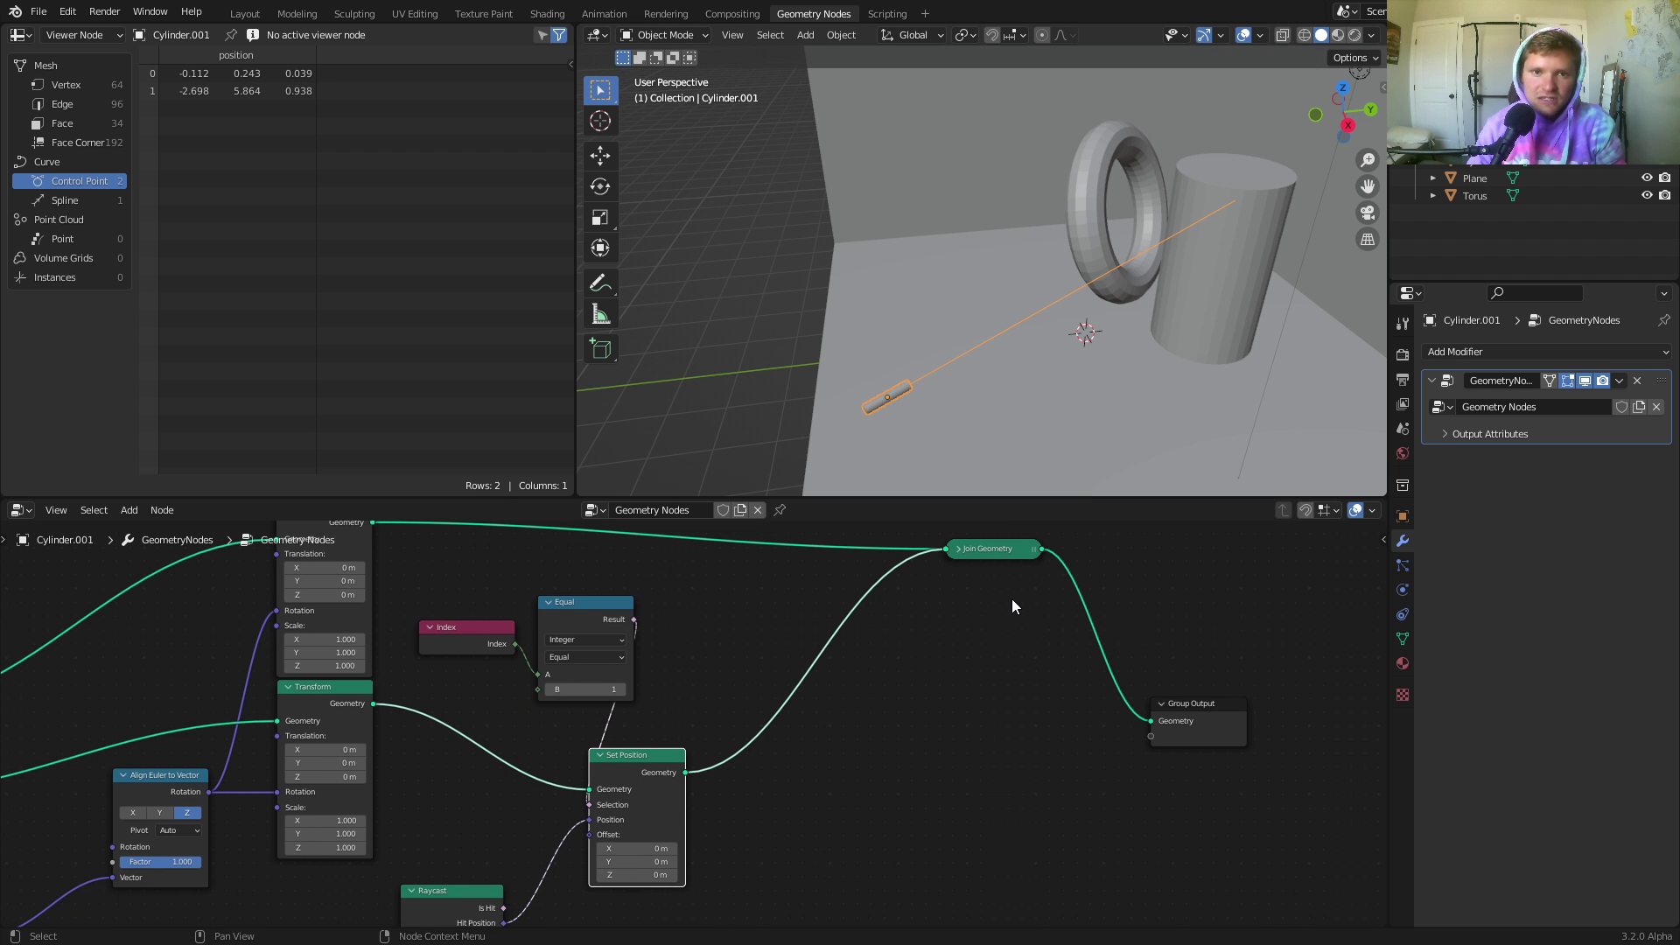
Insert a Curve to Mesh node between Set Position and Join Geometry.
scroll(963, 601, up, 2)
middle_drag(902, 653, 770, 613)
key(shift+a)
click(719, 559)
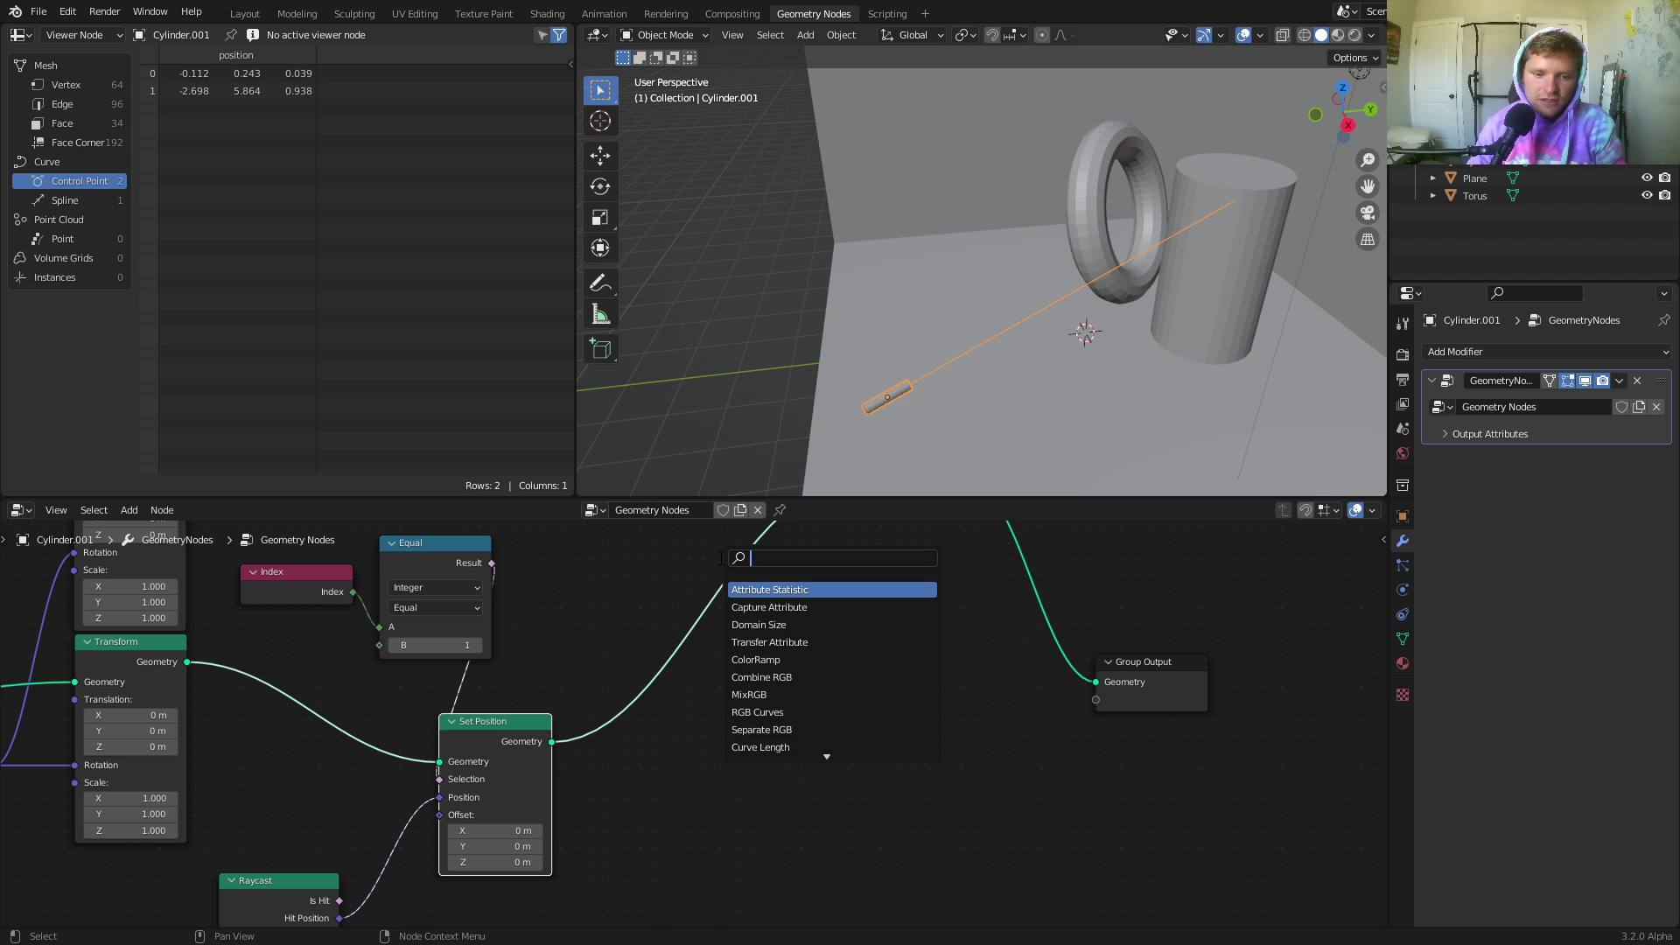
text(curve to mesh)
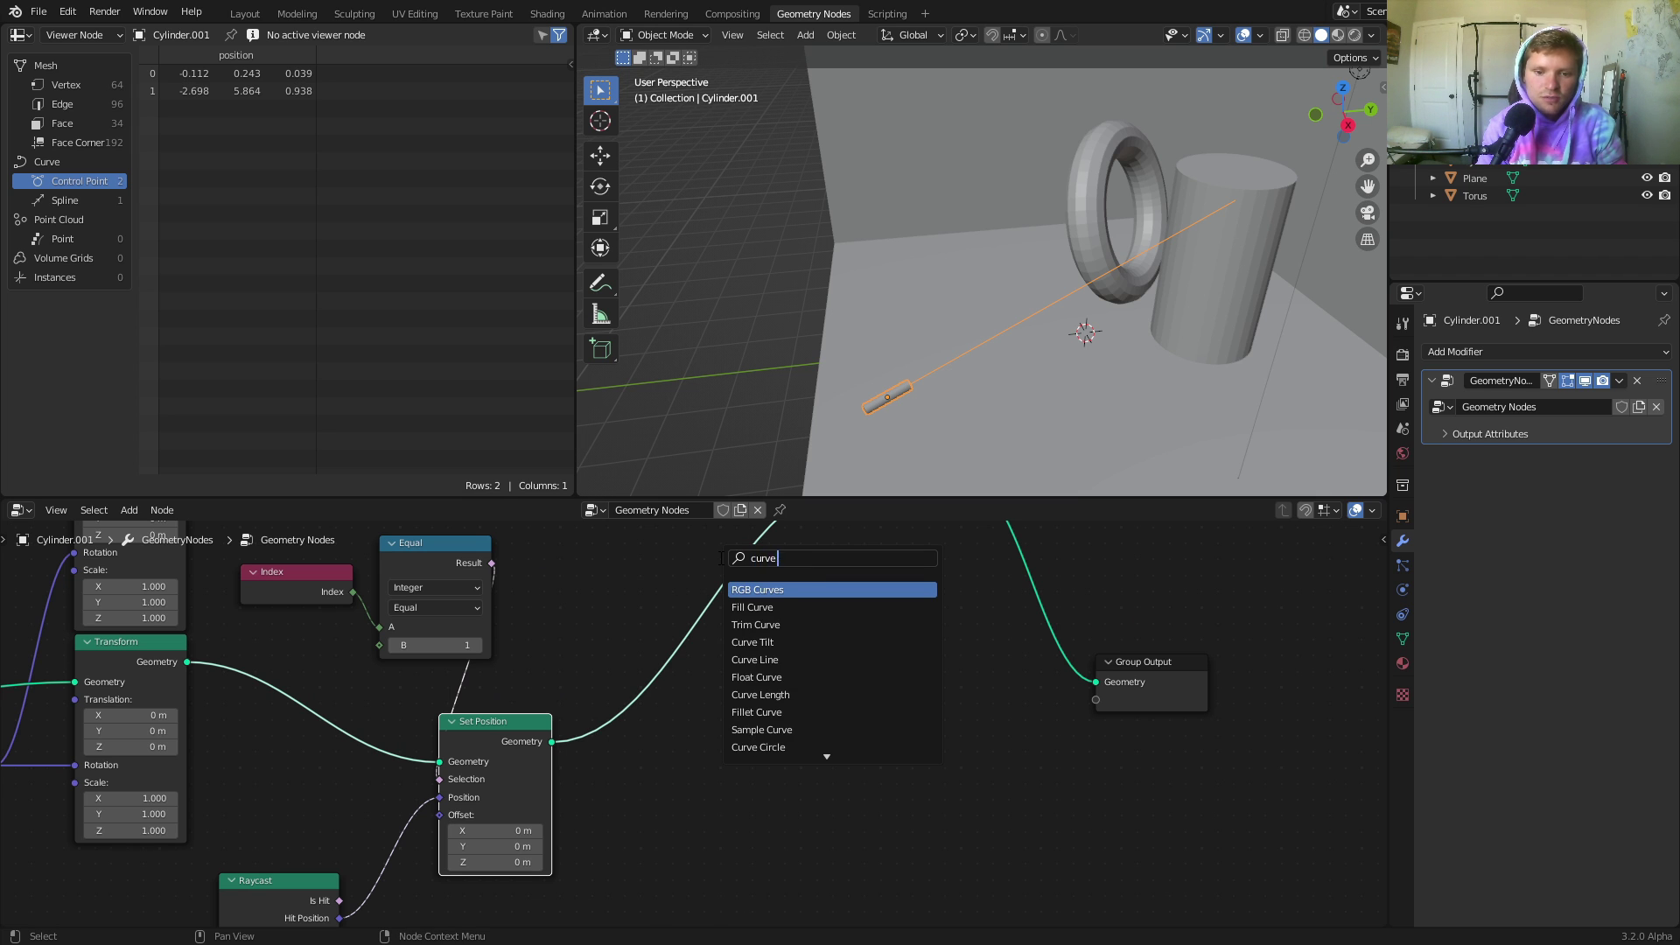
key(Return)
click(686, 554)
Add a Curve Circle node below Curve to Mesh and connect its Curve to the Profile Curve input.
key(shift+a)
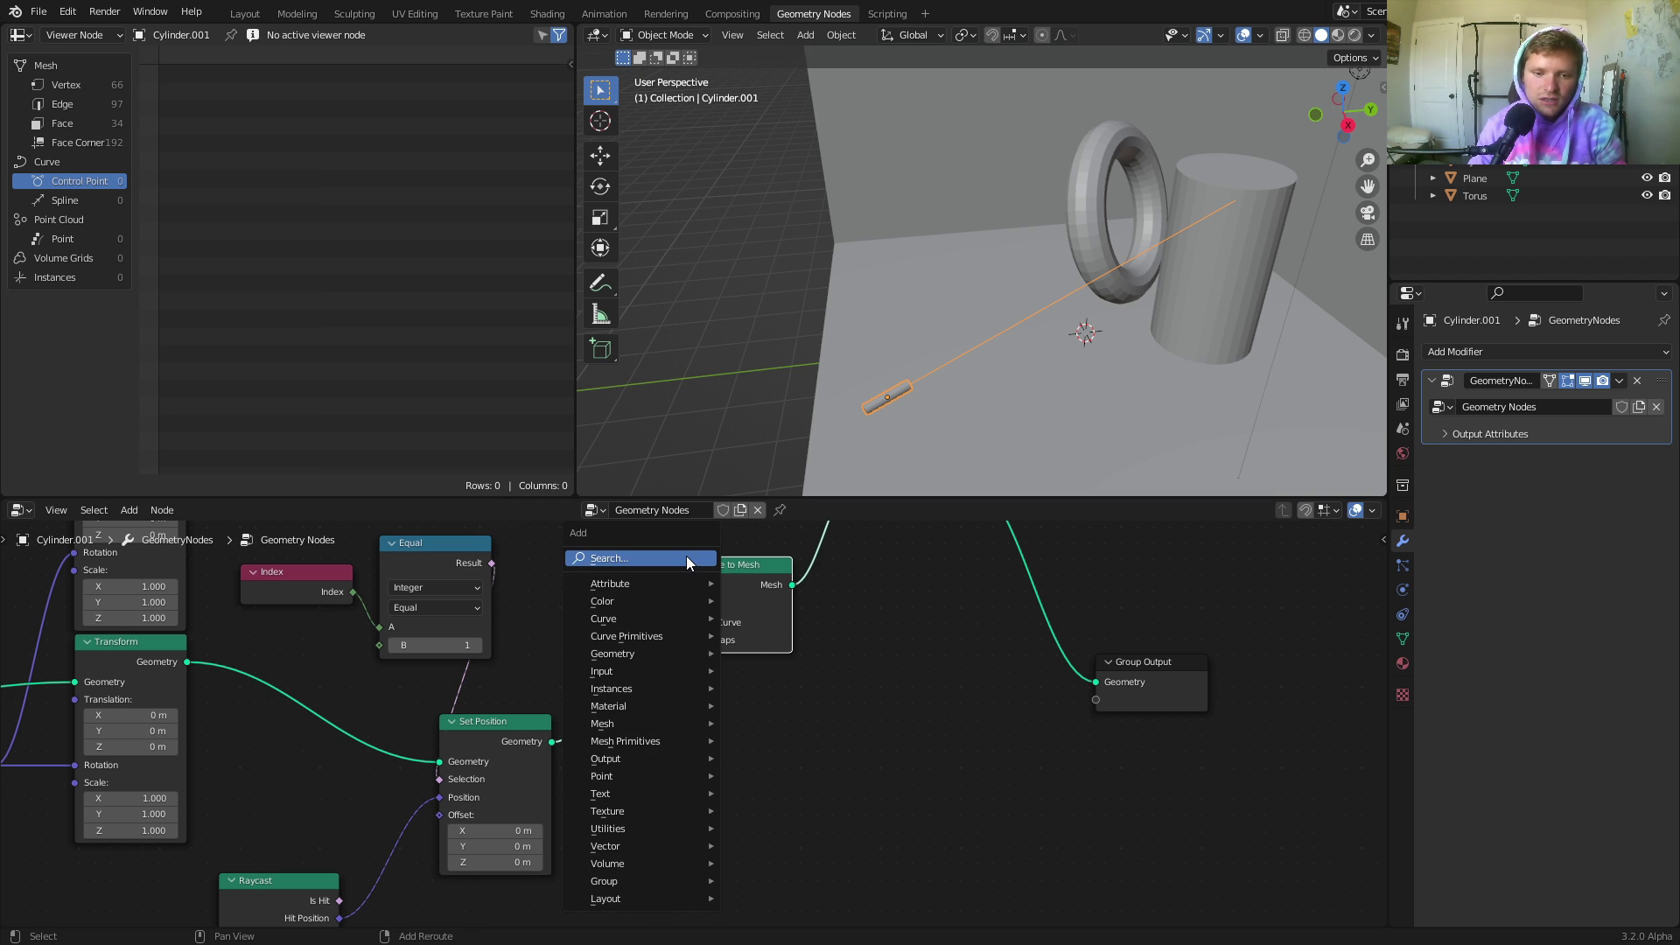
click(684, 553)
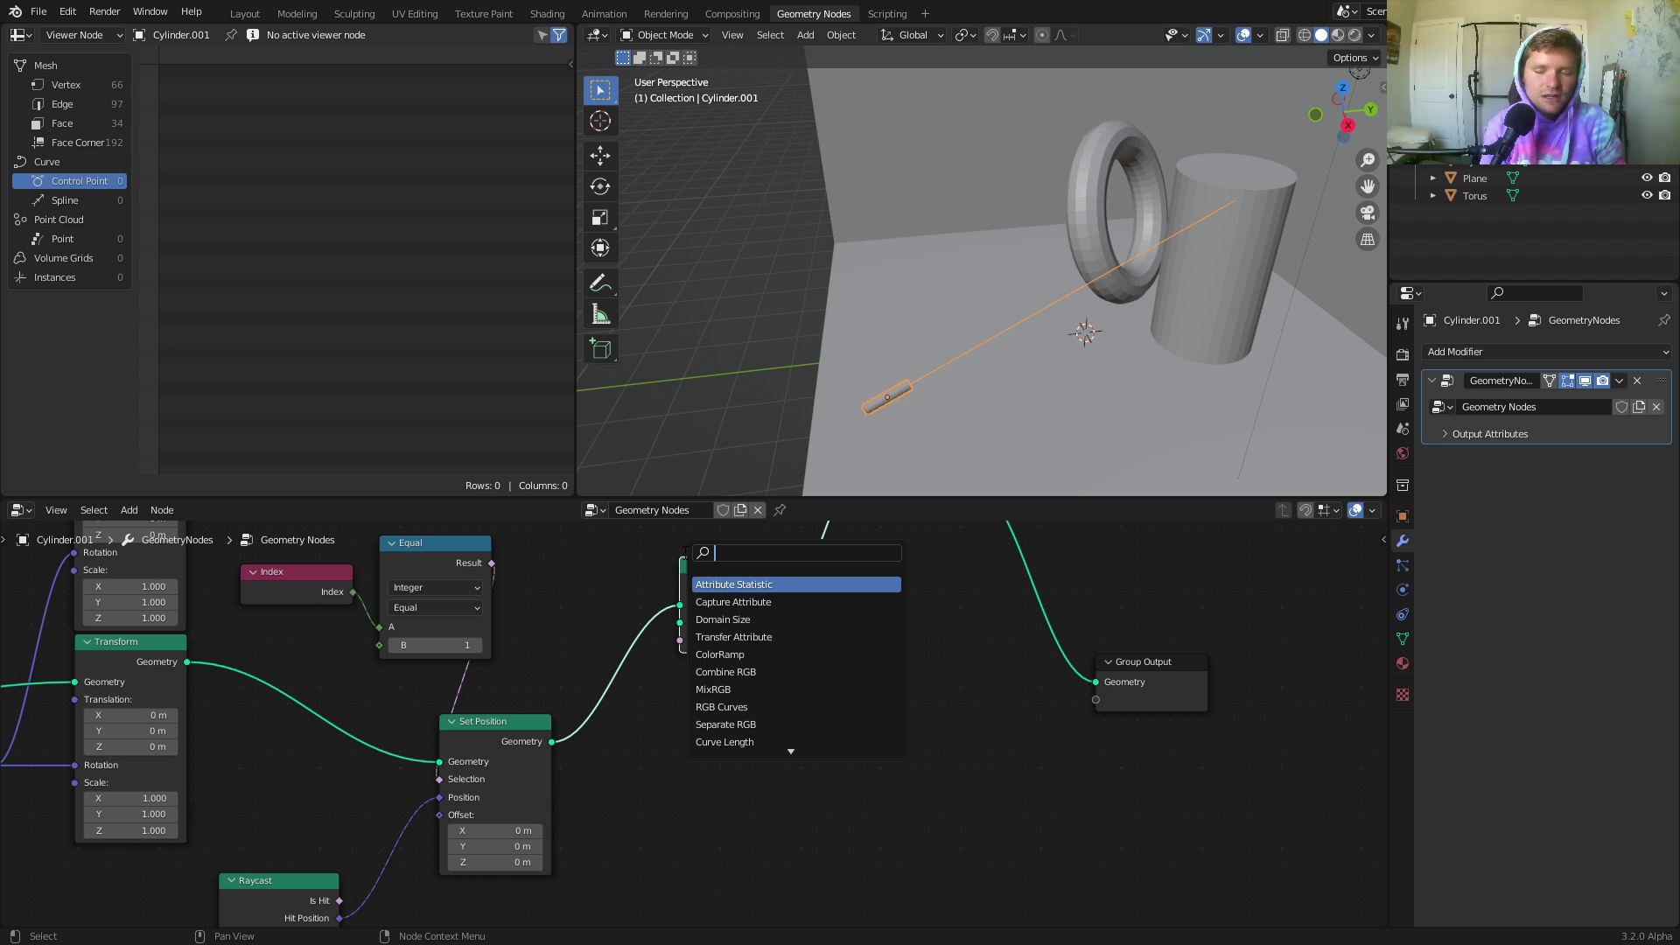
text(curve circle)
key(Return)
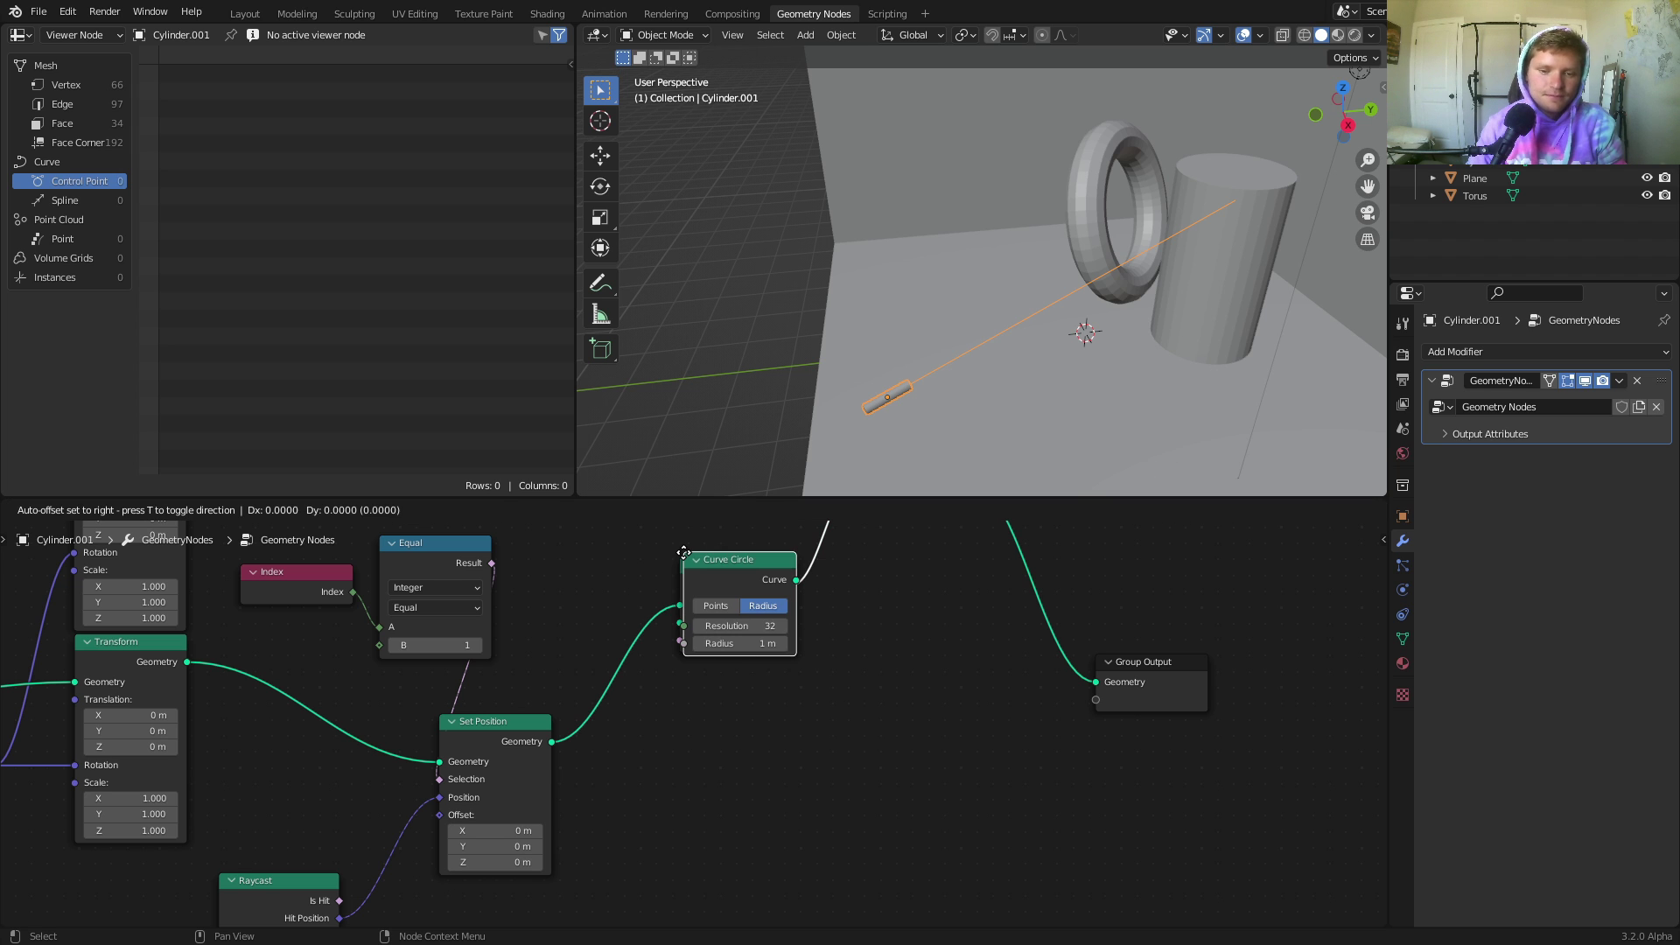
click(661, 732)
drag(767, 754, 680, 622)
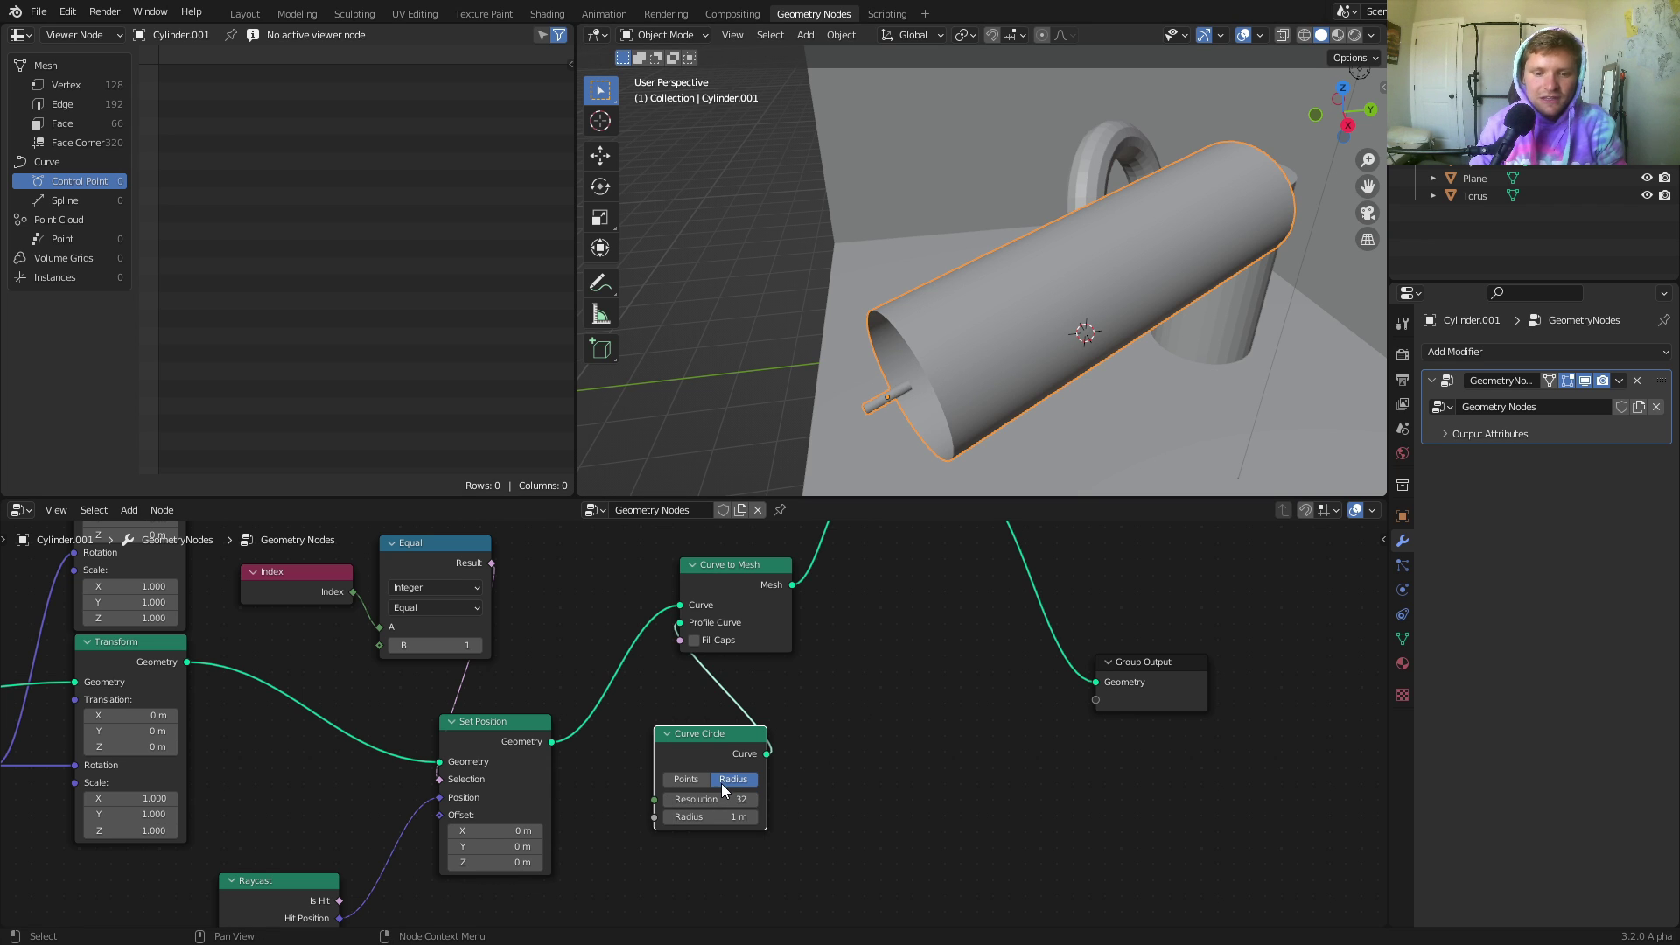
Undo the change to the Curve Circle's resolution and reduce its radius to a third of 0.08 m.
drag(723, 796, 665, 798)
middle_drag(1020, 259, 1050, 242)
key(ctrl+z)
drag(717, 816, 686, 817)
click(723, 817)
click(724, 819)
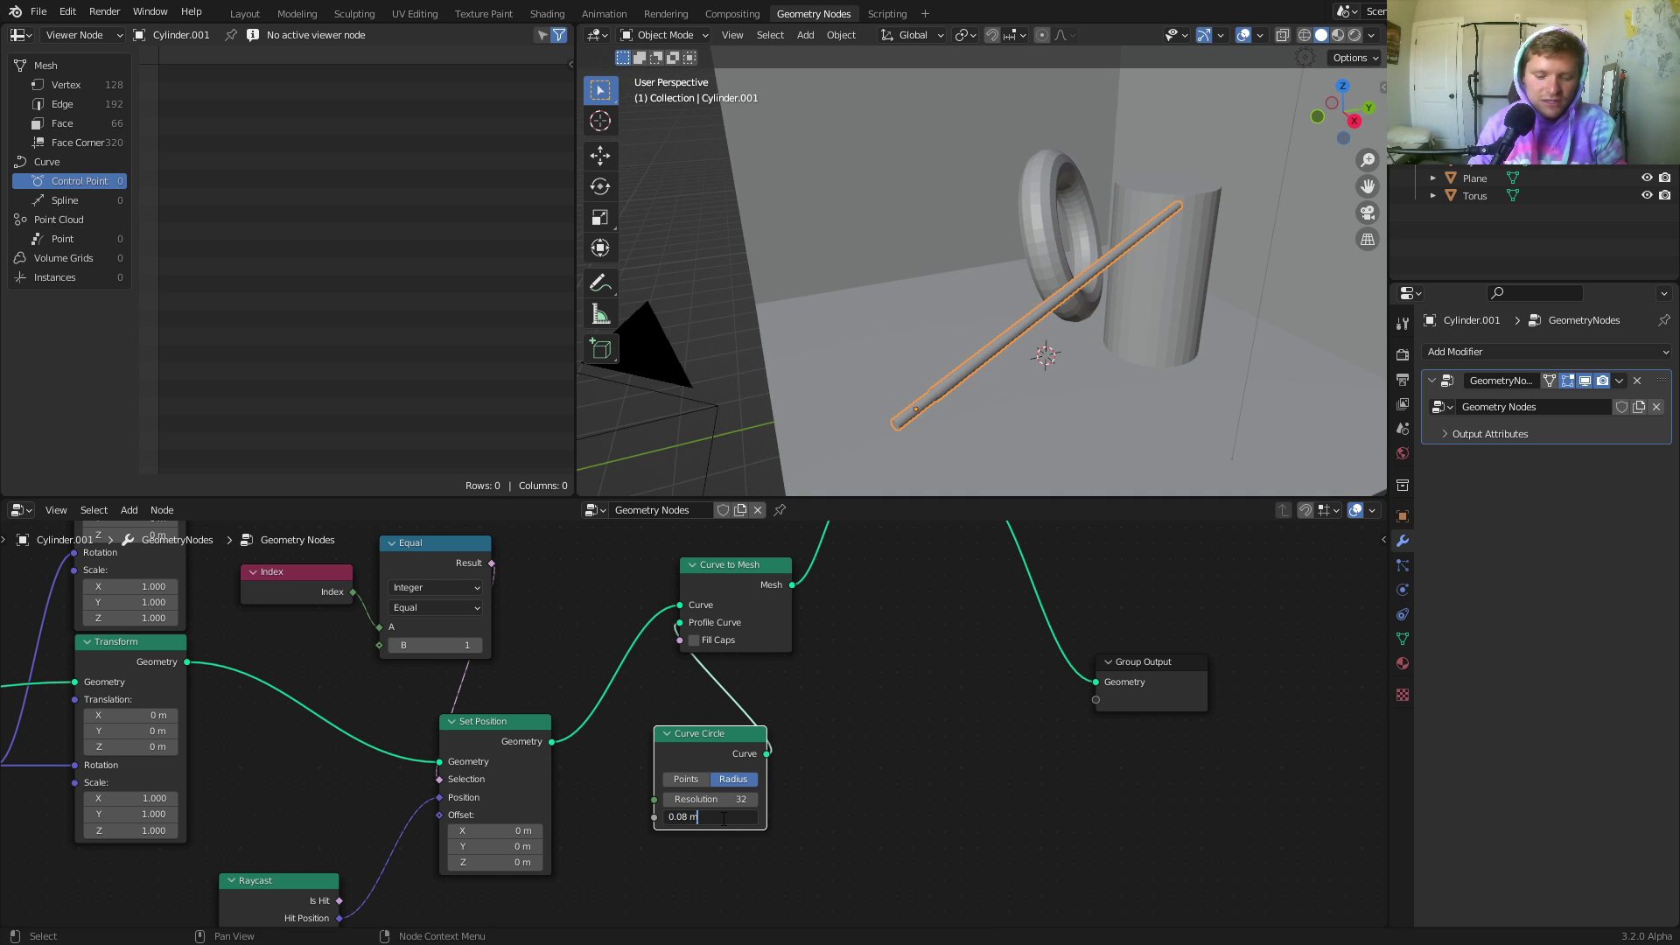
text(/3)
key(Return)
Divide the Curve Circle's radius by 3 again to thin the beam to a radius of 0.00889 m.
scroll(972, 453, up, 3)
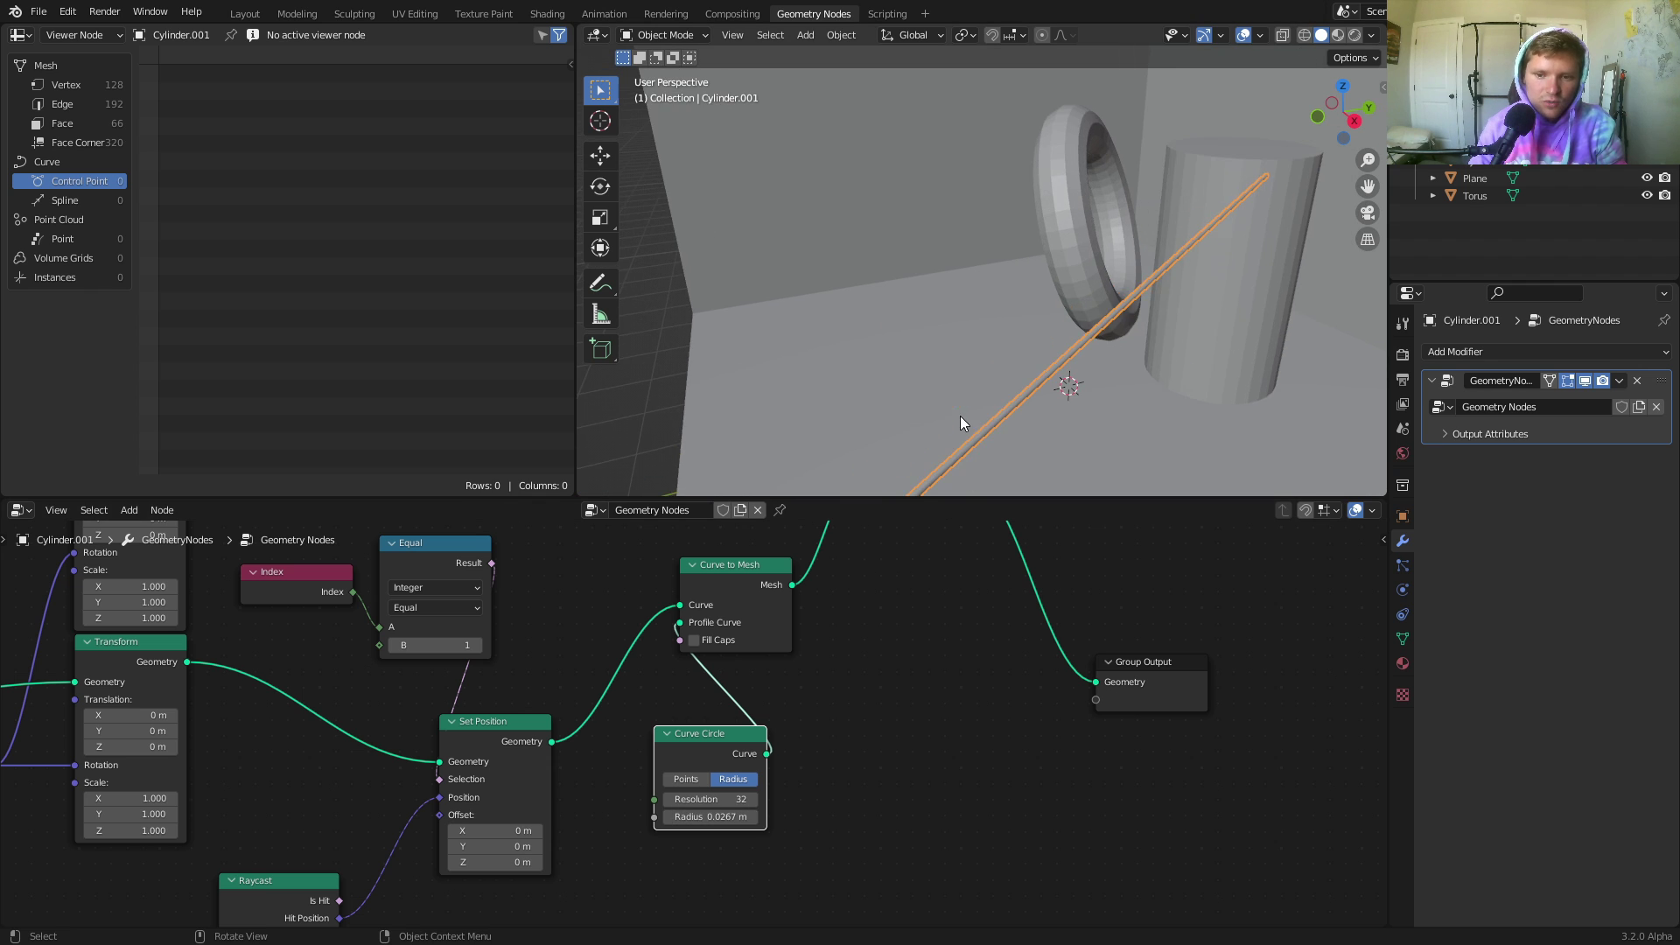
shift+middle_drag(947, 387, 951, 371)
click(714, 816)
click(713, 817)
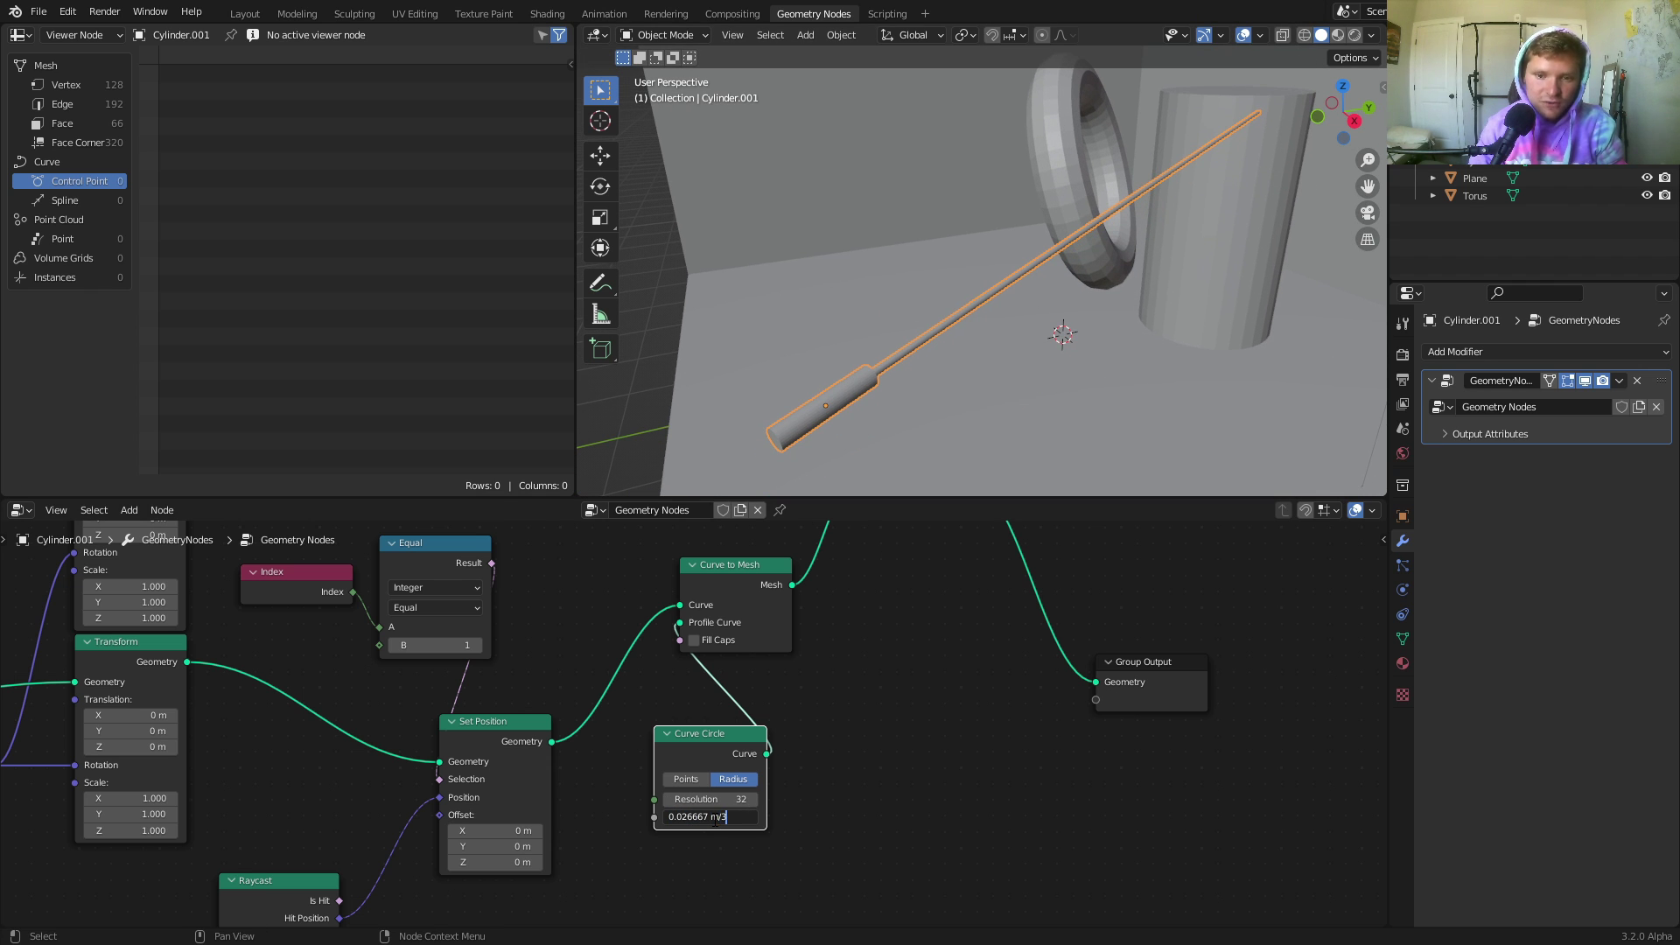
text(/3)
key(Return)
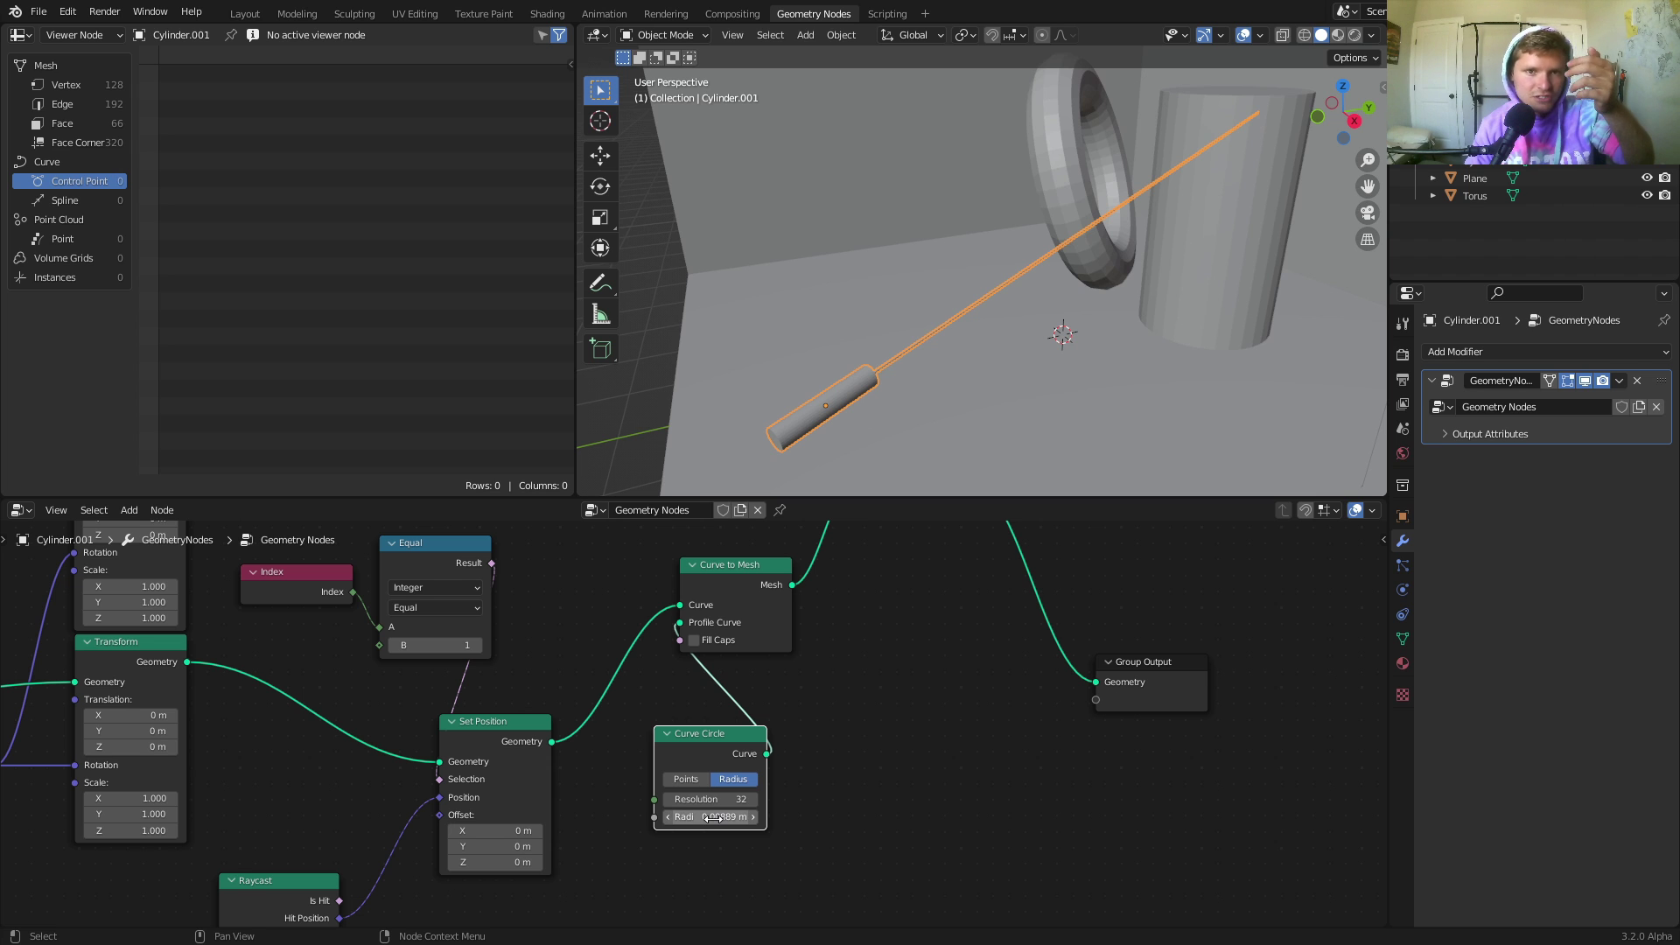
Move Curve to Mesh, Curve Circle, Join Geometry and Group Output farther from Set Position to make room for more nodes.
click(1021, 401)
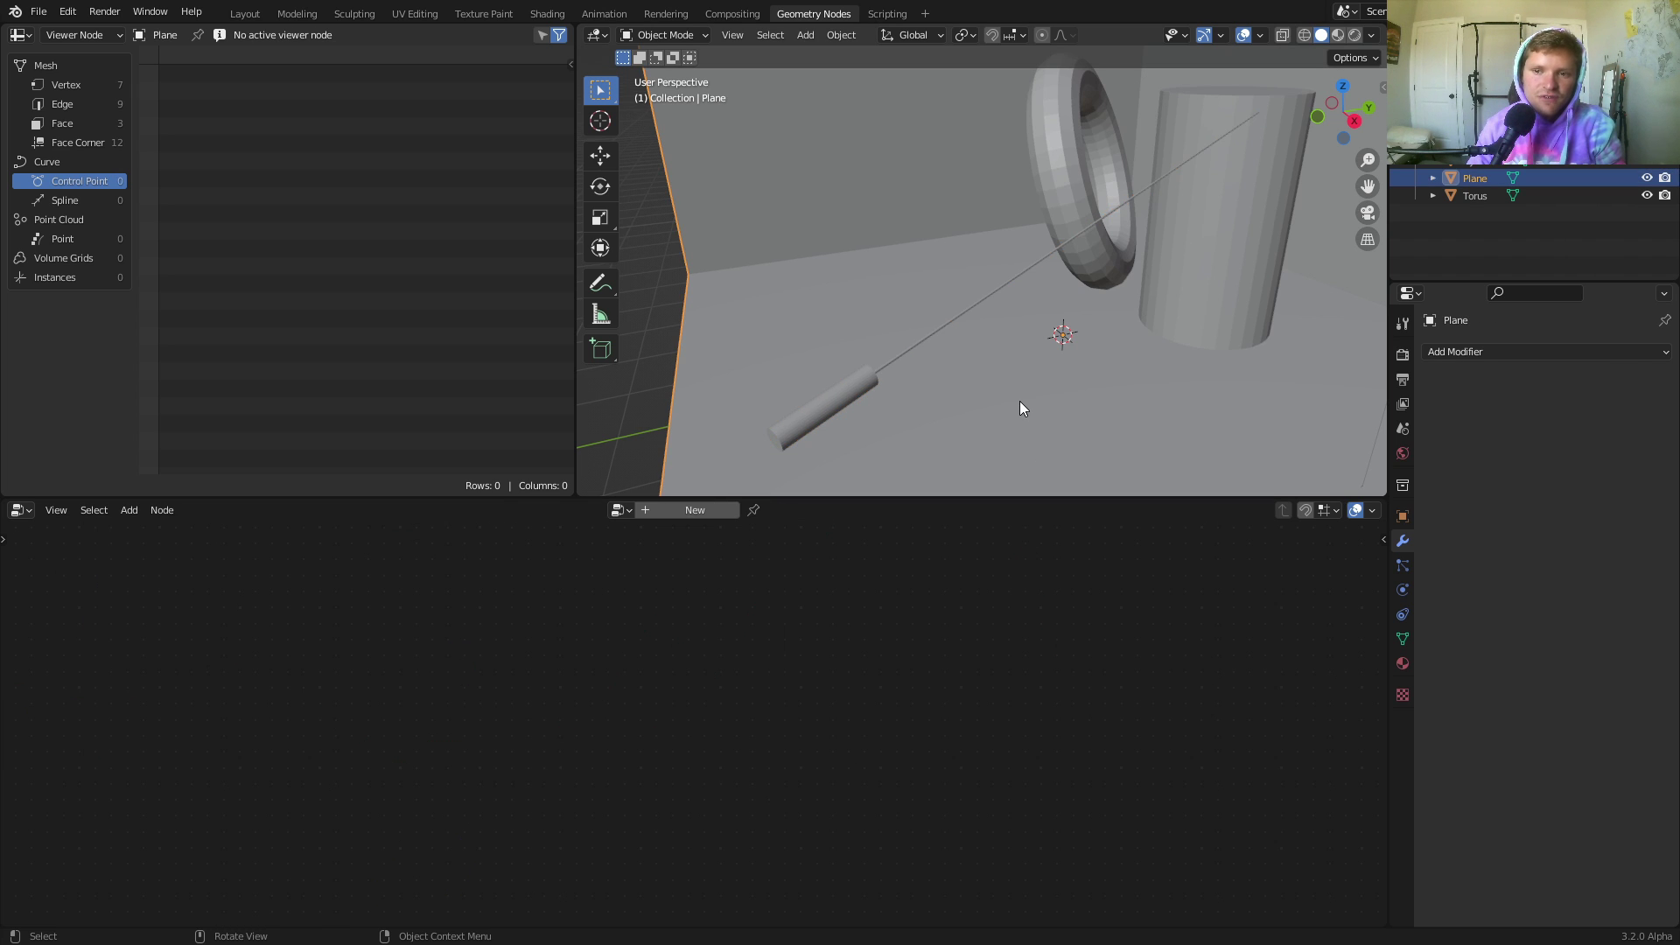
click(893, 370)
drag(1110, 824, 711, 539)
key(g)
click(871, 604)
click(837, 576)
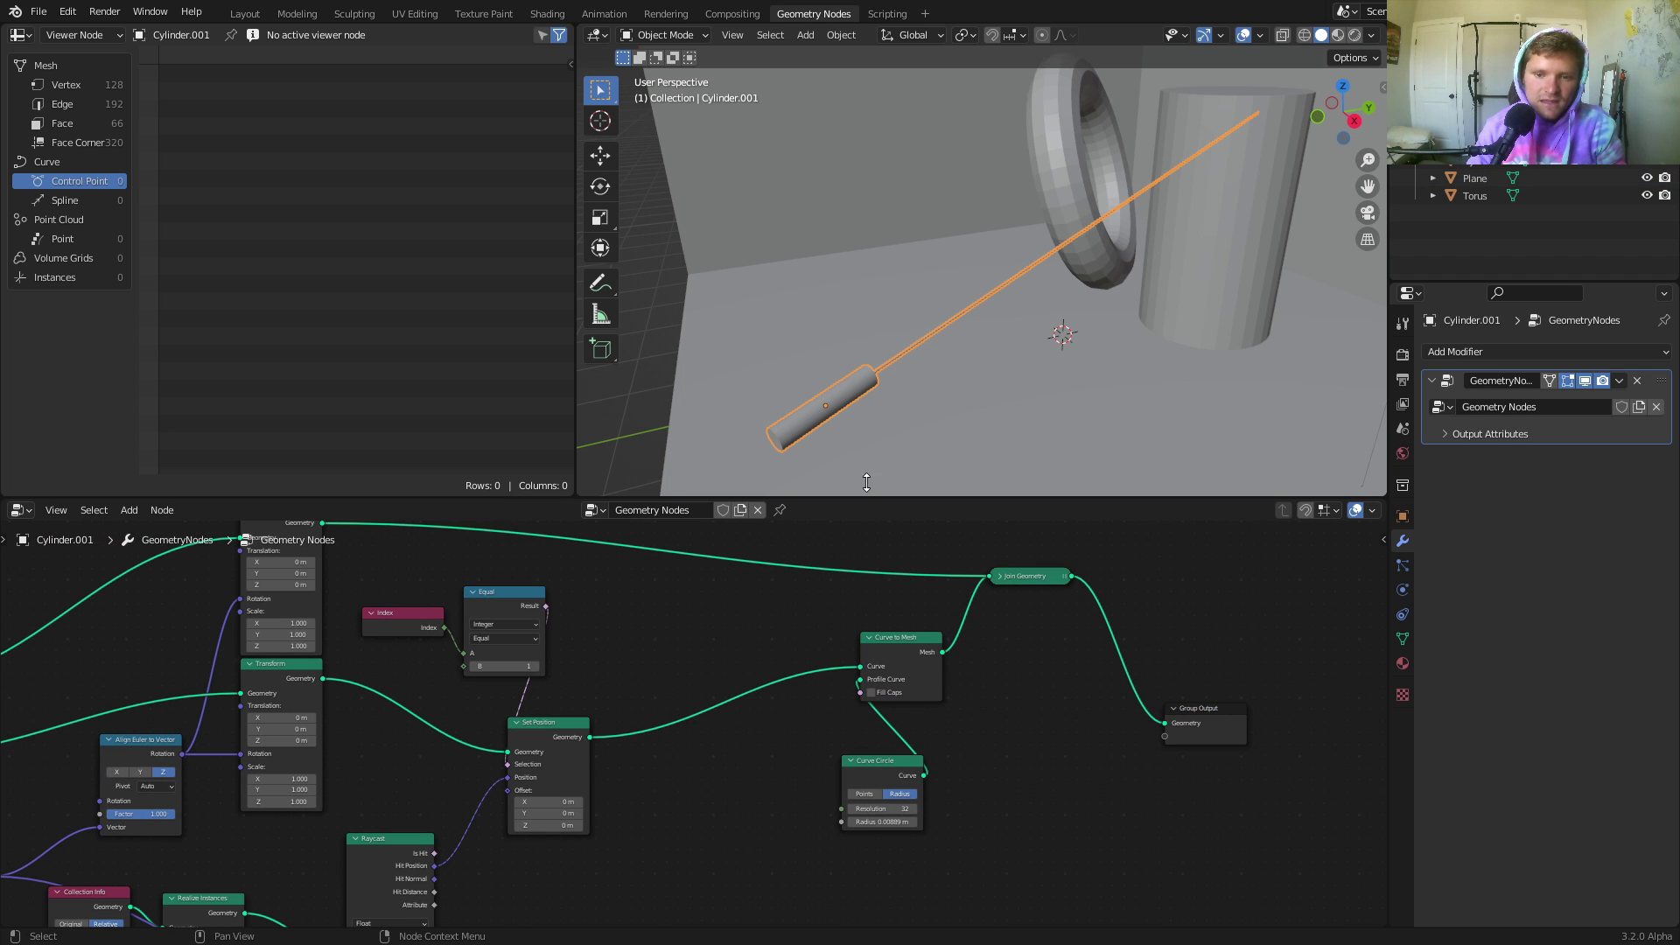
Insert a Resample Curve node between Set Position and Curve to Mesh in the laser pointer's node tree.
scroll(916, 348, up, 3)
click(905, 317)
scroll(1011, 297, down, 2)
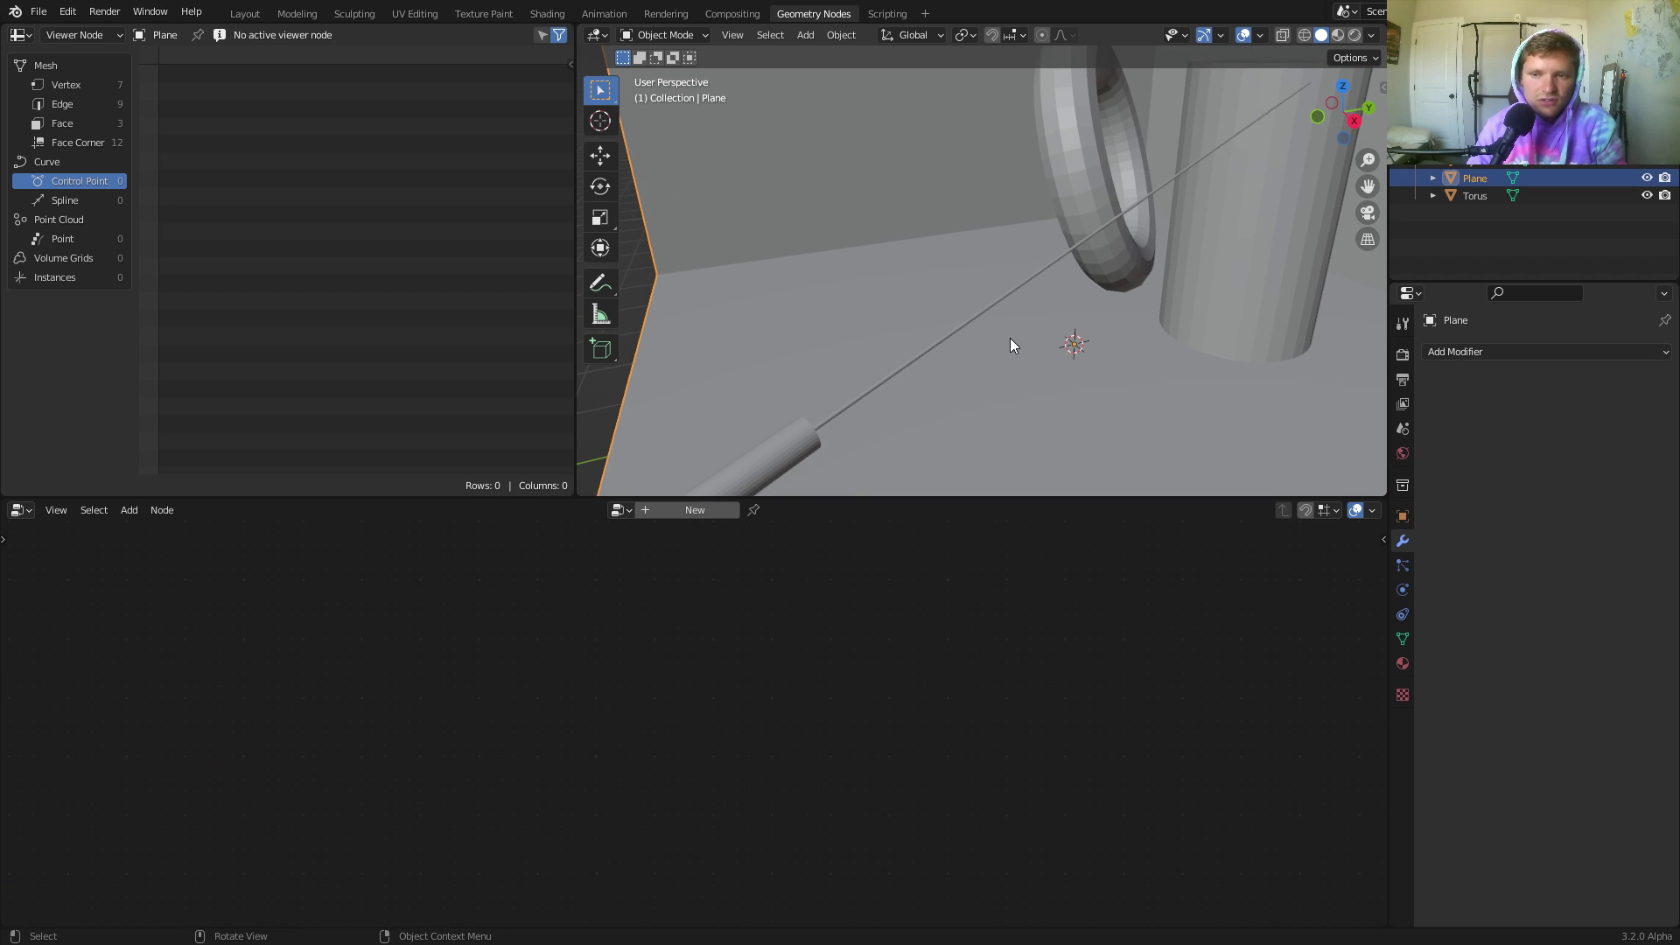
click(963, 328)
scroll(709, 621, up, 2)
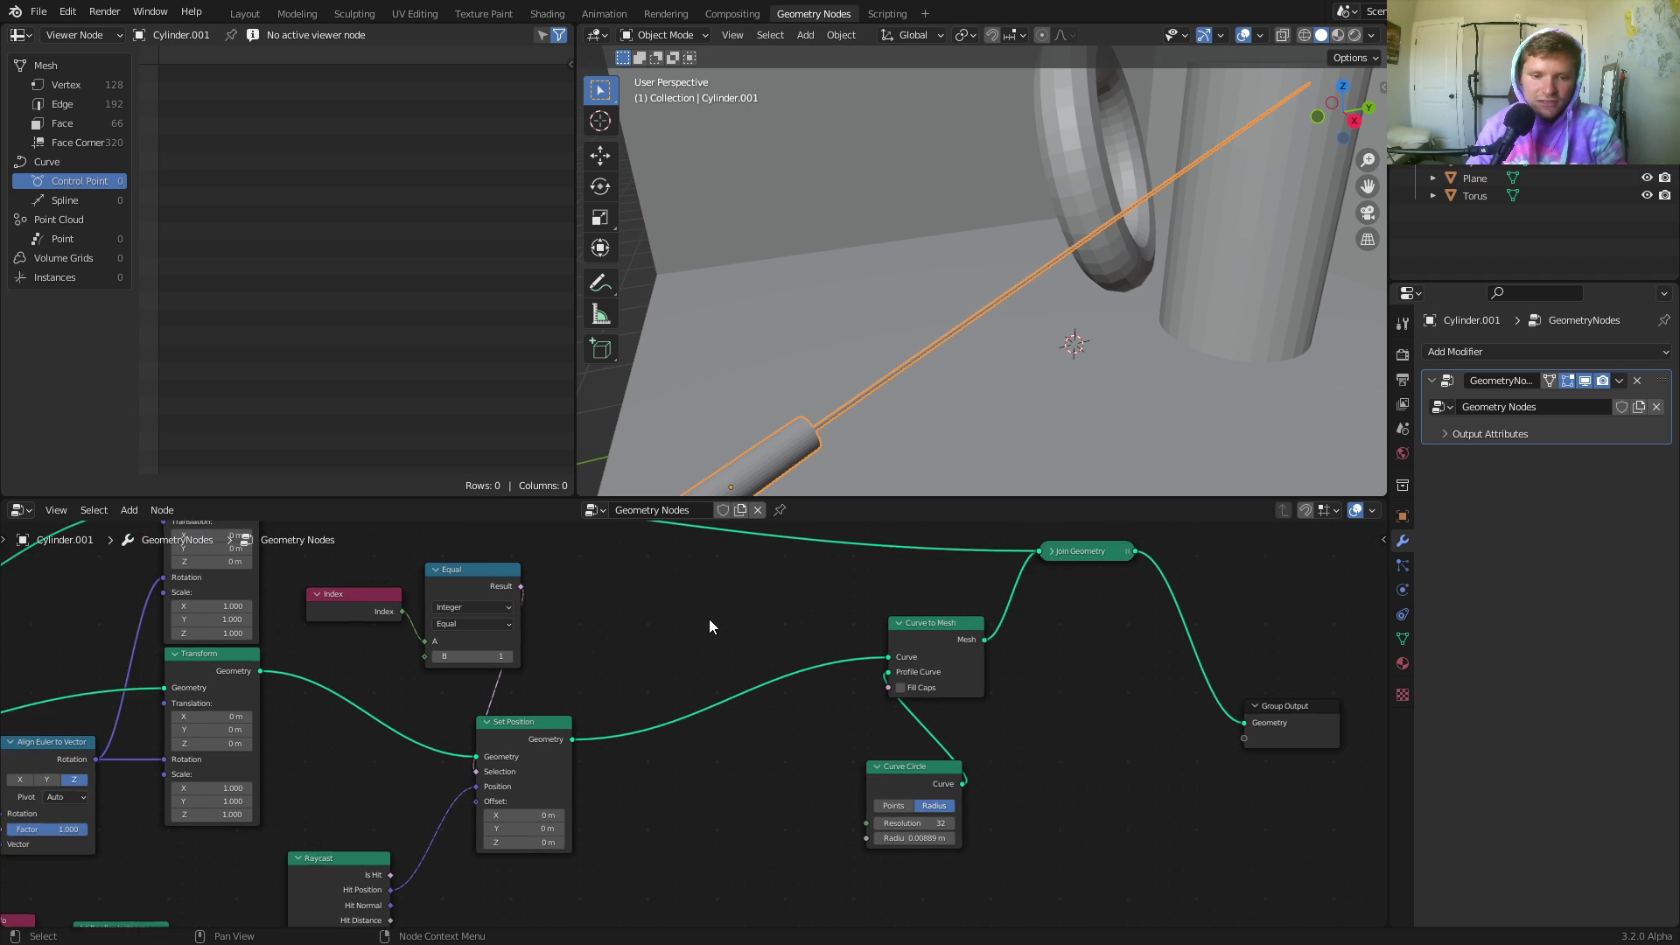
key(shift+a)
click(697, 589)
text(res)
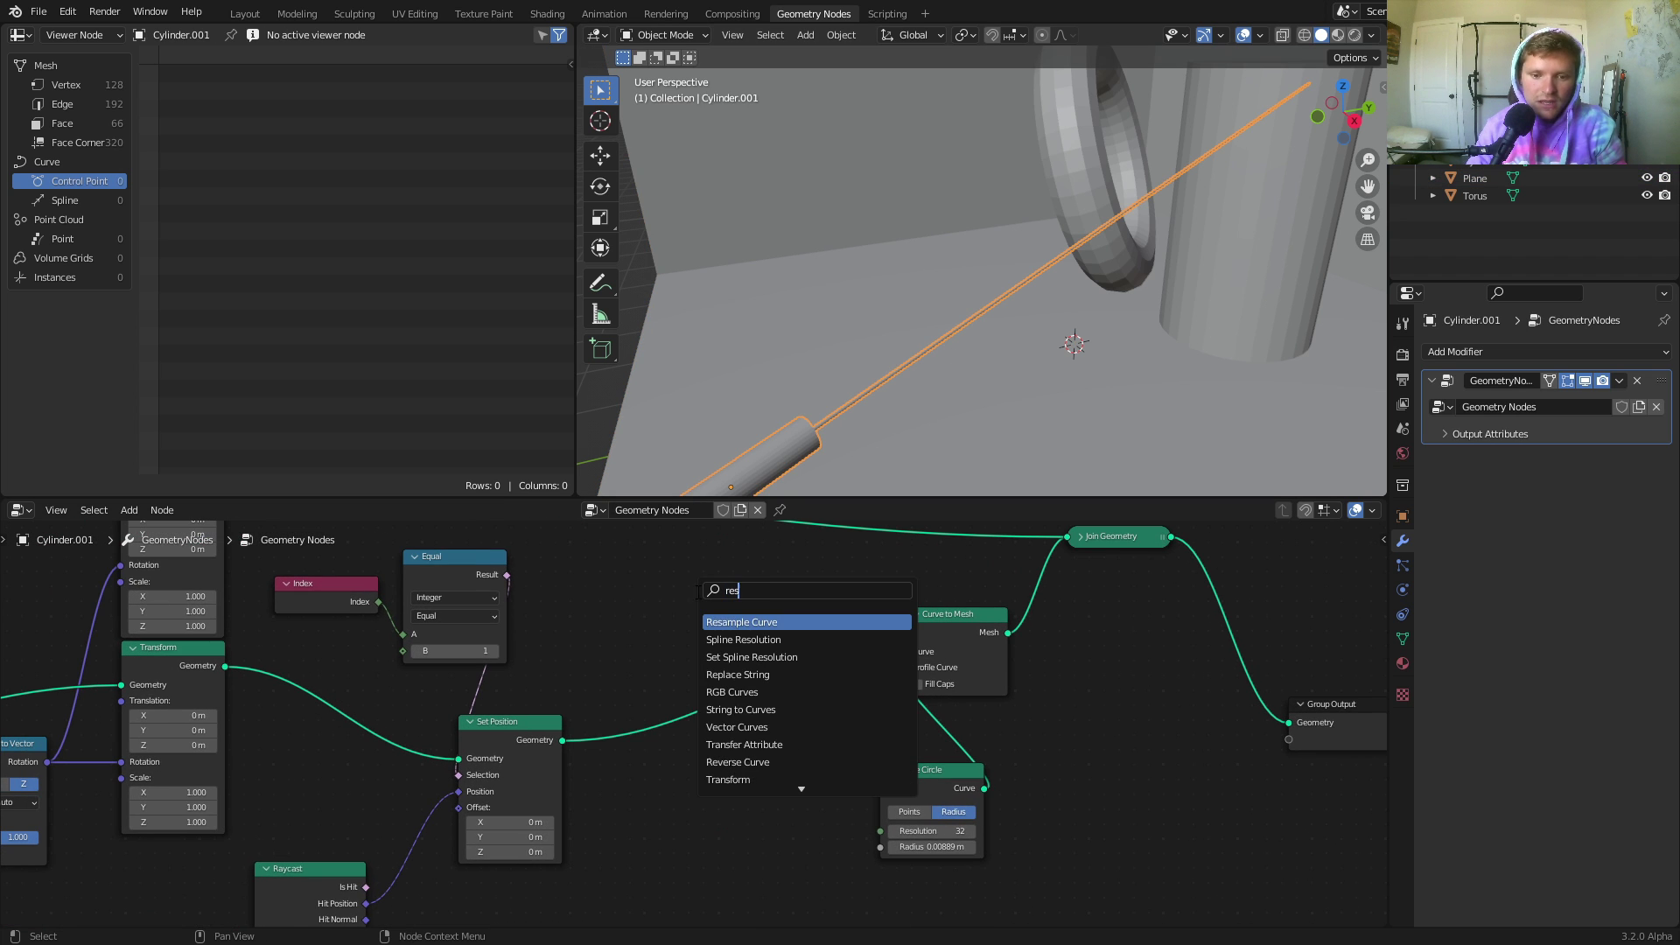
click(725, 620)
click(672, 716)
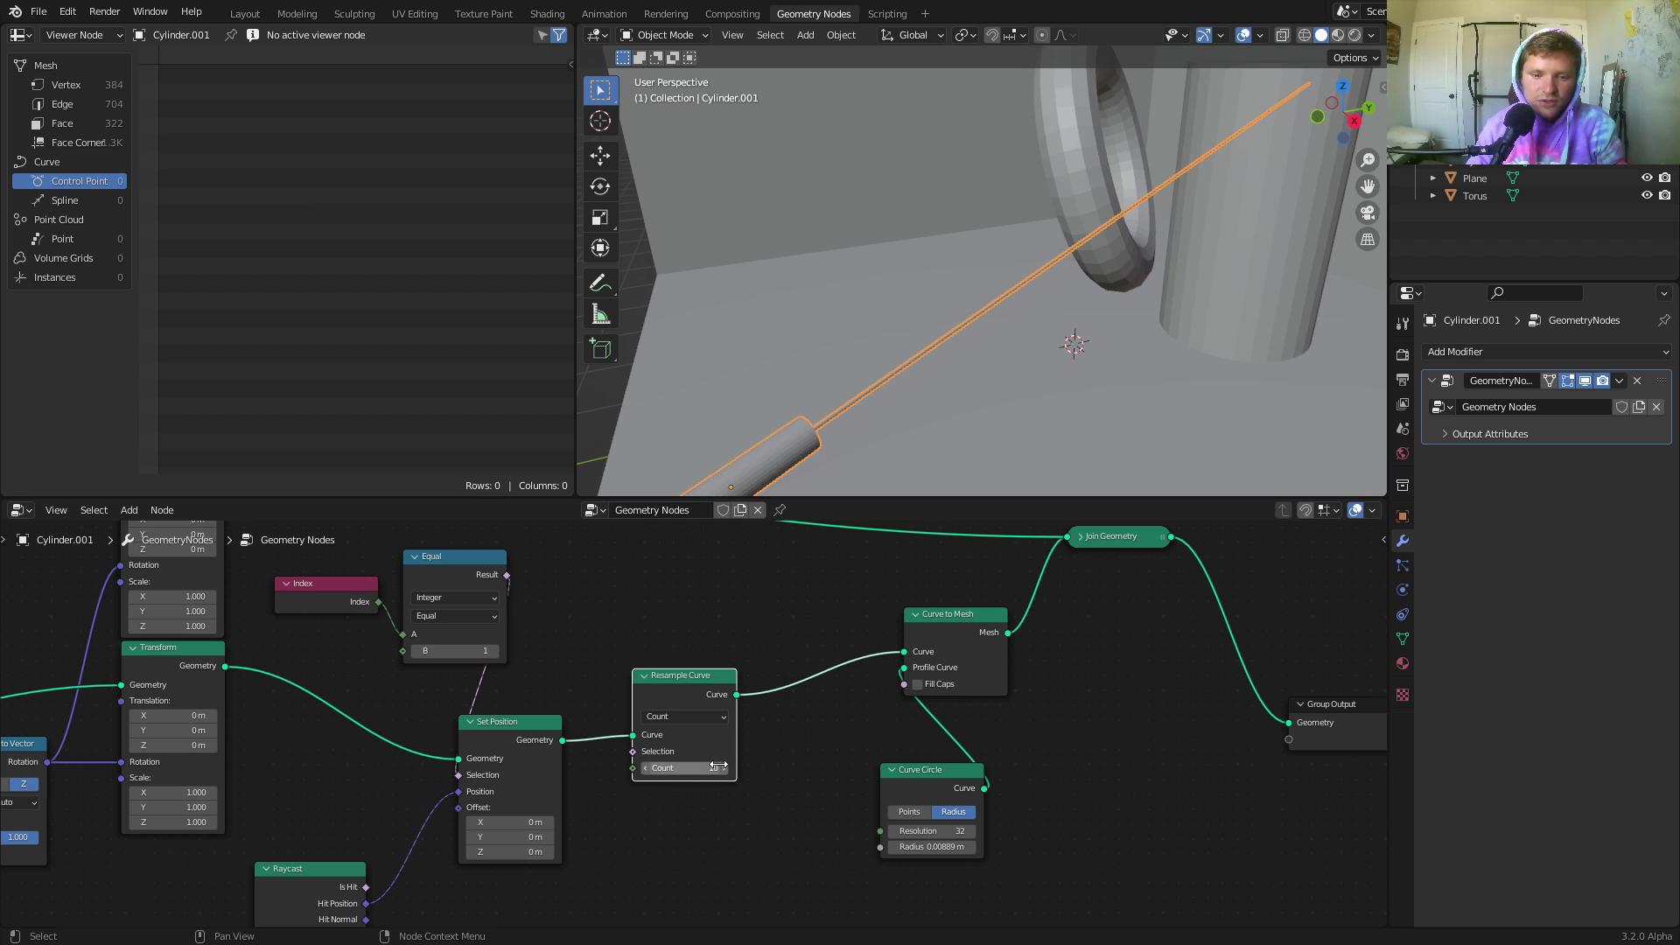
Set the Resample Curve node's count to 200.
drag(684, 768, 711, 768)
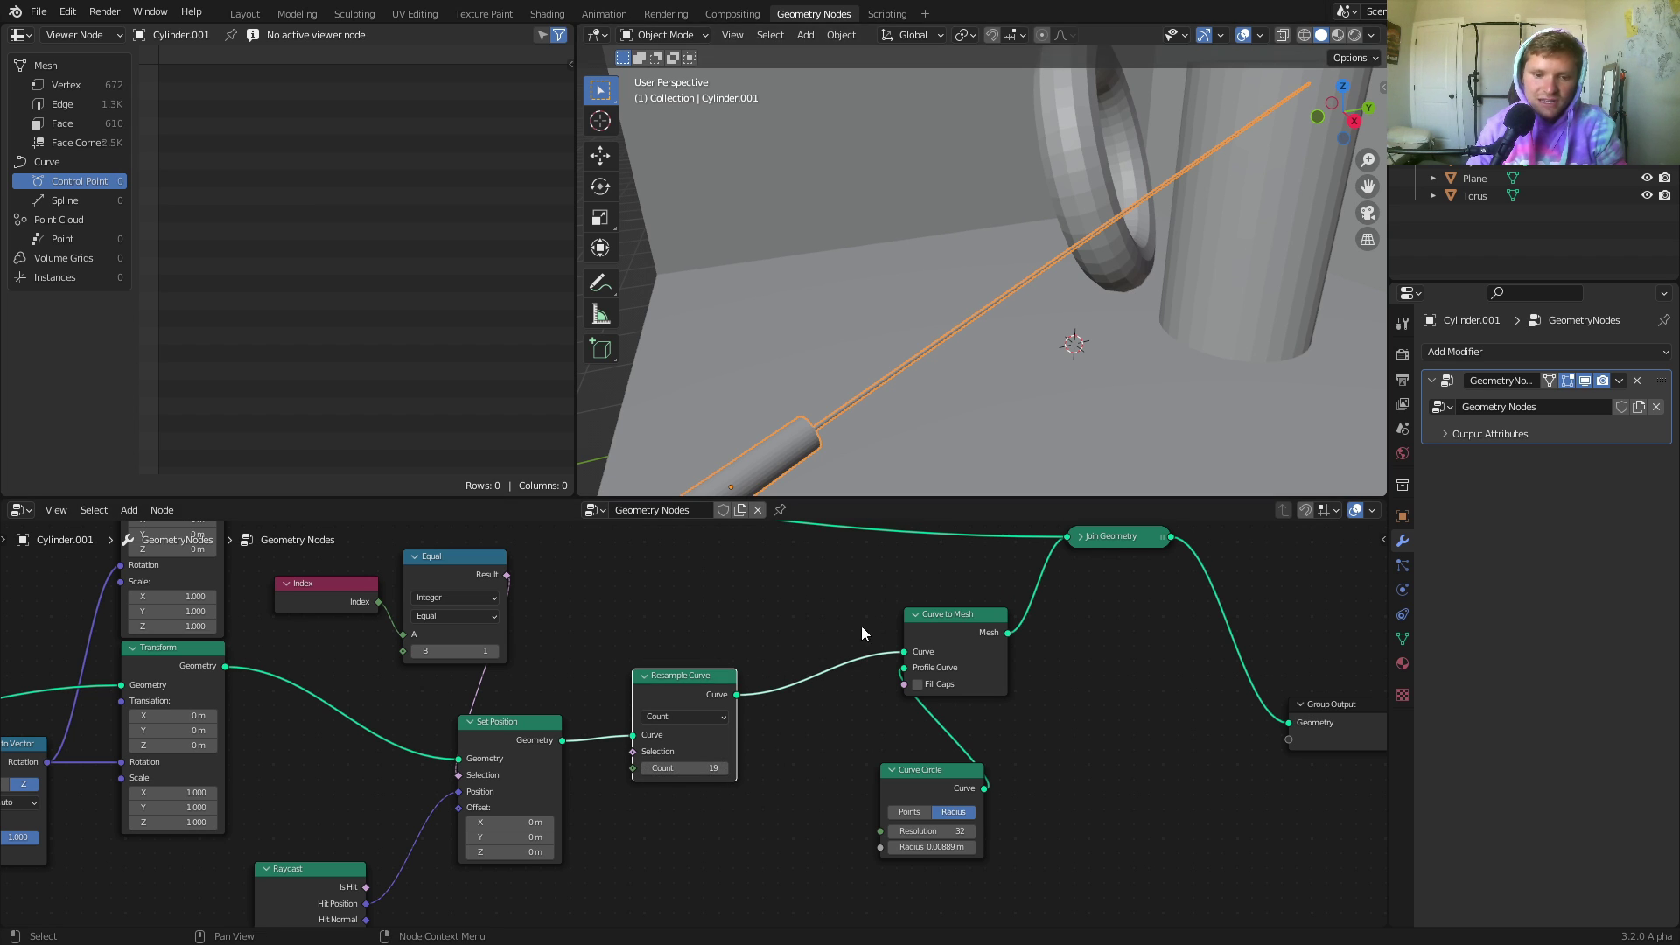
click(725, 769)
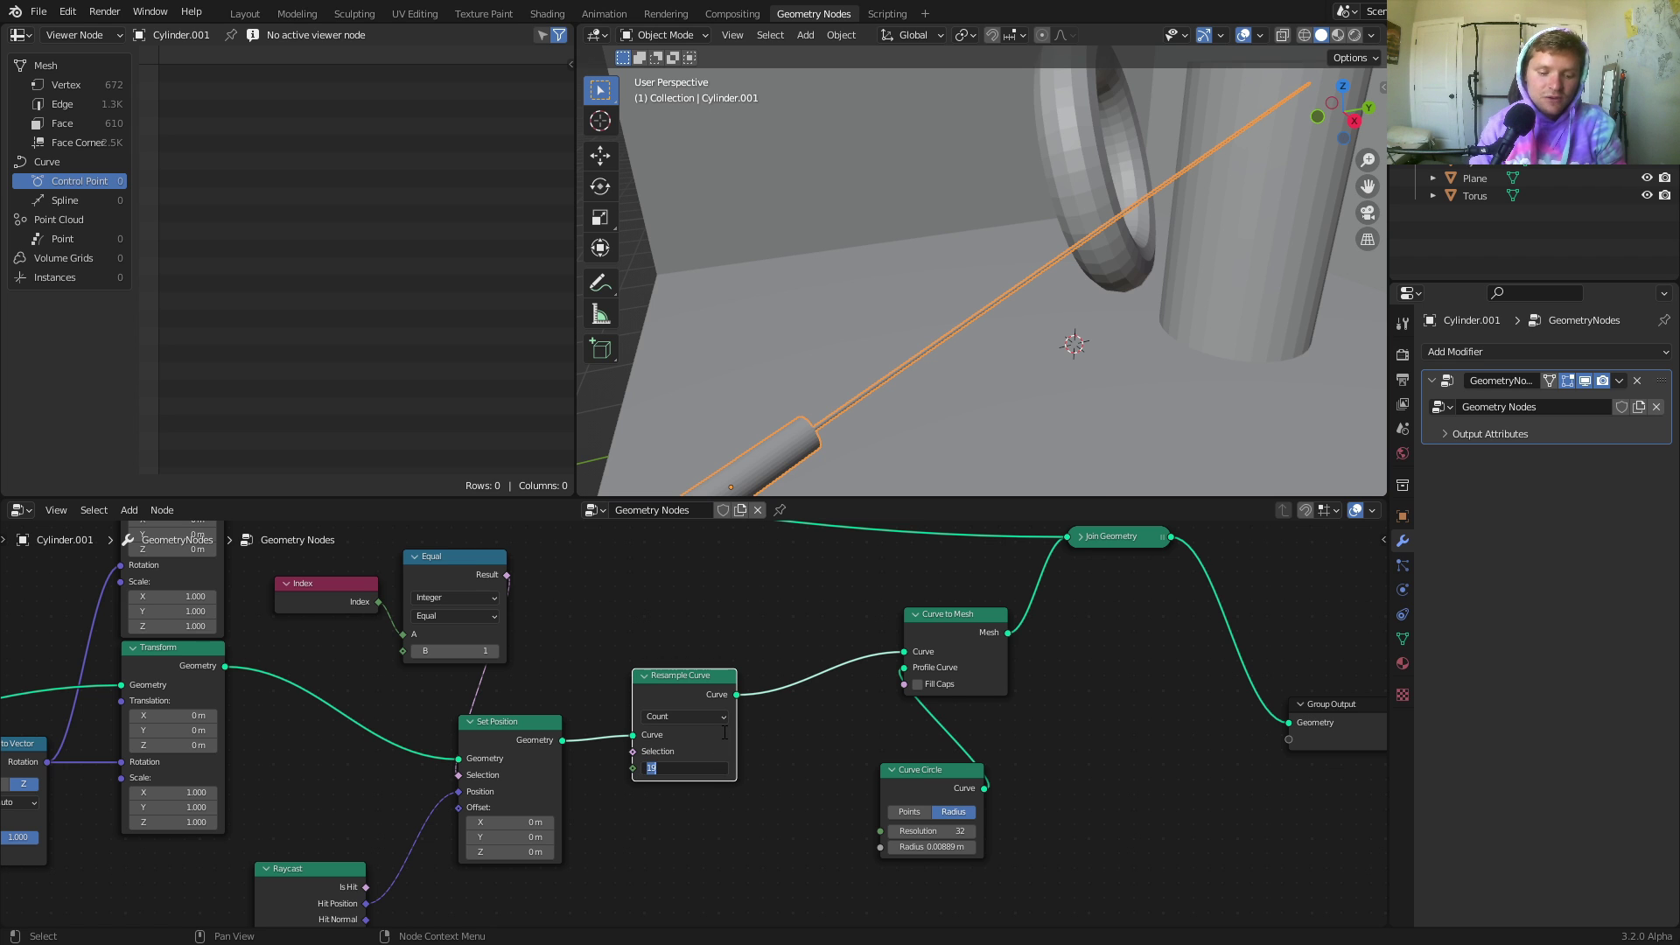
text(200)
key(Return)
Insert a Set Curve Radius node between Resample Curve and Curve to Mesh, keeping its radius at 1 m.
key(shift+a)
click(718, 583)
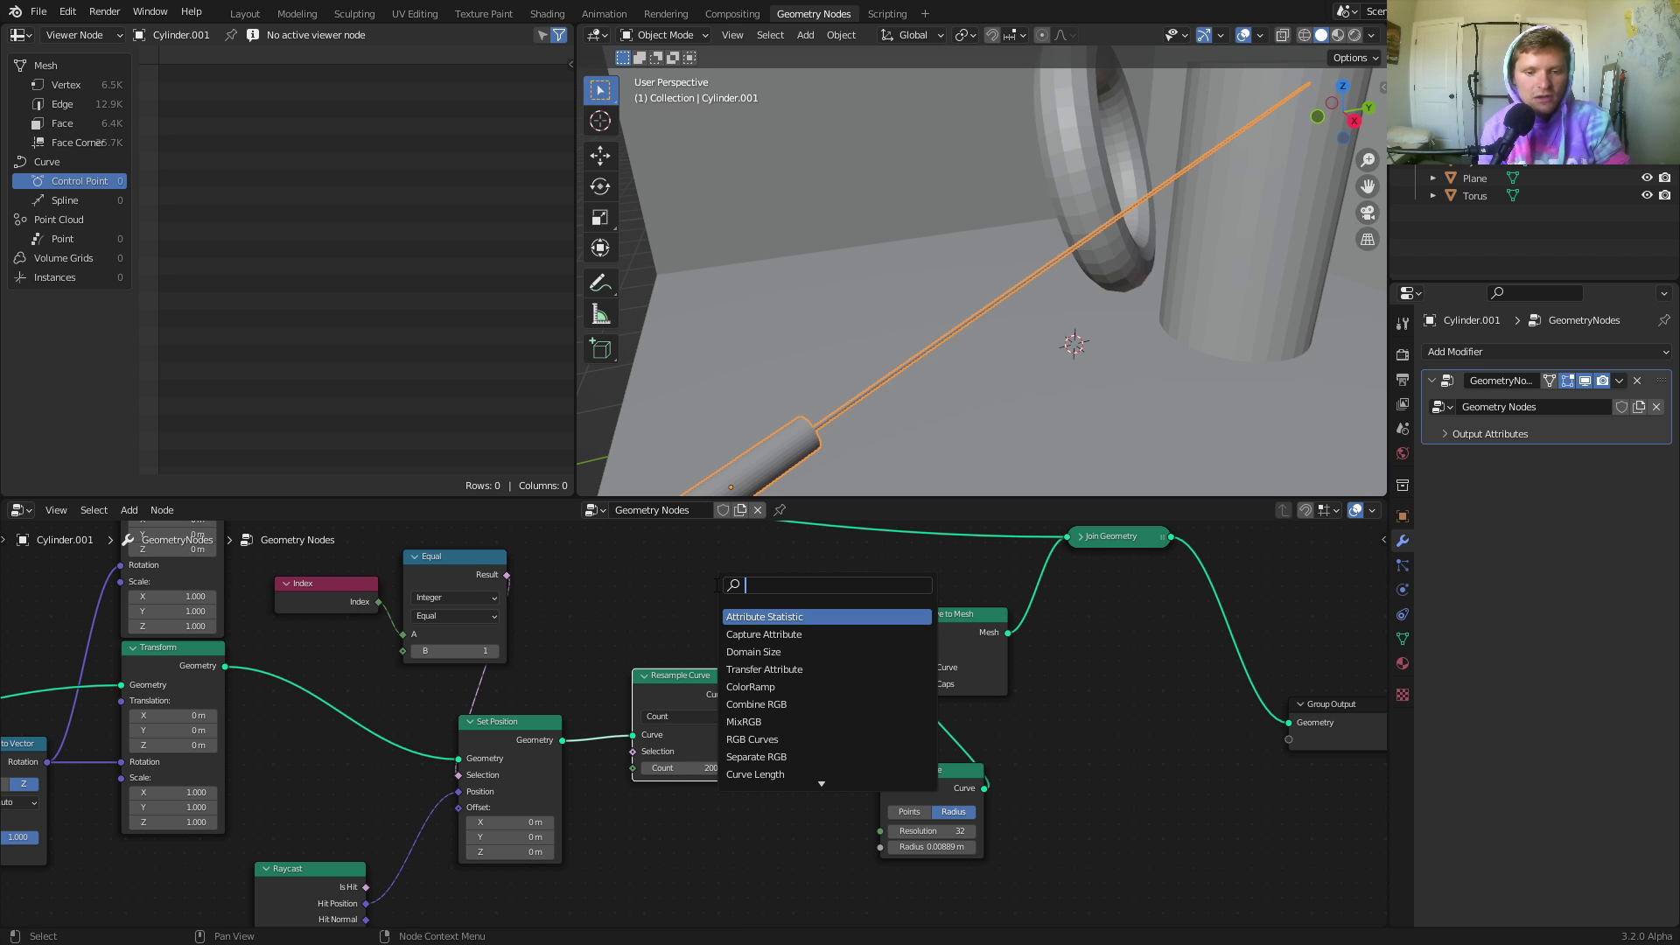
text(radi)
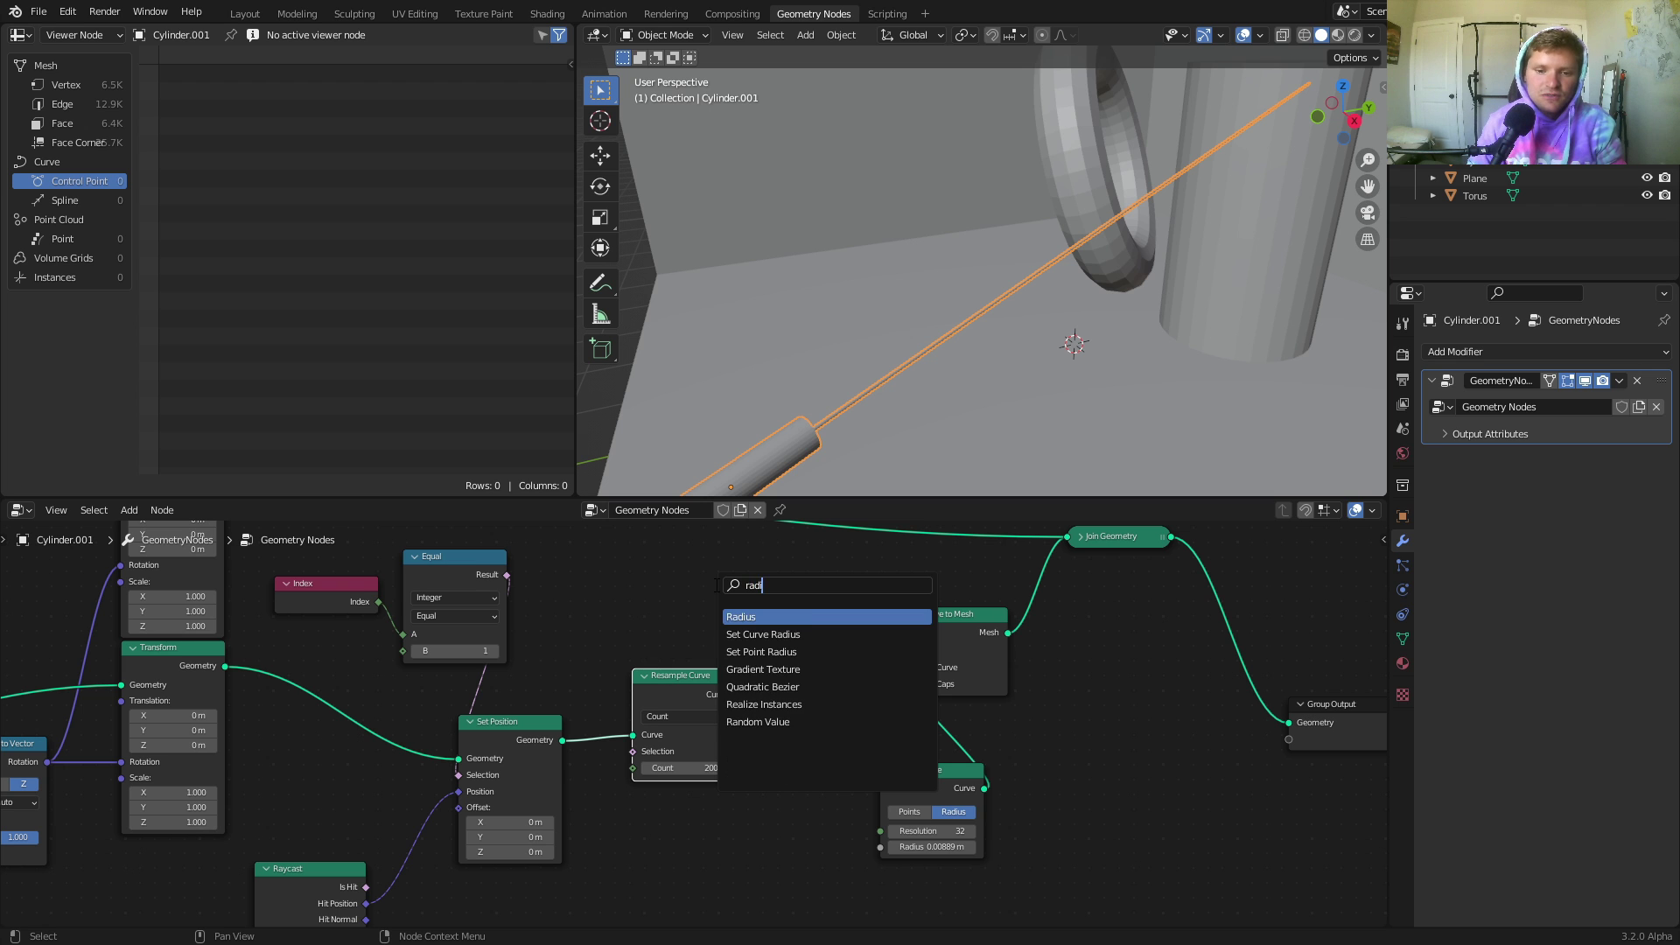
key(Down)
key(Return)
click(805, 629)
drag(847, 699, 927, 699)
drag(869, 697, 898, 712)
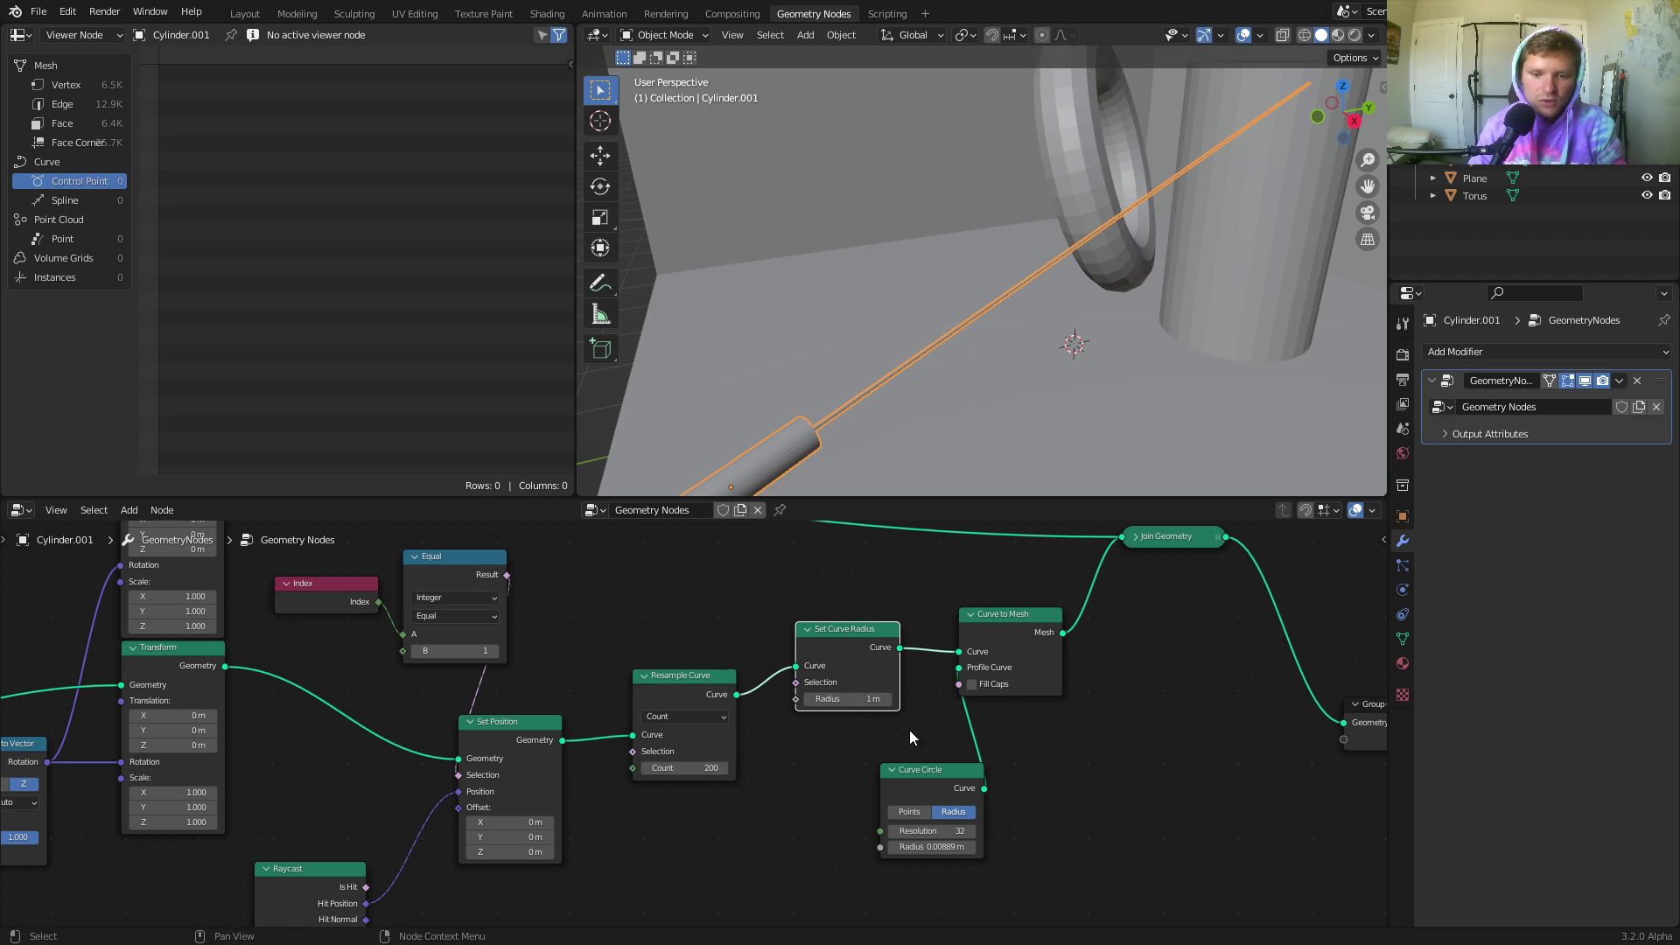
Add a float Random Value node below Resample Curve and connect its Value to Set Curve Radius's Radius input.
drag(796, 700, 761, 796)
text(rando)
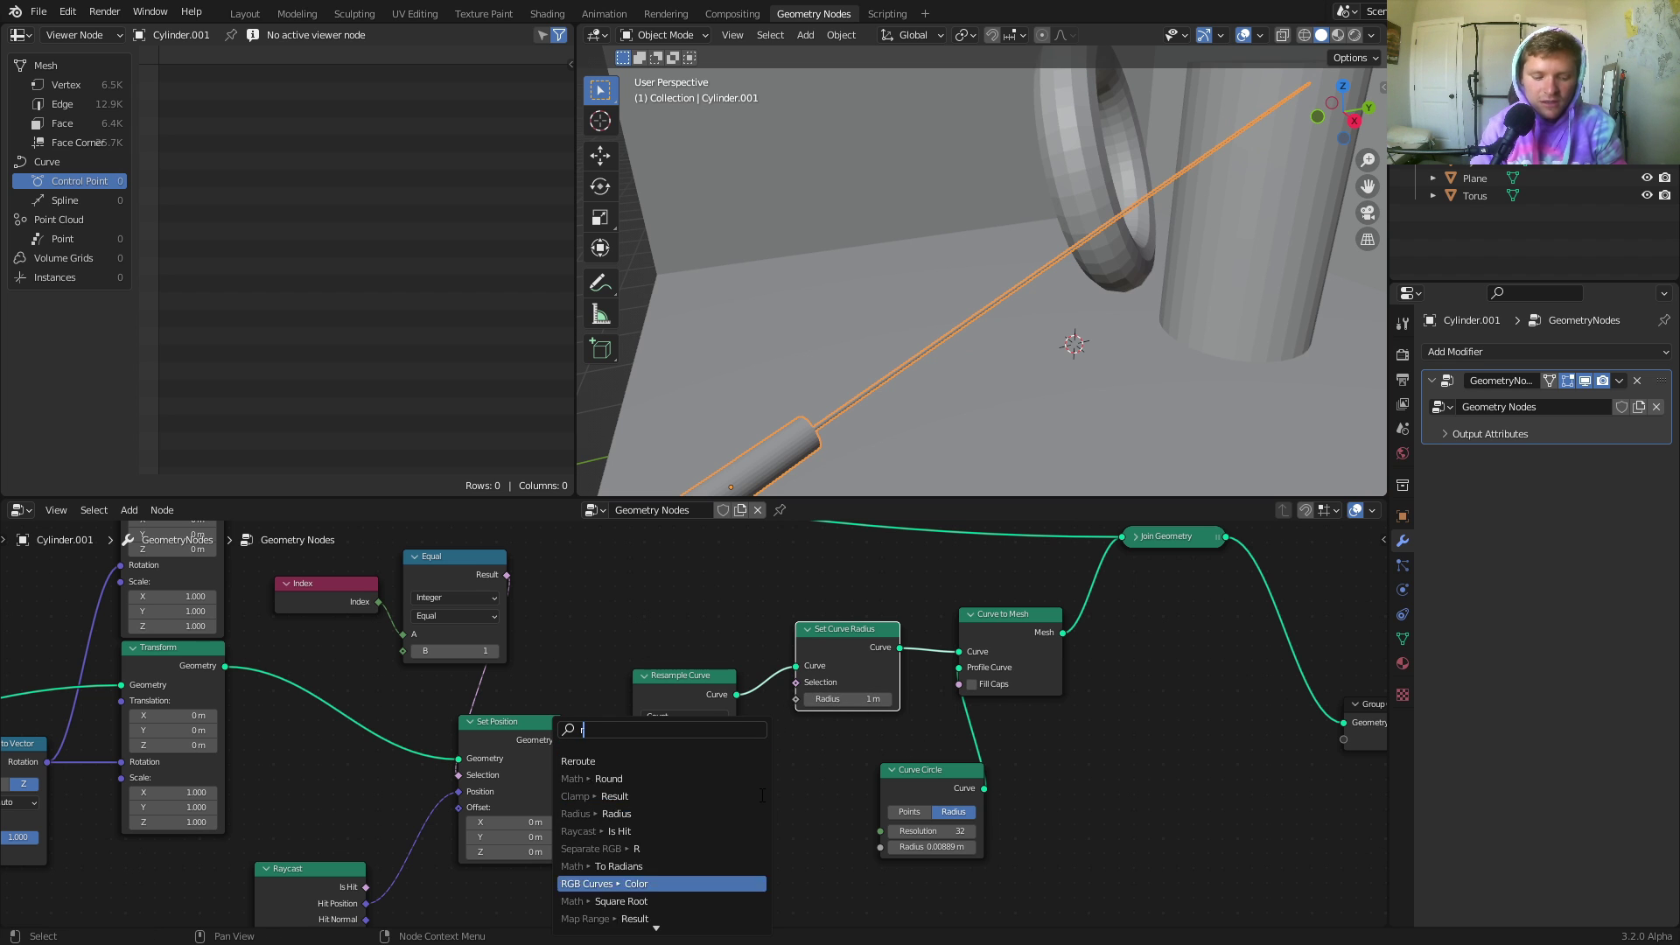
key(Return)
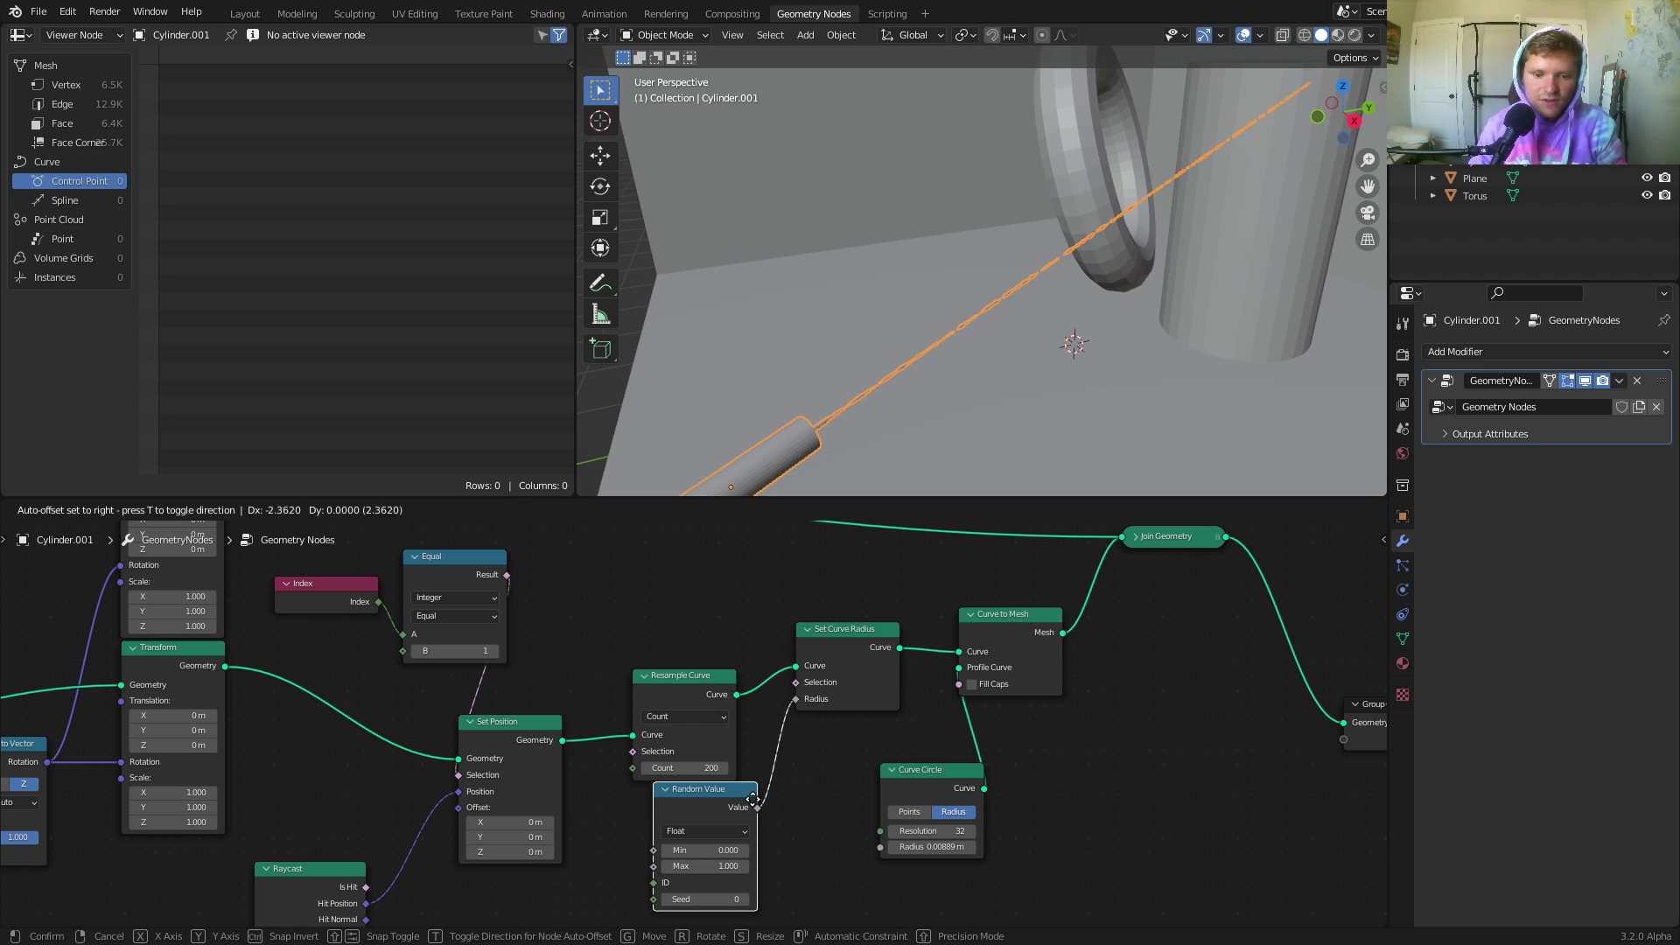
click(740, 809)
Hide the viewport overlays and examine the beam's randomized thickness up close.
click(1243, 35)
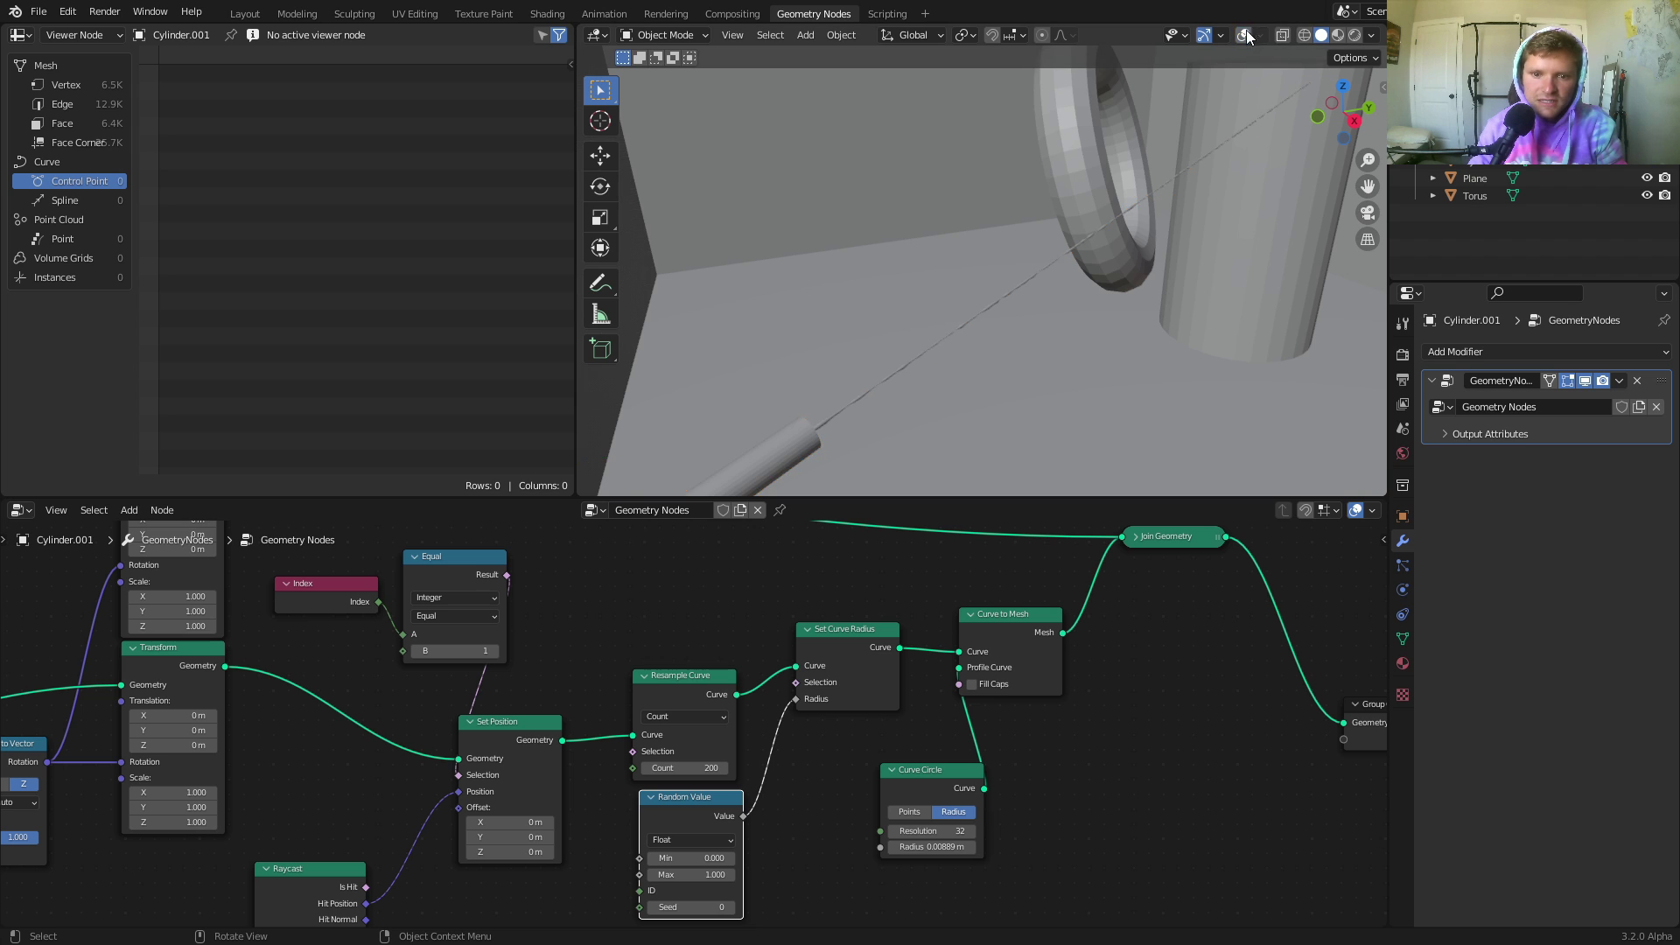
middle_drag(960, 311, 972, 229)
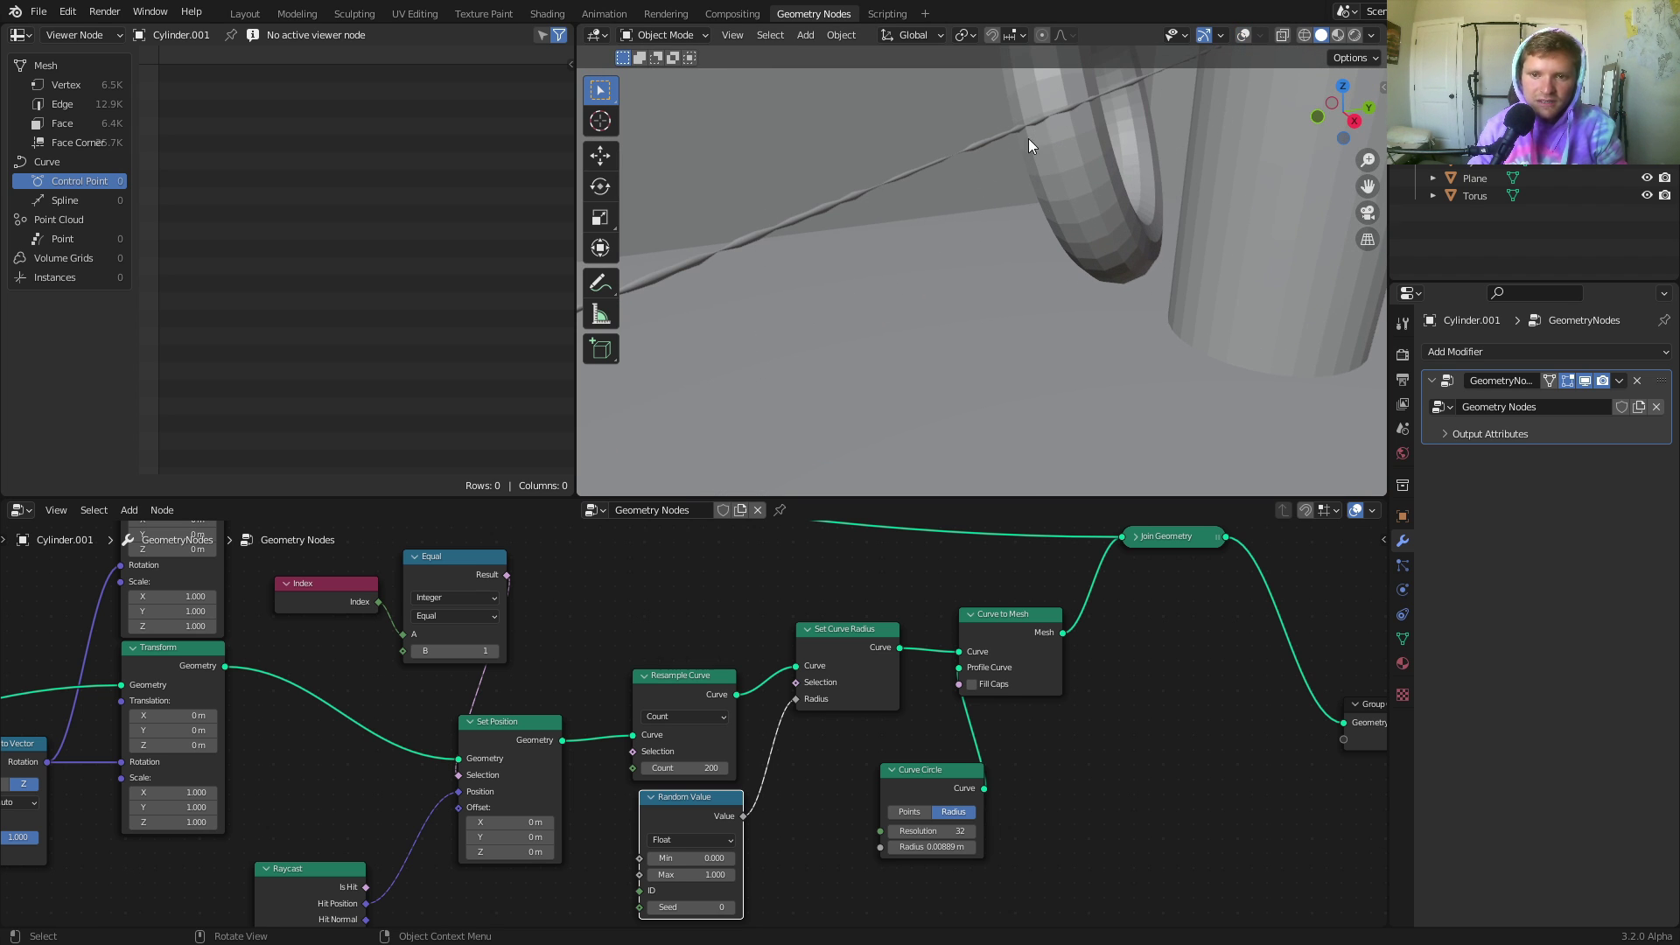
middle_drag(1041, 136, 960, 237)
Try a higher Resample Curve count and restore it to 200.
middle_drag(635, 768, 787, 687)
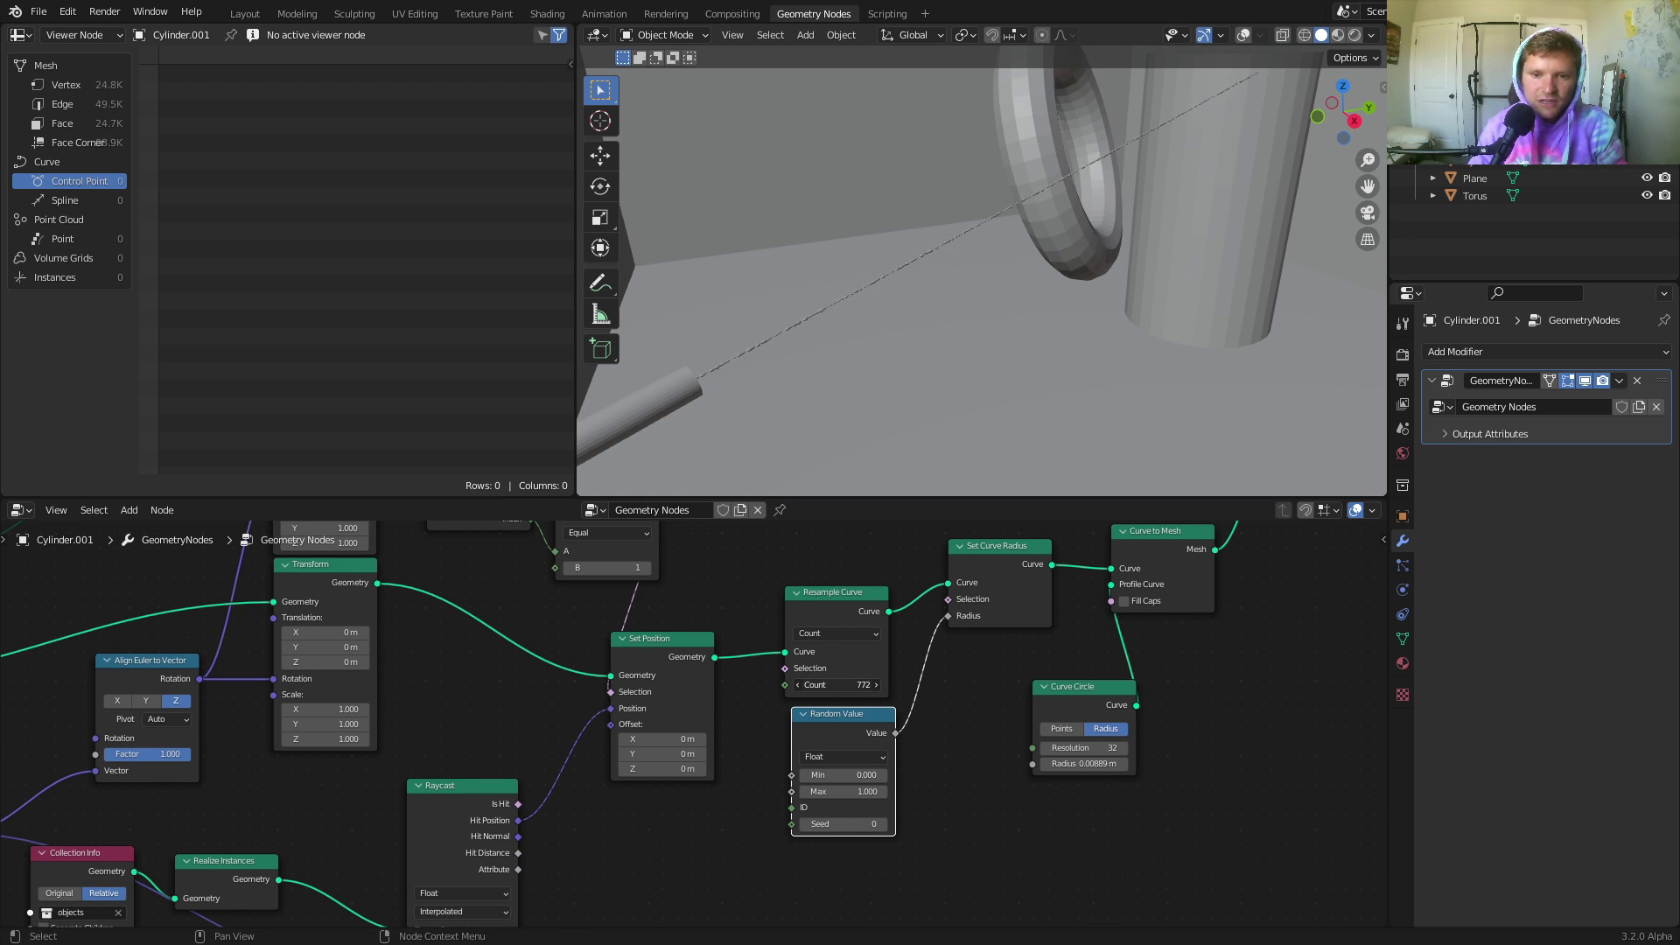
click(862, 684)
text(200)
key(Return)
Set the Vector node's X to about -1.06 so the beam aims at the torus.
scroll(203, 773, down, 2)
middle_drag(203, 774, 370, 759)
mouse_move(328, 771)
mouse_down()
mouse_move(218, 770)
mouse_move(278, 822)
mouse_move(298, 770)
mouse_up()
Move the torus along the beam to just in front of the laser pointer in the top view and inspect the shortened beam.
click(1058, 229)
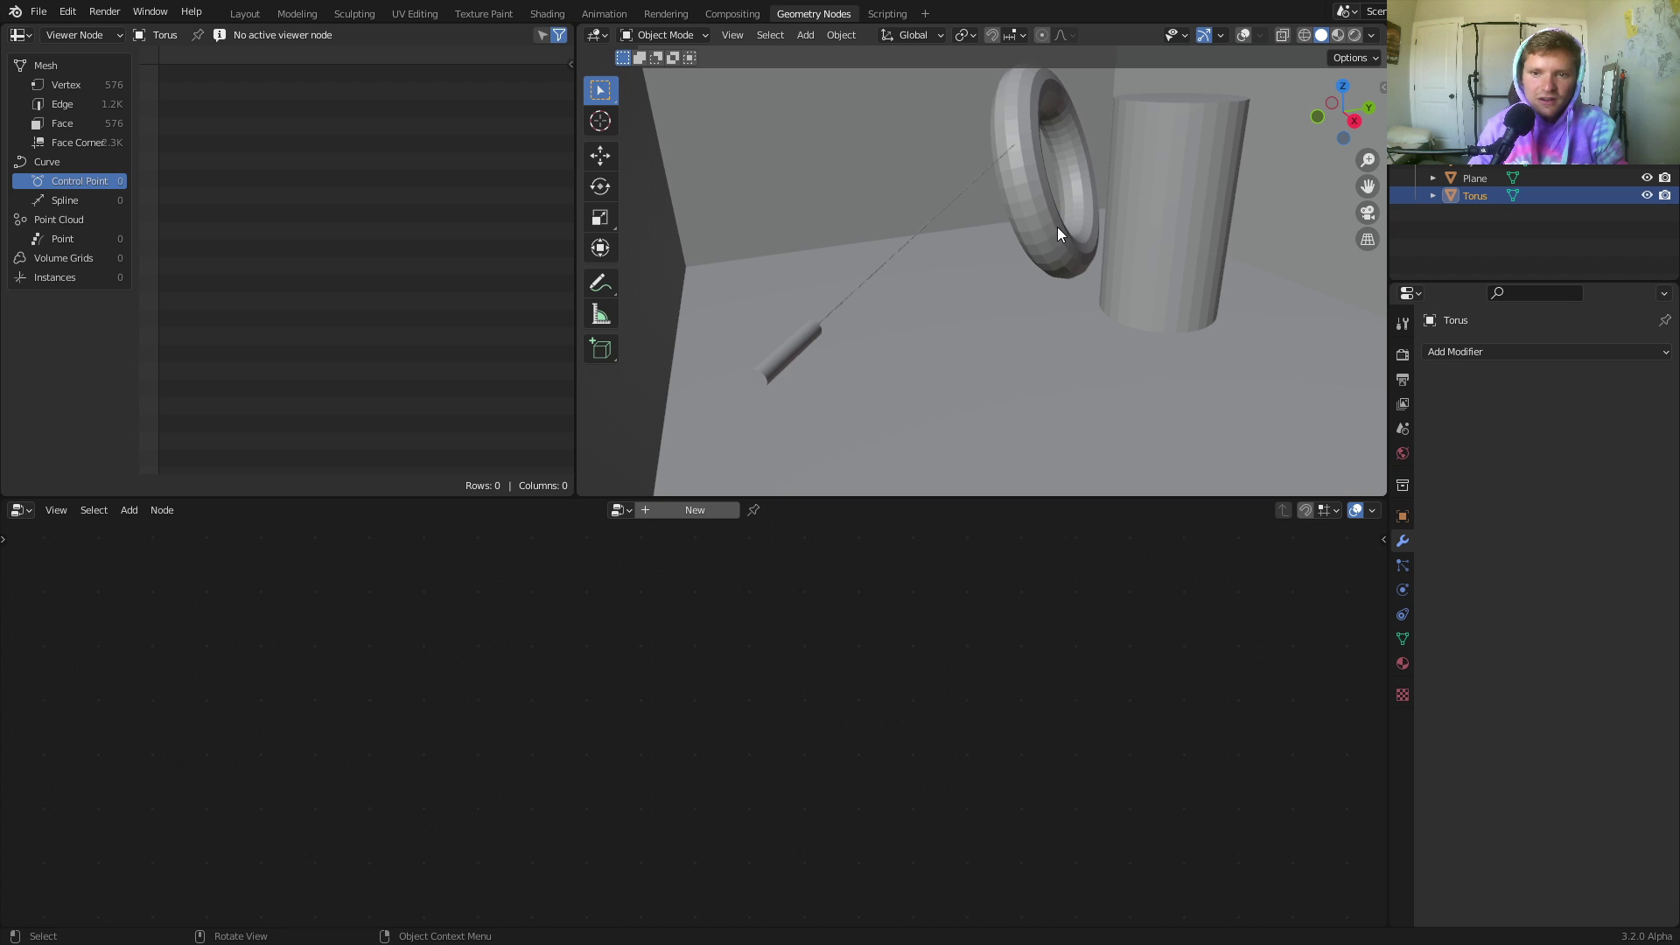
click(1343, 84)
key(g)
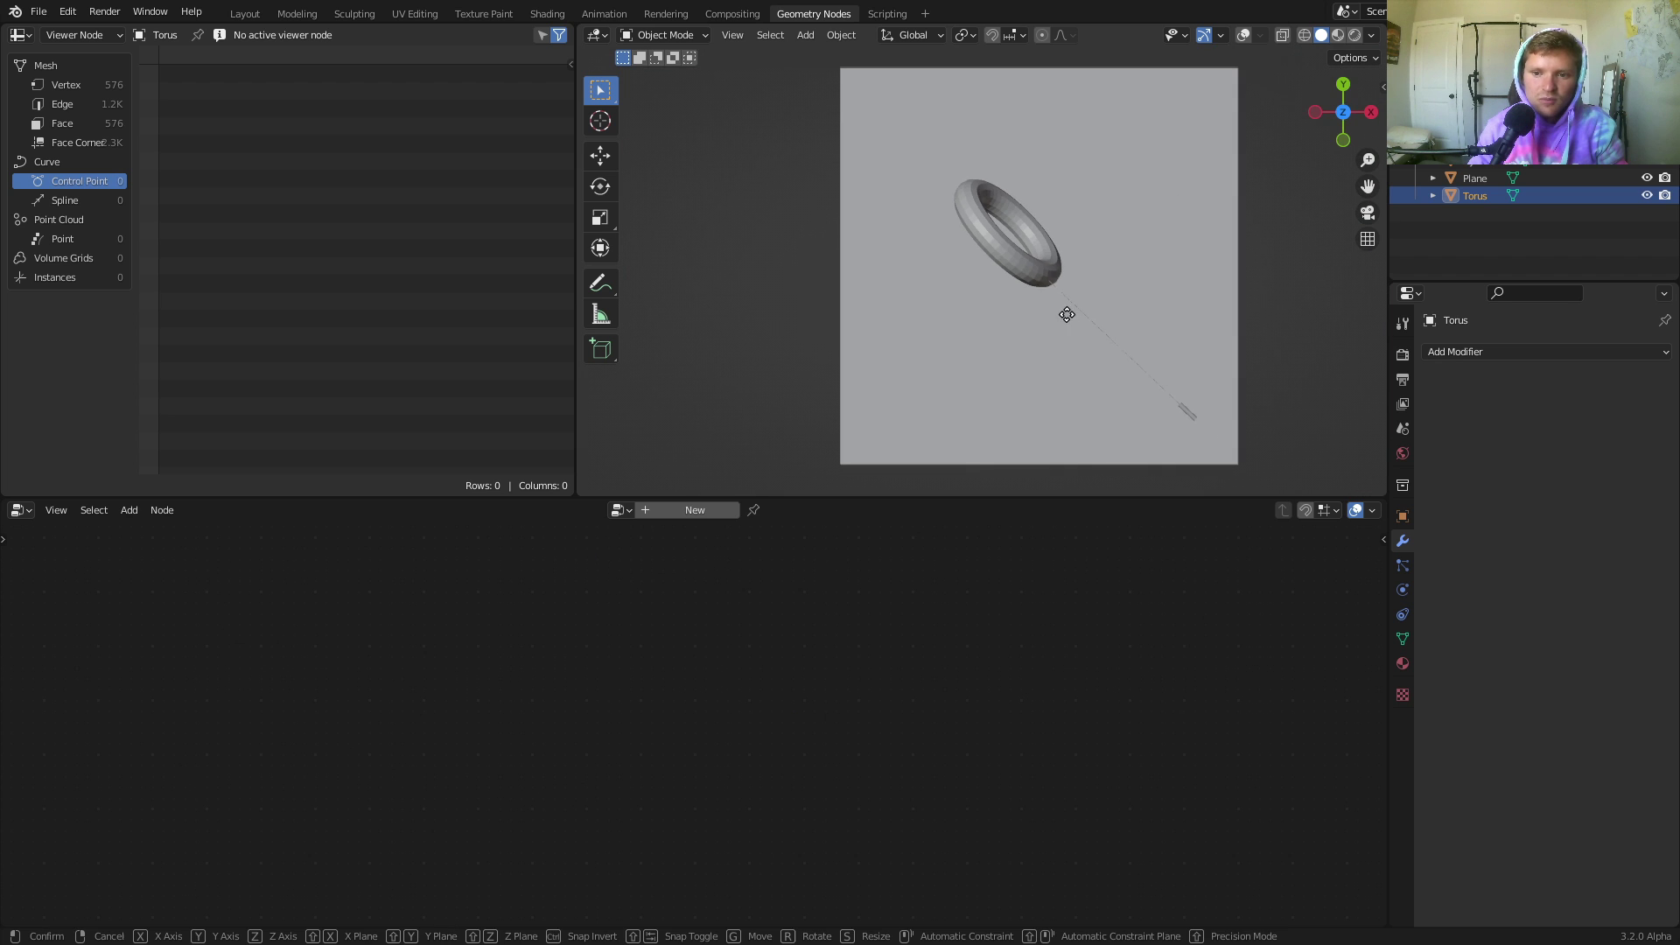
click(1163, 412)
middle_drag(1163, 411, 837, 211)
scroll(994, 282, up, 9)
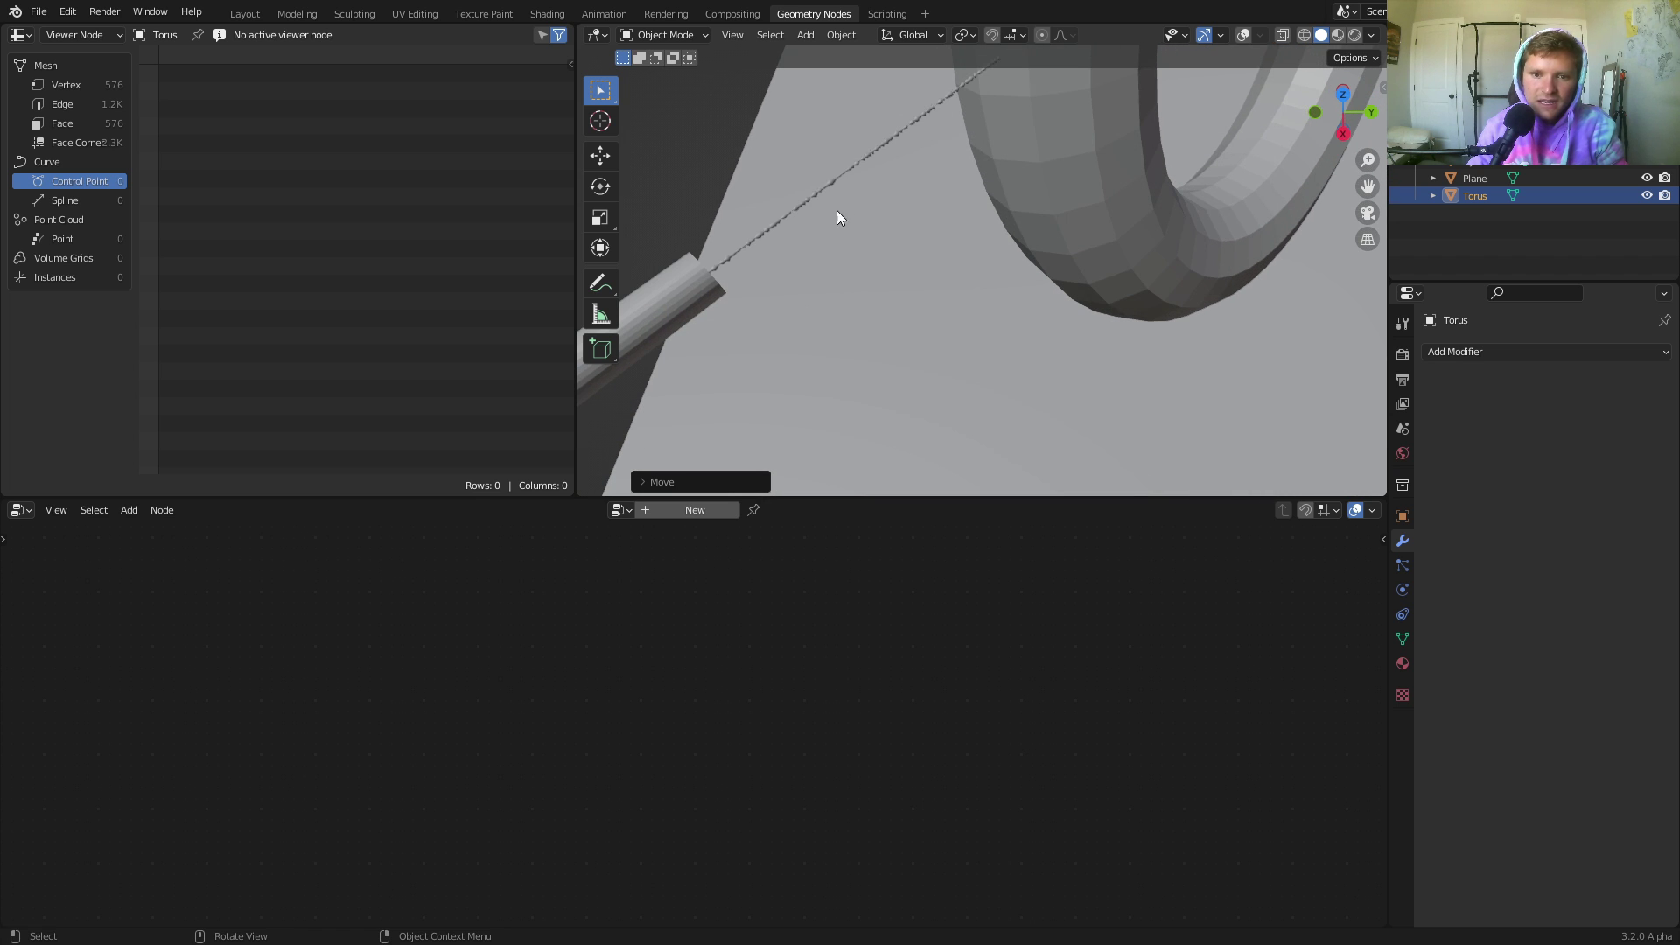
Show the overlays again and switch the laser pointer's Resample Curve node from Count to Length mode.
click(890, 143)
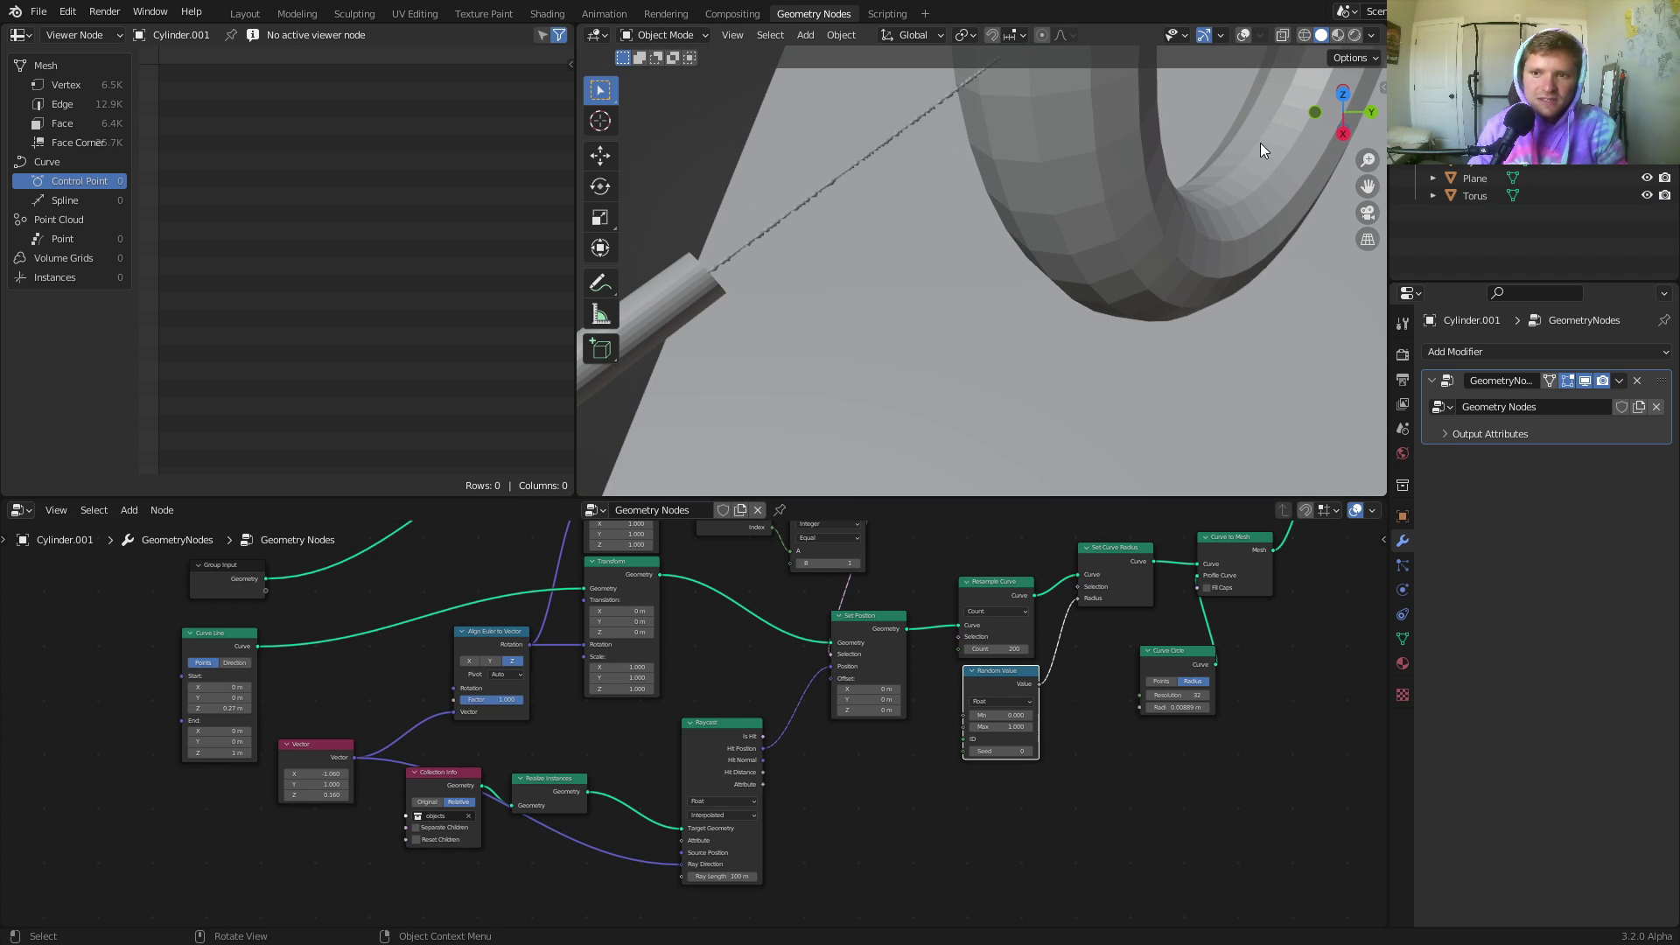
click(1243, 35)
scroll(1058, 614, up, 4)
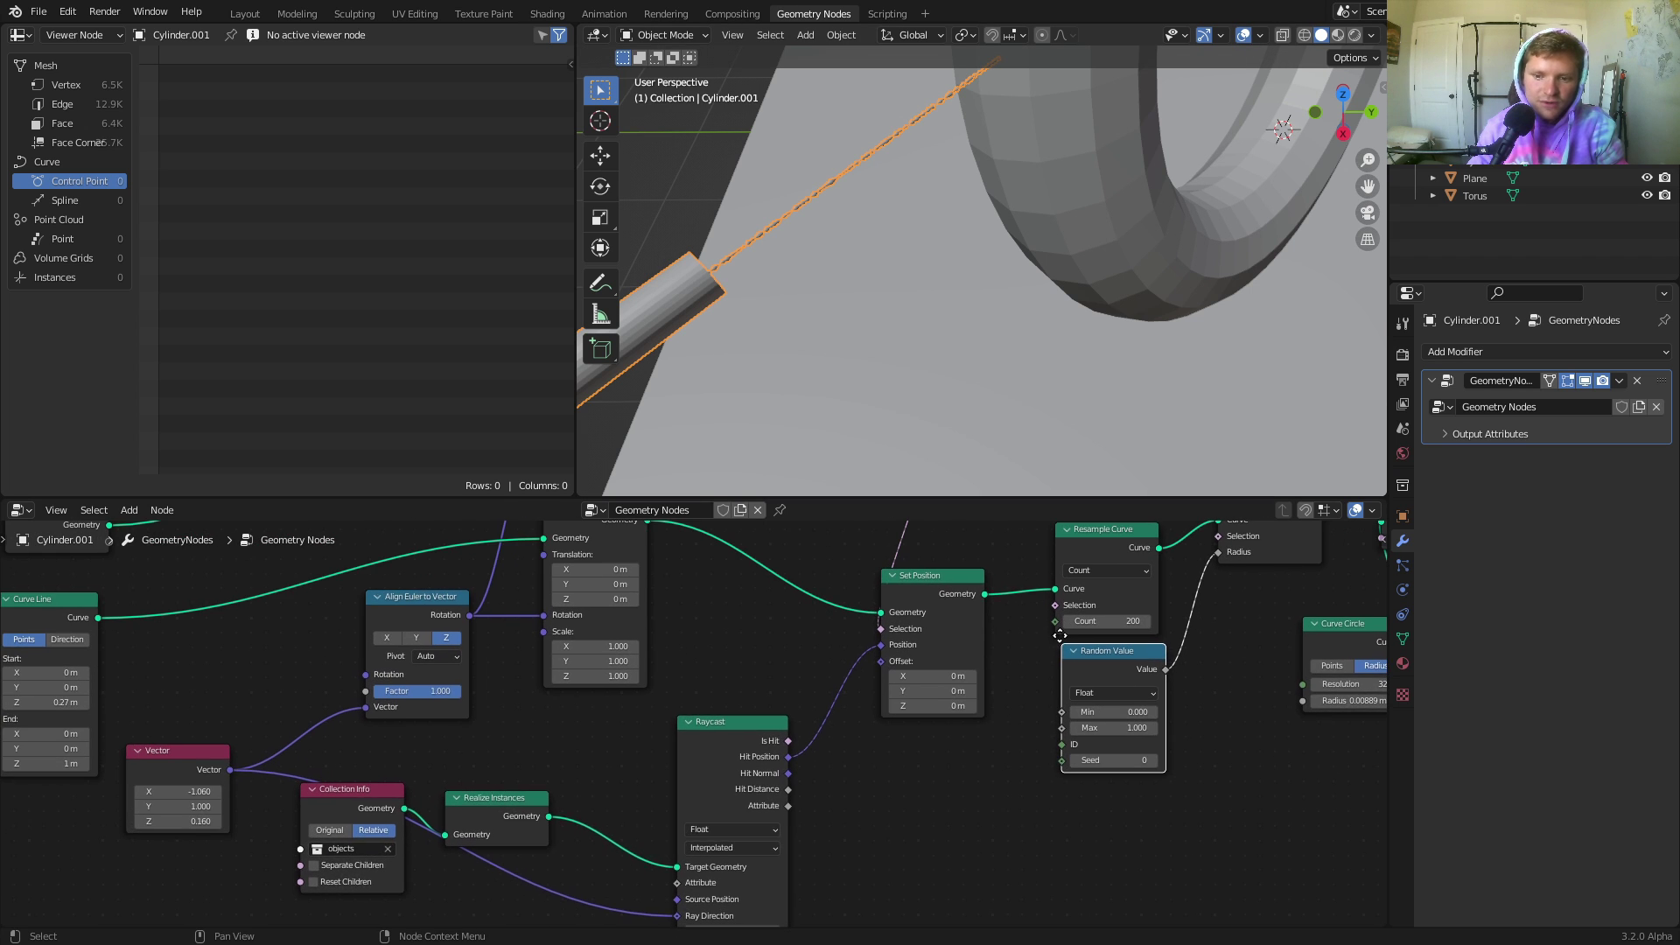
click(1005, 649)
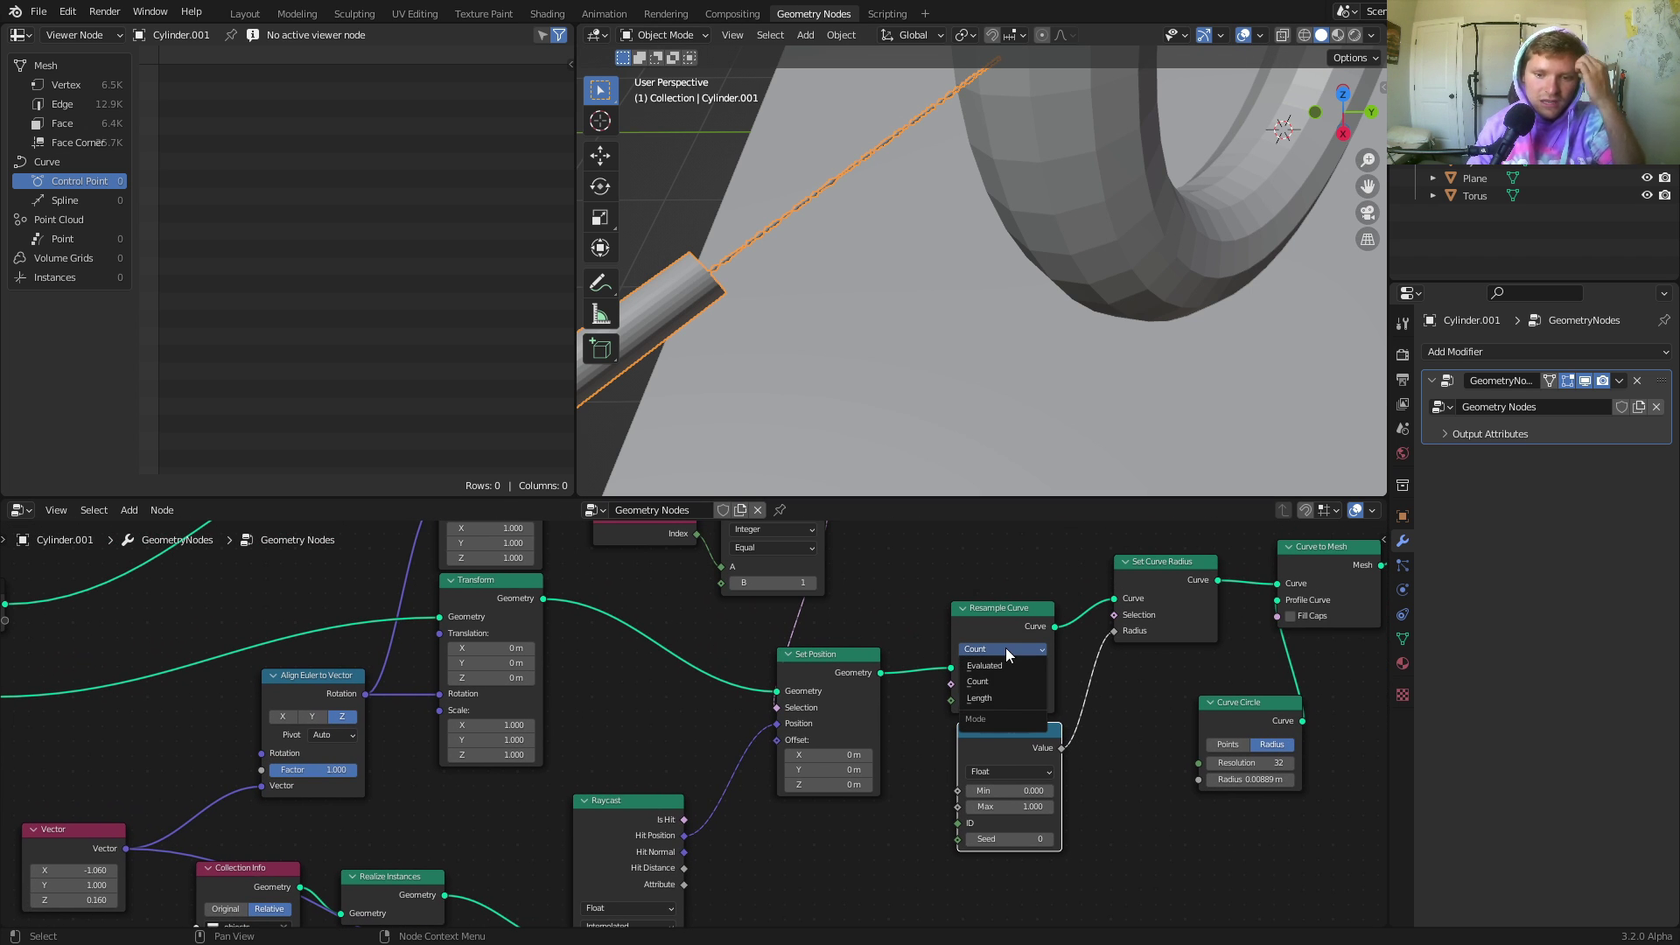
click(1001, 700)
scroll(1006, 698, up, 2)
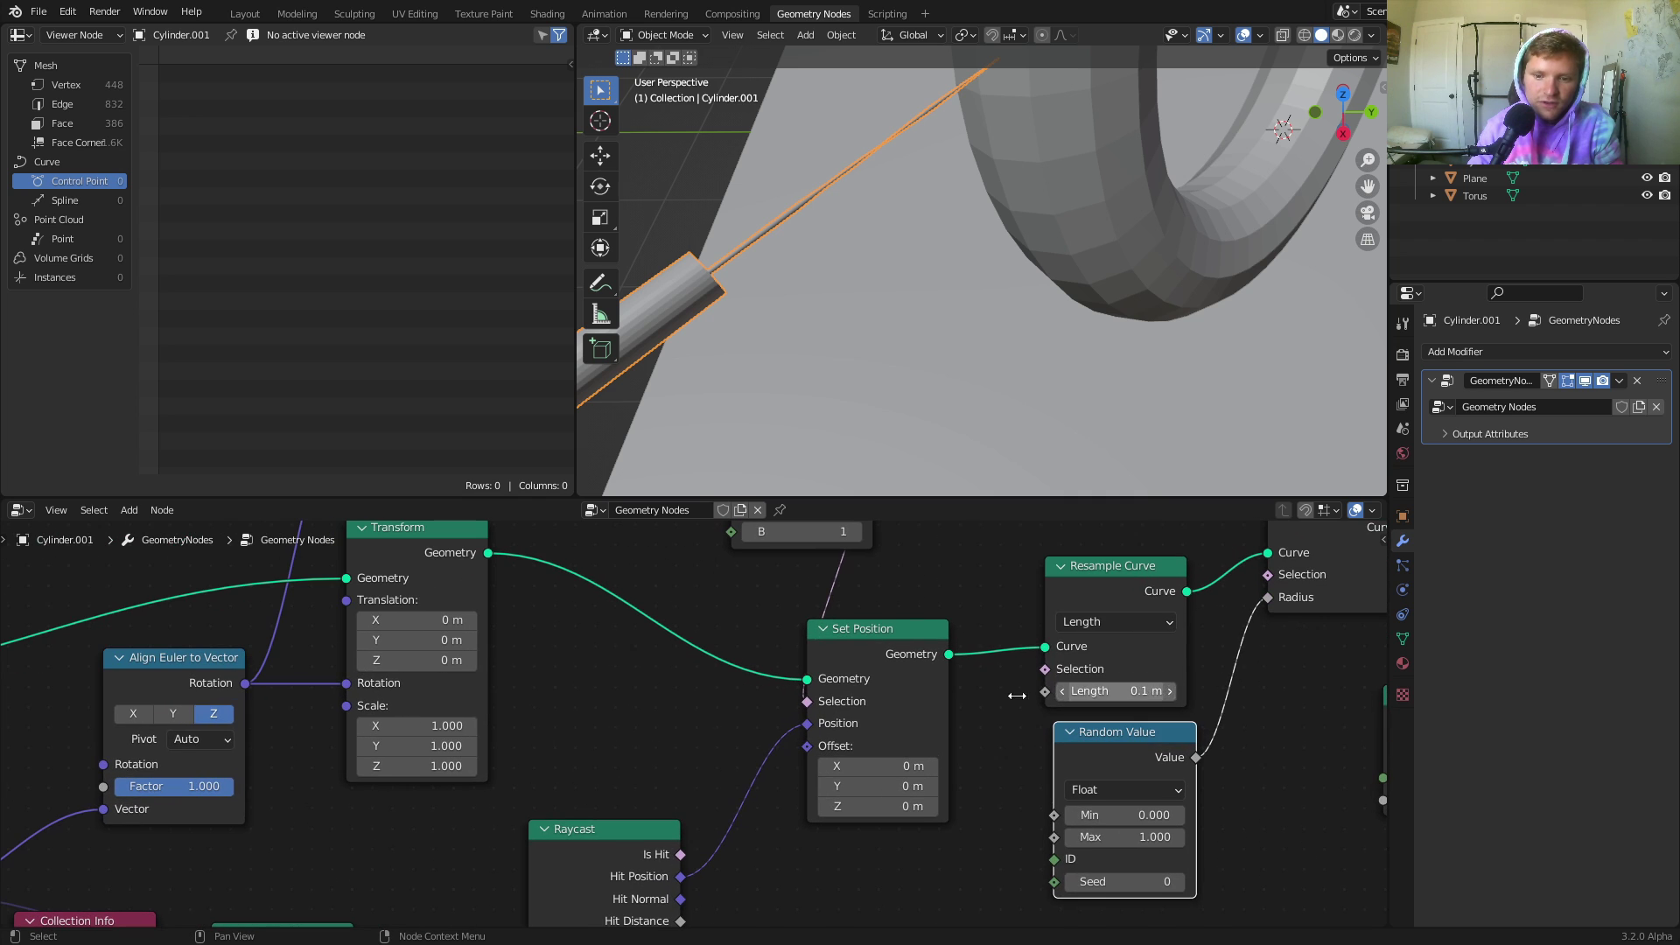
Set the Resample Curve node's length to 0.02 m.
click(1135, 690)
key(End)
text(*2)
key(Return)
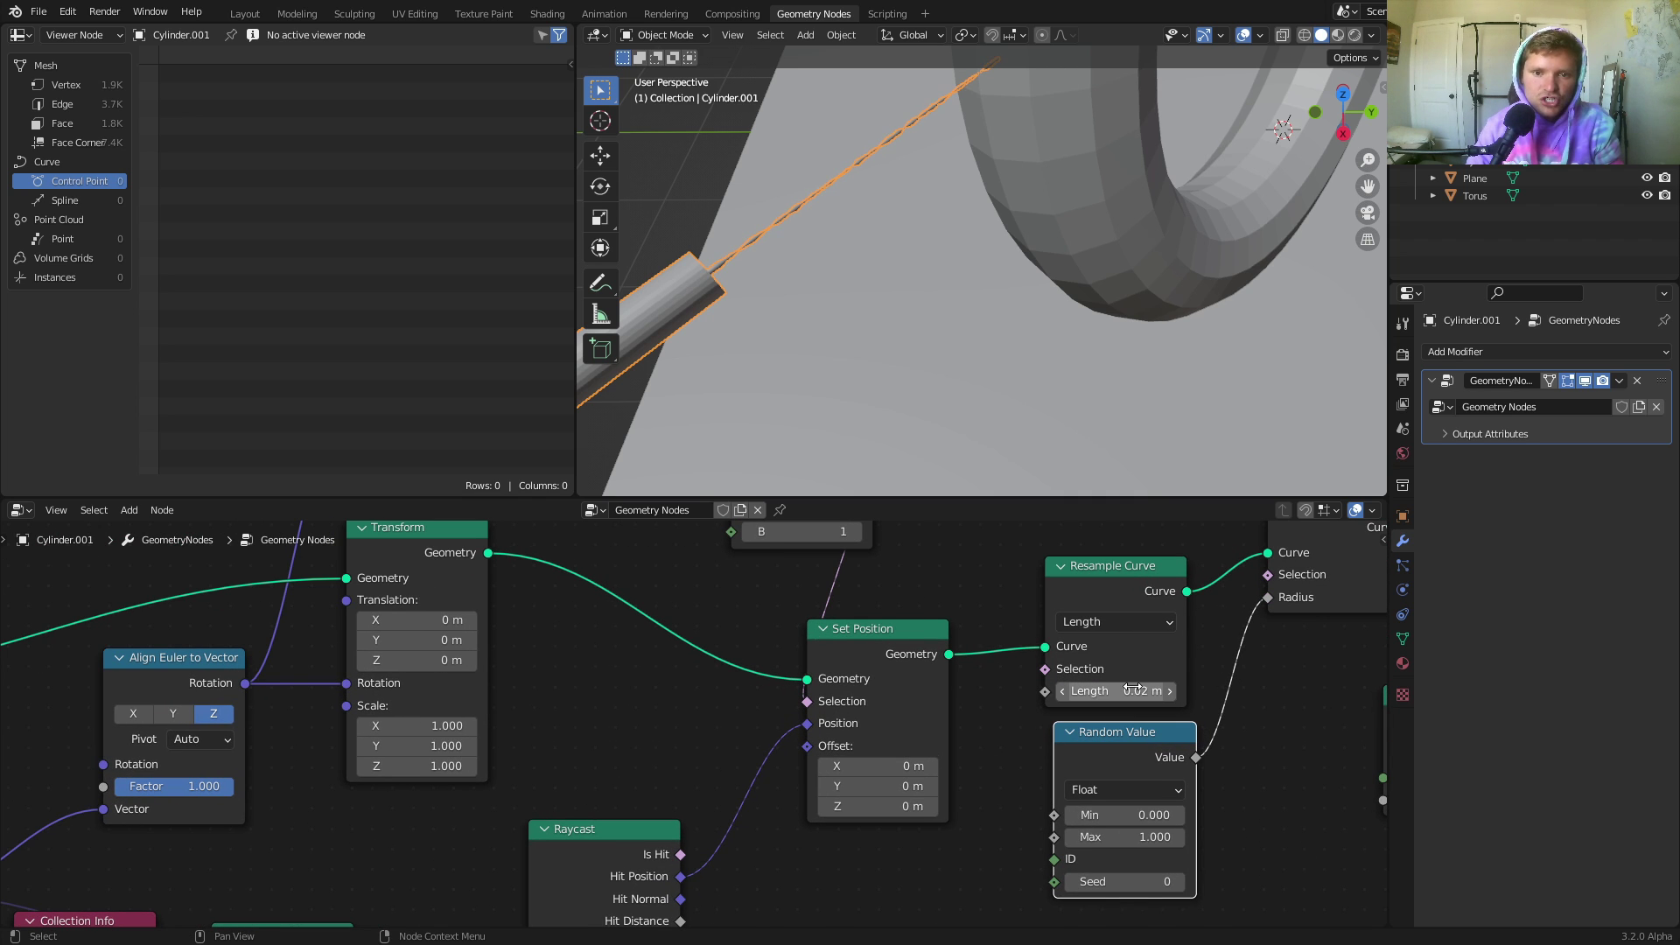
Move the torus farther away from the laser pointer in the top view to lengthen the beam.
scroll(1100, 298, down, 3)
click(1027, 252)
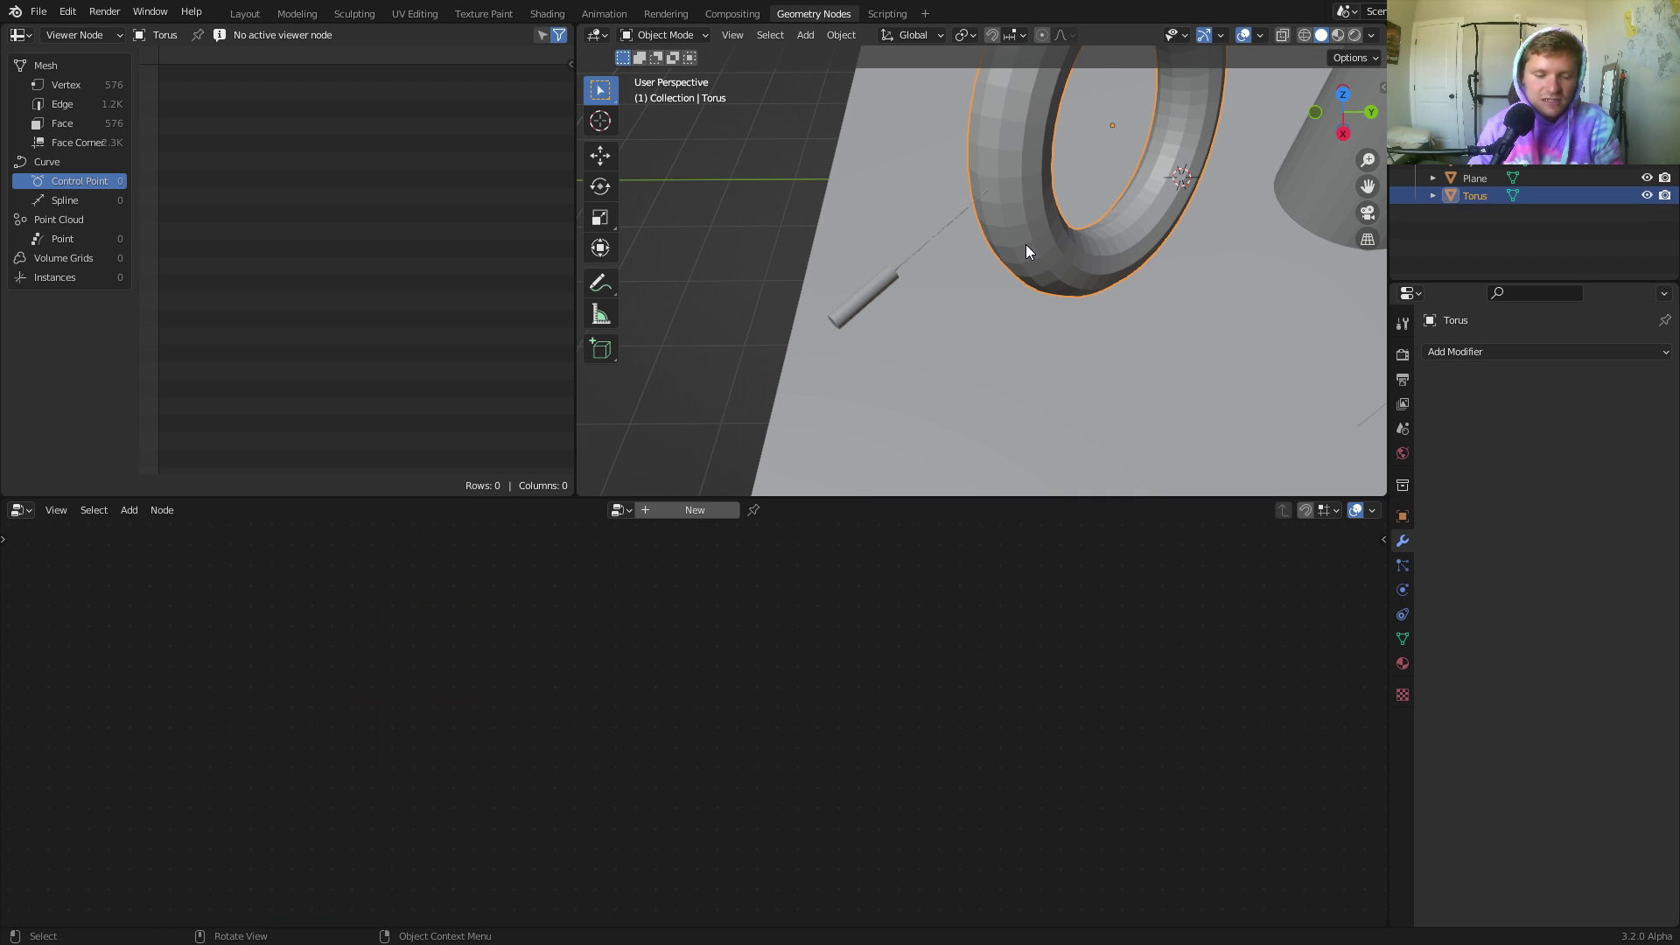
click(1344, 95)
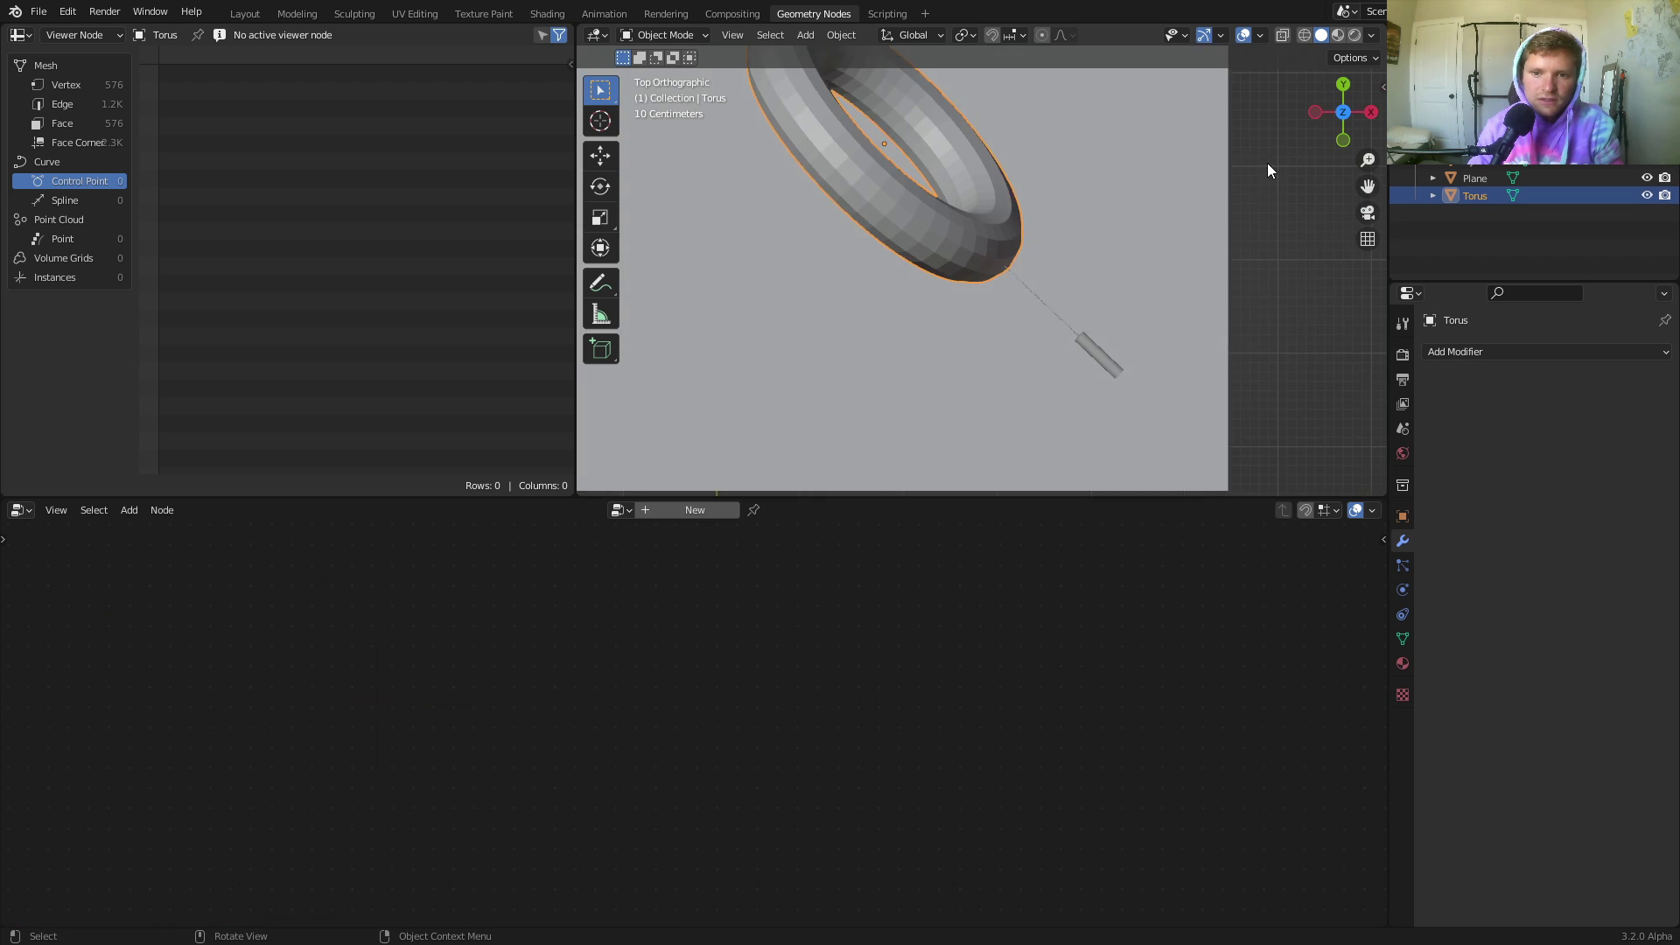
scroll(1226, 201, down, 3)
key(g)
click(905, 181)
shift+middle_drag(906, 180, 1050, 377)
key(g)
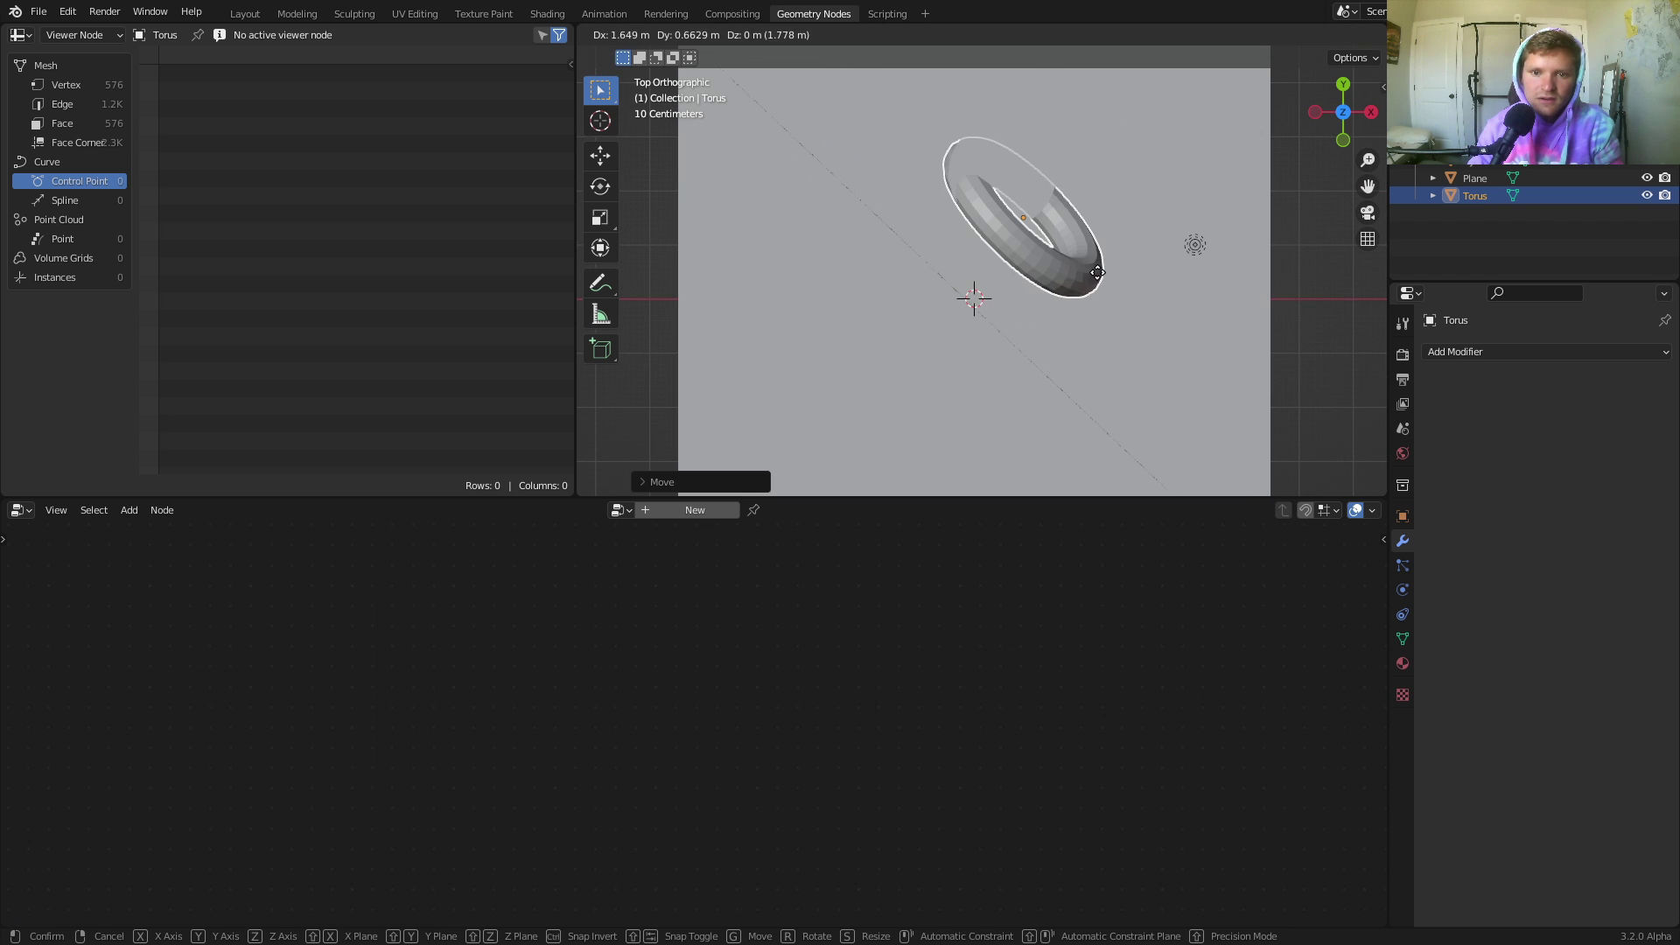
click(954, 284)
middle_drag(954, 285, 1124, 155)
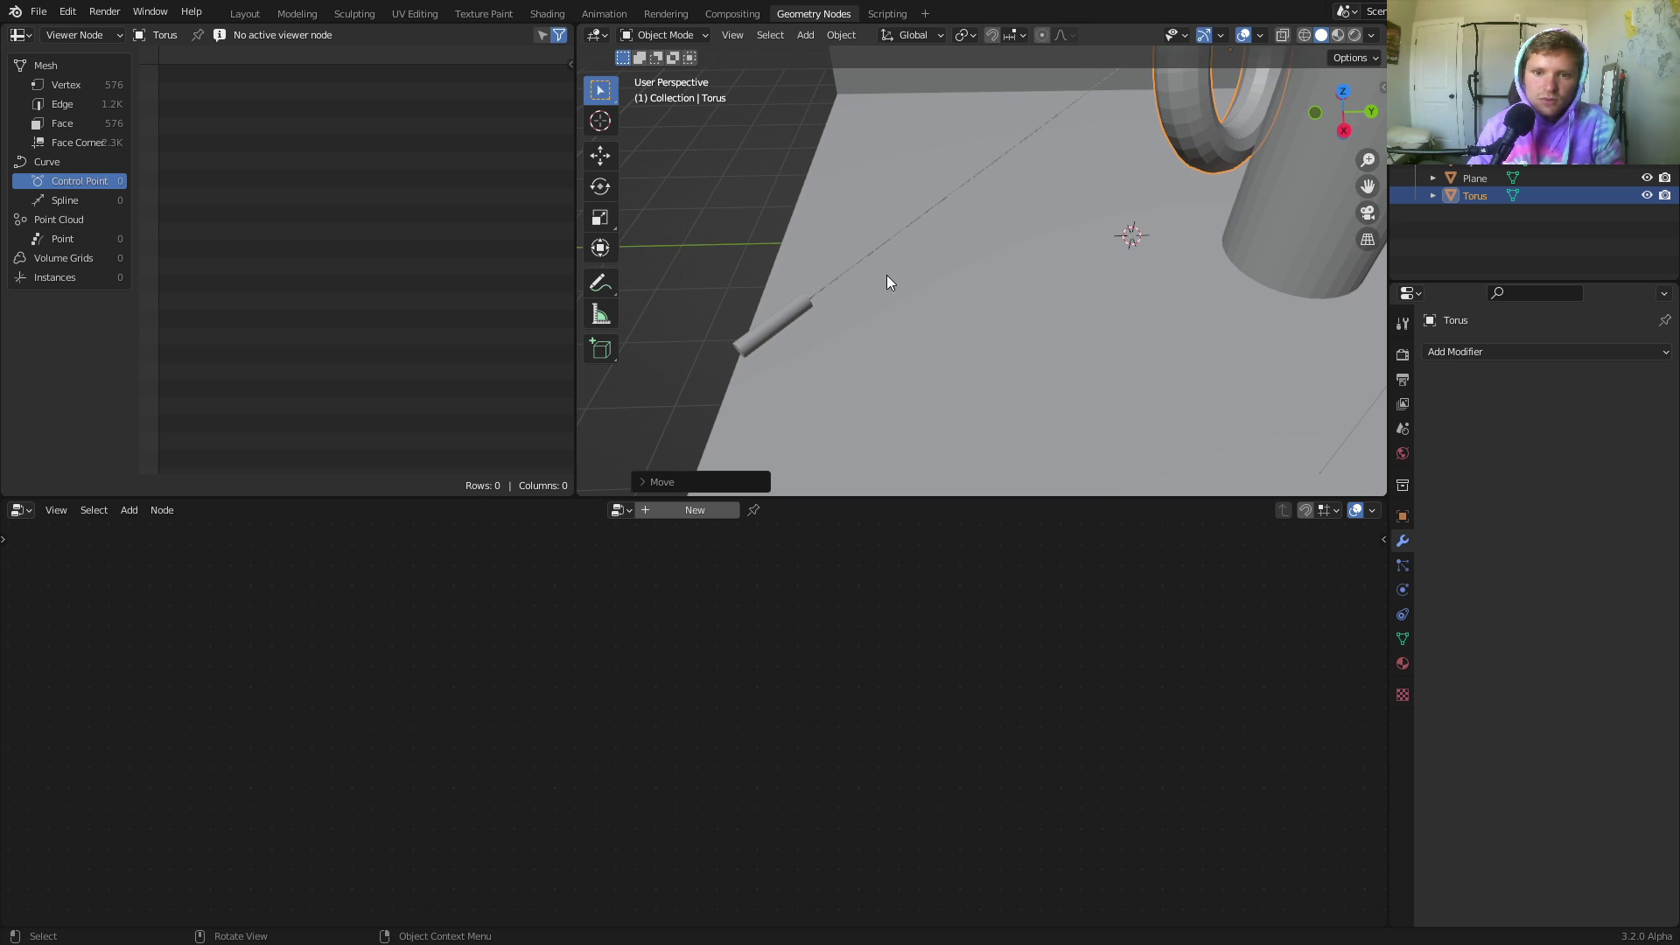
Reselect the laser pointer, hide the viewport overlays and switch the viewport to Rendered shading.
scroll(890, 278, up, 2)
click(830, 246)
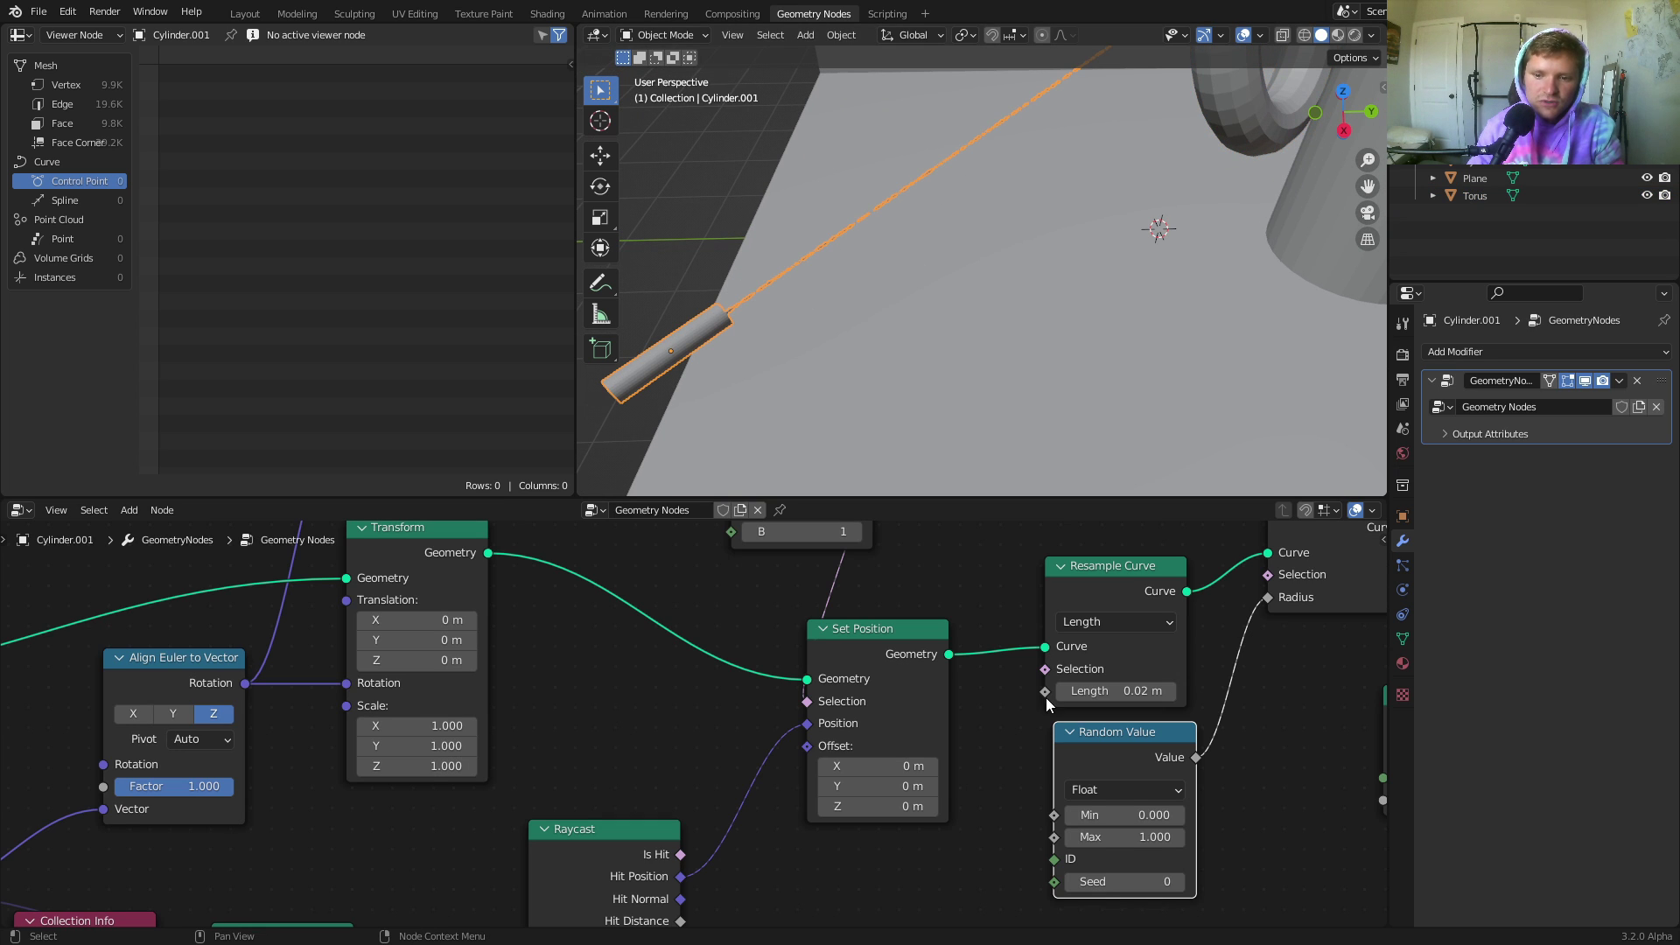
click(1241, 37)
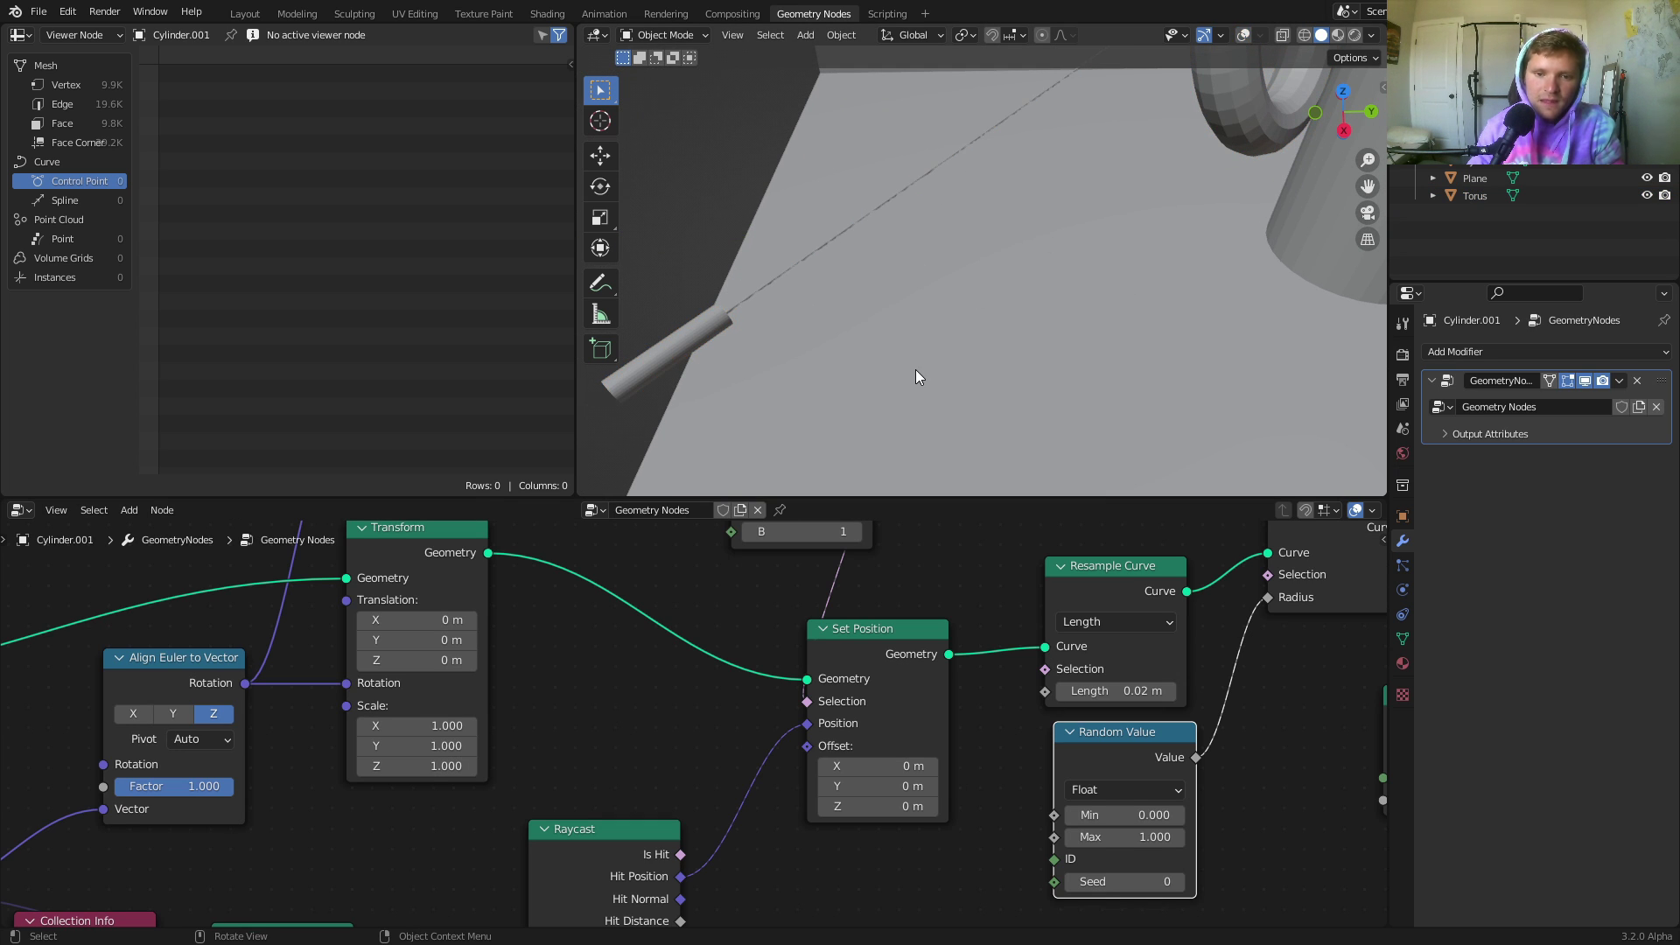
click(1359, 36)
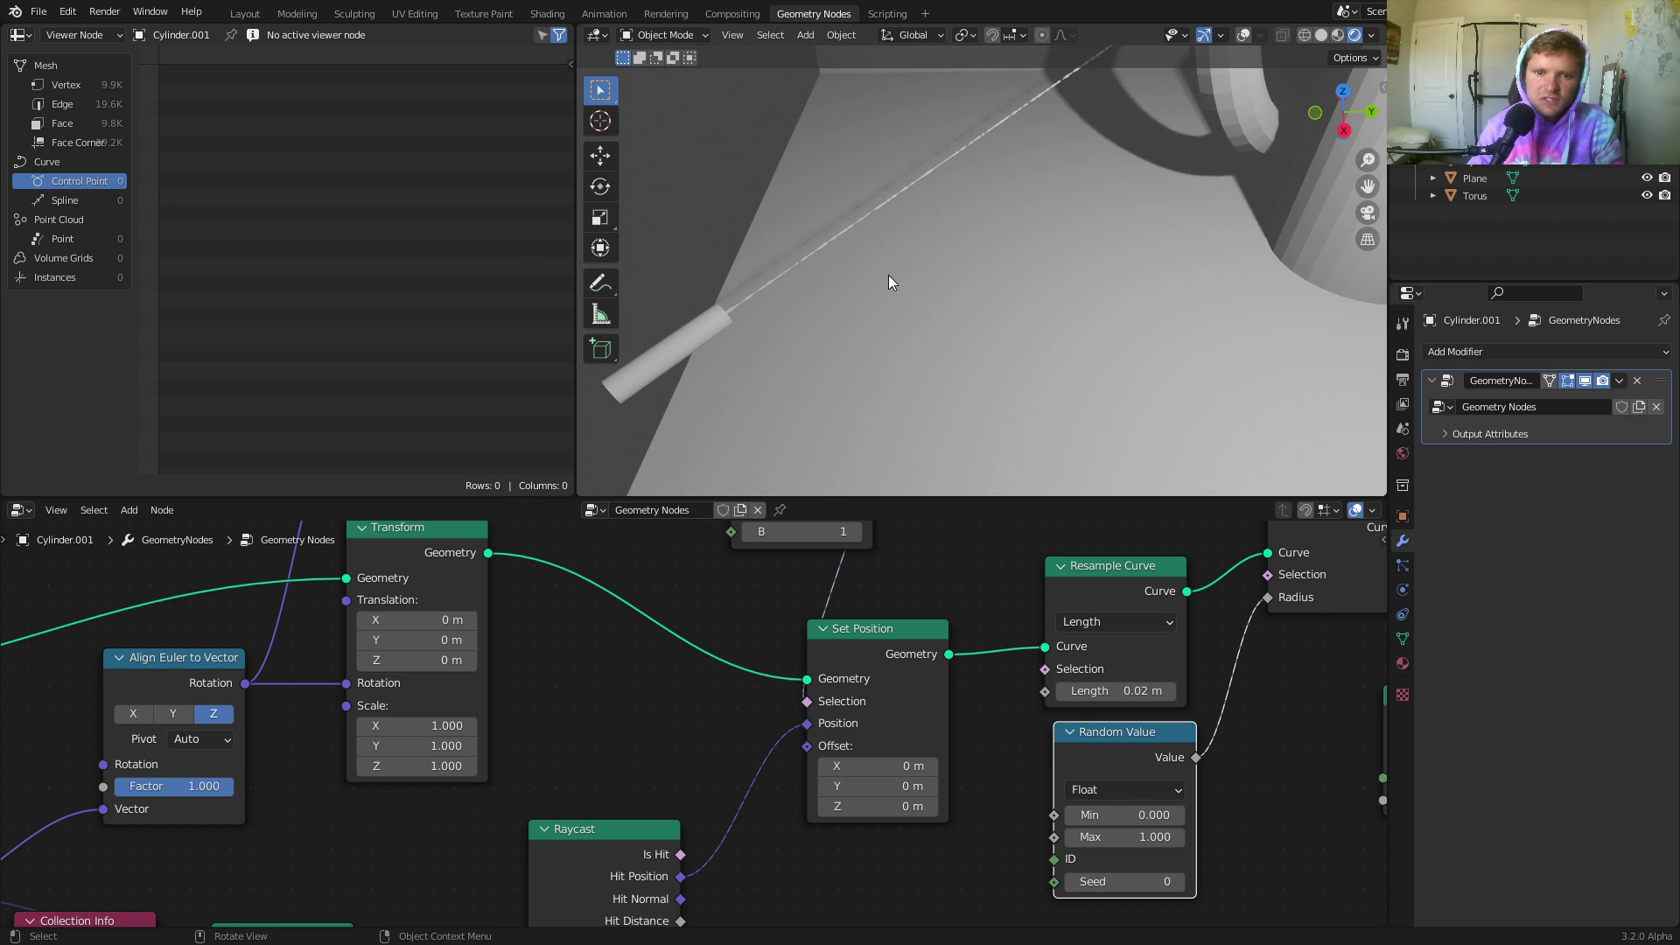
Raise the Random Value node's seed to 11 in single increments to try different radius variations along the beam.
middle_drag(1017, 755, 845, 727)
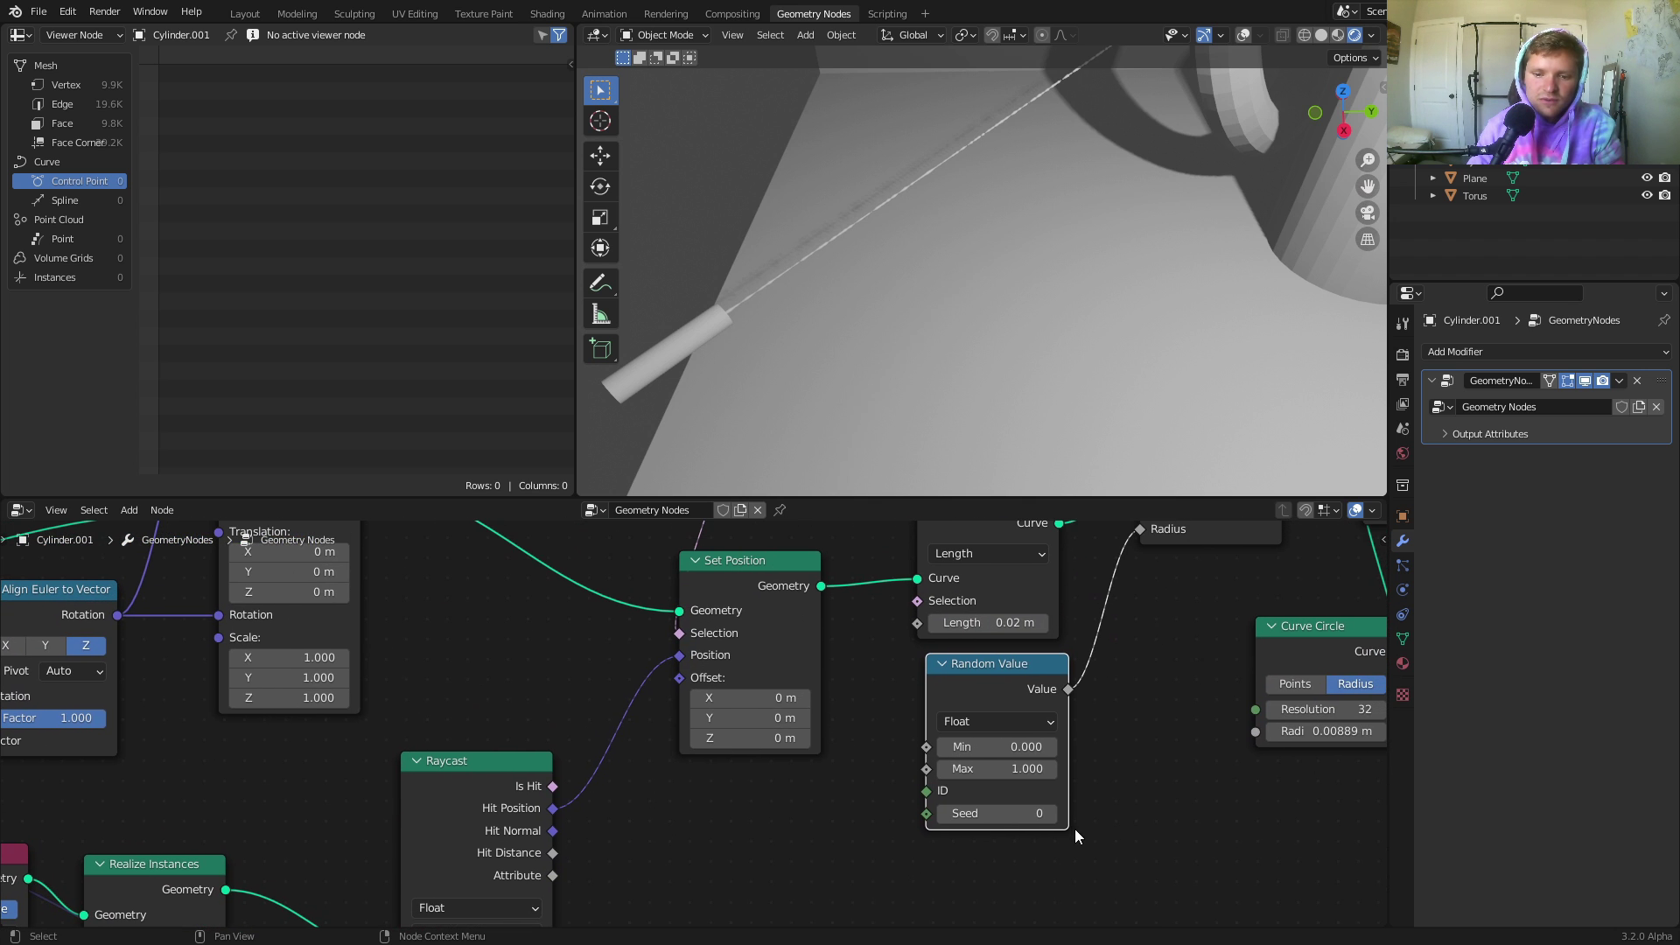
click(1053, 817)
click(1054, 817)
click(1054, 817)
click(1054, 817)
click(1054, 817)
click(1053, 817)
click(1054, 818)
click(1054, 817)
click(1054, 817)
click(1053, 817)
Drive the Random Value node's Seed with the Frame output of a new Scene Time node and play the animation.
middle_drag(939, 780, 938, 748)
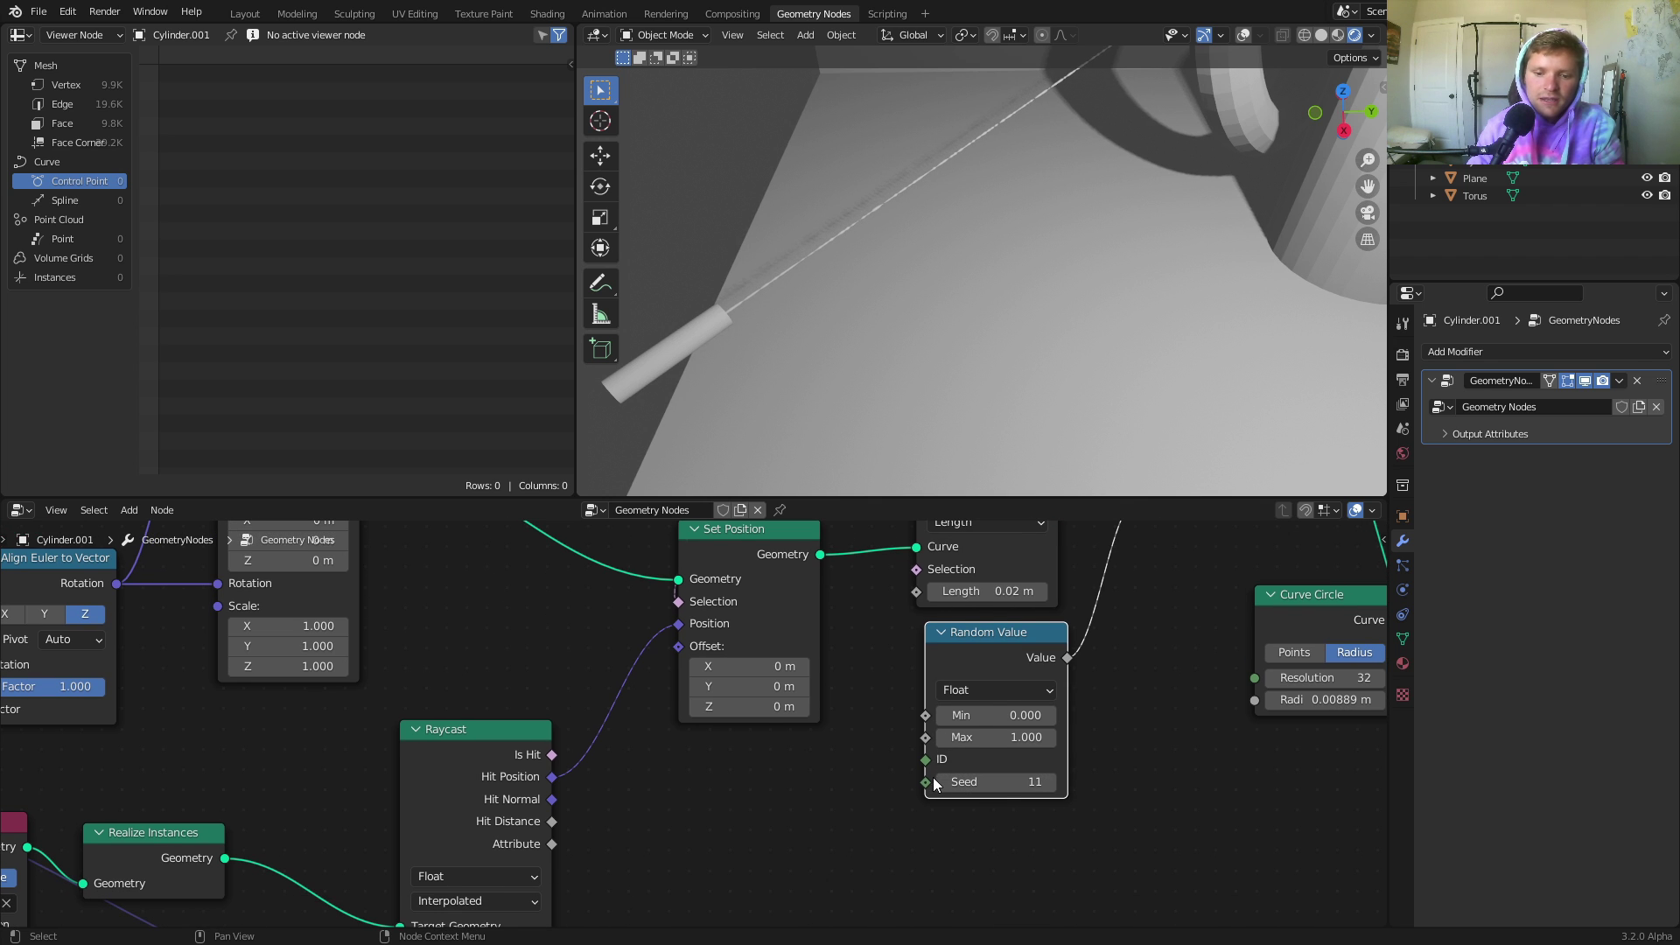
drag(926, 784, 843, 757)
text(frame)
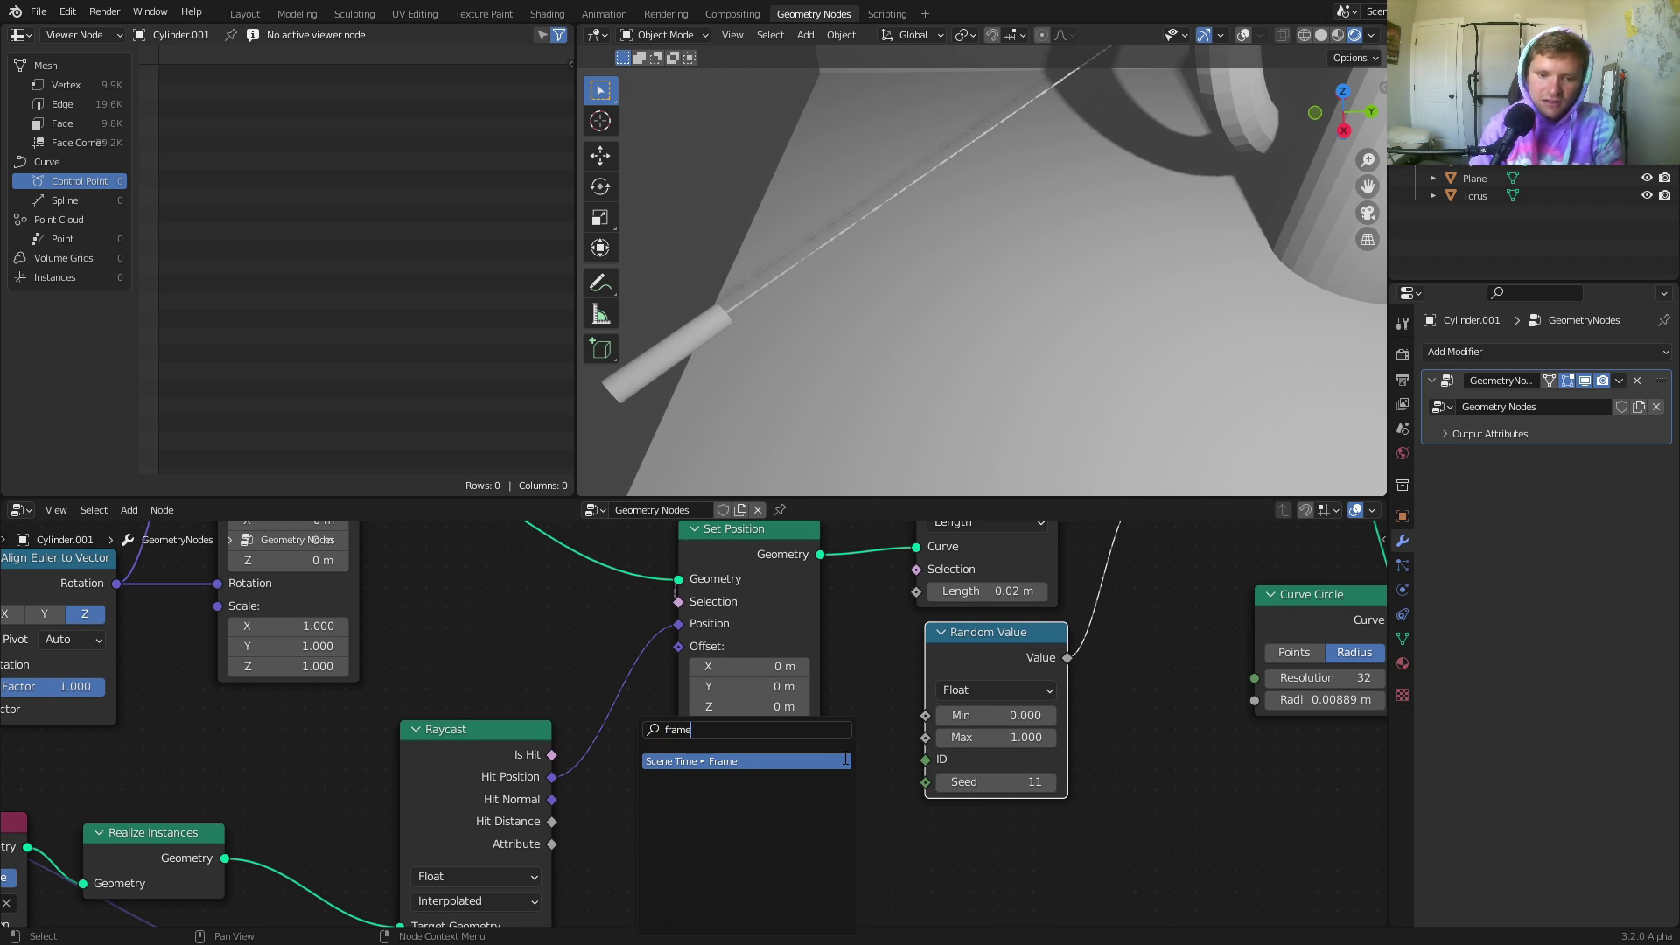
key(Return)
click(835, 757)
key(space)
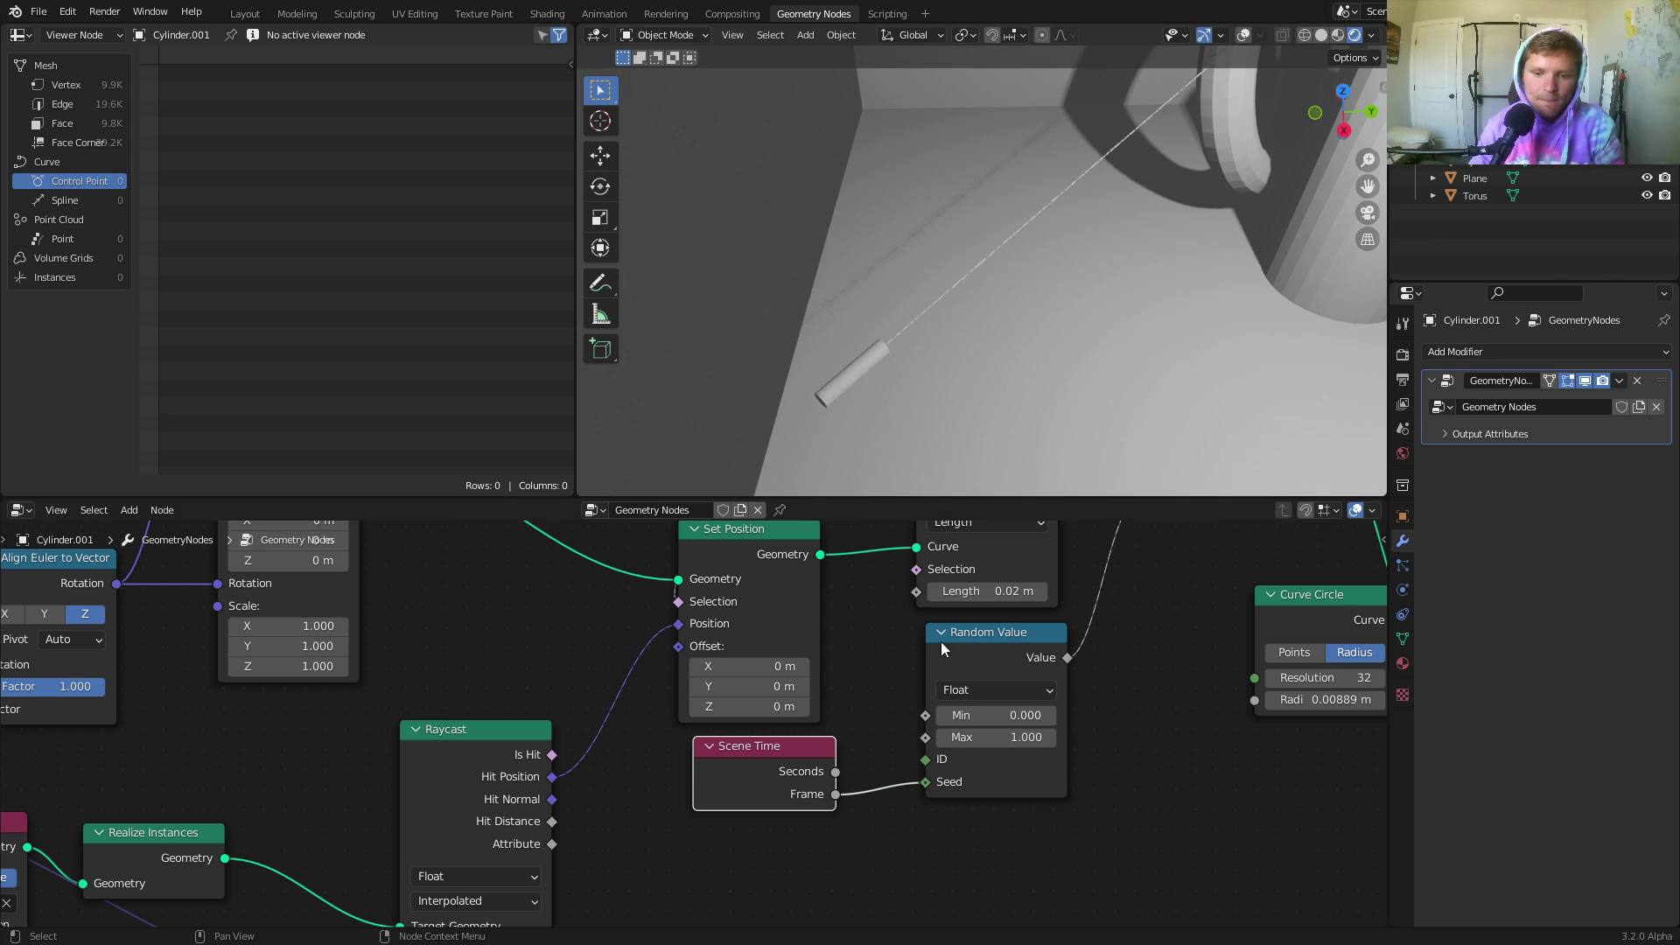
Set the Random Value node's Min to 0.1.
scroll(935, 377, up, 2)
click(1020, 715)
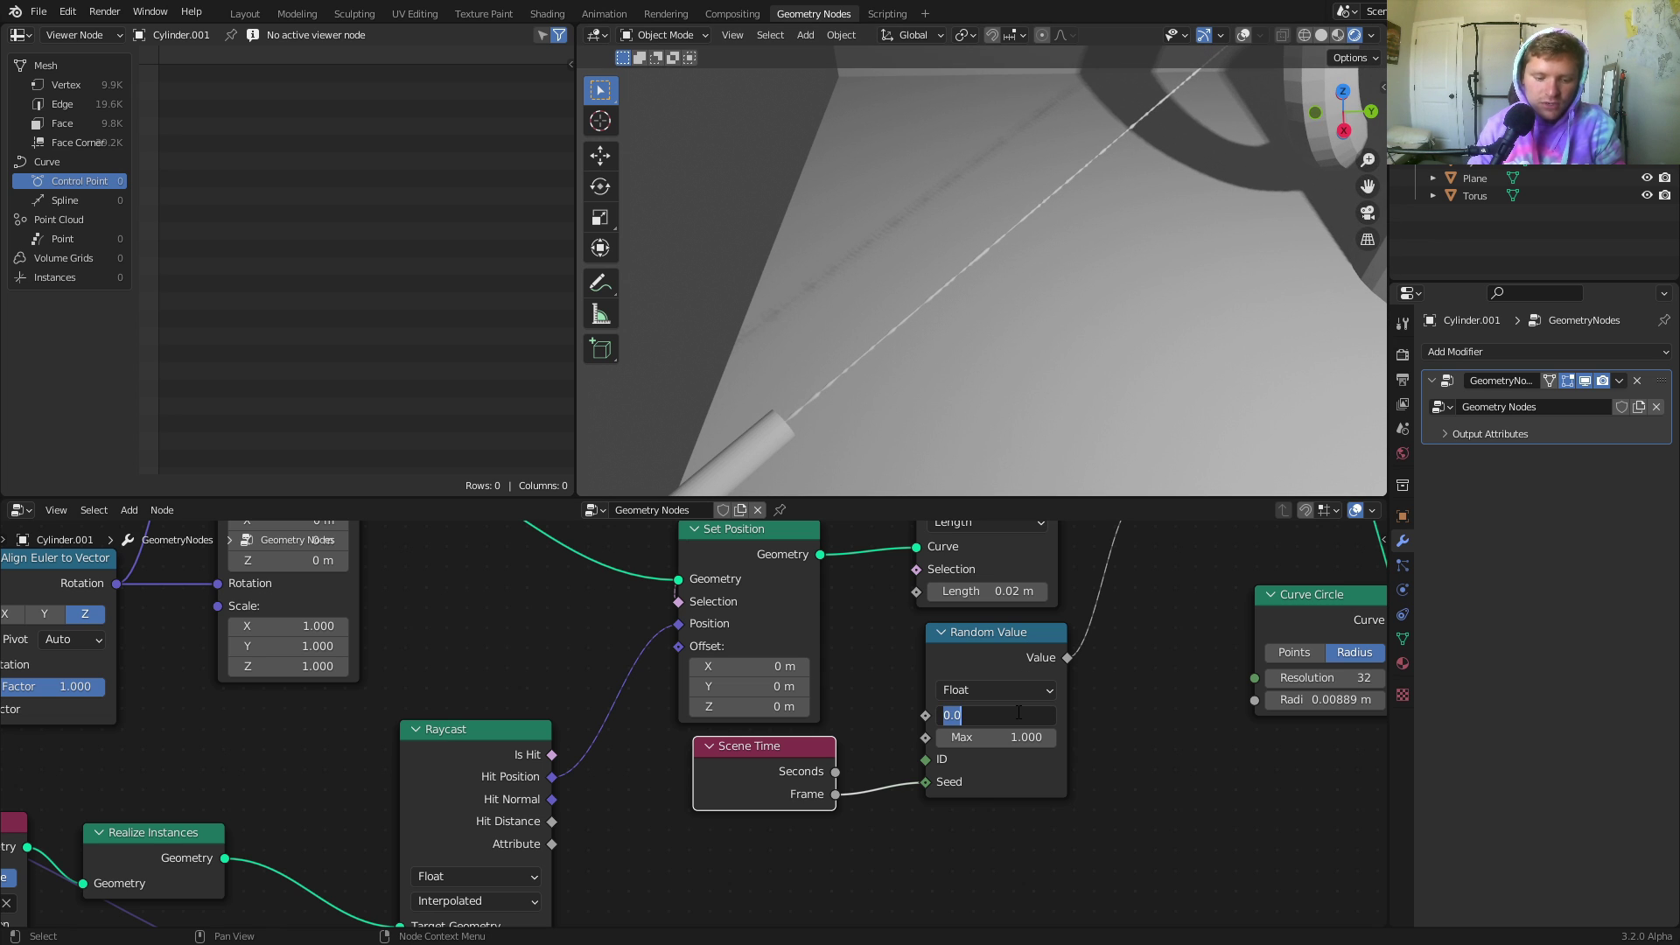
text(0.1)
key(Return)
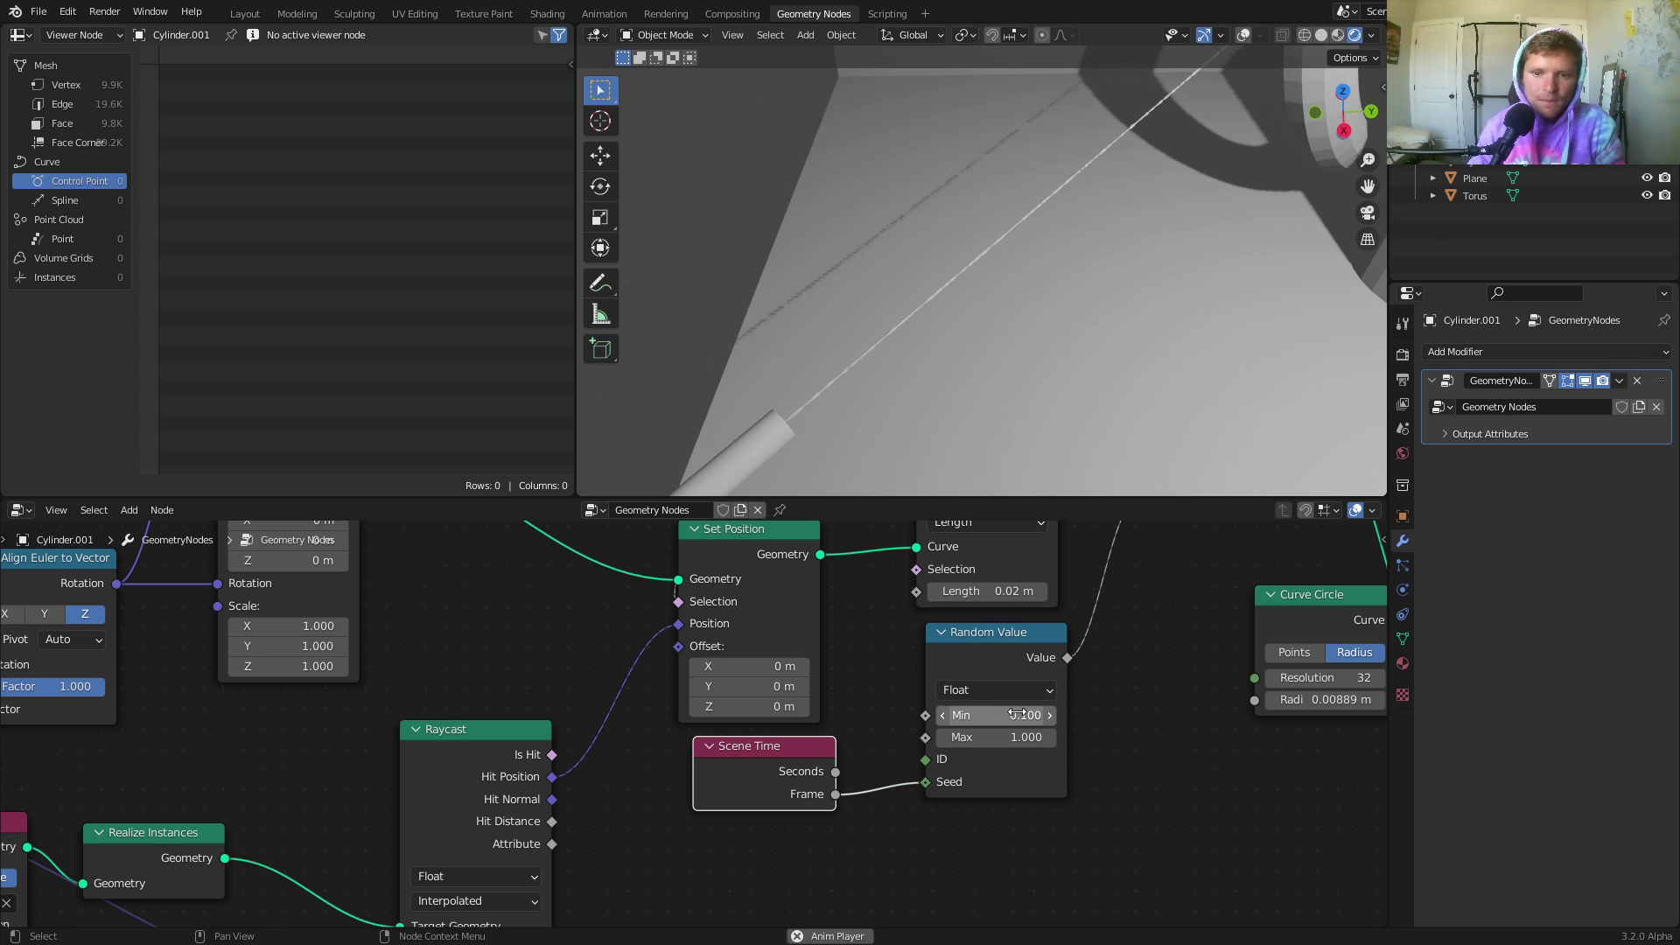
scroll(917, 337, up, 2)
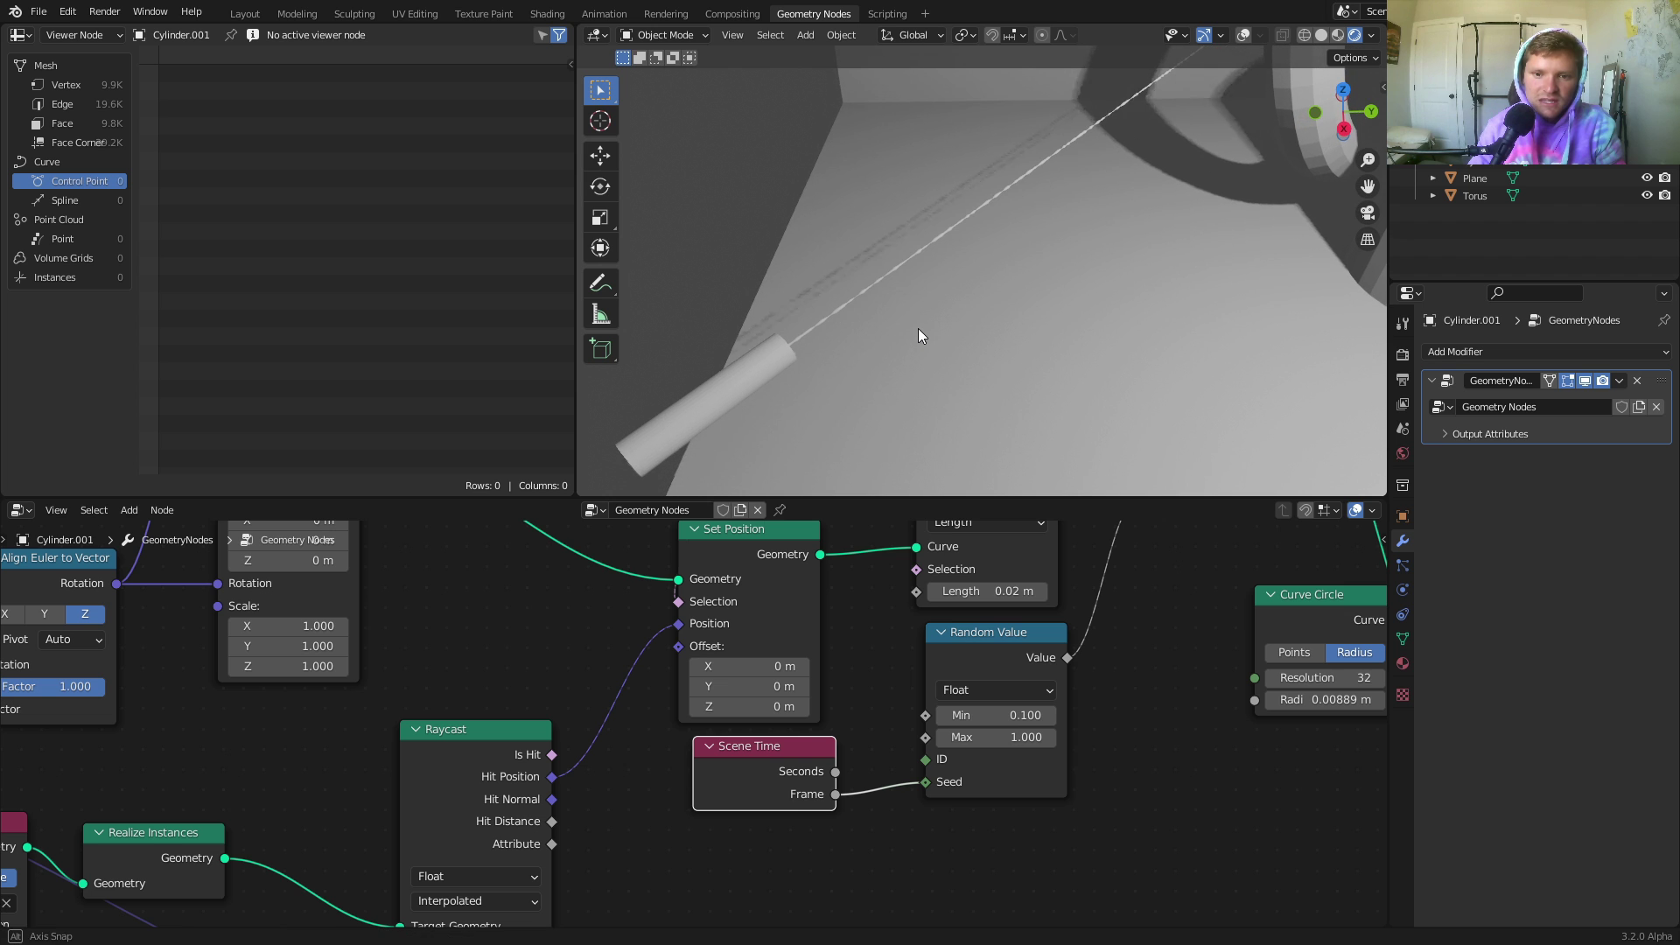
Insert a Set Material node into the laser pointer body's link, just before Join Geometry.
scroll(1116, 670, down, 5)
scroll(840, 731, up, 3)
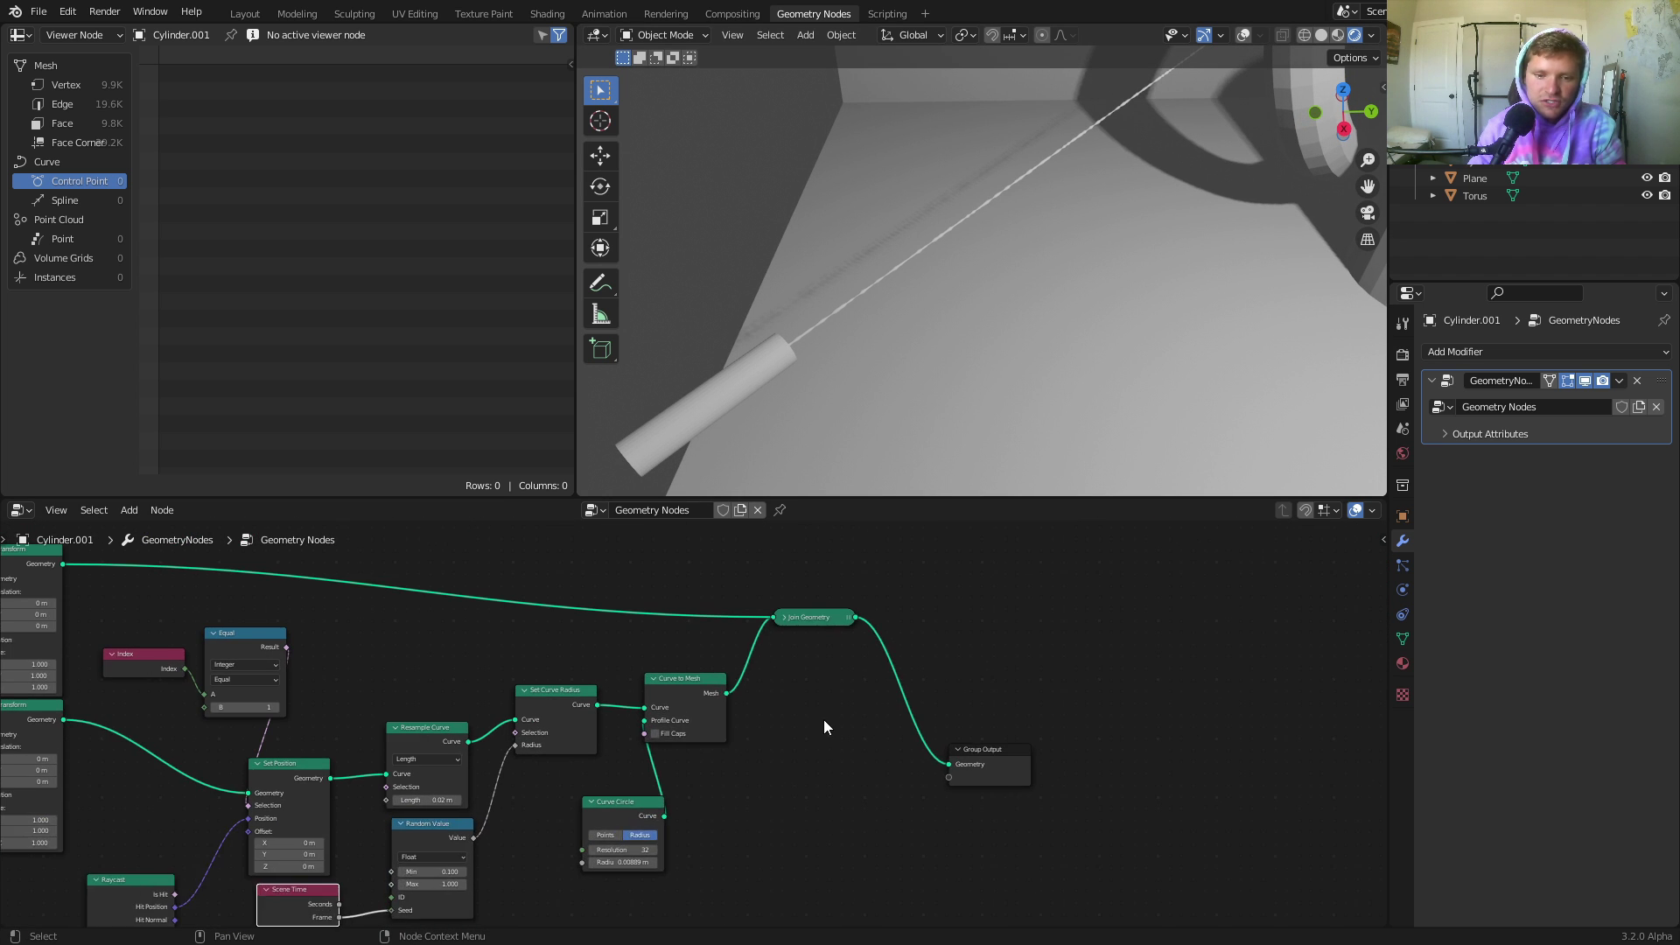
key(shift+a)
text(set)
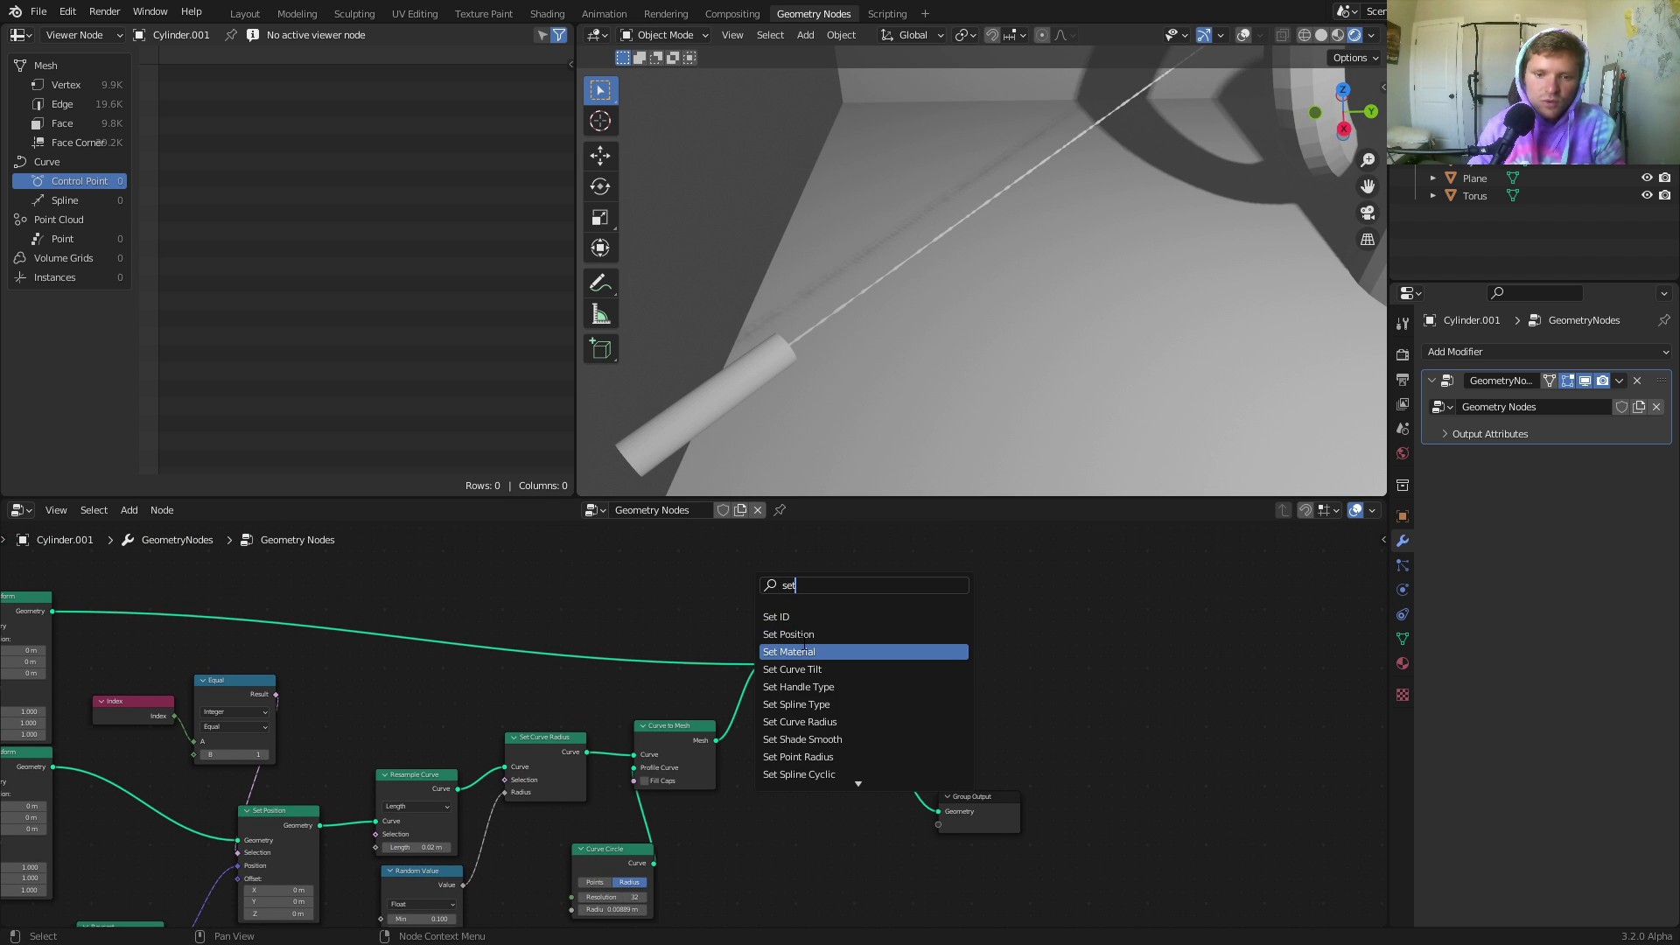
click(773, 647)
click(686, 674)
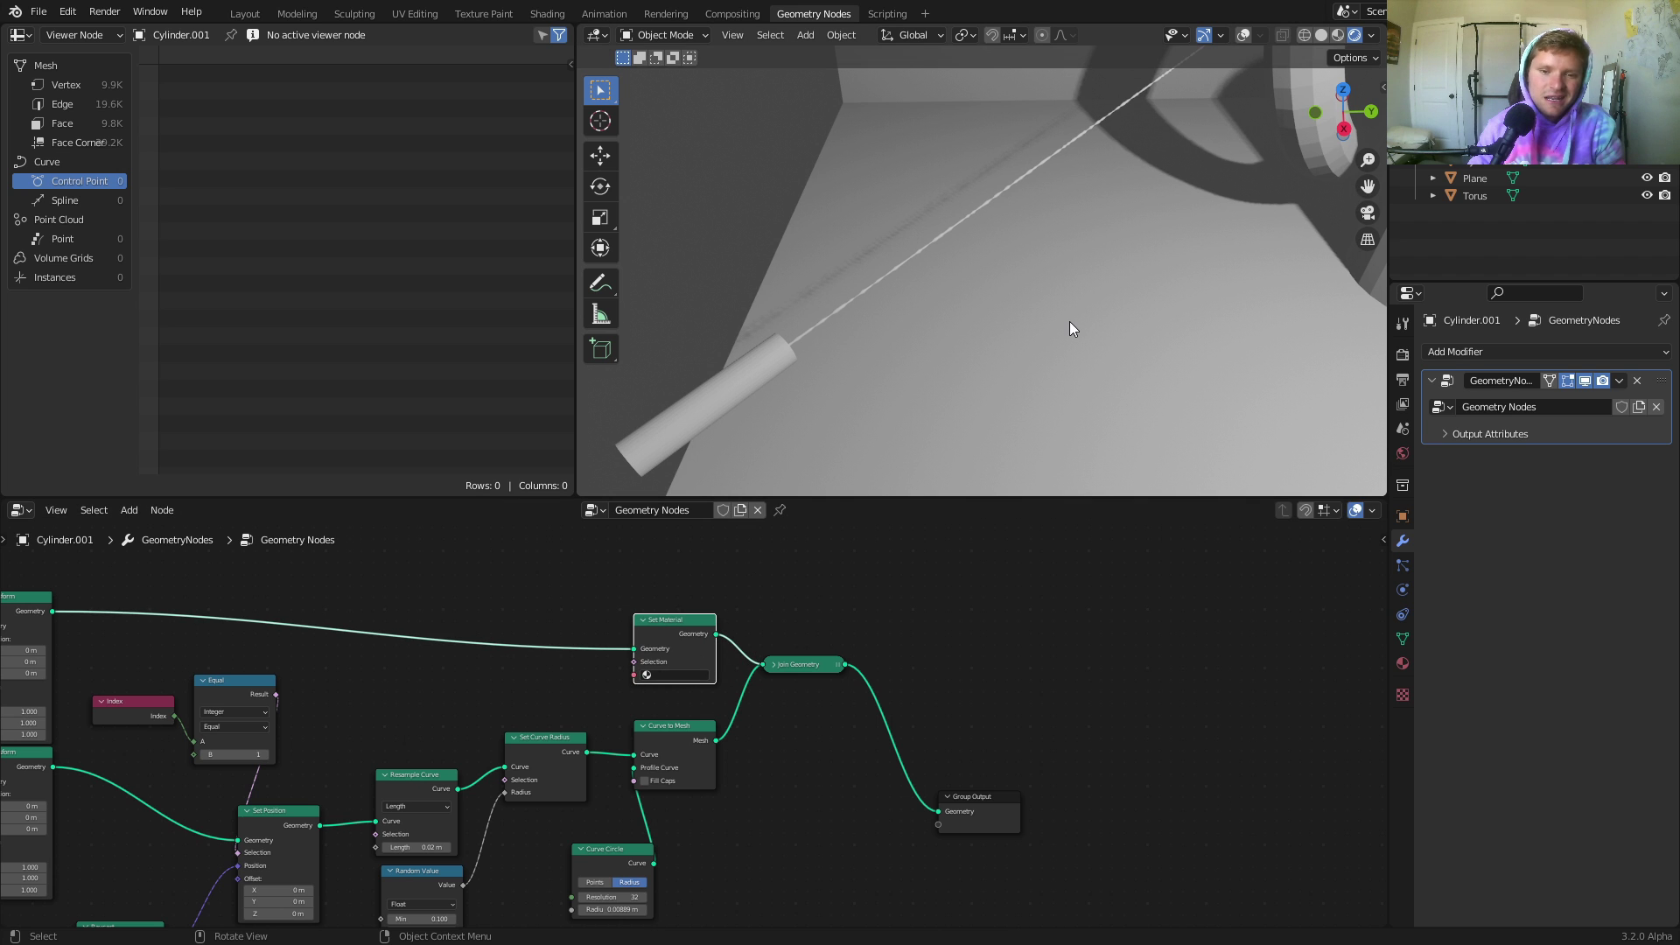
Duplicate the Set Material node and insert the copy between Curve to Mesh and Join Geometry.
scroll(469, 608, down, 2)
scroll(627, 631, up, 3)
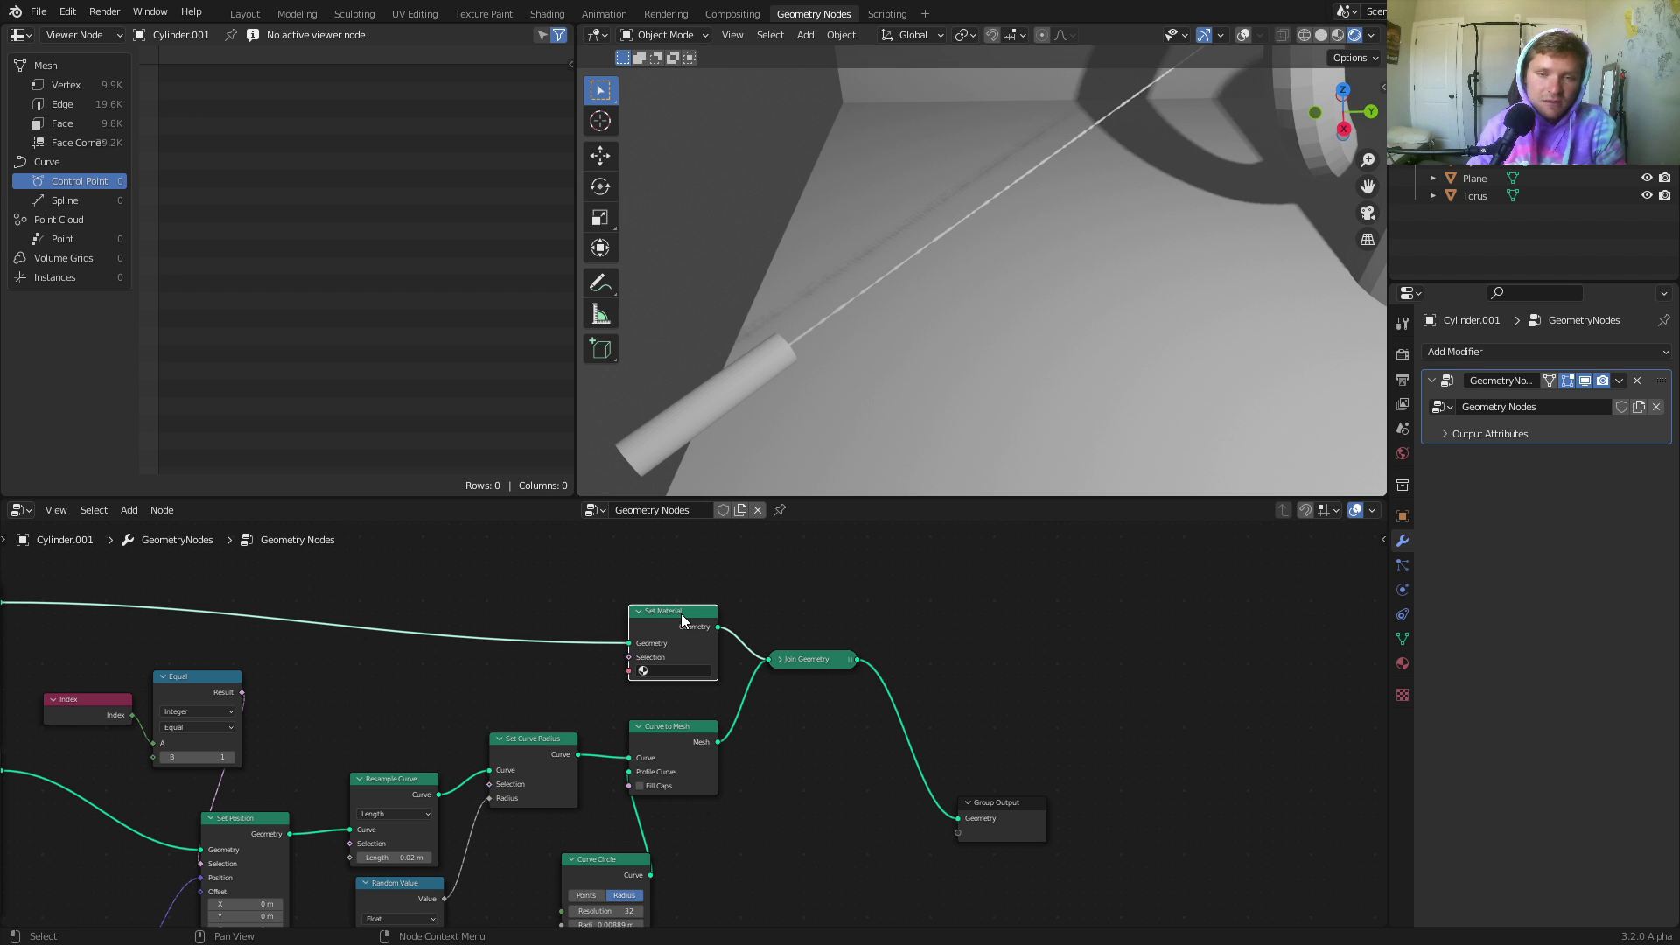
key(shift+d)
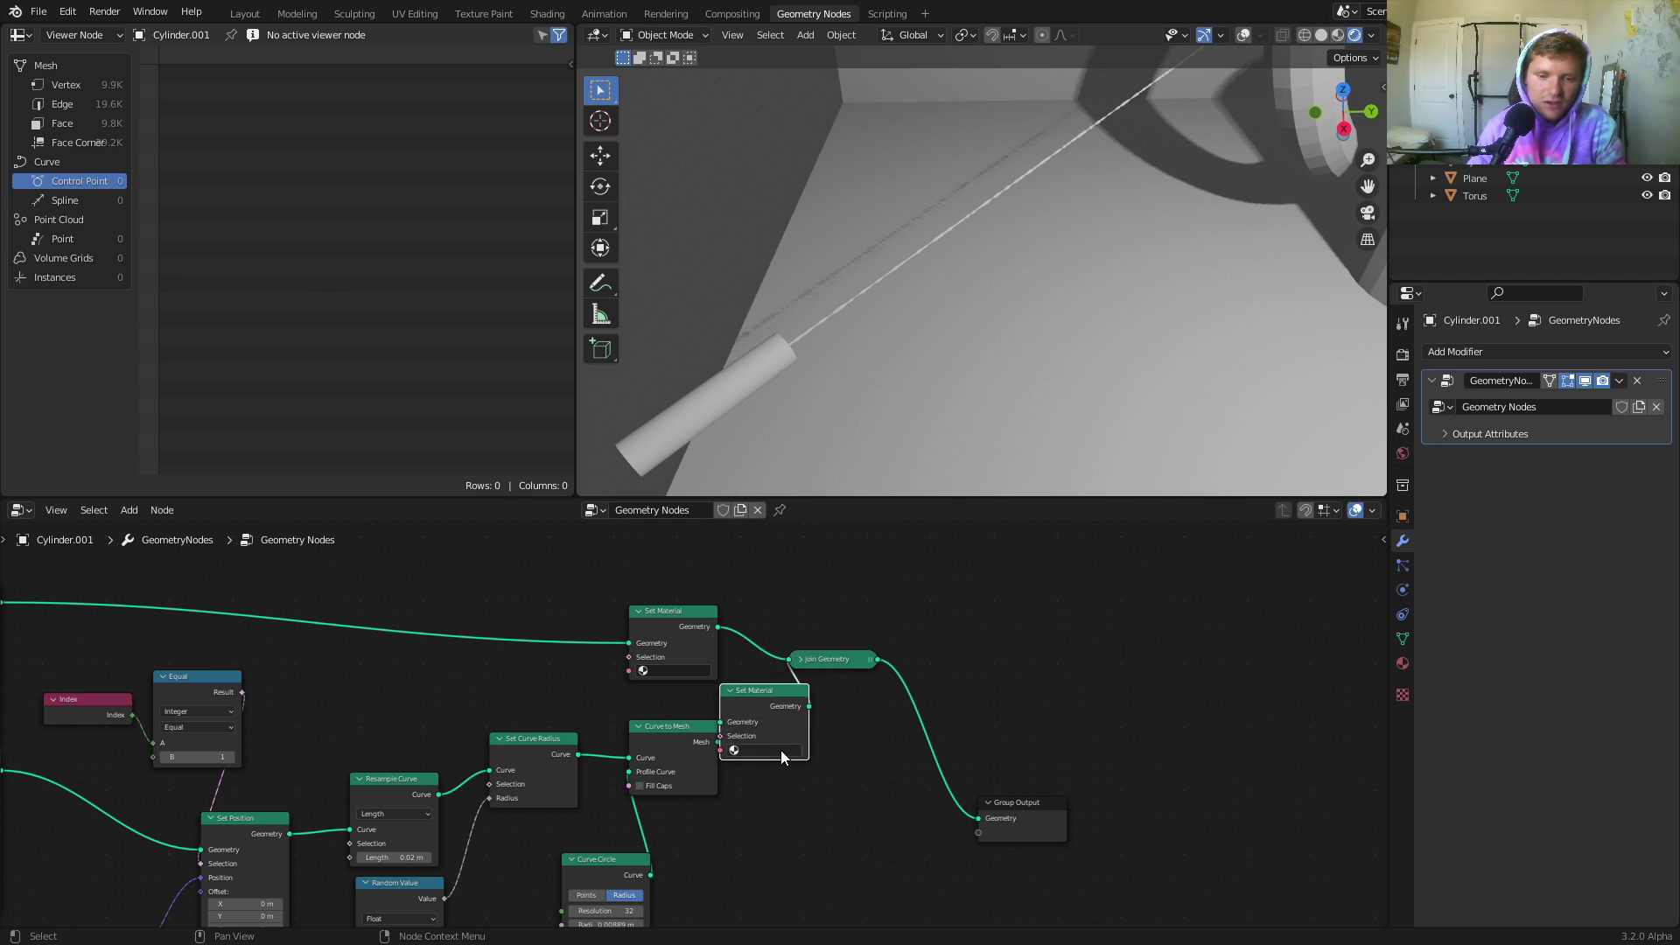
click(851, 751)
Assign the material named Material to both Set Material nodes.
click(680, 670)
click(686, 692)
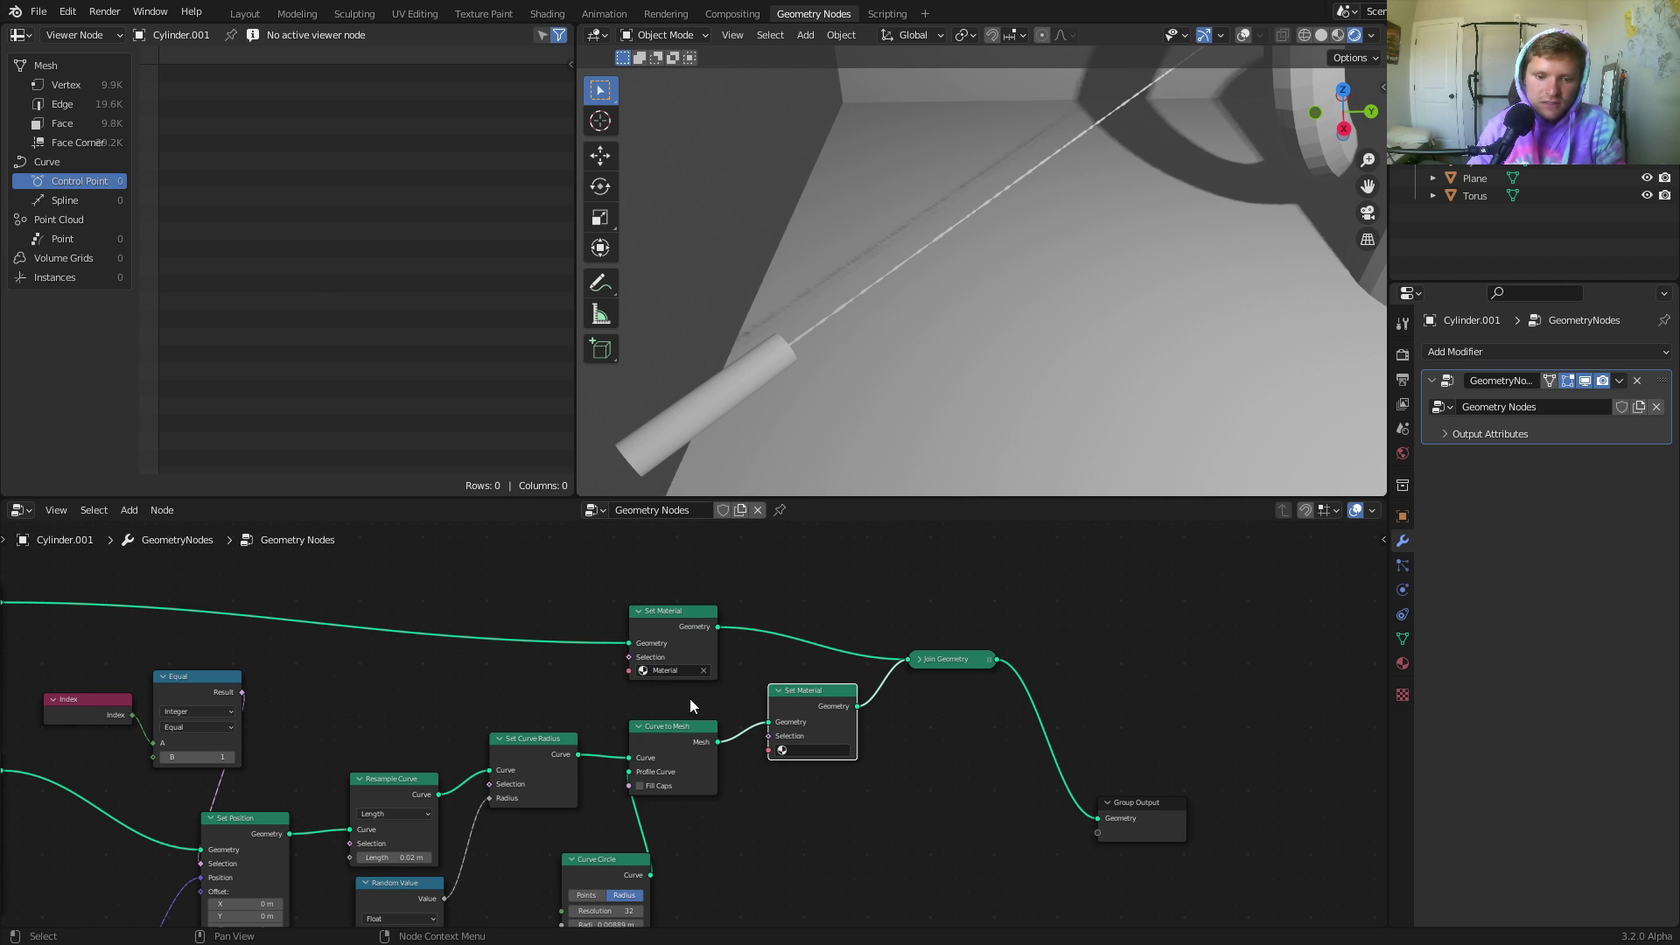
click(808, 752)
click(814, 771)
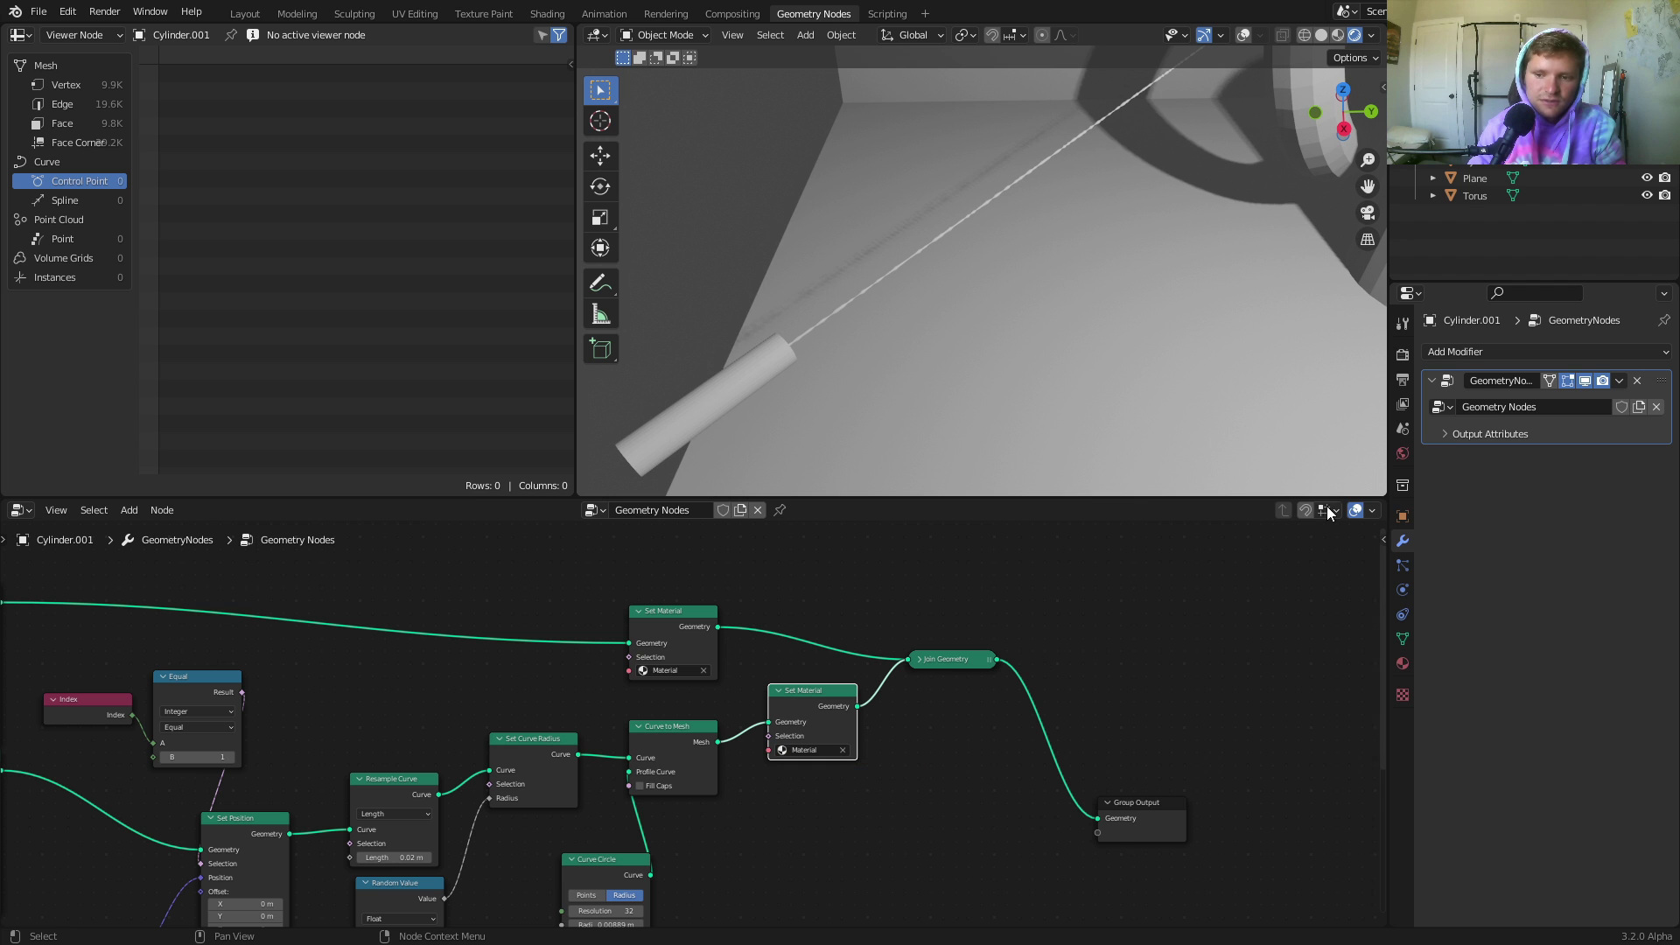
Split the node editor area vertically and turn the new area into a Shader Editor.
click(1373, 511)
click(1372, 511)
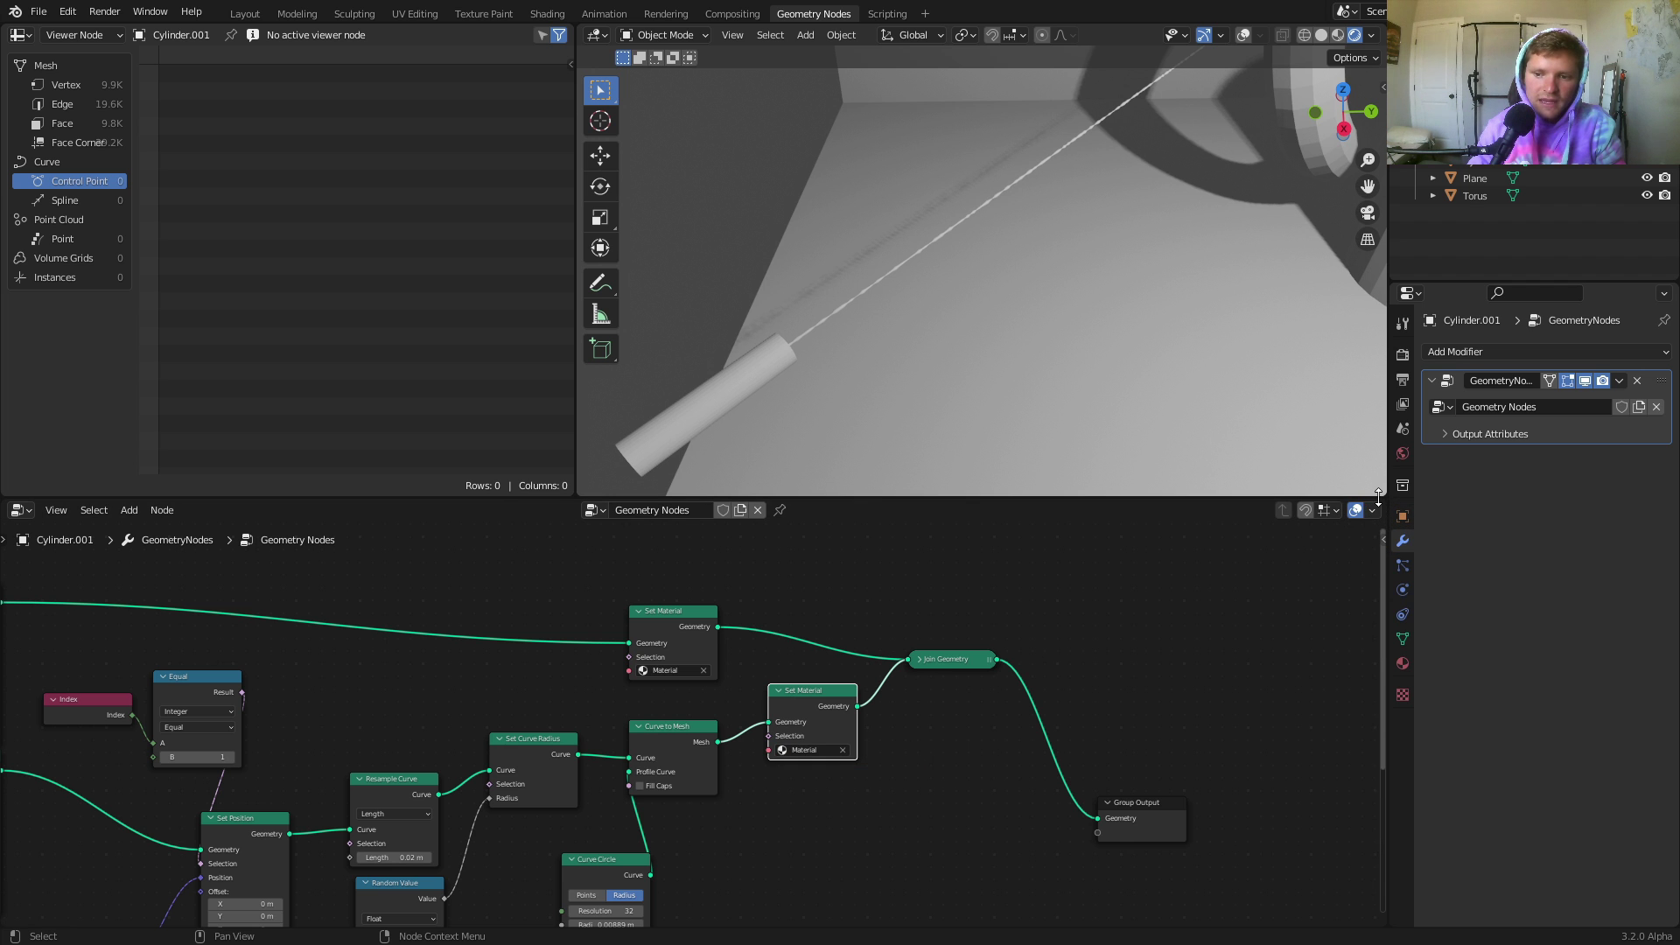
drag(1383, 499, 891, 560)
click(917, 510)
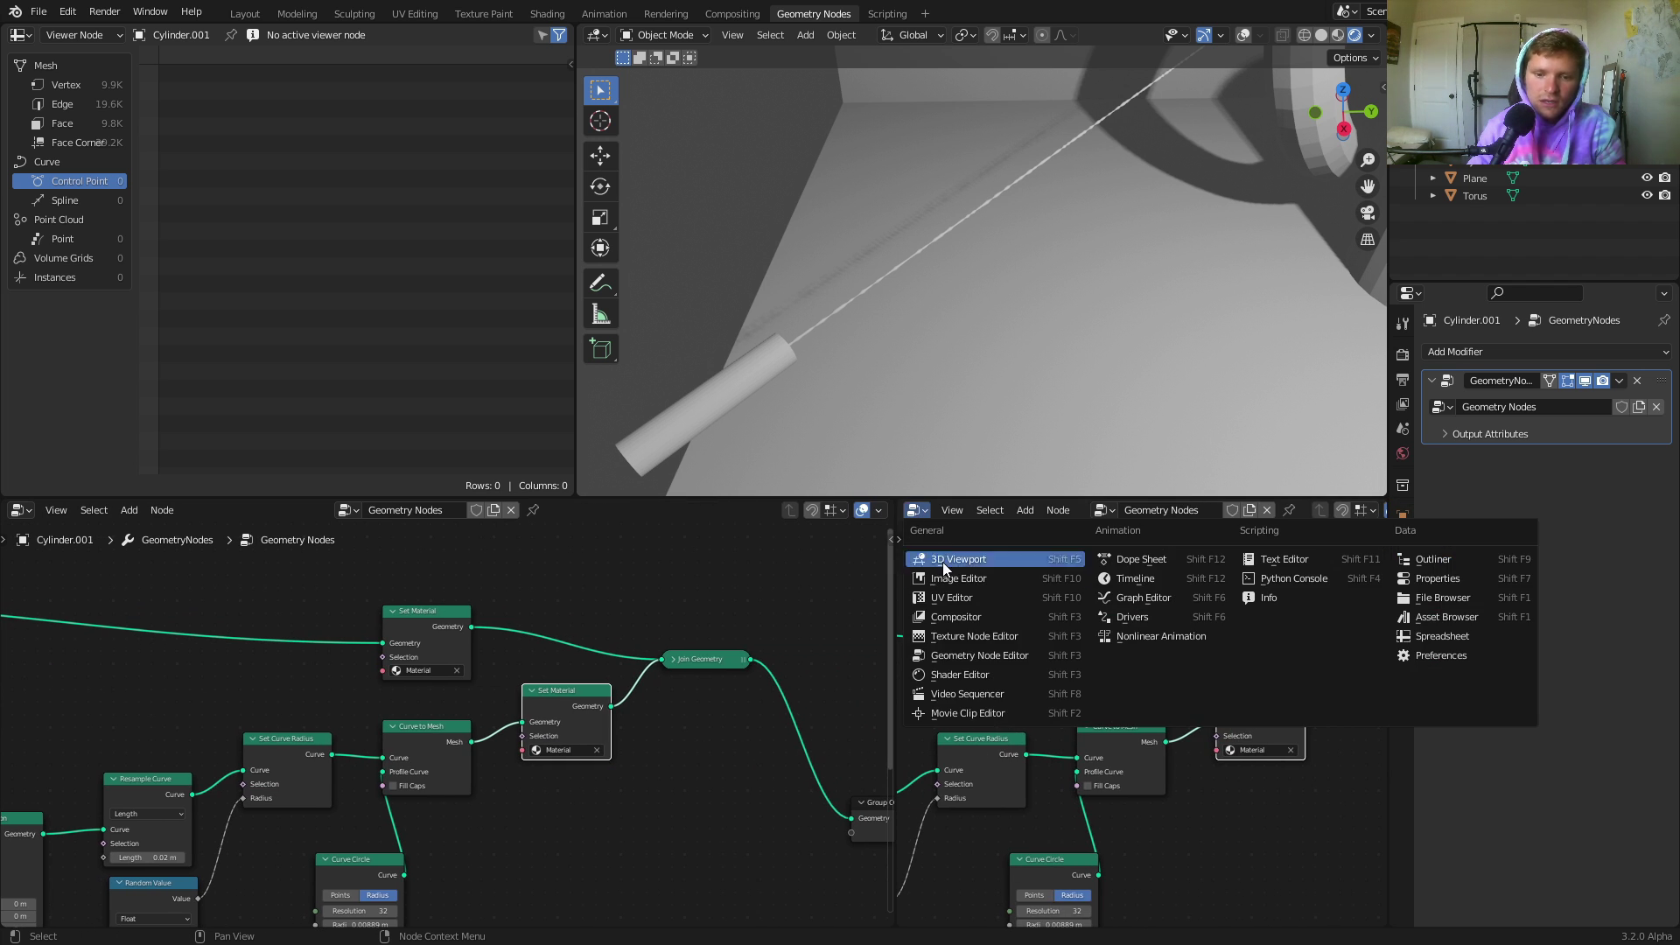
click(969, 672)
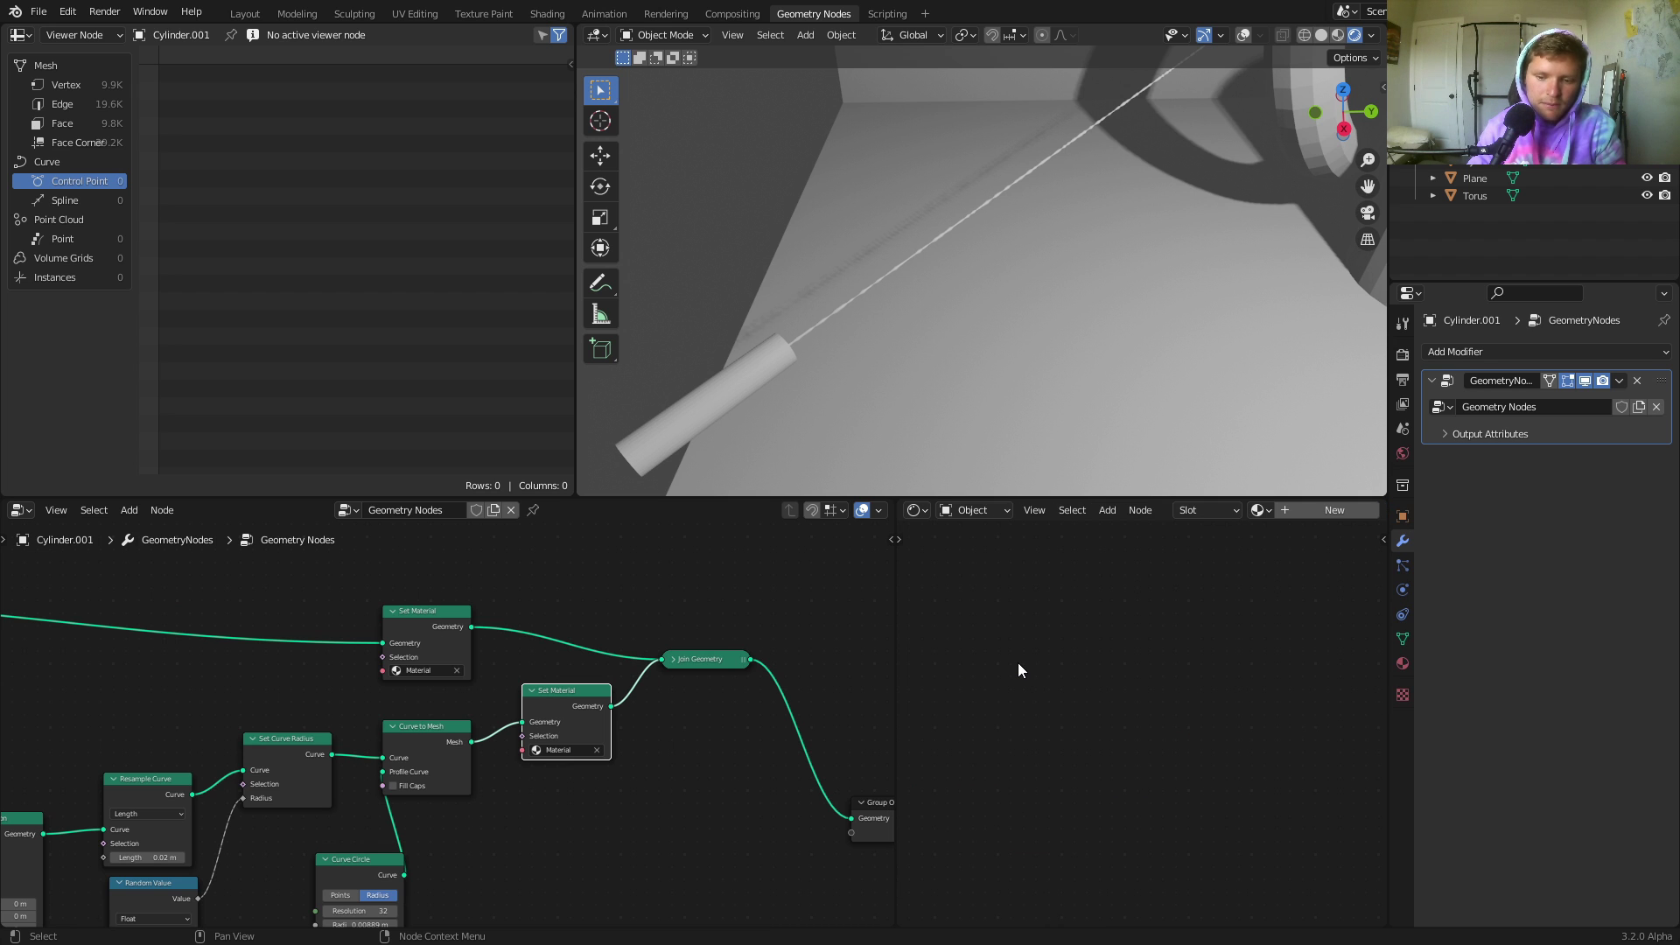
Create a new material on the laser pointer object and name it laser.
click(1355, 512)
scroll(1339, 510, down, 3)
double_click(1270, 510)
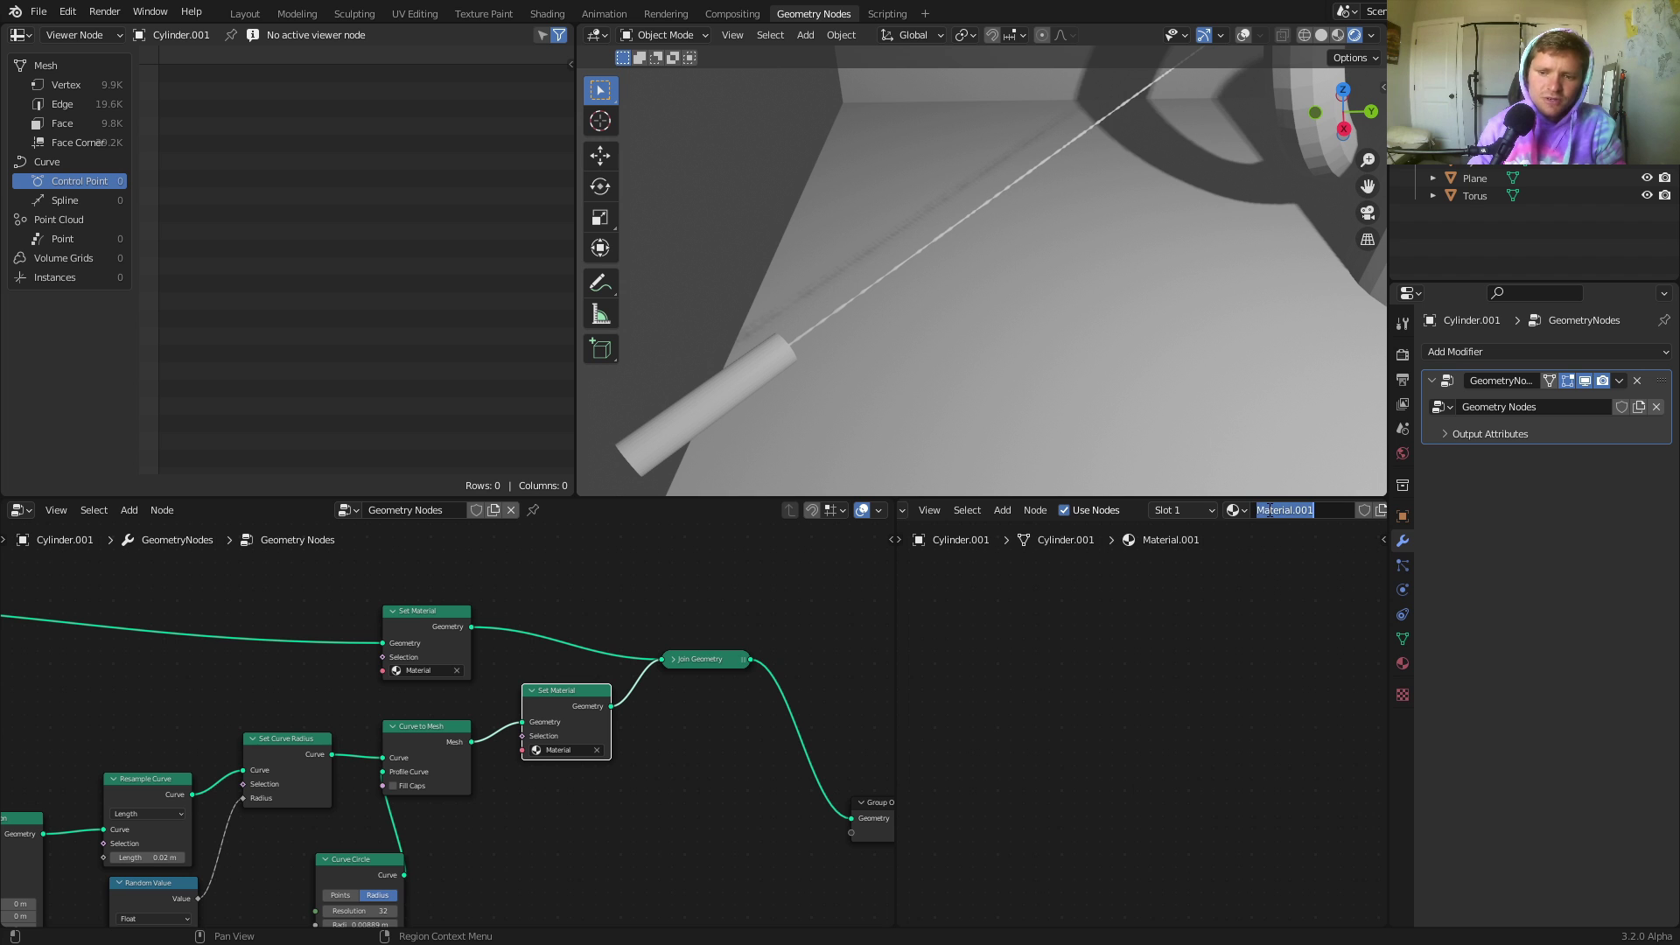
key(BackSpace)
text(lass)
key(BackSpace)
text(er)
key(Return)
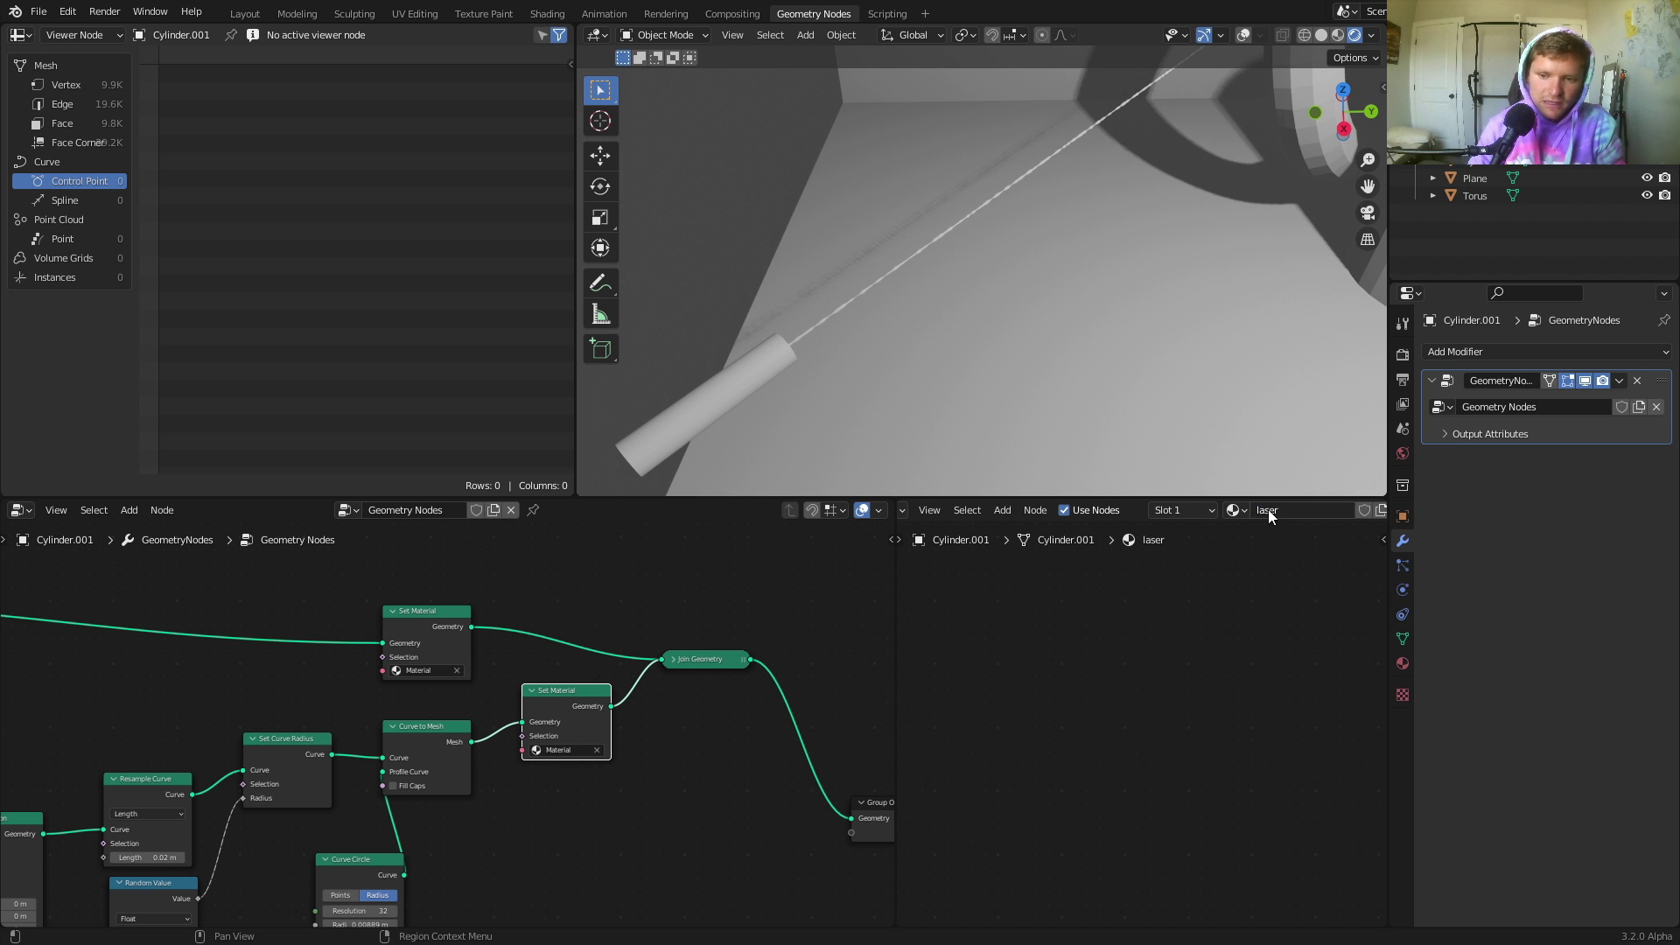
Frame the new material's shader nodes and assign the laser material to the beam's Set Material node.
key(Home)
scroll(1218, 687, up, 4)
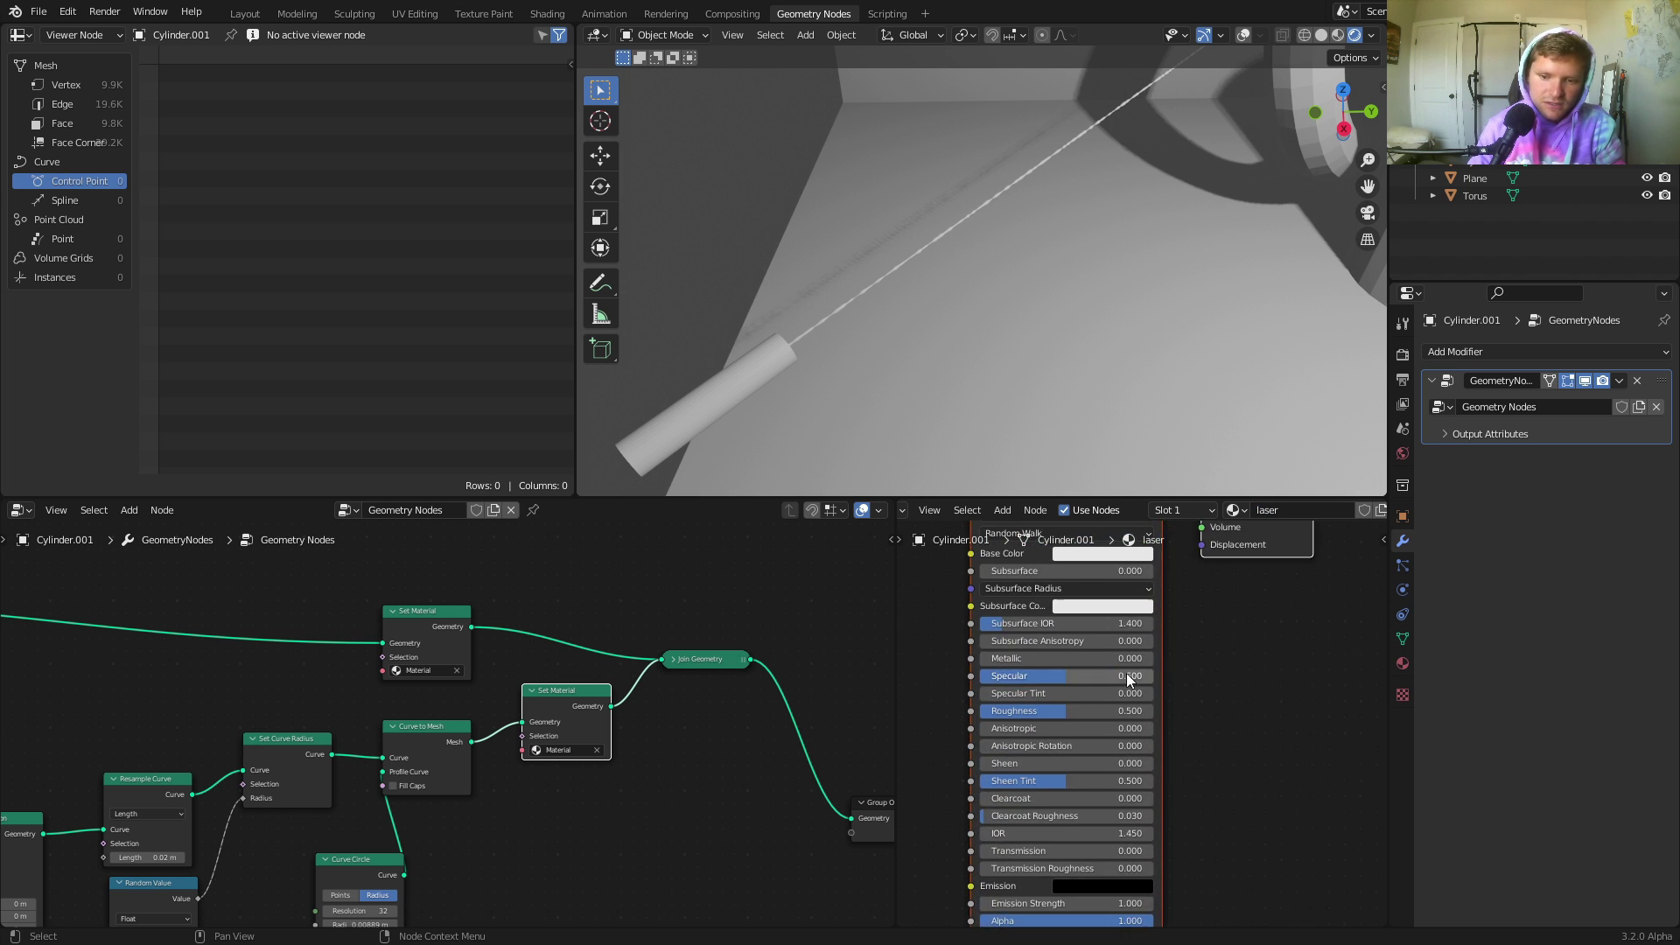
scroll(680, 798, up, 1)
click(582, 756)
click(586, 781)
Try a red Base Color on the laser material's shader and undo the change.
click(1145, 576)
drag(1160, 452, 1155, 466)
key(ctrl+z)
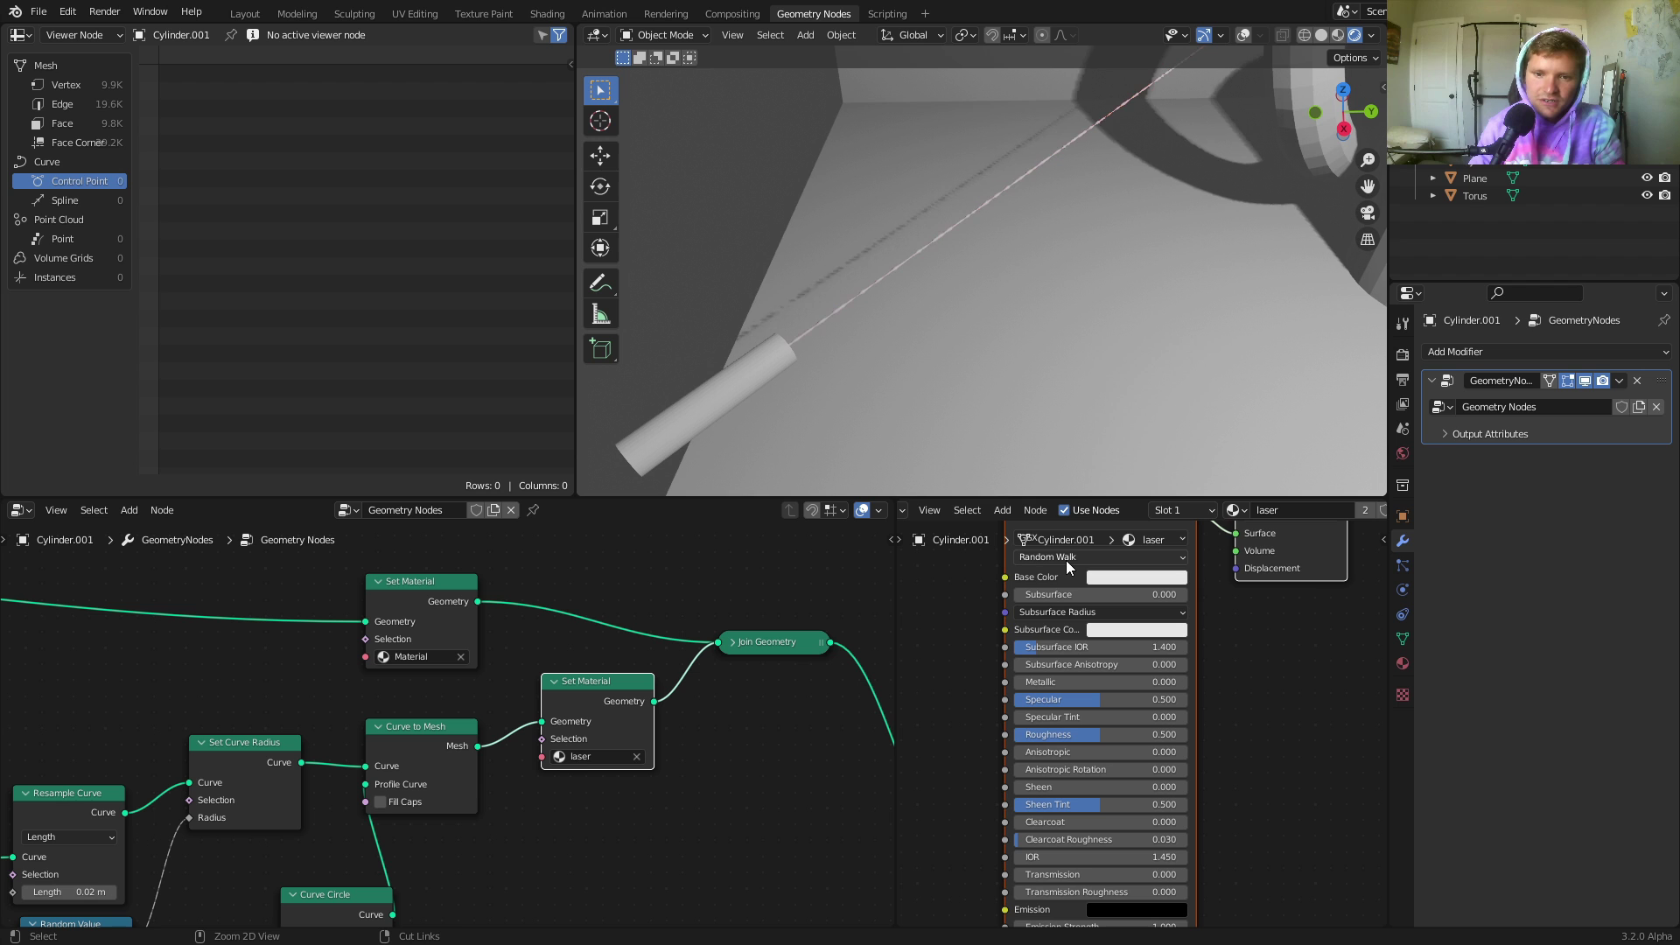
click(1138, 577)
drag(1157, 516, 1197, 522)
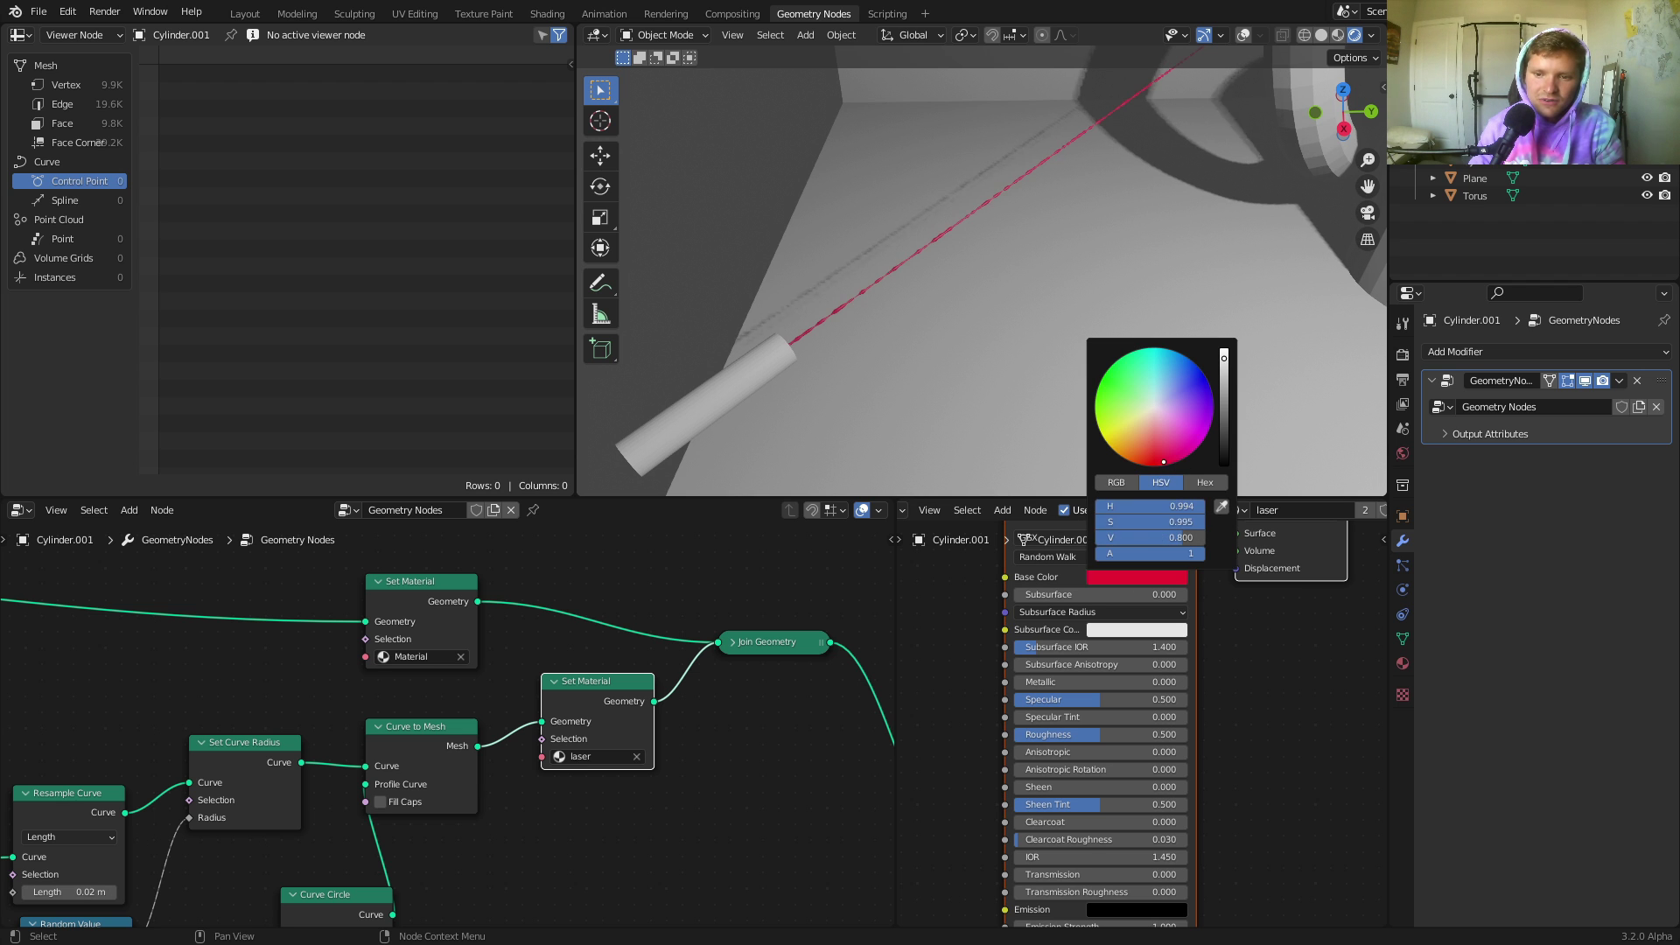
key(ctrl+z)
Set the laser material's Emission color to full-brightness pure red and its Emission Strength to 50.
scroll(1105, 742, down, 5)
middle_drag(1096, 884, 1127, 795)
scroll(1129, 794, up, 5)
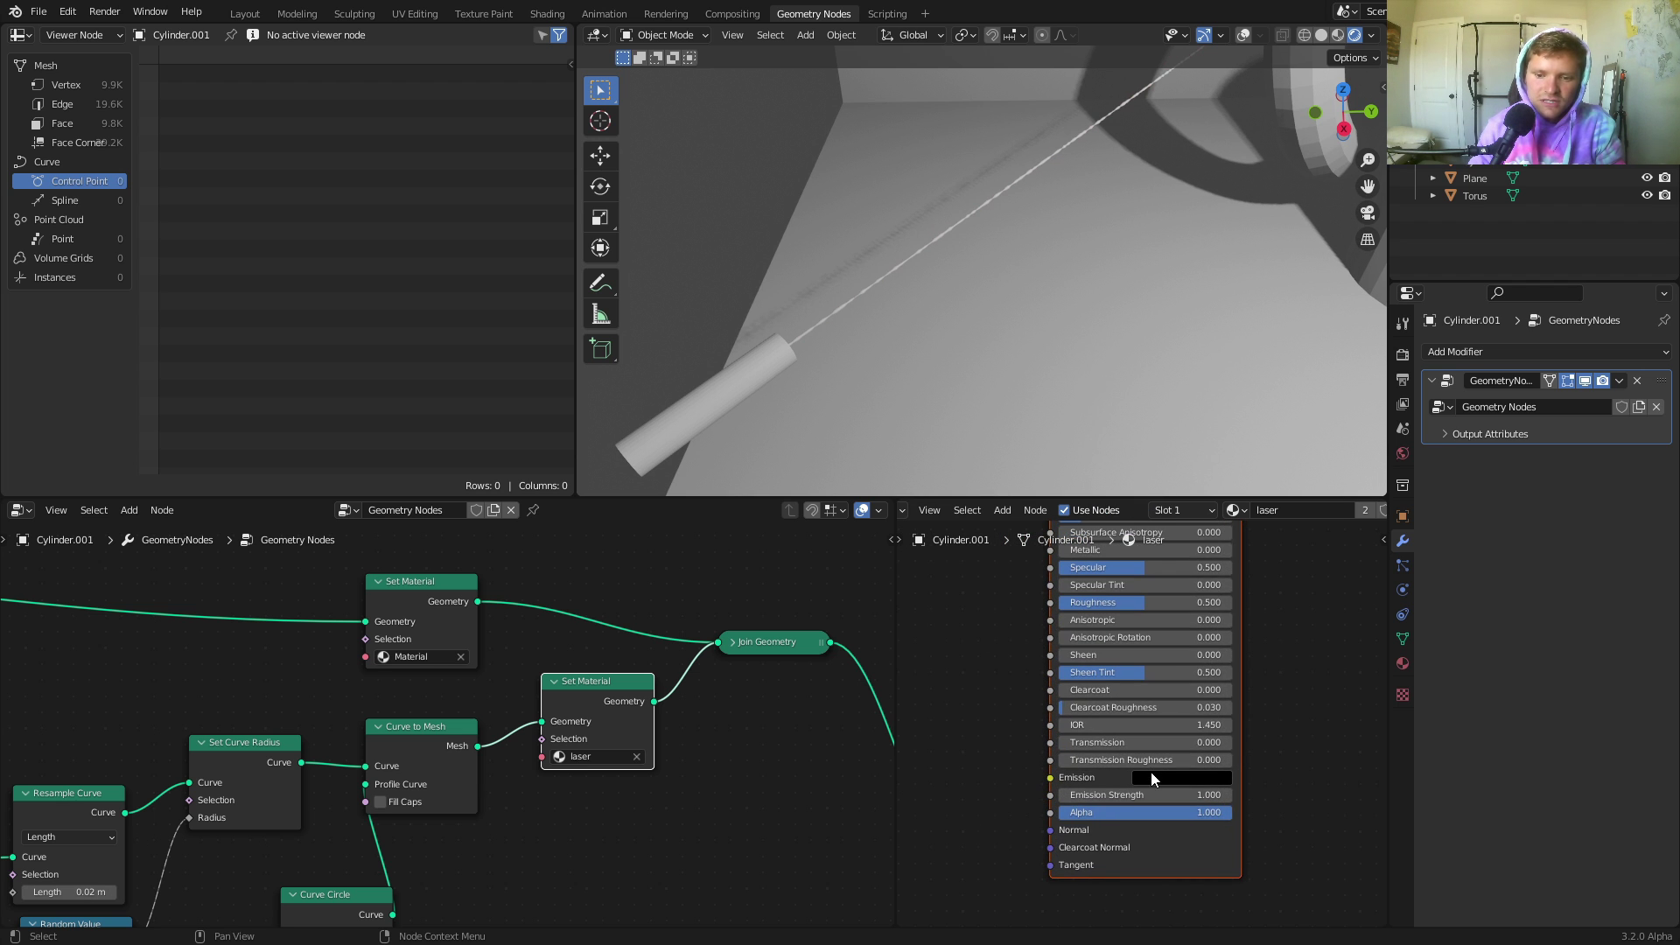
click(1151, 774)
click(1269, 551)
drag(1211, 627, 1195, 665)
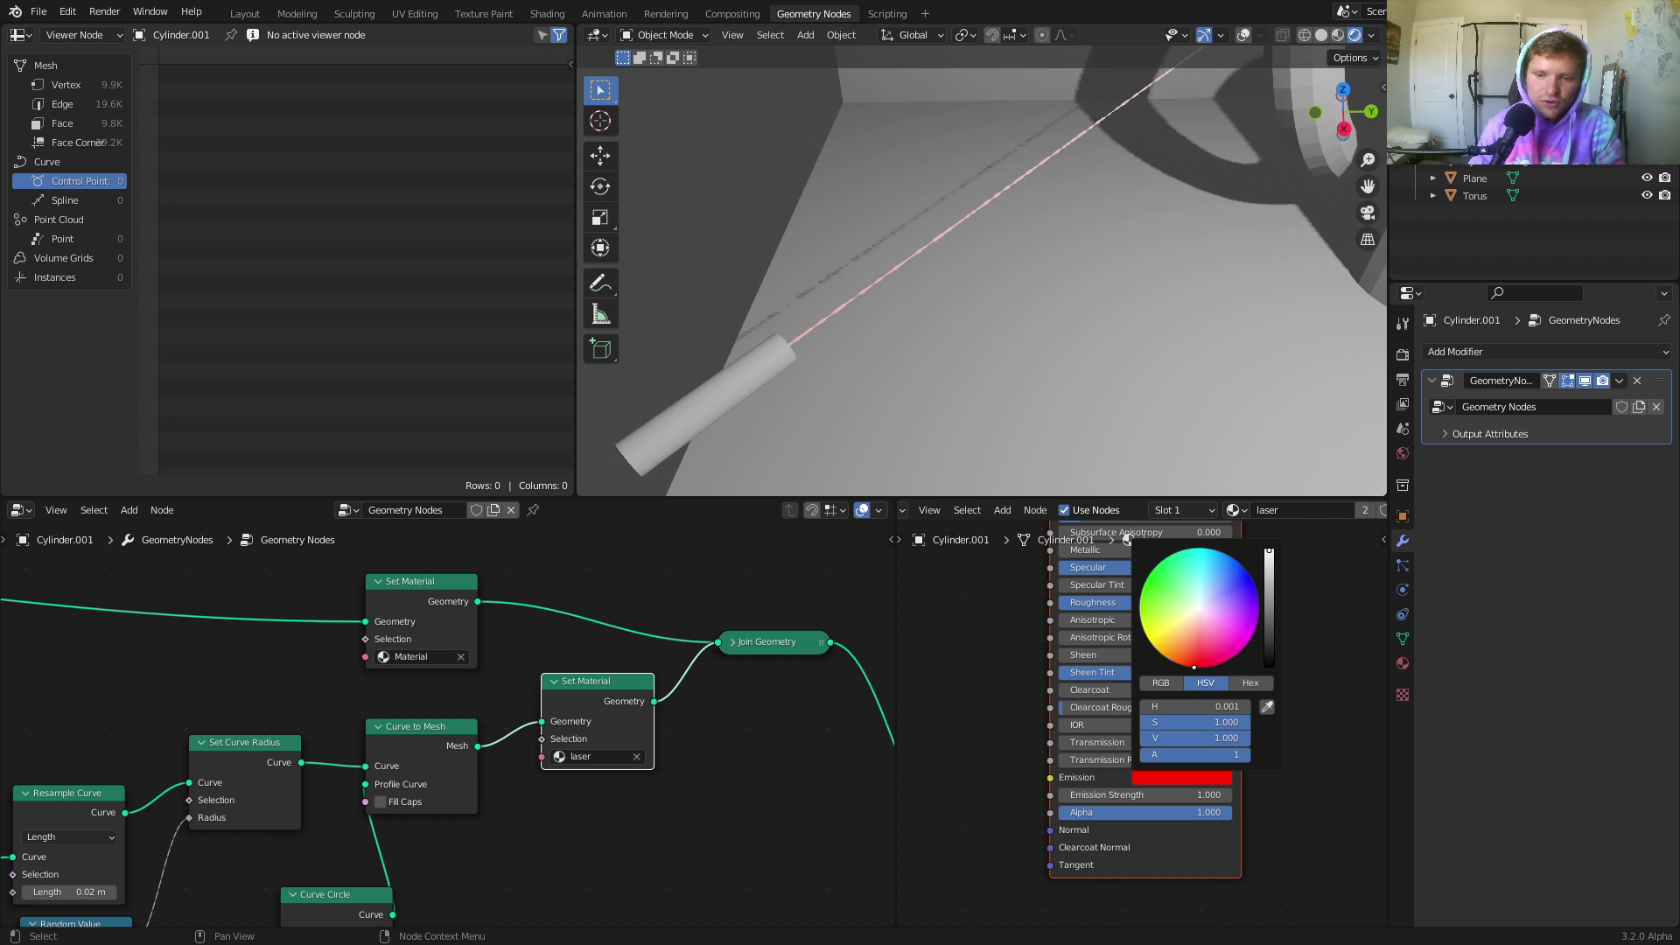
click(1120, 786)
click(1131, 794)
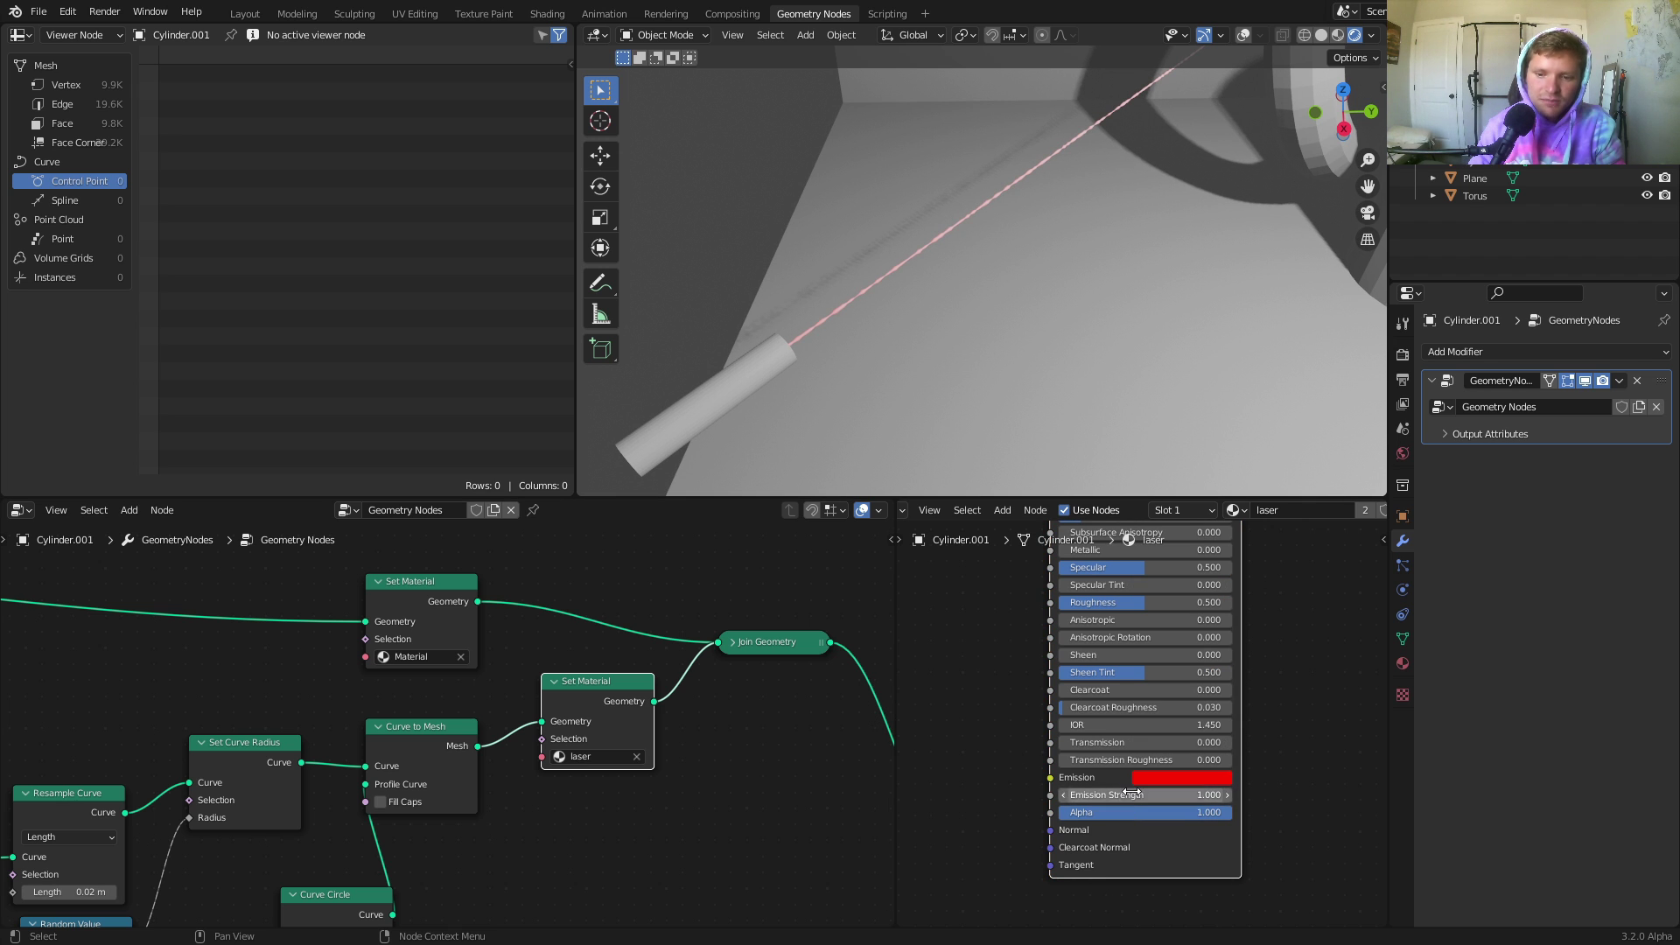
text(50)
key(Return)
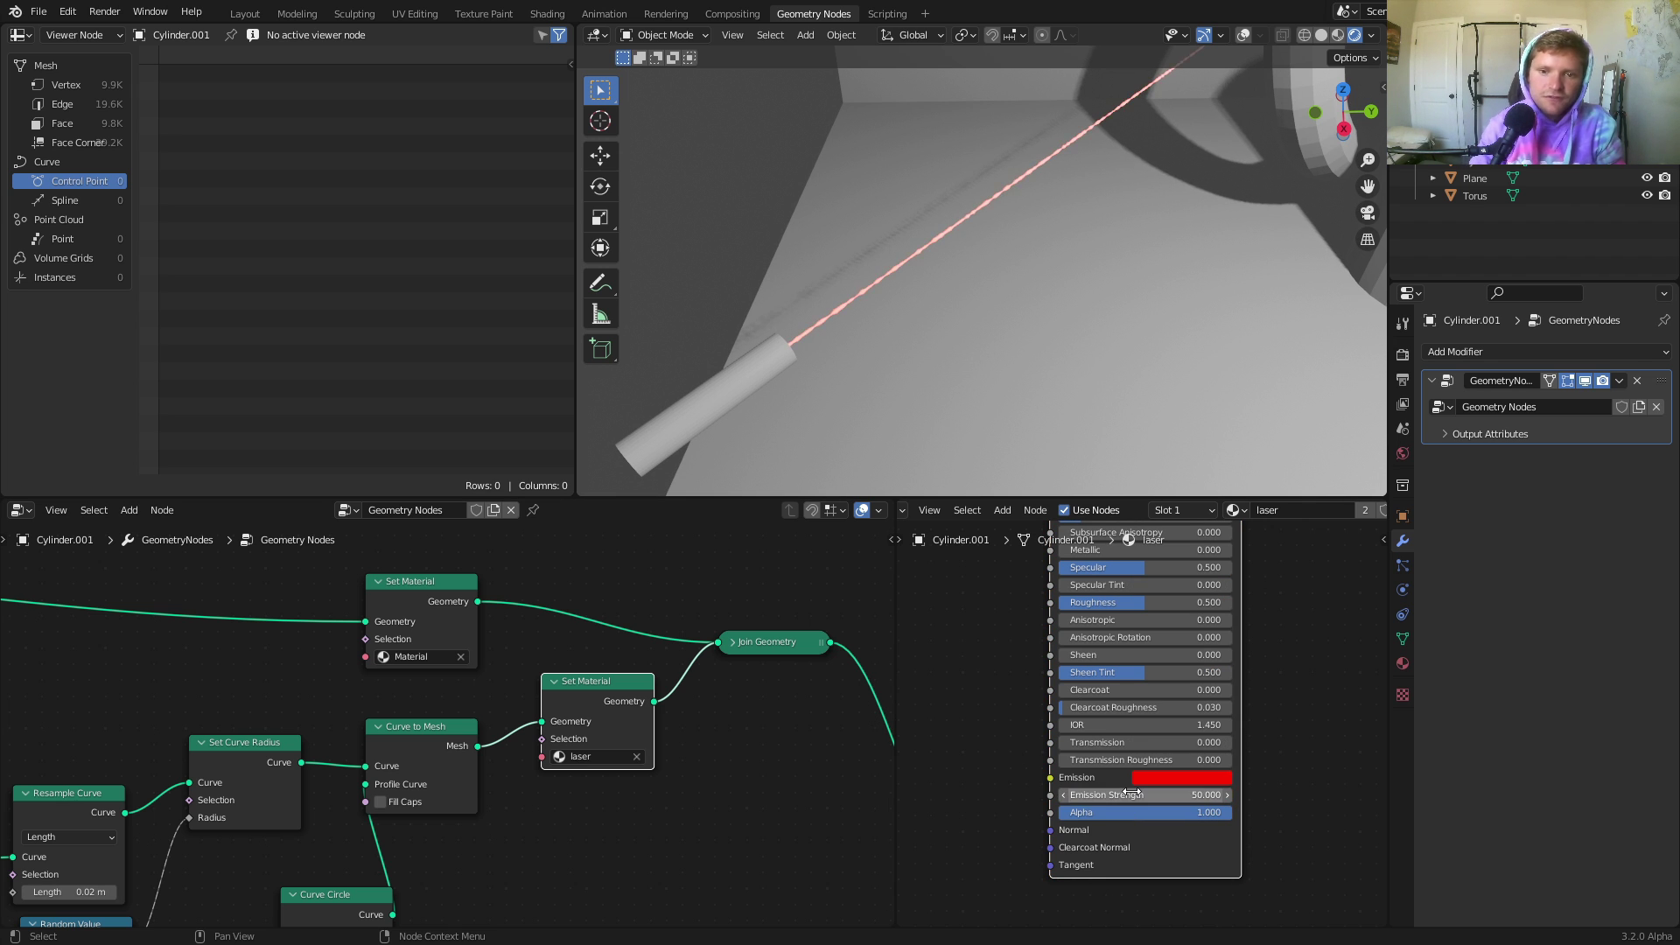
Enable Bloom in the Eevee render settings and check the glowing beam with animation playback.
click(1403, 354)
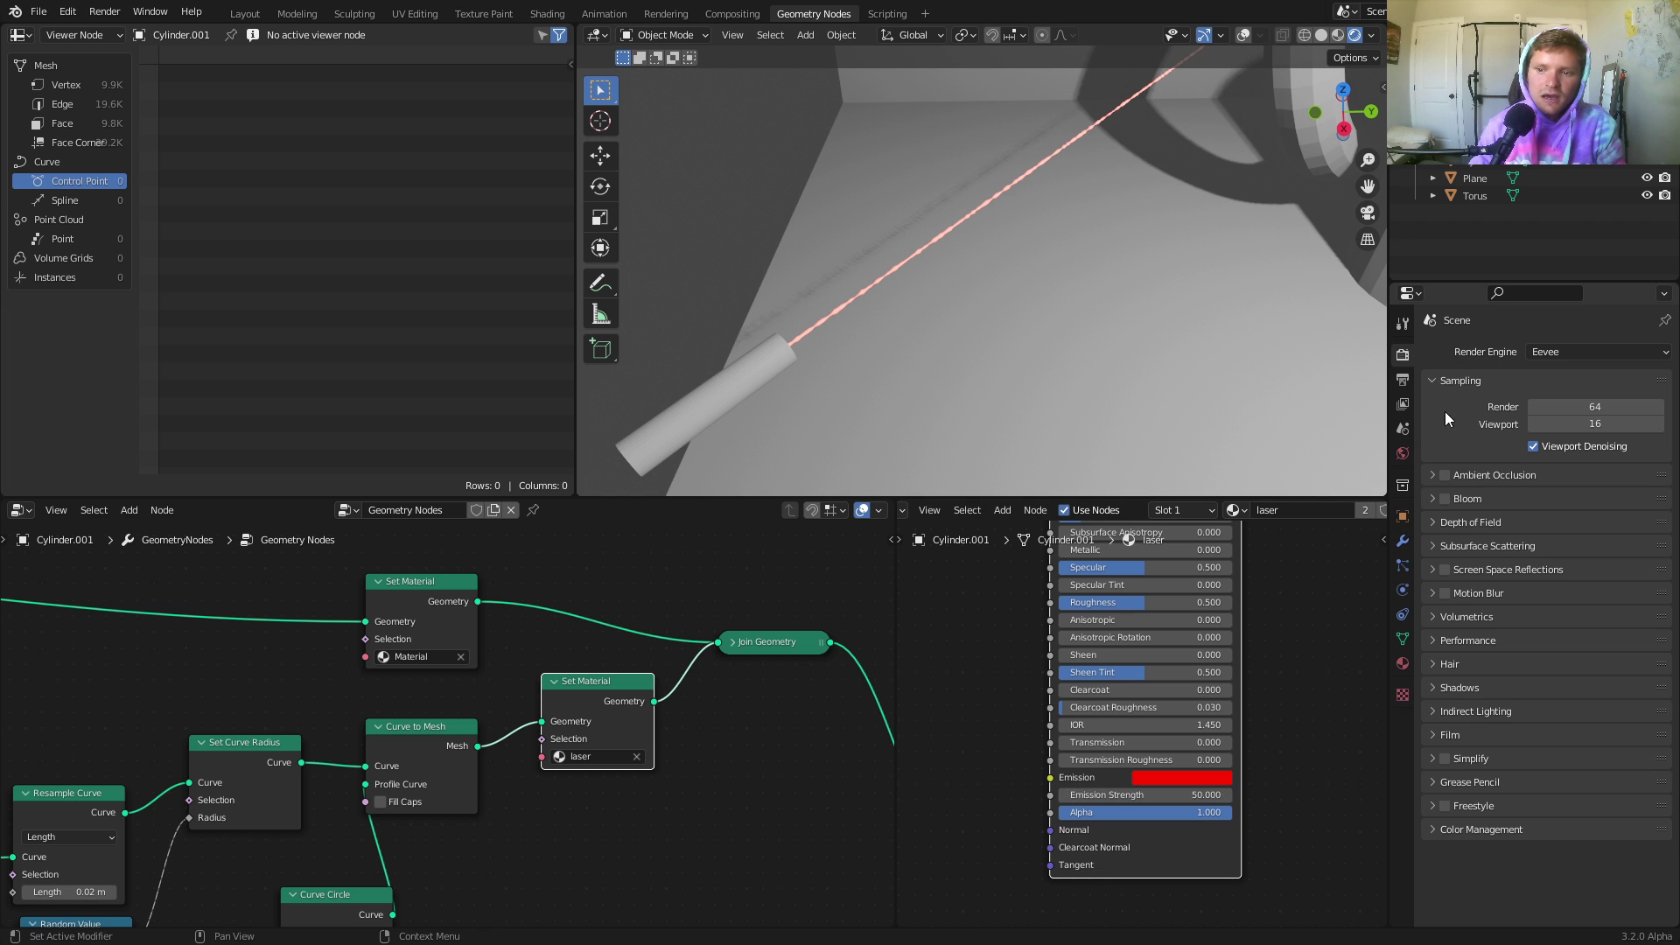
click(1445, 499)
middle_drag(863, 217, 1046, 268)
key(space)
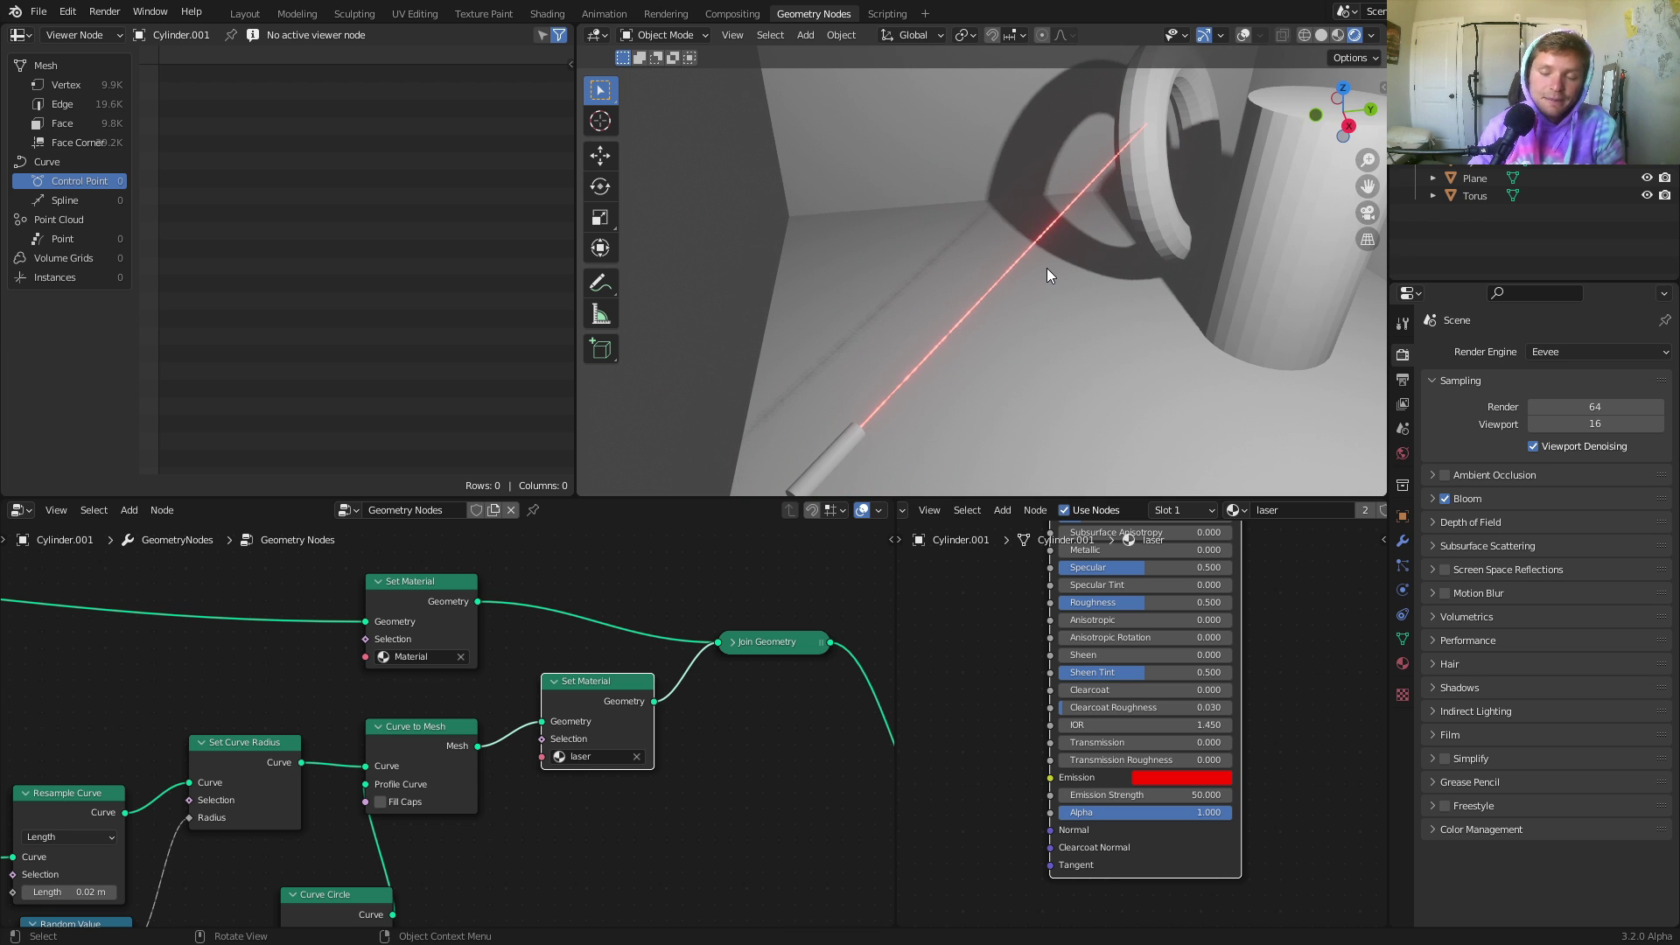
Switch the render engine to Cycles on GPU Compute and enable viewport denoising.
click(1583, 350)
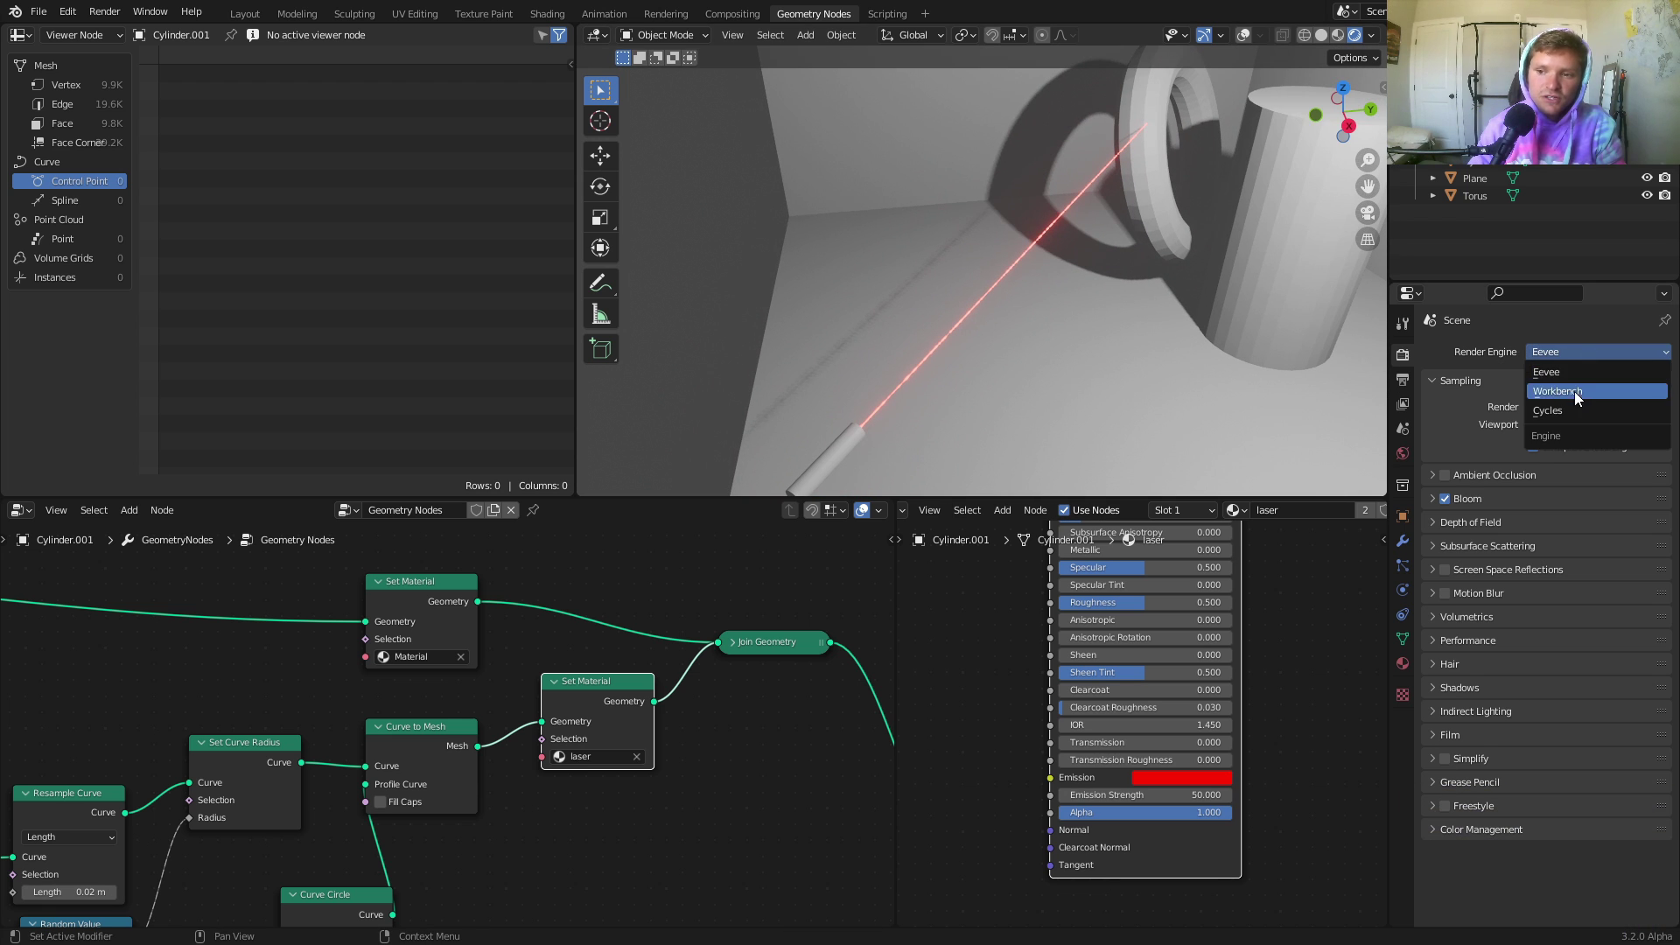
click(1567, 410)
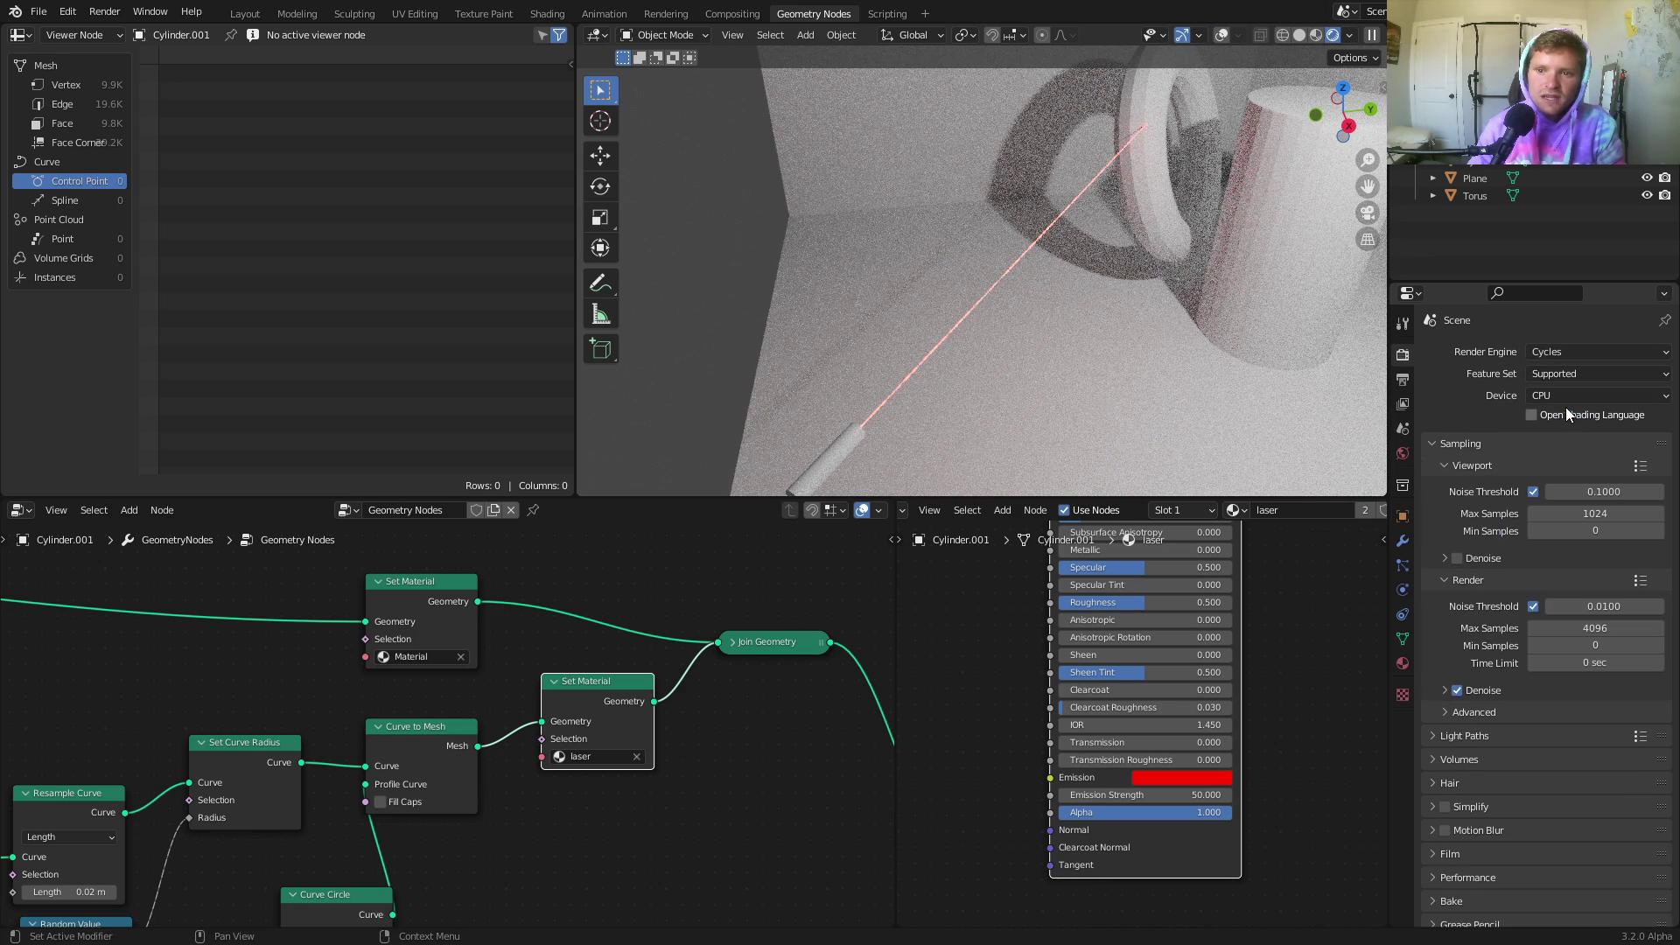
click(1546, 392)
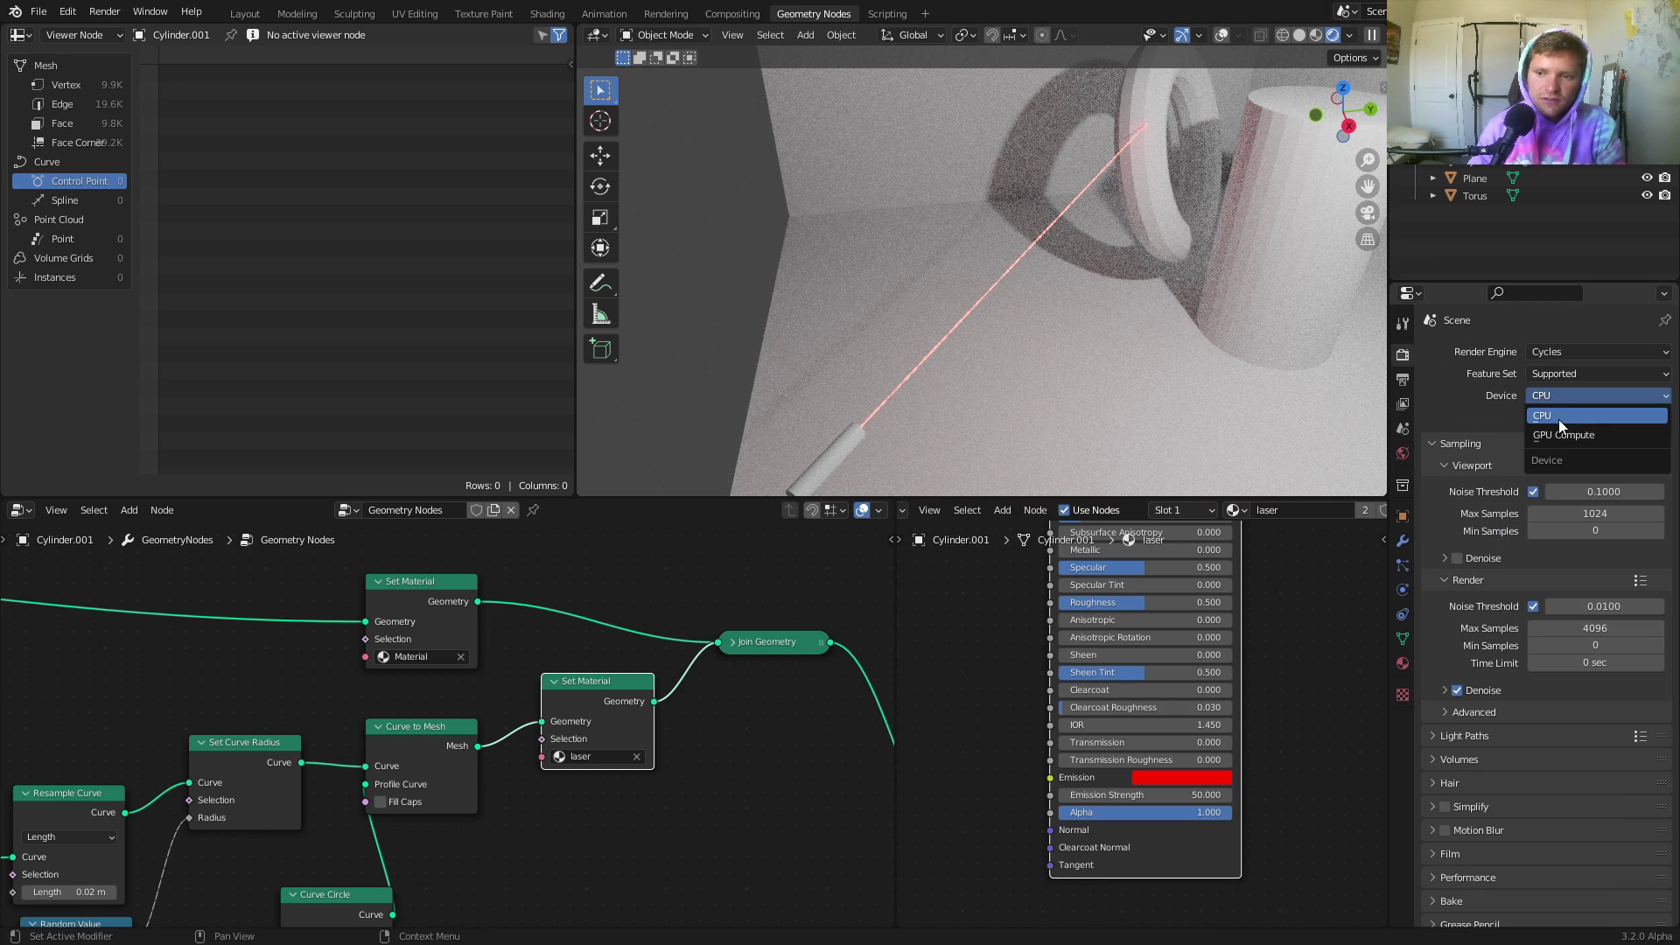
click(1561, 432)
click(1457, 538)
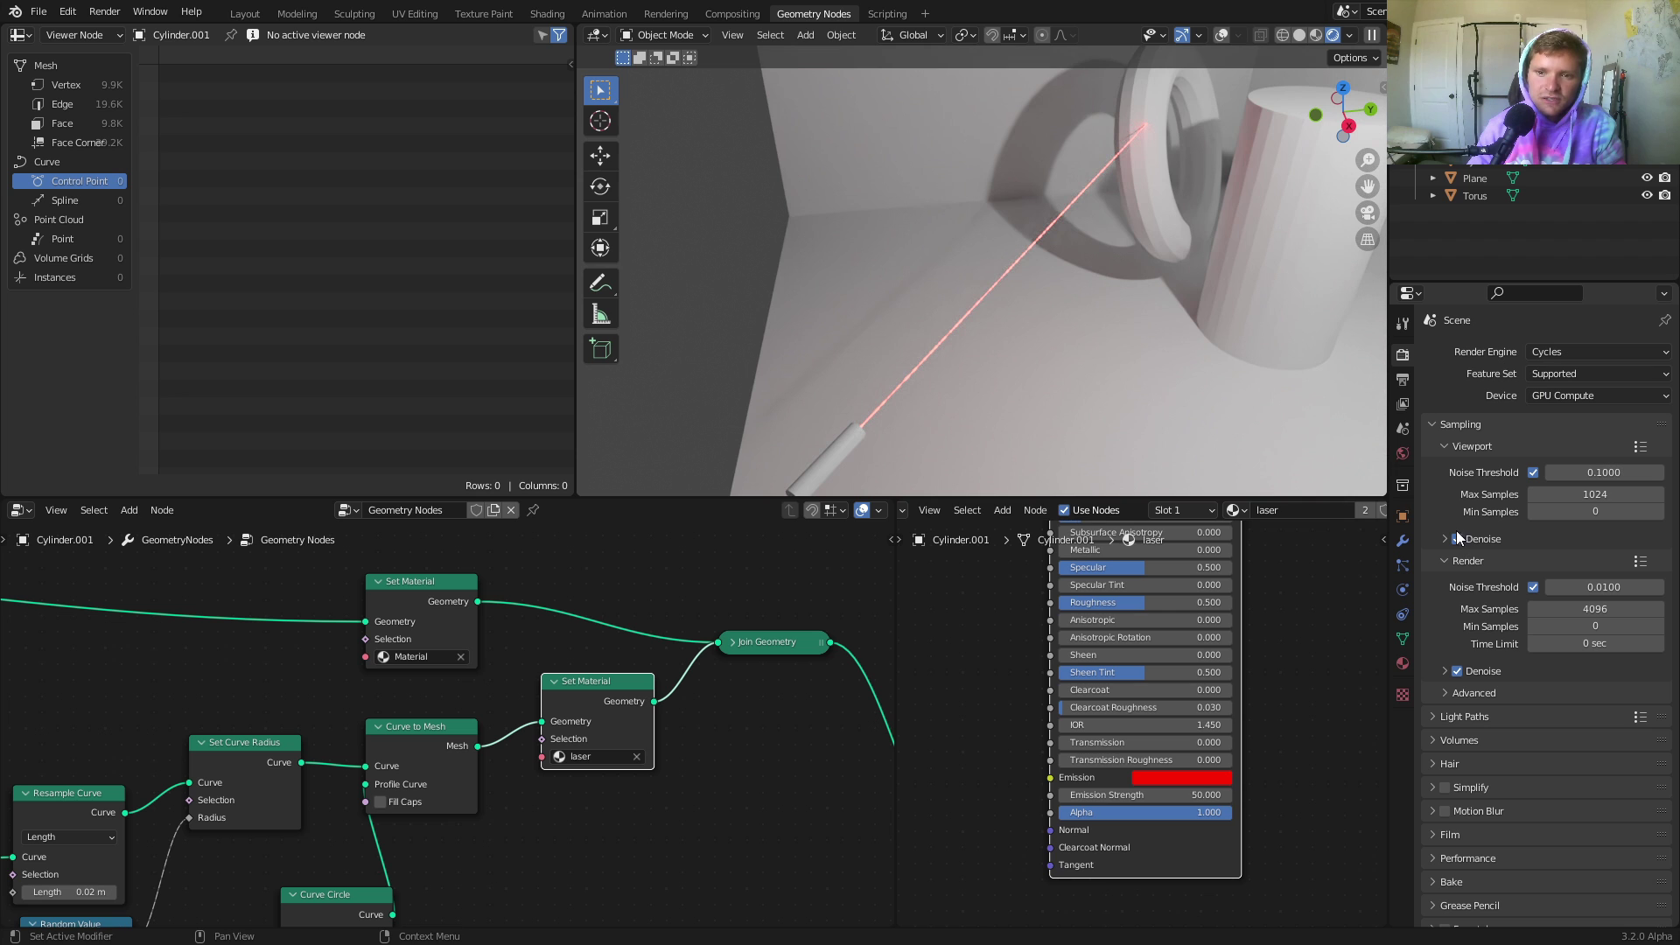
Set the laser material's Emission Strength to 200 and inspect the beam where it hits the torus.
scroll(1058, 700, down, 2)
click(1148, 750)
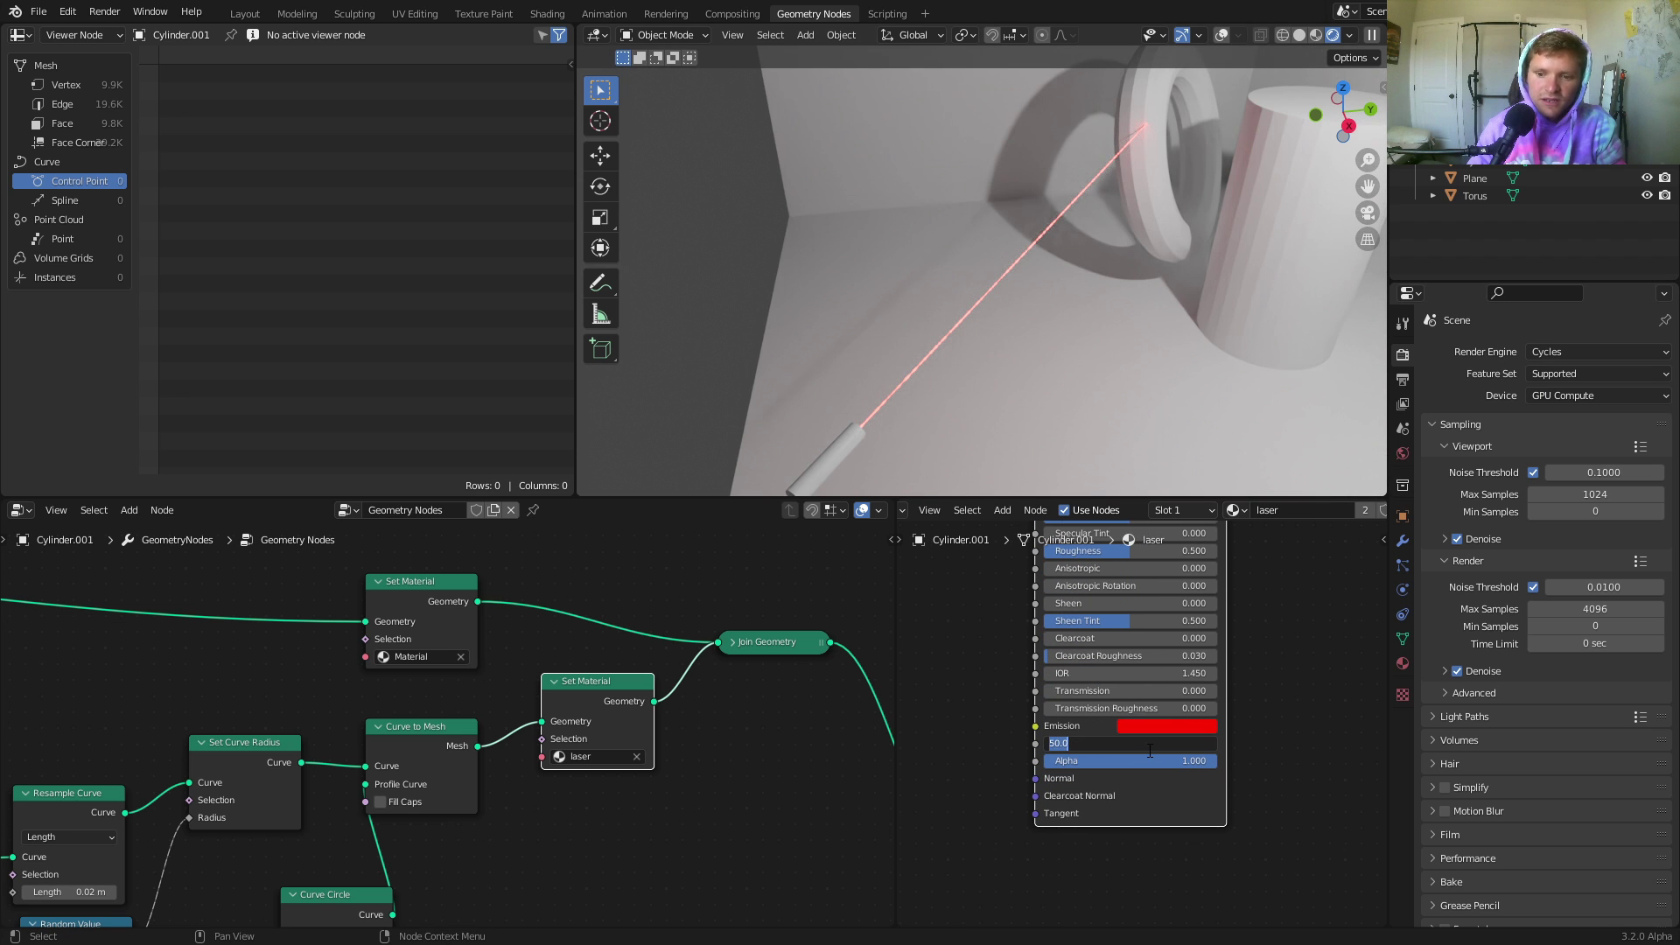
key(Return)
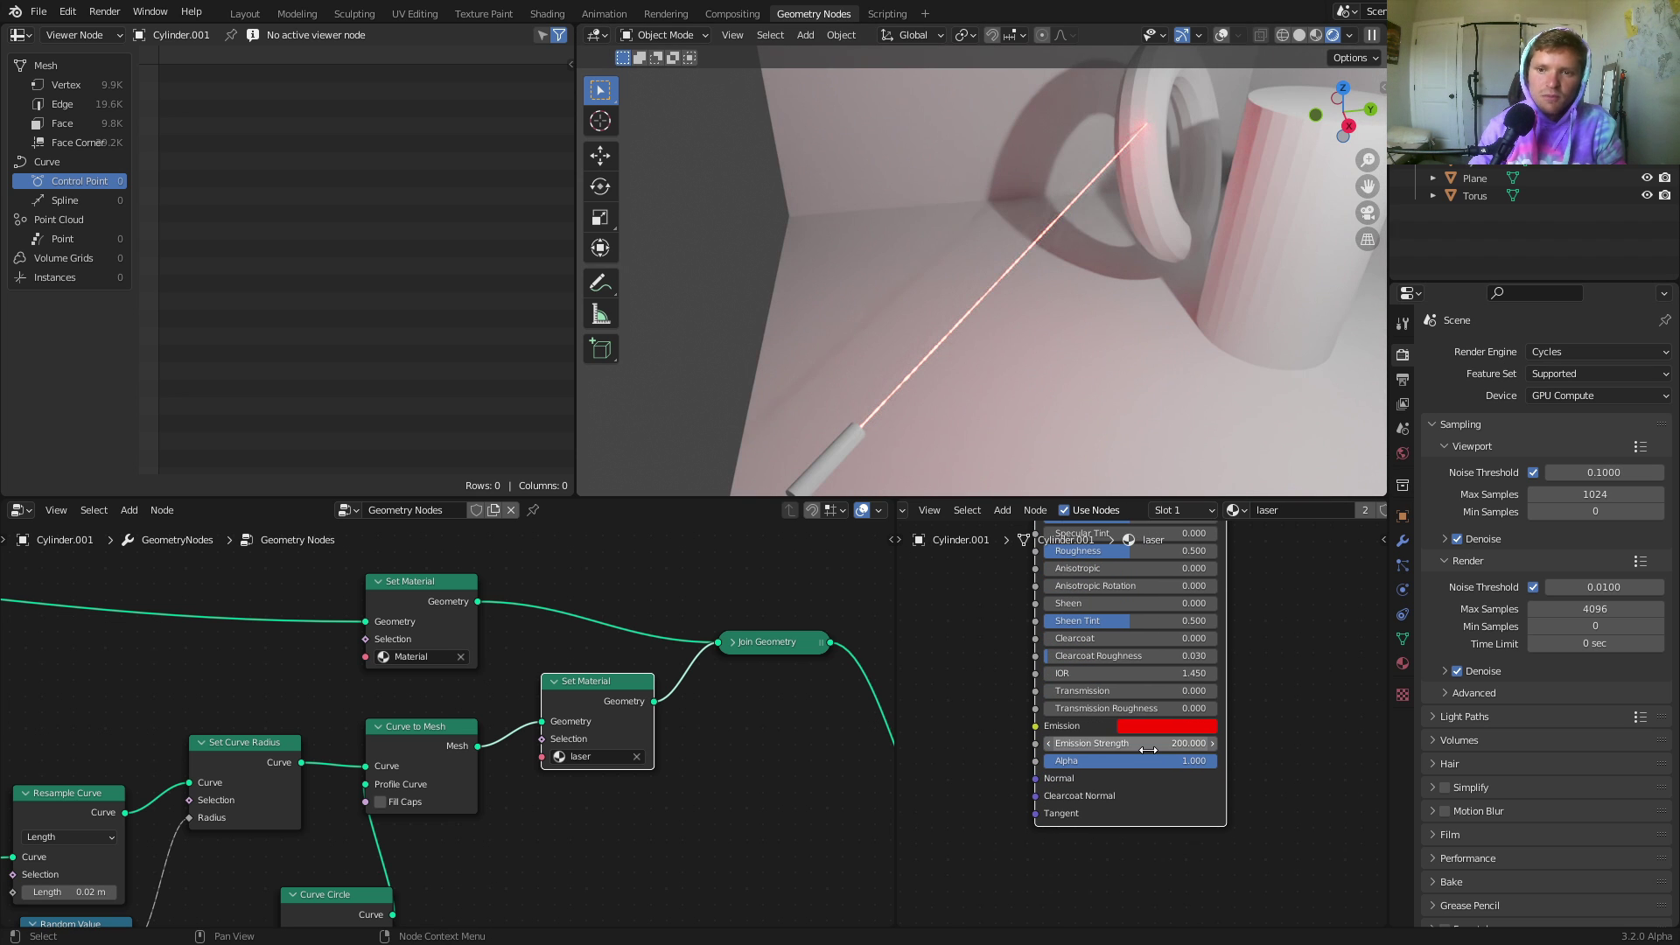
middle_drag(1147, 289, 996, 155)
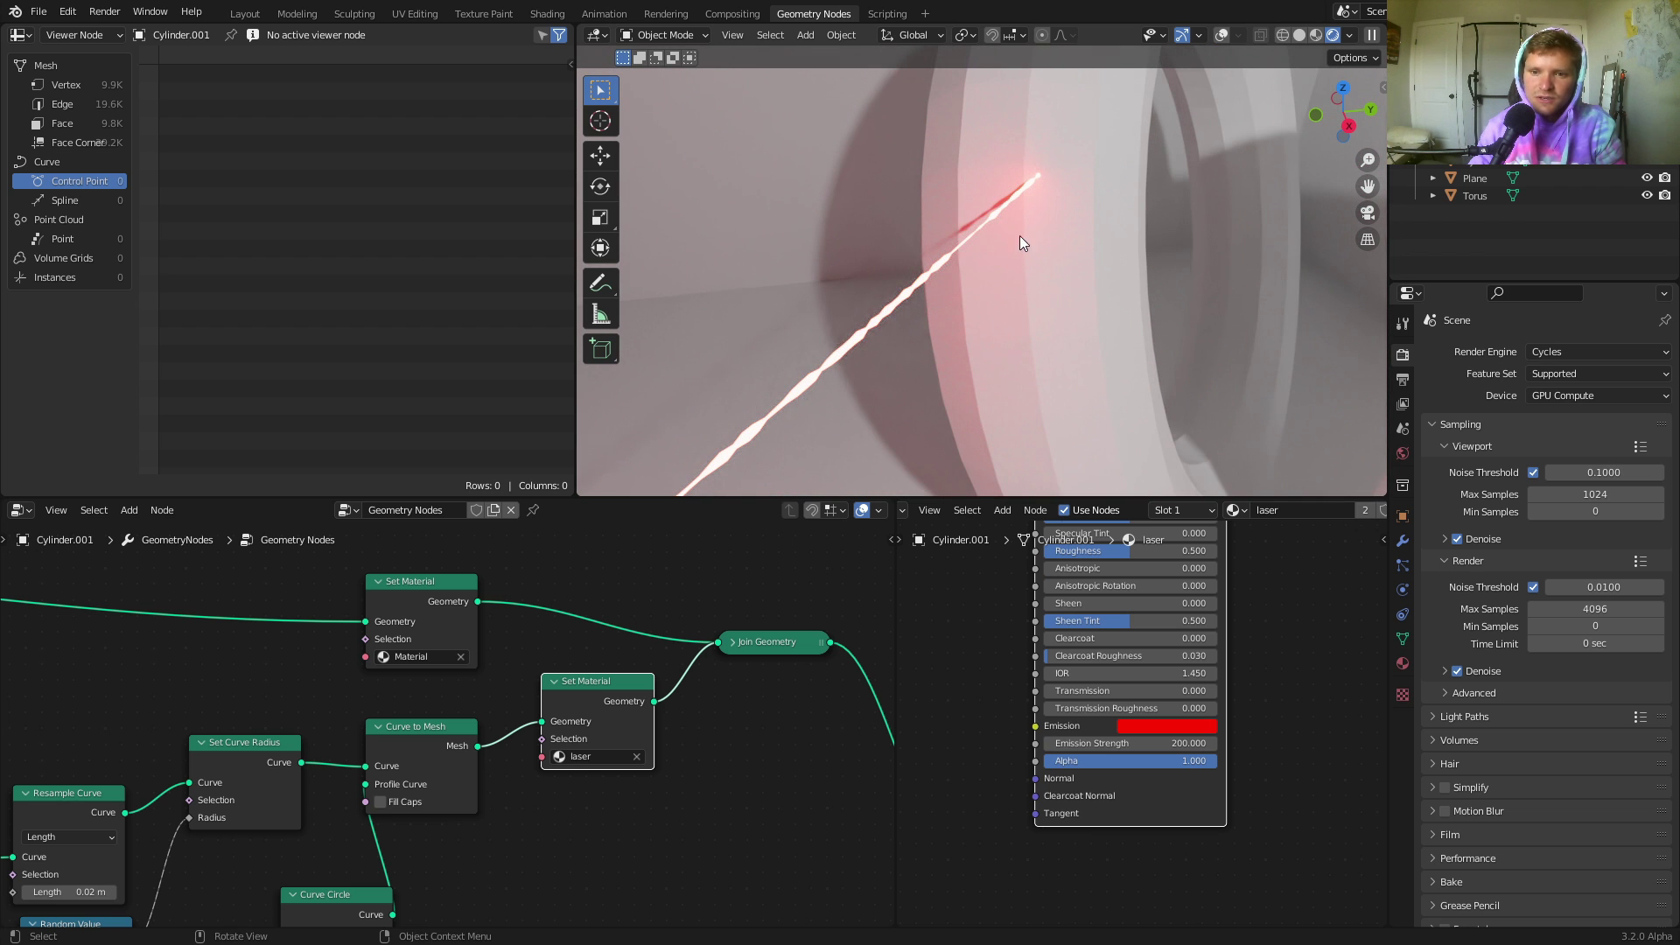
Apply smooth shading to the torus and the room's large cylinder.
click(1073, 252)
right_click(1073, 252)
click(1073, 252)
scroll(1073, 252, down, 4)
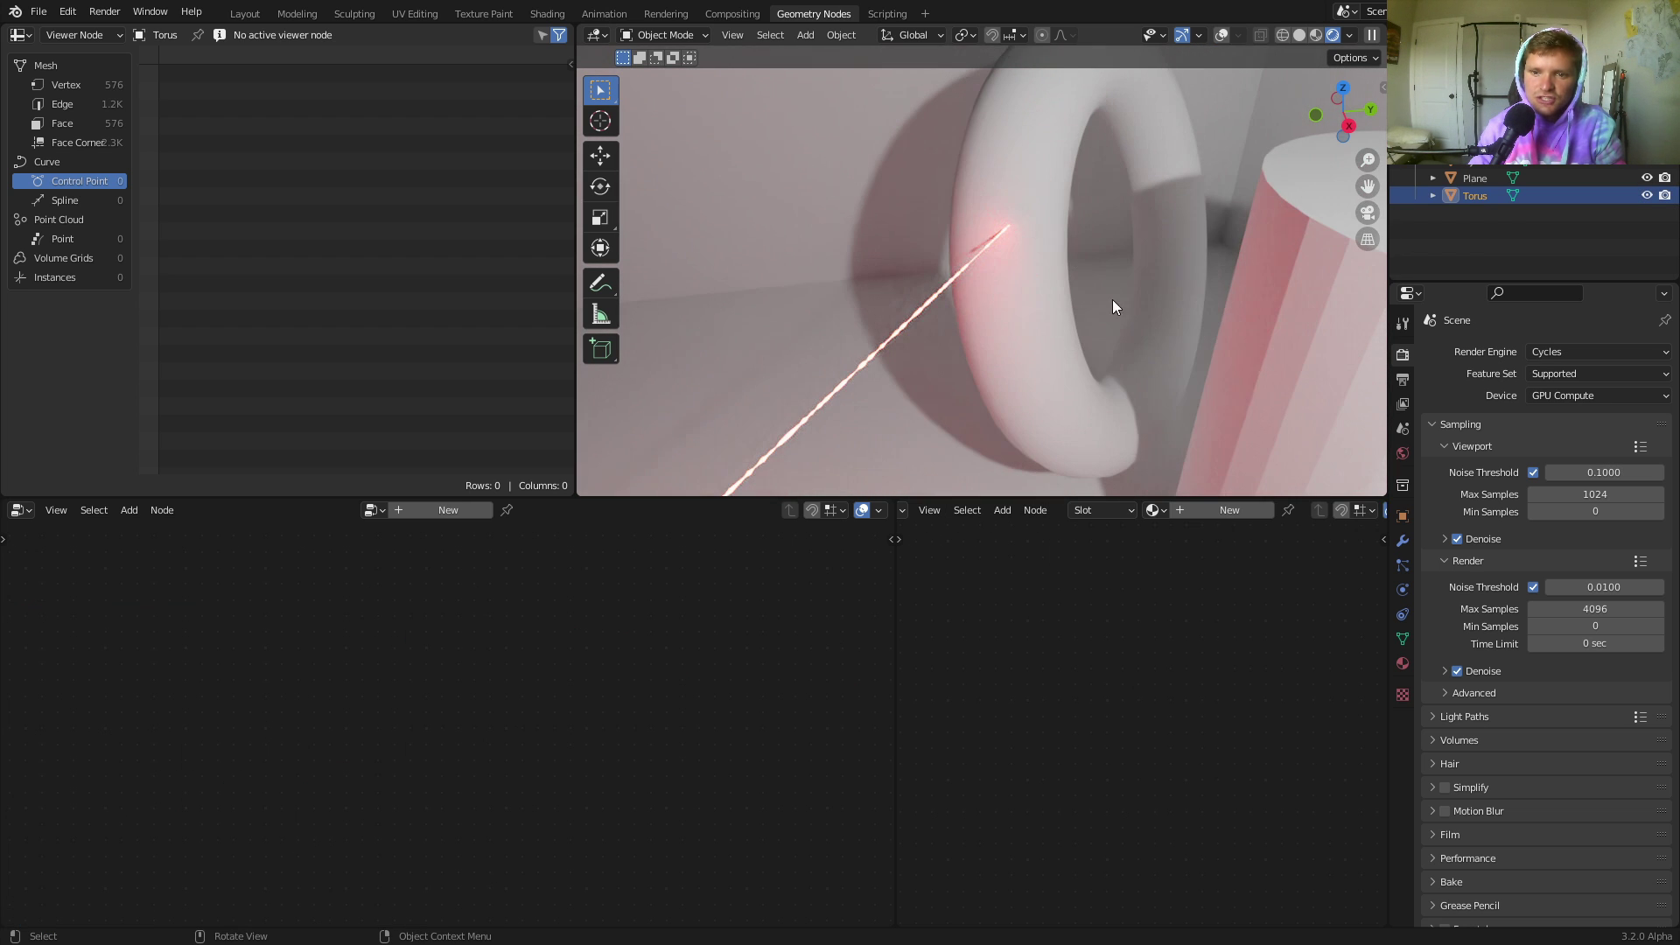
click(1264, 381)
right_click(1264, 381)
key(Escape)
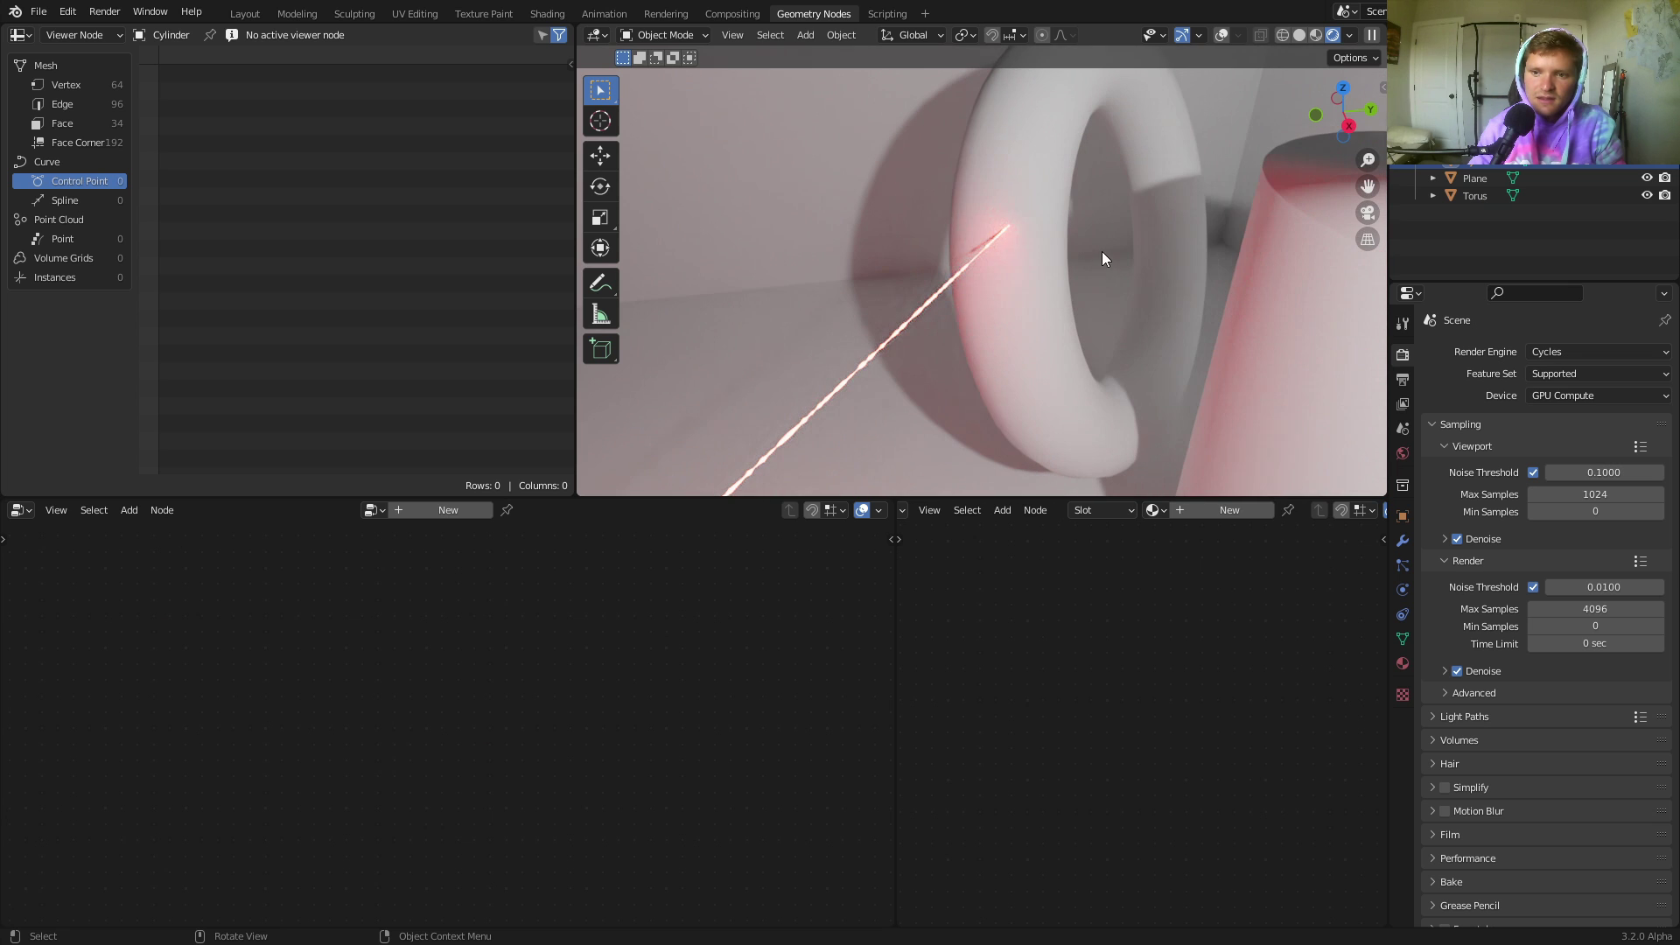
Enable Auto Smooth for the large cylinder's normals and check the shading of the scene.
click(1403, 640)
click(1457, 692)
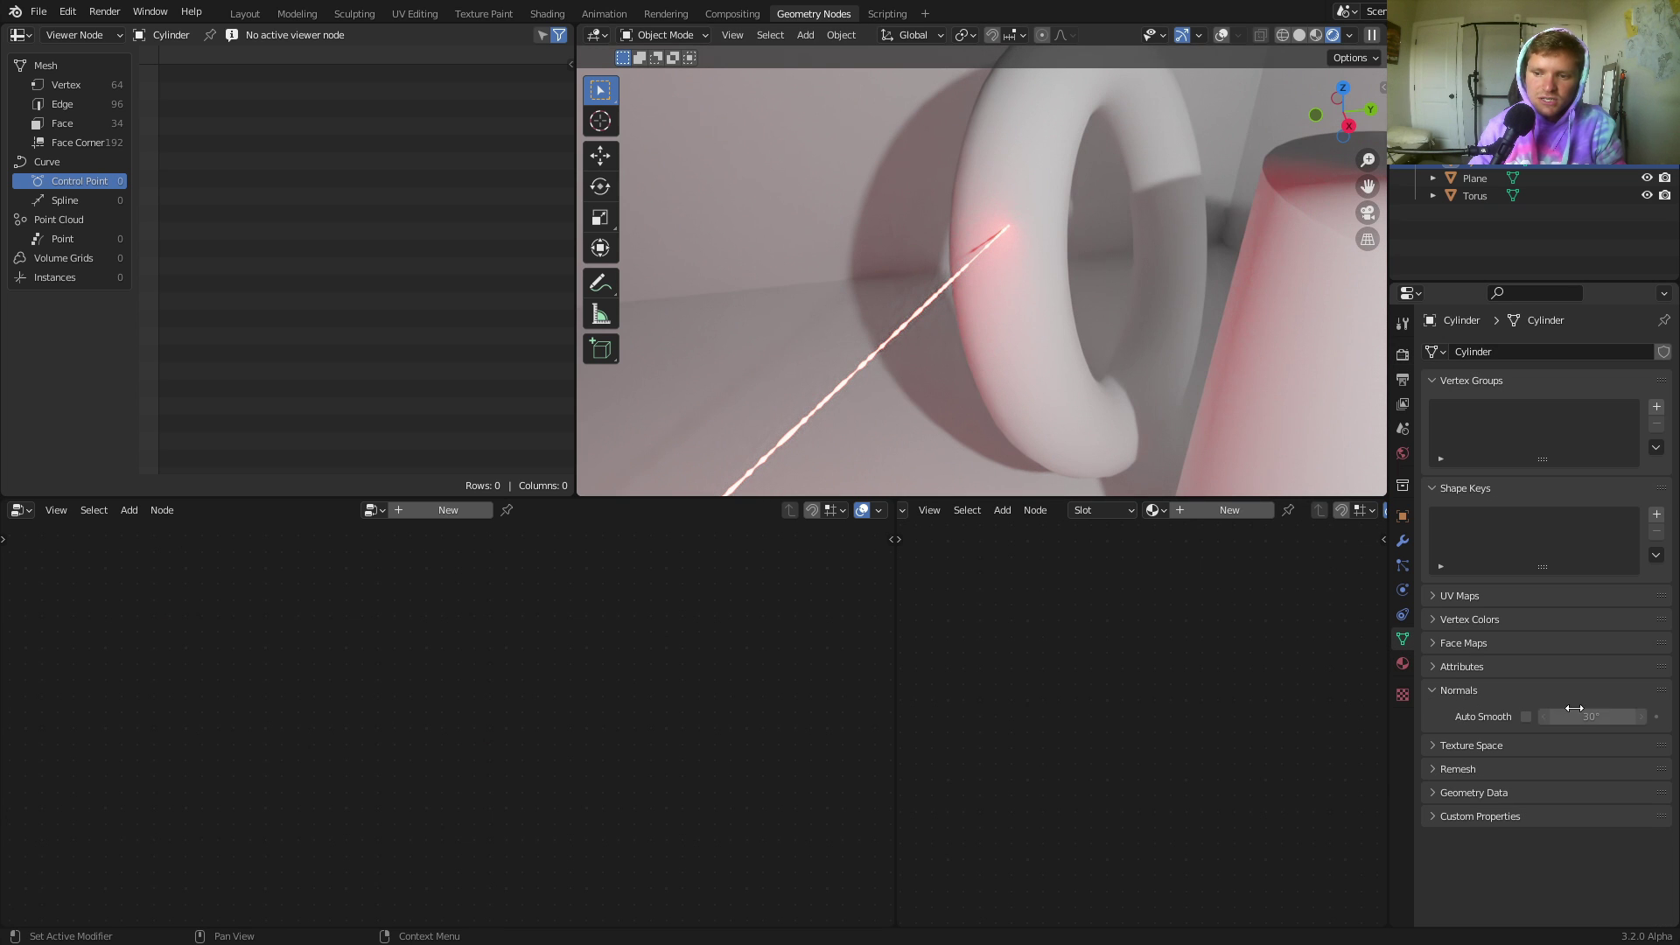
click(1527, 718)
scroll(1054, 285, up, 2)
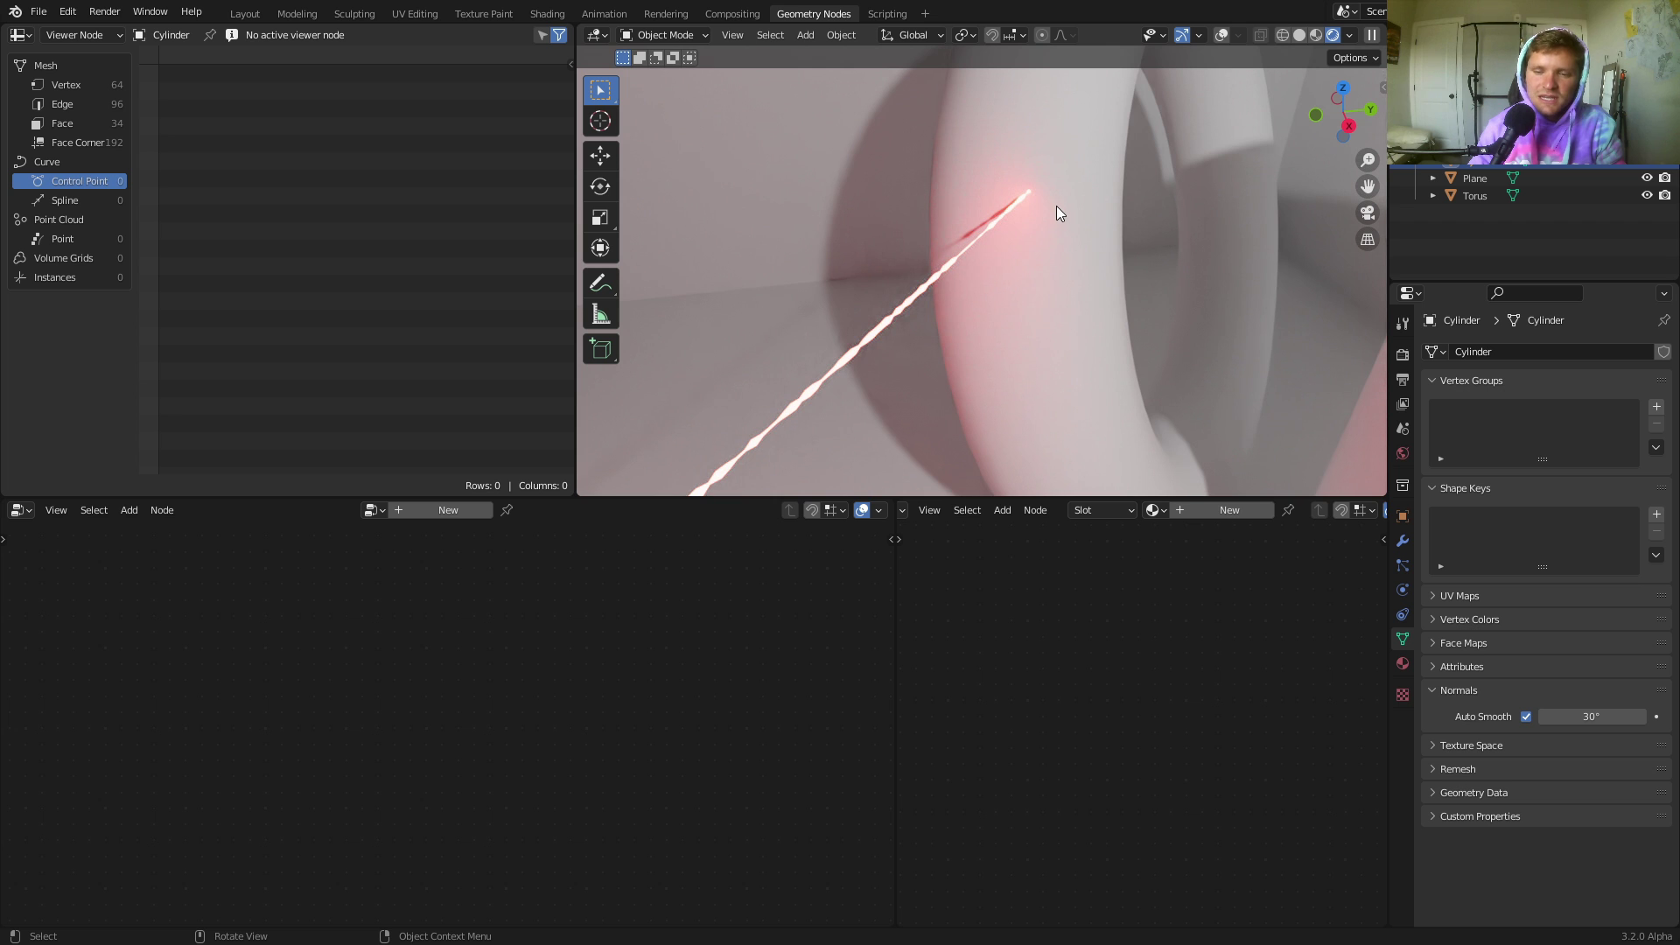
scroll(1049, 228, down, 6)
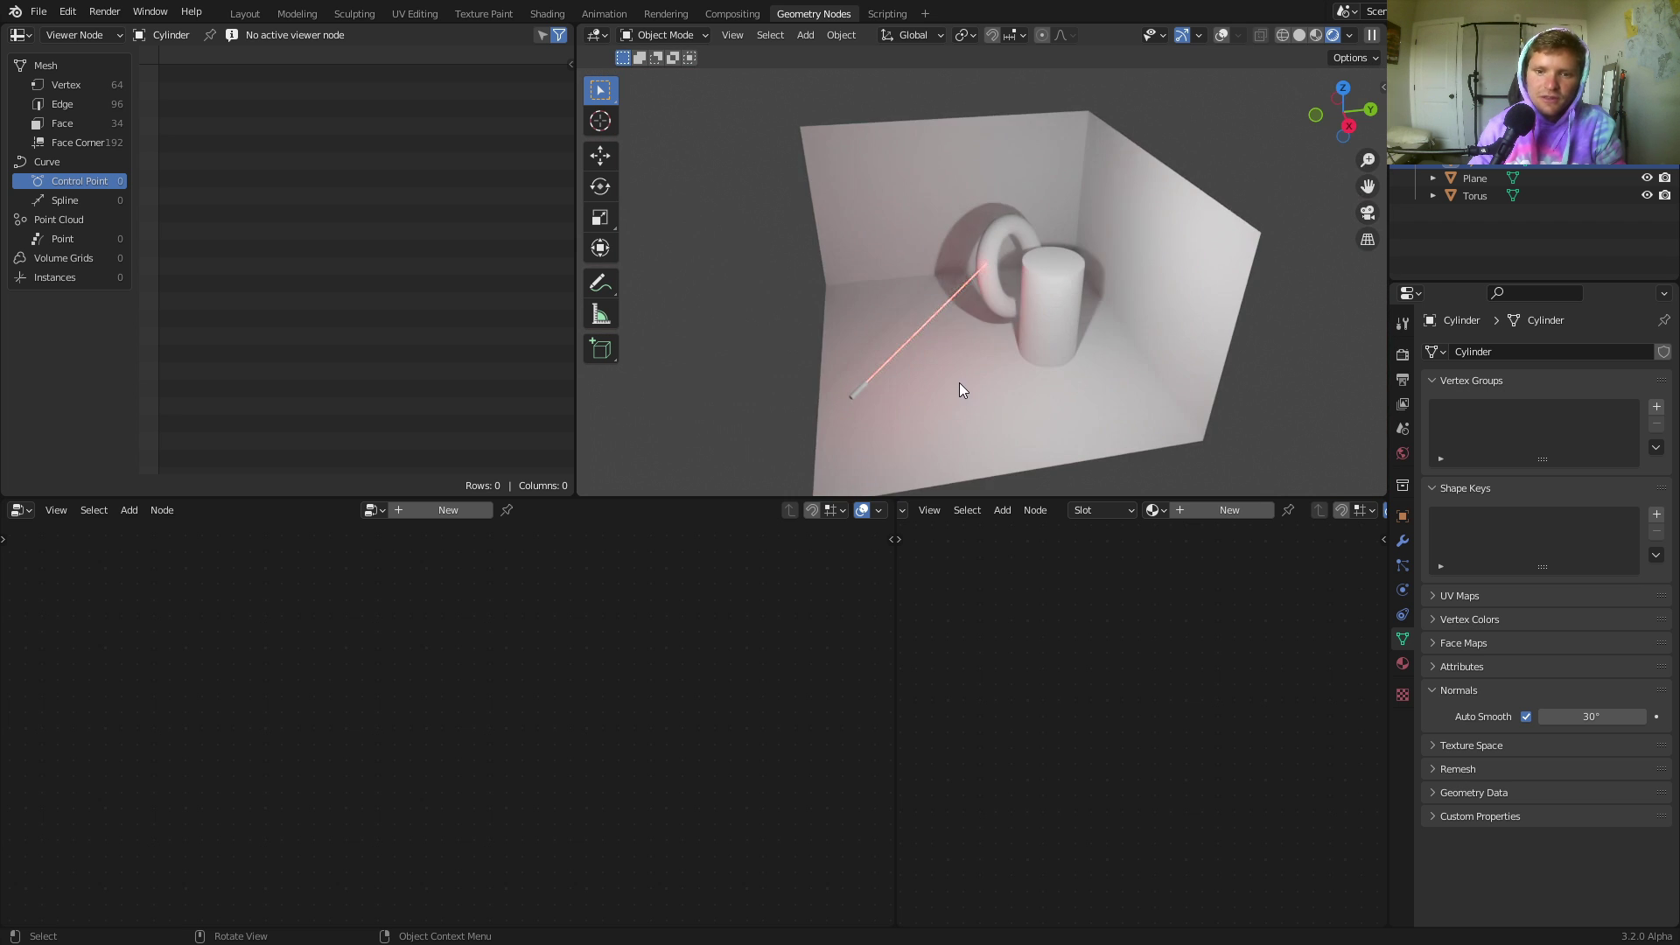
Set the laser pointer's laser material Emission Strength to 1000 and inspect the beam's end on the torus.
scroll(954, 359, up, 3)
click(836, 369)
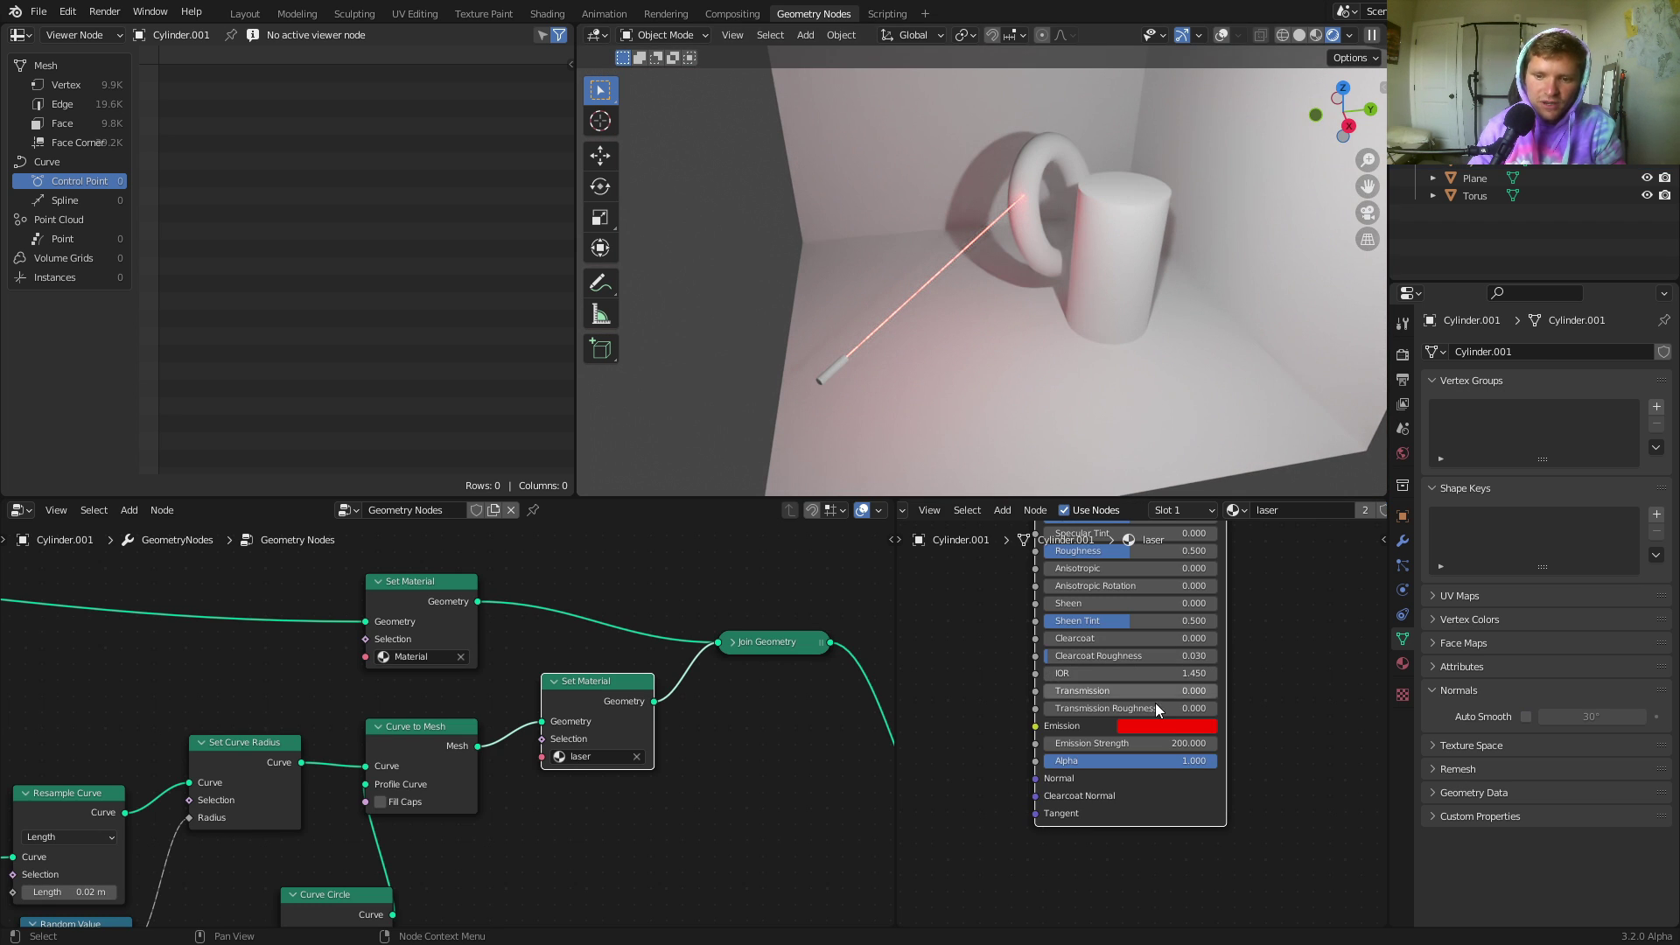
click(1190, 740)
text(1000)
key(Return)
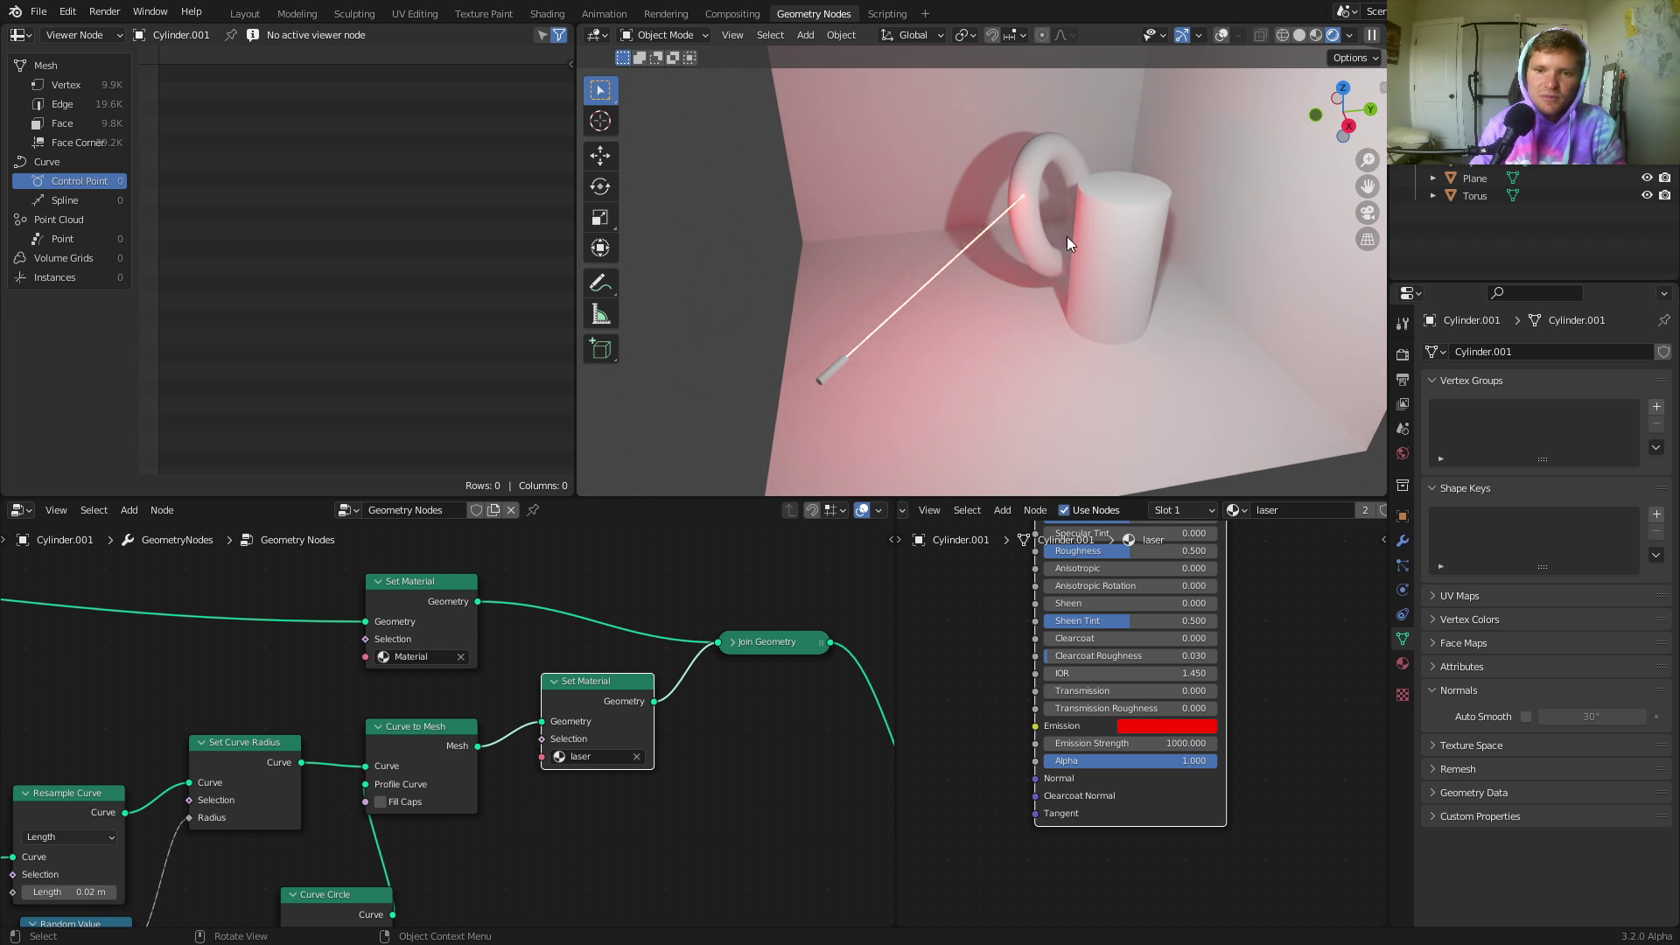
scroll(1084, 210, up, 5)
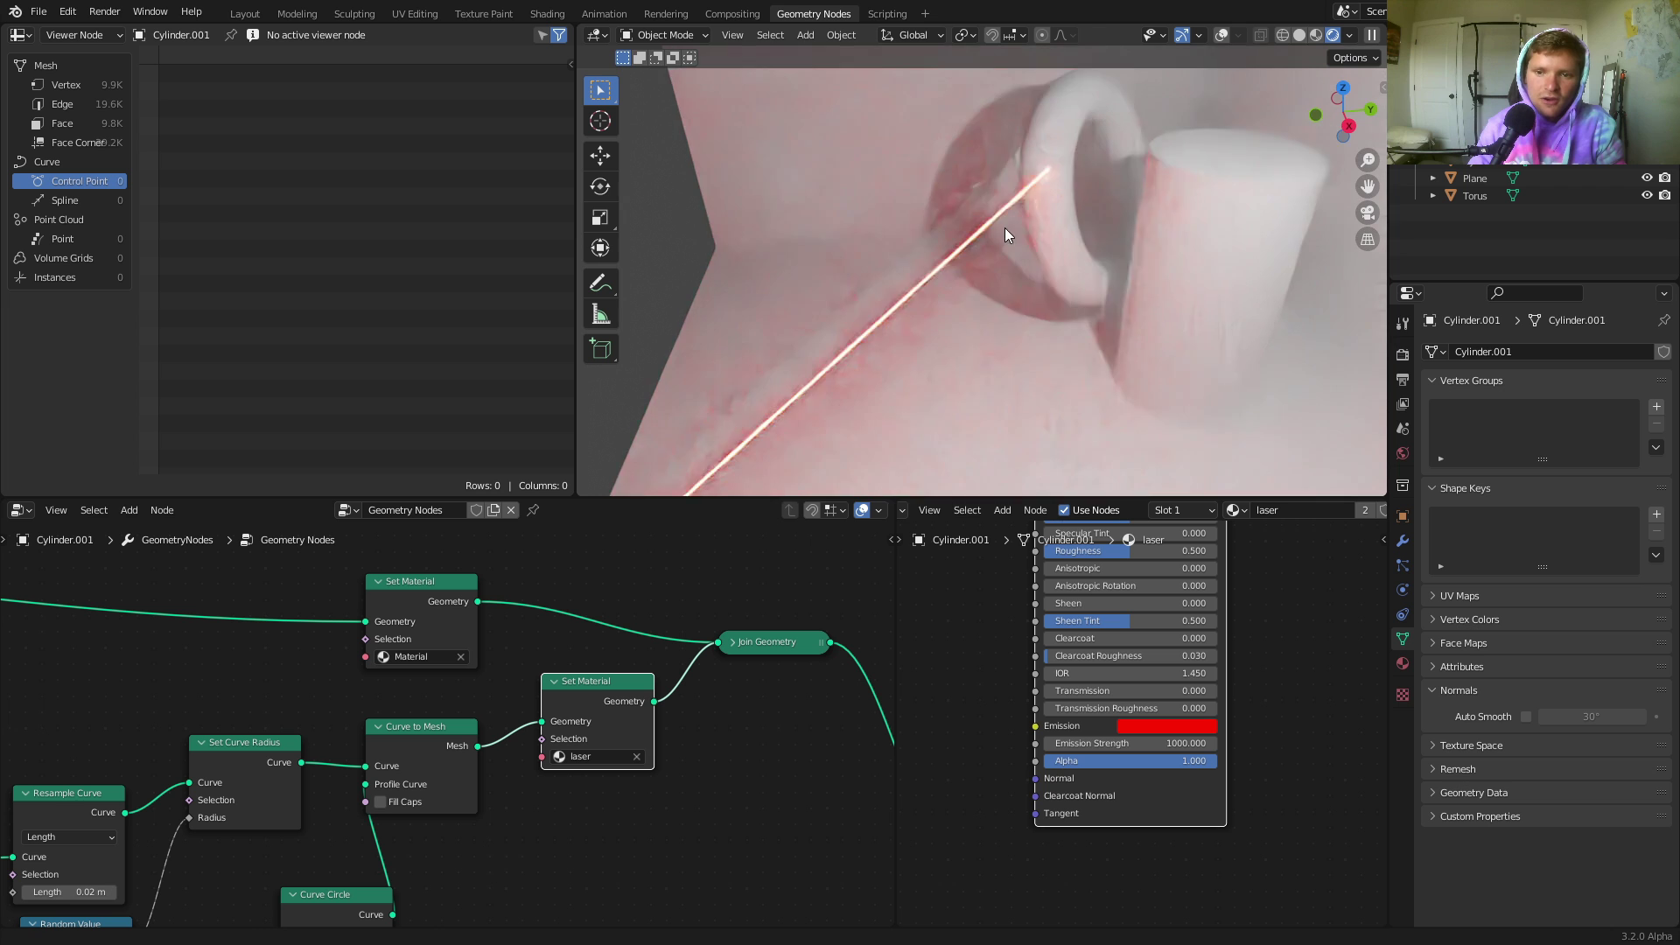
scroll(1029, 226, up, 3)
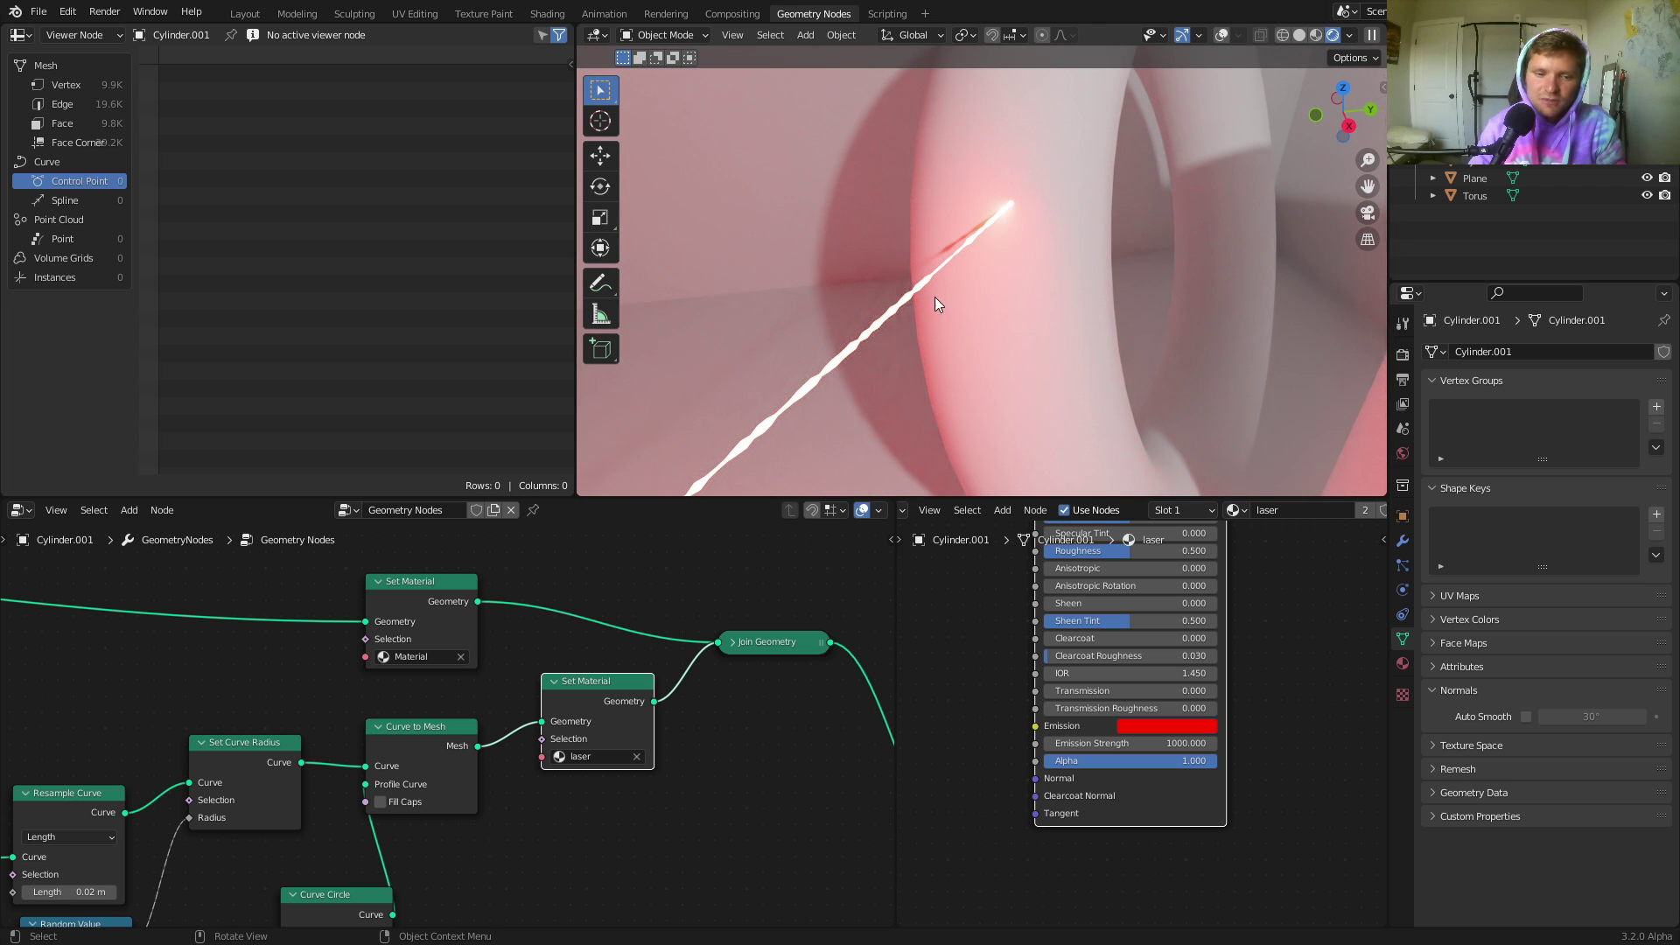
Duplicate the beam's Set Material node with the laser material and place the copy below the original.
scroll(451, 832, down, 5)
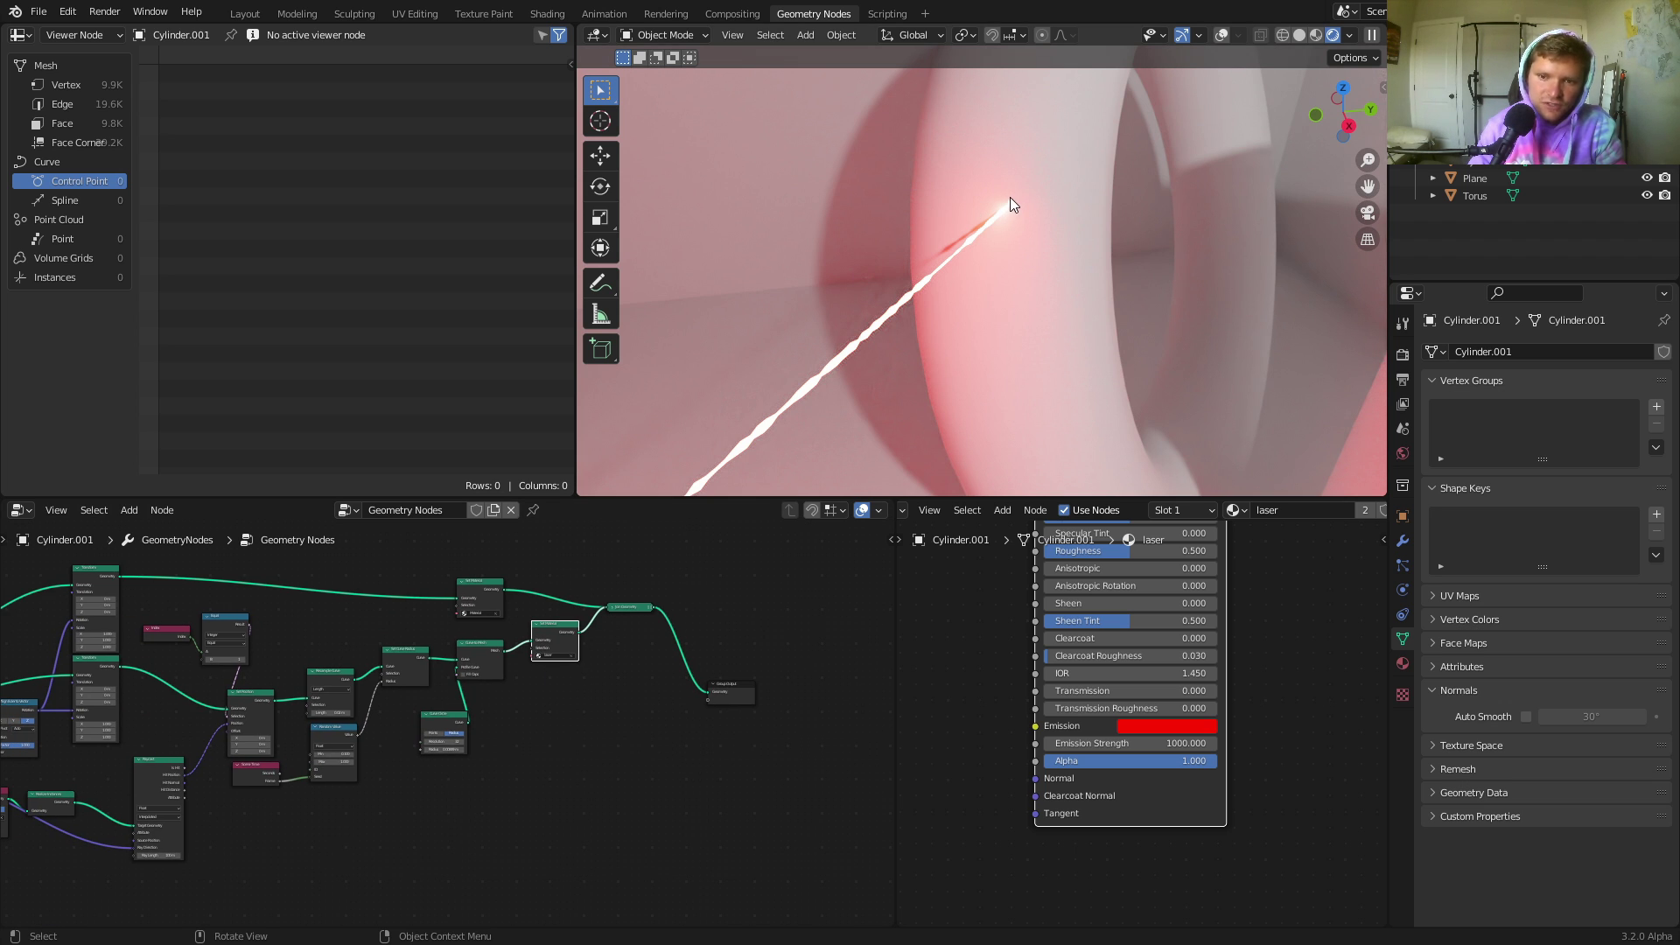
scroll(453, 737, up, 3)
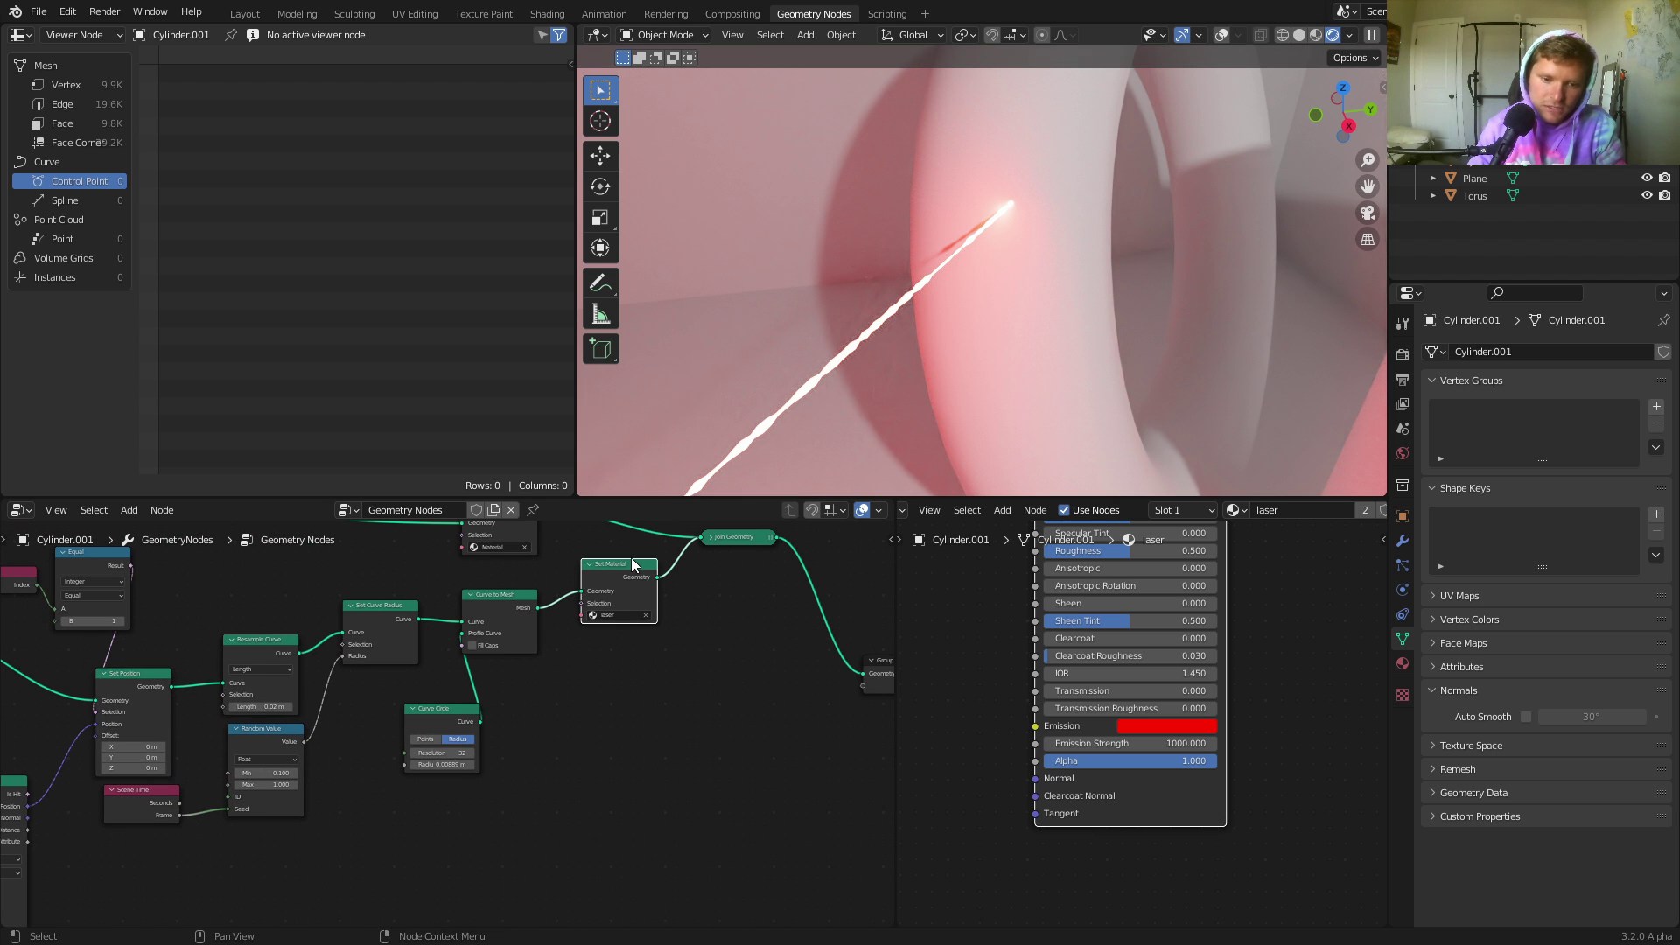
key(shift+d)
click(665, 659)
scroll(538, 638, down, 2)
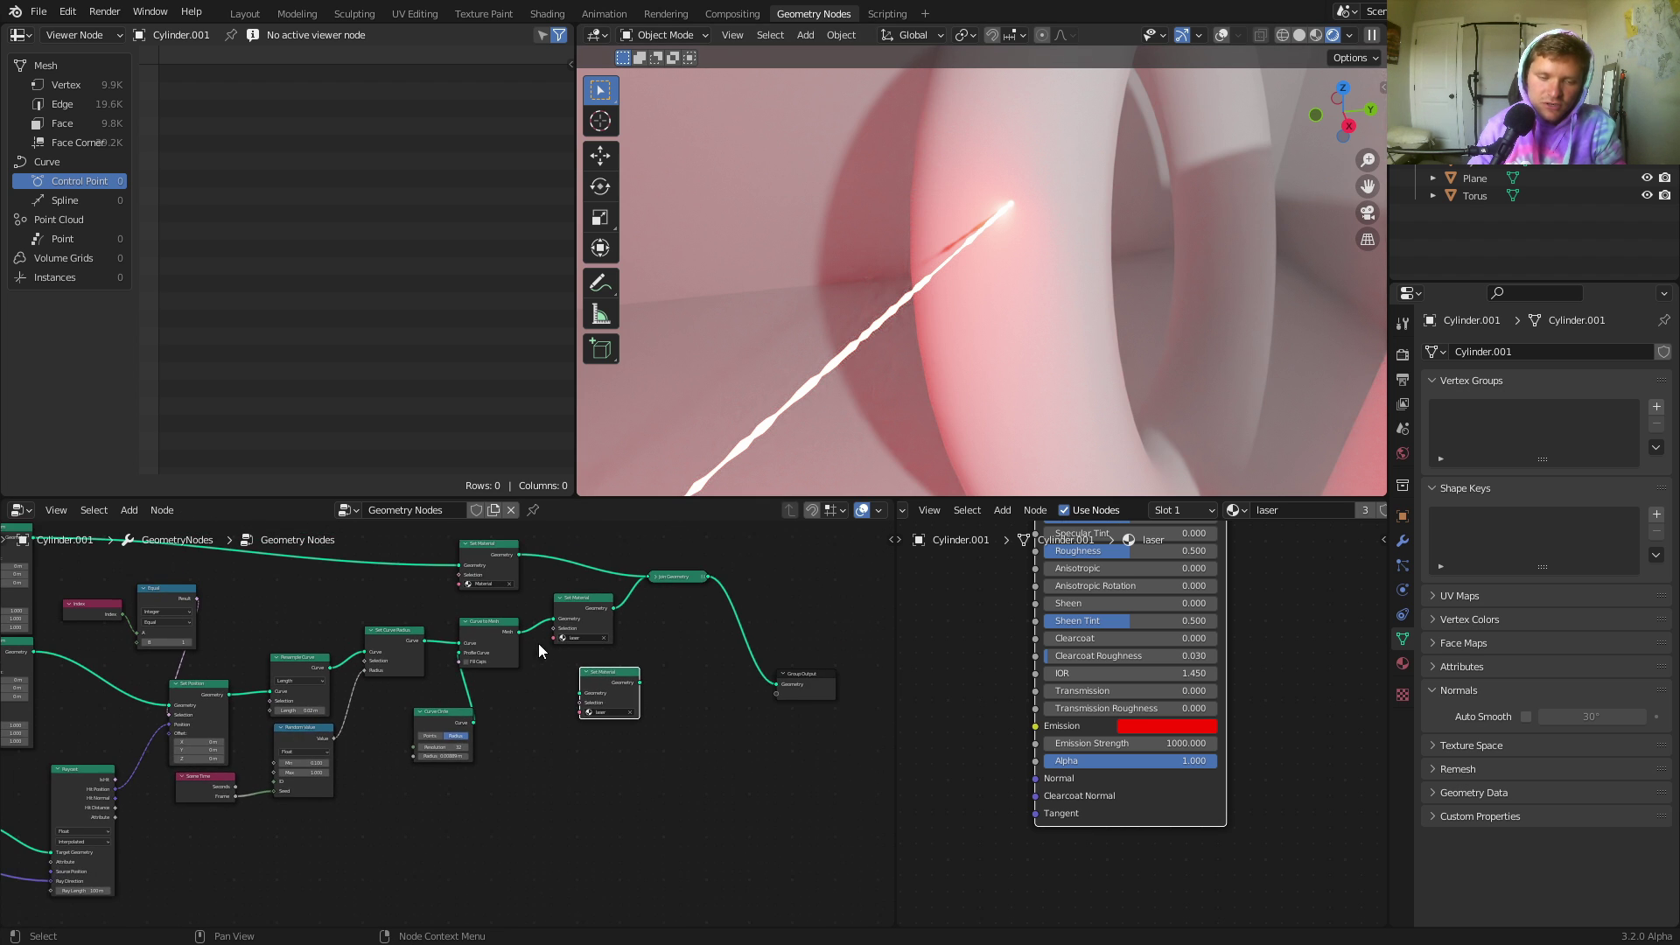
Add an Instance on Points node and link its Instances output to the duplicated Set Material node's Geometry input.
middle_drag(545, 696, 595, 649)
key(shift+a)
click(540, 585)
text(instance)
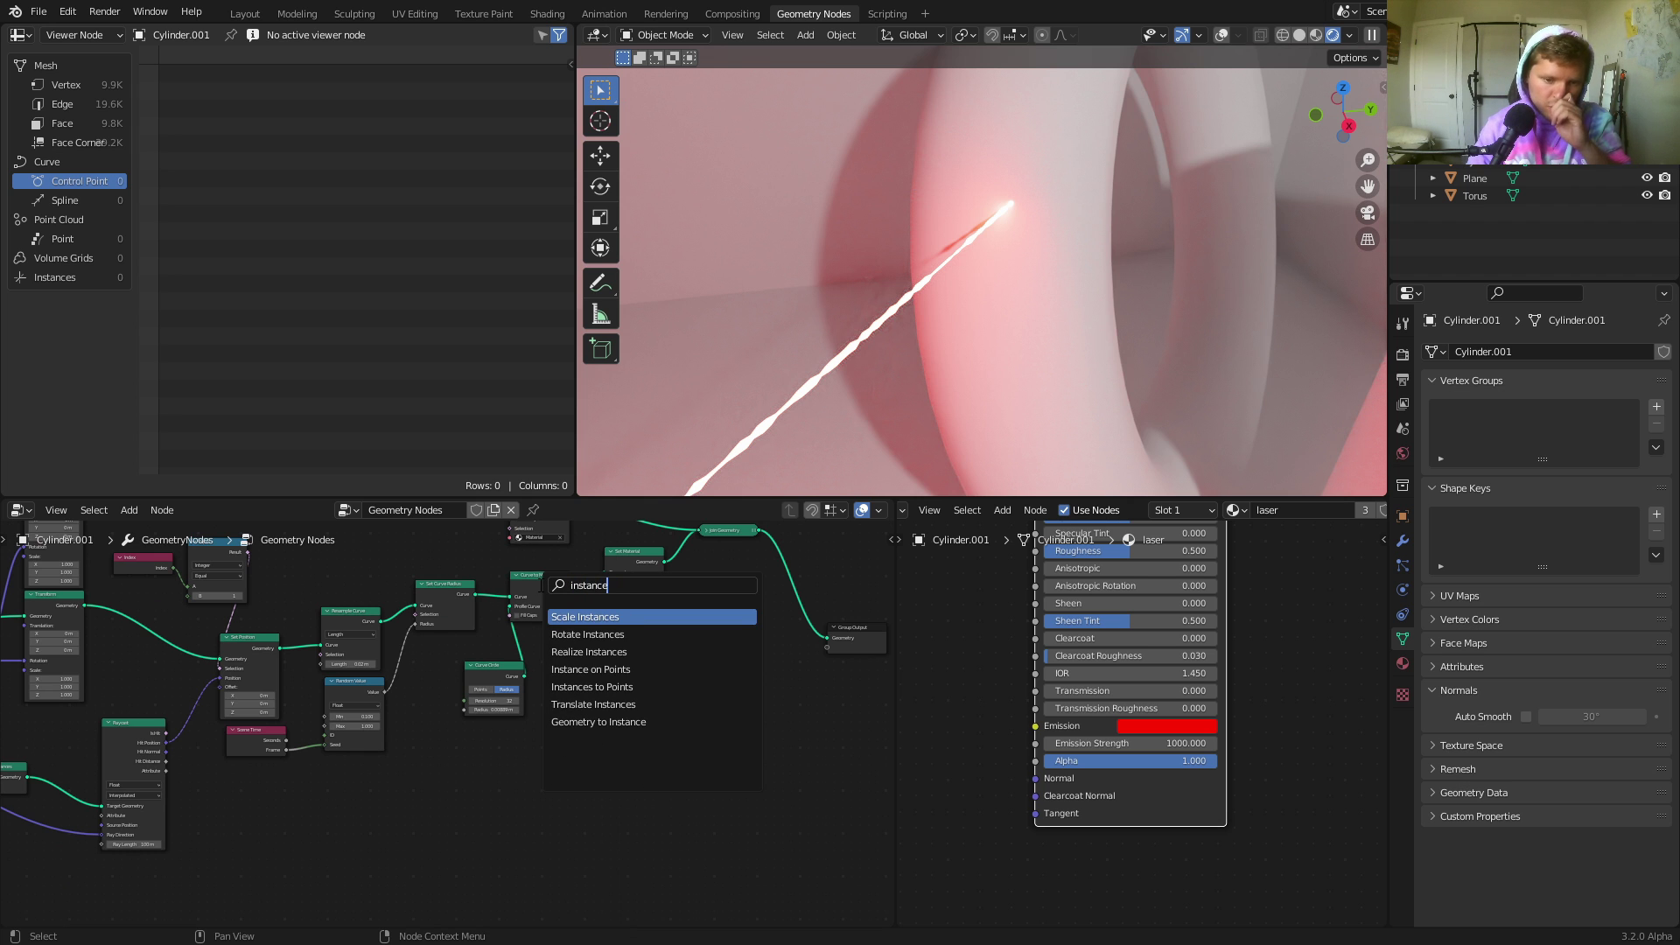
key(Down)
key(Down)
key(Return)
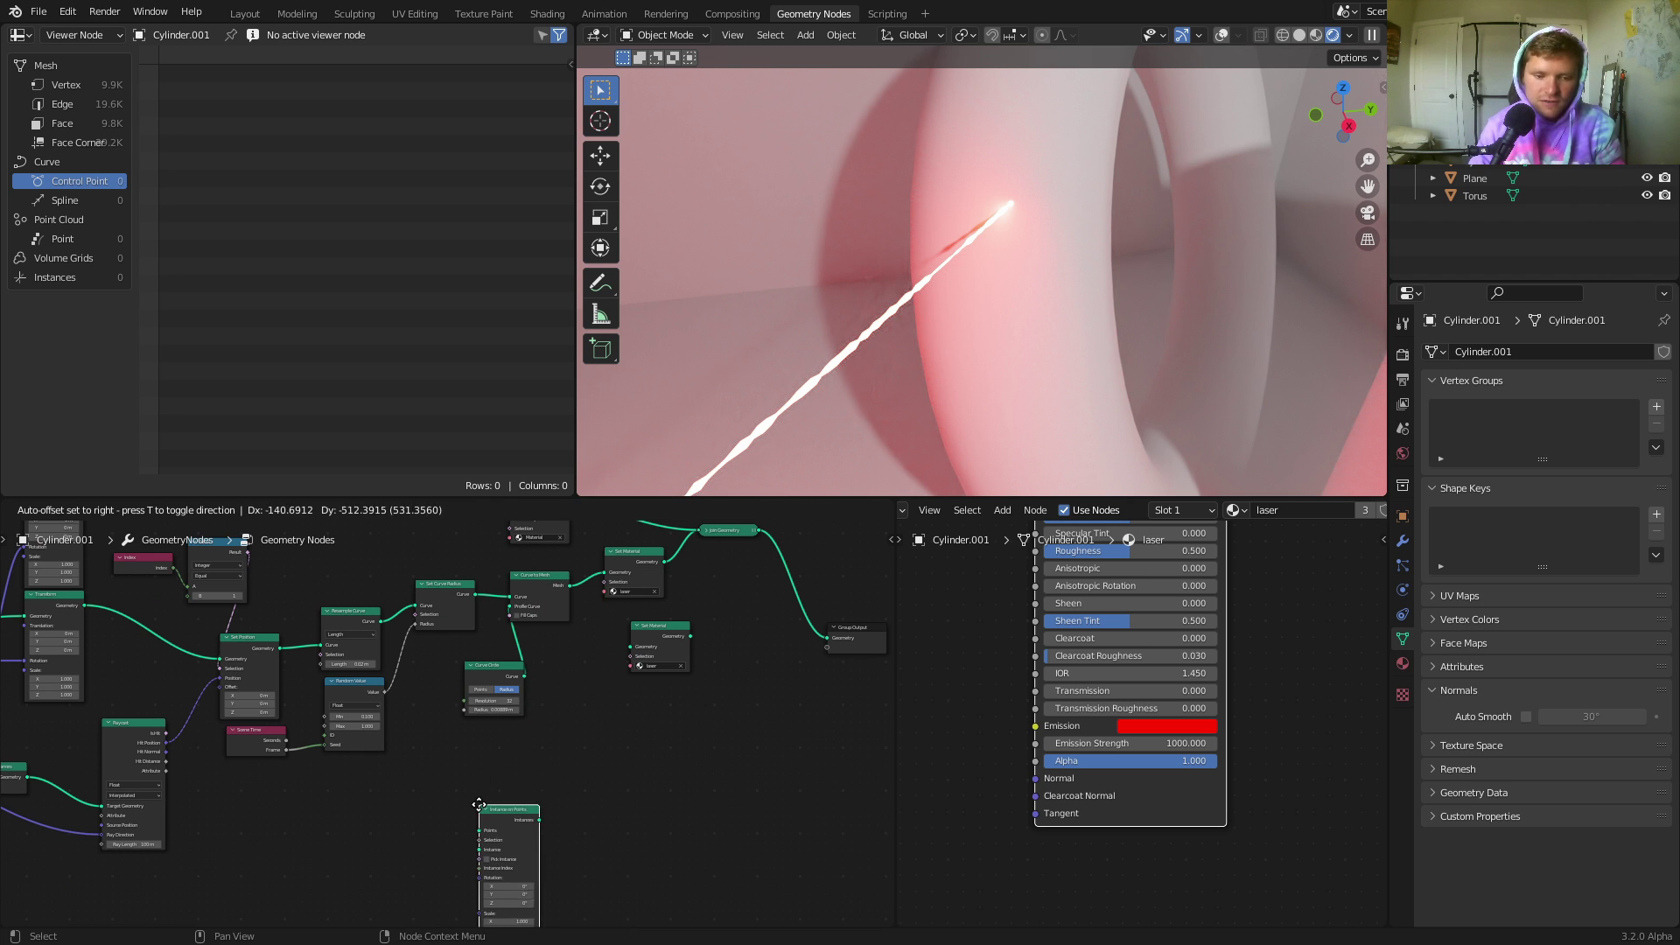
click(505, 728)
scroll(506, 728, up, 2)
drag(610, 750, 698, 618)
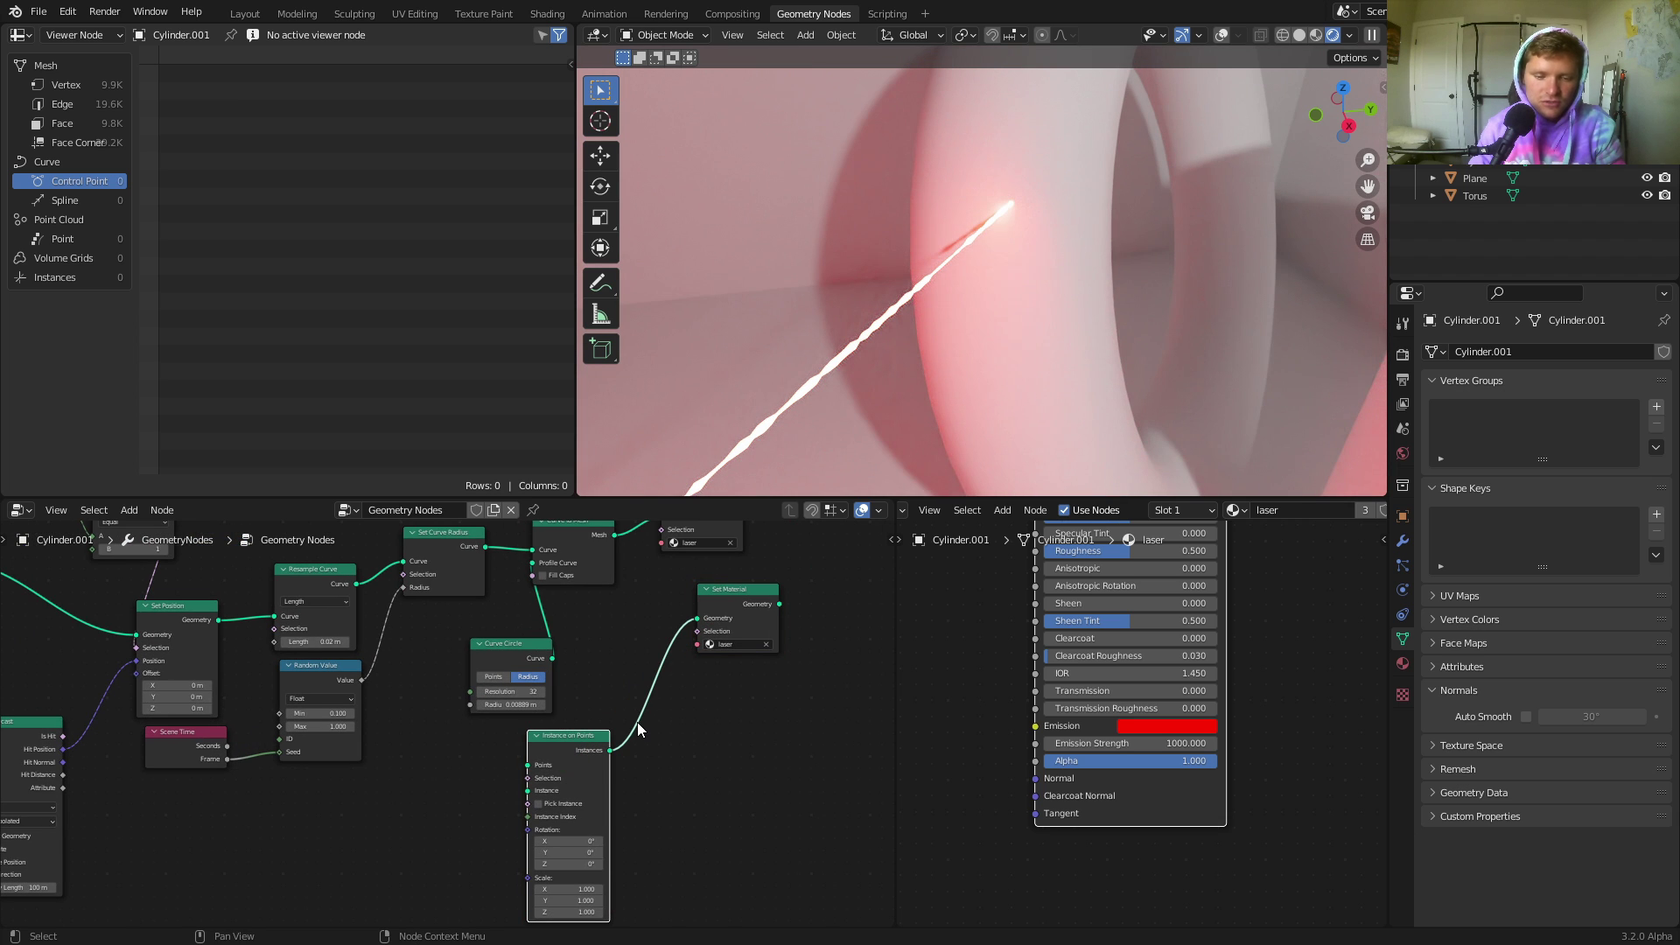
Add a UV Sphere node and link its Mesh output to the Instance input of Instance on Points.
middle_drag(431, 758, 498, 707)
key(shift+a)
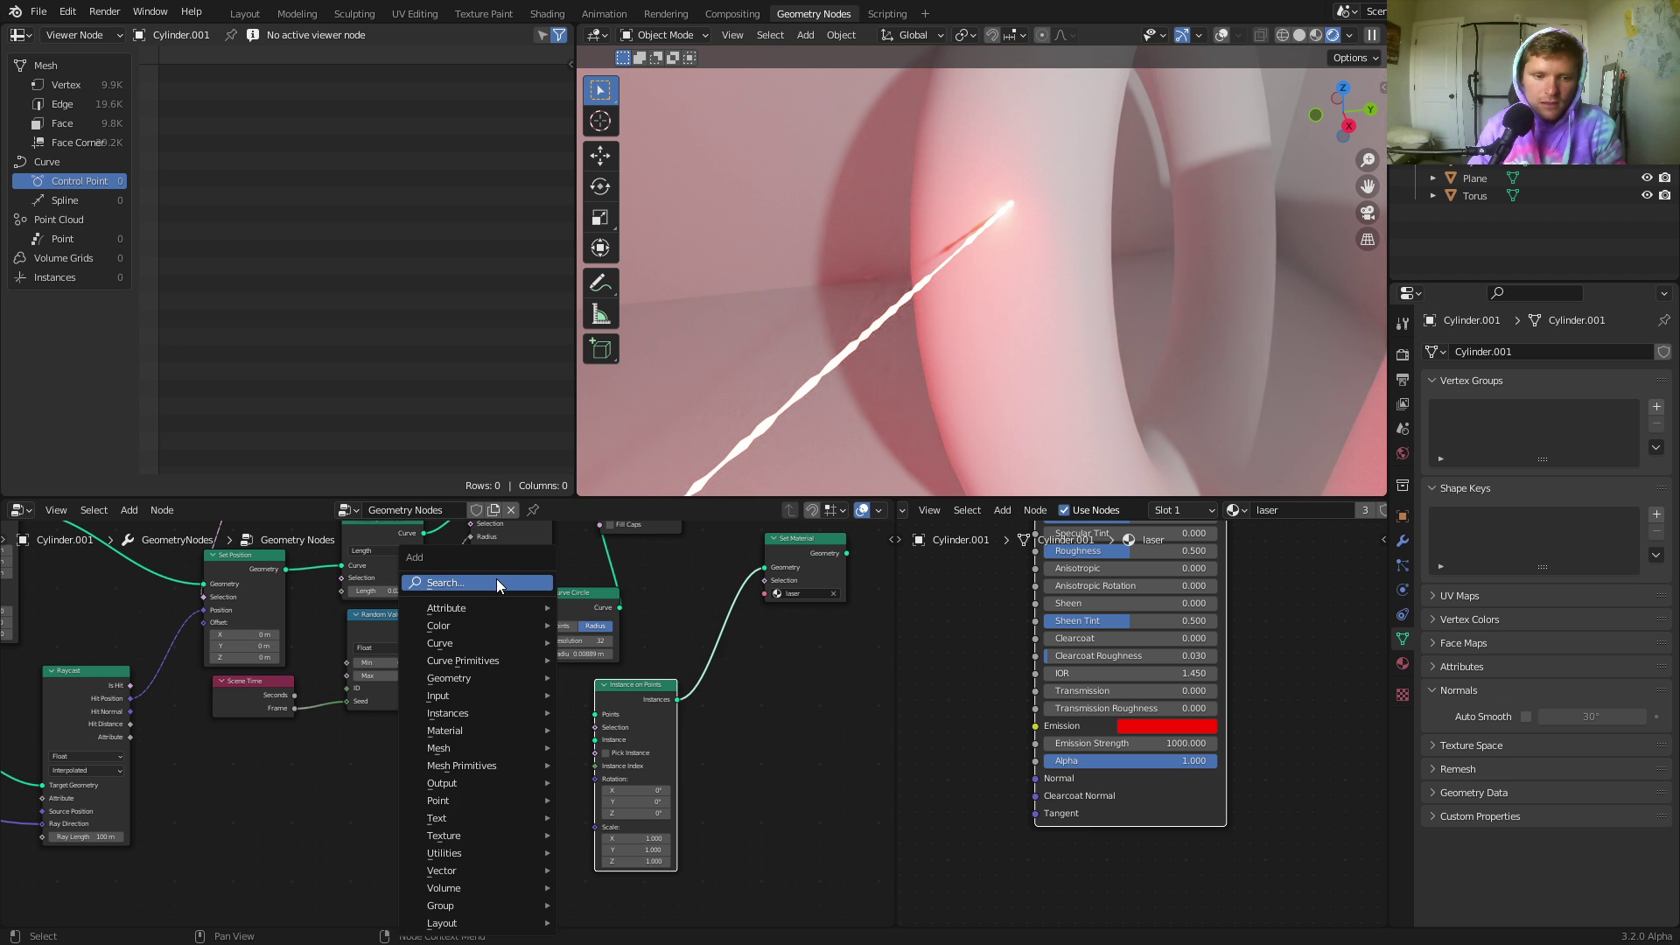
click(497, 579)
text(uv)
key(Return)
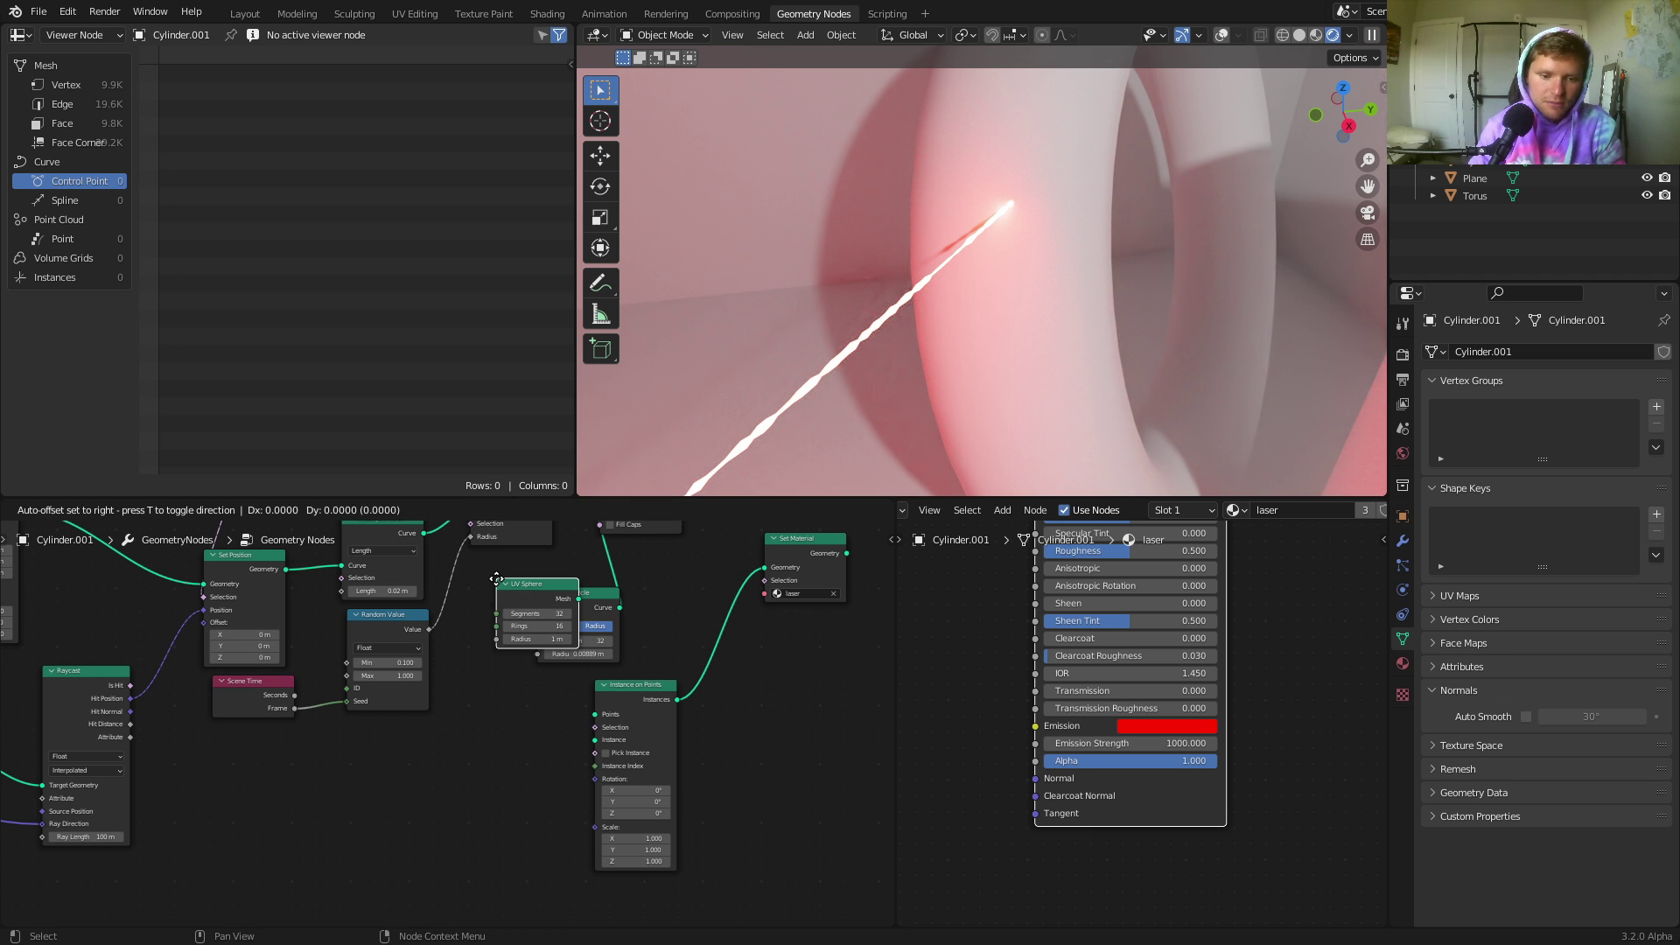
click(533, 821)
drag(540, 827, 595, 740)
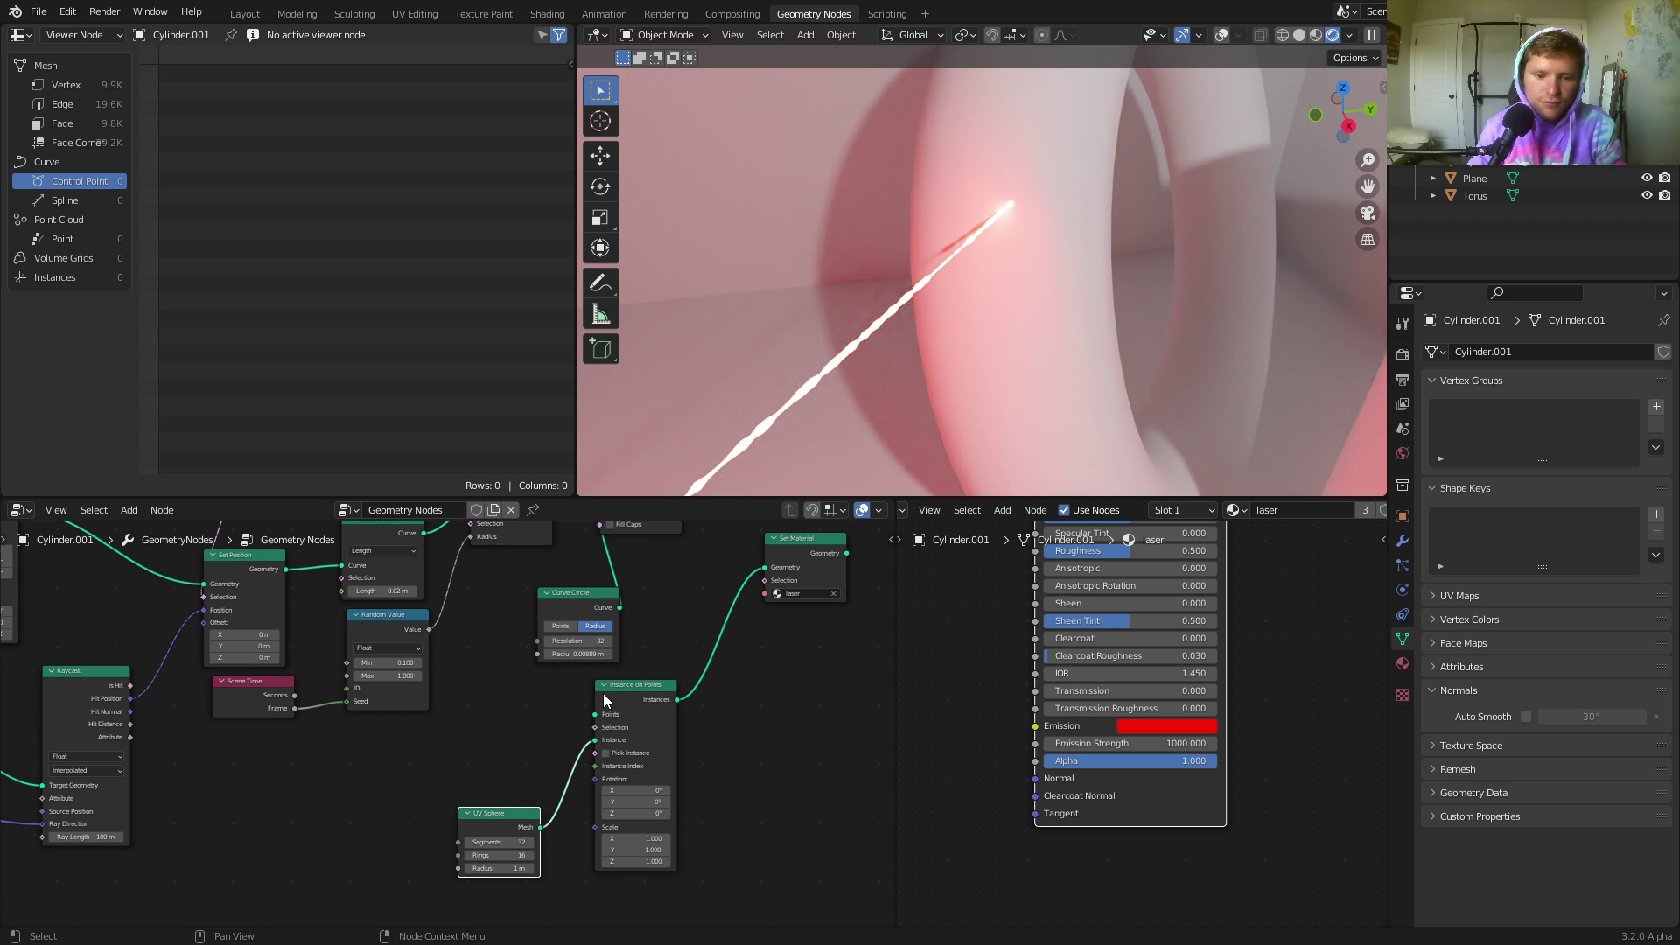
Link the Set Position geometry to the Points input of Instance on Points and the duplicated Set Material to Join Geometry.
middle_drag(639, 581, 618, 710)
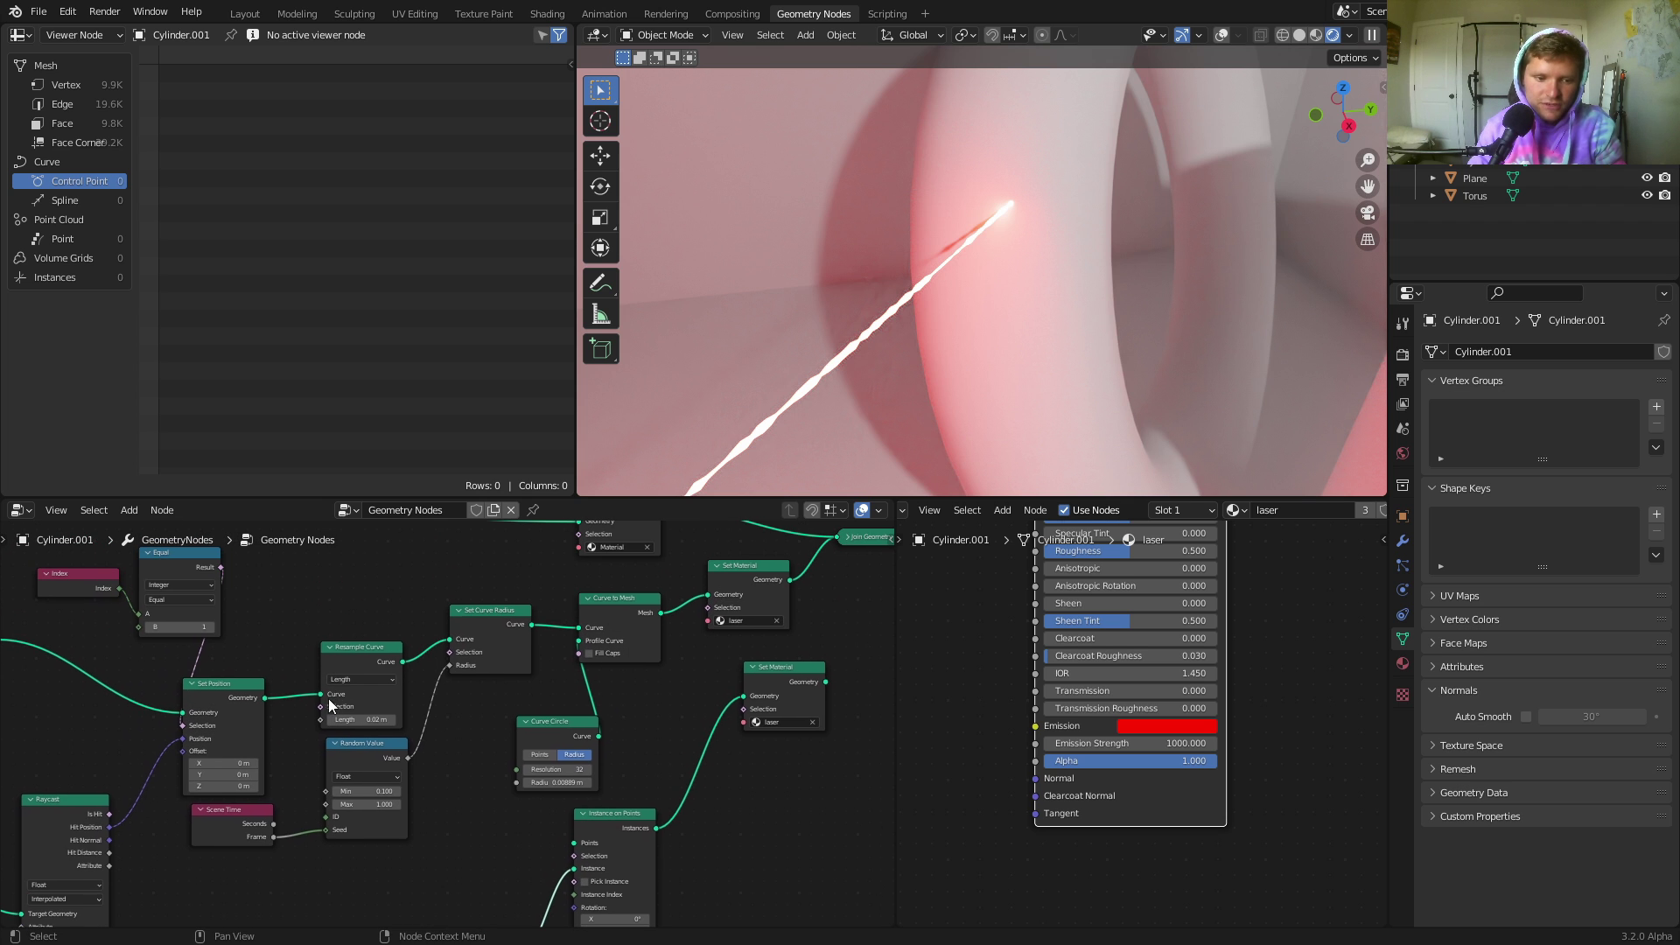
middle_drag(322, 700, 366, 638)
alt+right_drag(304, 638, 616, 775)
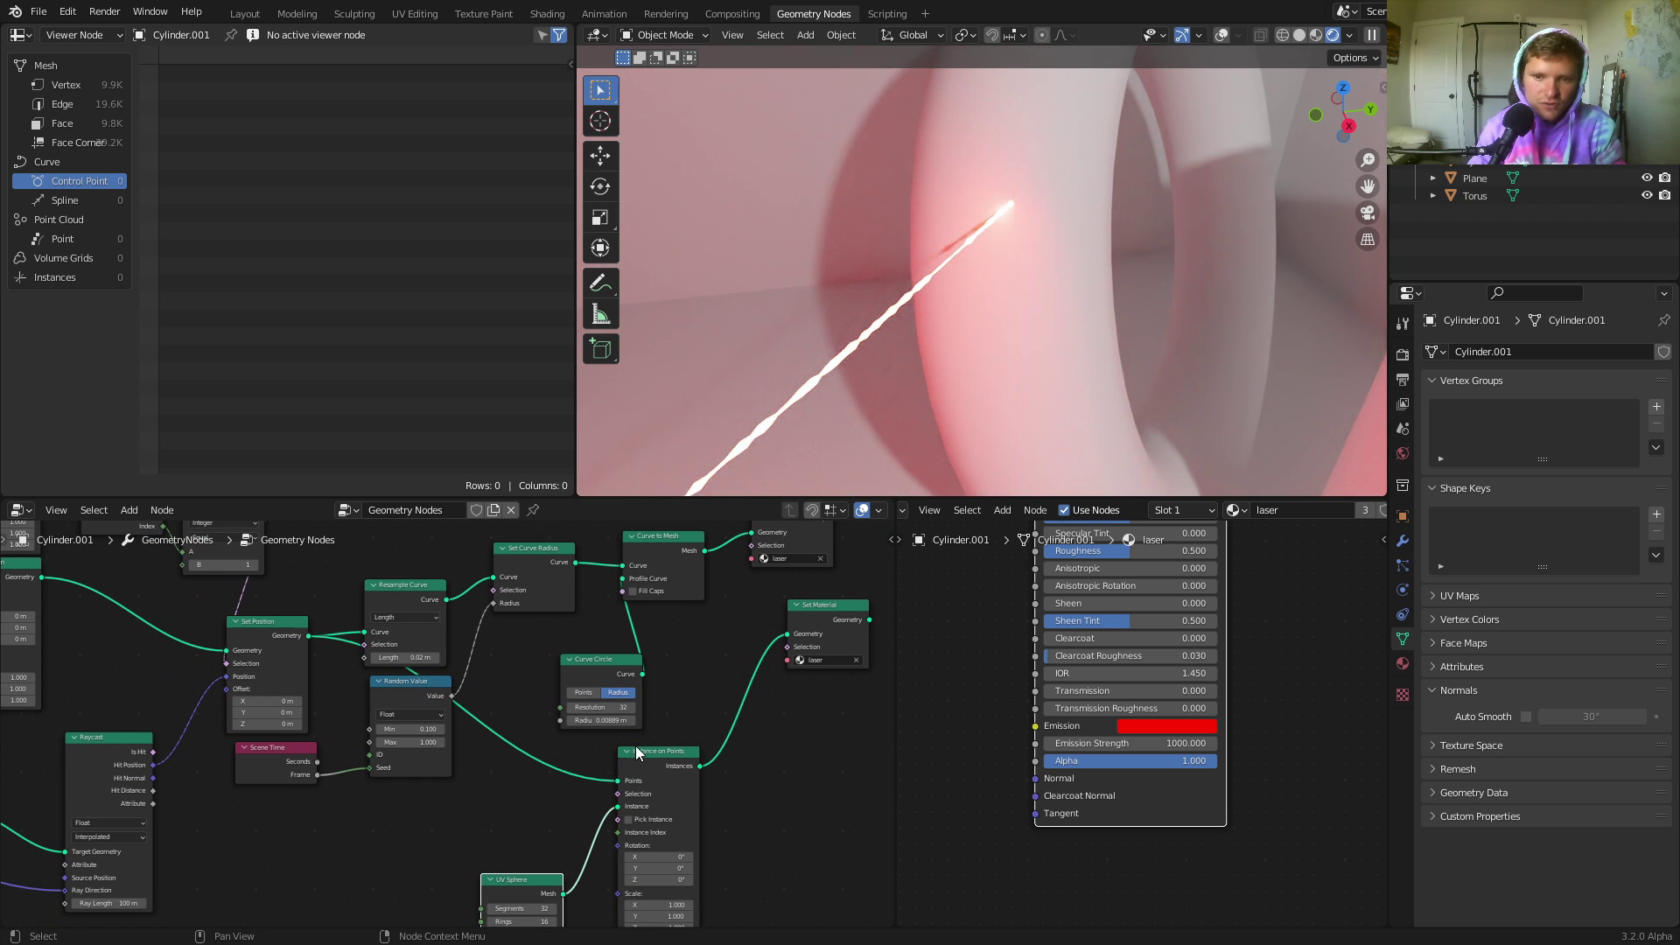
scroll(668, 753, down, 1)
middle_drag(791, 653, 523, 777)
alt+right_drag(551, 755, 565, 626)
scroll(899, 382, down, 3)
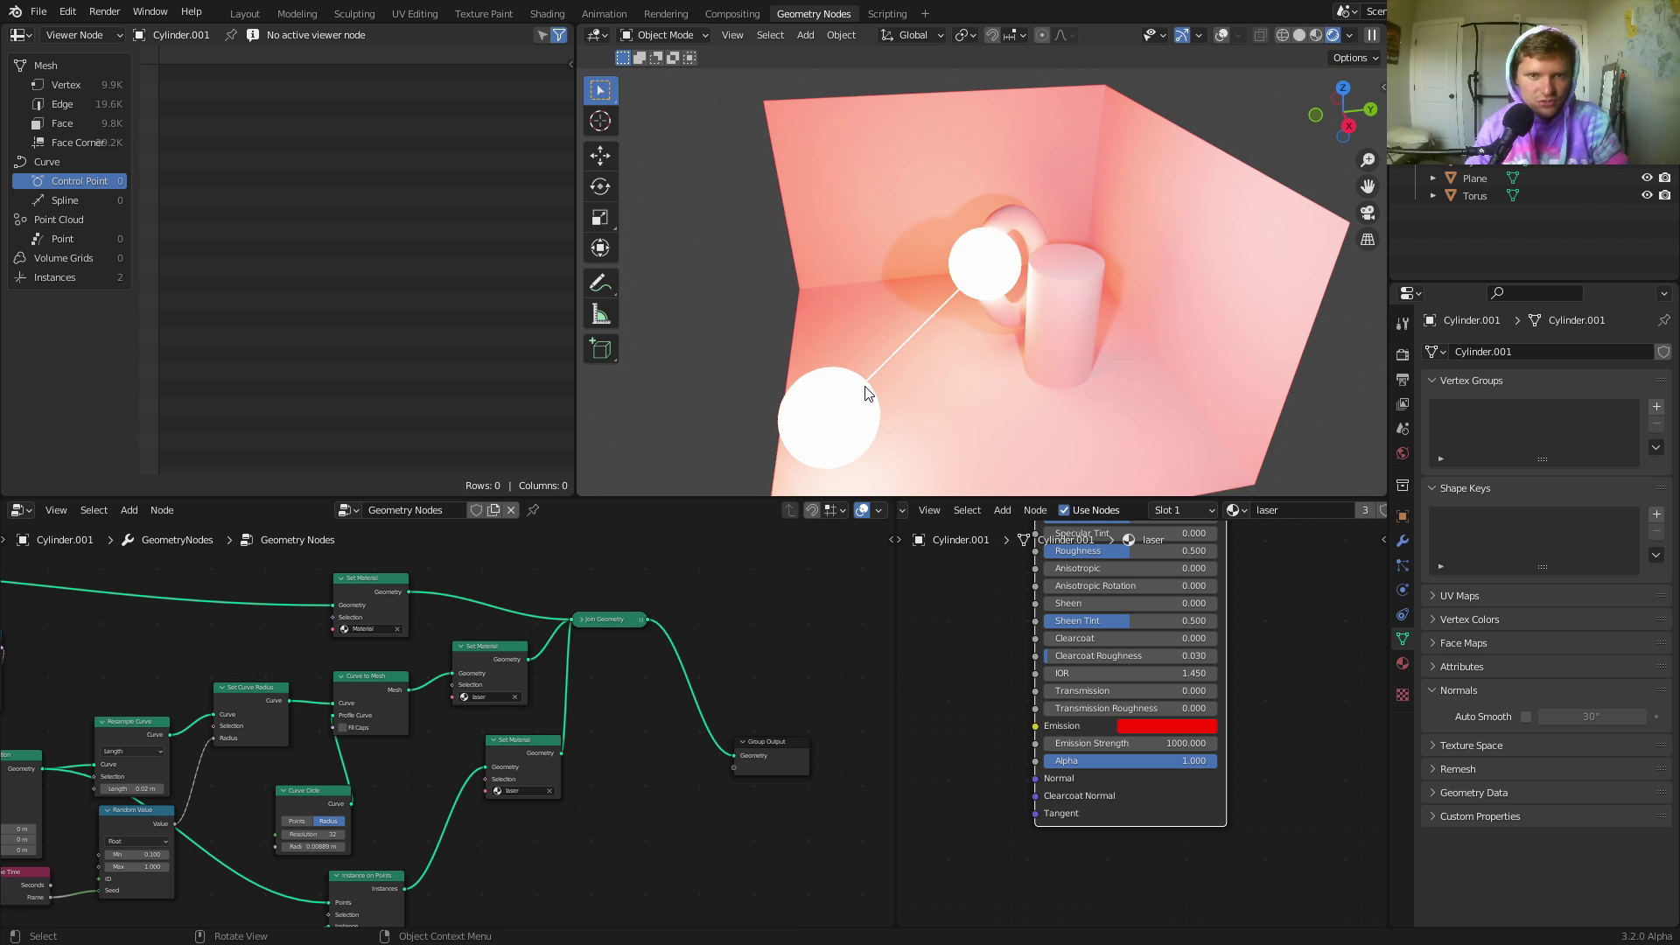
Link the Equal node's Result to the Selection of Instance on Points so the sphere appears only at the beam's end.
middle_drag(348, 829, 580, 554)
scroll(438, 629, down, 1)
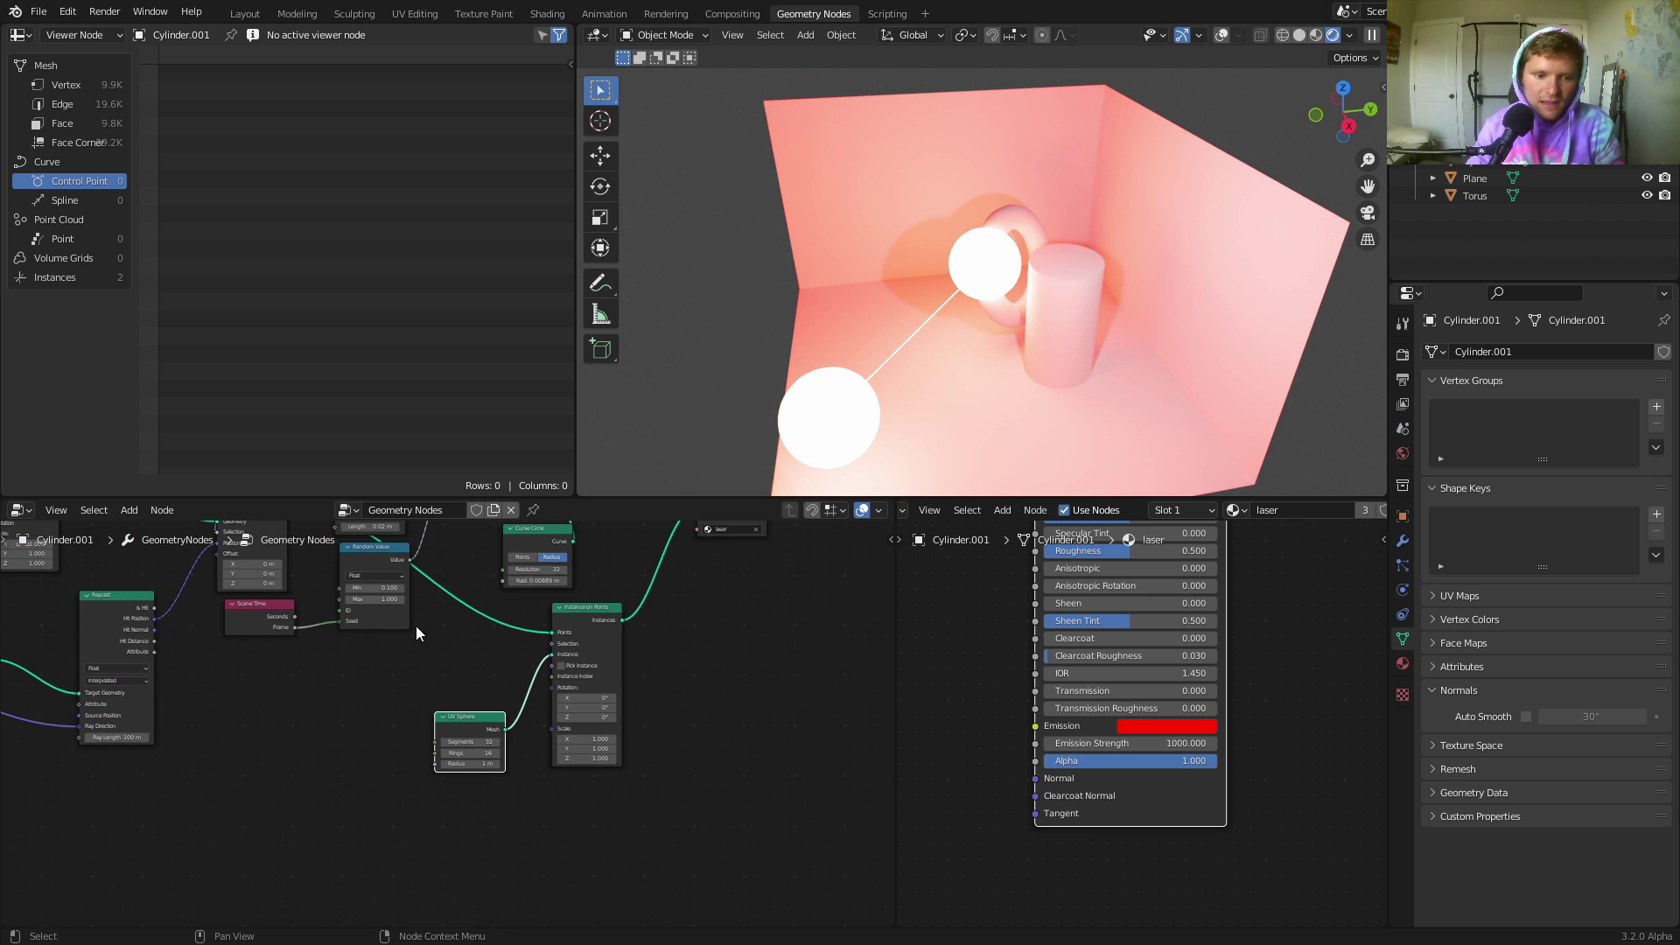
middle_drag(403, 613, 448, 747)
middle_drag(312, 607, 323, 634)
drag(307, 553, 610, 800)
Shrink the UV Sphere's radius to 0.1 m, reduce it further to 0.02 m, and check it at the beam's end.
middle_drag(588, 898, 643, 733)
scroll(642, 733, up, 3)
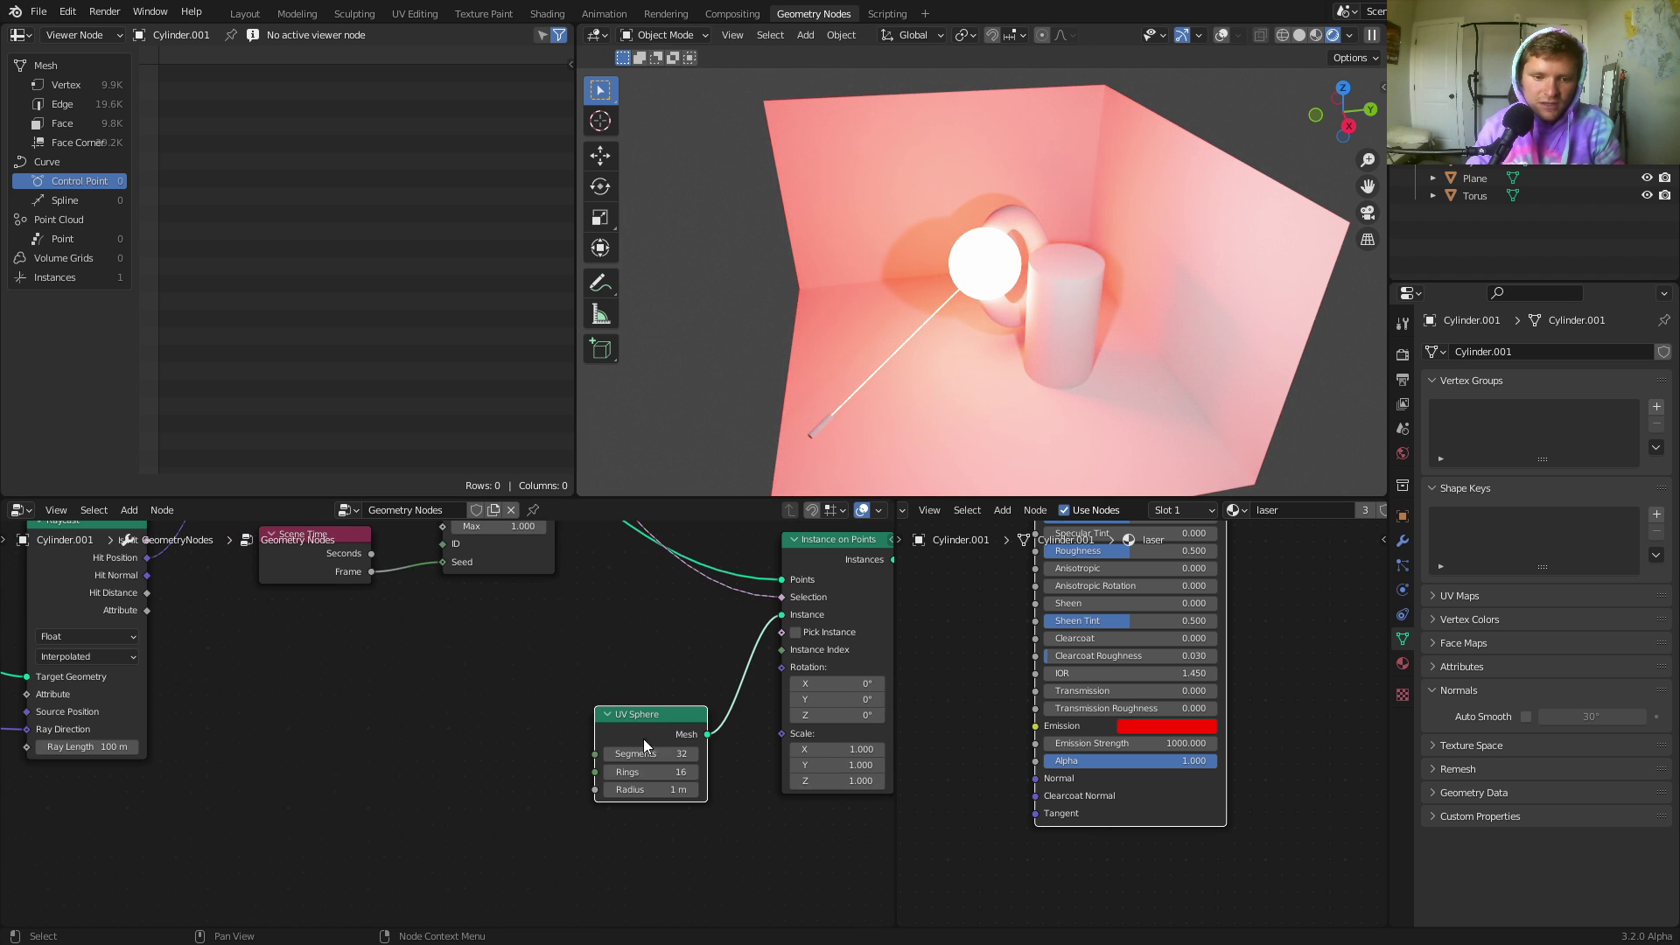
text(0.1)
key(Return)
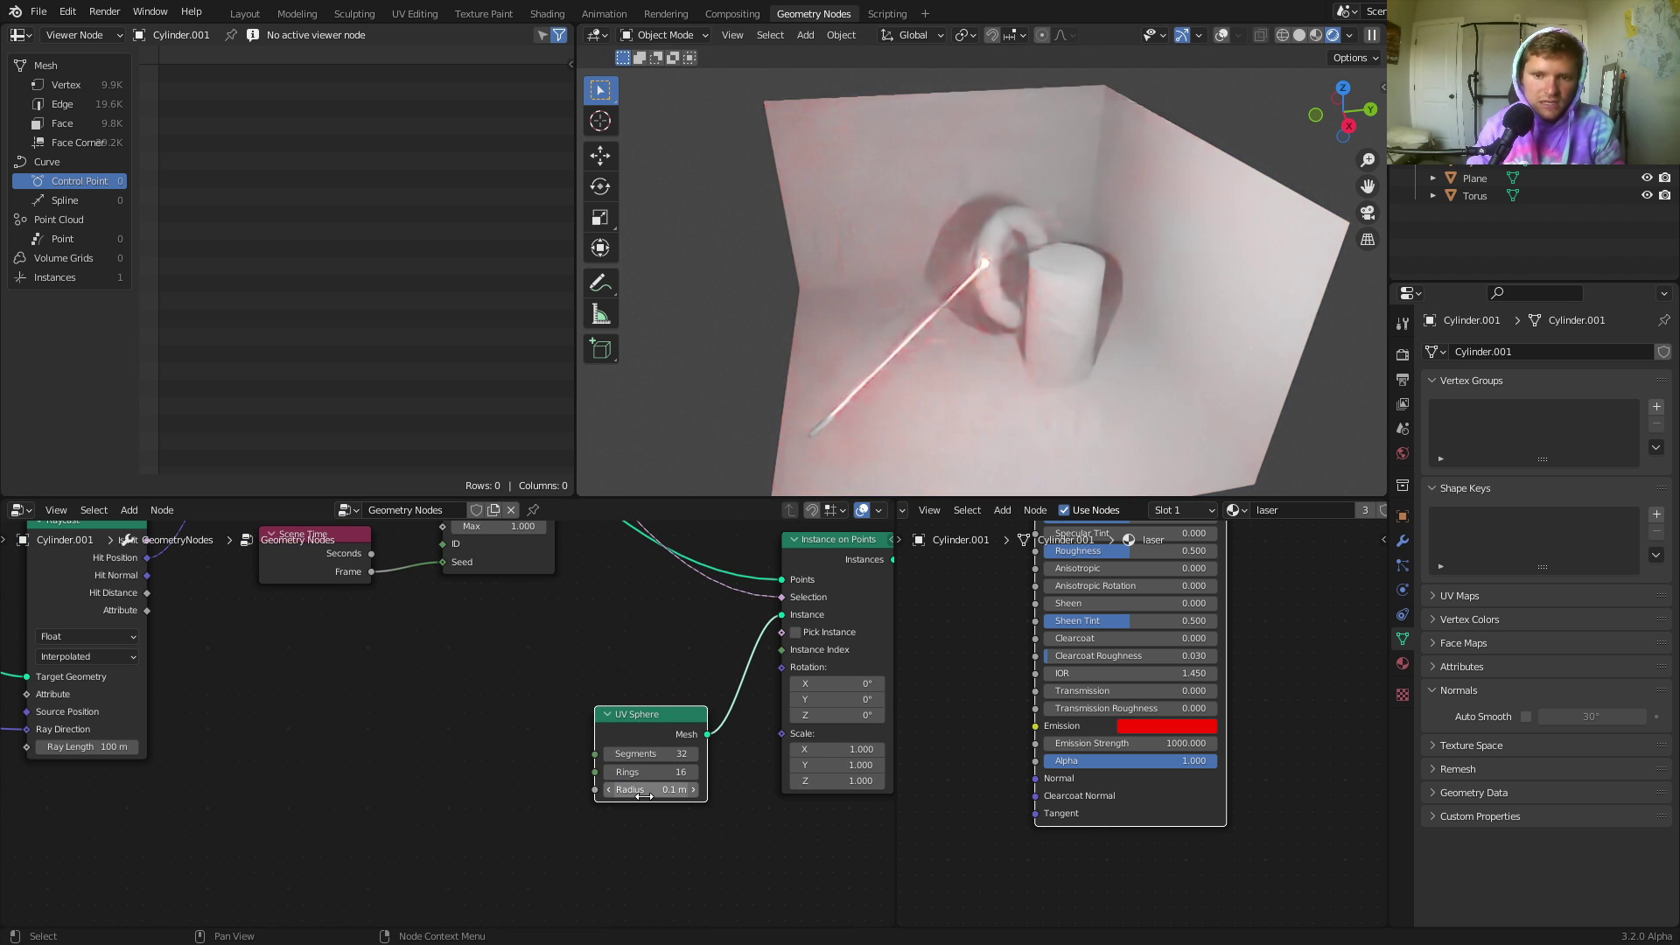
scroll(1027, 254, up, 6)
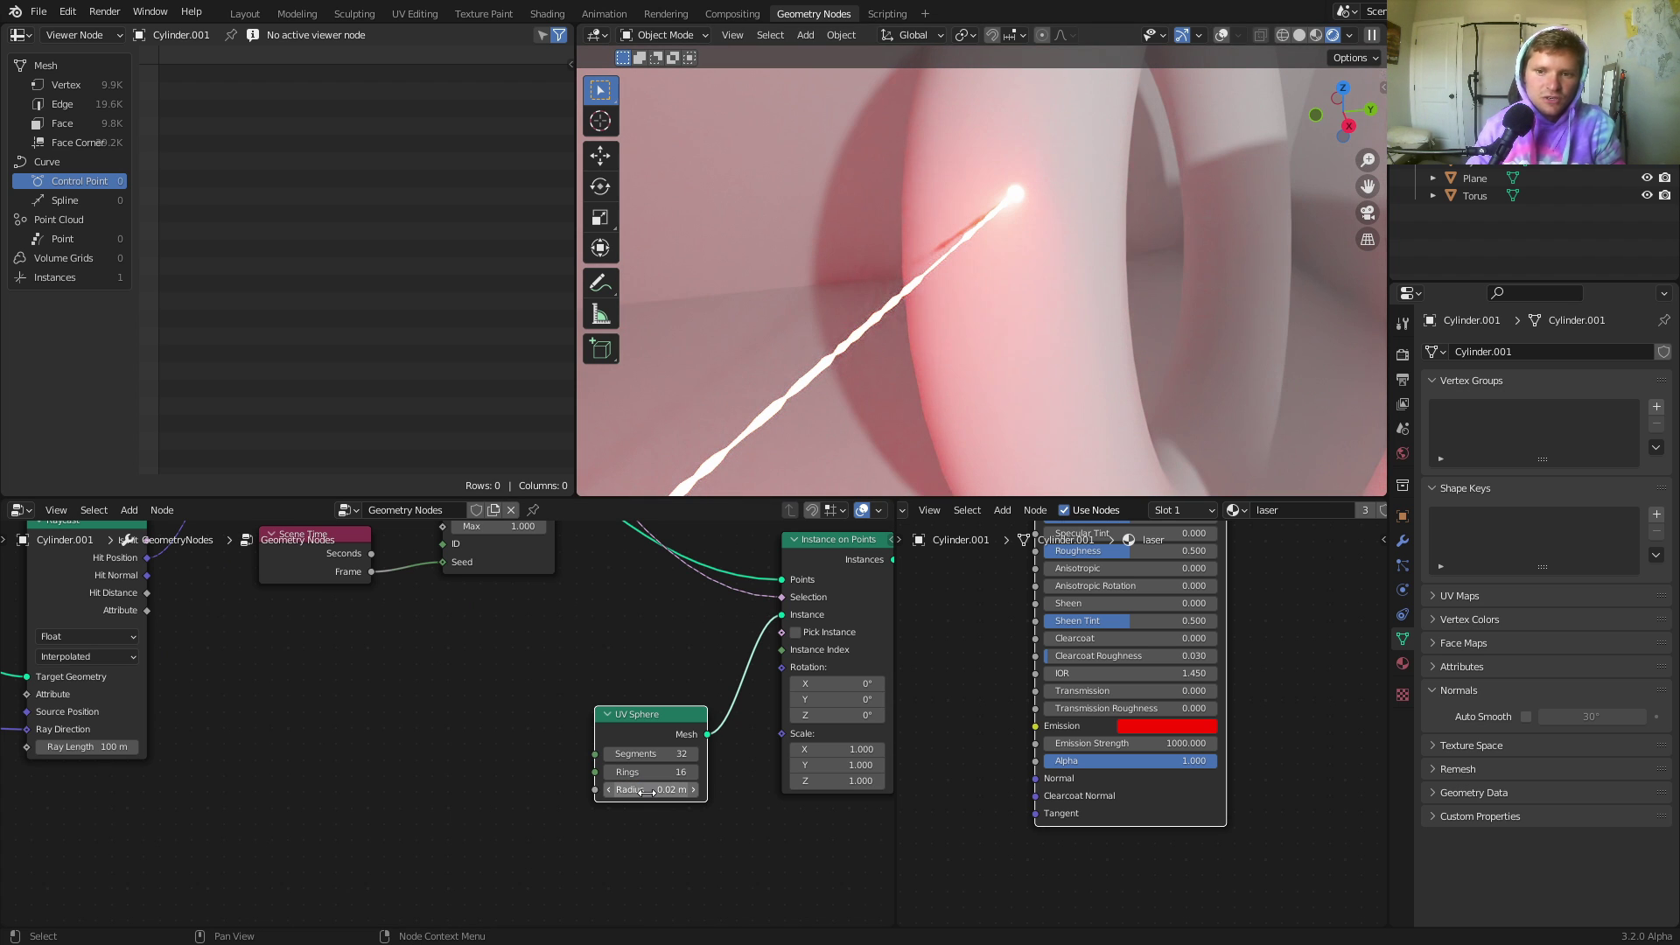
scroll(1167, 206, down, 4)
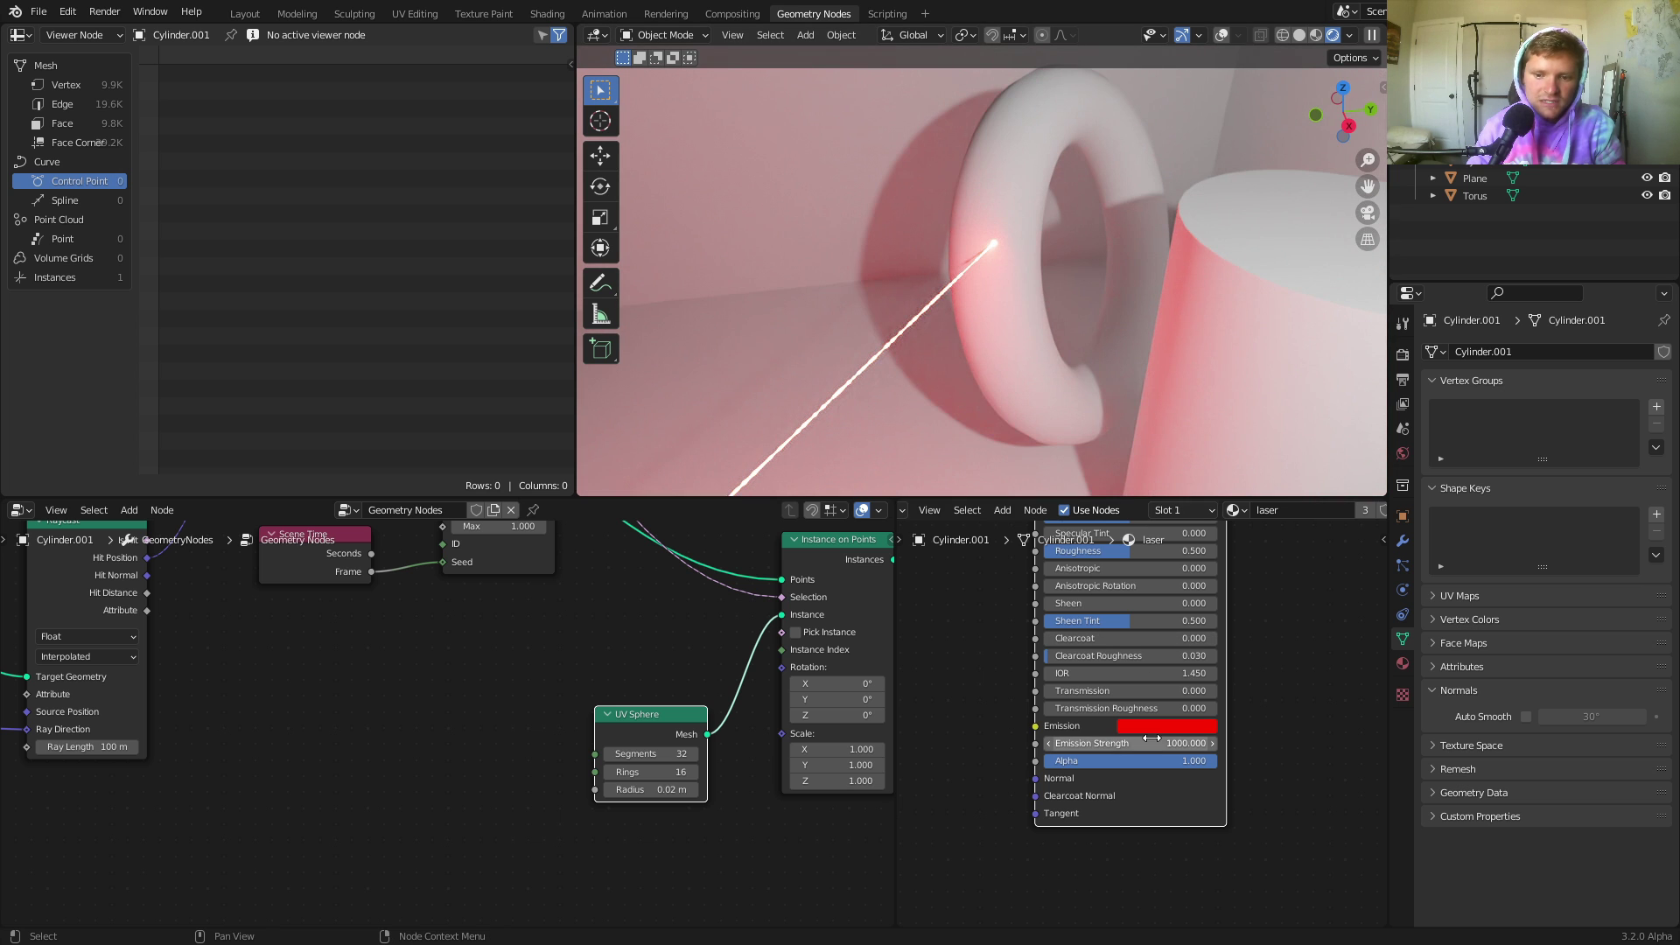
Make a single-user copy of the laser material and assign laser.001 to the sphere's Set Material node.
scroll(758, 611, down, 7)
middle_drag(758, 612, 586, 787)
scroll(665, 691, up, 5)
middle_drag(665, 692, 593, 746)
scroll(593, 747, up, 4)
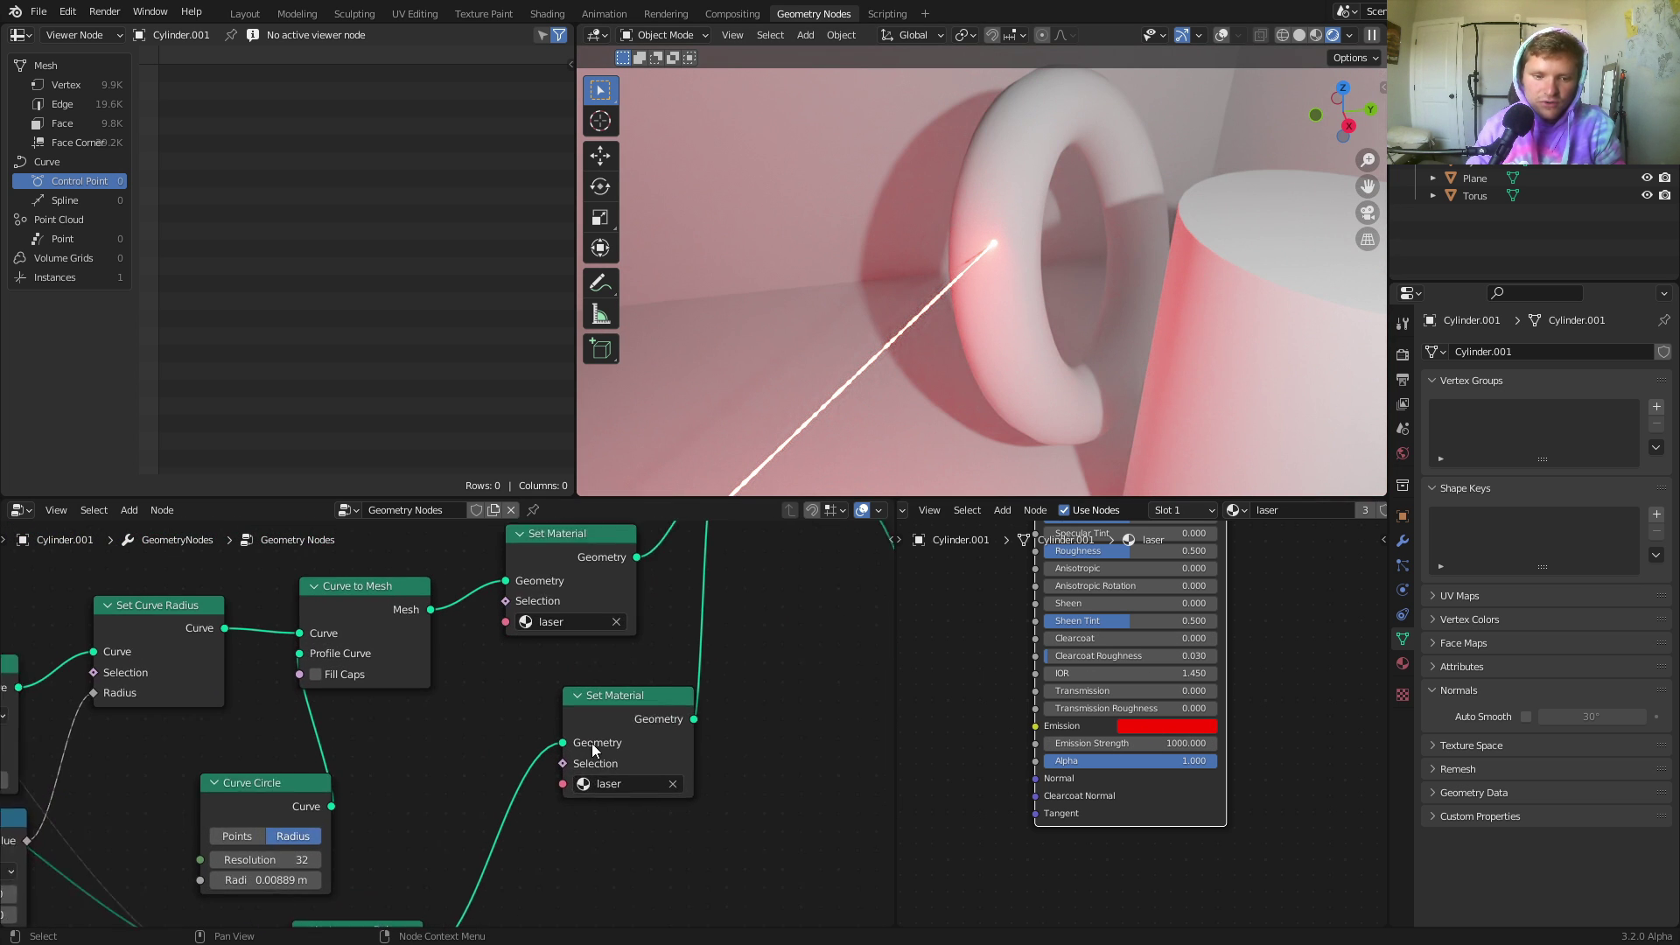
click(1358, 509)
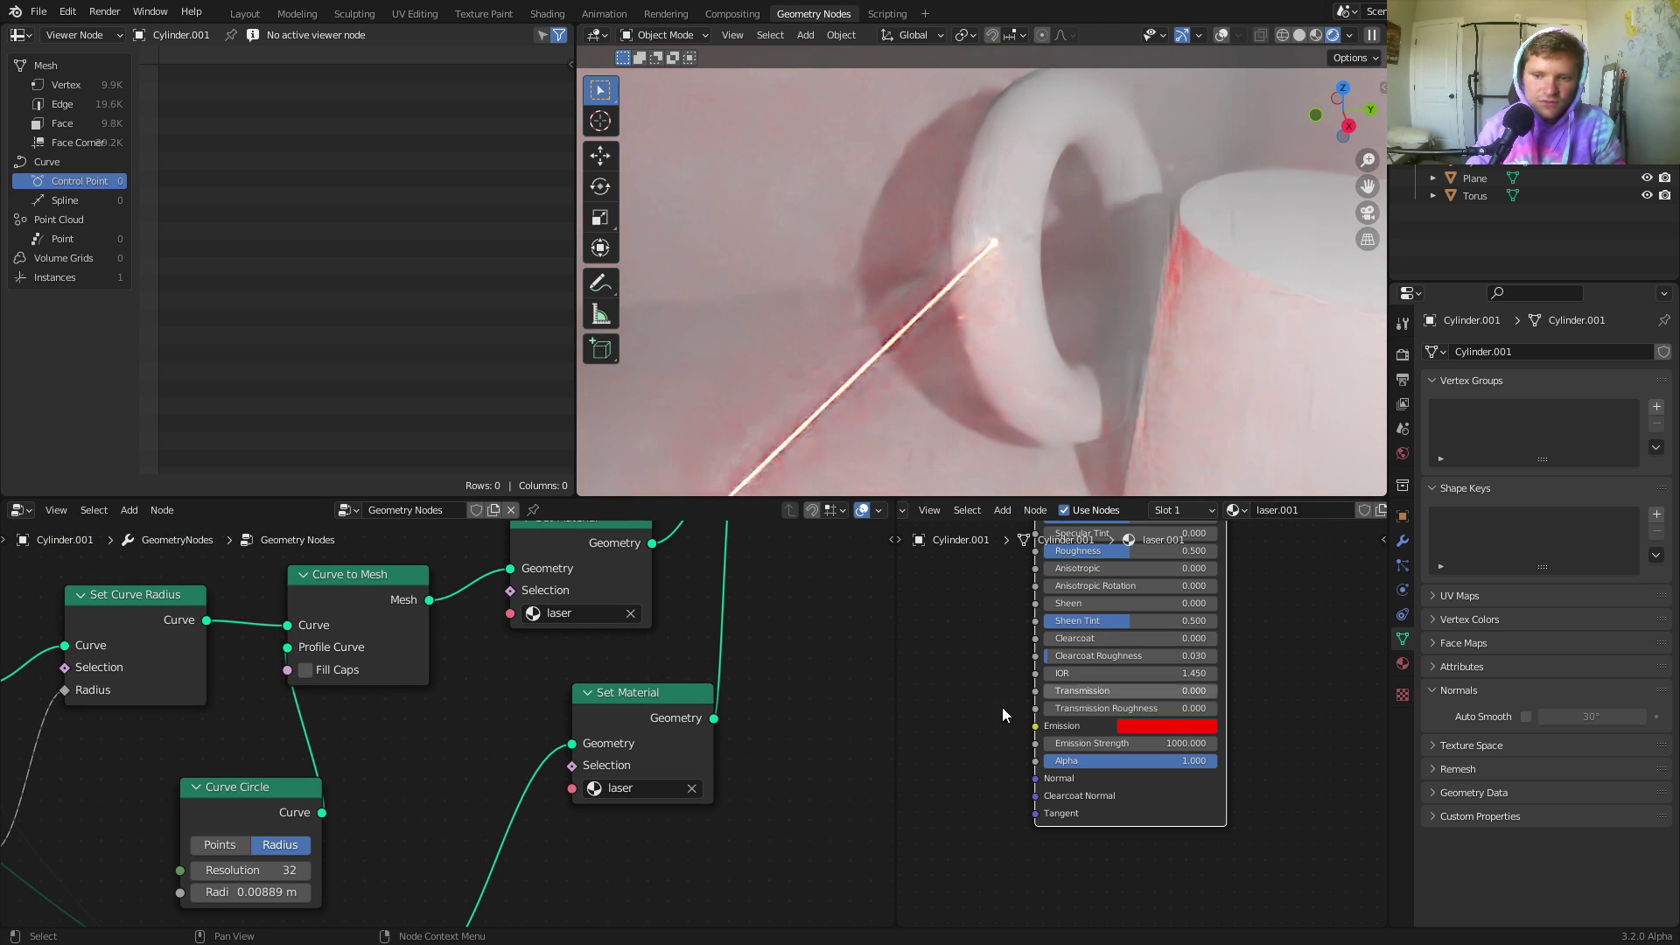
click(632, 788)
click(665, 596)
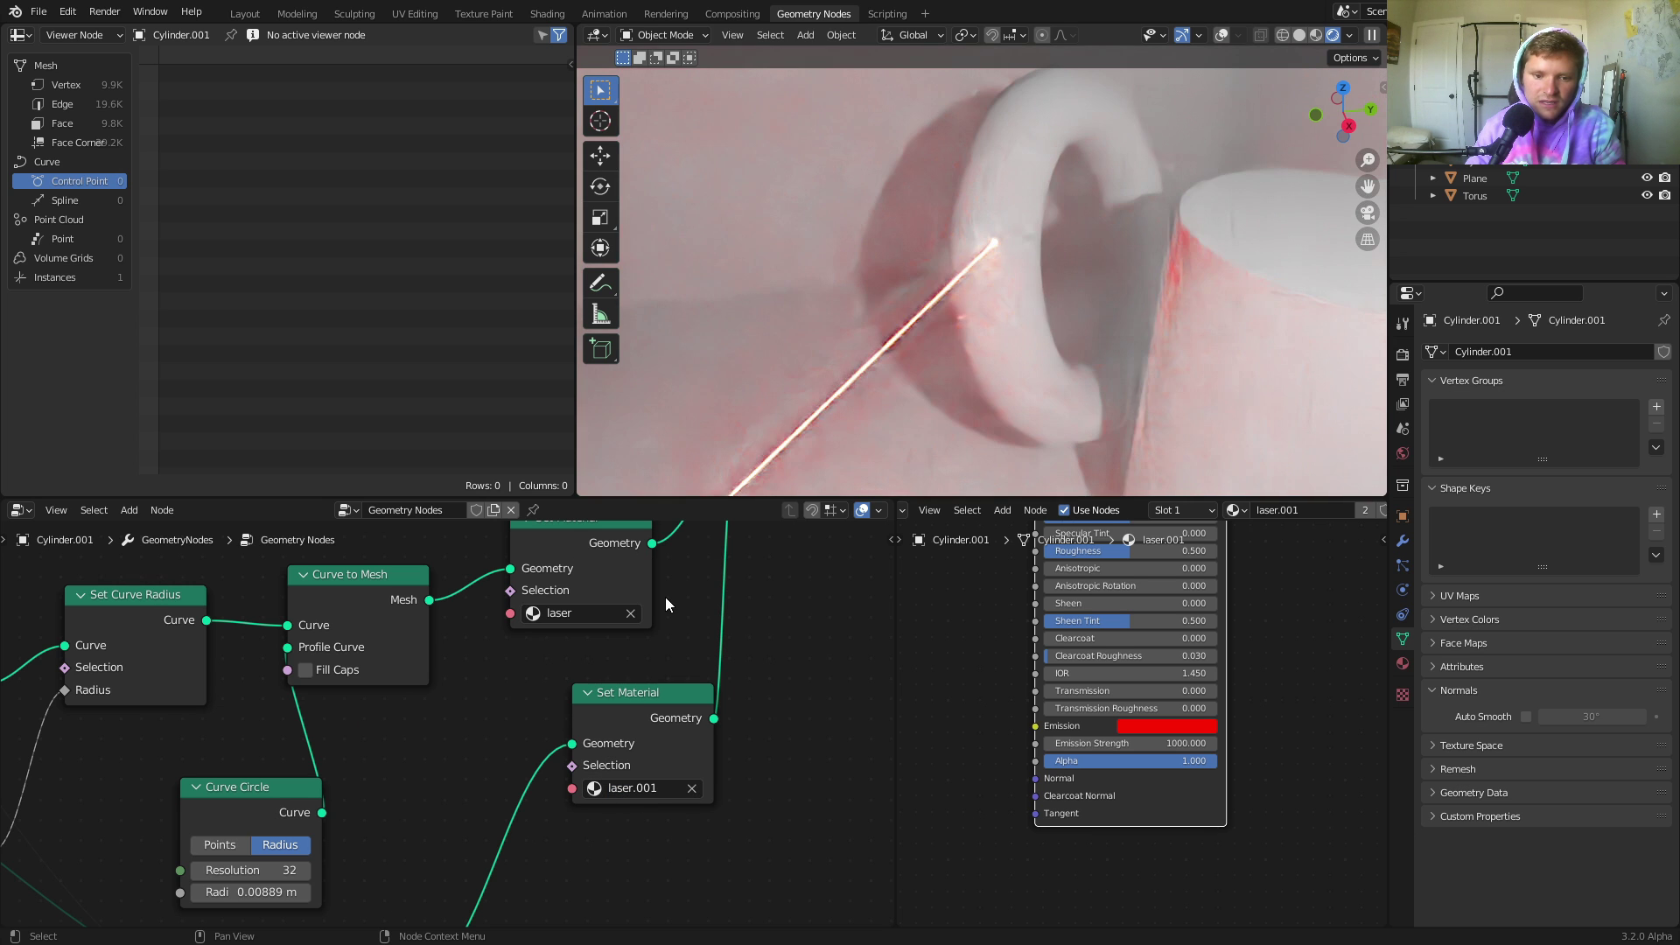
Try a bright green Emission color on the laser.001 material and undo the color change.
click(1153, 726)
click(1148, 562)
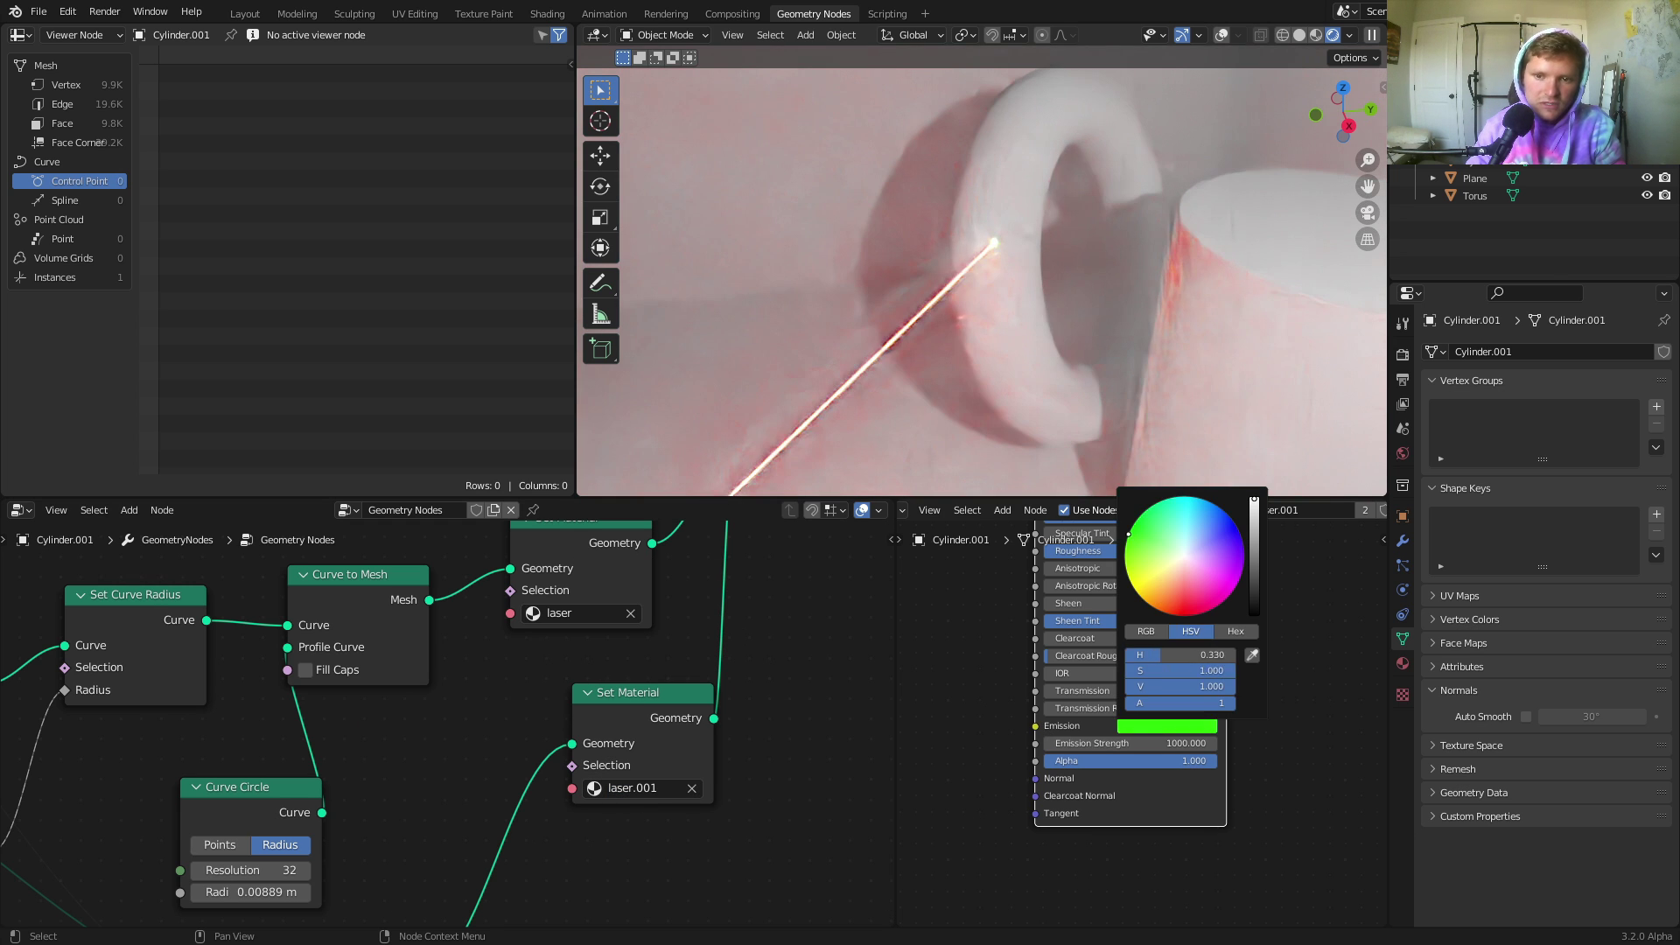
scroll(1023, 217, up, 2)
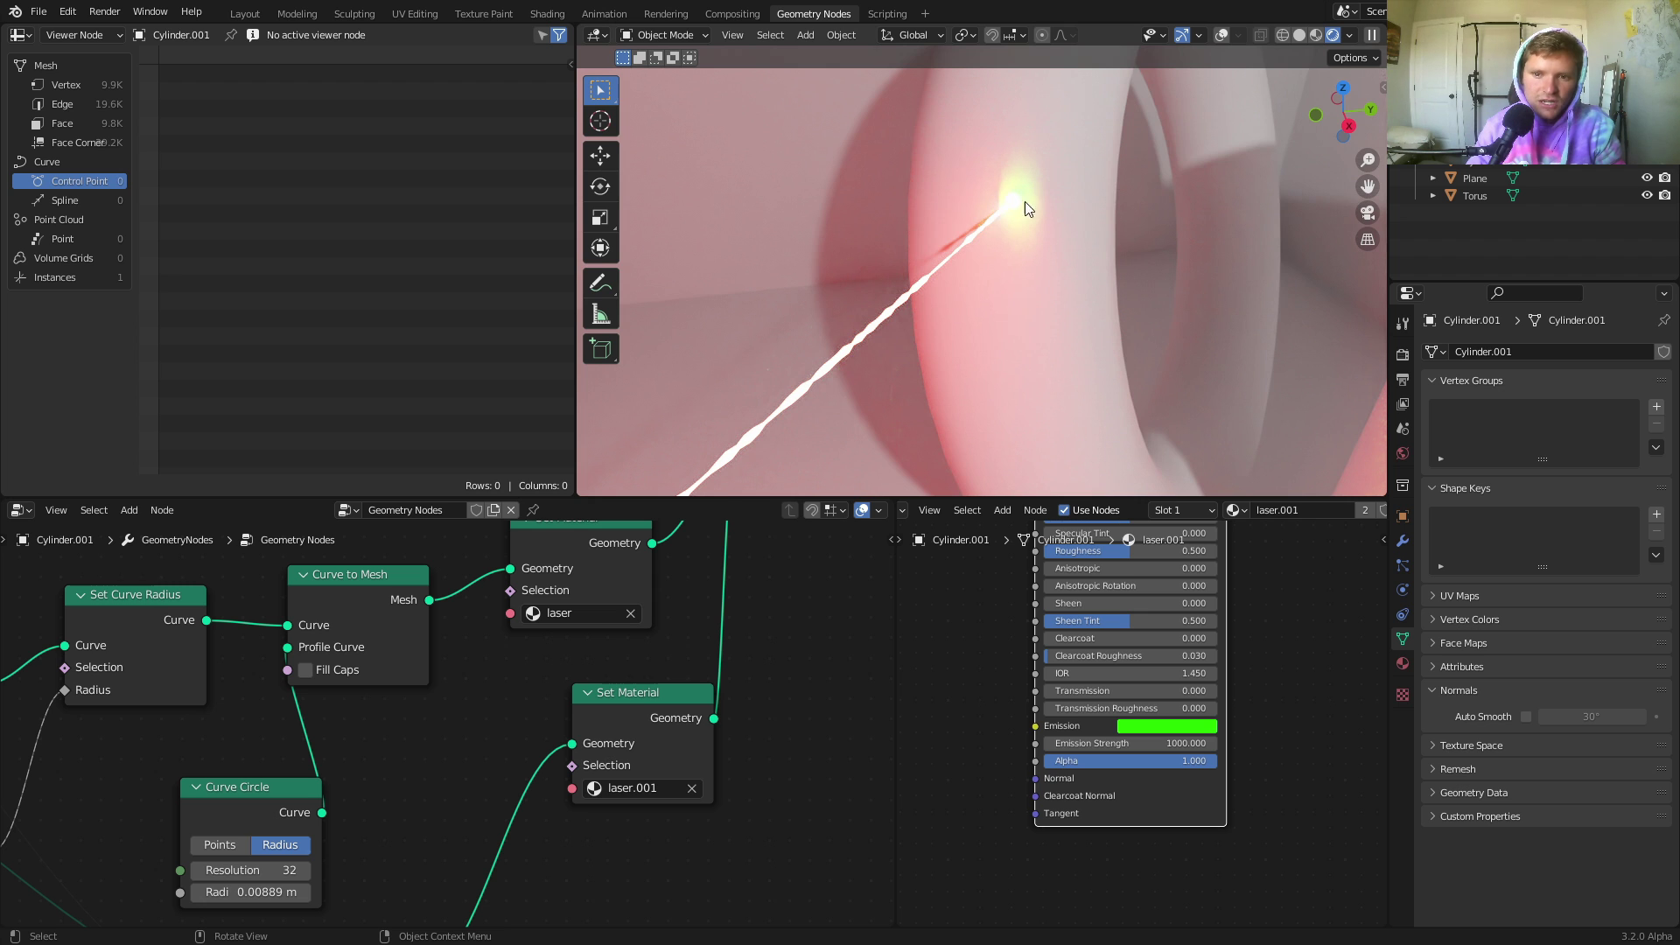
scroll(1040, 240, down, 3)
key(ctrl+z)
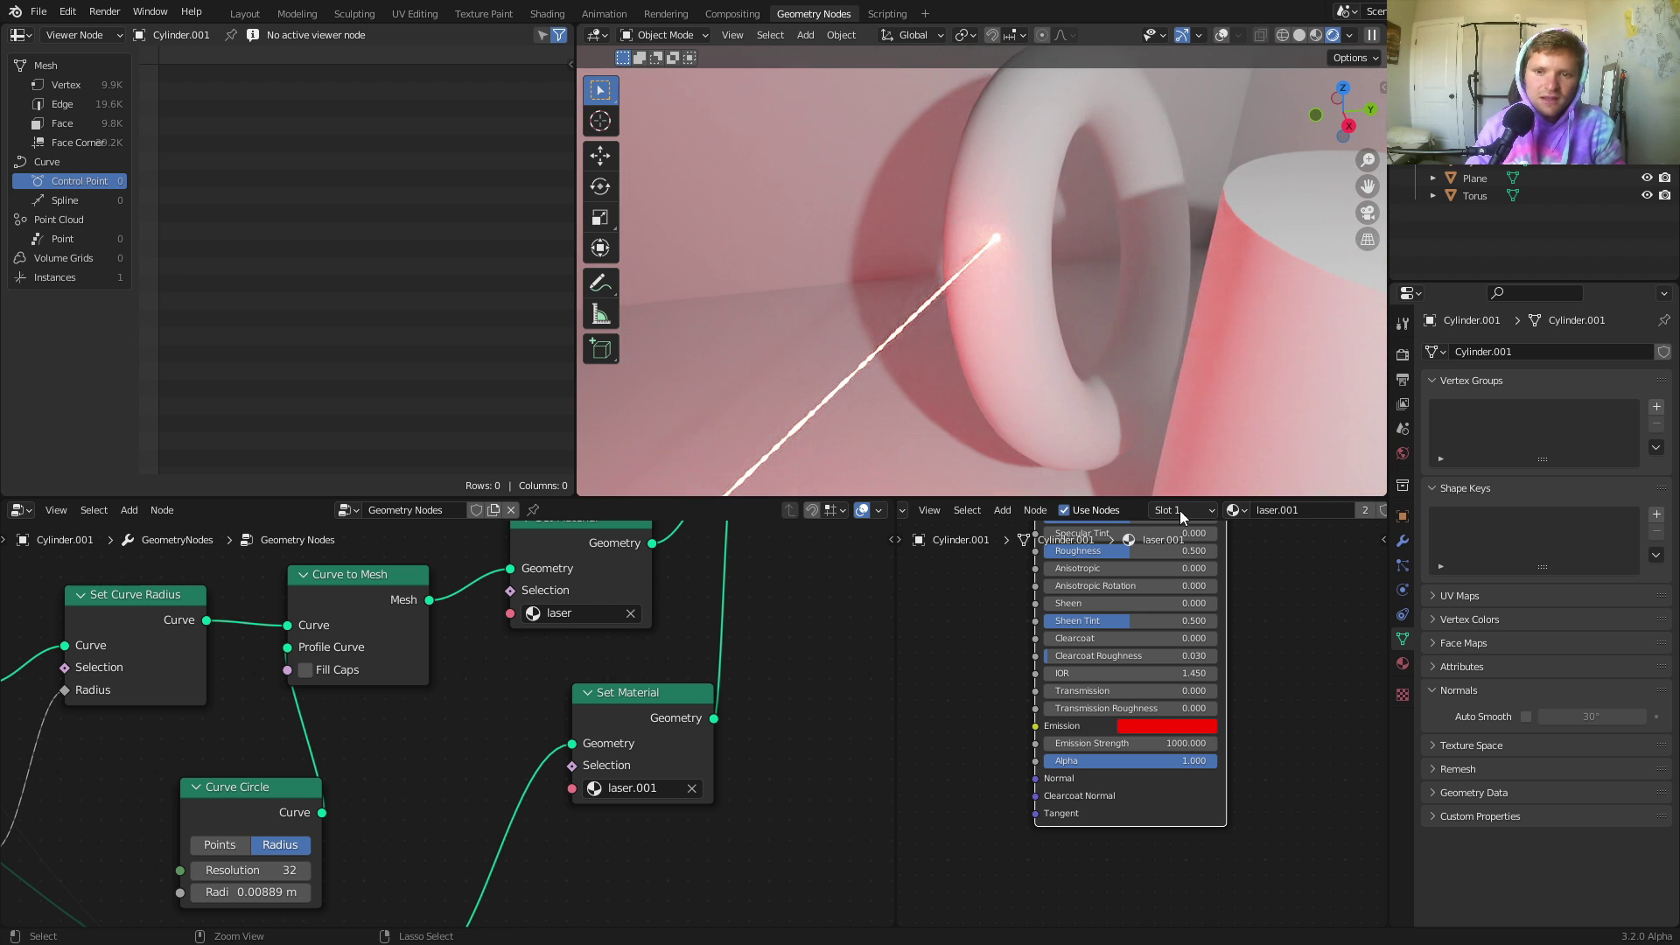
Set the laser.001 material's Emission Strength to 10000 and check the glow in the whole room.
click(1183, 743)
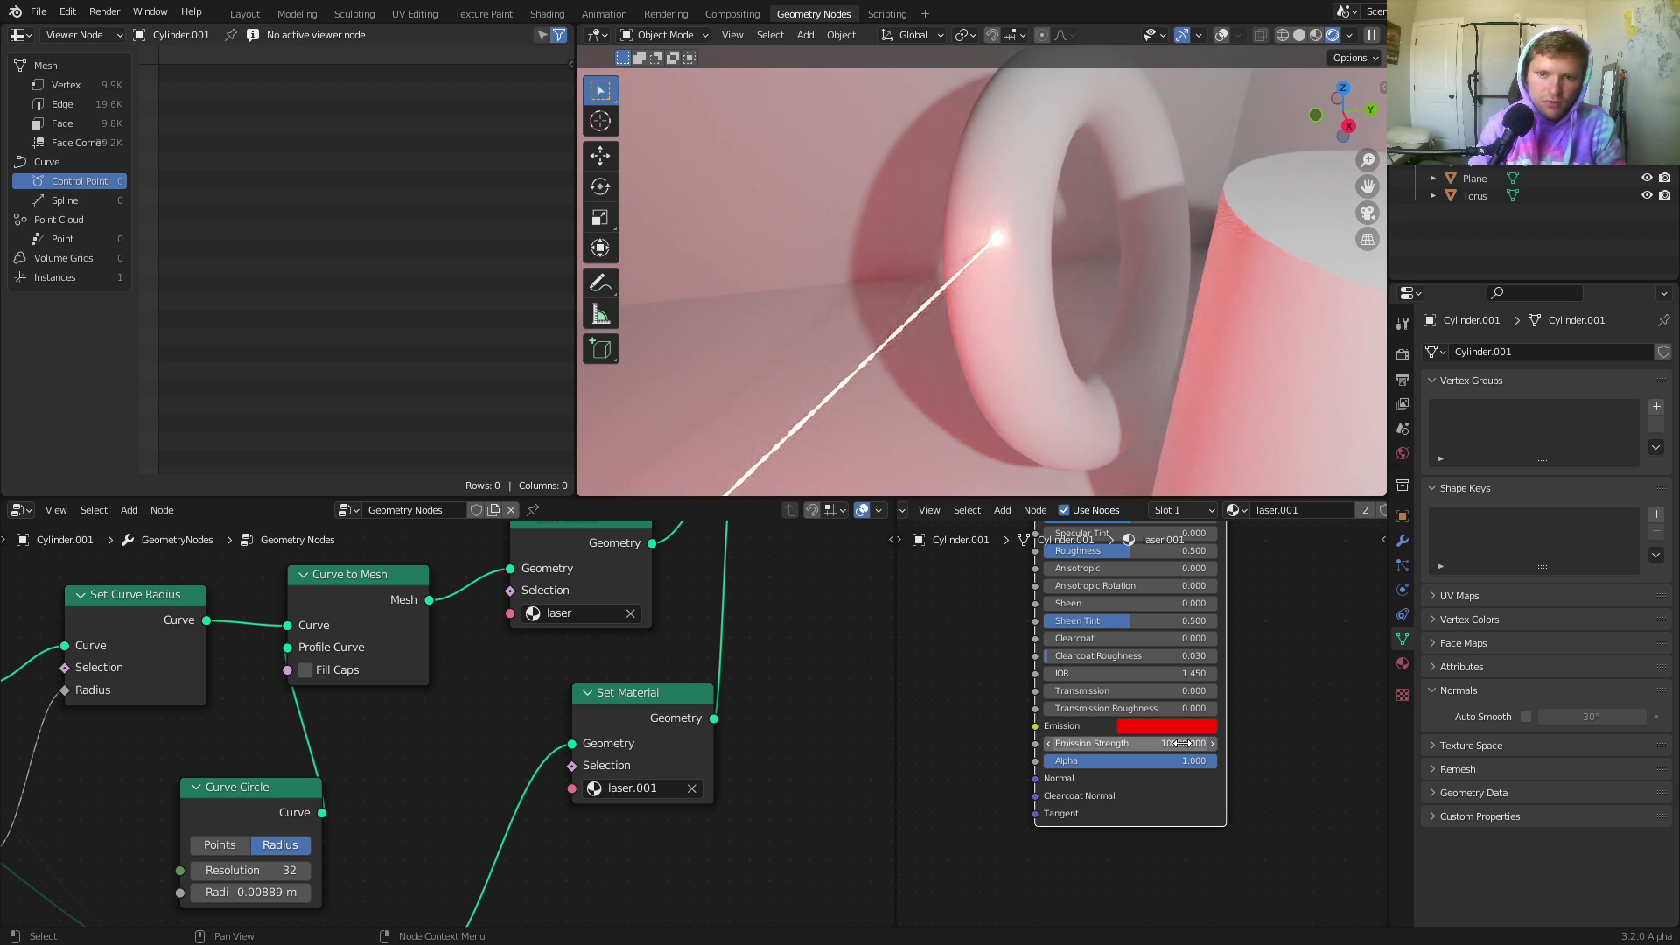
text(0)
key(Return)
scroll(954, 229, down, 3)
scroll(989, 284, down, 2)
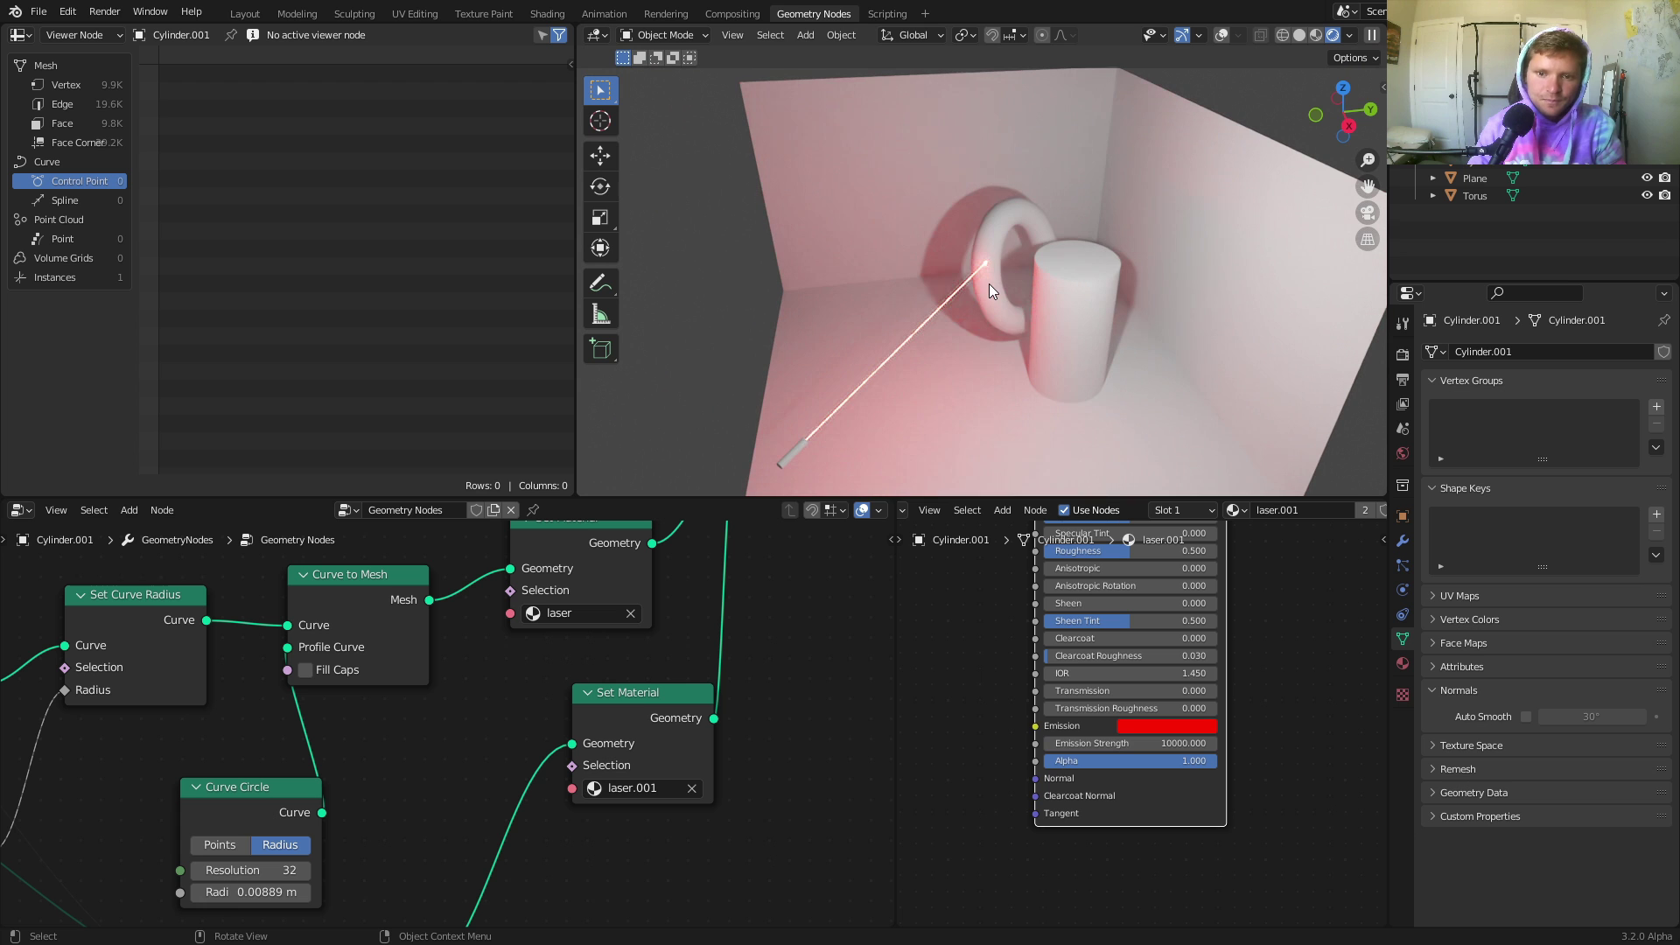
Play the animation and examine the laser beam and its glowing end point from a lower angle.
key(space)
middle_drag(920, 358, 965, 301)
scroll(964, 301, up, 3)
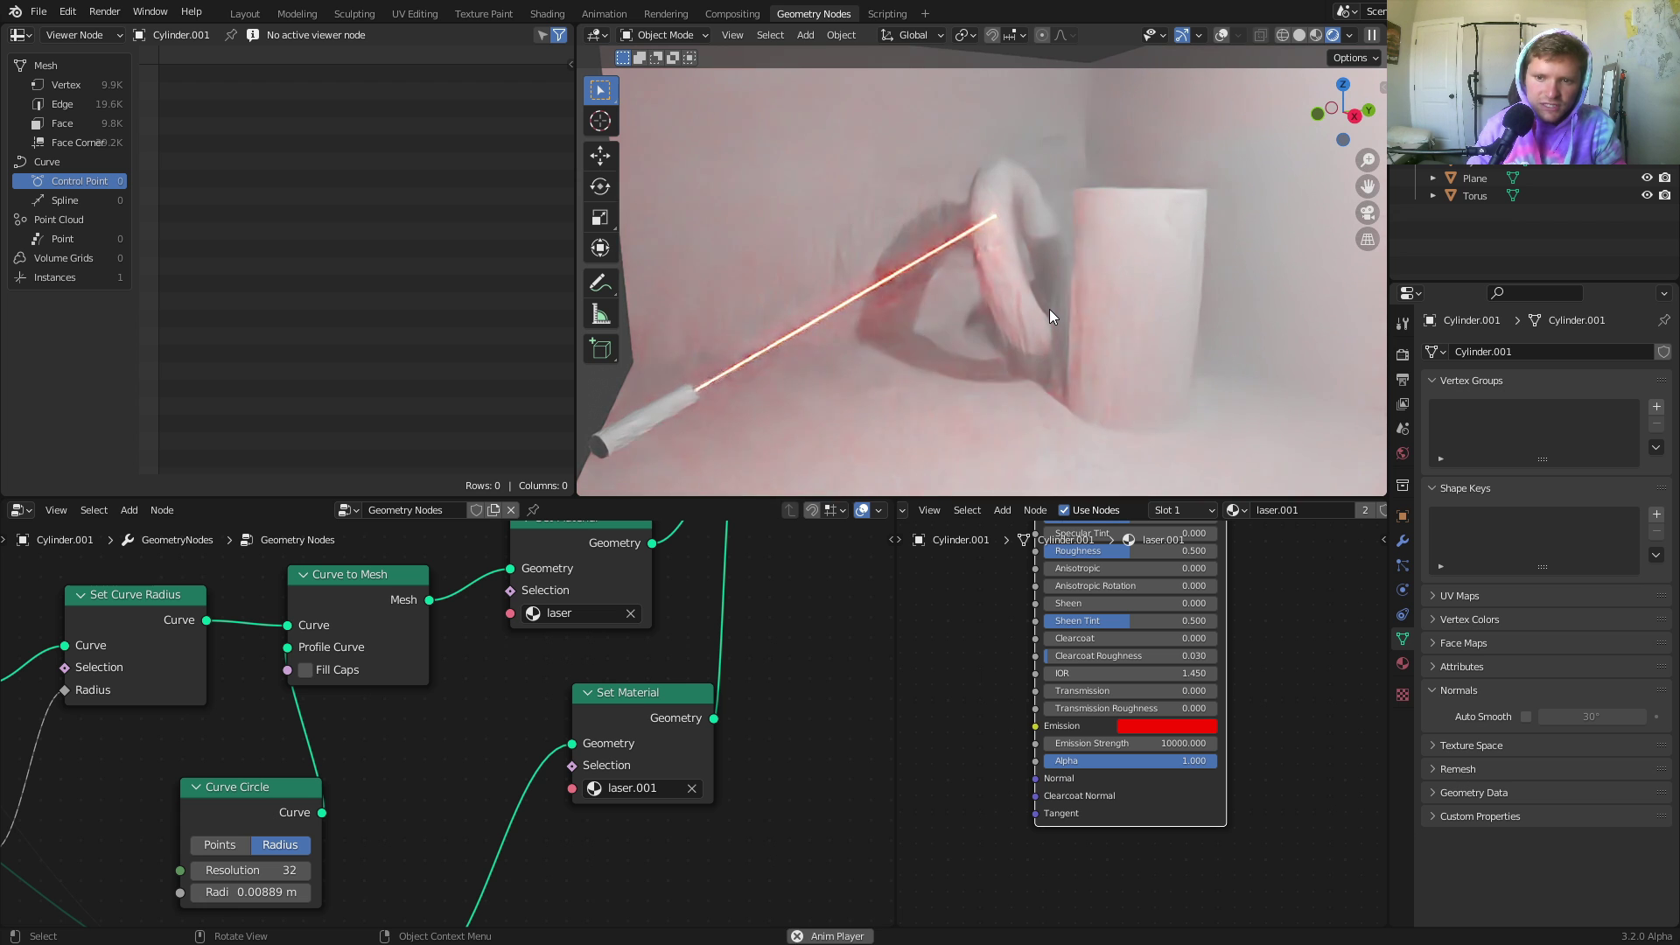
Sweep the laser beam across the room by varying the Vector node's X value, ending at -1.160 to aim it at the torus.
scroll(487, 739, down, 6)
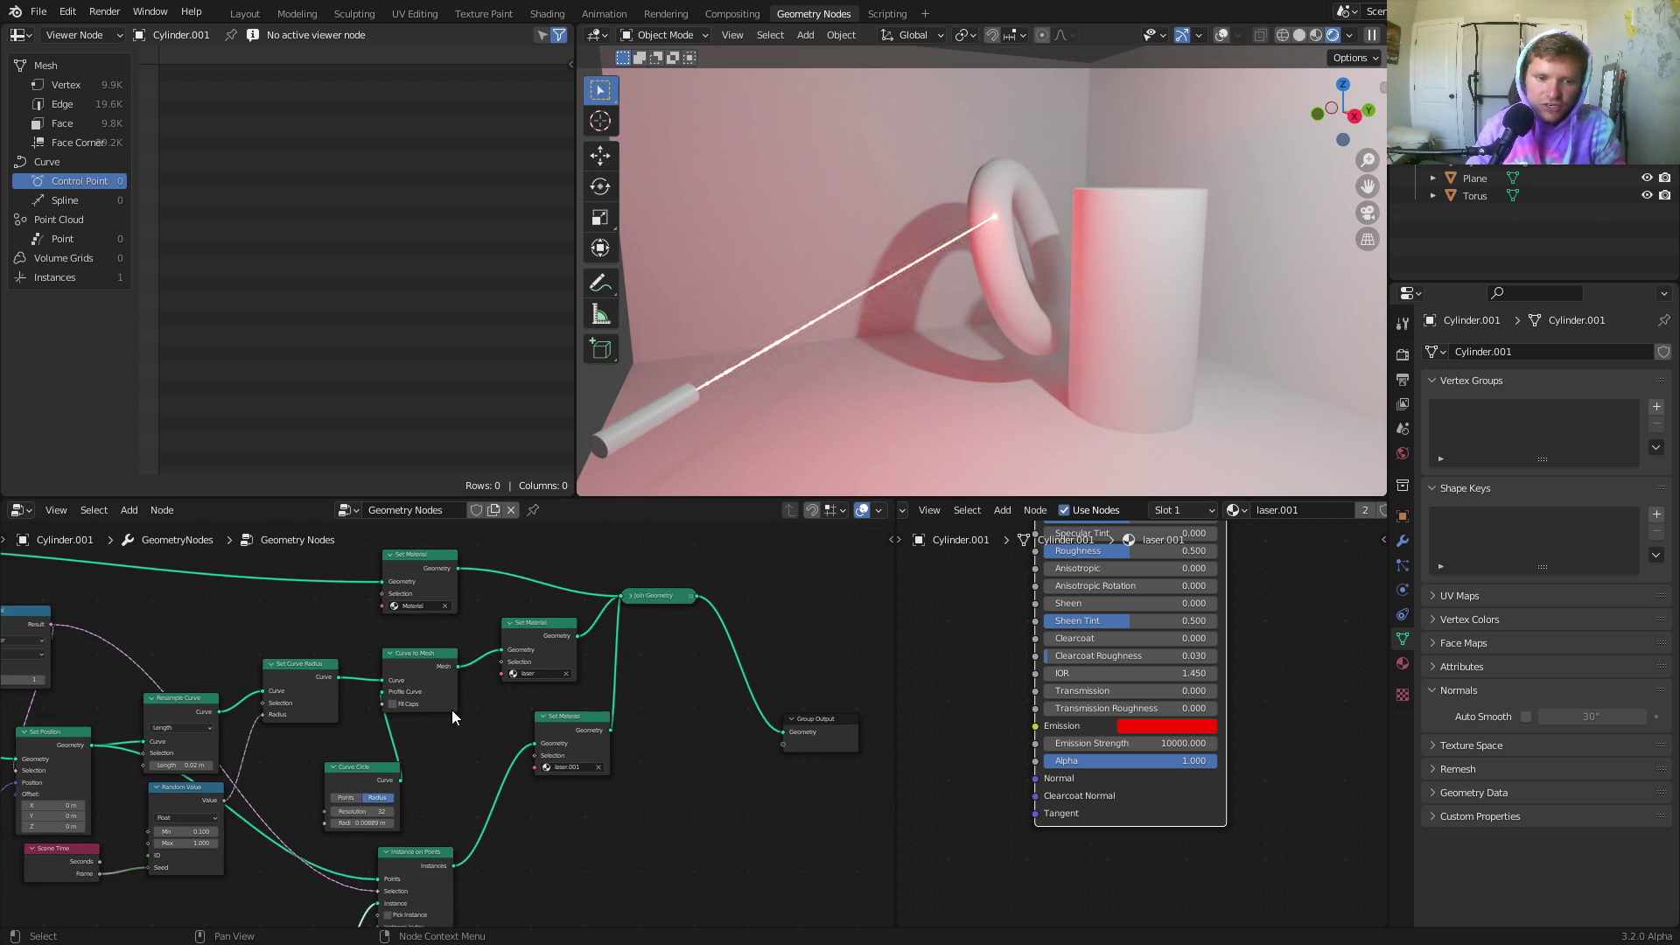
scroll(380, 701, up, 4)
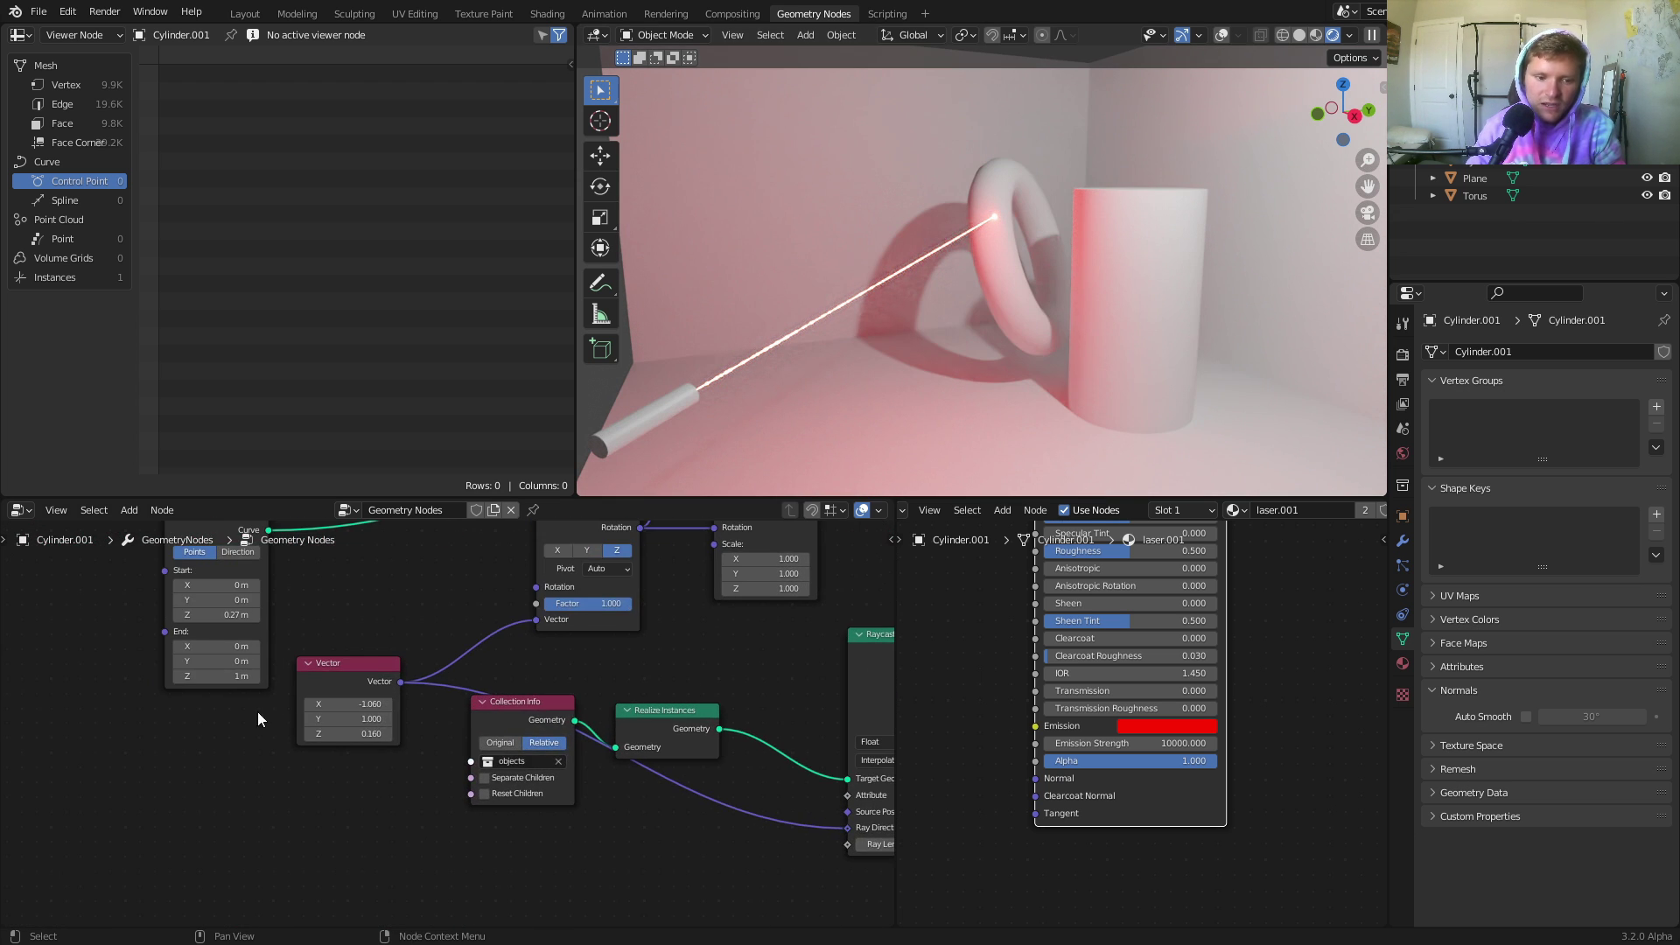
mouse_move(339, 699)
shift+mouse_down()
mouse_move(299, 699)
mouse_move(339, 700)
shift+mouse_up()
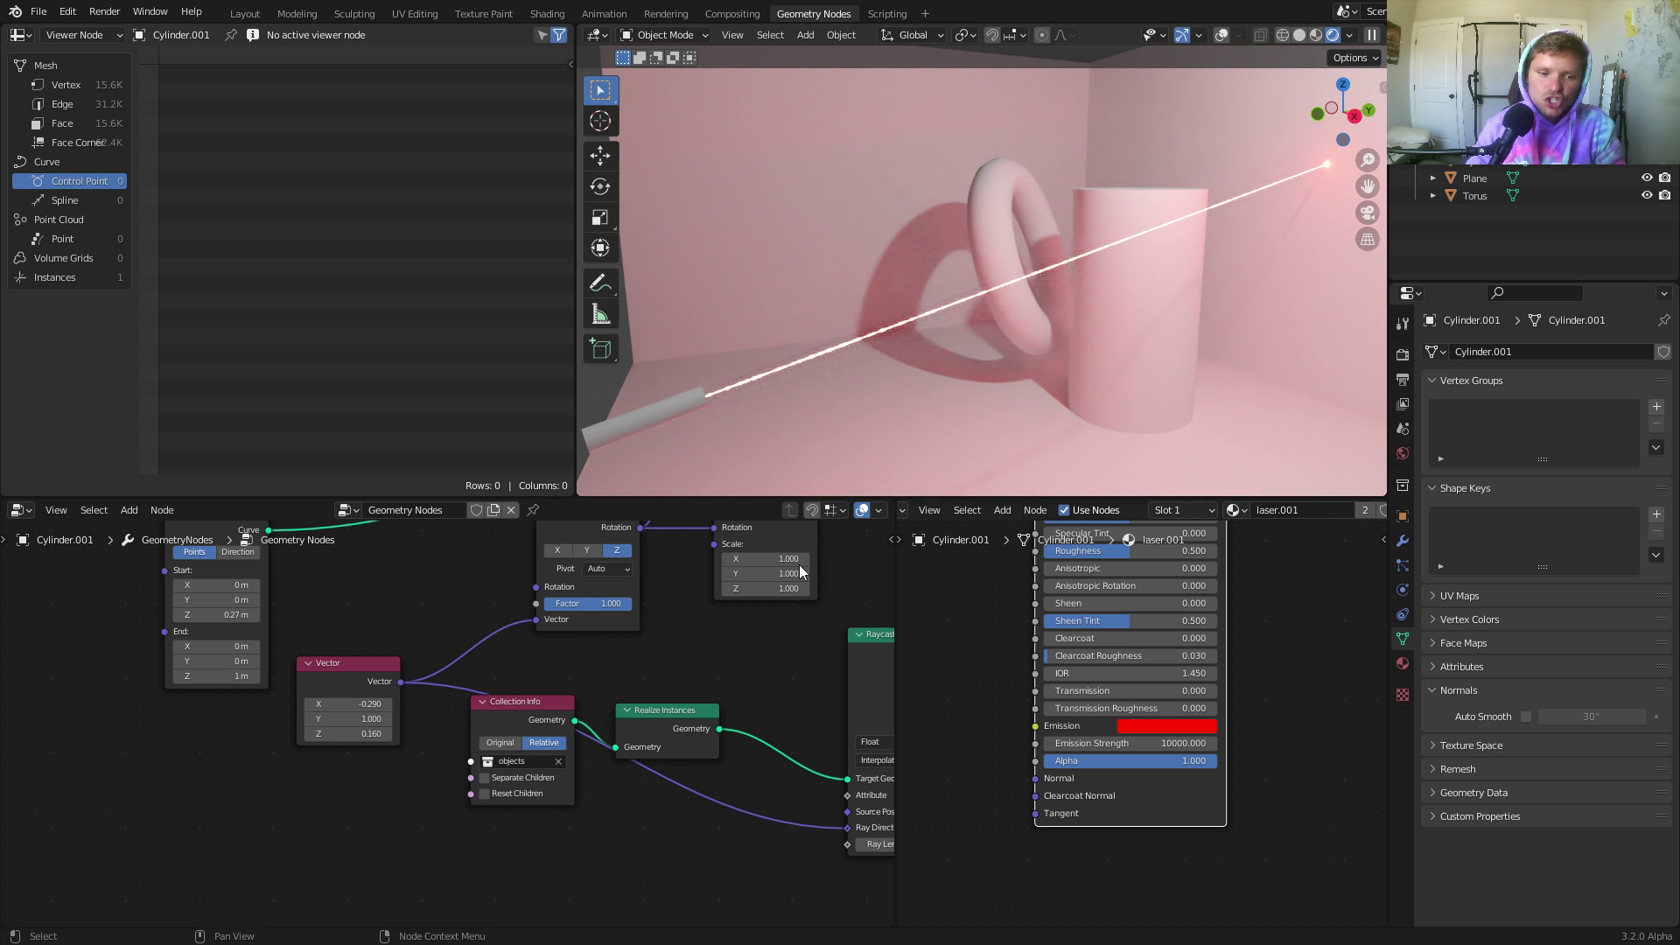
drag(341, 704, 311, 704)
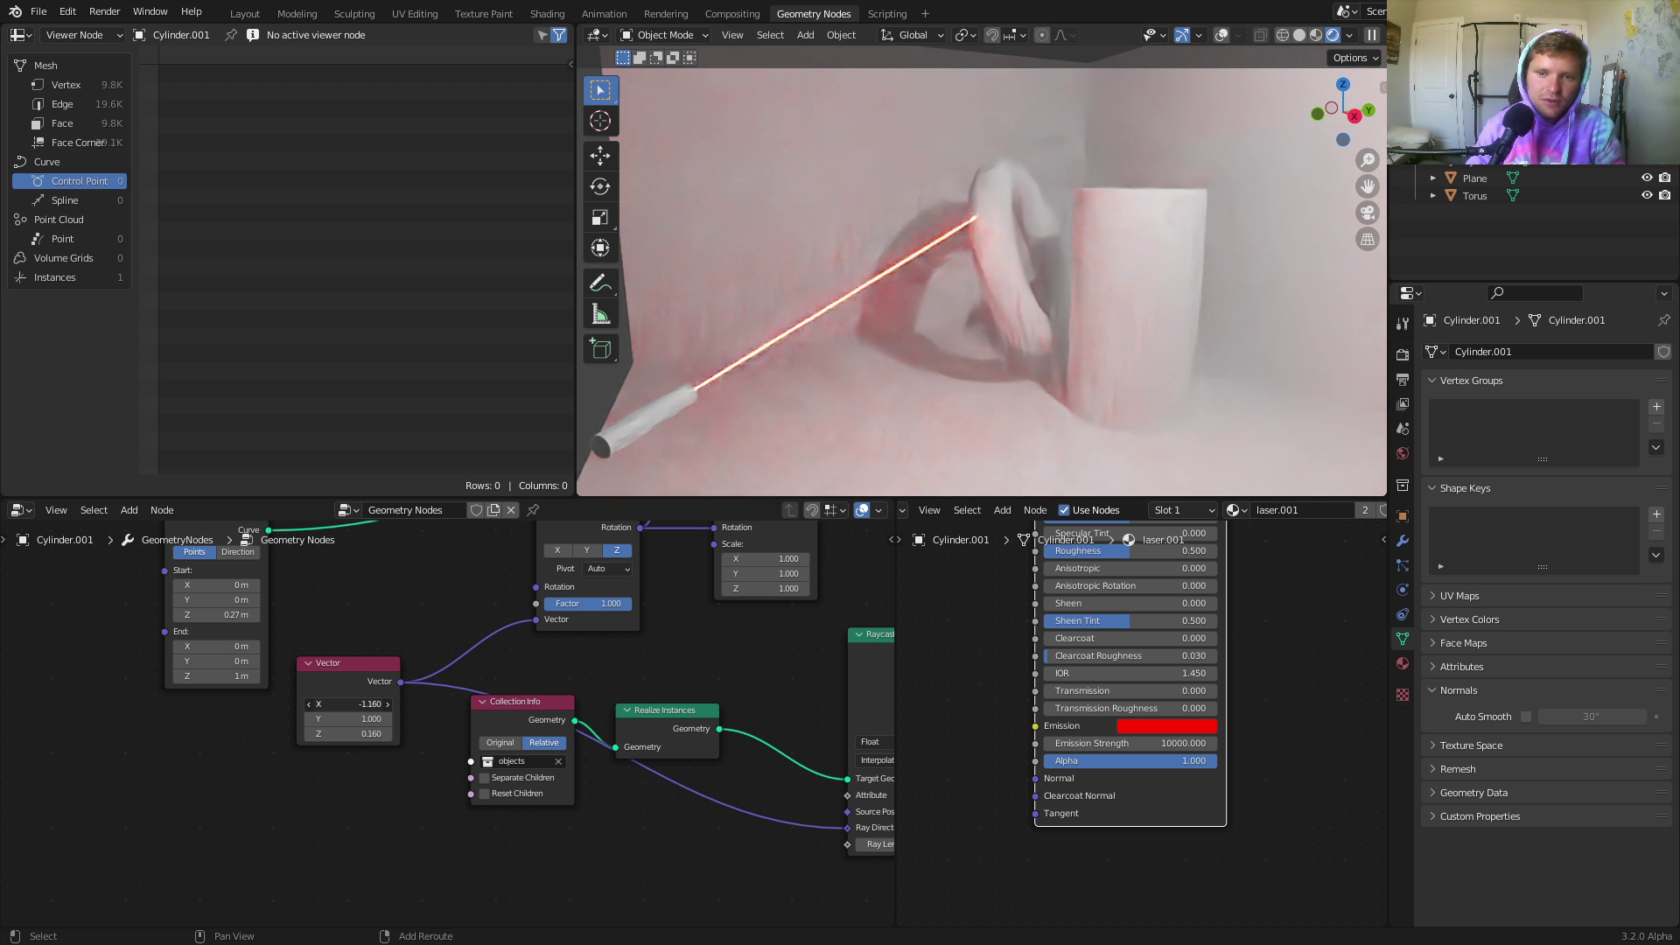
Rotate the torus around the Z axis so its ring faces the camera more openly, and check the beam within the whole room.
click(1013, 255)
key(r)
key(z)
click(1086, 366)
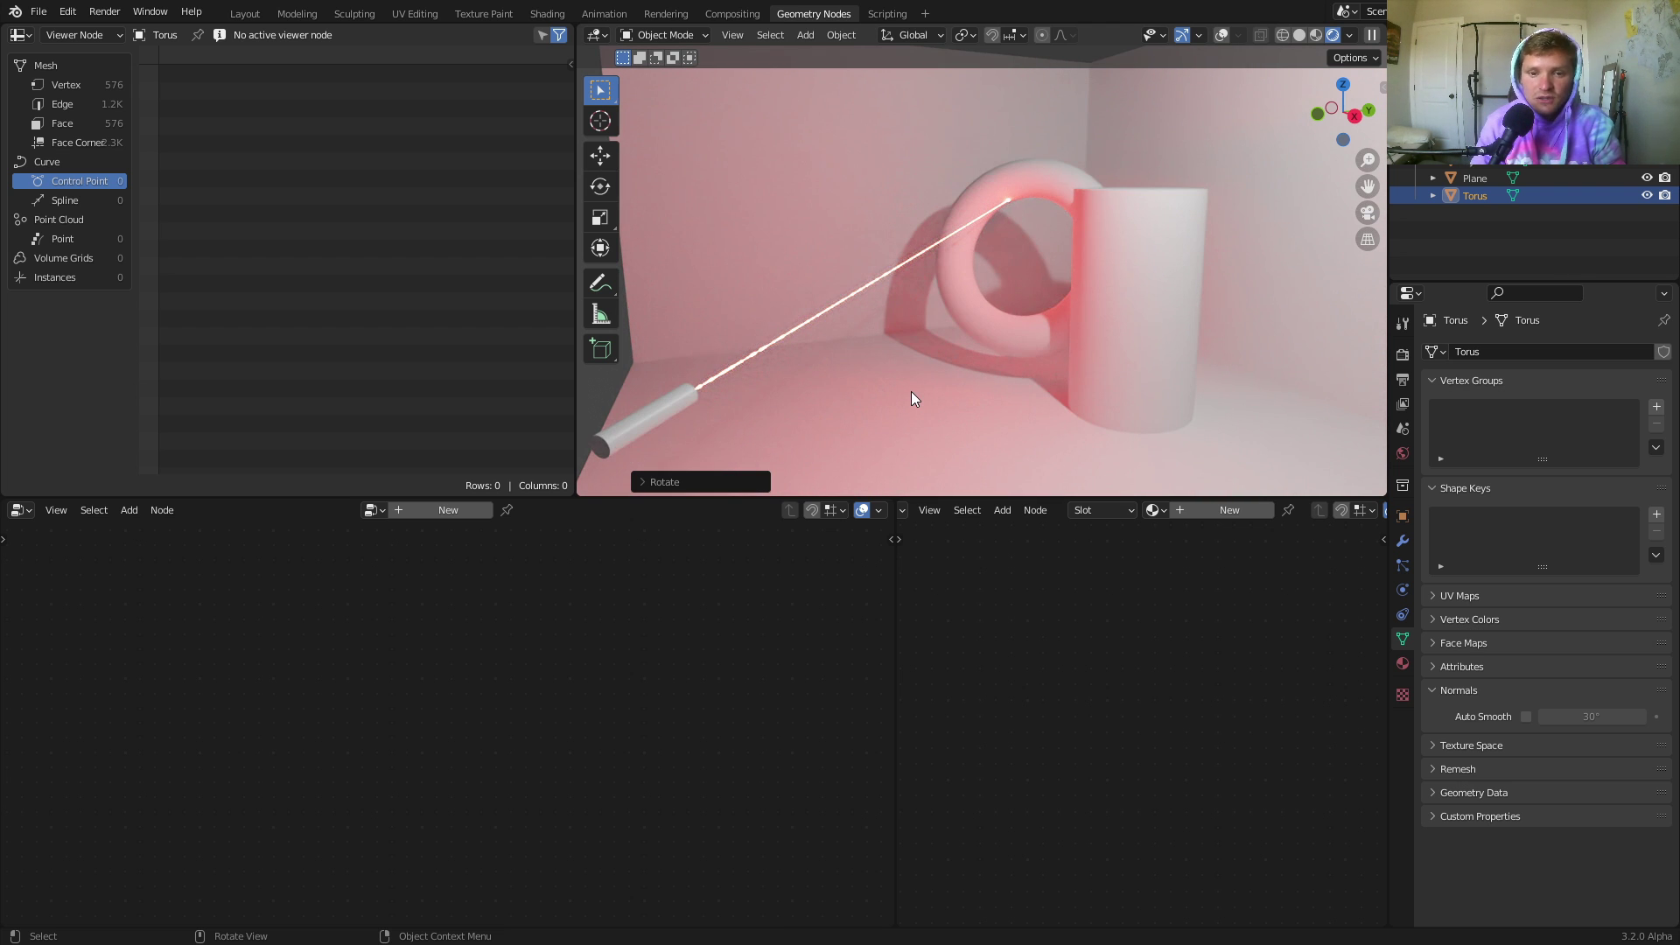
scroll(912, 393, down, 4)
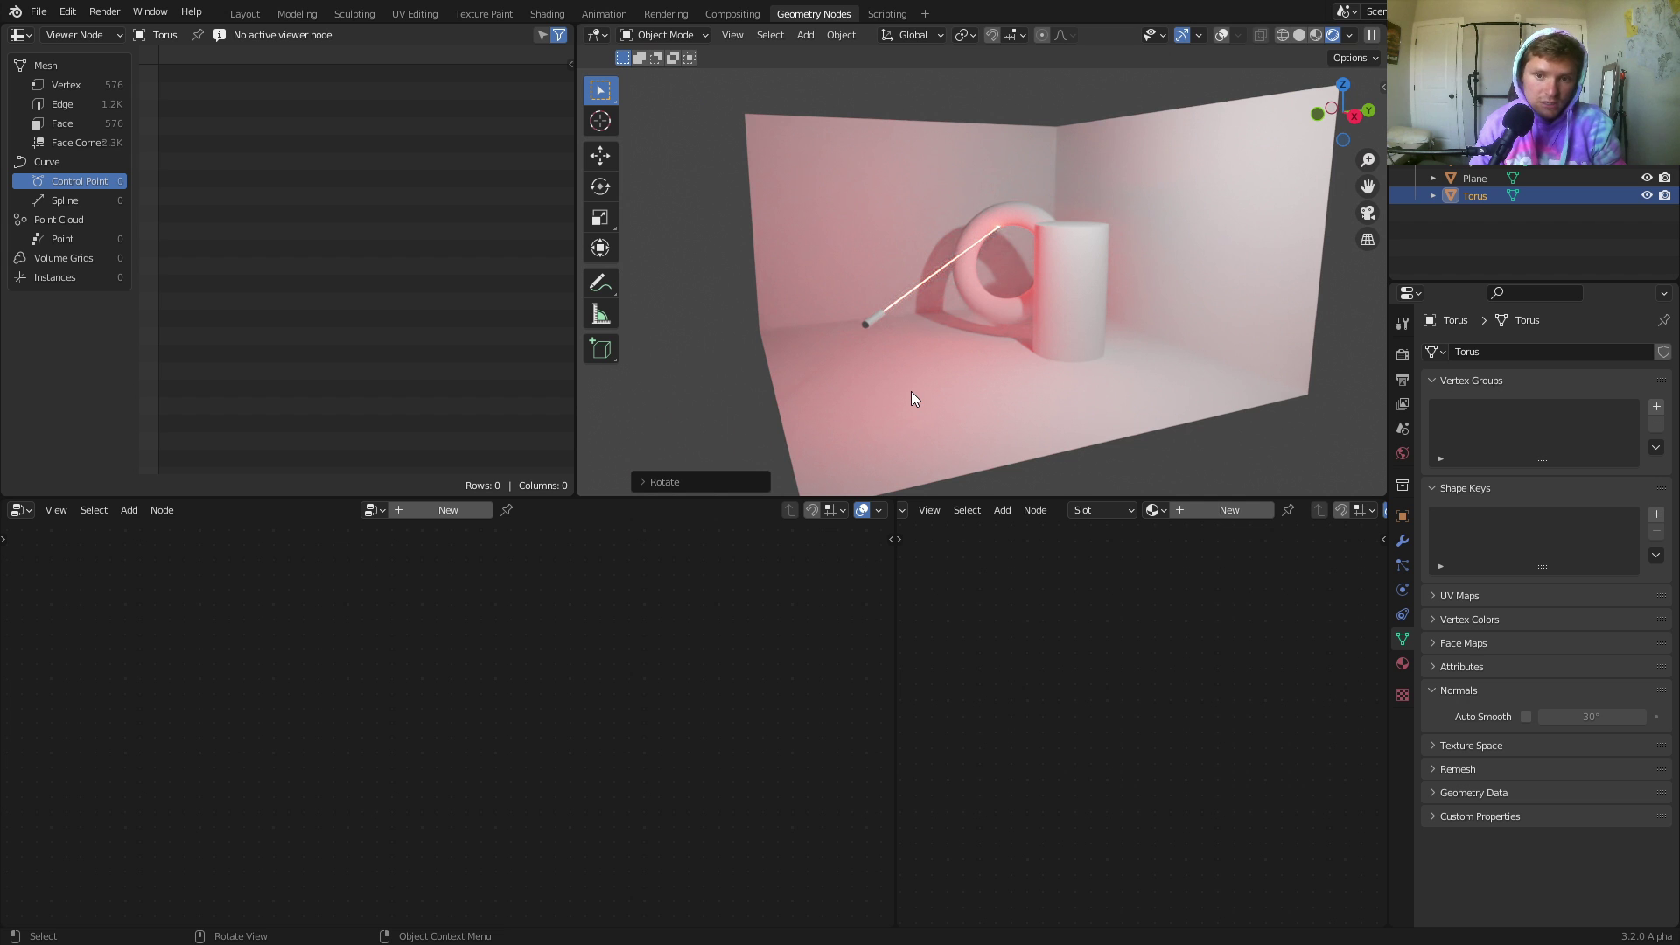
Take Blender out of fullscreen, switch to OBS and select the bigcam scene.
key(q)
click(877, 375)
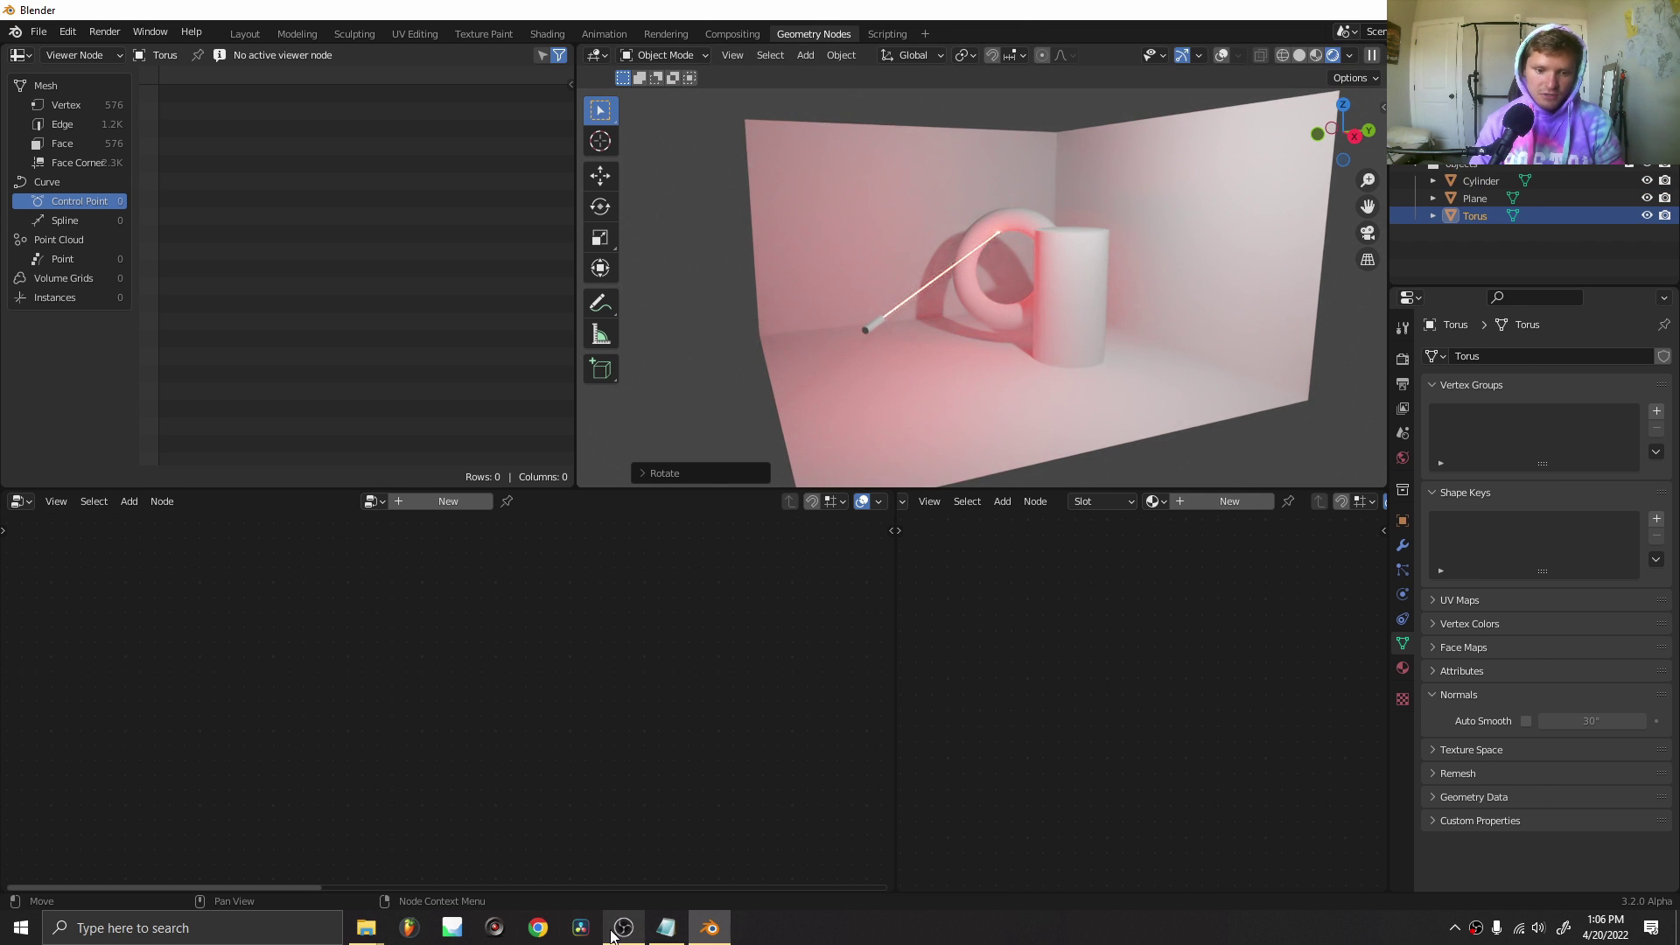
click(624, 927)
click(744, 770)
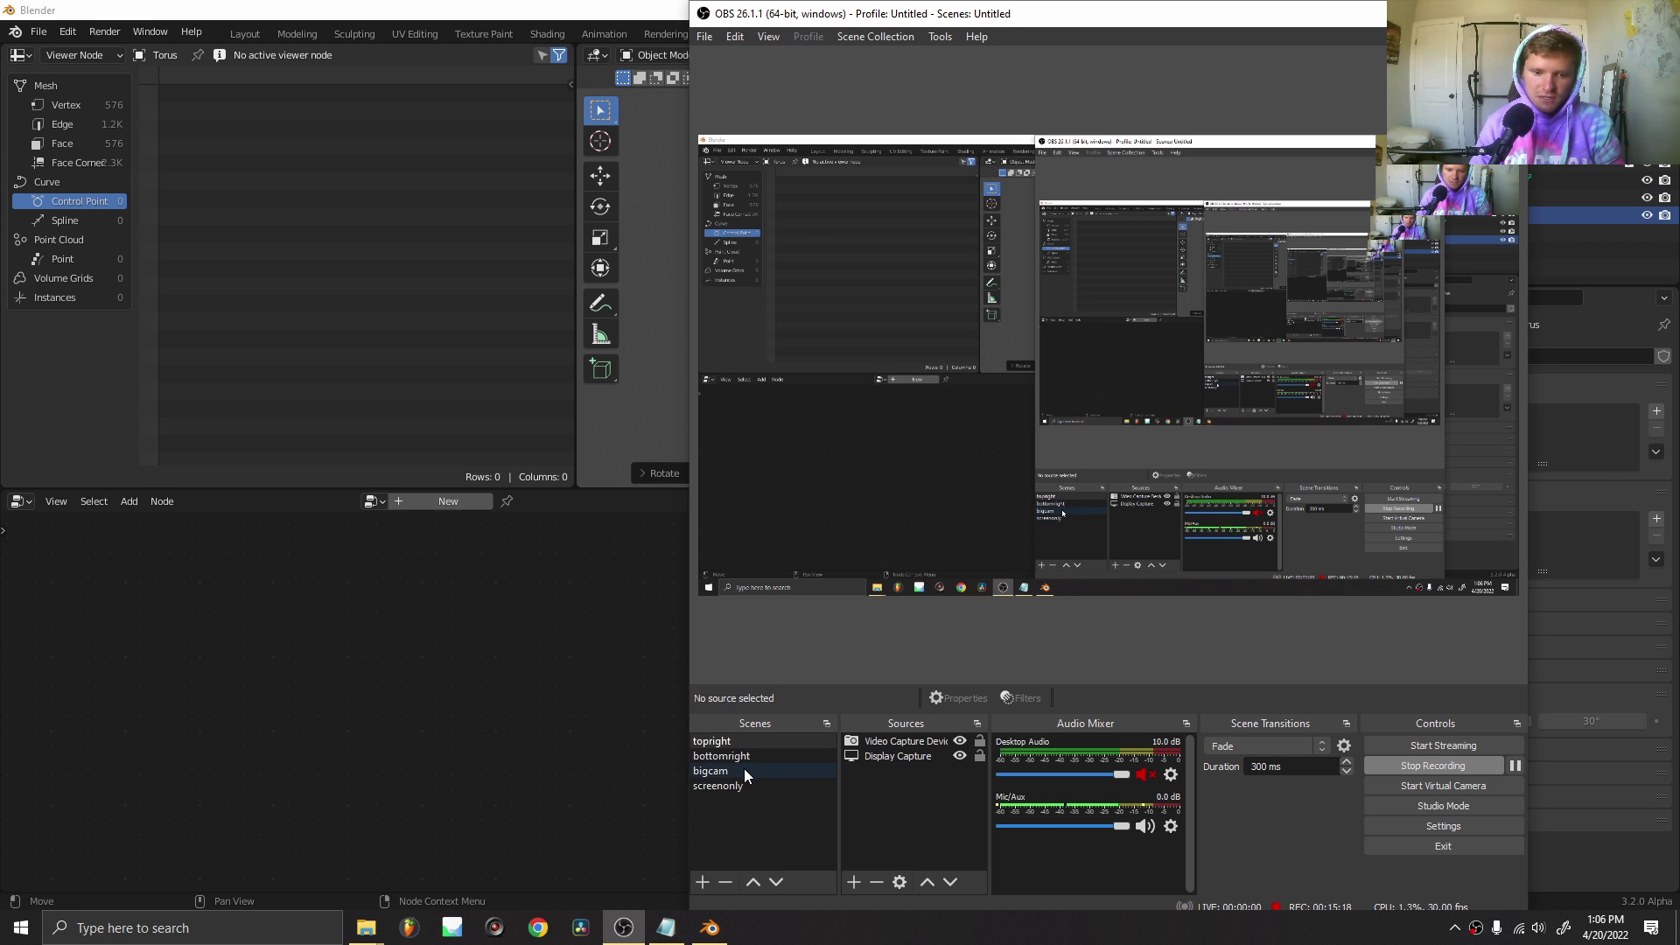